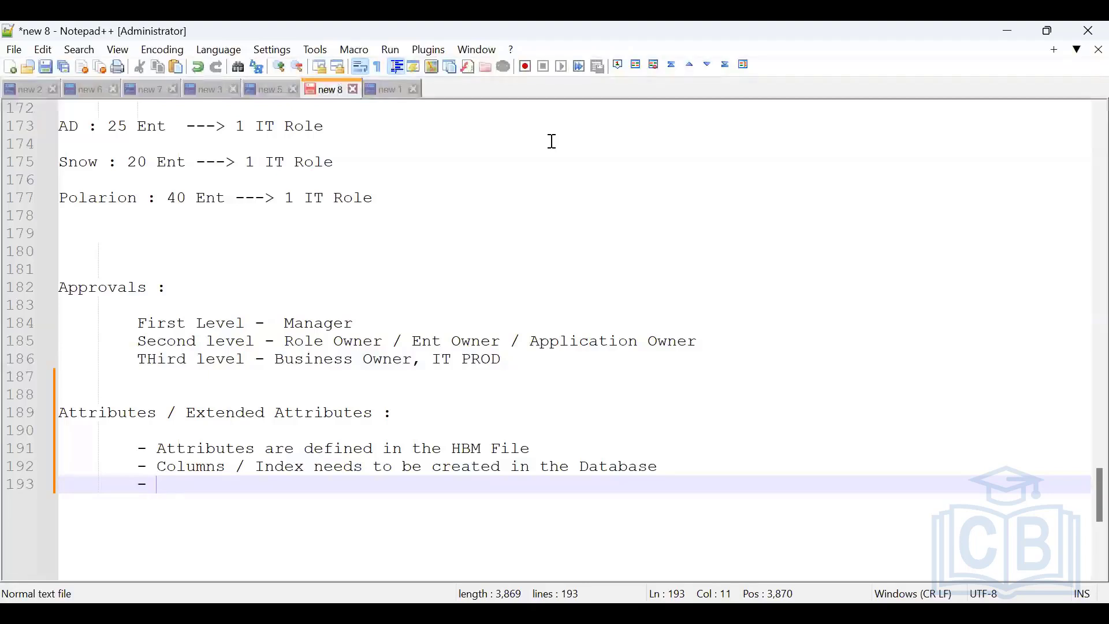
Step: Add the note 'Attributes needs to define in the Identity Mappings' on line 193, then select lines 191–193
type("Attr")
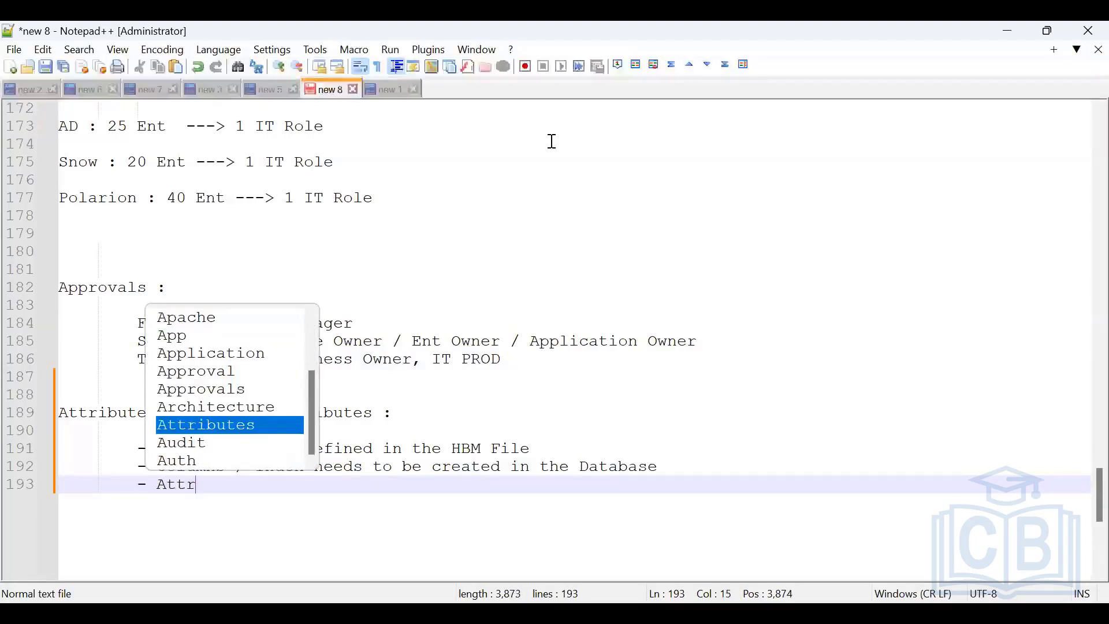
type("ibutes ")
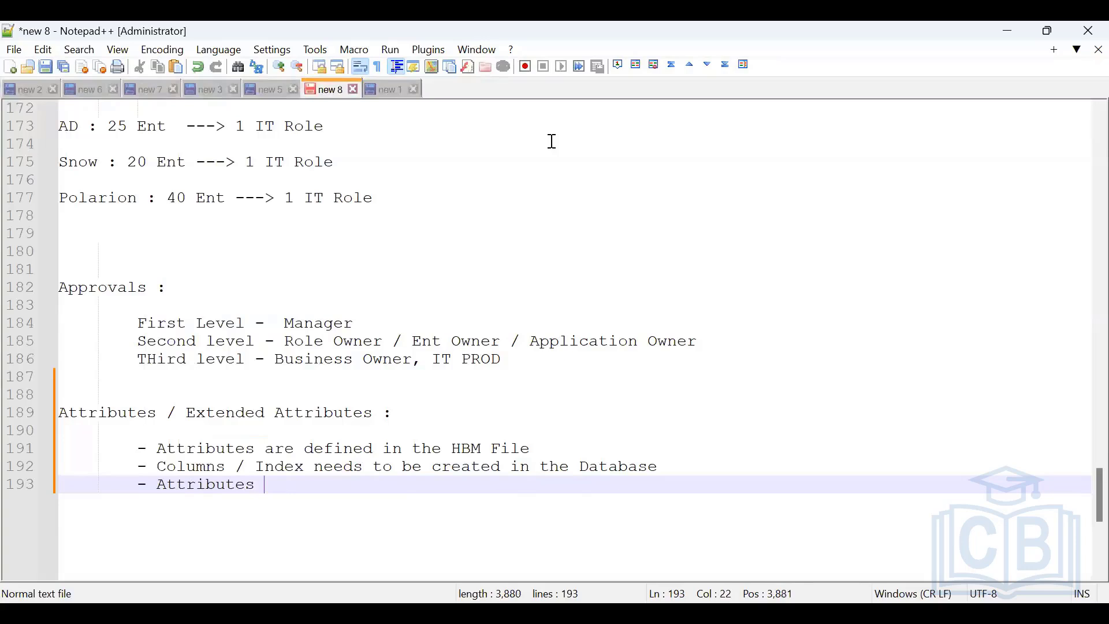
type("needs to")
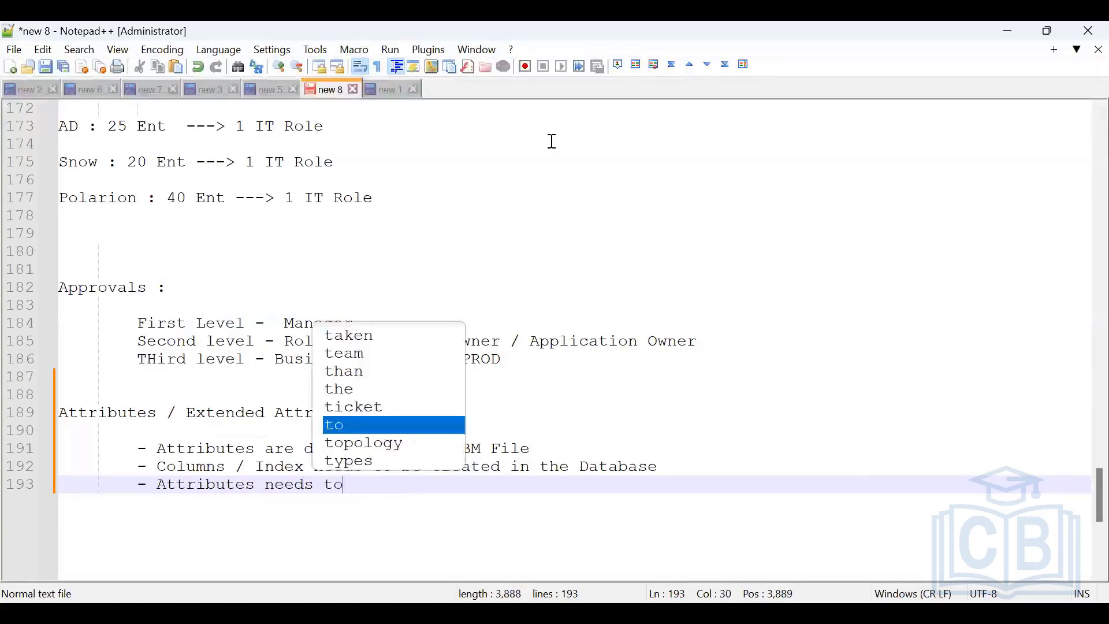
type(" define ")
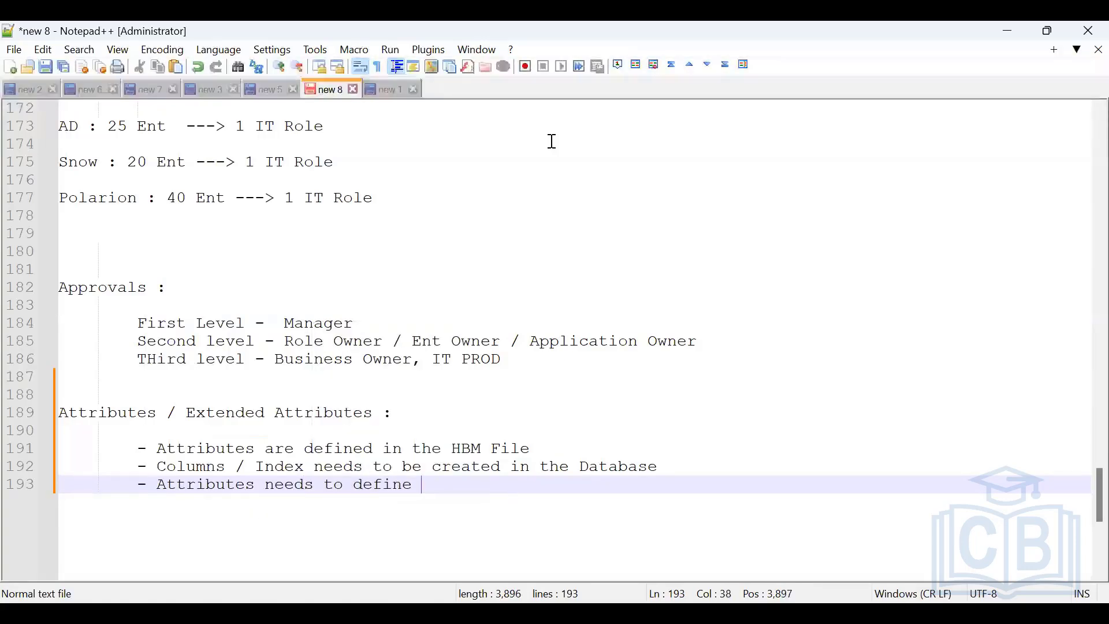
type("in the ")
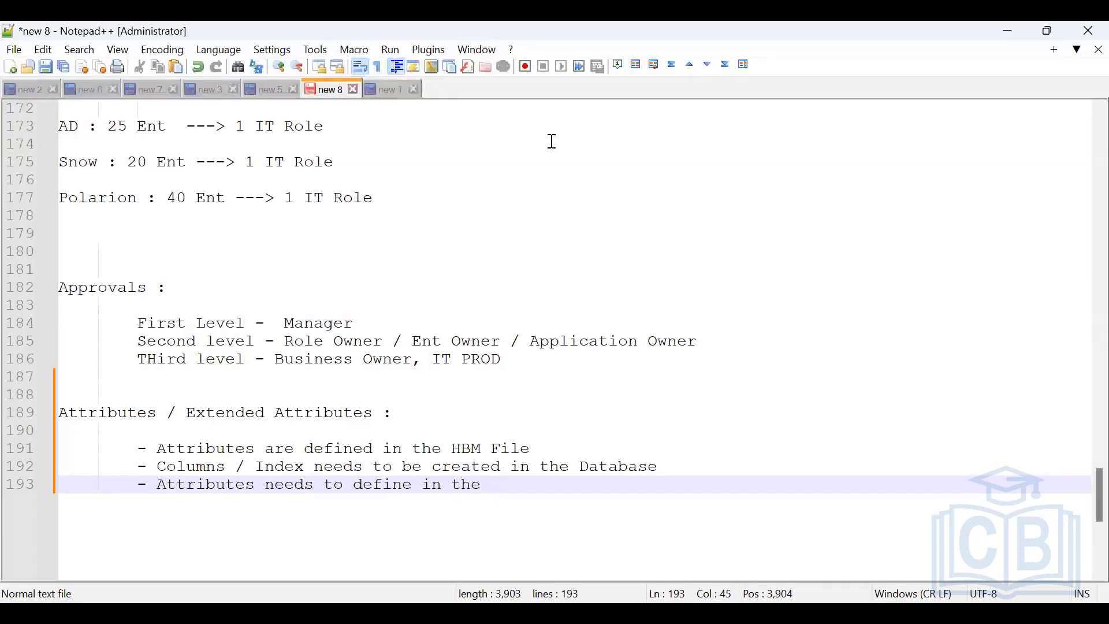
type("I")
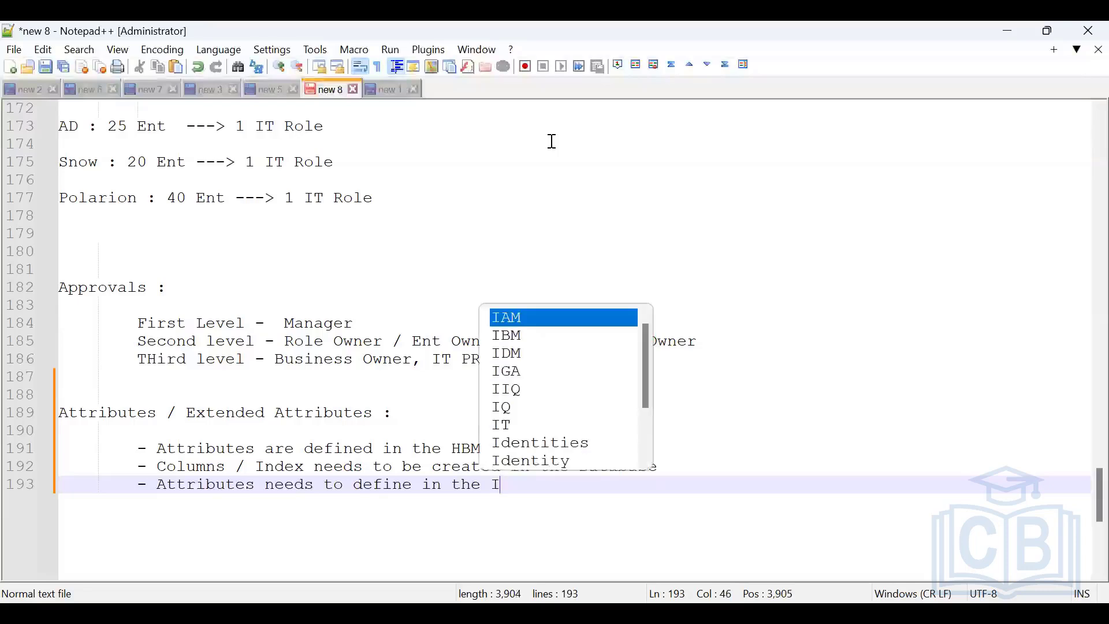
type("dentity ")
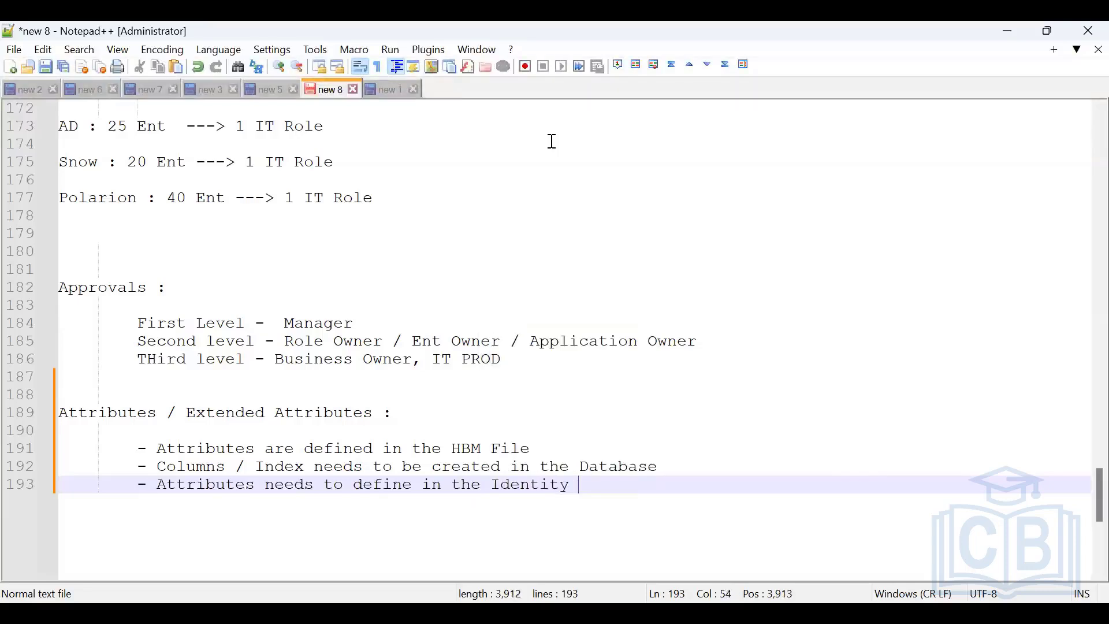
type("Mappings")
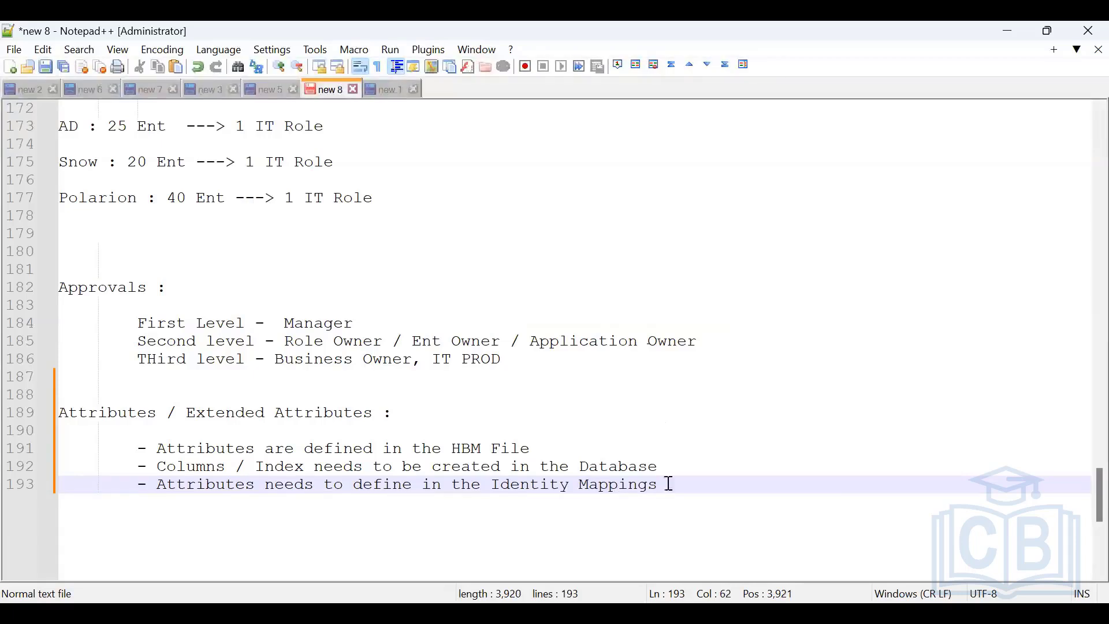
left_click_drag(662, 484, 132, 449)
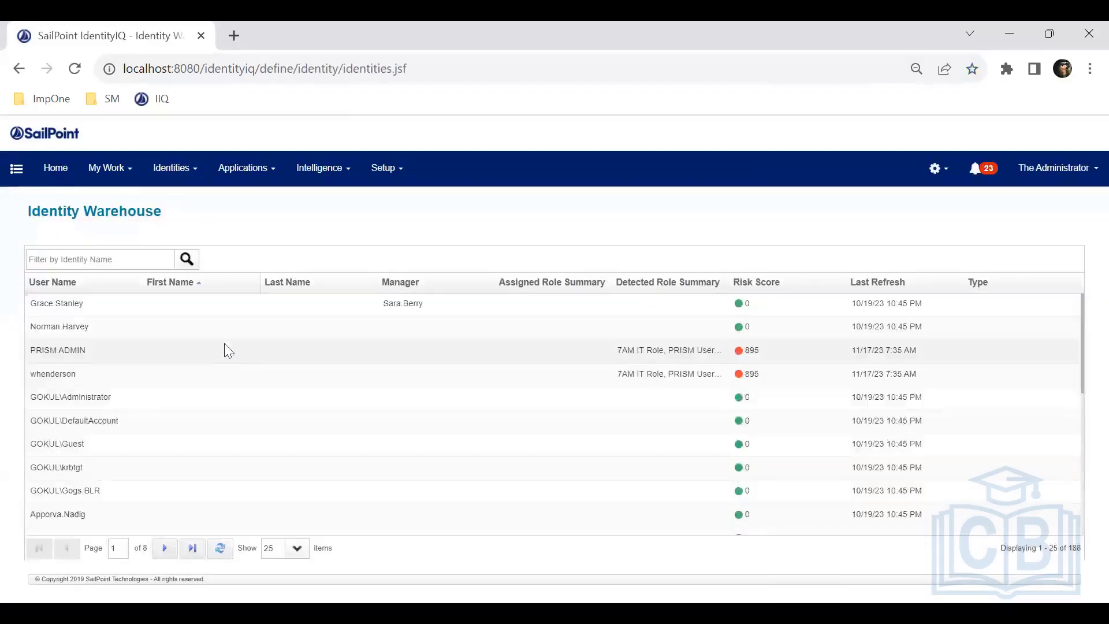
Step: Open the first warehouse identity, turn off start and end forwarding dates, and clear its forwarding user
left_click(170, 315)
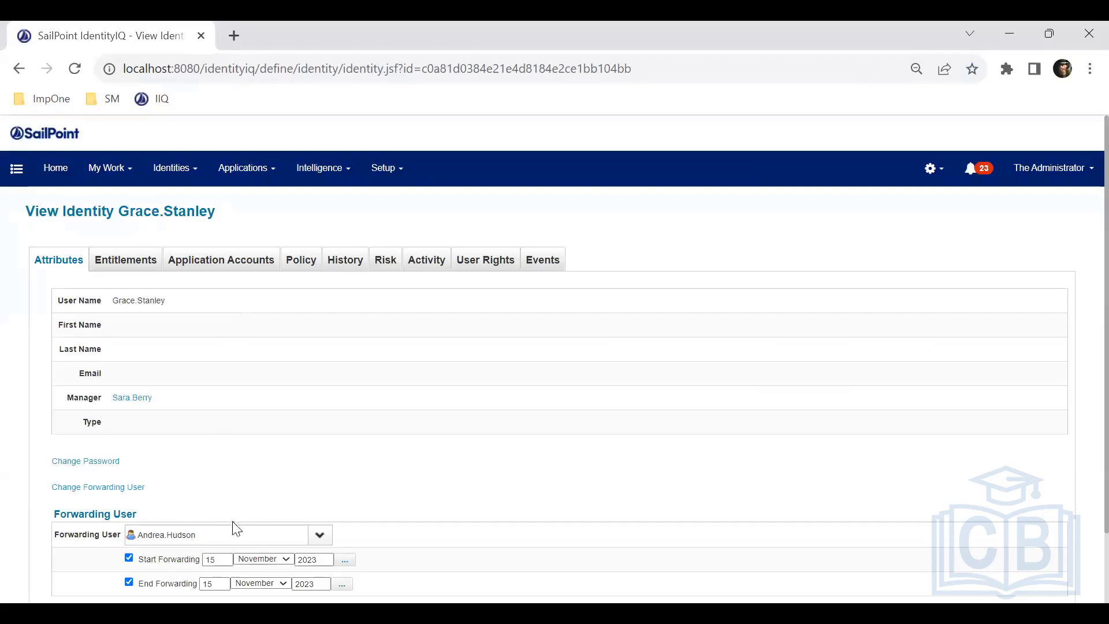
scroll(231, 528, "down", 2)
left_click(129, 476)
left_click(129, 501)
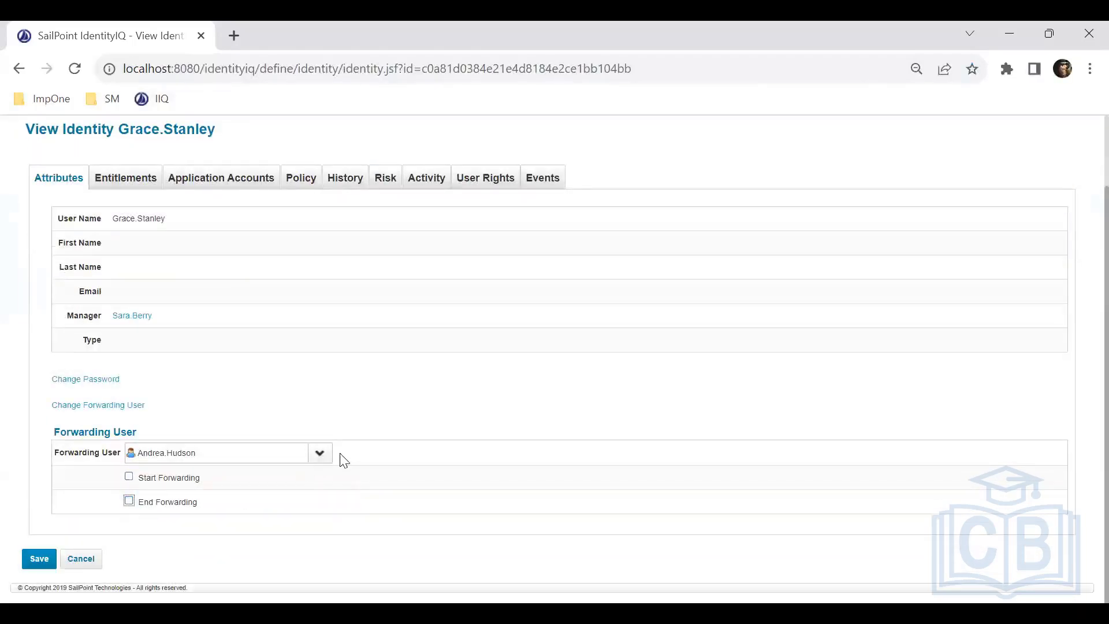
left_click(264, 454)
key("BackSpace")
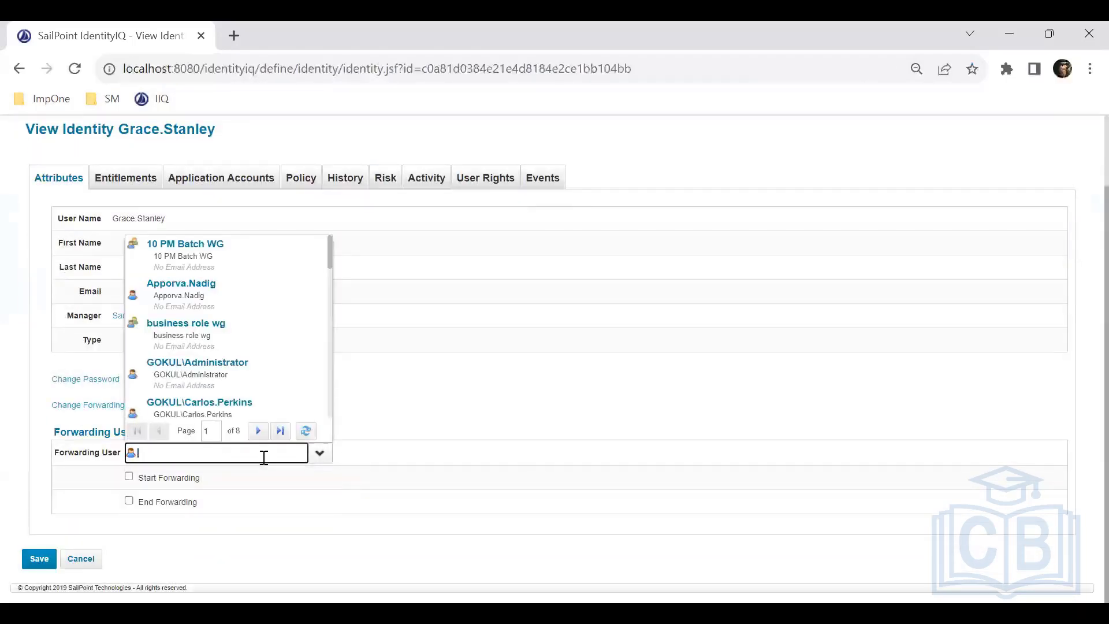
left_click(523, 470)
scroll(274, 438, "up", 2)
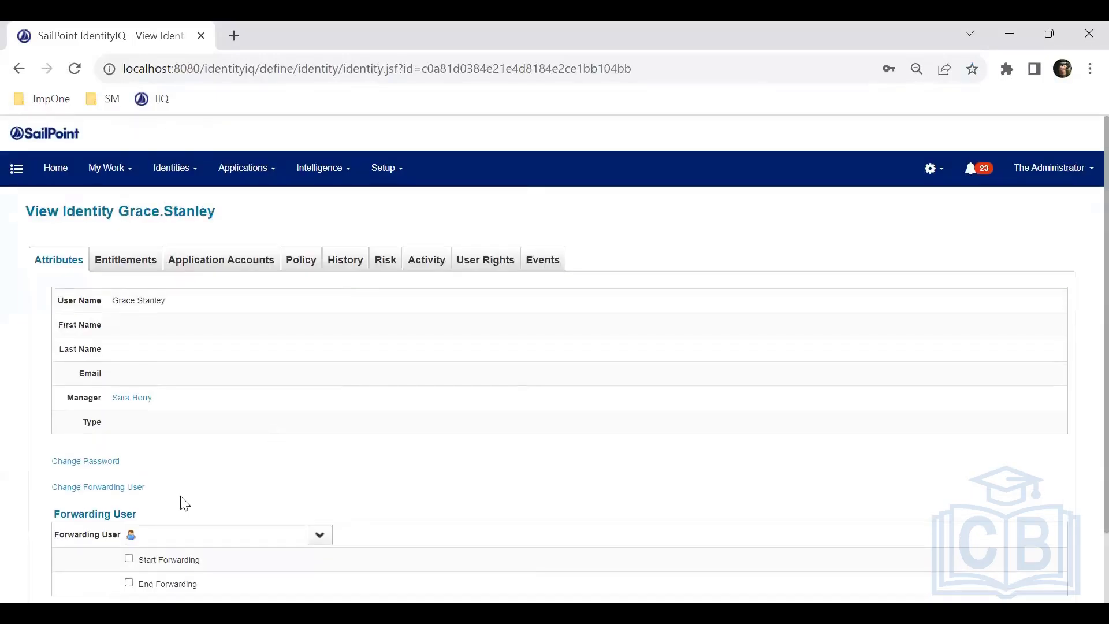
left_click(130, 489)
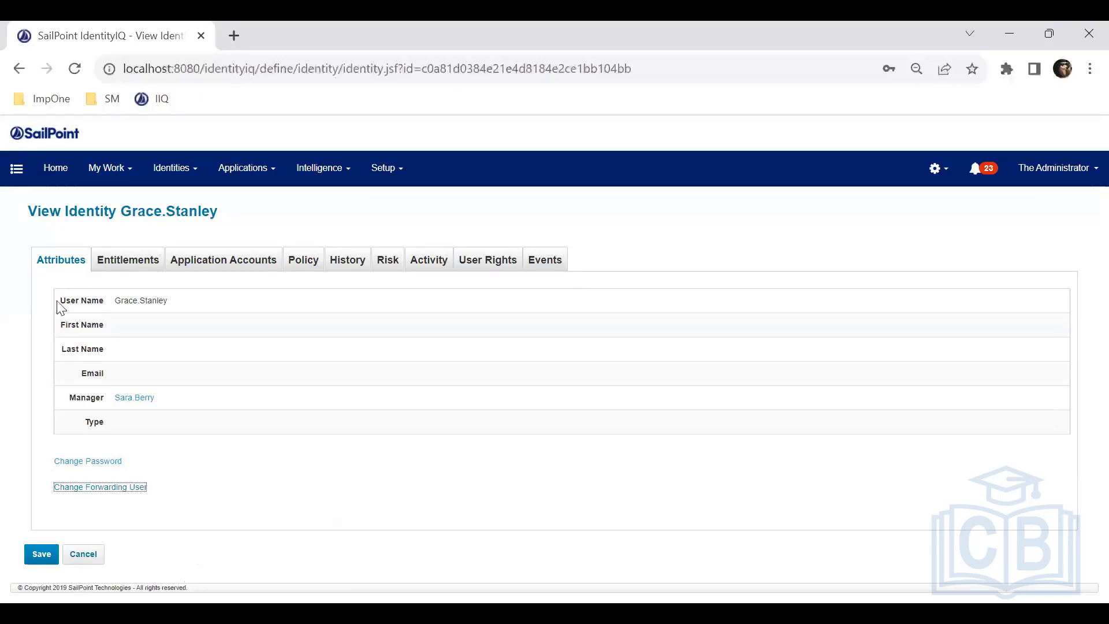
left_click_drag(107, 350, 65, 300)
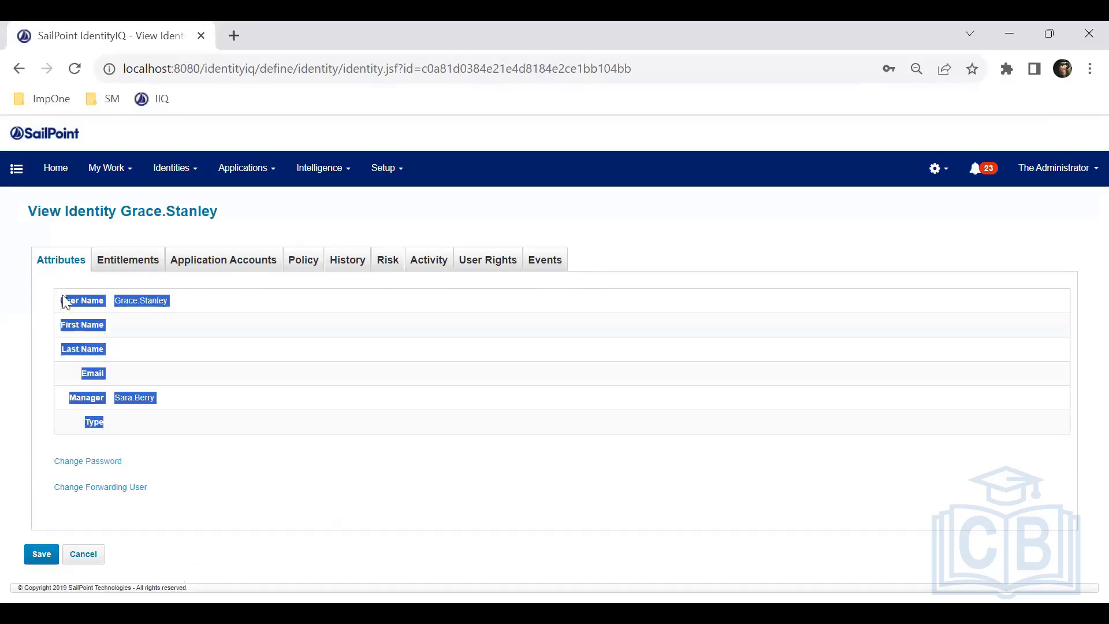
left_click(234, 353)
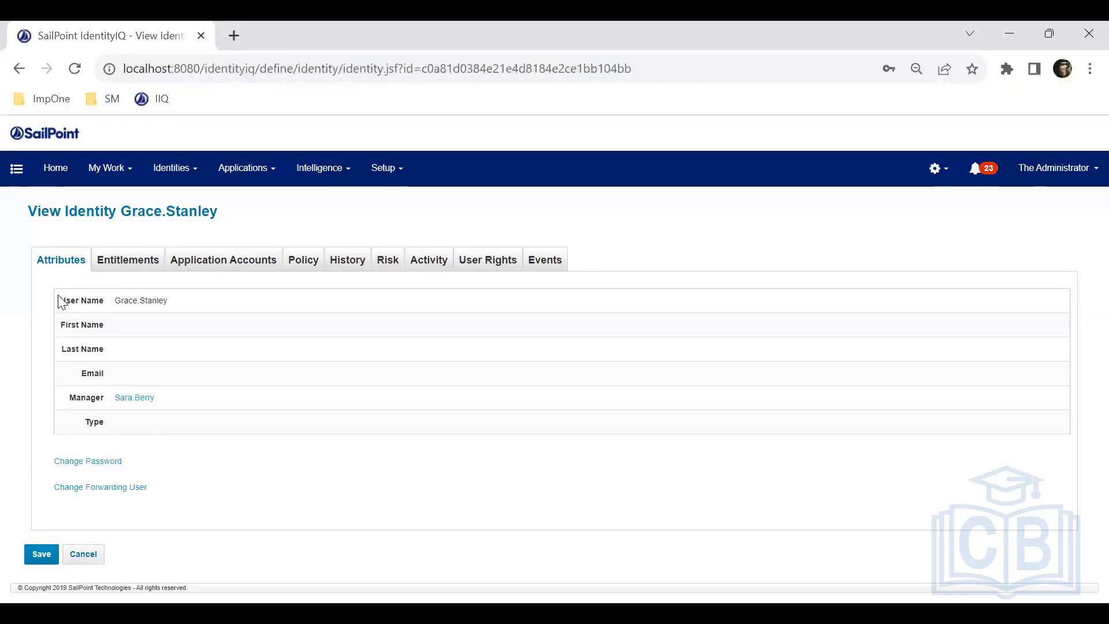
left_click_drag(59, 299, 92, 448)
left_click(154, 213)
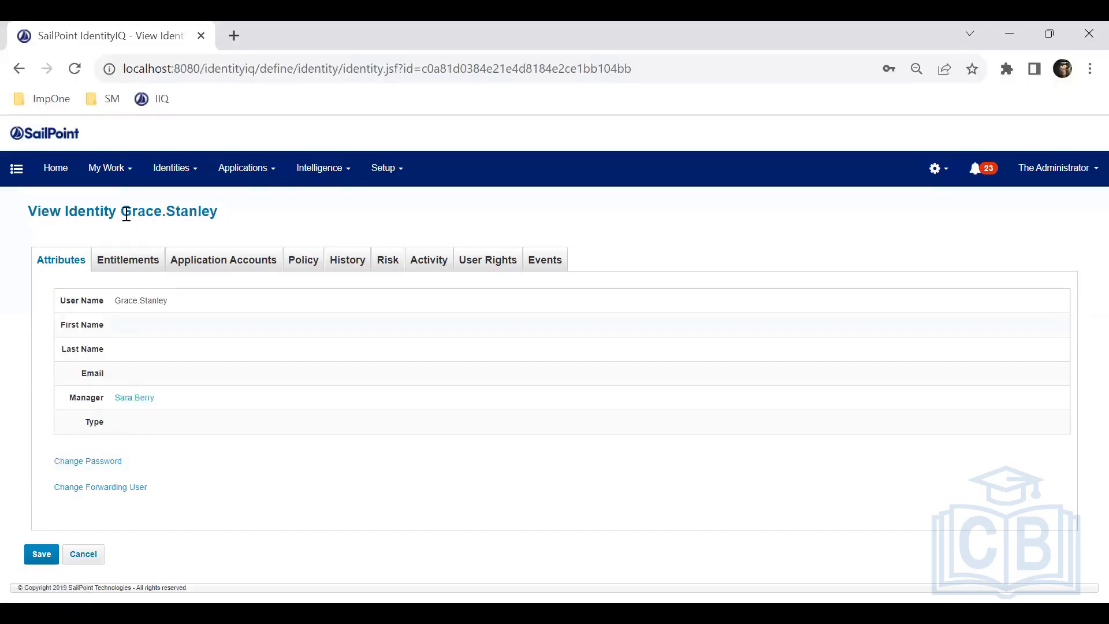
left_click_drag(122, 211, 219, 214)
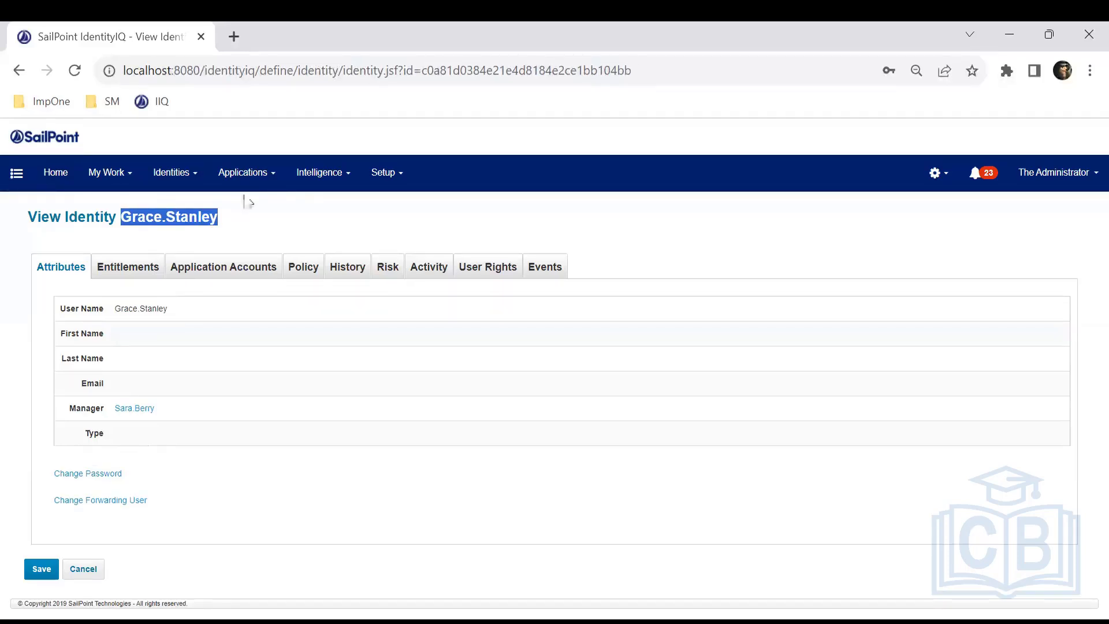
left_click(252, 183)
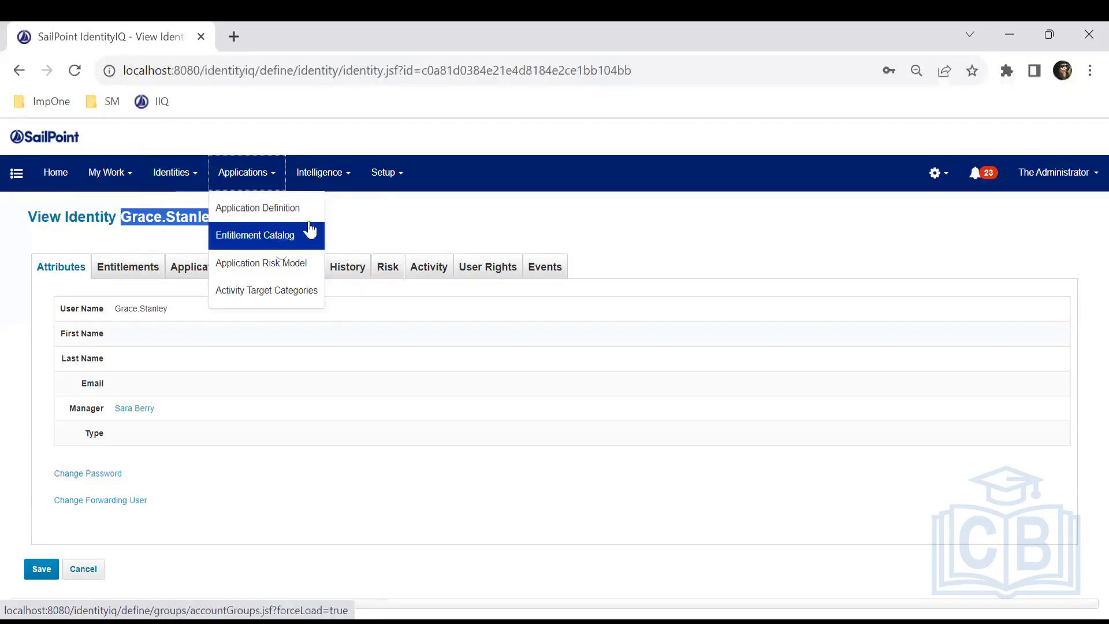
Step: Browse the Setup menu and the identity's Application Accounts and Attributes tabs
left_click(383, 176)
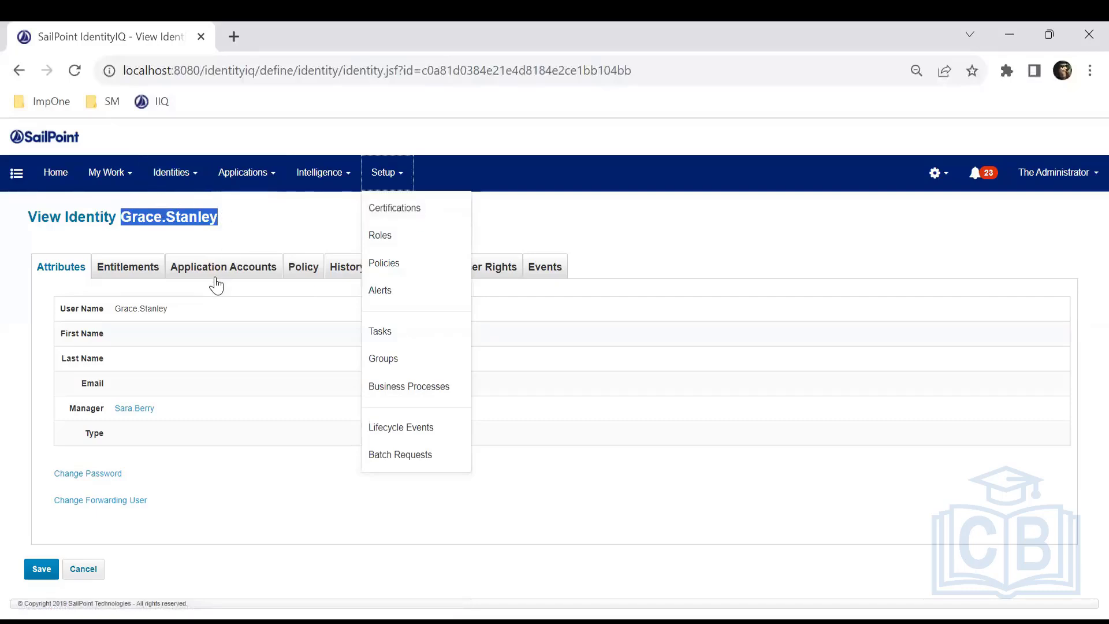
left_click(211, 275)
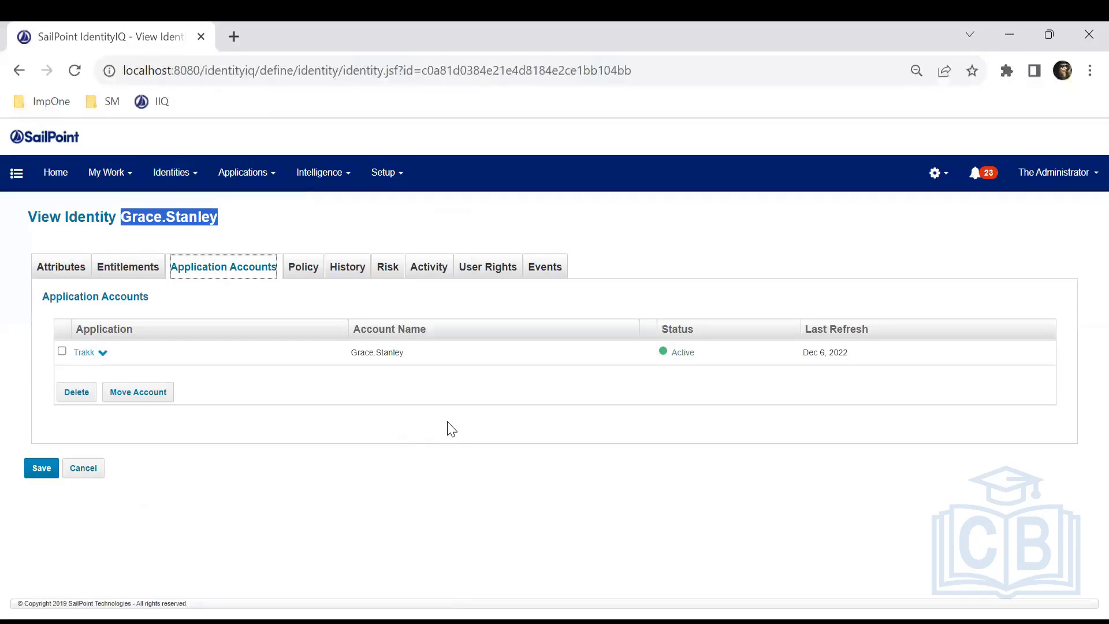
left_click(79, 272)
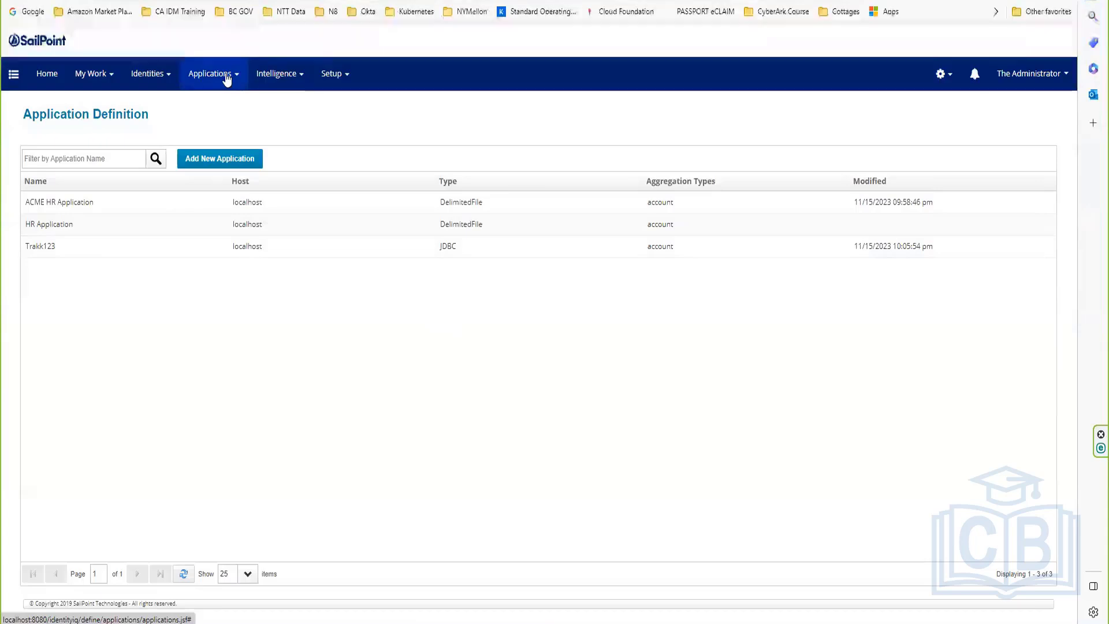
Step: Go to Identities > Identity Warehouse, now listing three identities
left_click(158, 82)
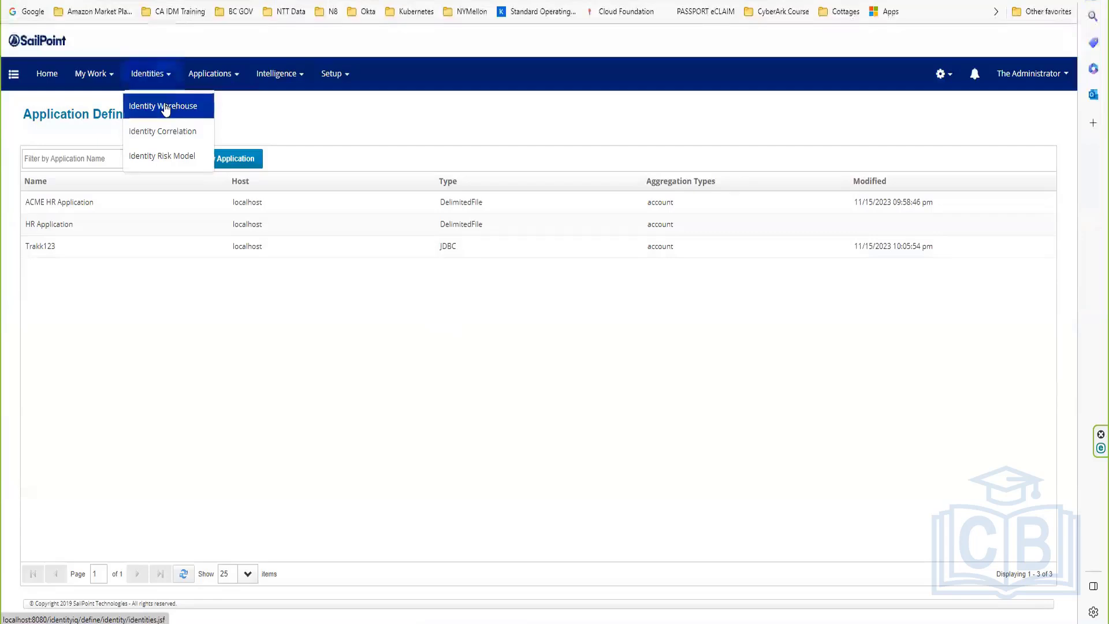
left_click(166, 109)
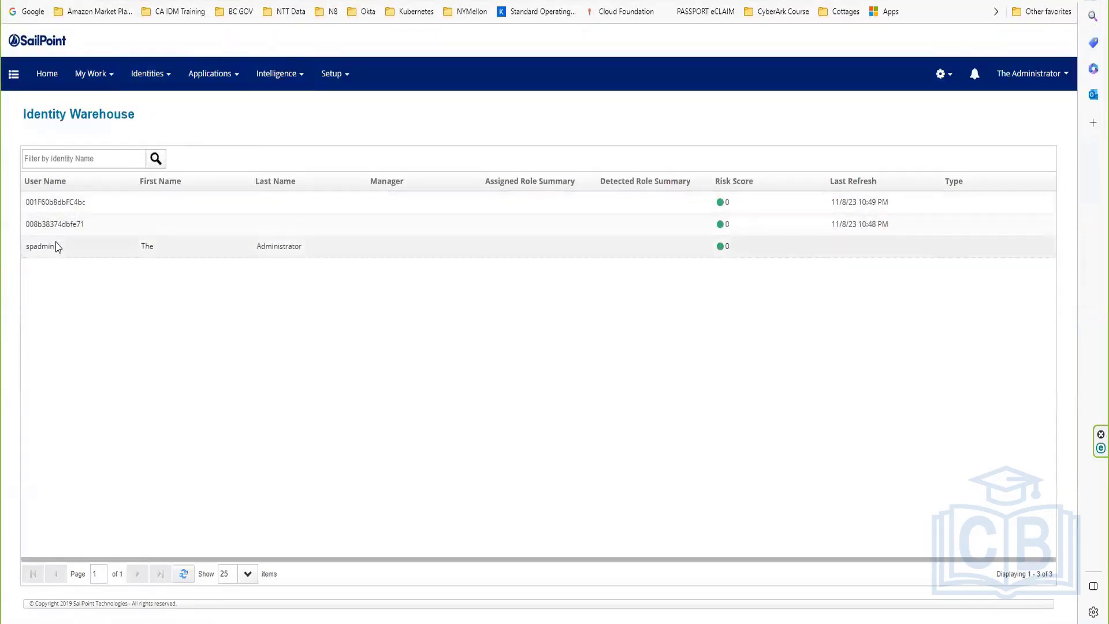
Step: Open the administrator's identity from the Identity Warehouse list
left_click(56, 246)
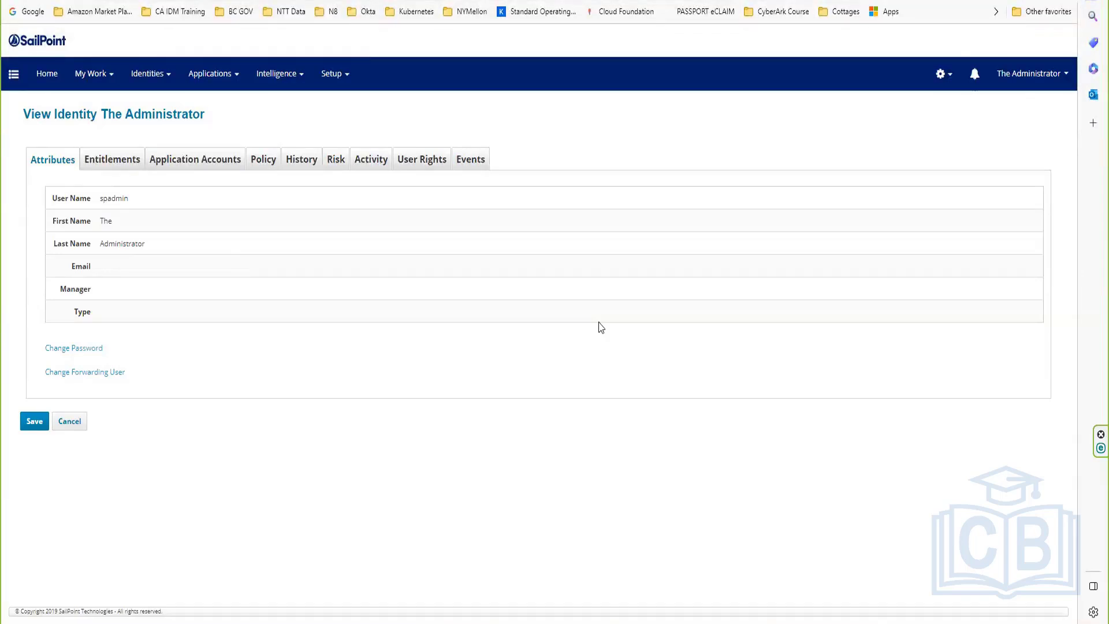
Step: Open the Identity Mappings attribute list under Global Settings
left_click(943, 83)
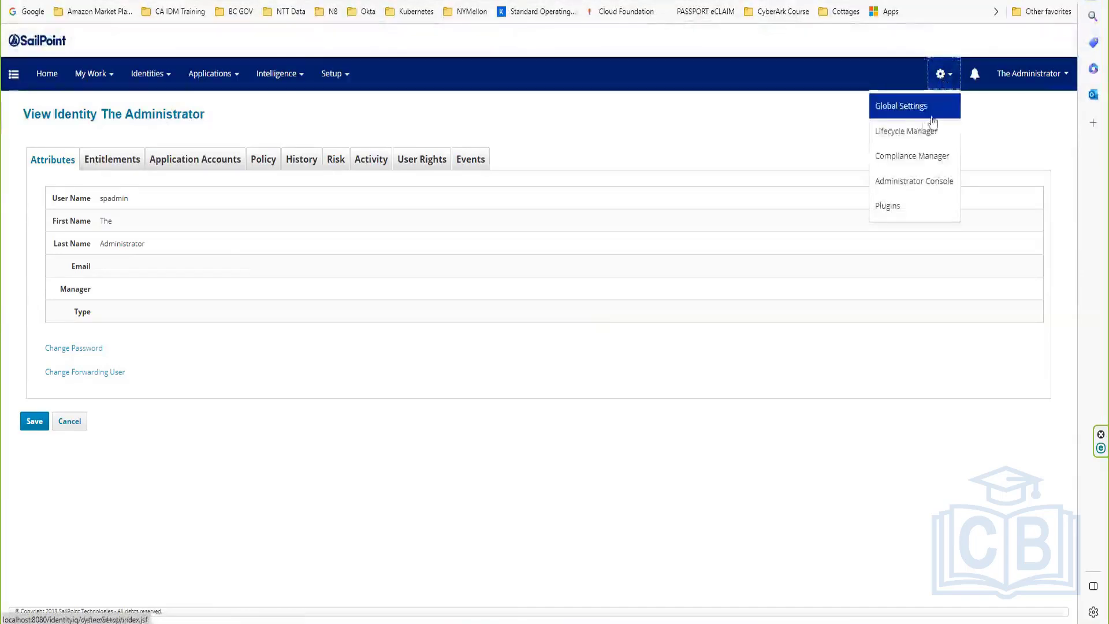
left_click(923, 113)
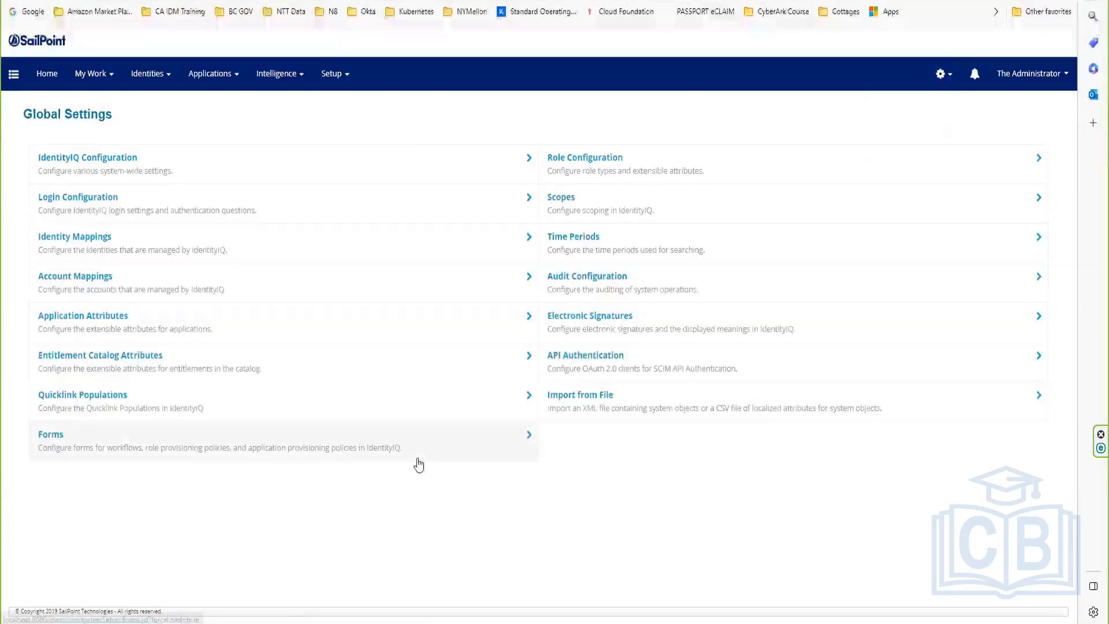
left_click(78, 249)
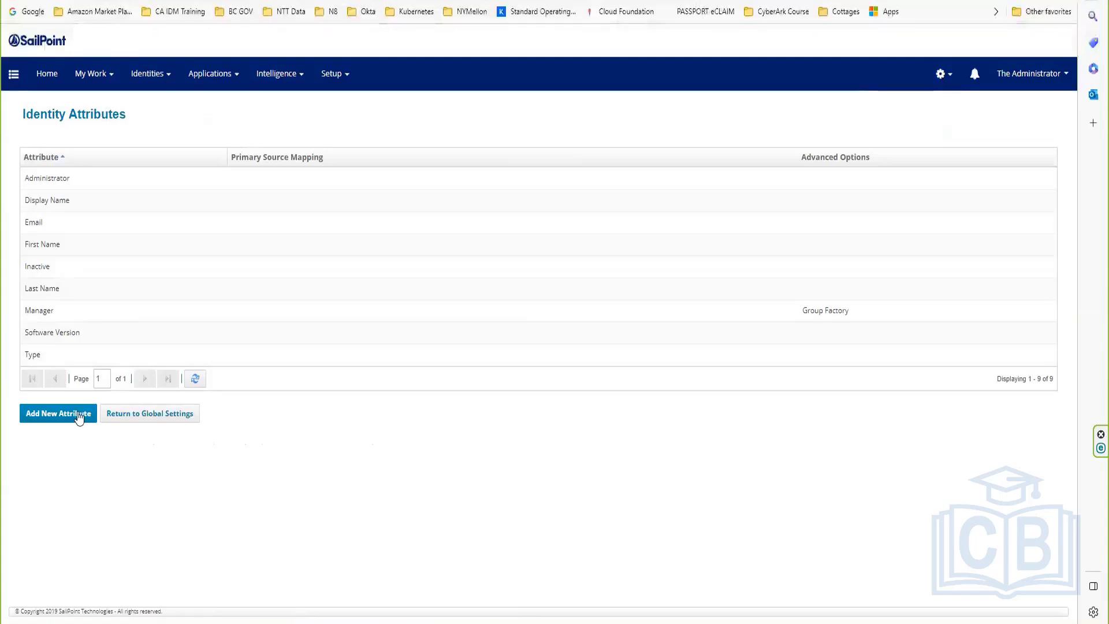
Step: Add a 'Phone number' identity attribute with display name 'Phone number' and save it
left_click(338, 316)
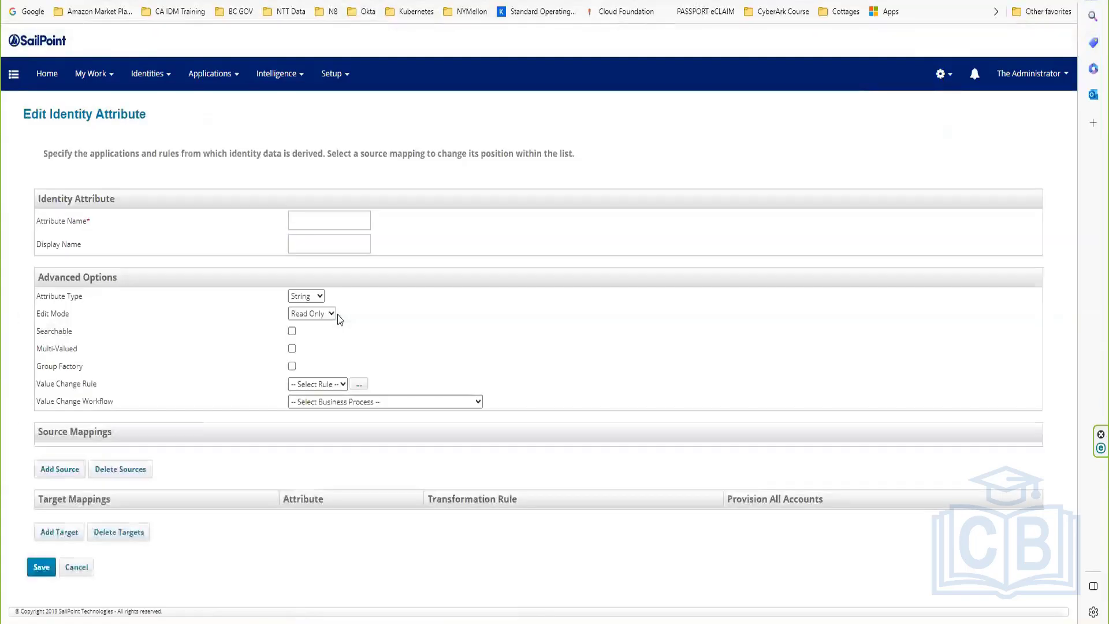
left_click(342, 222)
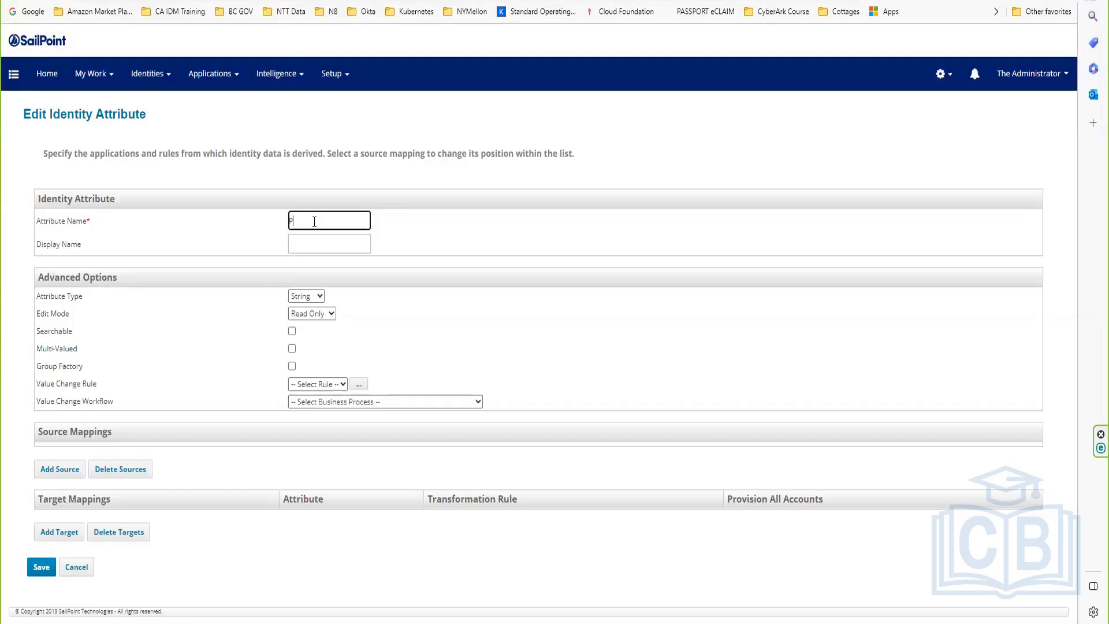
type("one Number")
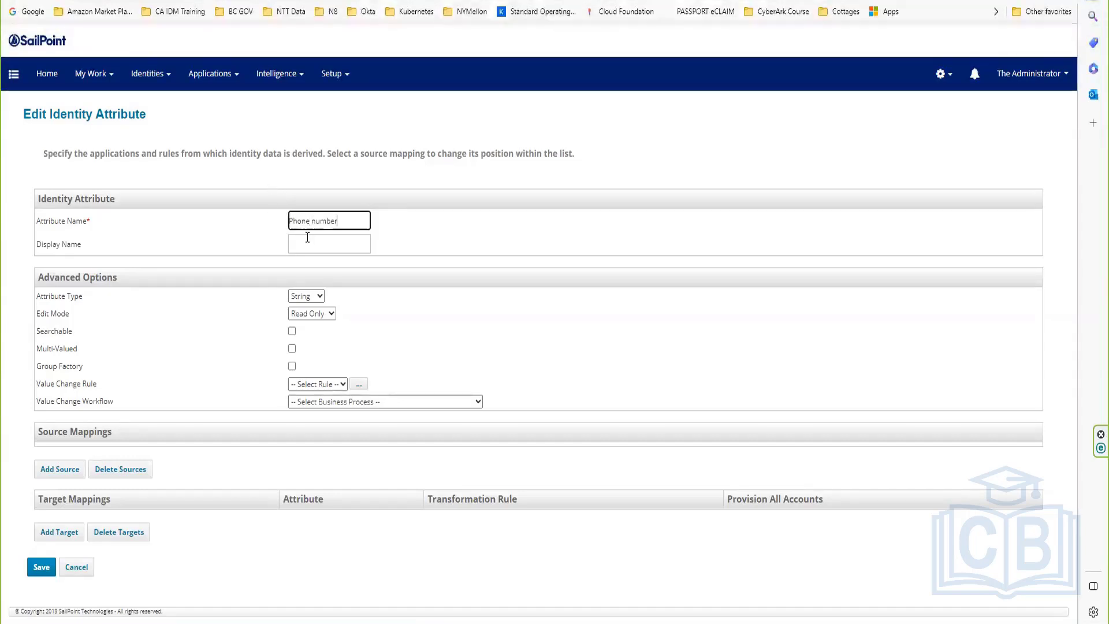
left_click(307, 237)
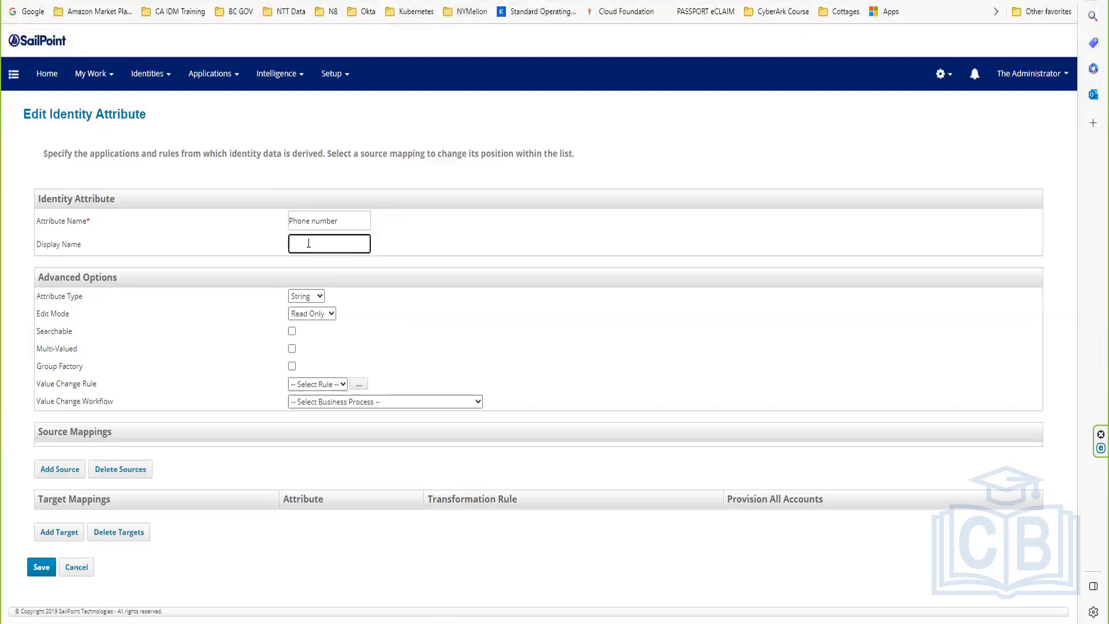
left_click_drag(347, 219, 280, 220)
key("ctrl+c")
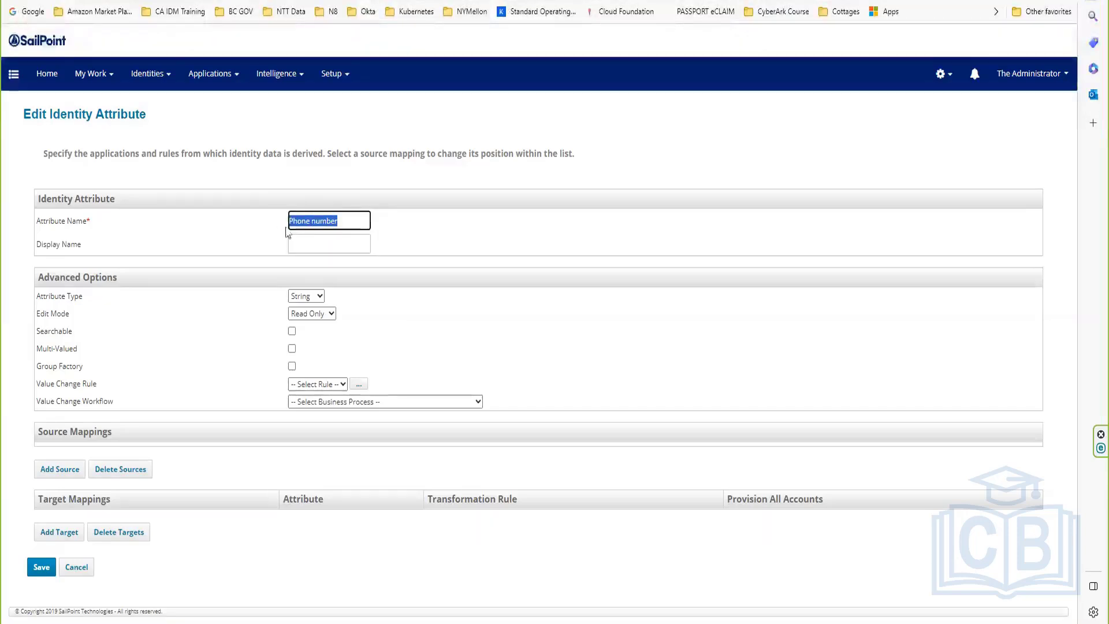
left_click(312, 249)
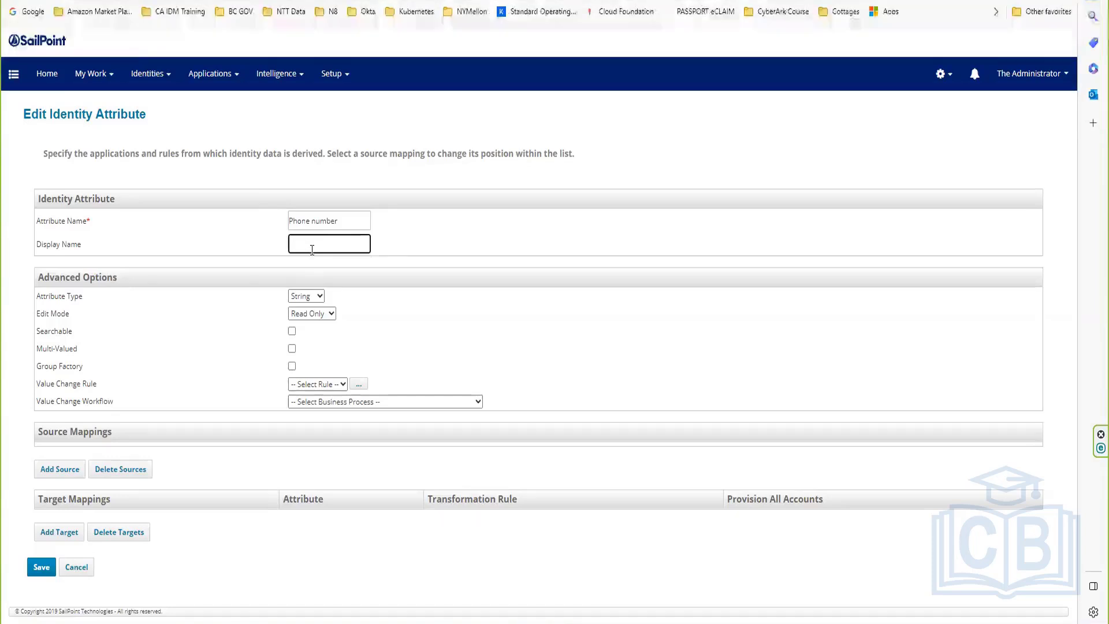
key("ctrl+v")
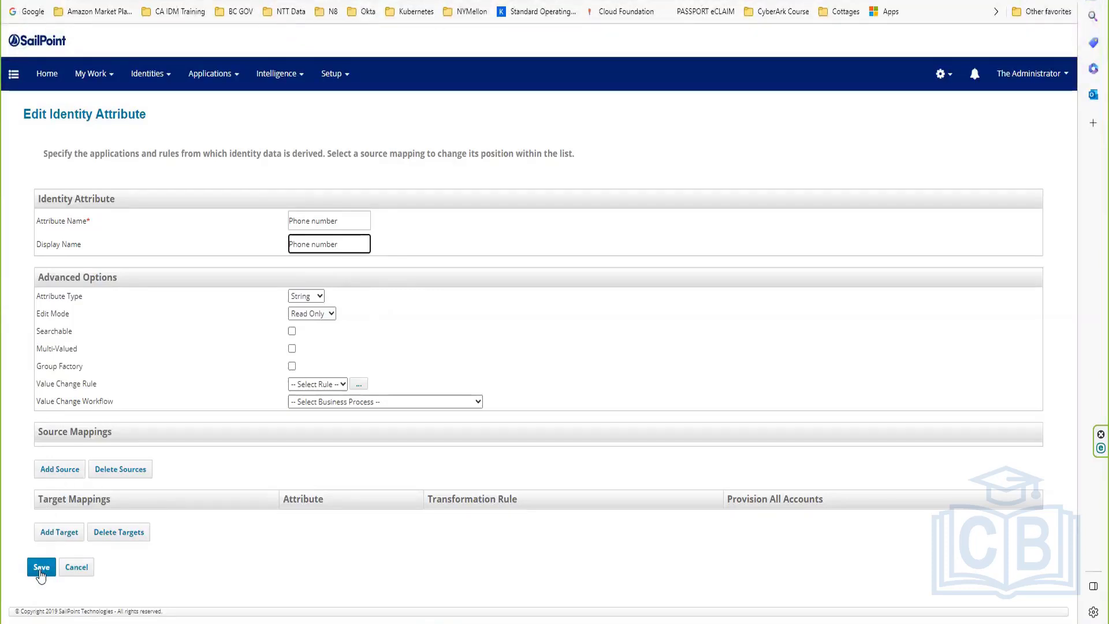
left_click(40, 574)
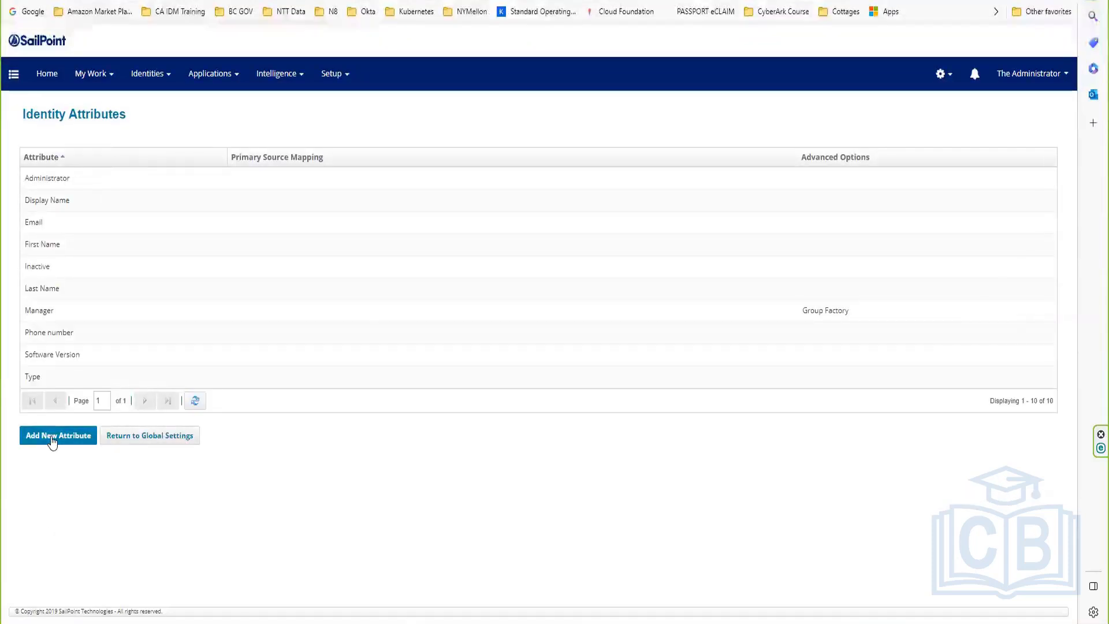
Step: Add an 'Address' identity attribute with capitalised display name 'Address' and save it
left_click(52, 436)
left_click(309, 222)
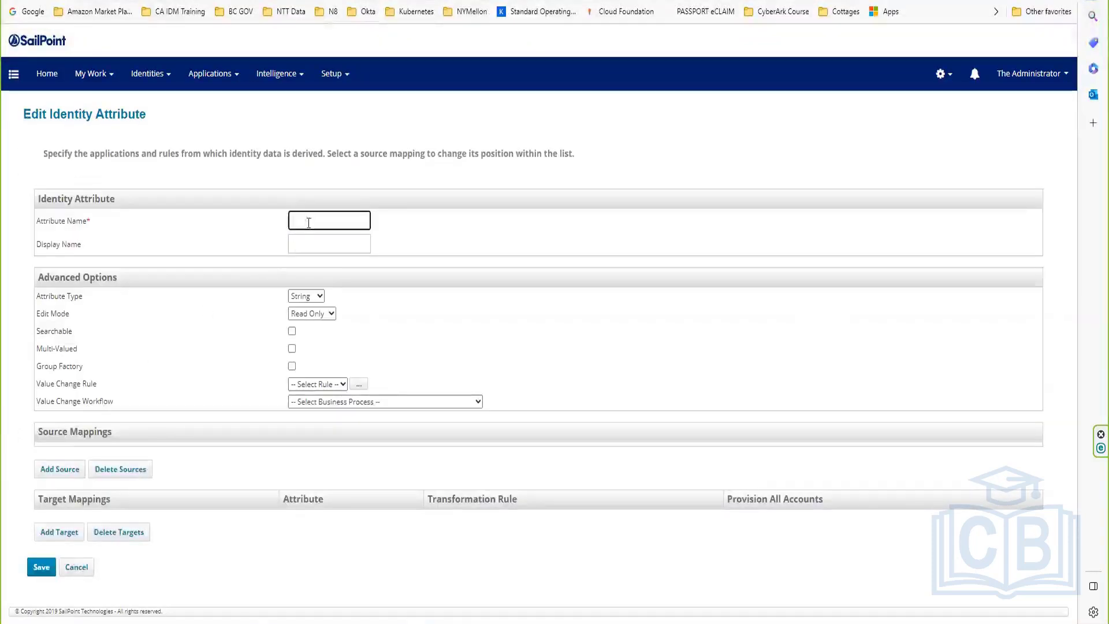
type("st")
type("ddress")
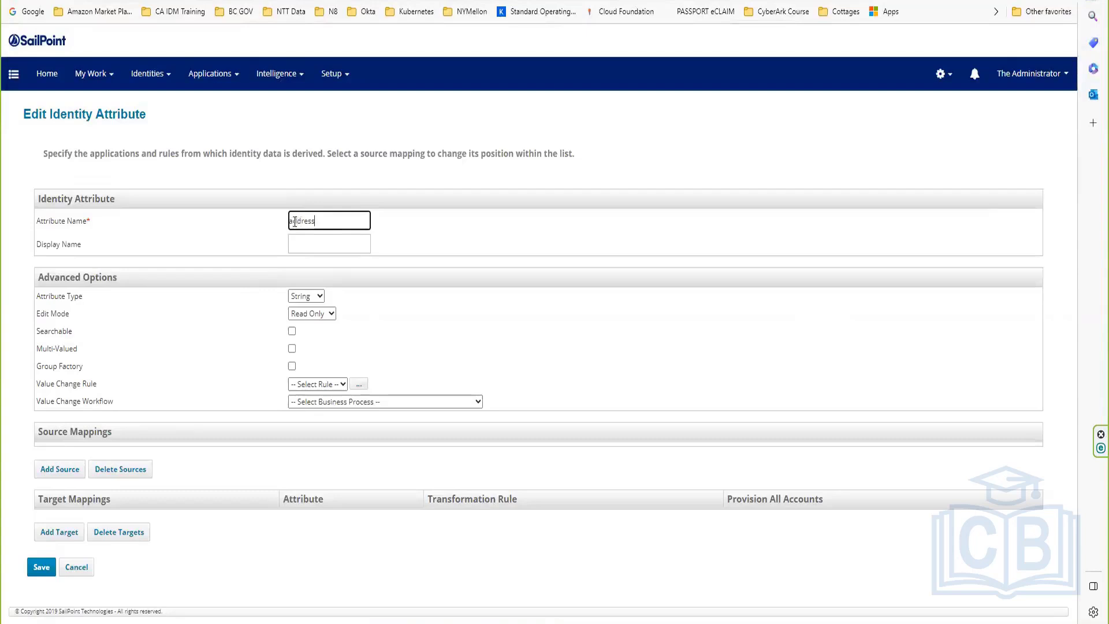
left_click_drag(322, 219, 259, 240)
key("ctrl+c")
left_click(312, 243)
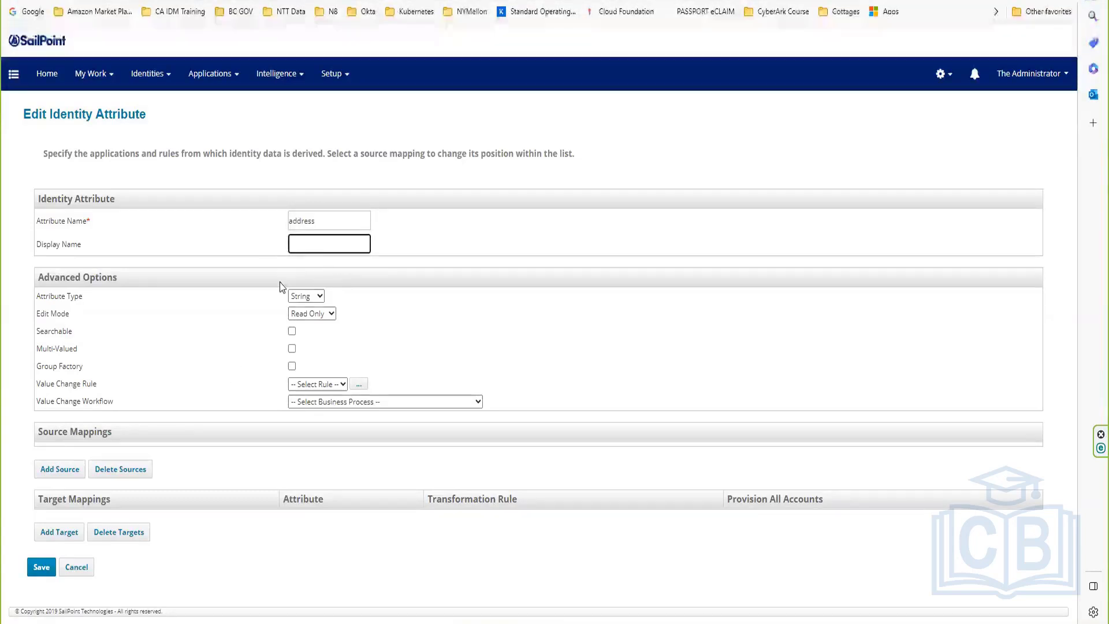
key("ctrl+v")
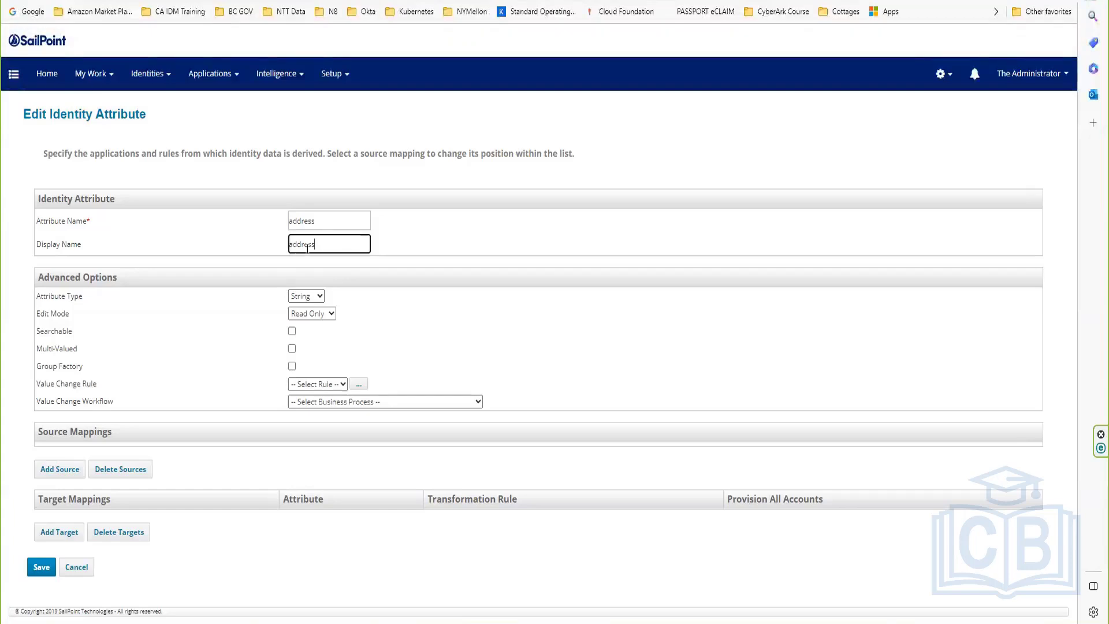
left_click(292, 221)
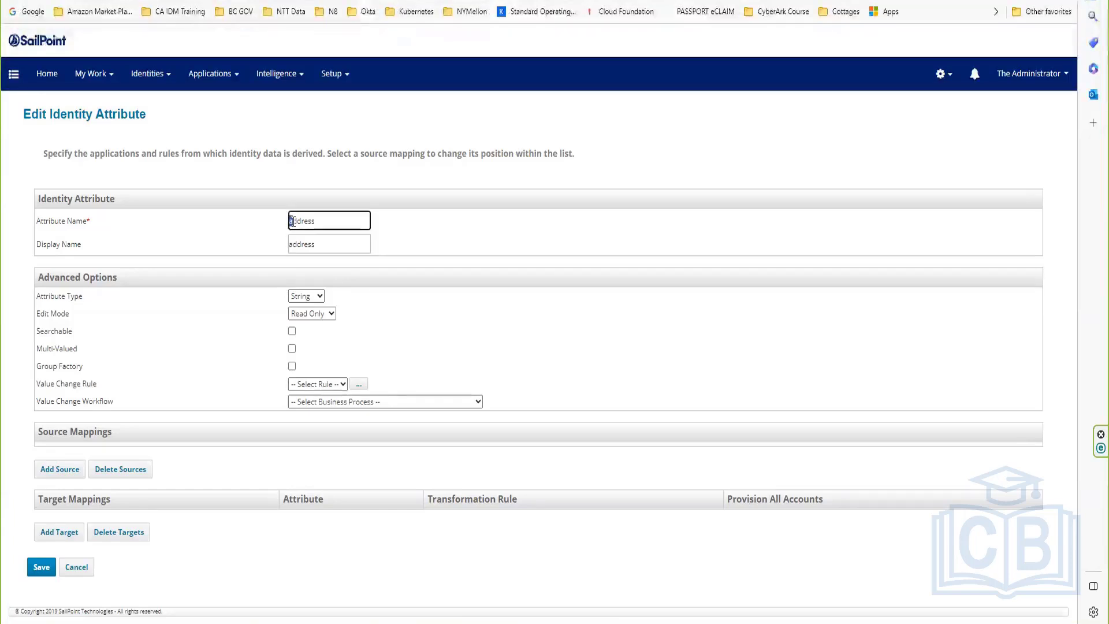
key("Delete")
type("A")
left_click(293, 241)
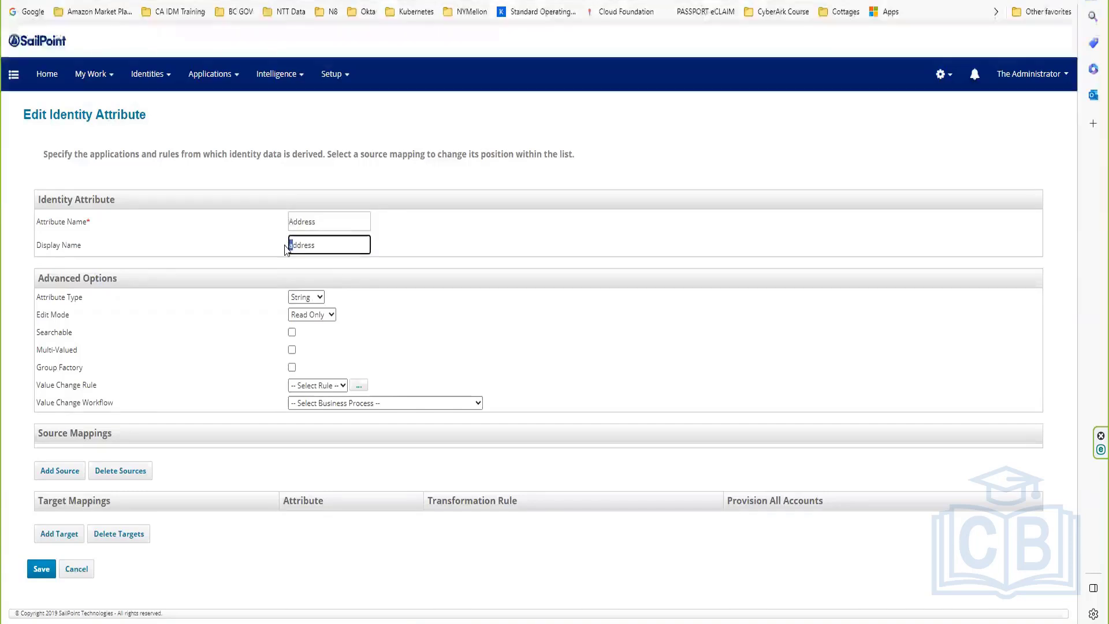
key("Delete")
type("A")
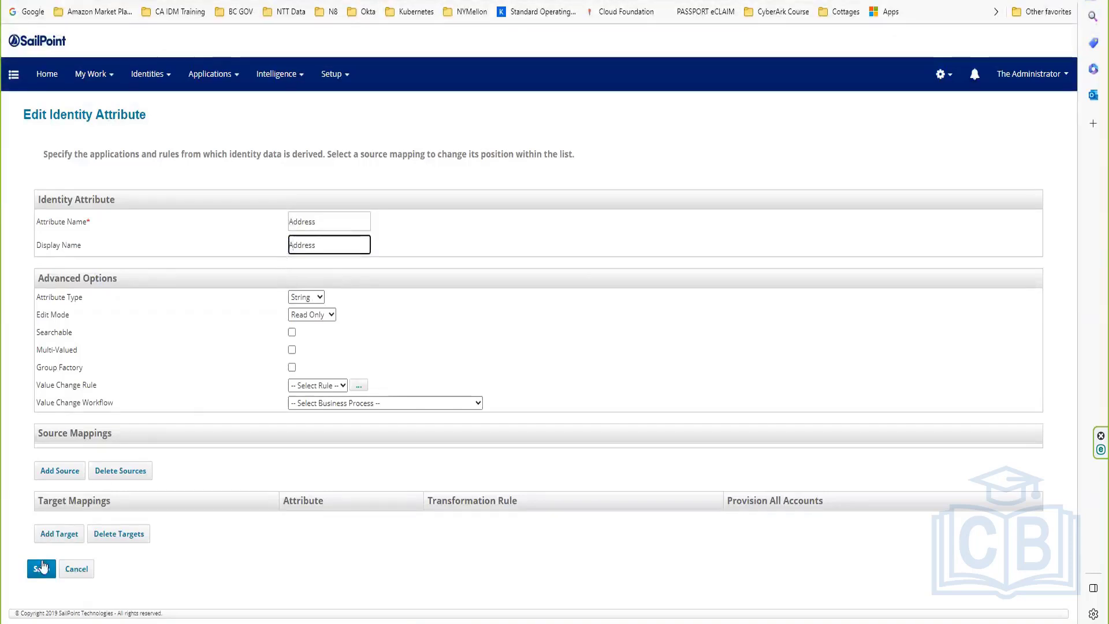
left_click(41, 568)
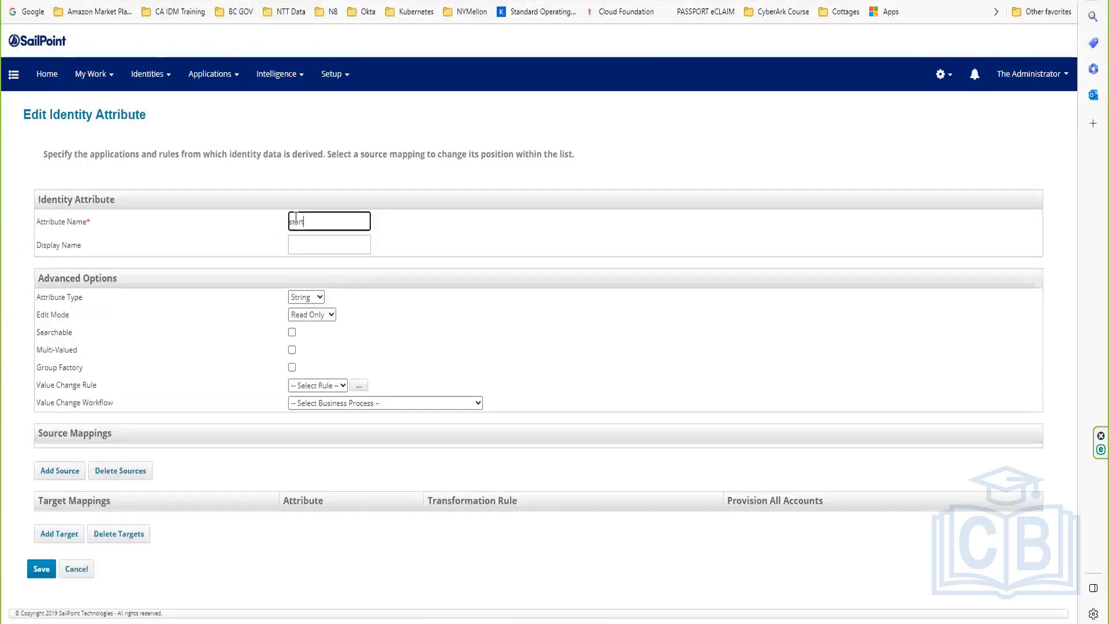
Step: Name the new attribute 'start date', give it display name 'start date', and save
type("date")
left_click(310, 244)
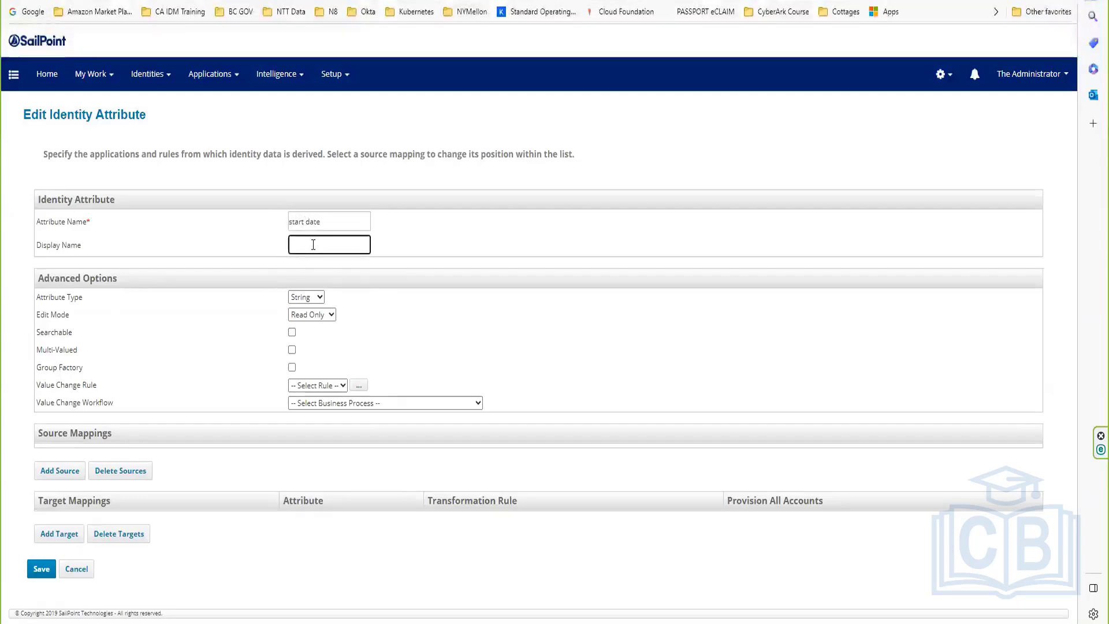
type("start")
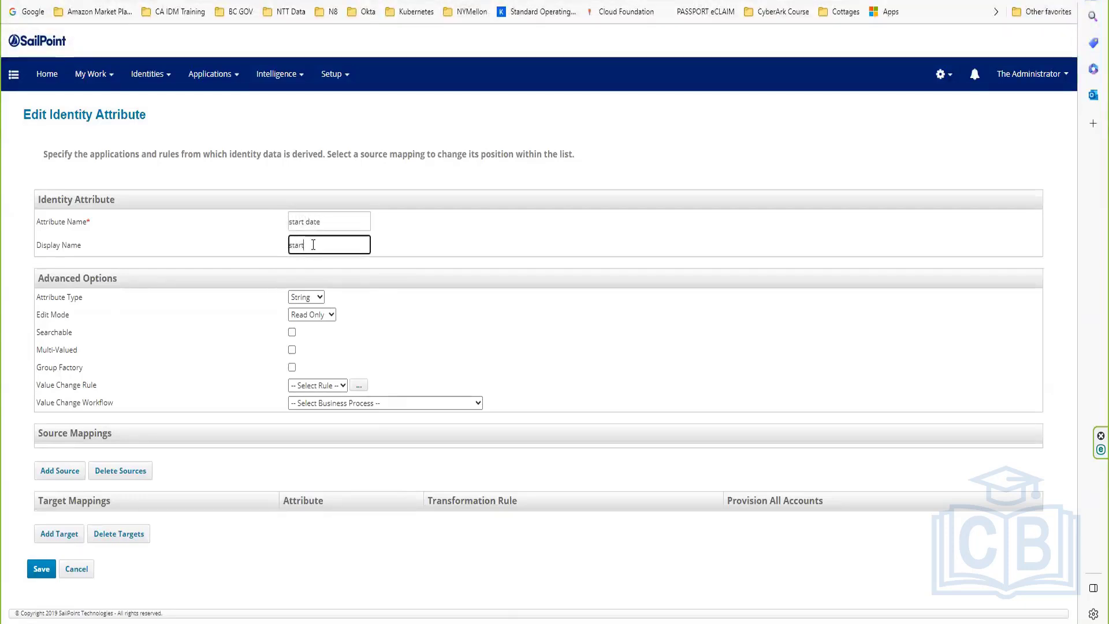
type(" date")
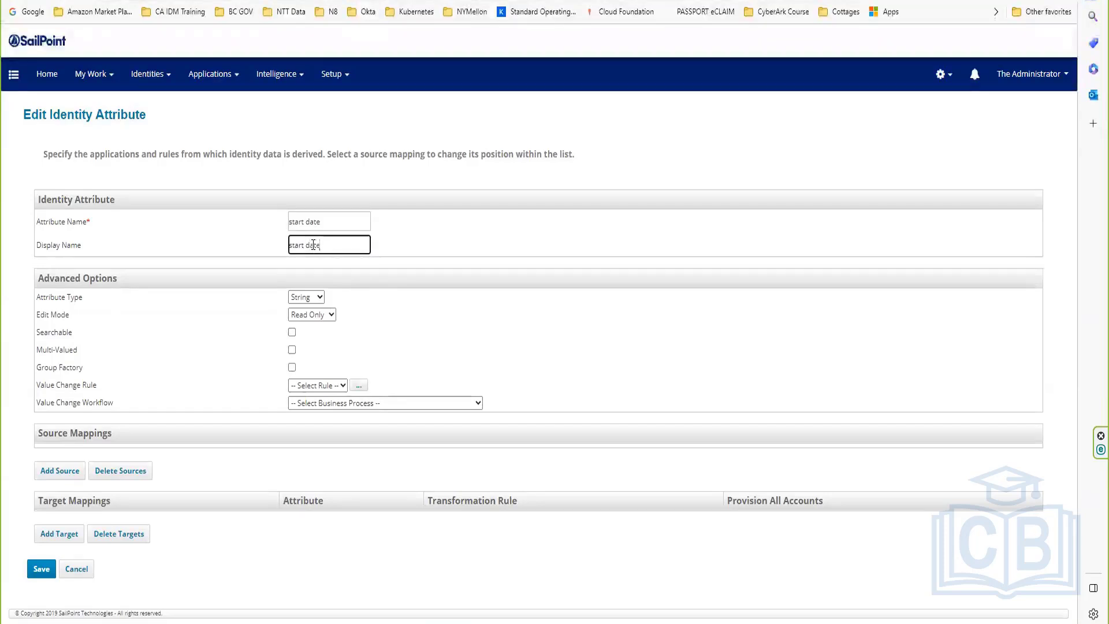
left_click(35, 569)
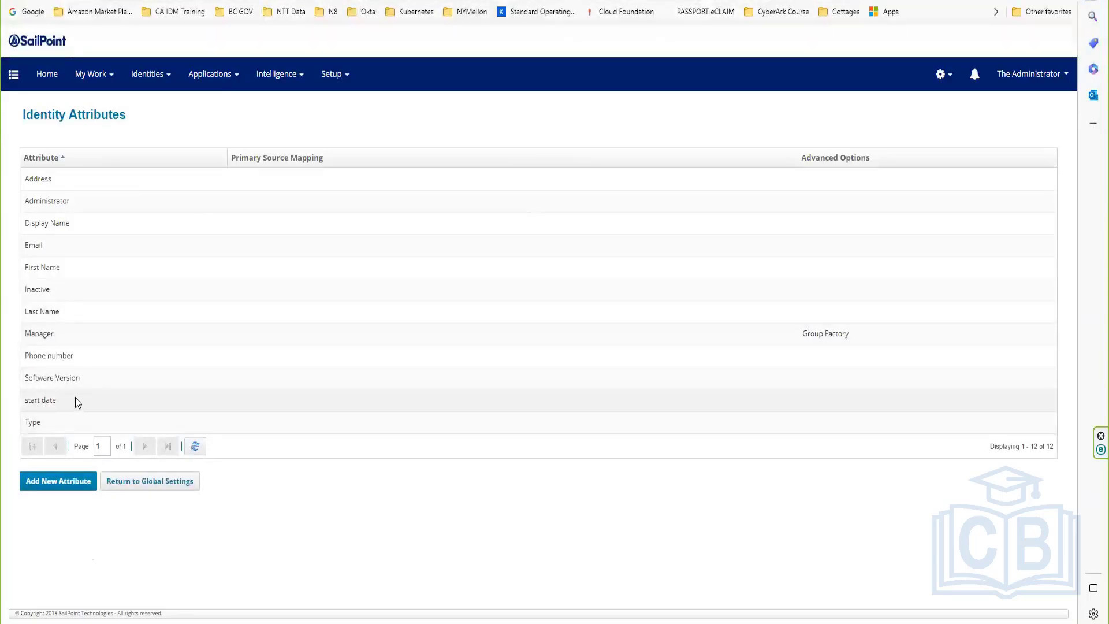
Step: Add an 'Escalation Manager' attribute, correcting its spelling, with matching display name, and save
left_click(51, 481)
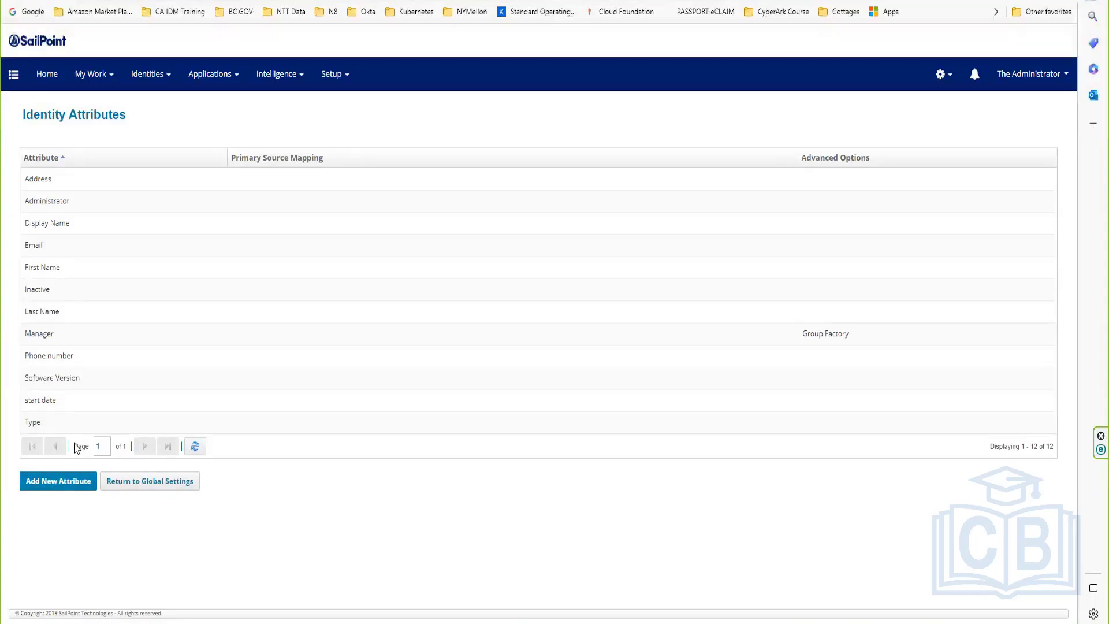
left_click(312, 225)
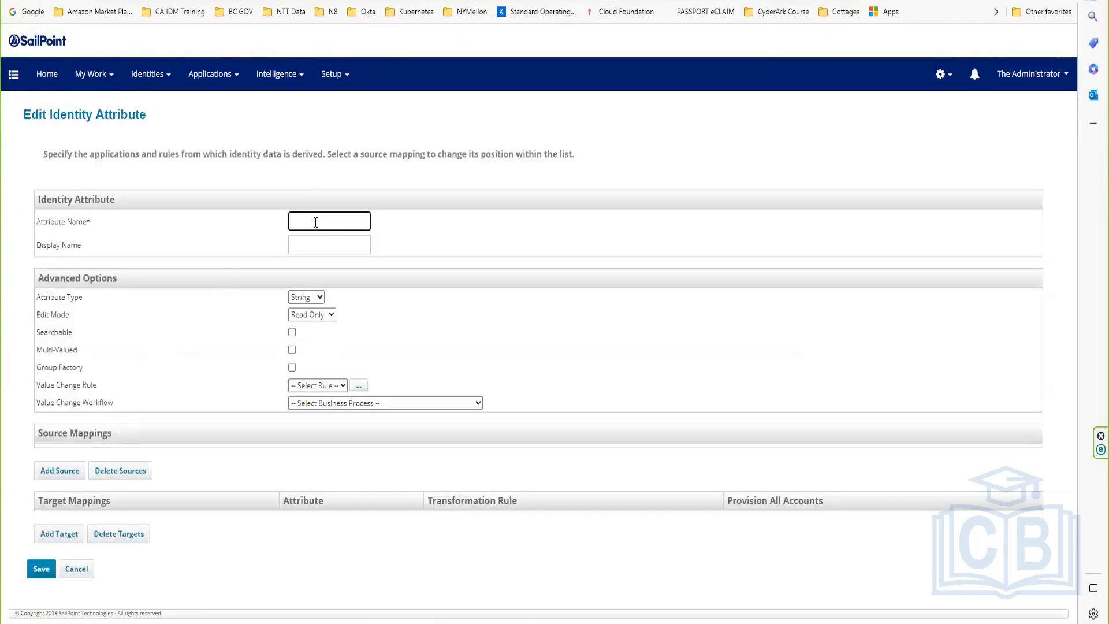
type("Es")
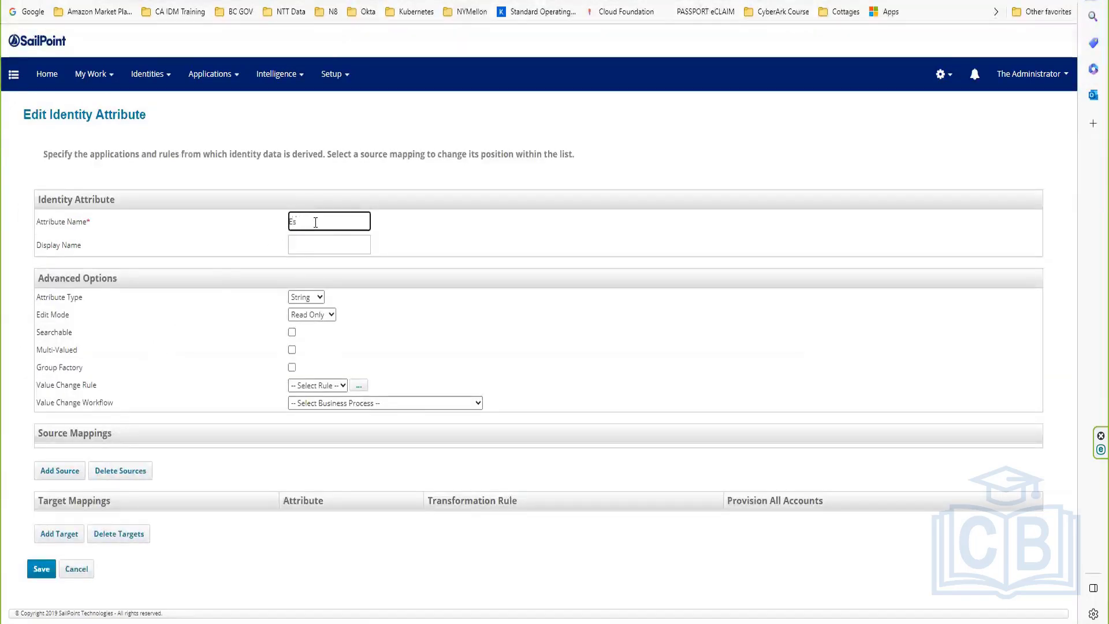
type("clation Manager")
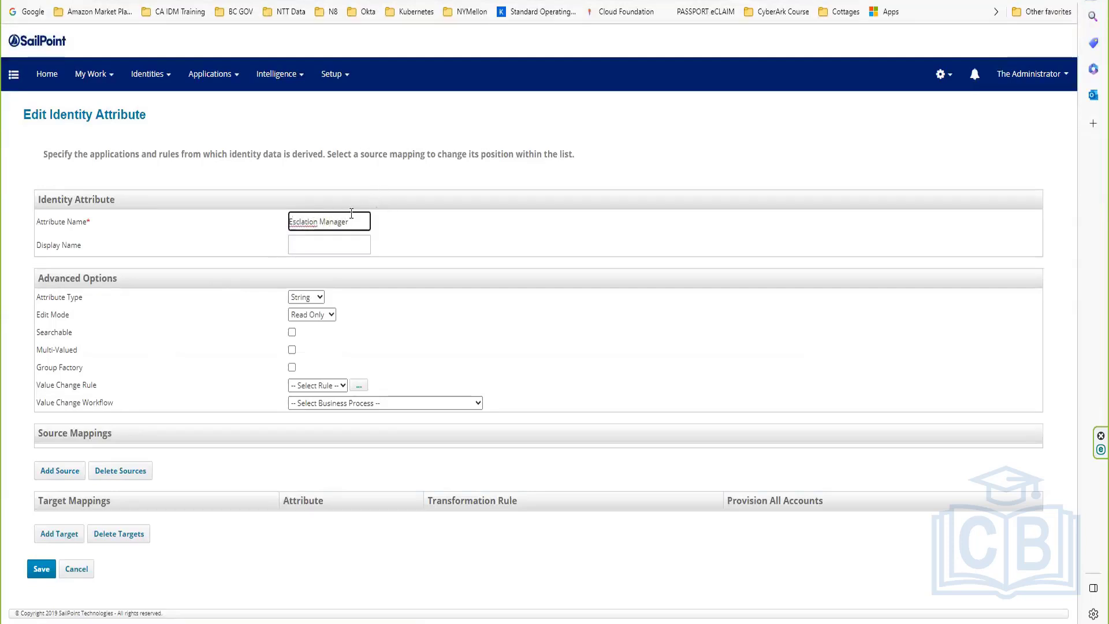
right_click(303, 223)
left_click(341, 233)
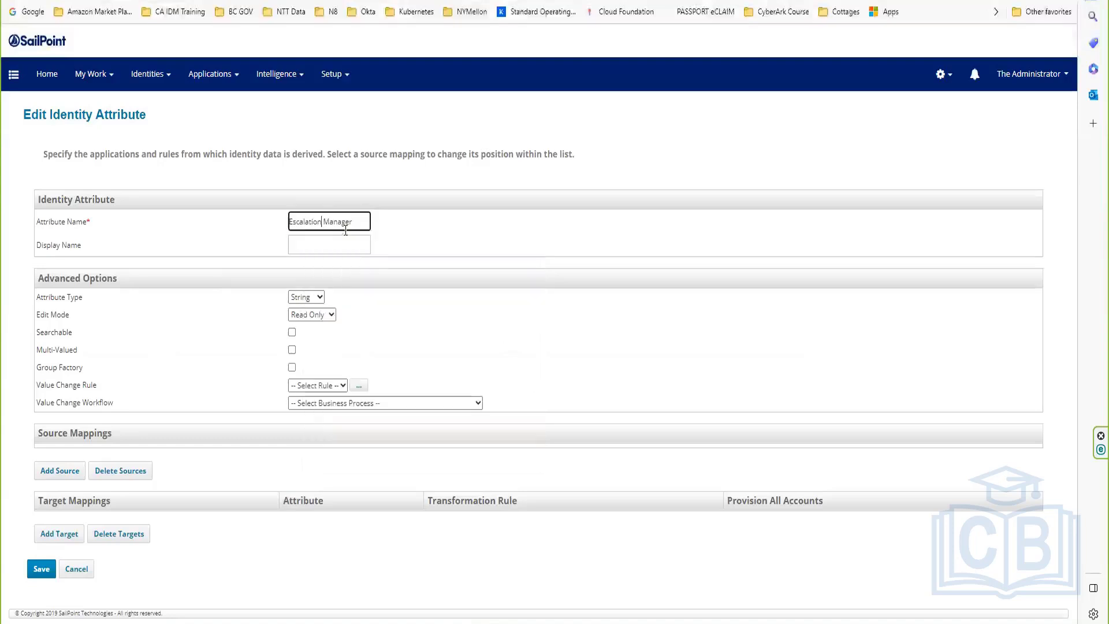
key("ctrl+a")
key("ctrl+c")
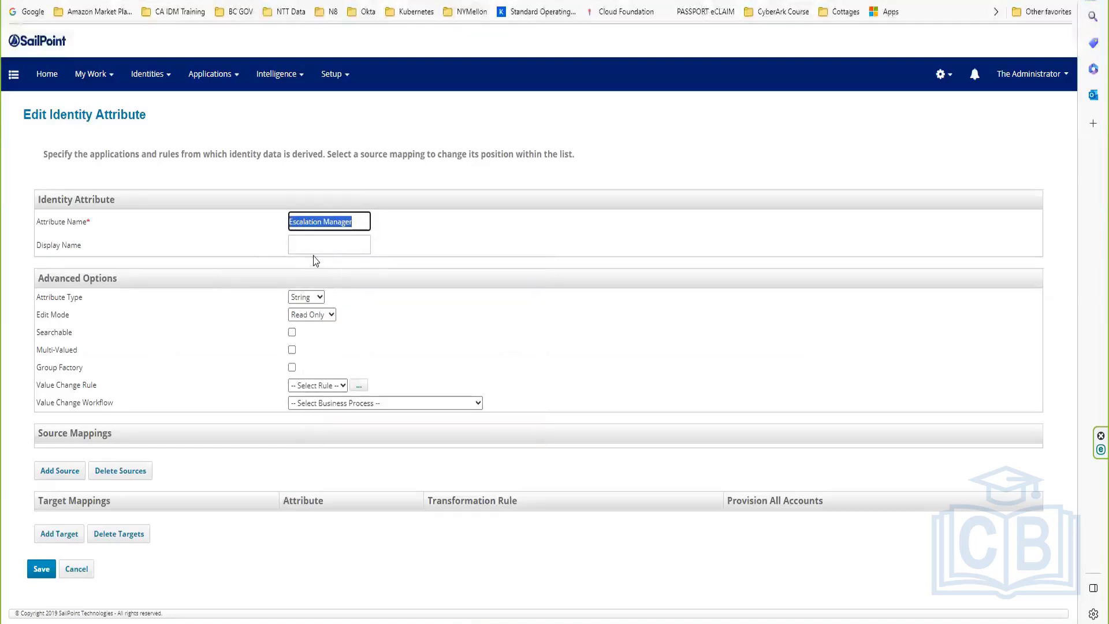
left_click(316, 247)
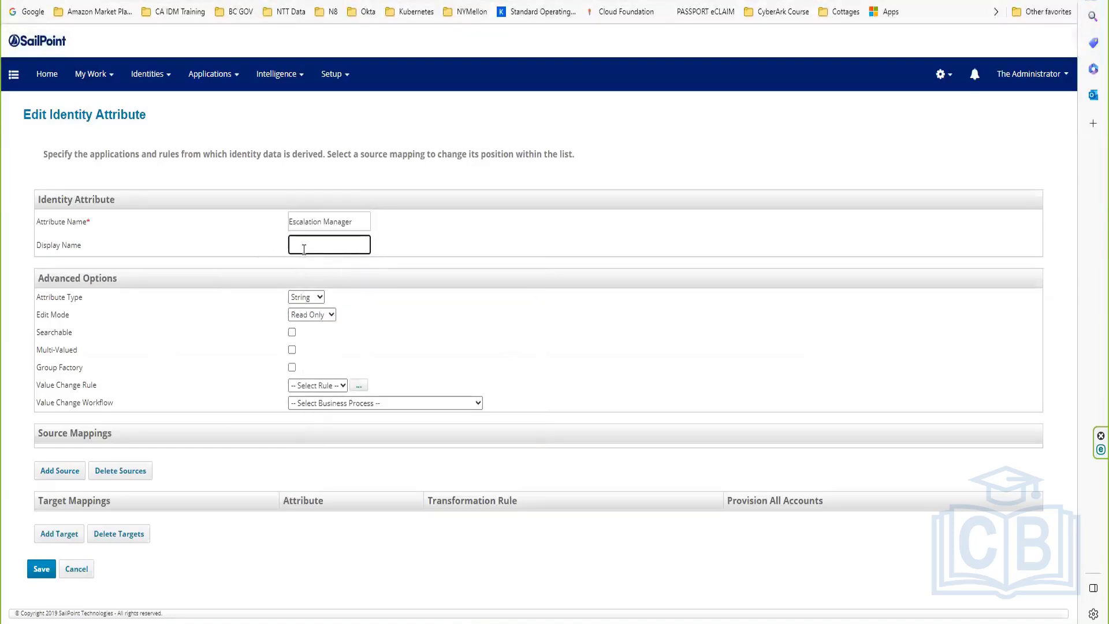
key("ctrl+v")
left_click(41, 569)
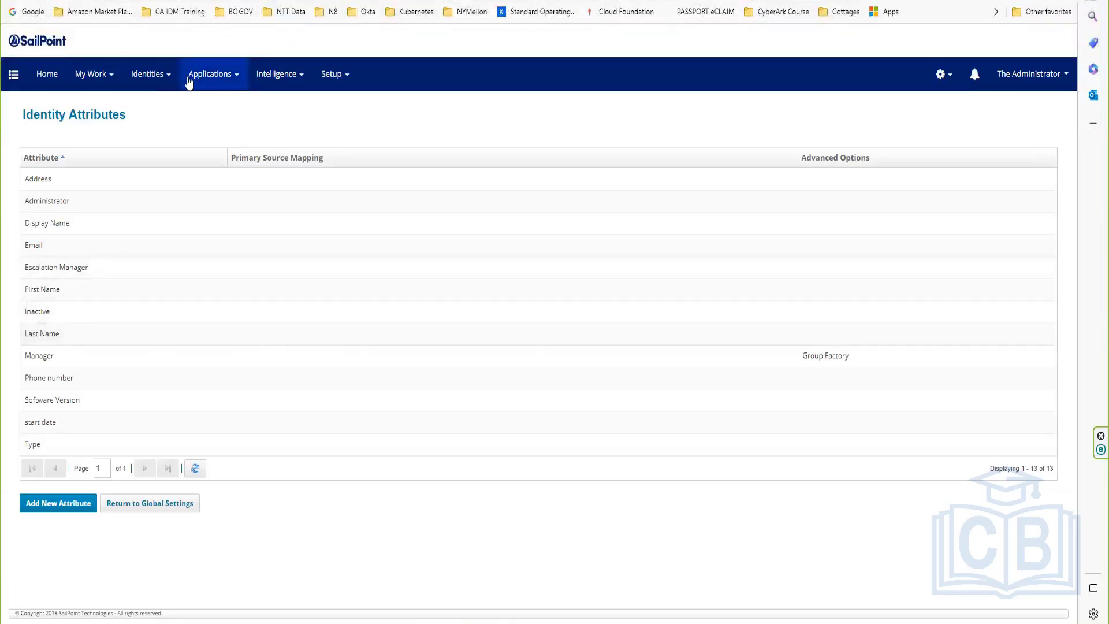
Step: Return to Identities > Identity Warehouse showing the three identities and risk scores
left_click(148, 75)
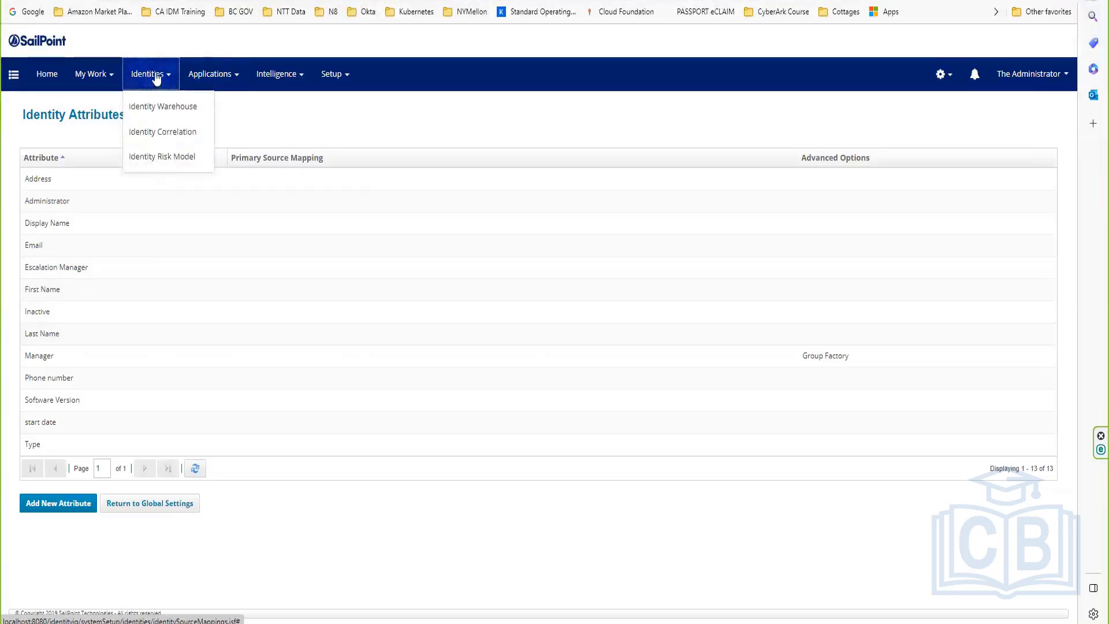
left_click(159, 107)
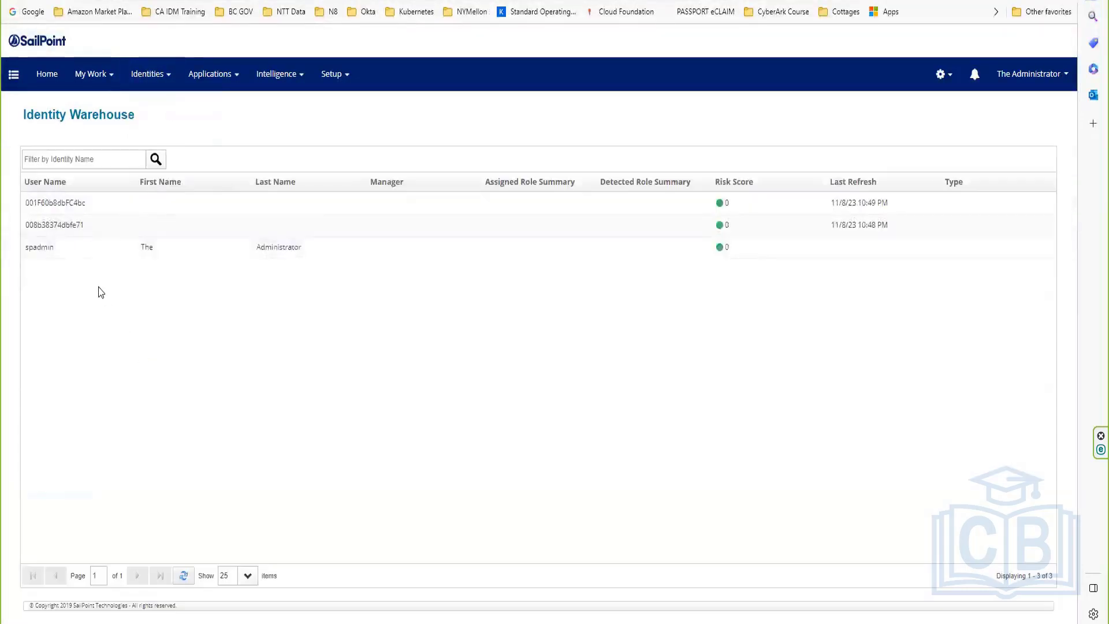
Step: Open the spadmin administrator's View Identity page from the Identity Warehouse list
left_click(42, 247)
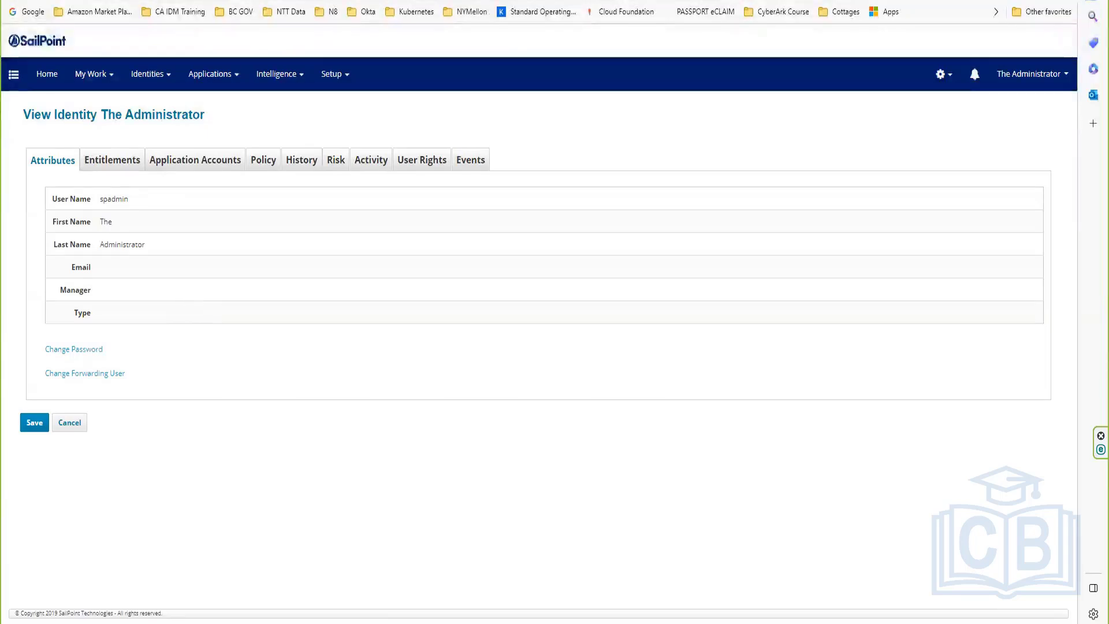
Step: In a new Edge tab, load localhost:8080/identityiq, then go to localhost:8080/identityiq/debug
key("ctrl+t")
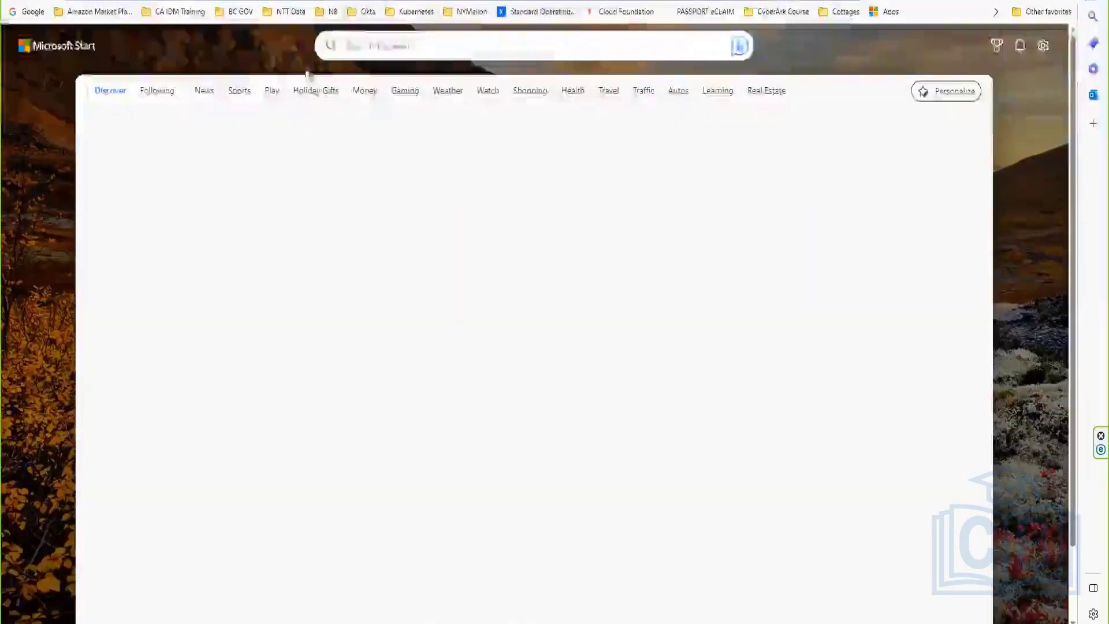
type("localhost:8080/identityiq")
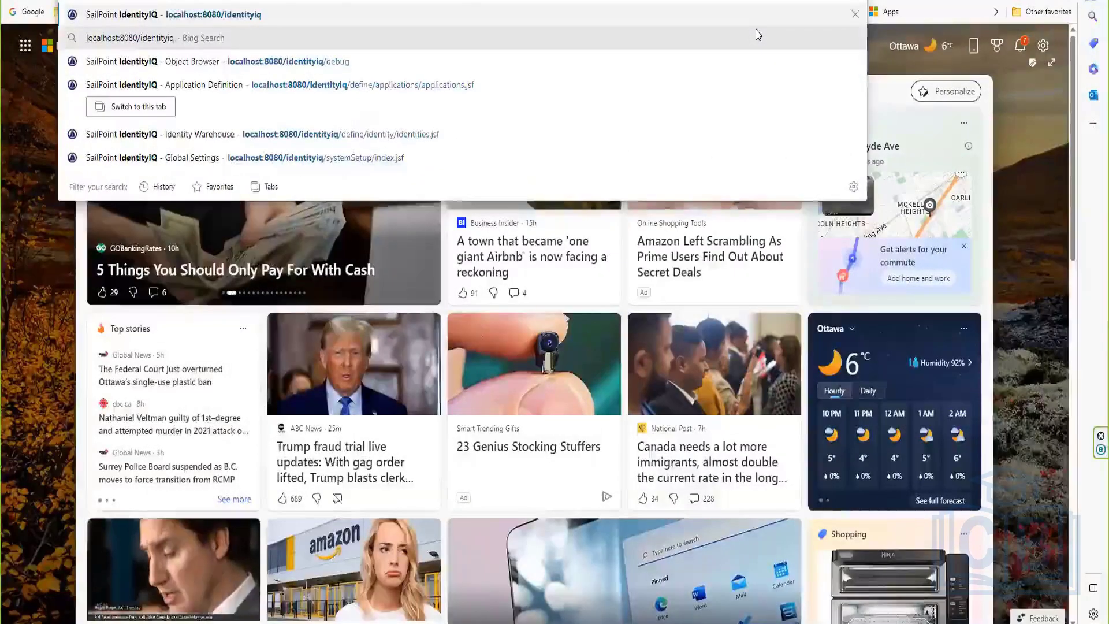
key("Return")
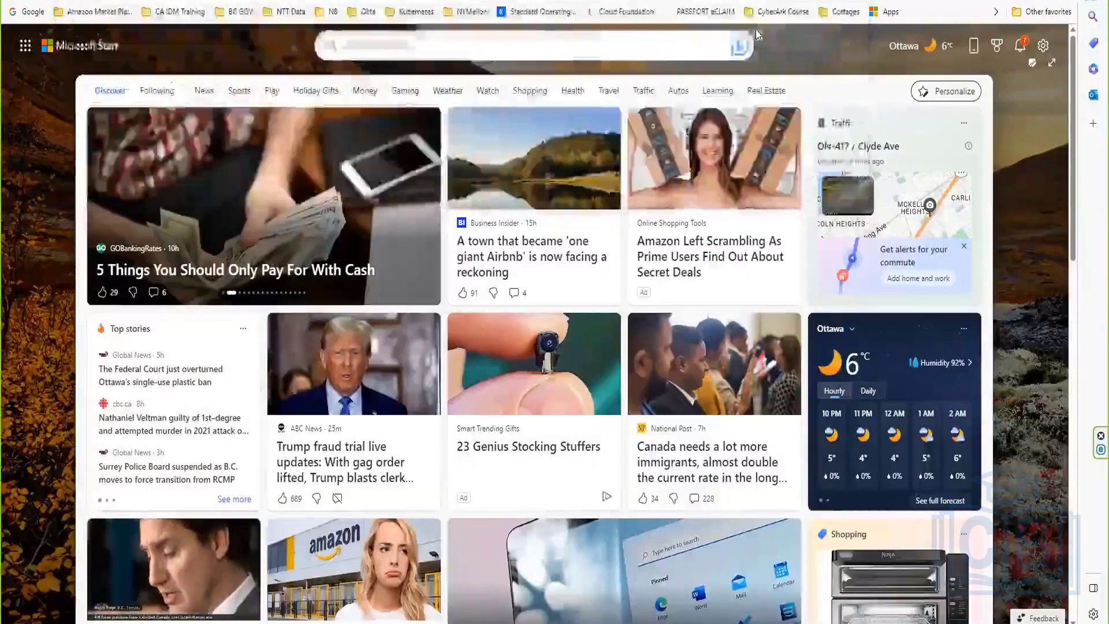
key("ctrl+l")
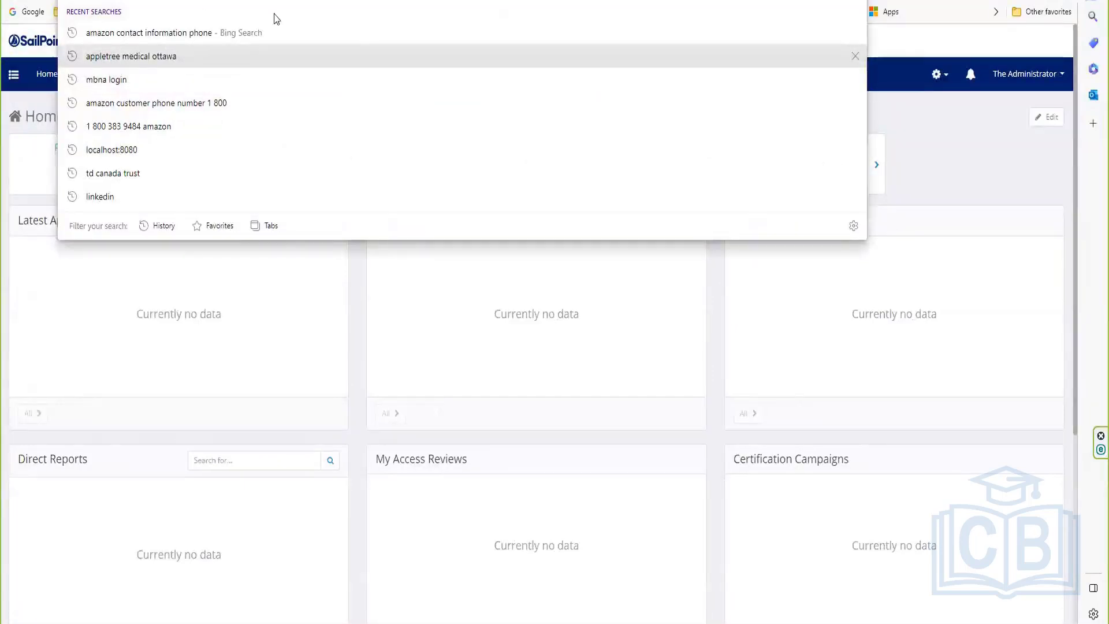
type("localhost:8080/identityiq/debug")
key("Return")
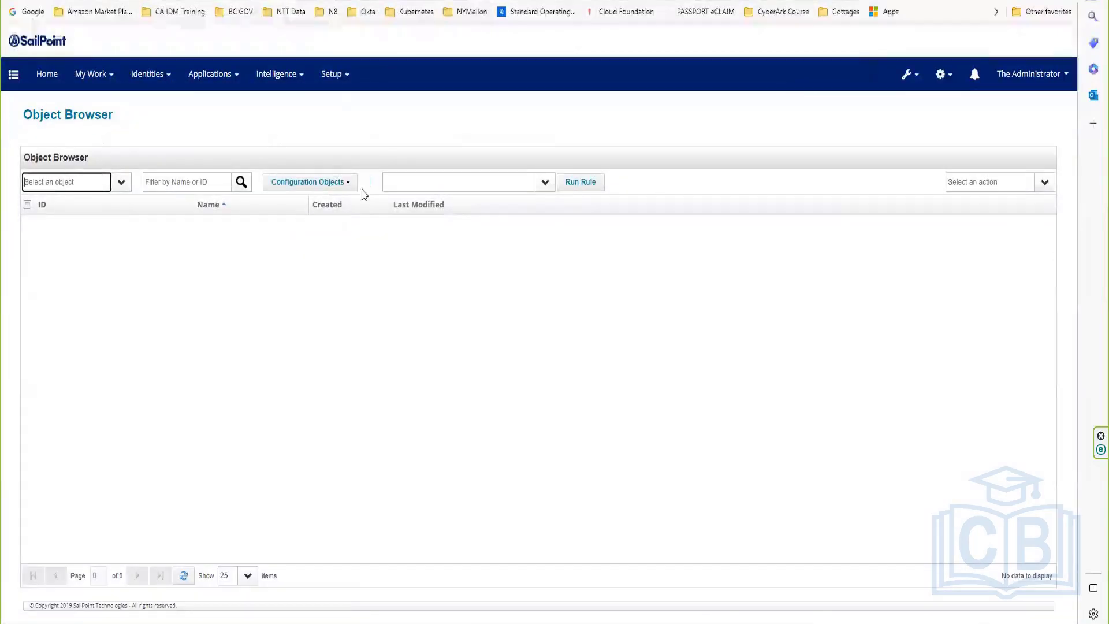
Step: In the UI Configuration object, find identityViewAttributes and add a comma after administrator
left_click(322, 183)
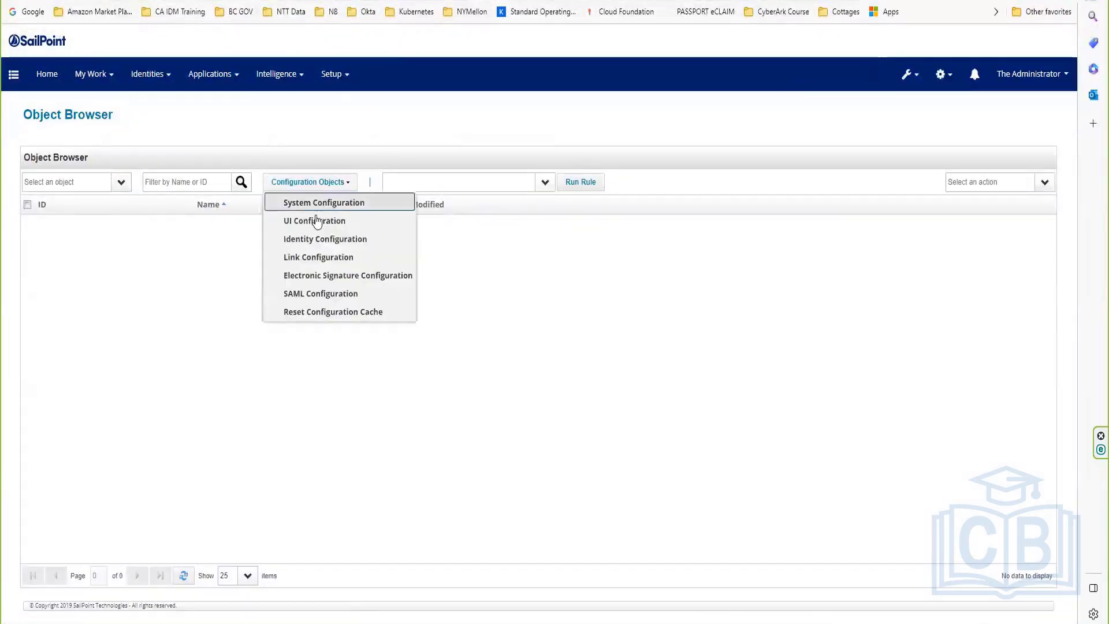
left_click(313, 223)
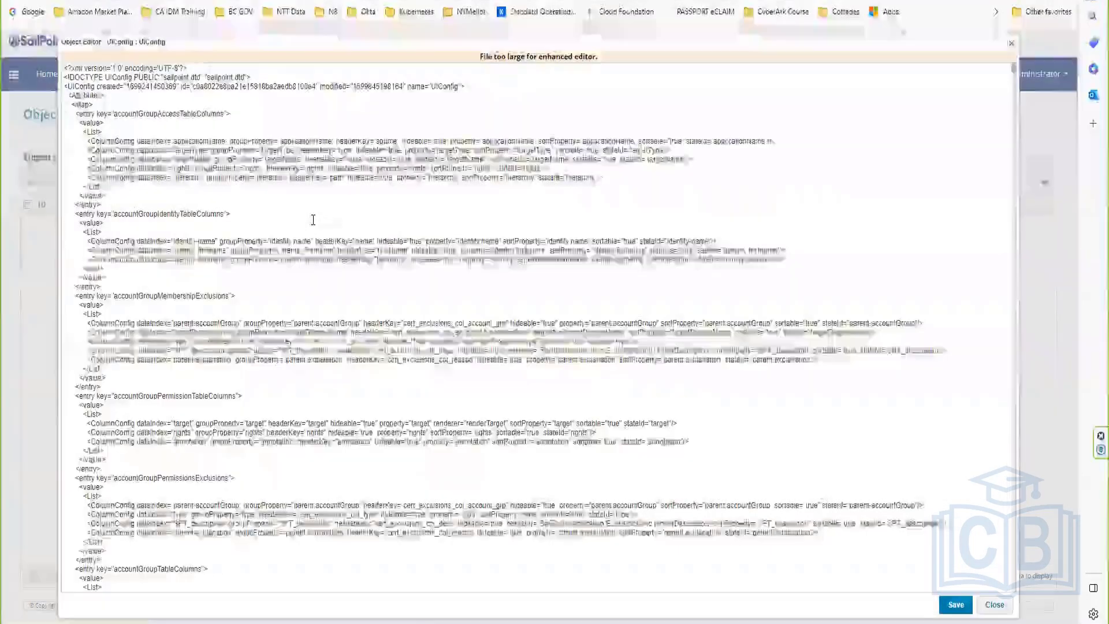
key("ctrl+f")
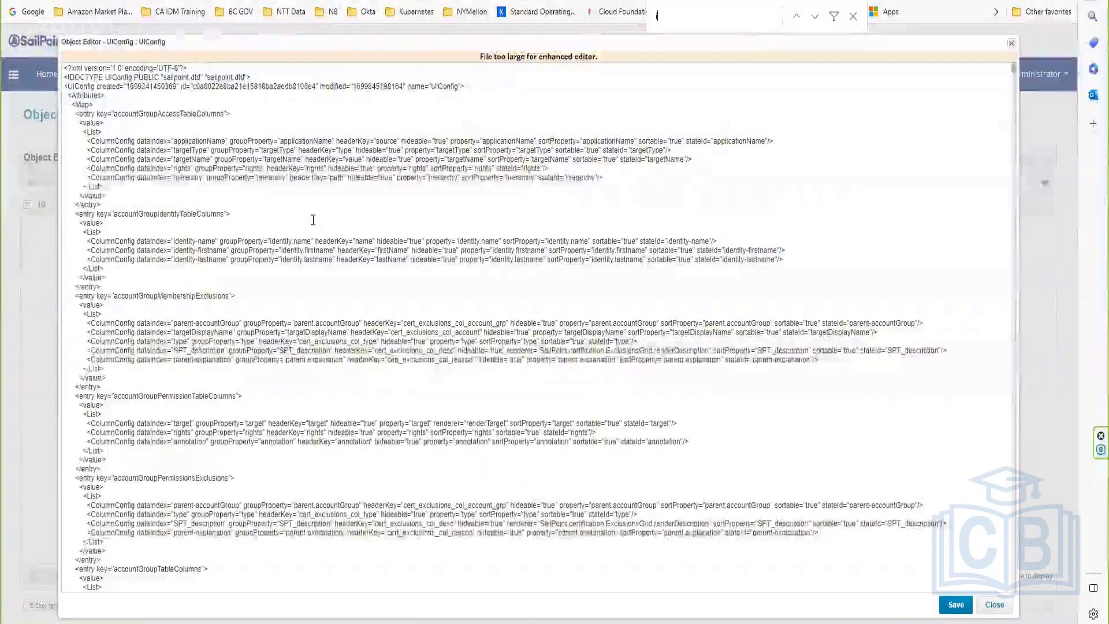
type("identityv")
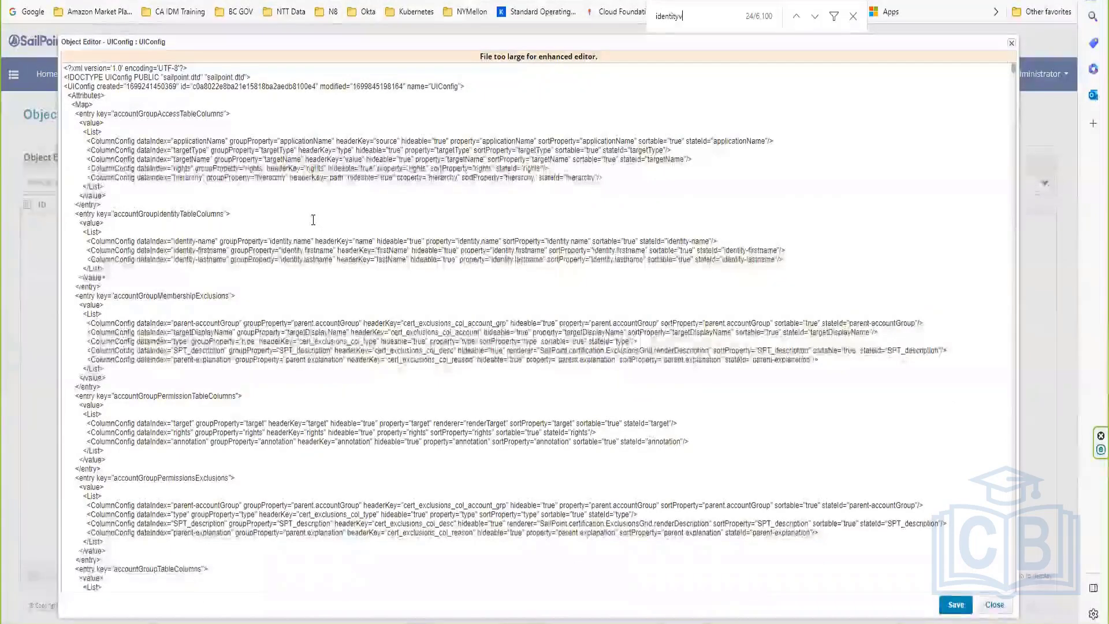
type("iew")
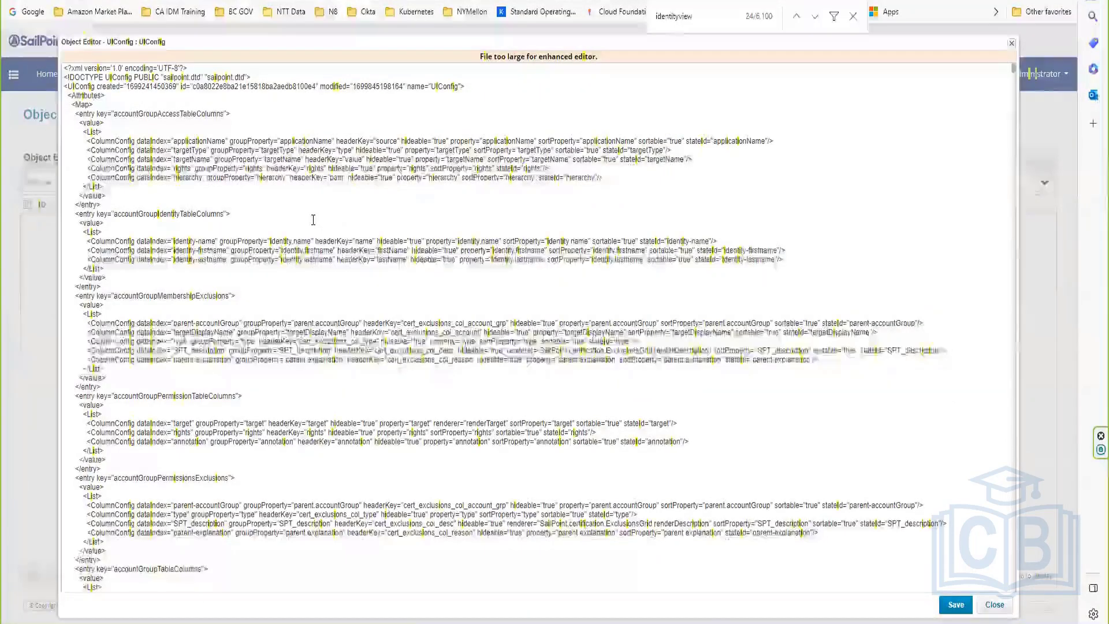
type("att")
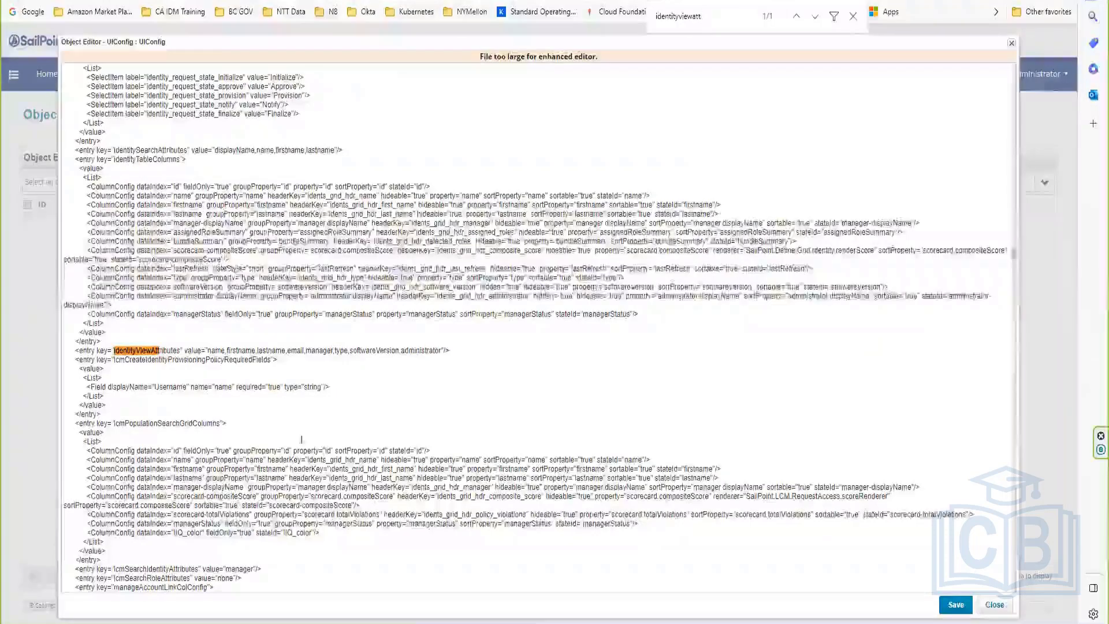
left_click(441, 350)
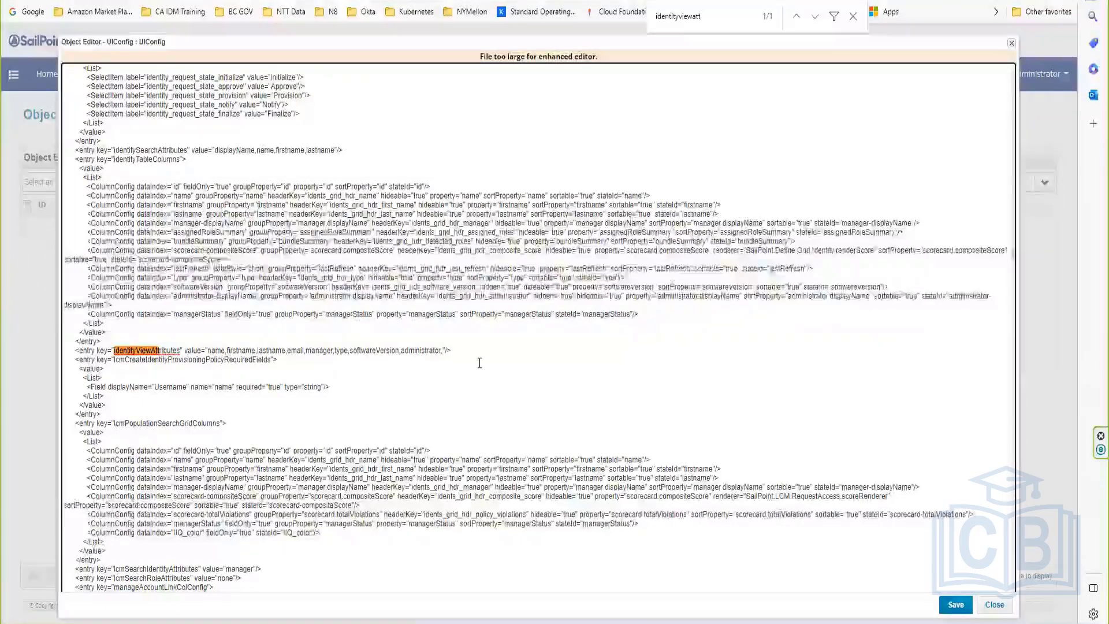
type(",")
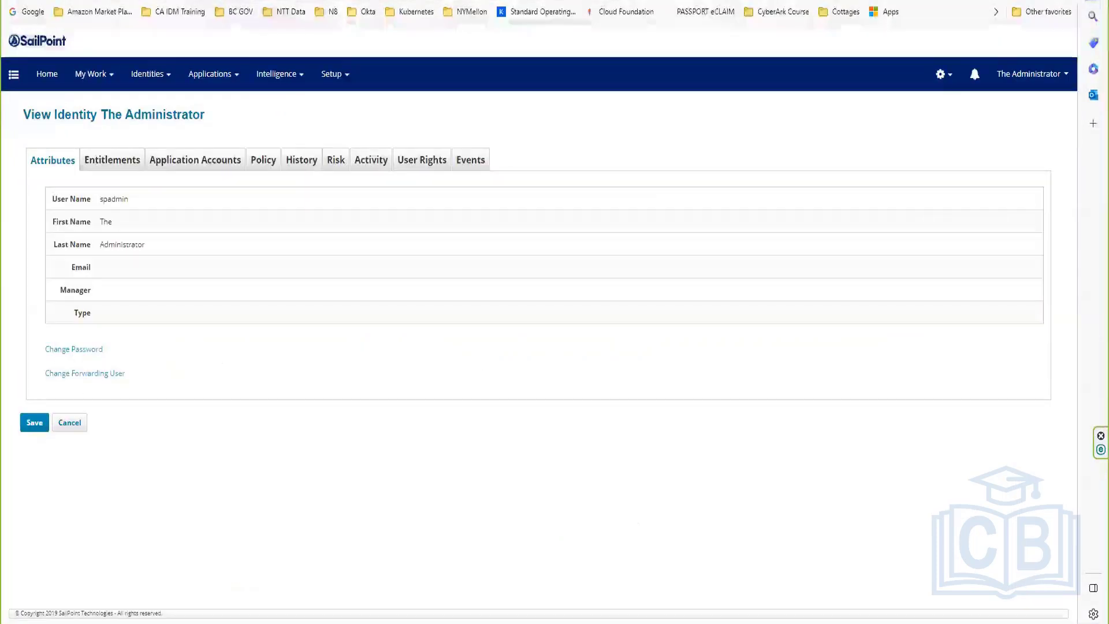
Step: Copy the start date attribute name from its Global Settings Identity Mappings edit page
left_click(937, 75)
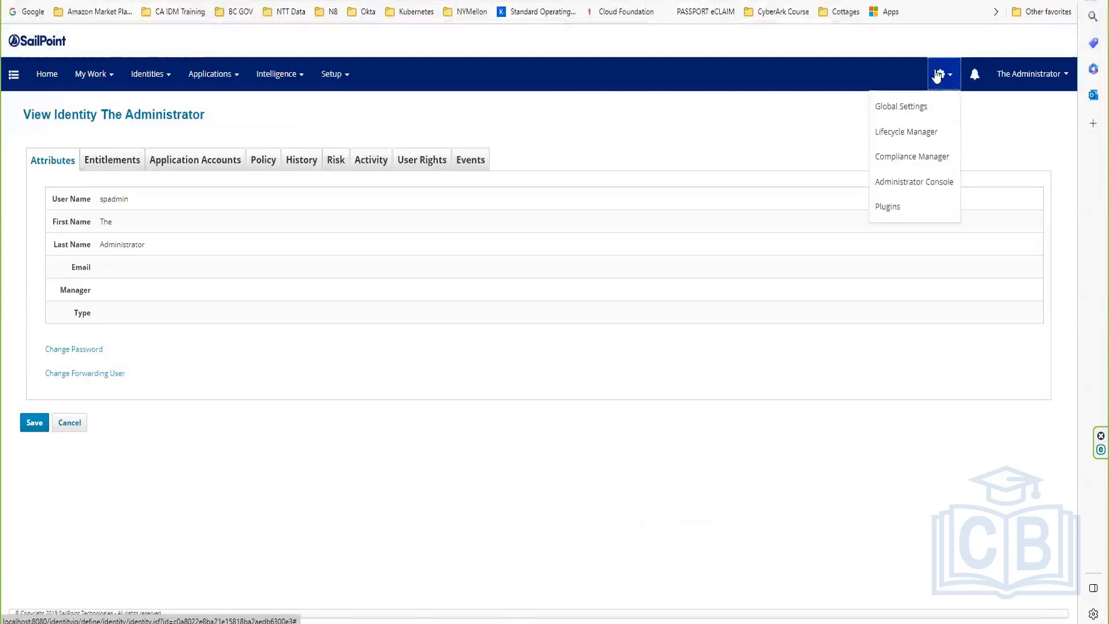
left_click(910, 108)
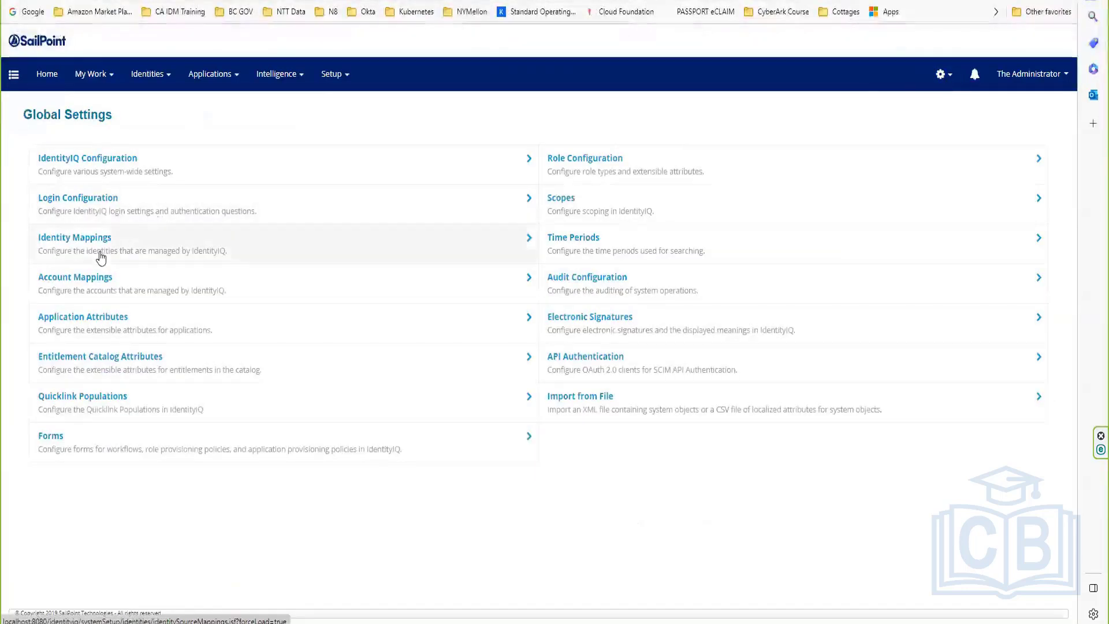
left_click(100, 248)
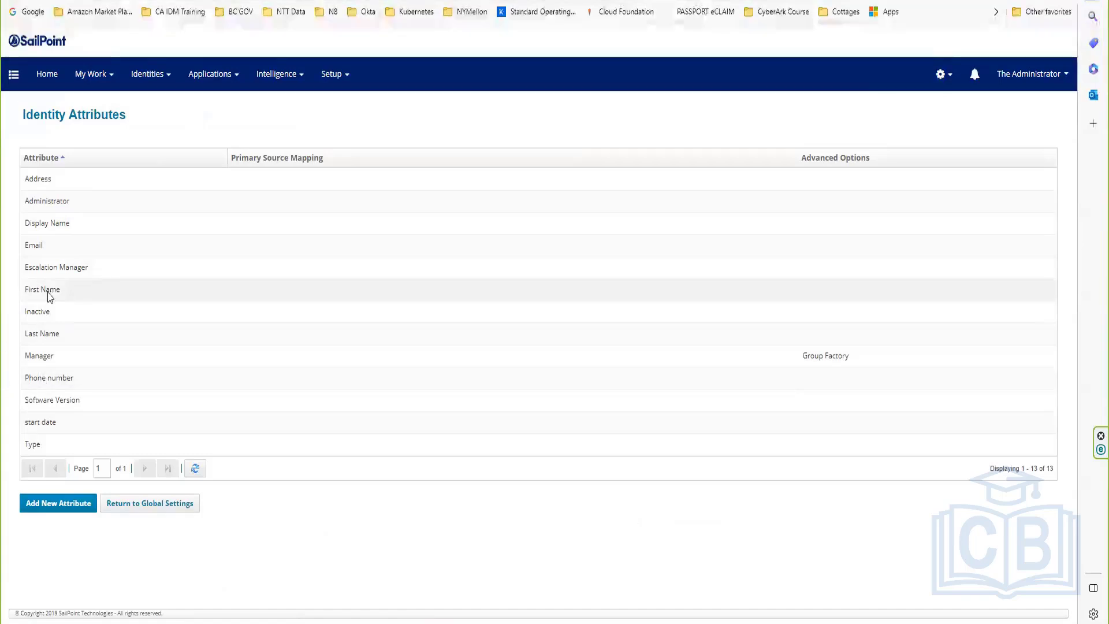
left_click(38, 422)
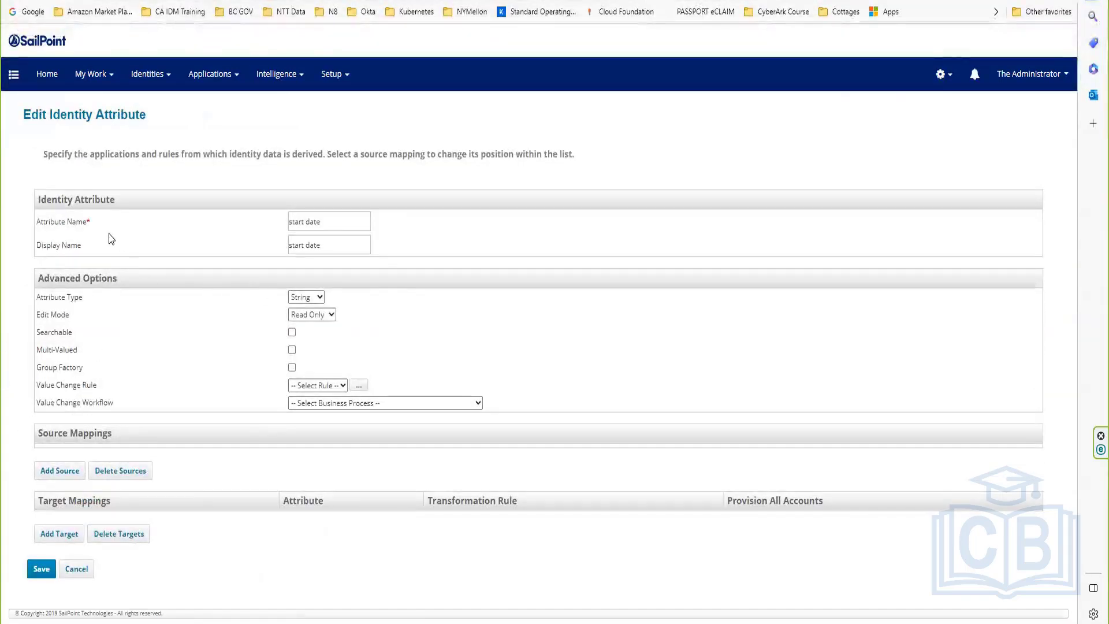
left_click_drag(85, 222, 50, 230)
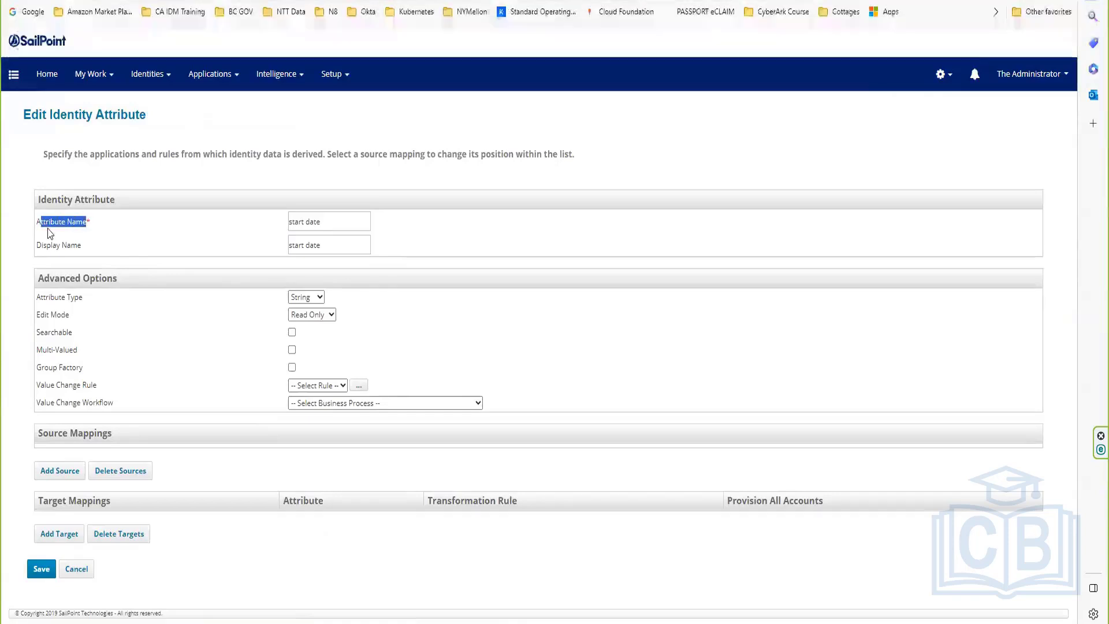
left_click(118, 374)
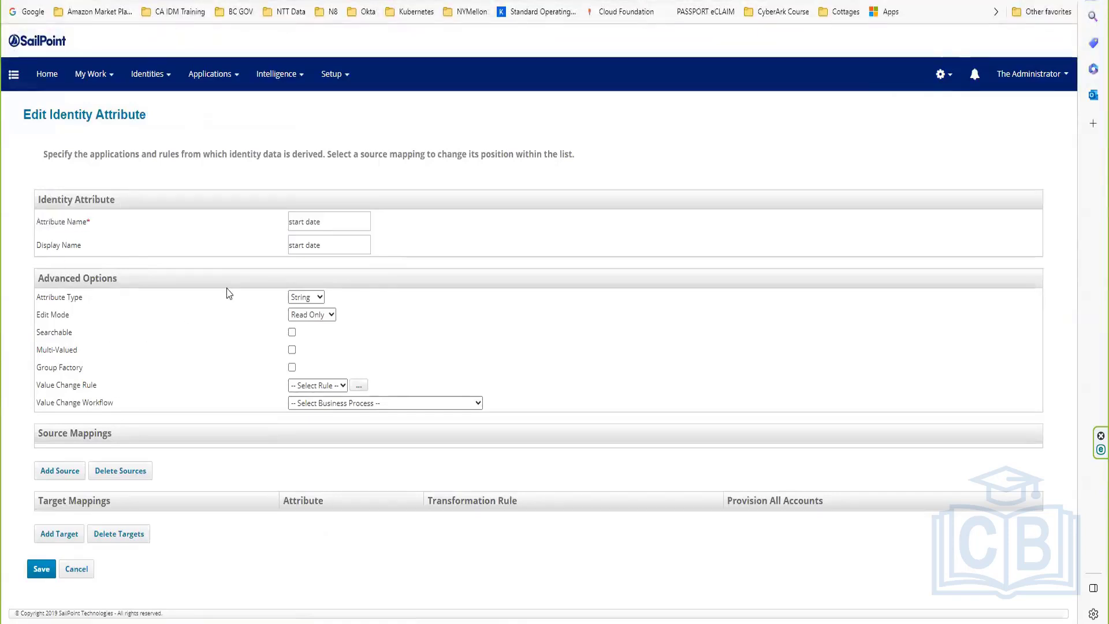
left_click_drag(323, 222, 275, 231)
key("ctrl+c")
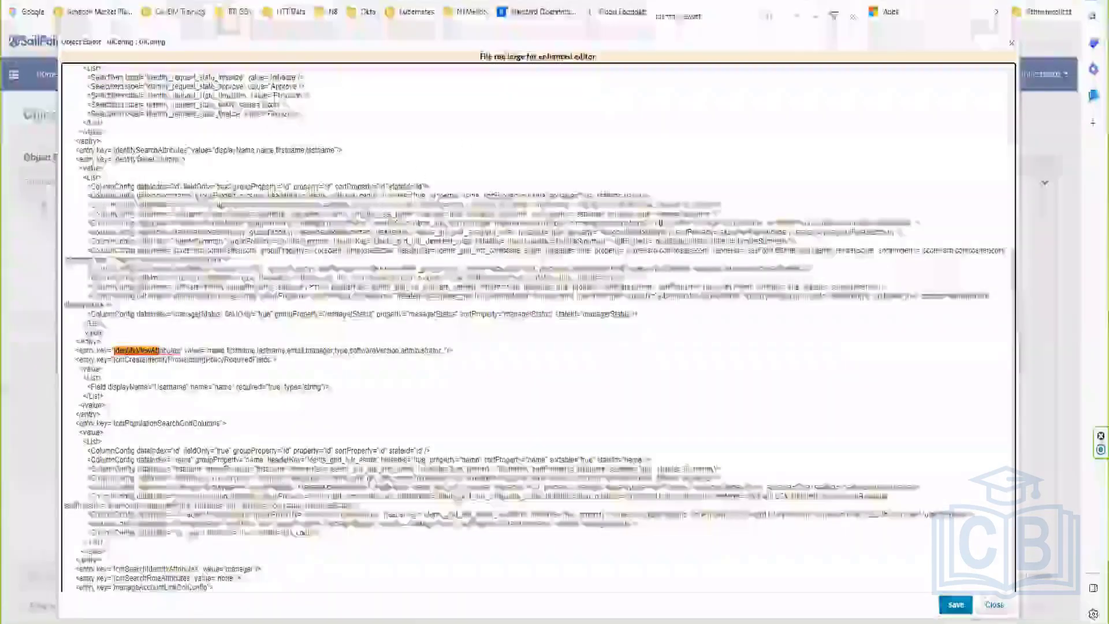
Step: Paste start date after administrator in identityViewAttributes, followed by a trailing comma
left_click(443, 350)
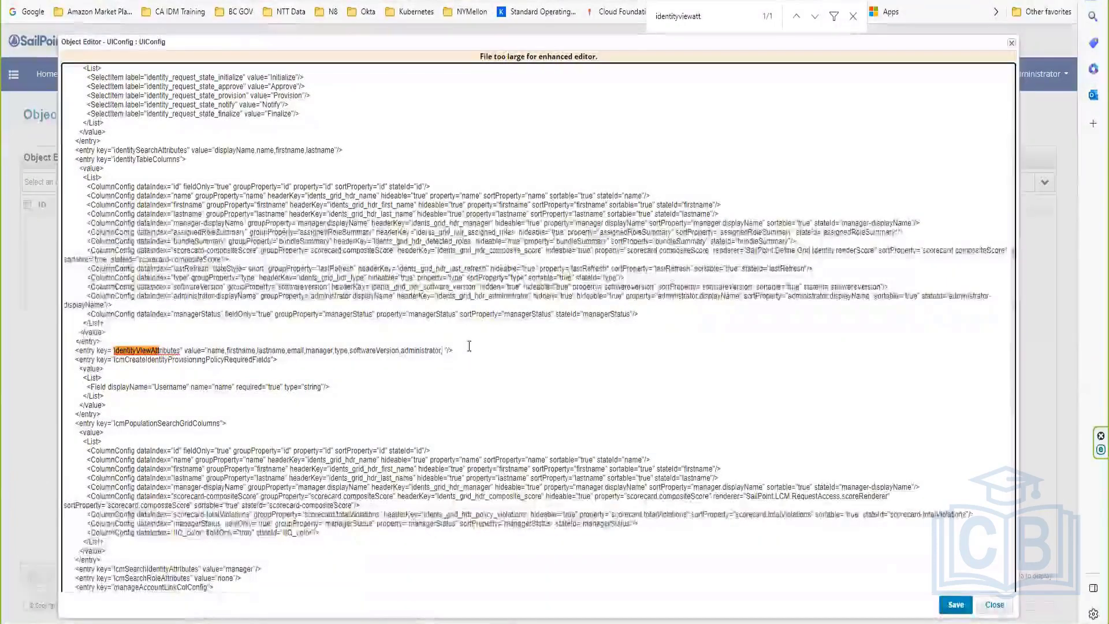
type(",")
key("ctrl+v")
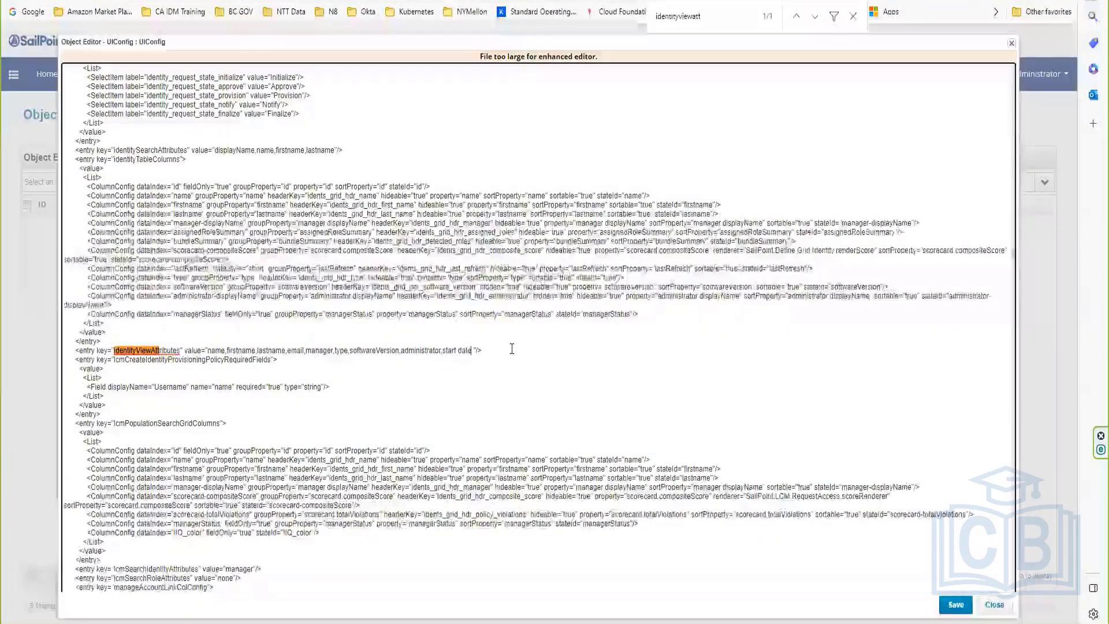
type(",")
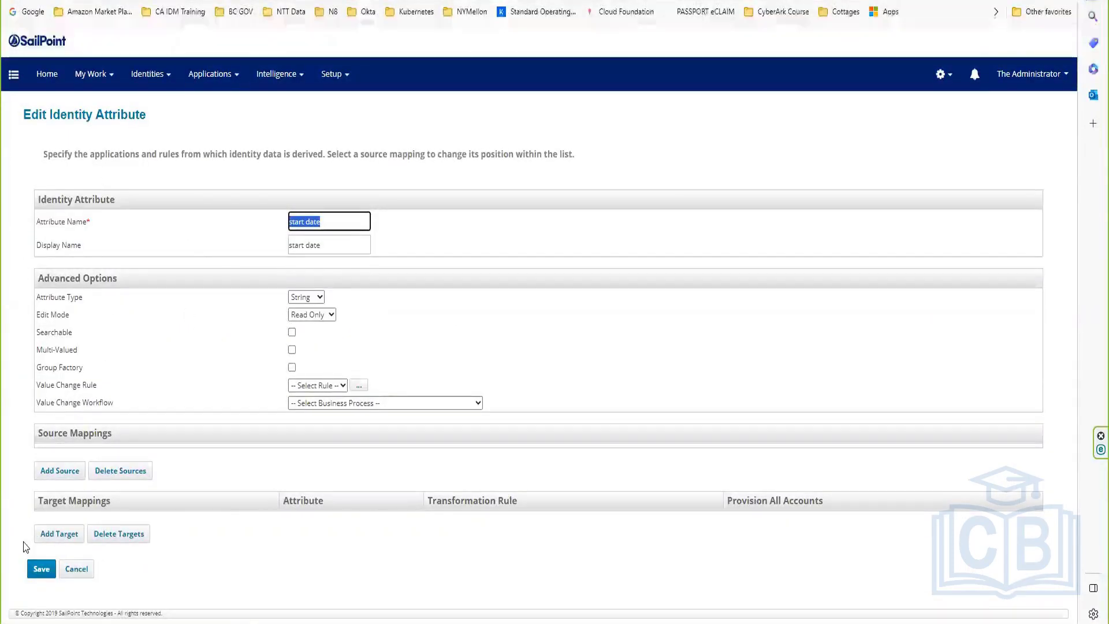
Step: Copy the Phone number attribute name and add it after start date in identityViewAttributes
left_click(42, 571)
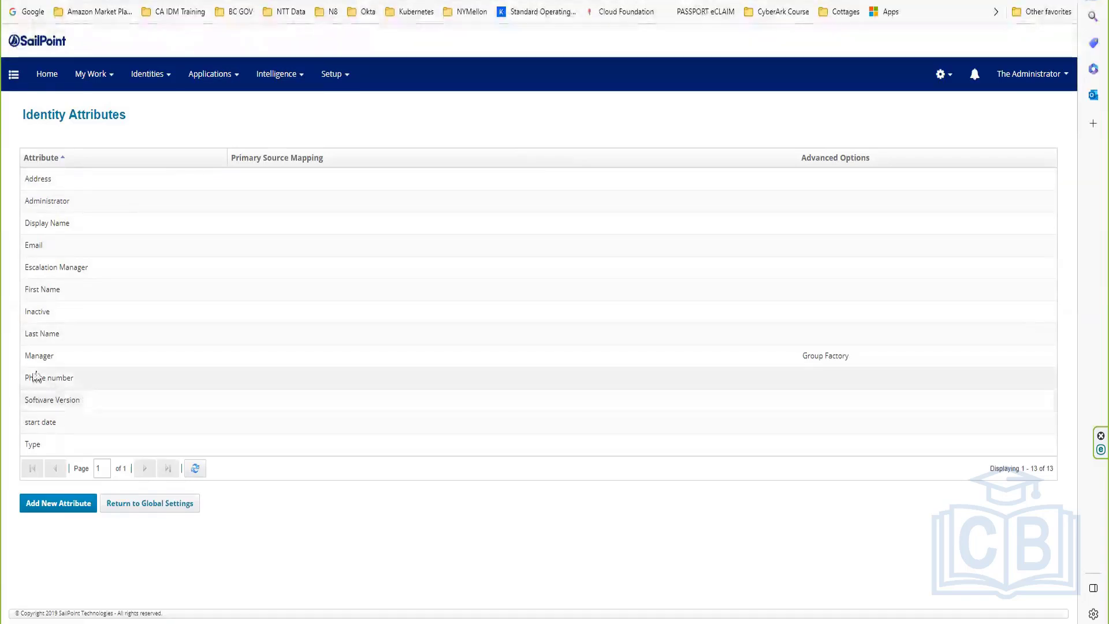
left_click(70, 383)
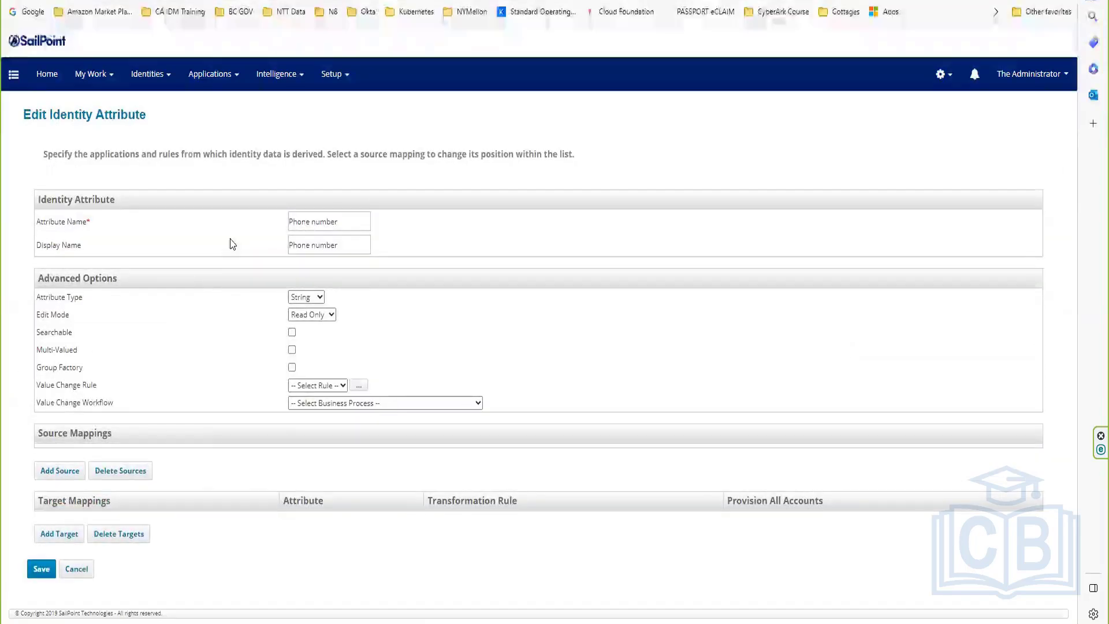
left_click_drag(348, 222, 279, 224)
key("ctrl+c")
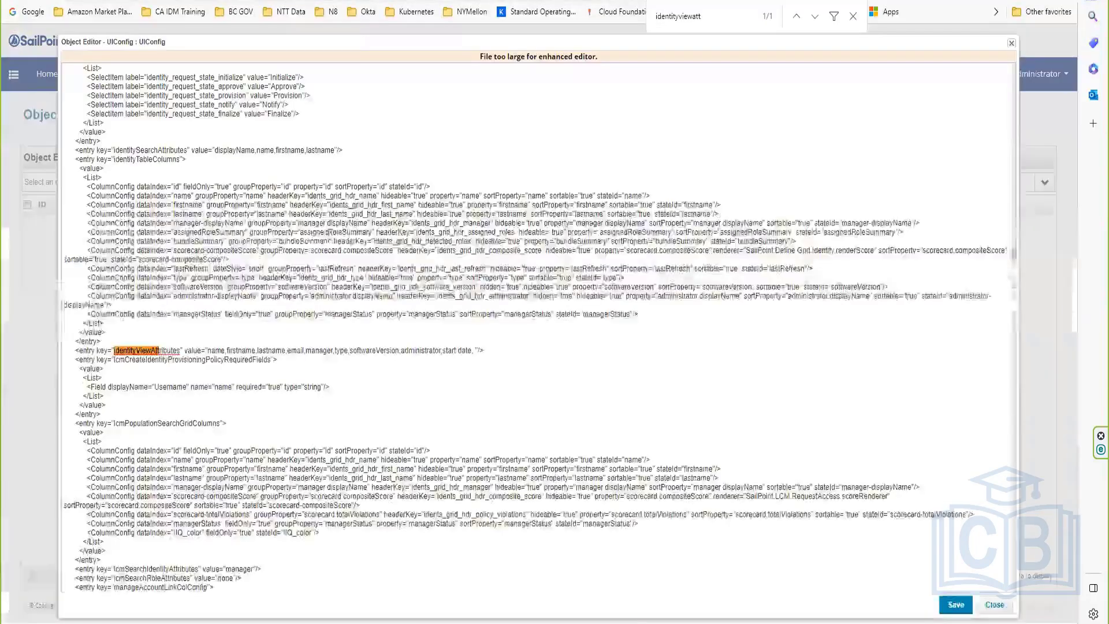
left_click(472, 350)
key("BackSpace")
key("BackSpace")
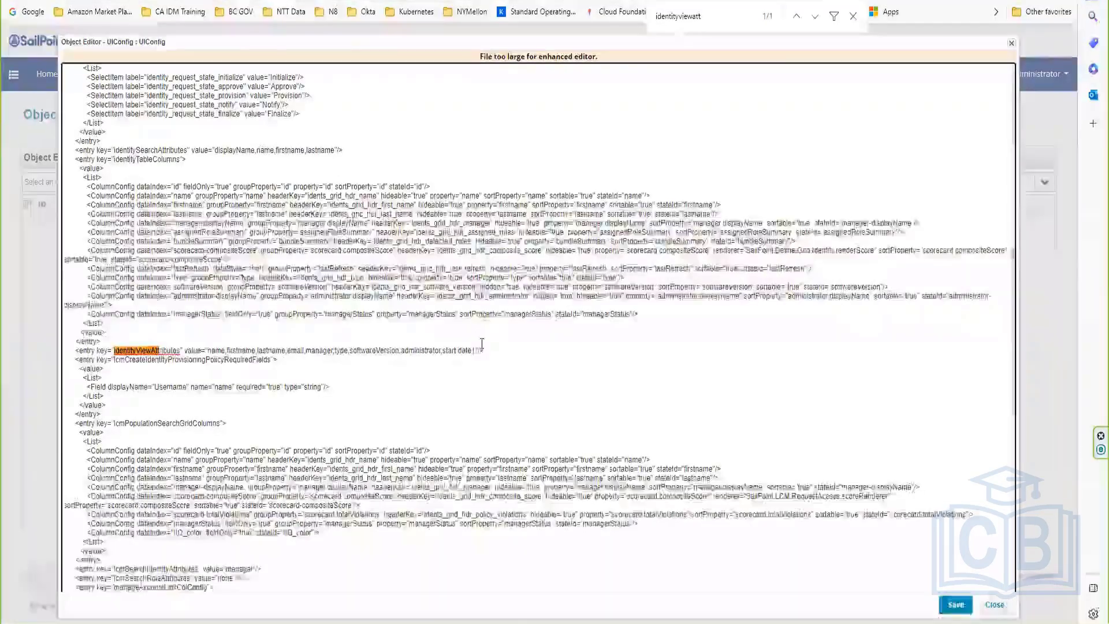
type(",")
key("ctrl+v")
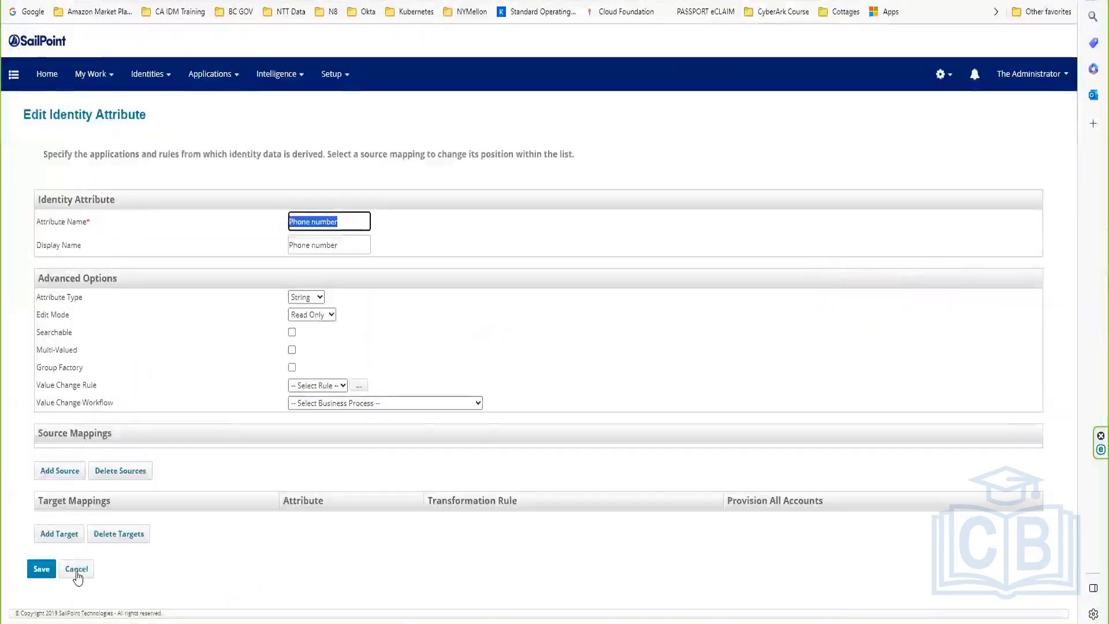
Step: Copy the Escalation Manager attribute name and paste it after Phone number
left_click(77, 569)
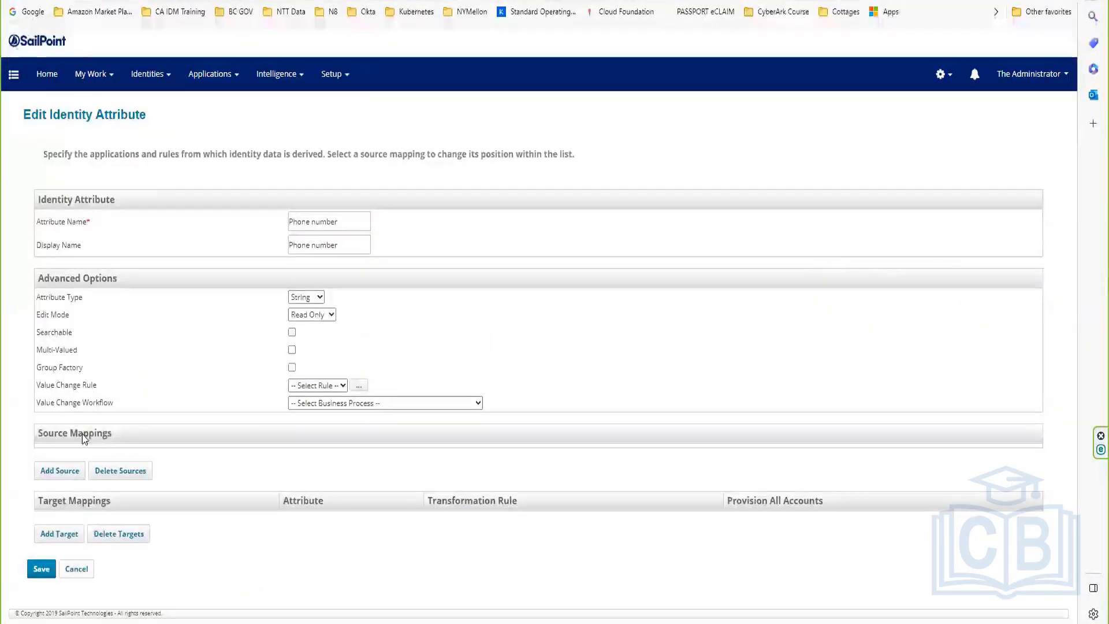
left_click(96, 268)
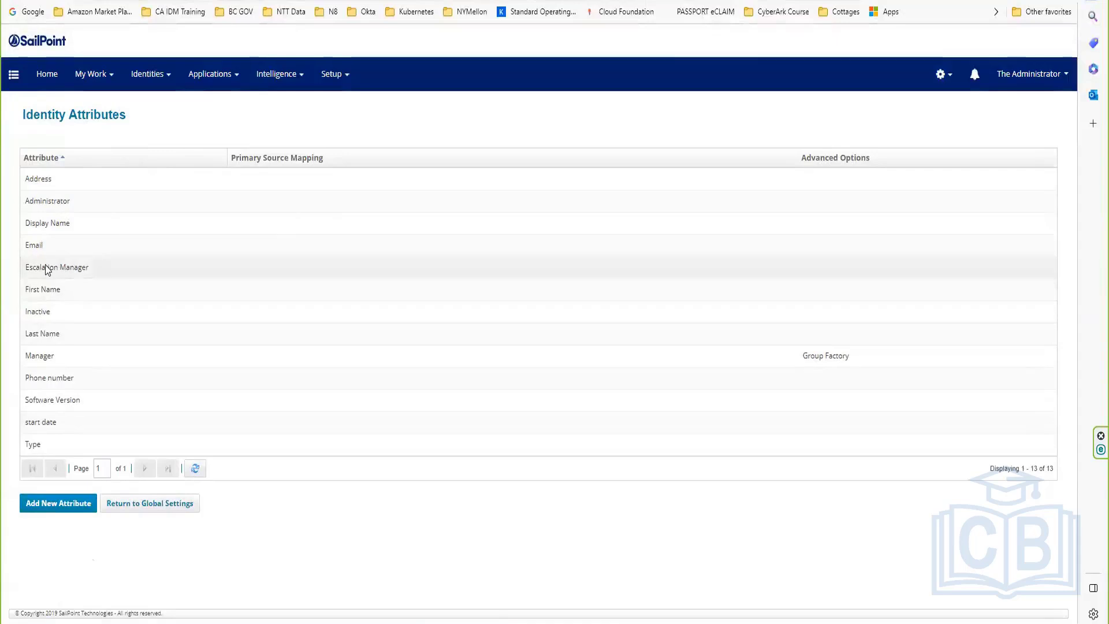
left_click_drag(350, 226, 264, 229)
key("ctrl+c")
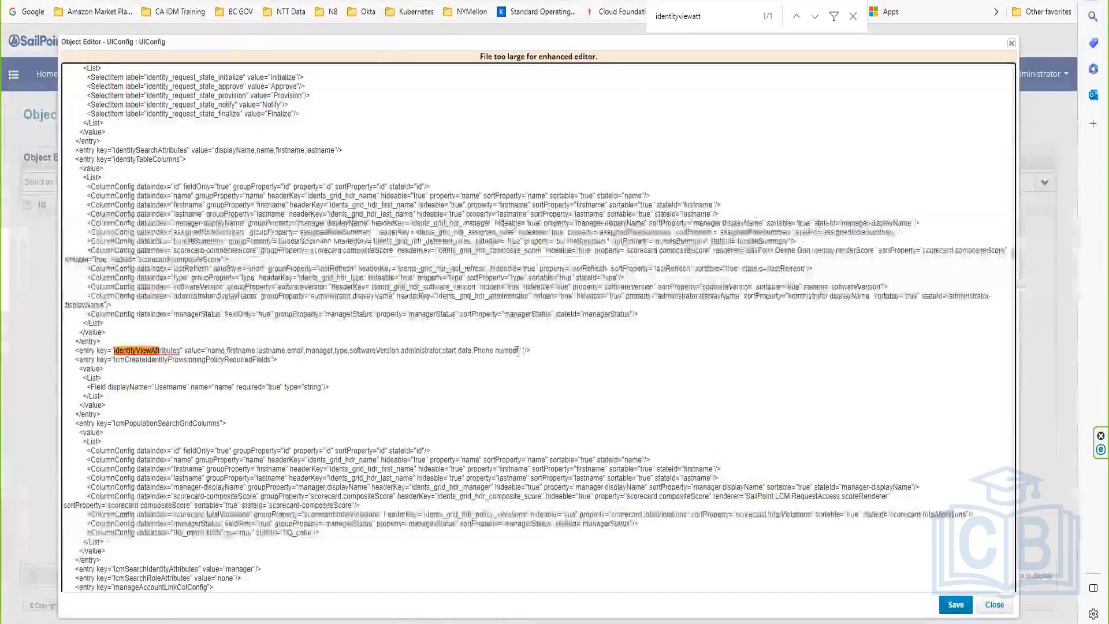
left_click(523, 350)
key("ctrl+v")
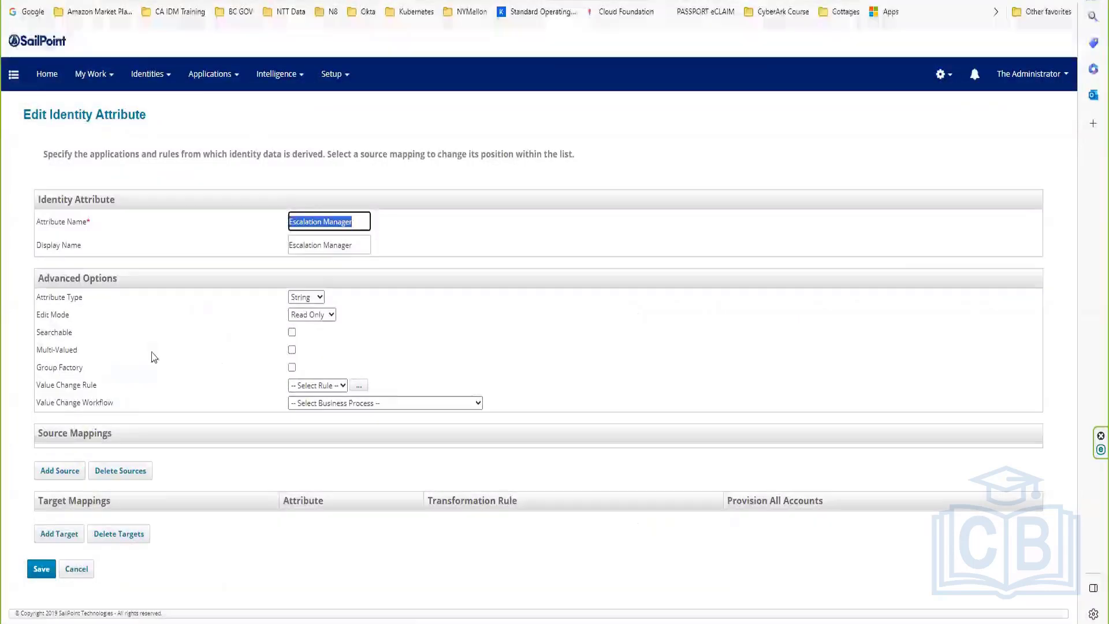
Step: Paste Address after Escalation Manager, remove the stray space, and save the UIConfig object
left_click(78, 569)
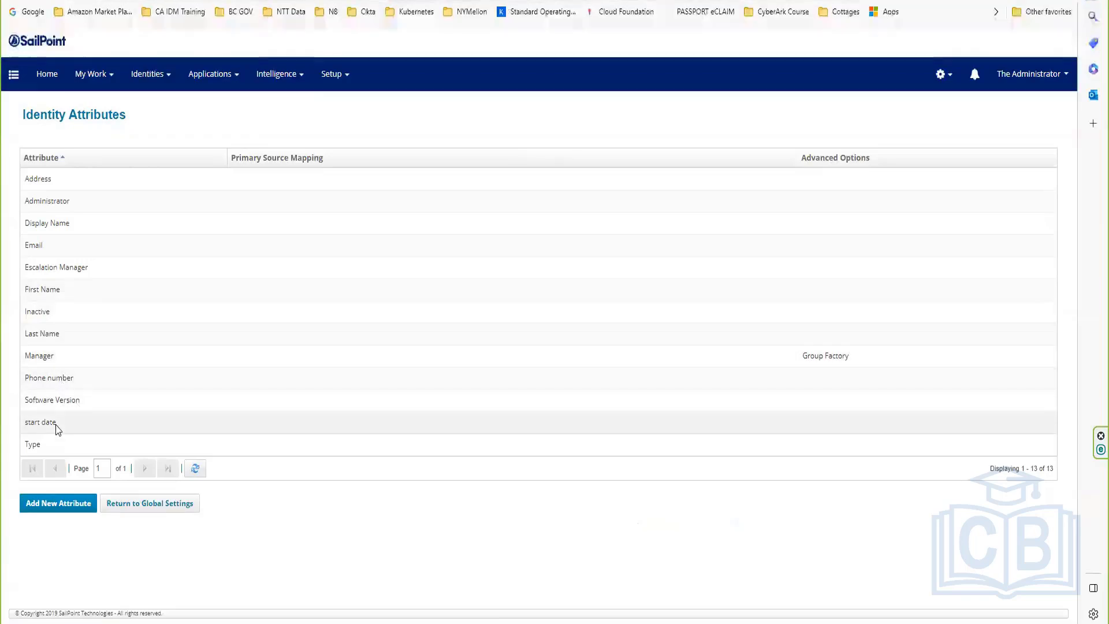
left_click(55, 181)
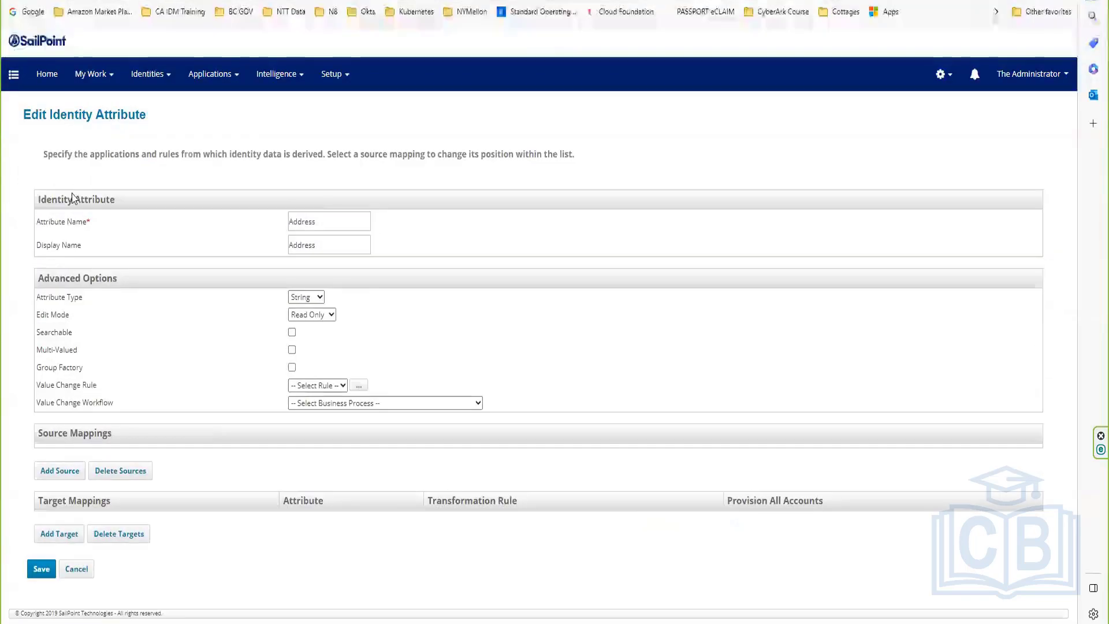
double_click(321, 219)
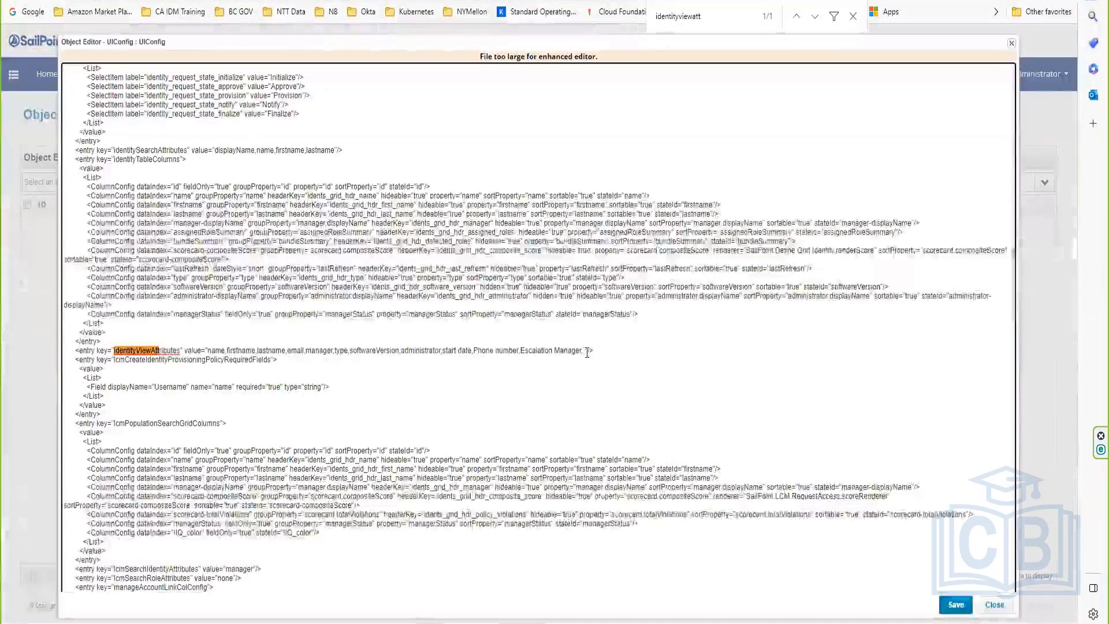
type("Address")
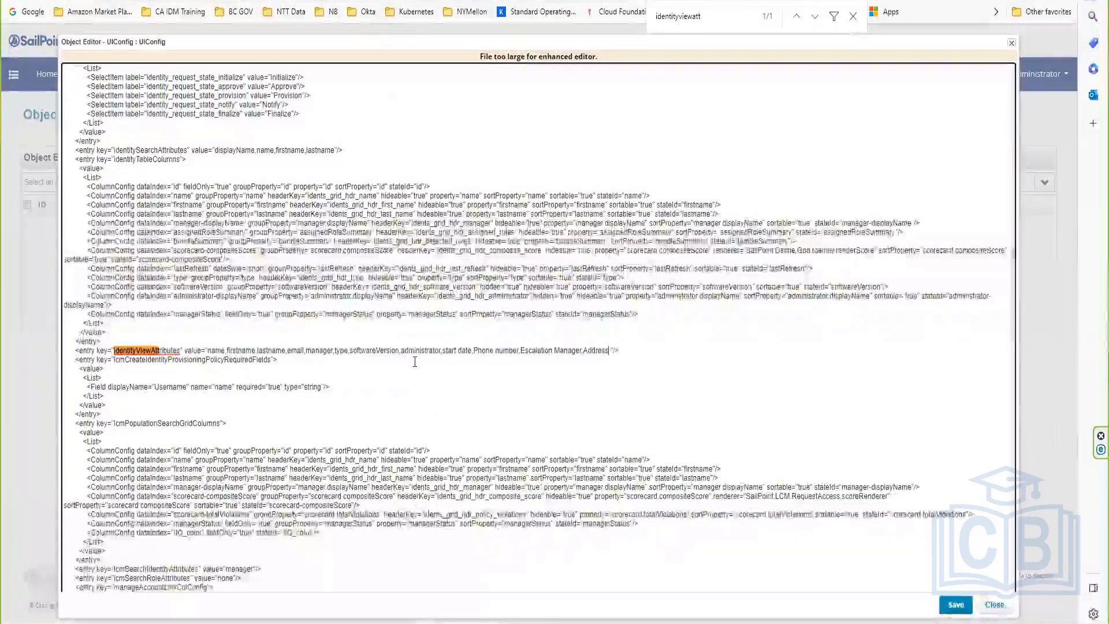
key("BackSpace")
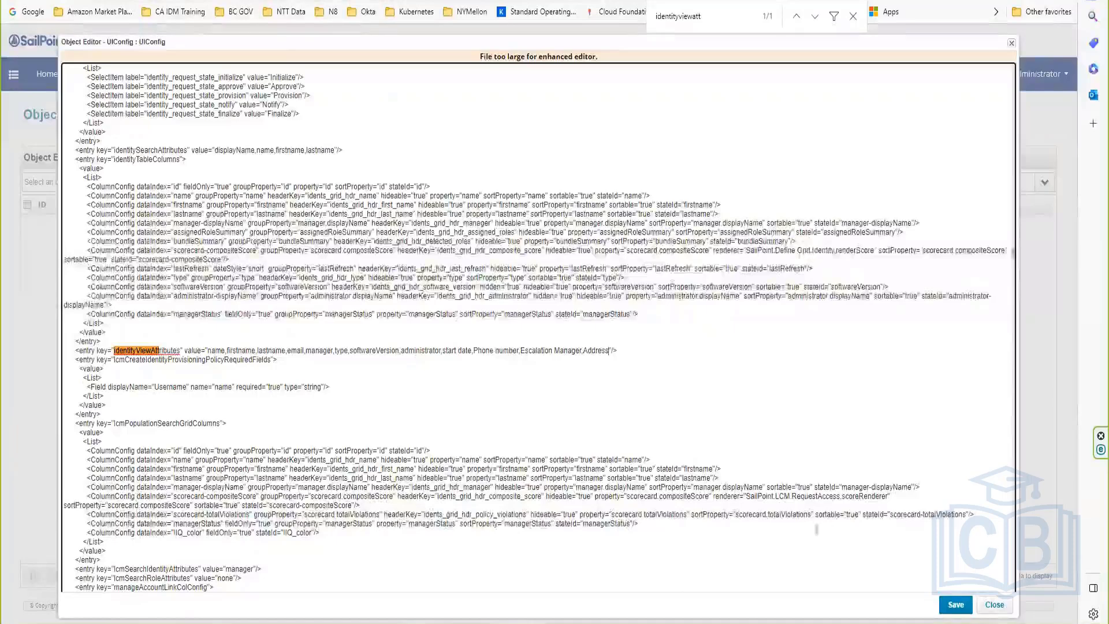
left_click(952, 604)
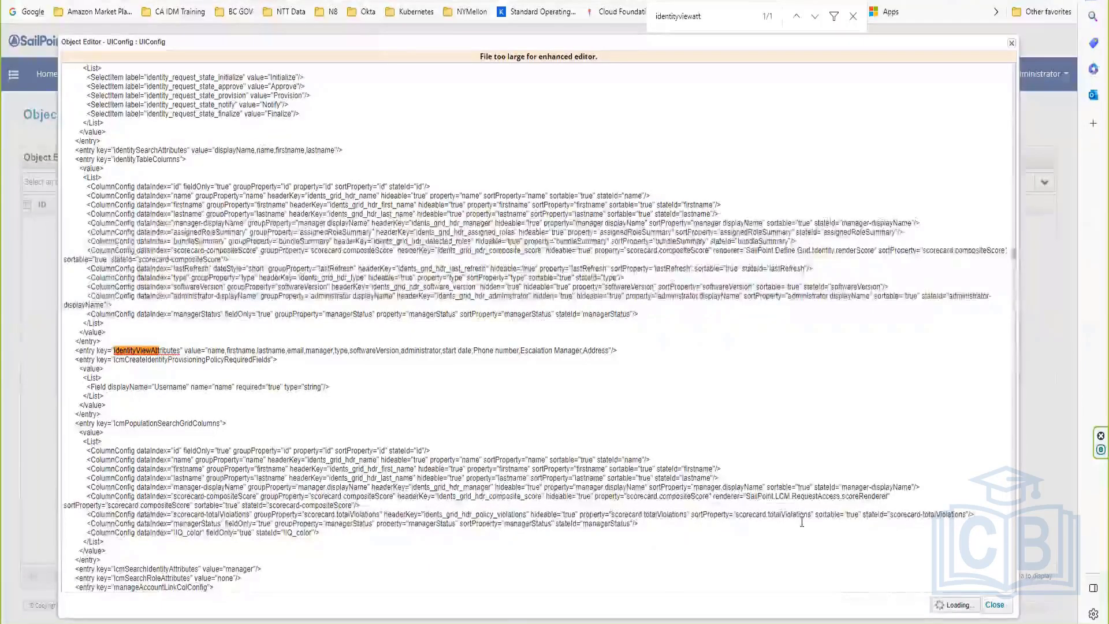
left_click(950, 606)
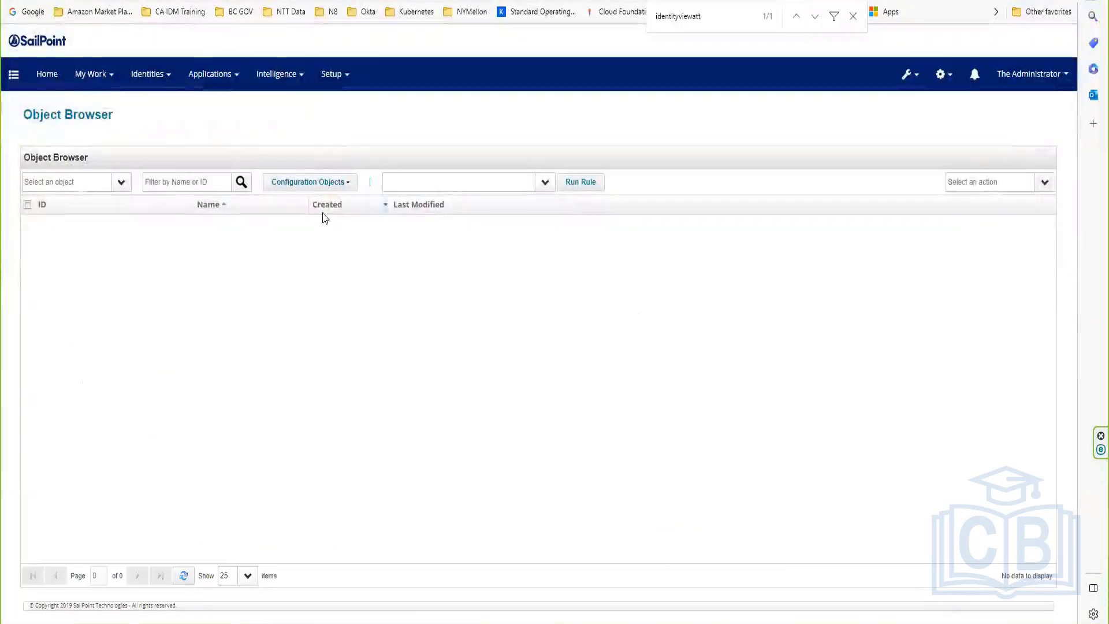
Step: Open The Administrator's identity and highlight the new start date, Phone number, Escalation Manager and Address attributes
left_click(151, 77)
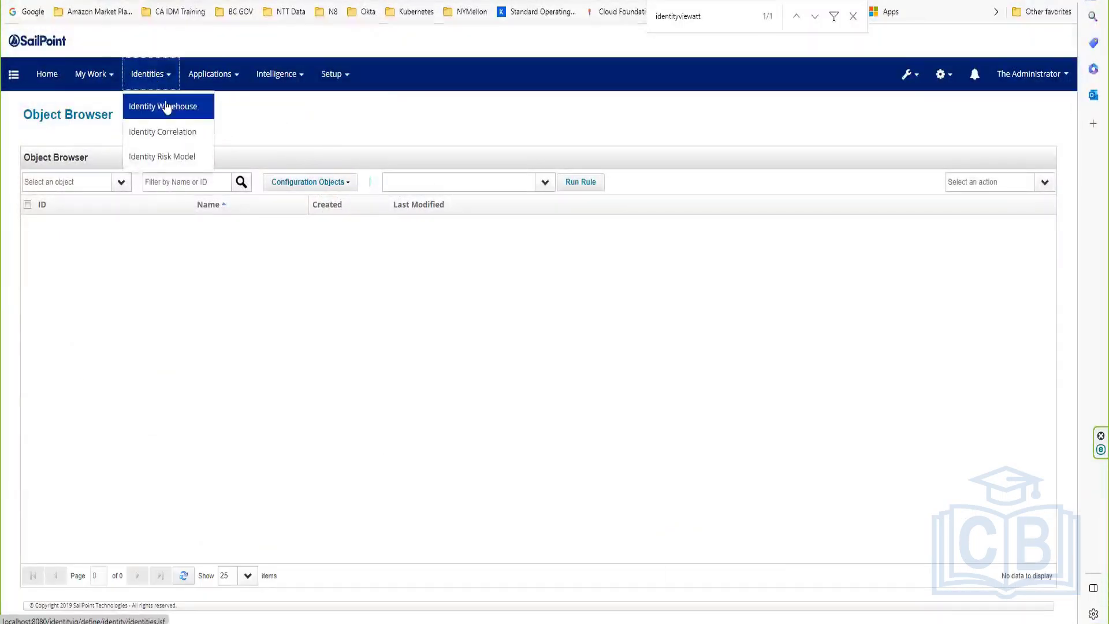
left_click(166, 108)
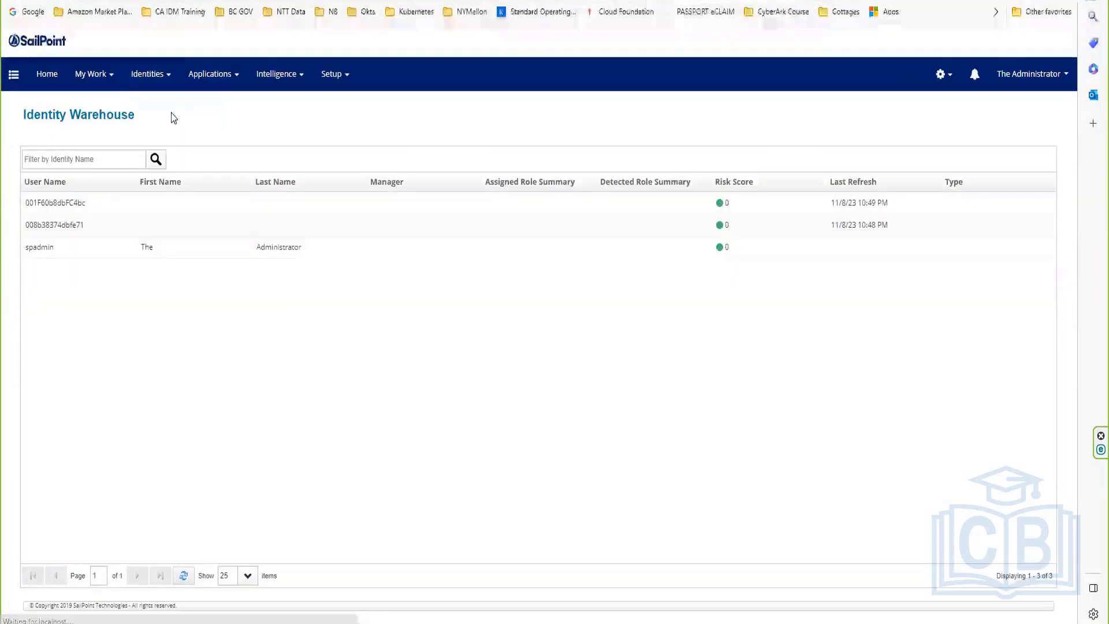
left_click(48, 245)
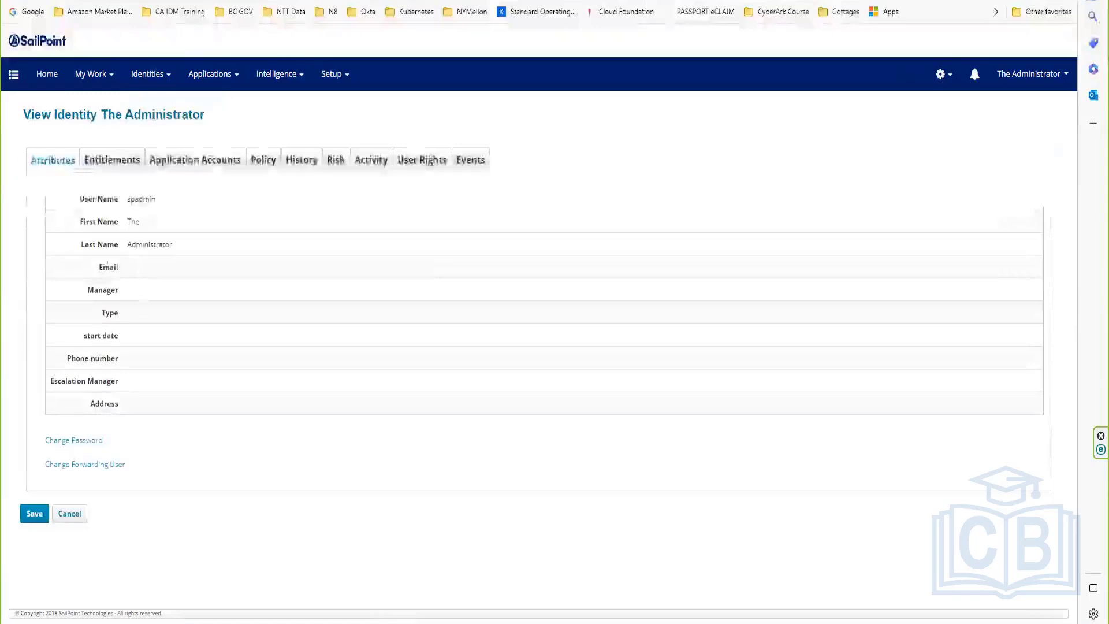
double_click(104, 335)
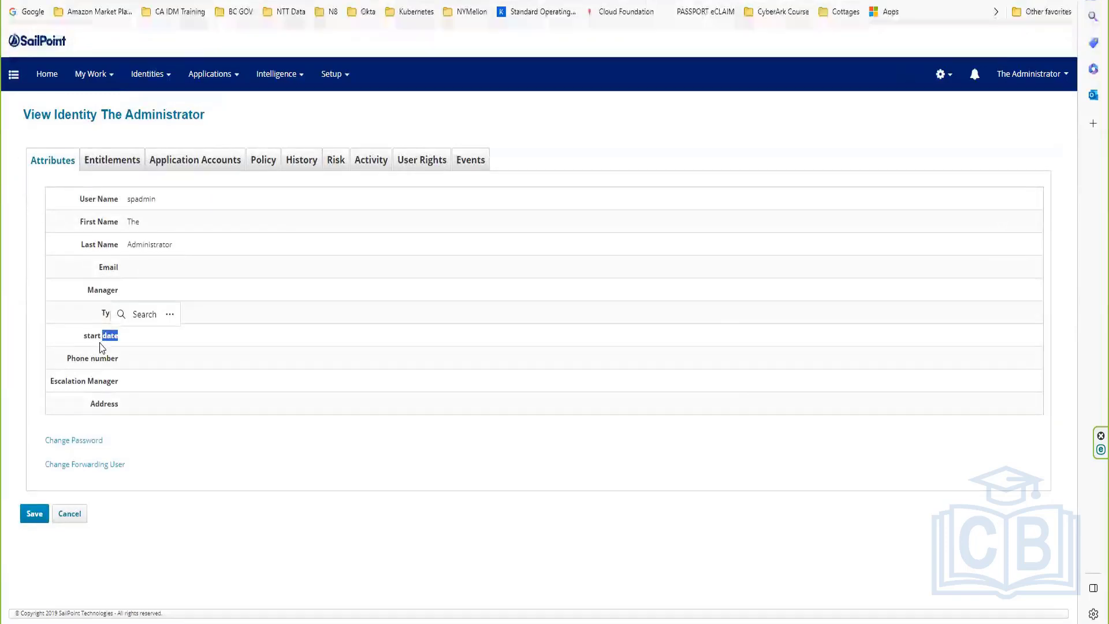
left_click(91, 358)
double_click(95, 359)
left_click(90, 365)
double_click(102, 380)
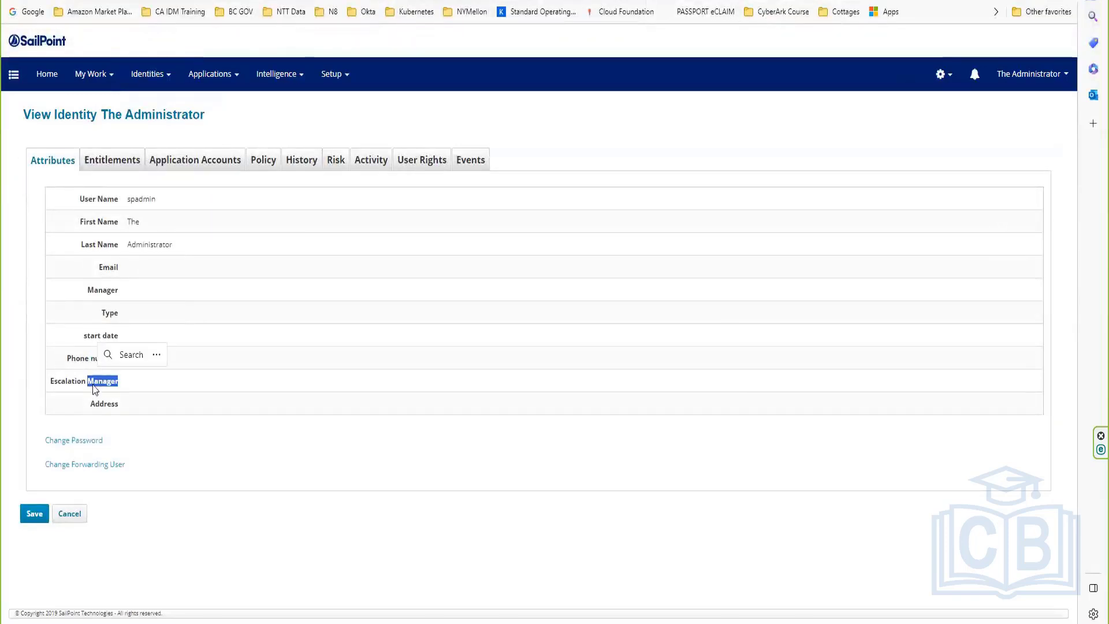
left_click(102, 400)
double_click(103, 402)
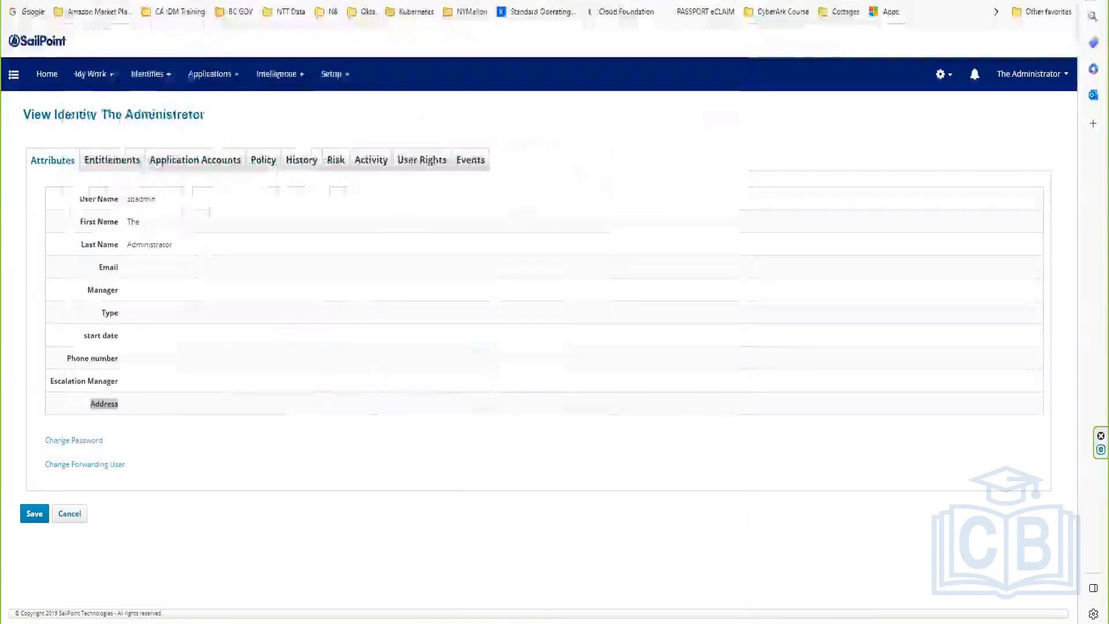
key("alt+Tab")
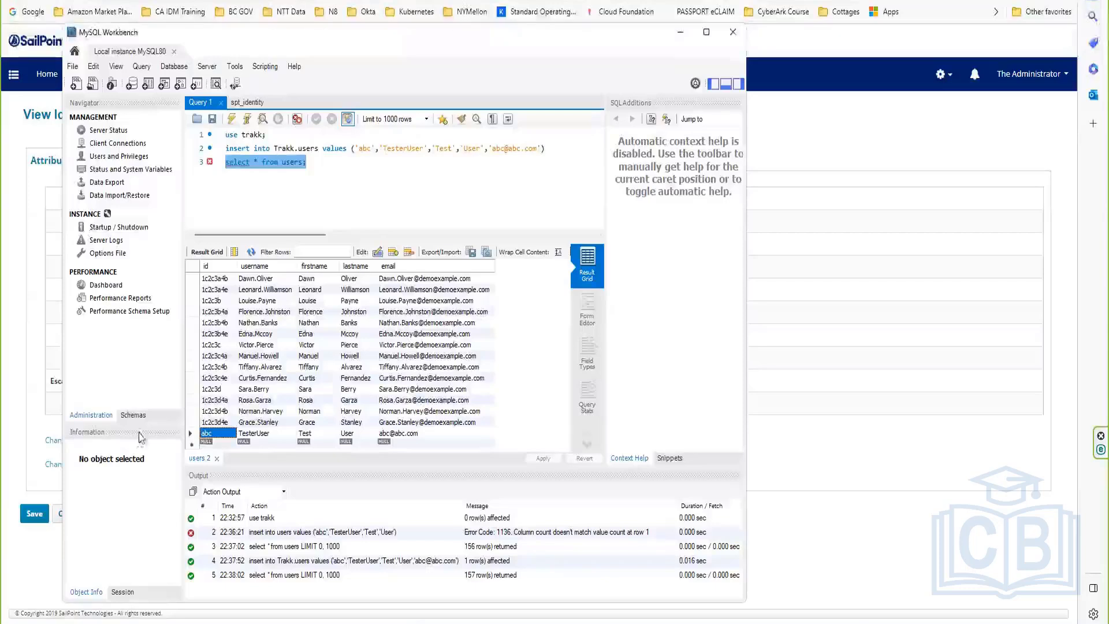
Step: Maximise MySQL Workbench, expand the identityiq schema and scroll through its tables
left_click(133, 414)
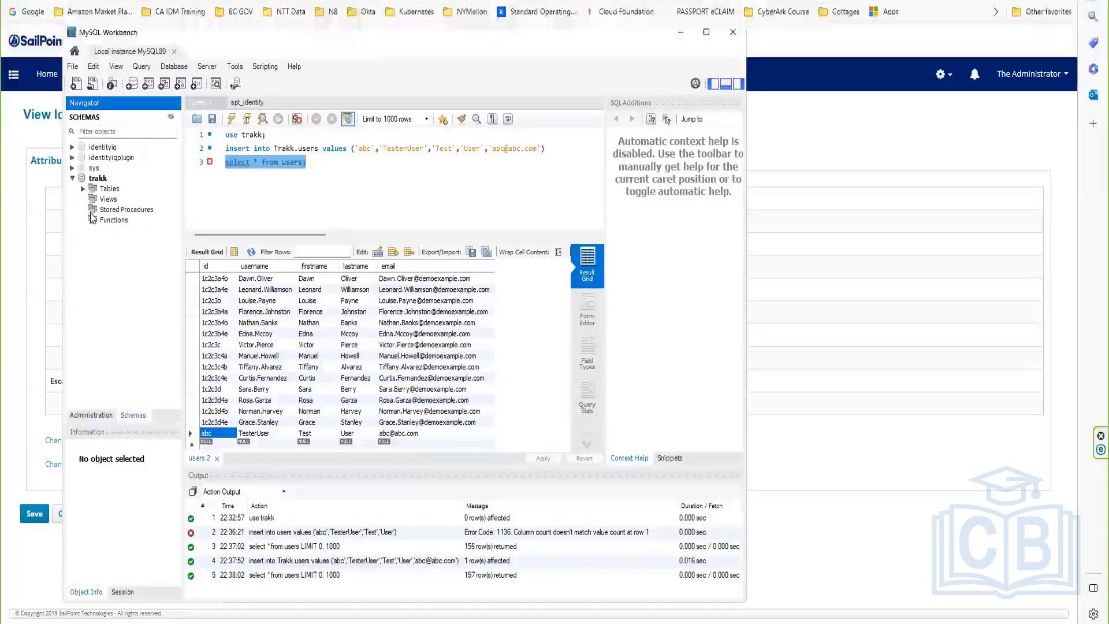
left_click(72, 178)
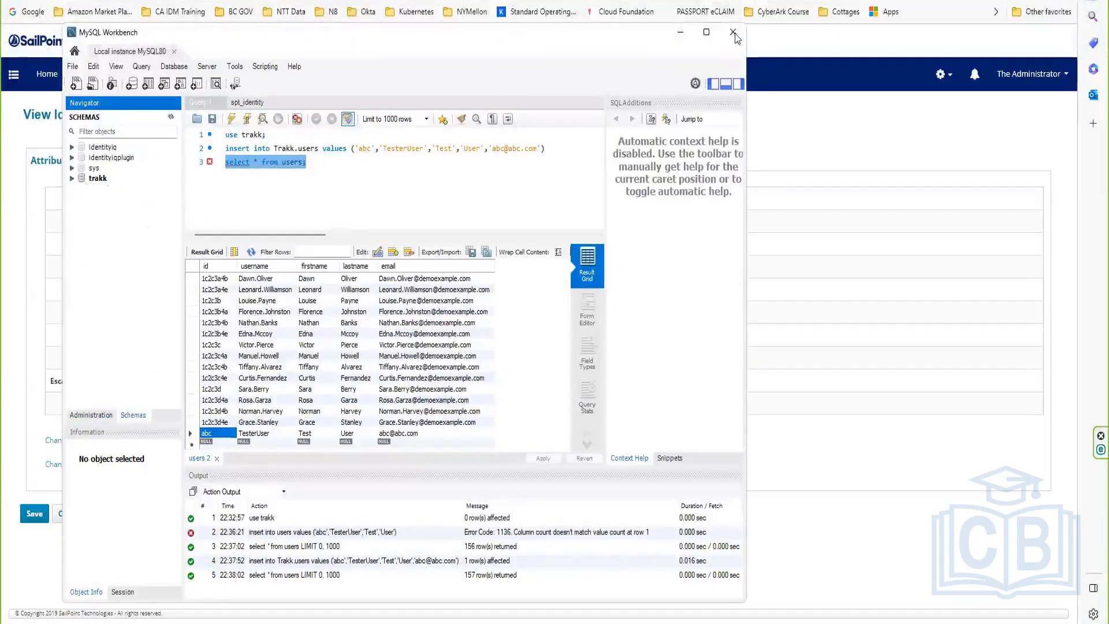
left_click(706, 32)
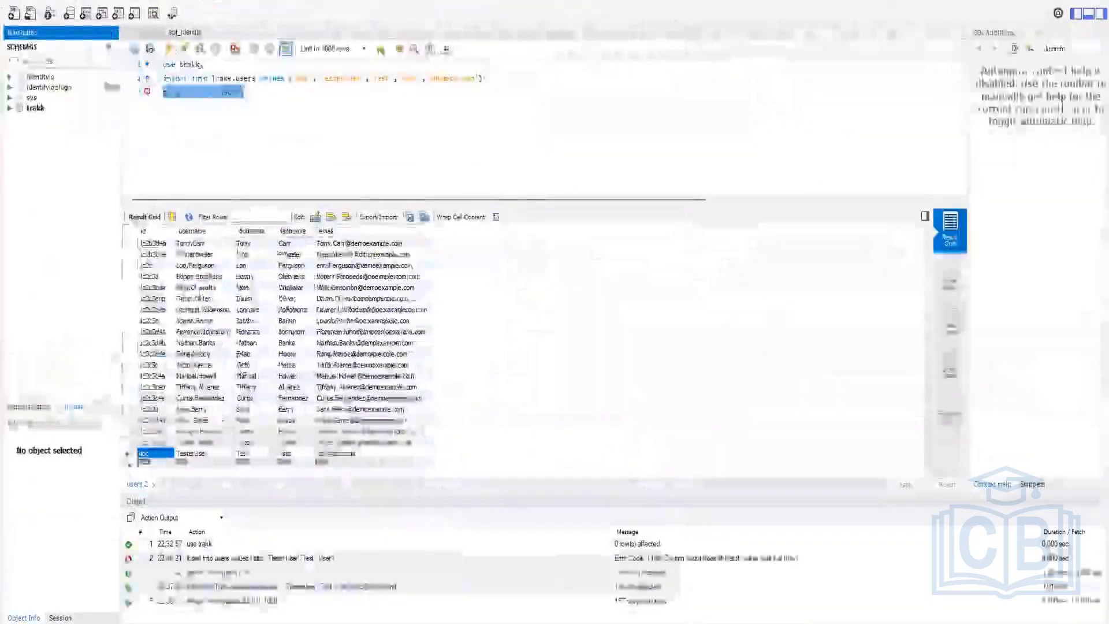
left_click(41, 77)
left_click(10, 77)
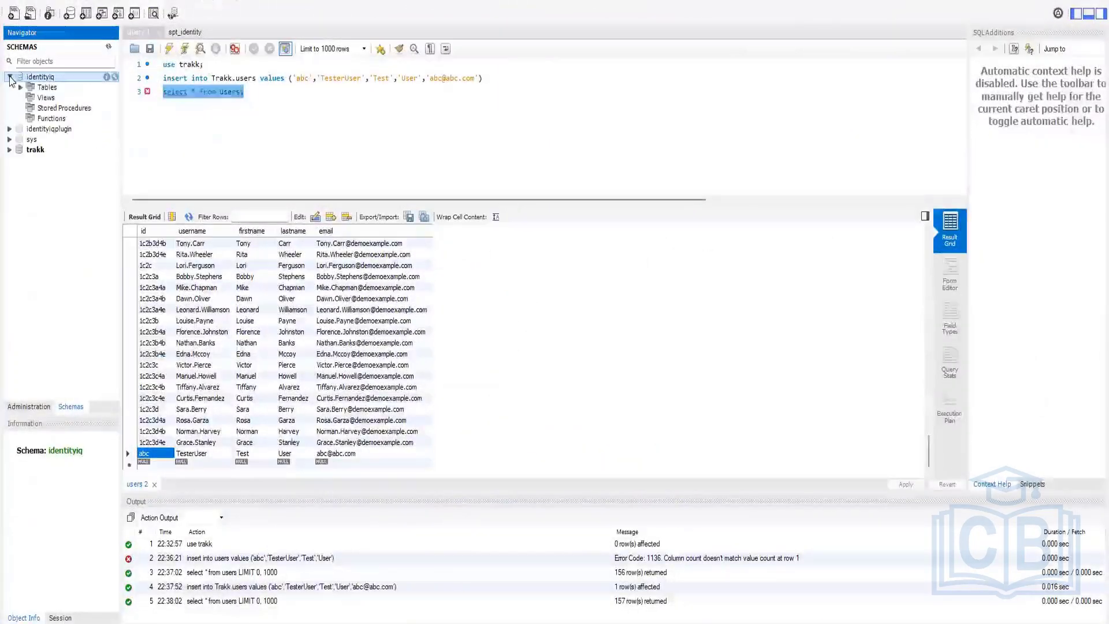
left_click(21, 87)
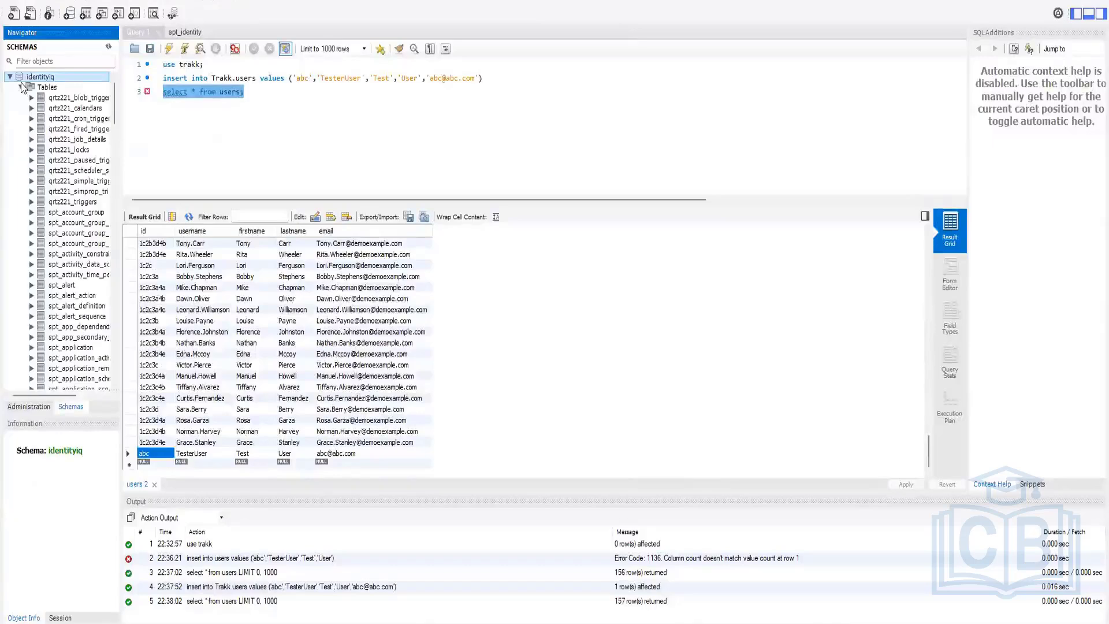
scroll(23, 181, "down", 2)
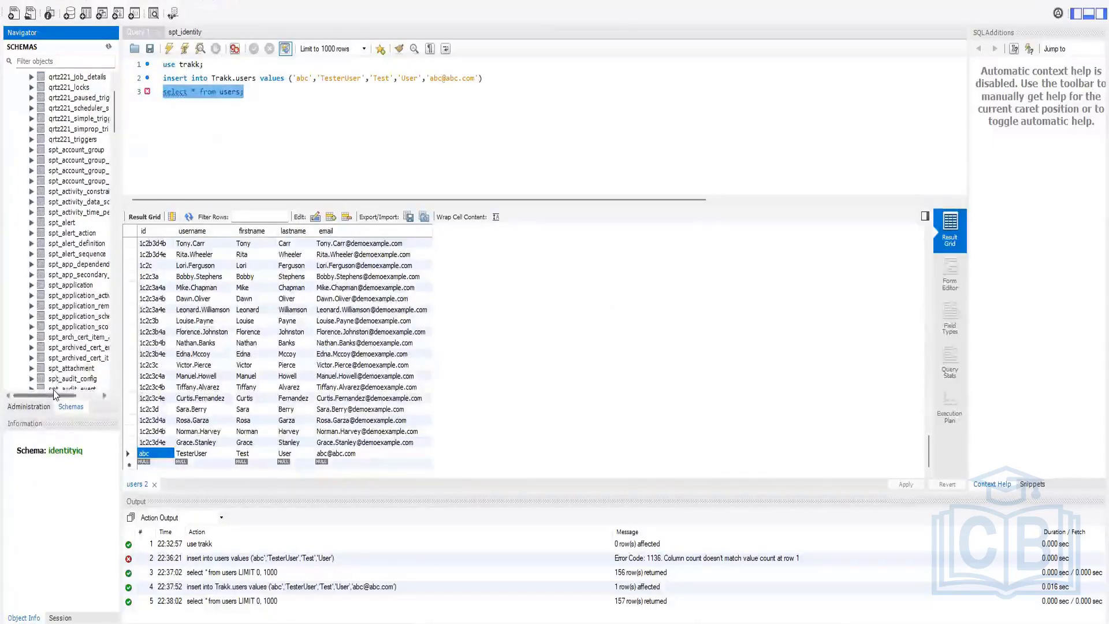
left_click_drag(55, 394, 72, 395)
scroll(42, 310, "down", 13)
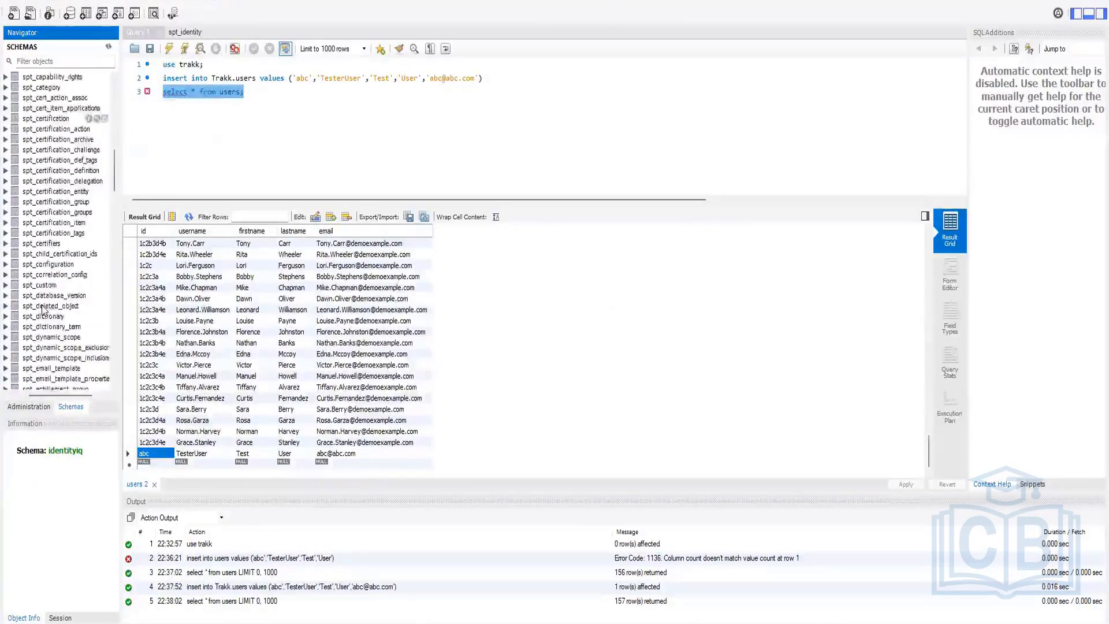
scroll(42, 310, "down", 12)
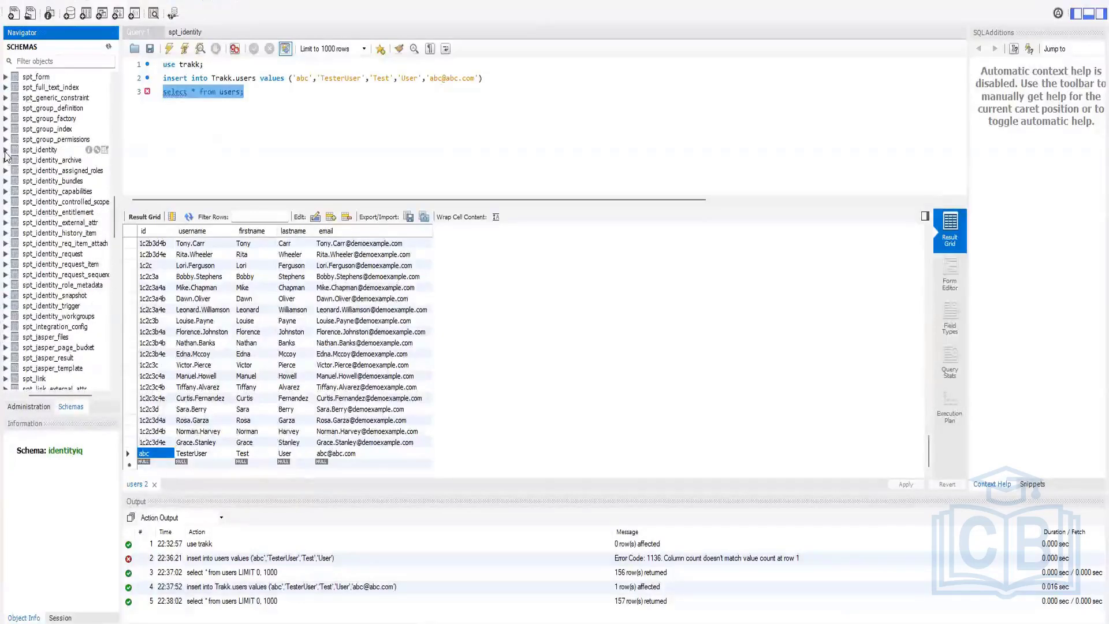
Step: Inspect the spt_identity extended1 and extended10 column definitions, then switch back to SailPoint
left_click(6, 150)
left_click(17, 161)
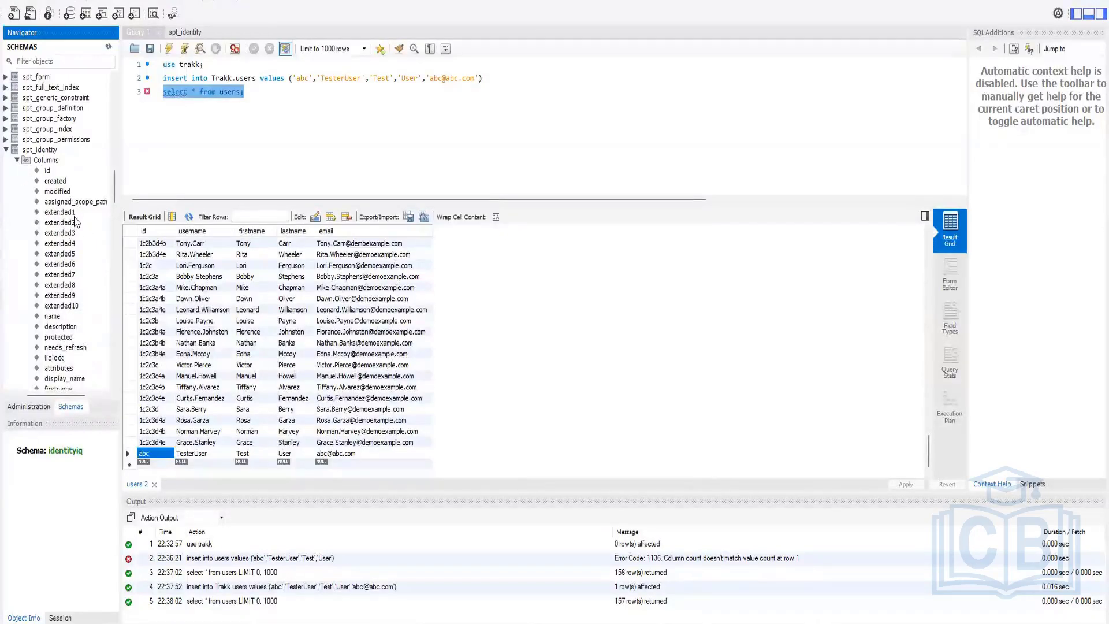
left_click(74, 214)
left_click(53, 305)
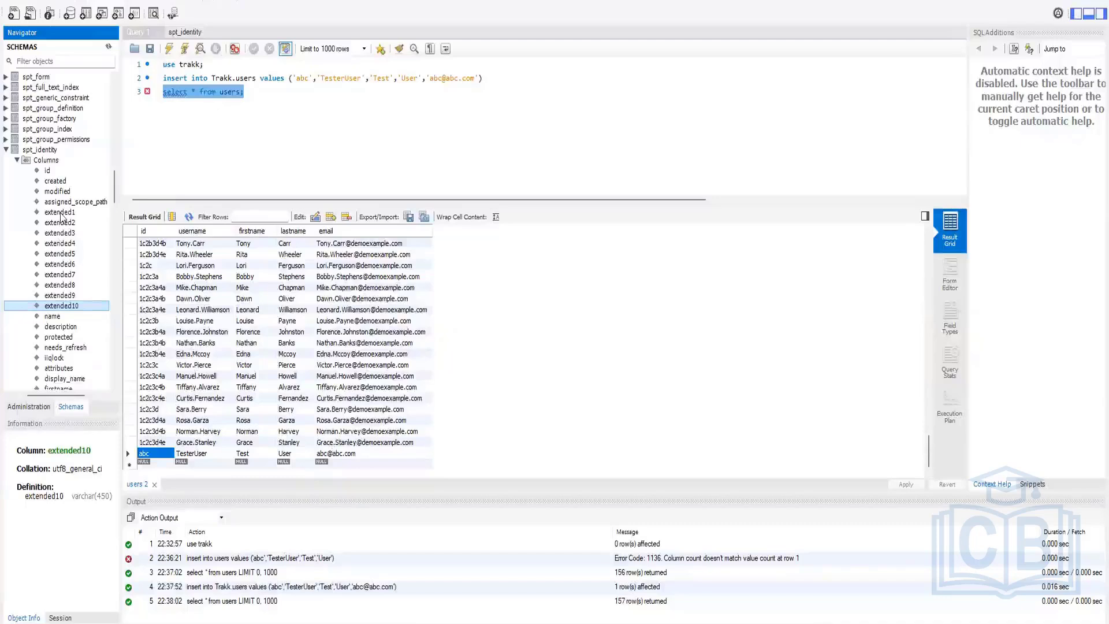
left_click(62, 214)
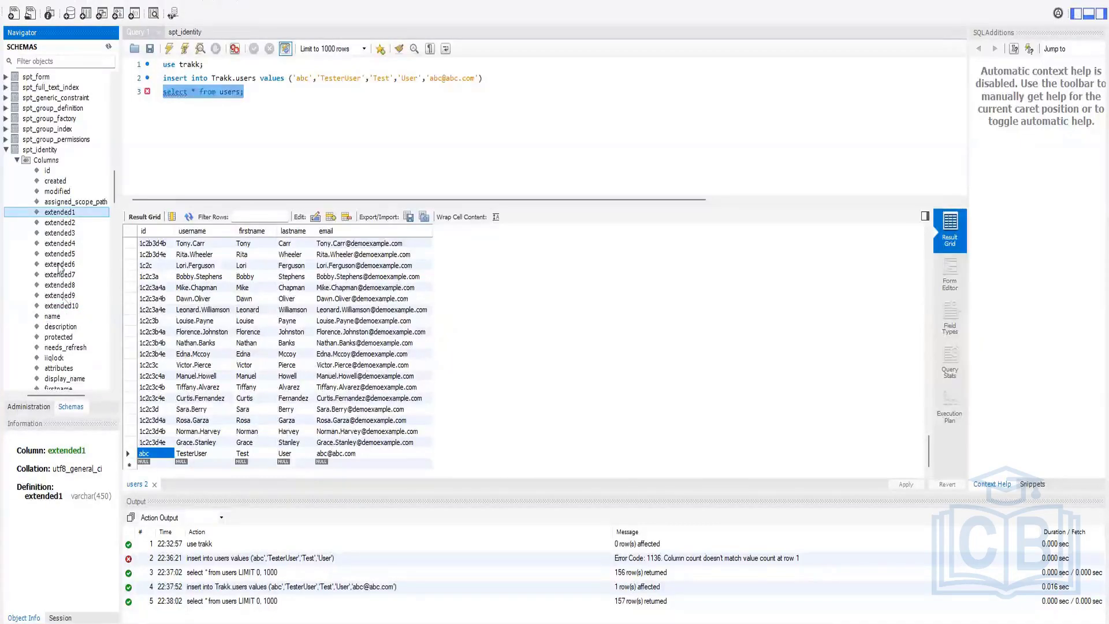
left_click(73, 306)
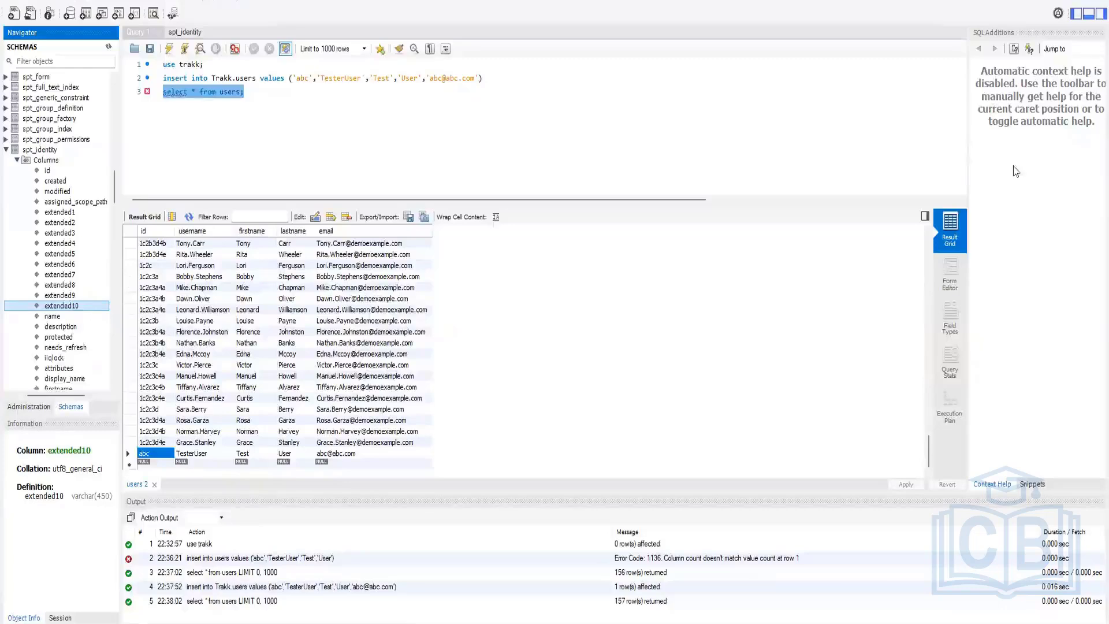
key("alt+Tab")
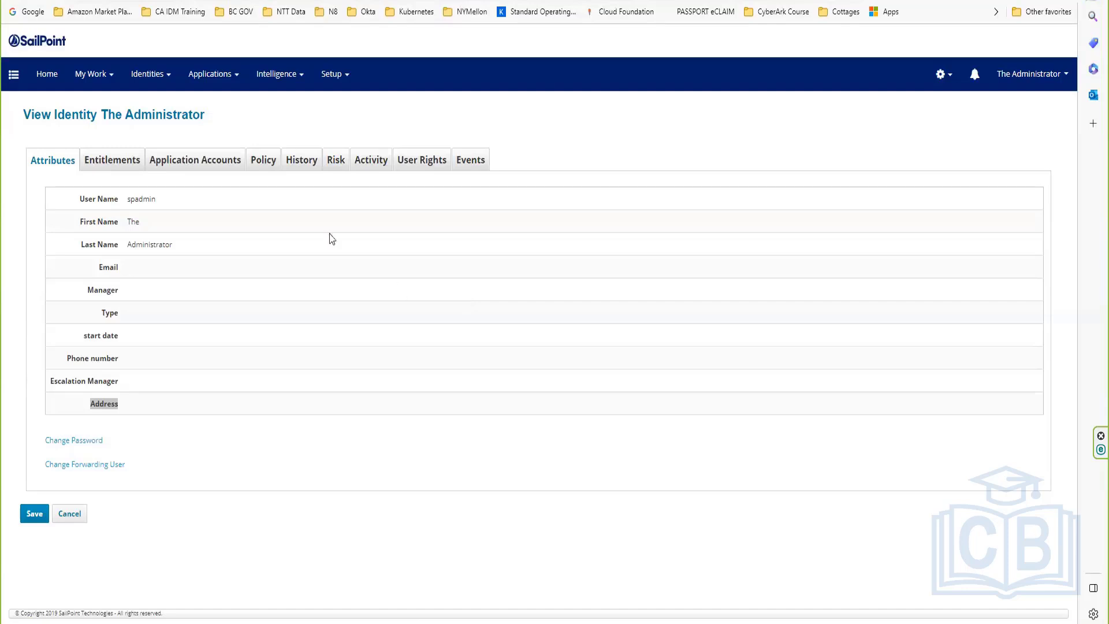
Step: Go to the Entitlement Catalog from the Applications menu
left_click(942, 75)
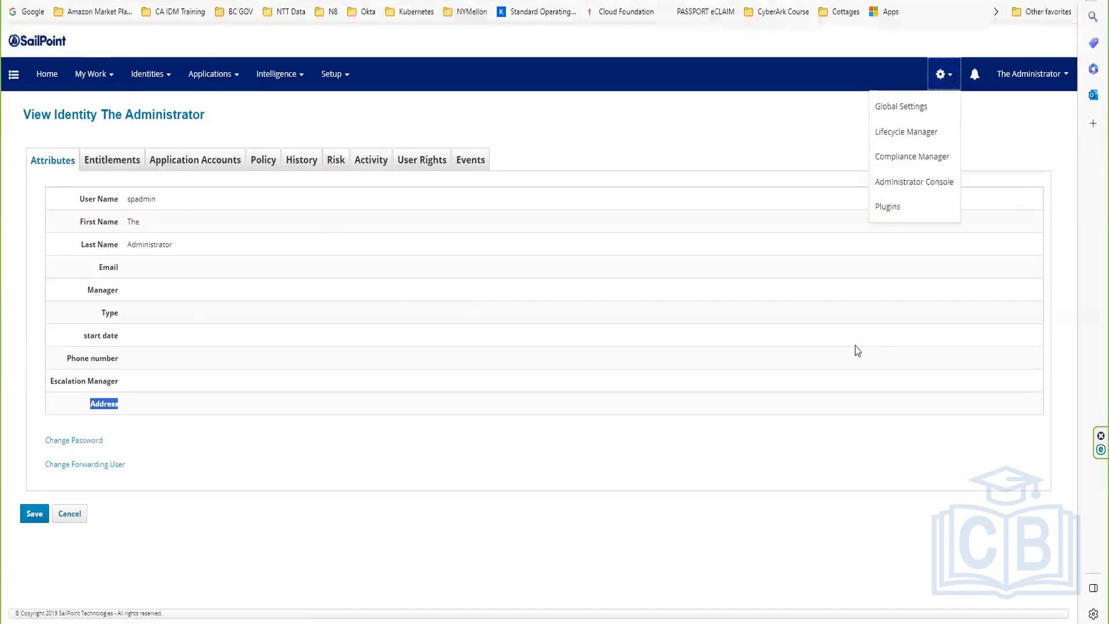
left_click(644, 370)
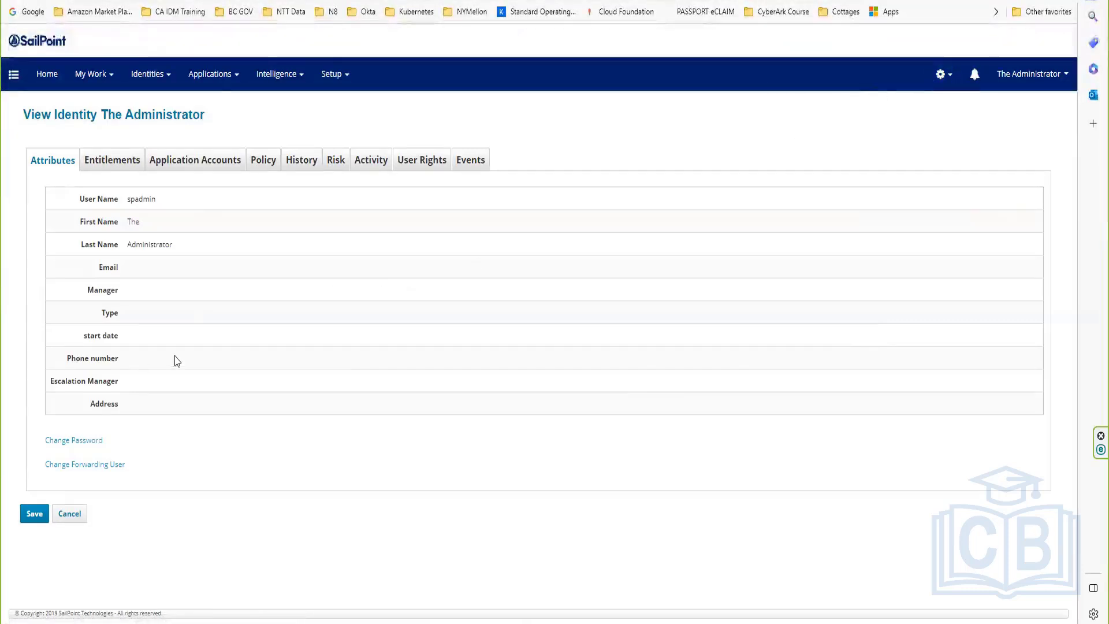
mouse_move(217, 77)
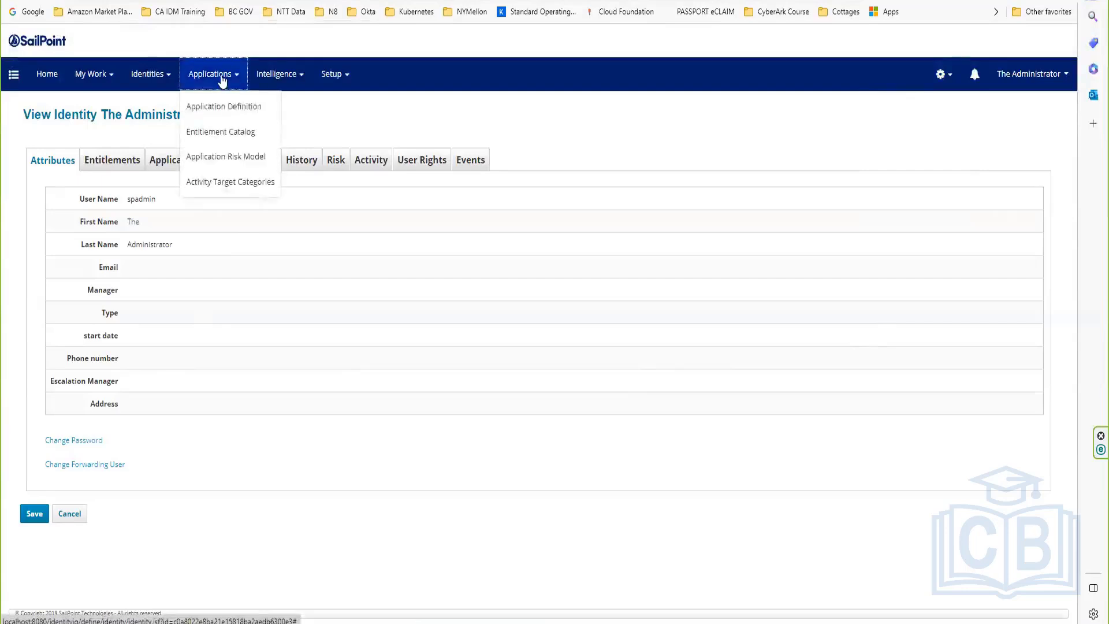
left_click(240, 132)
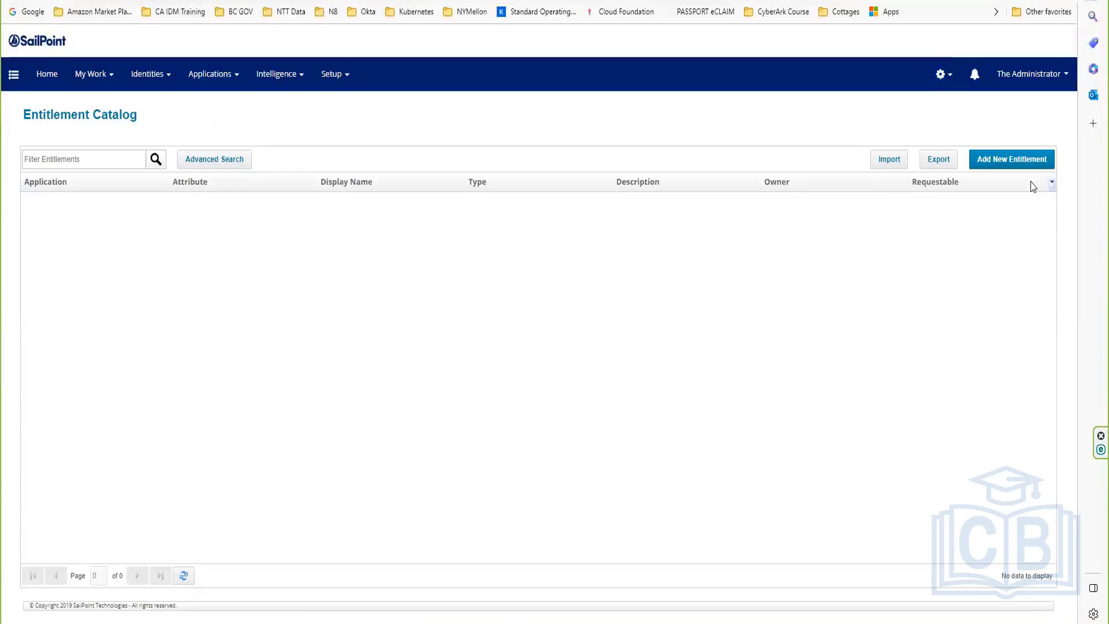
Step: Start adding a new entitlement from the Entitlement Catalog page
left_click(1038, 160)
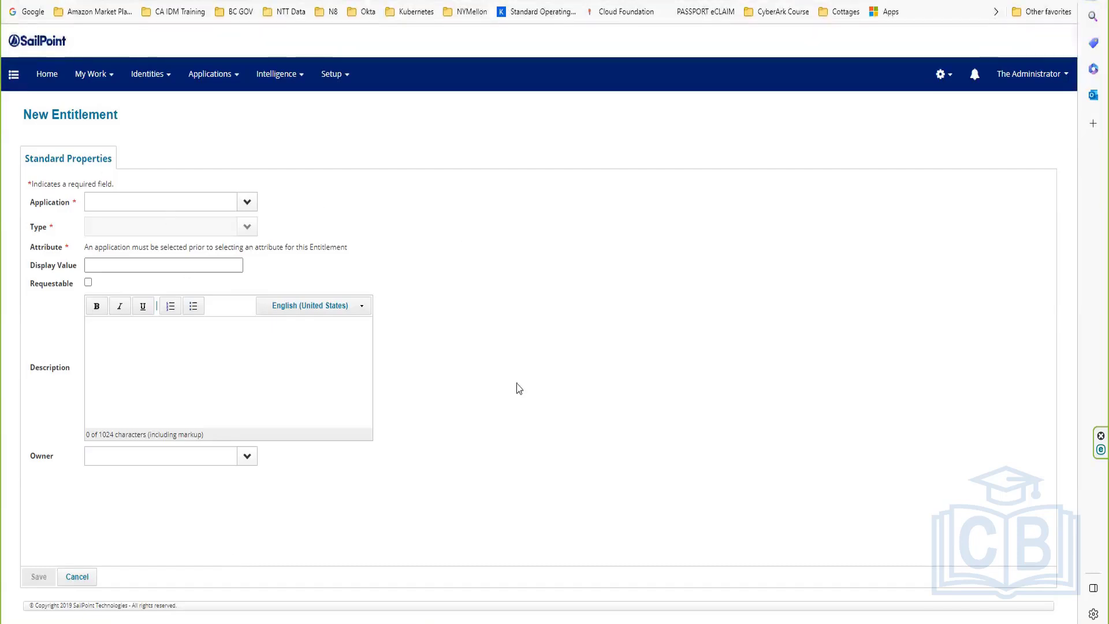
mouse_move(492, 623)
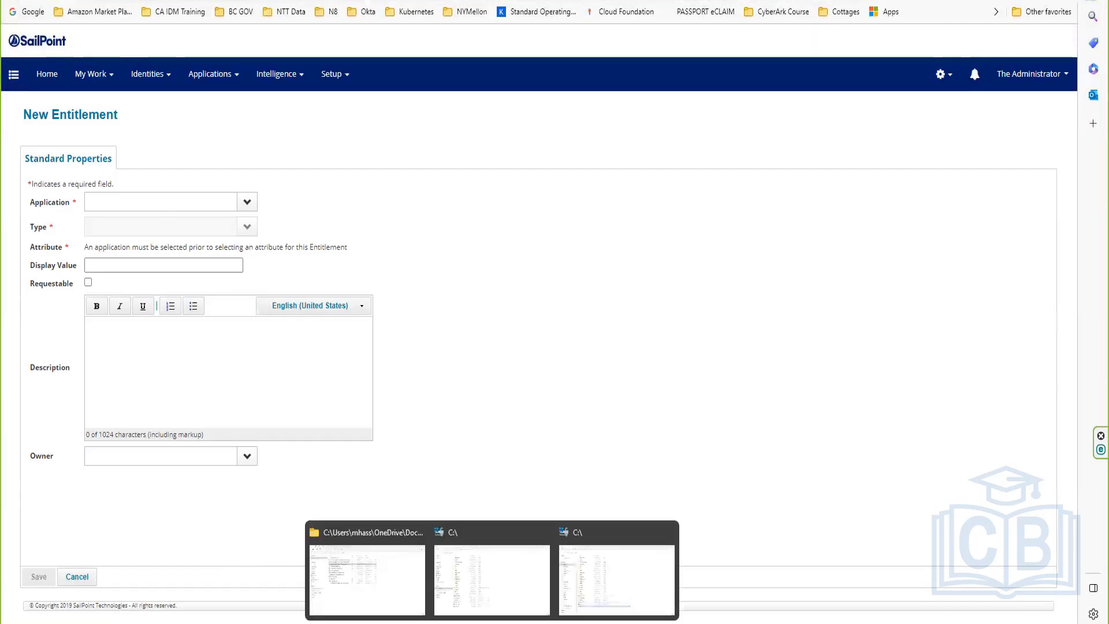
Step: Browse from drive C: through Program Files, Apache Software Foundation, Tomcat 8.5 and webapps to identityiq
left_click(501, 574)
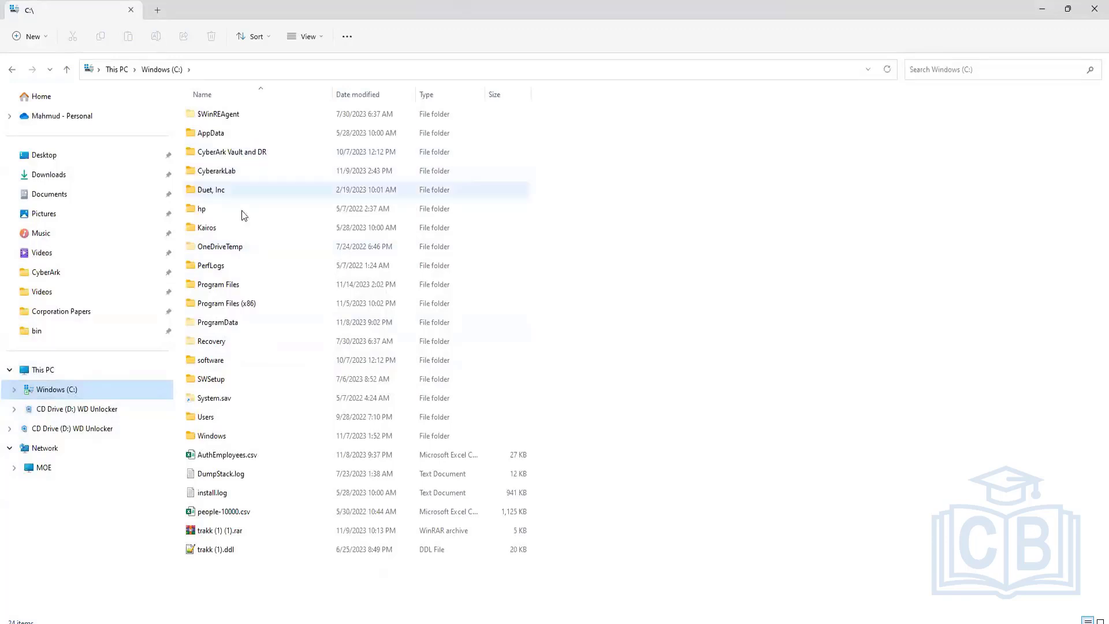
double_click(222, 286)
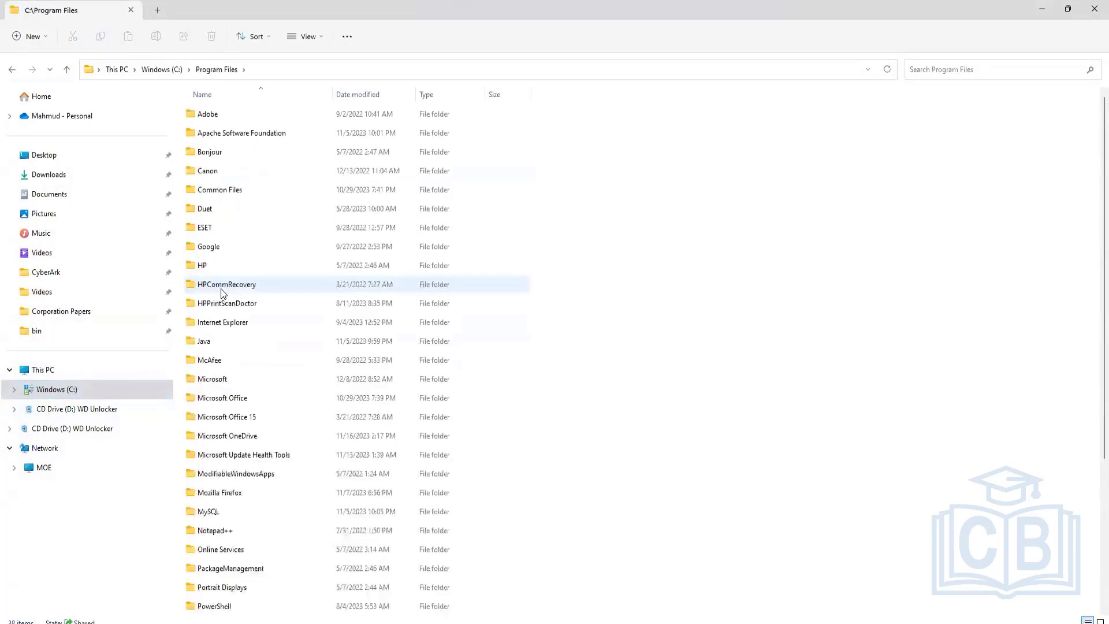
double_click(248, 133)
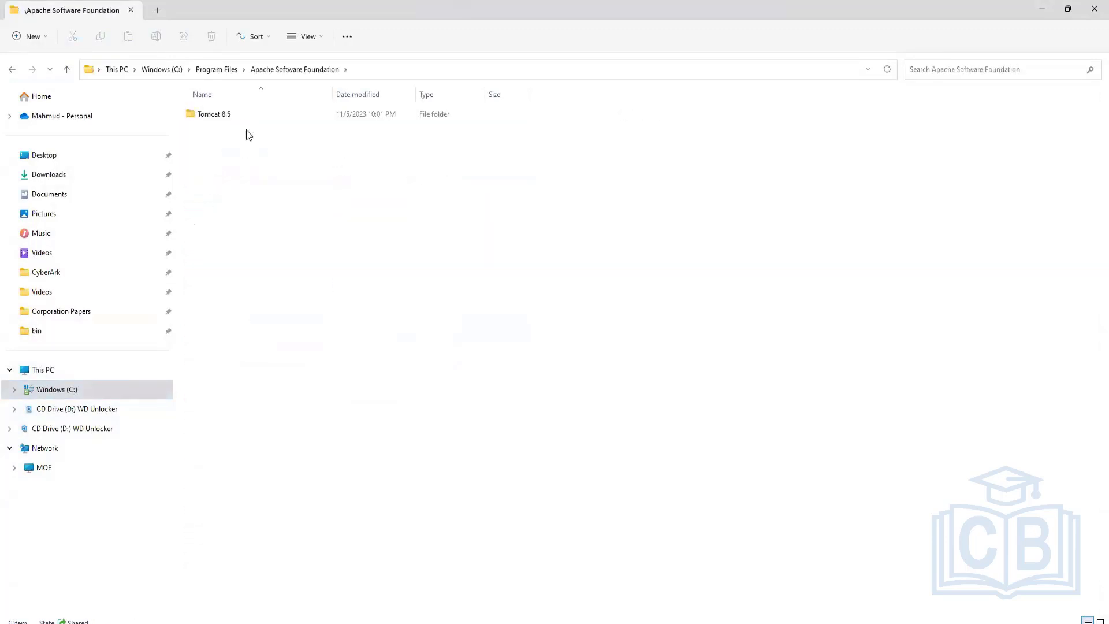
double_click(231, 113)
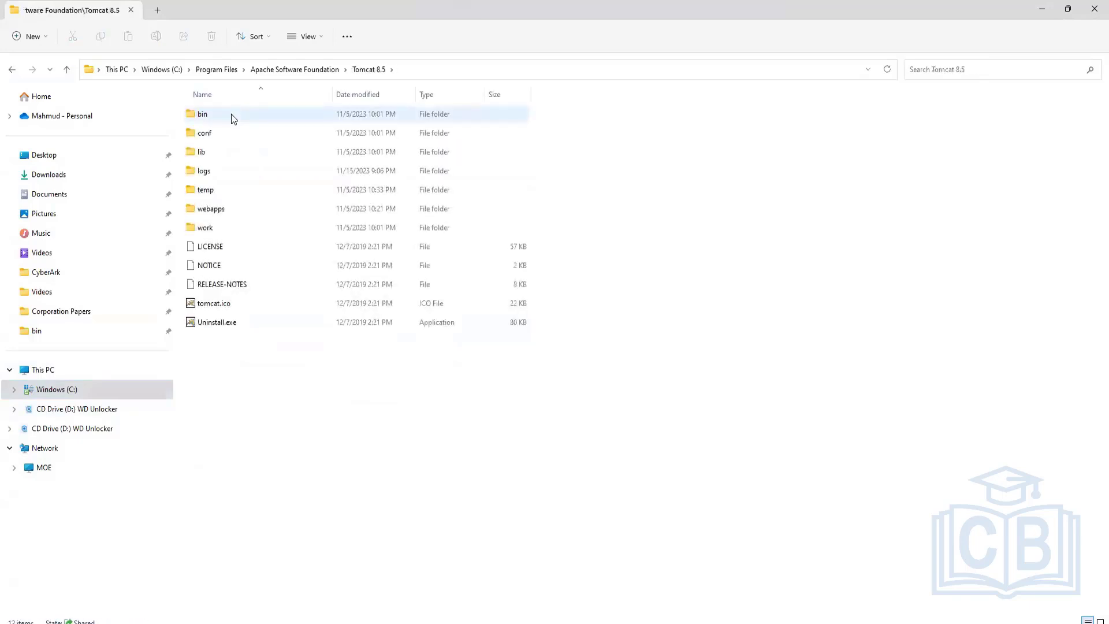
double_click(216, 211)
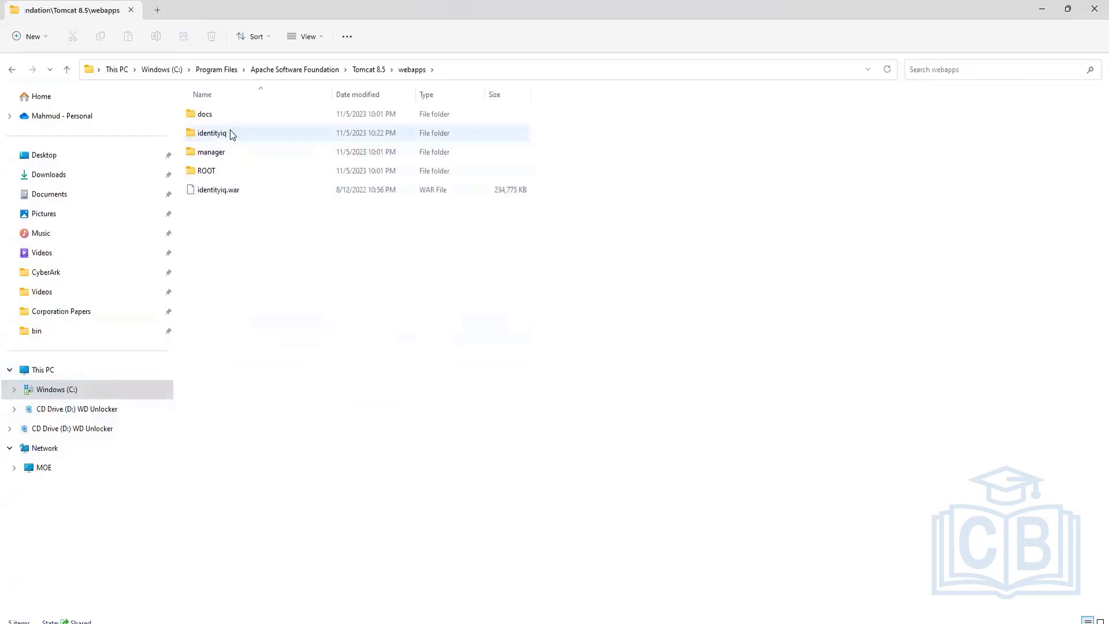
double_click(227, 132)
Step: Go down through WEB-INF, classes and sailpoint into the object folder of mapping files
scroll(347, 306, "down", 4)
scroll(360, 325, "down", 3)
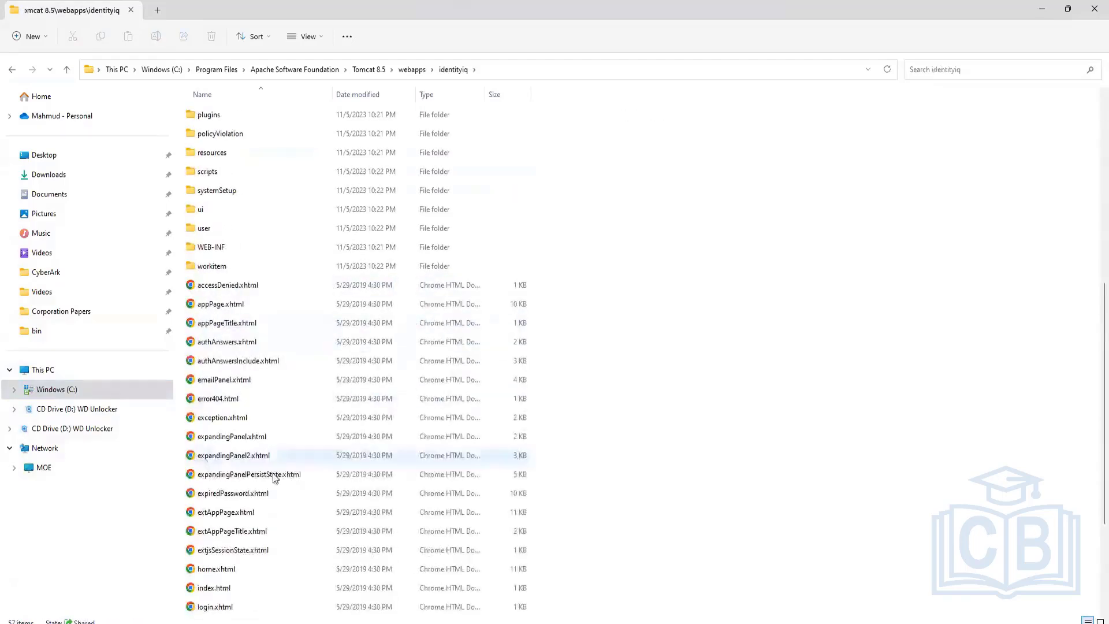
double_click(295, 246)
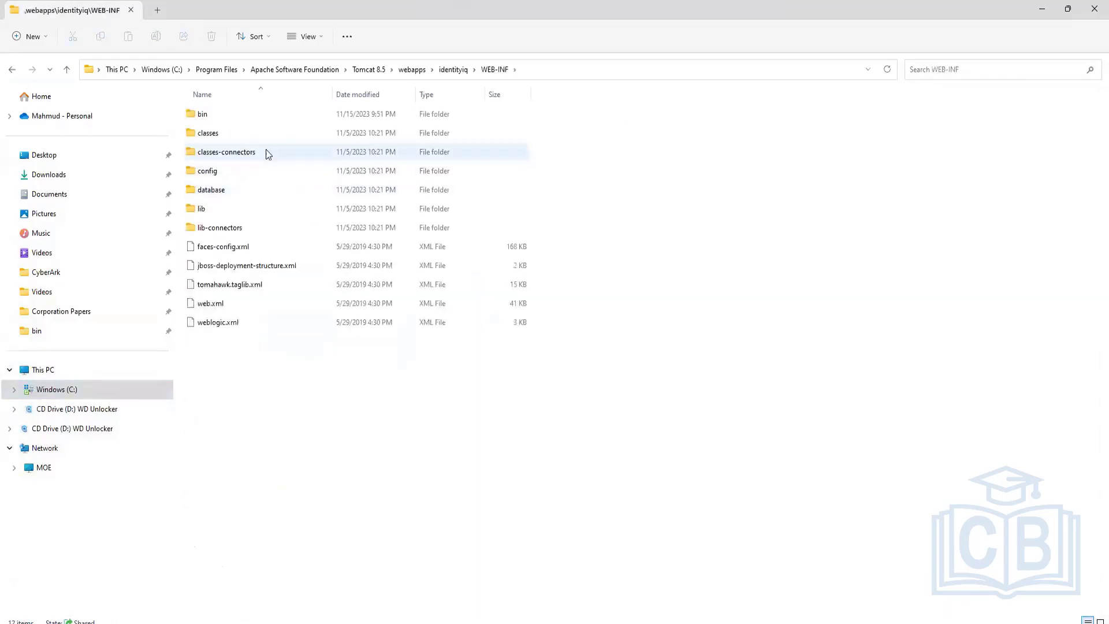
double_click(248, 132)
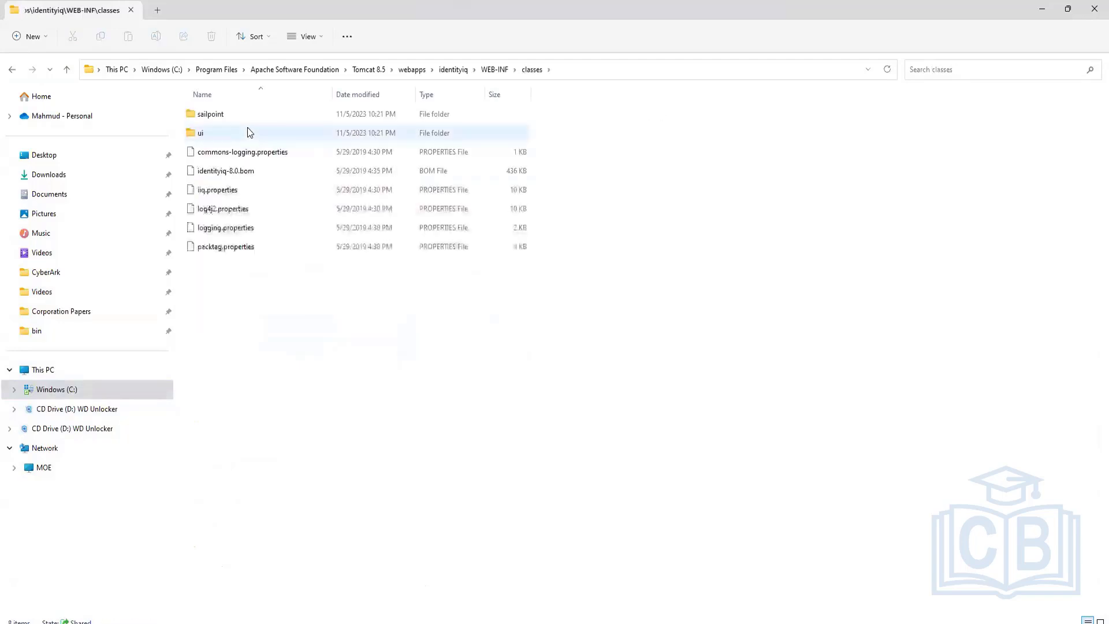
left_click(216, 114)
double_click(215, 115)
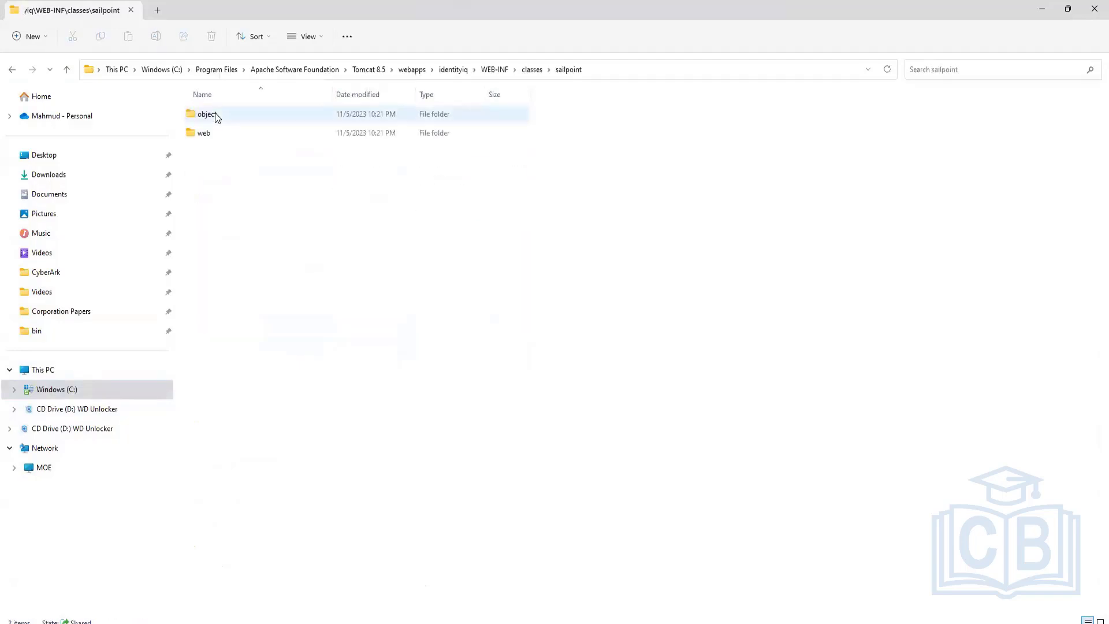
double_click(215, 114)
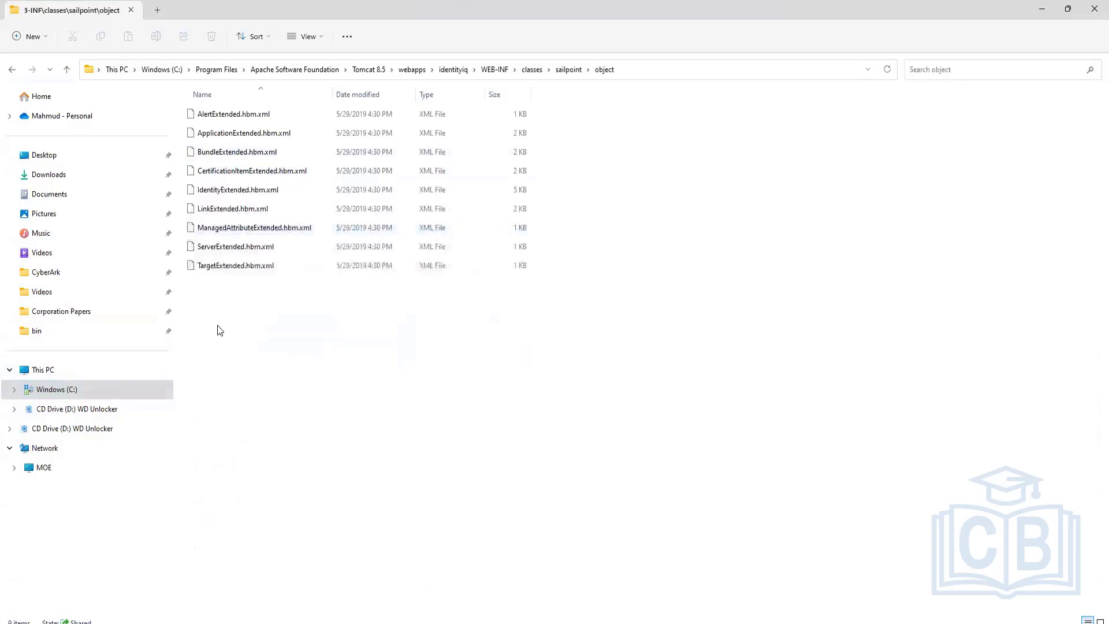
Step: Go through the nine Extended .hbm.xml files one by one, from AlertExtended to TargetExtended
left_click_drag(215, 326, 260, 109)
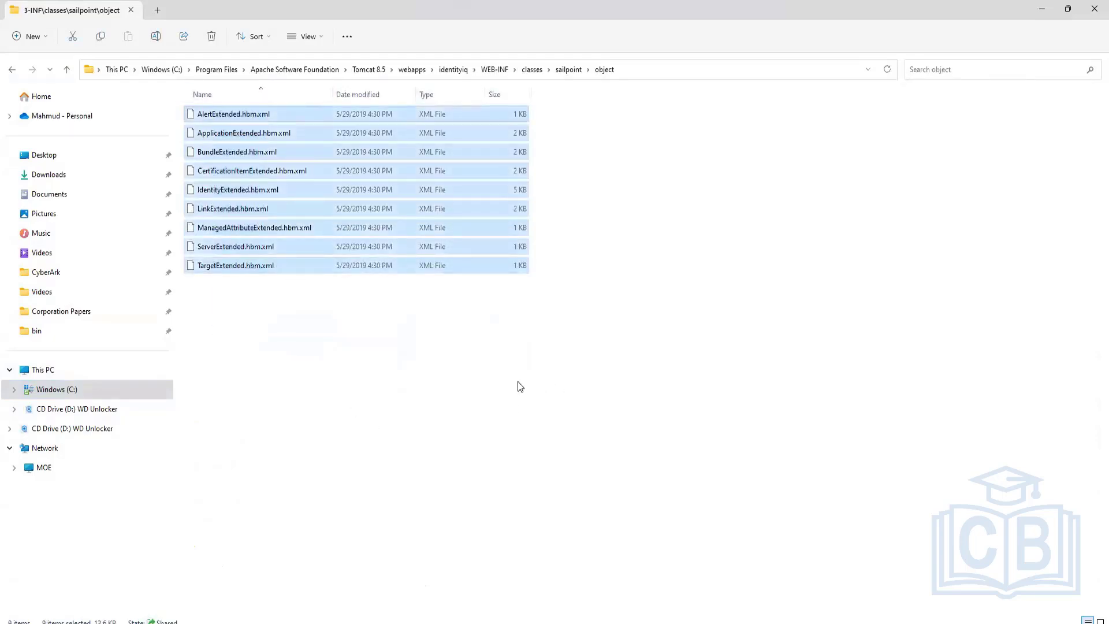
left_click(315, 359)
left_click(210, 114)
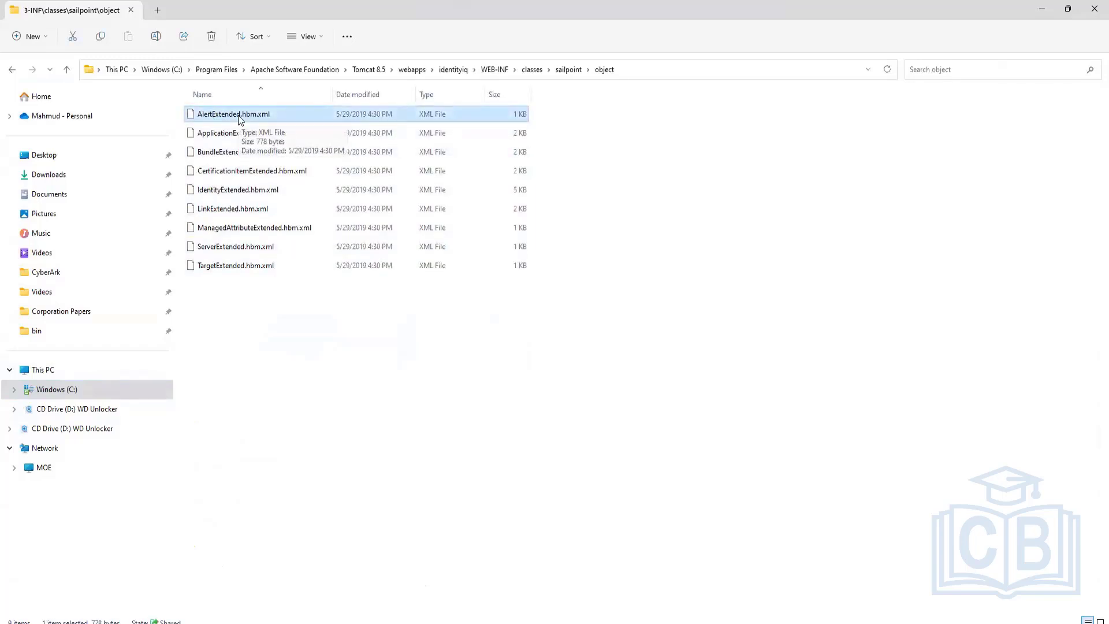
left_click(242, 134)
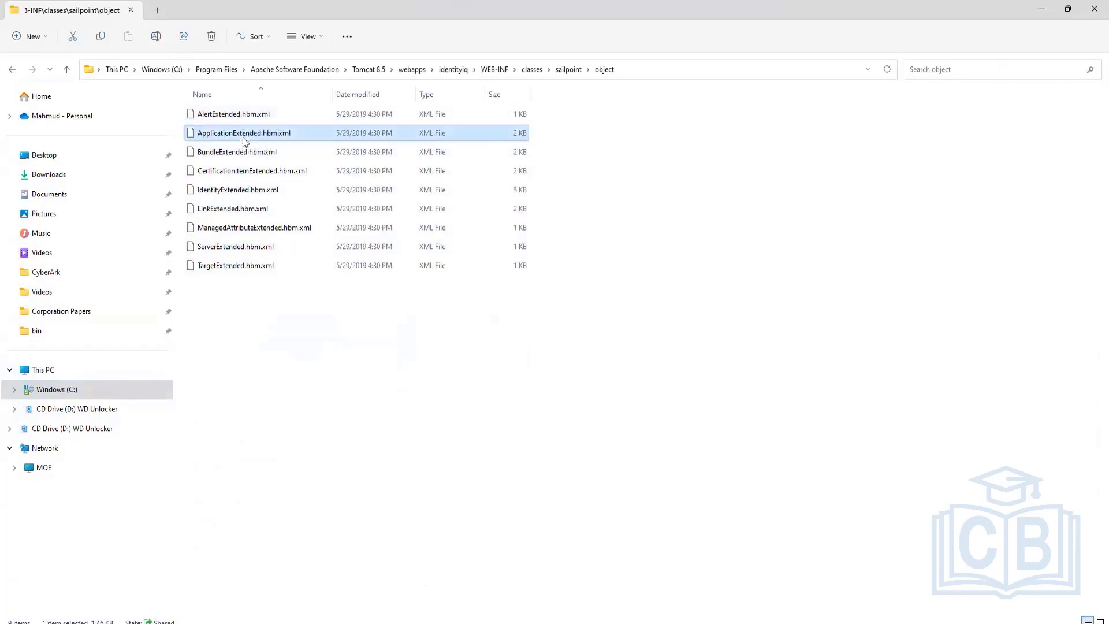
left_click(266, 156)
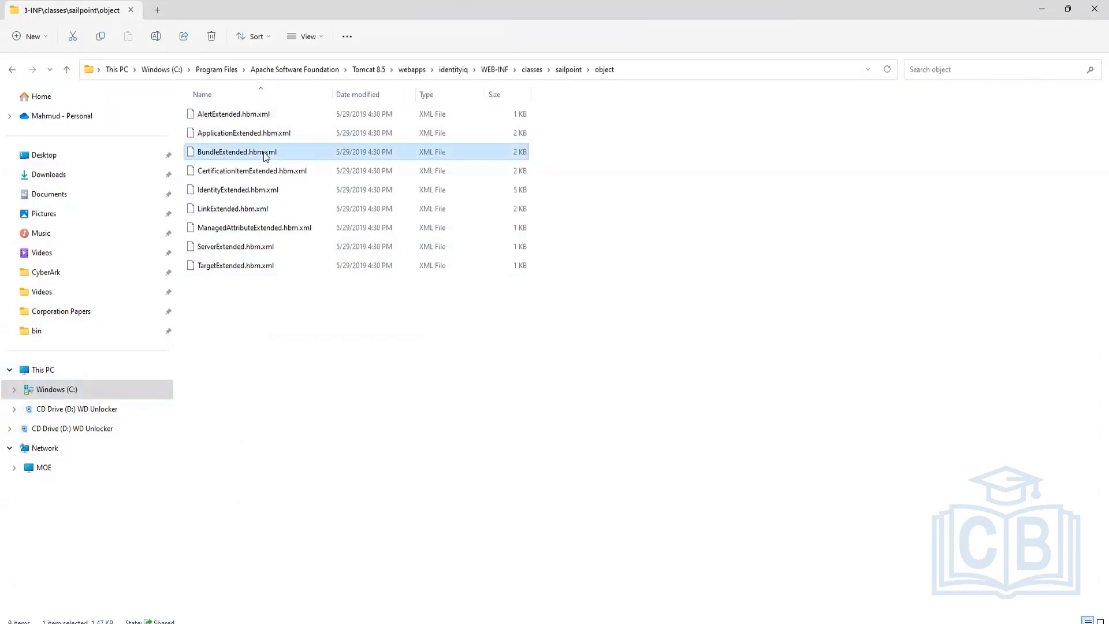
left_click(271, 171)
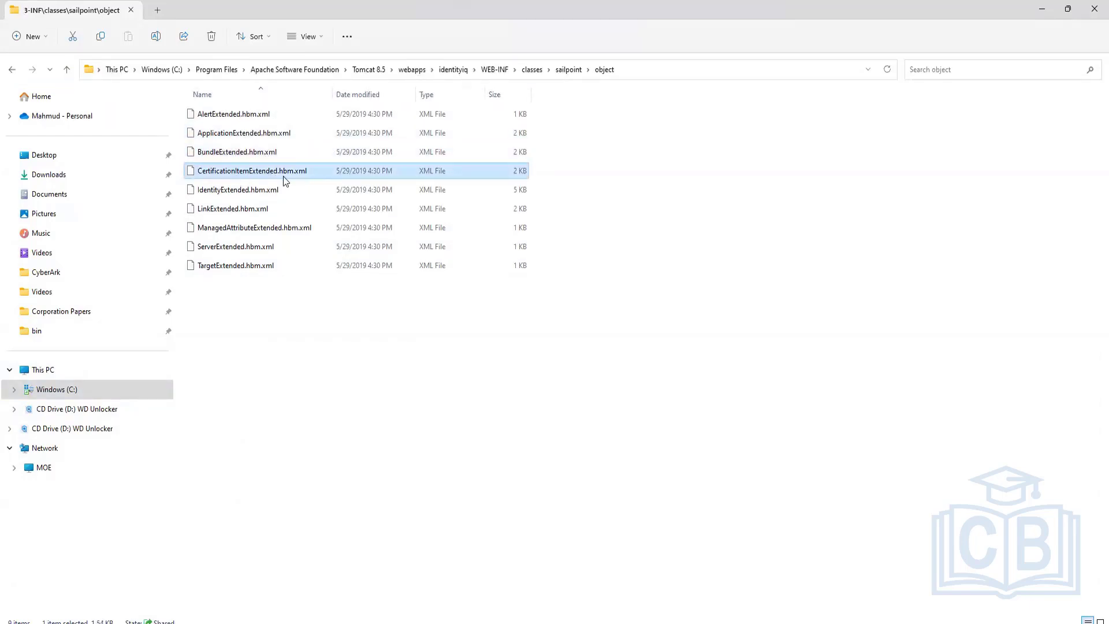
left_click(263, 191)
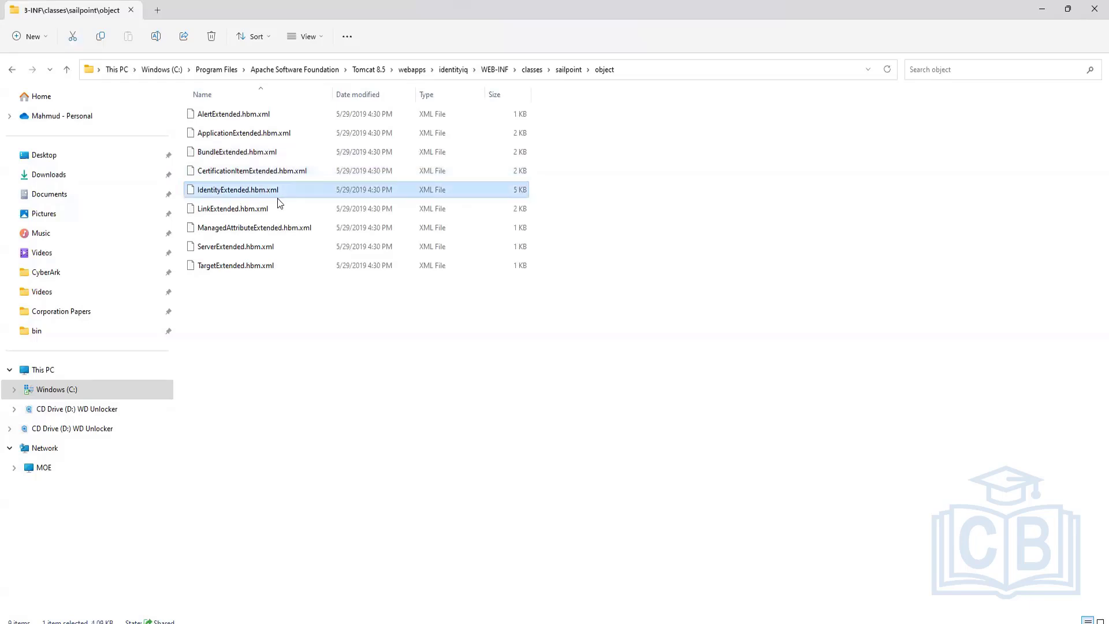
left_click(250, 213)
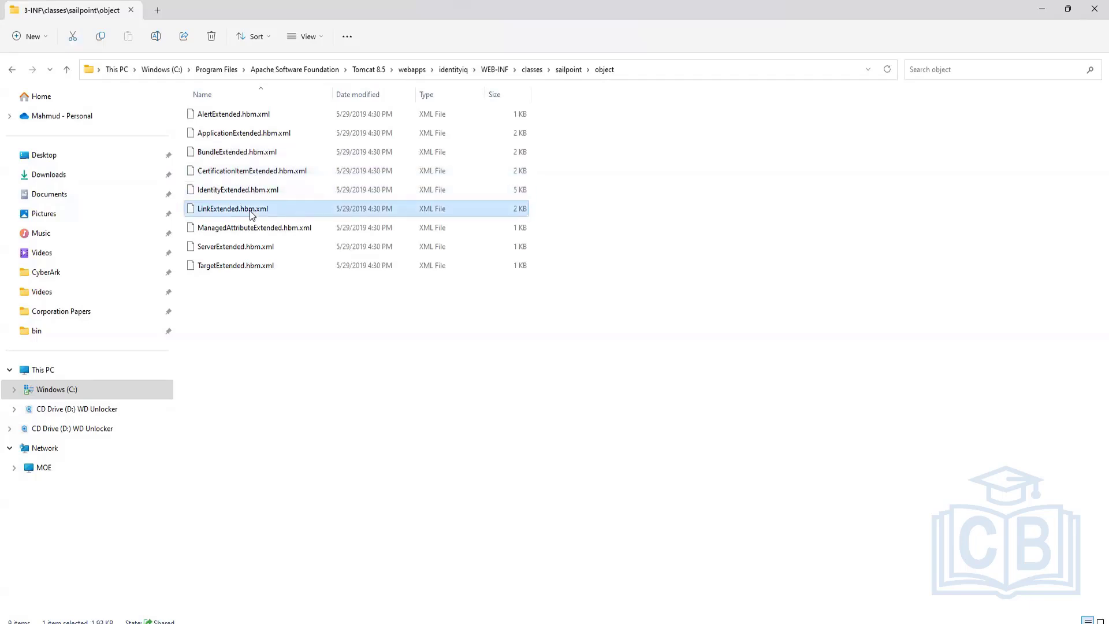
left_click(272, 232)
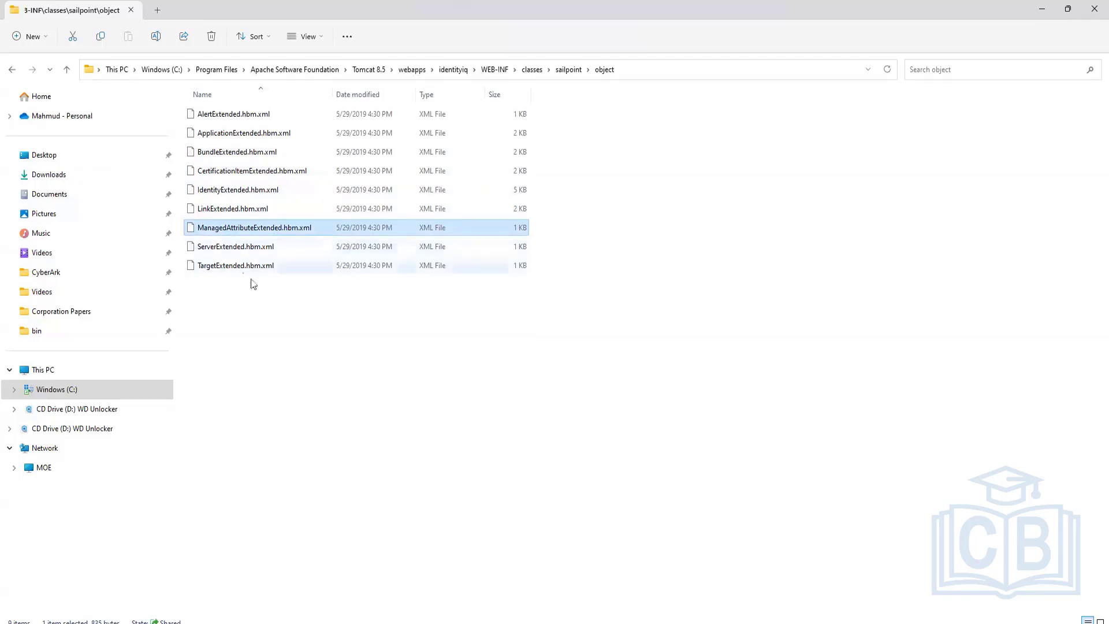
left_click(269, 264)
left_click(213, 340)
Step: Select all nine mapping files again, then settle on IdentityExtended and ManagedAttributeExtended.hbm.xml
left_click_drag(237, 322, 235, 70)
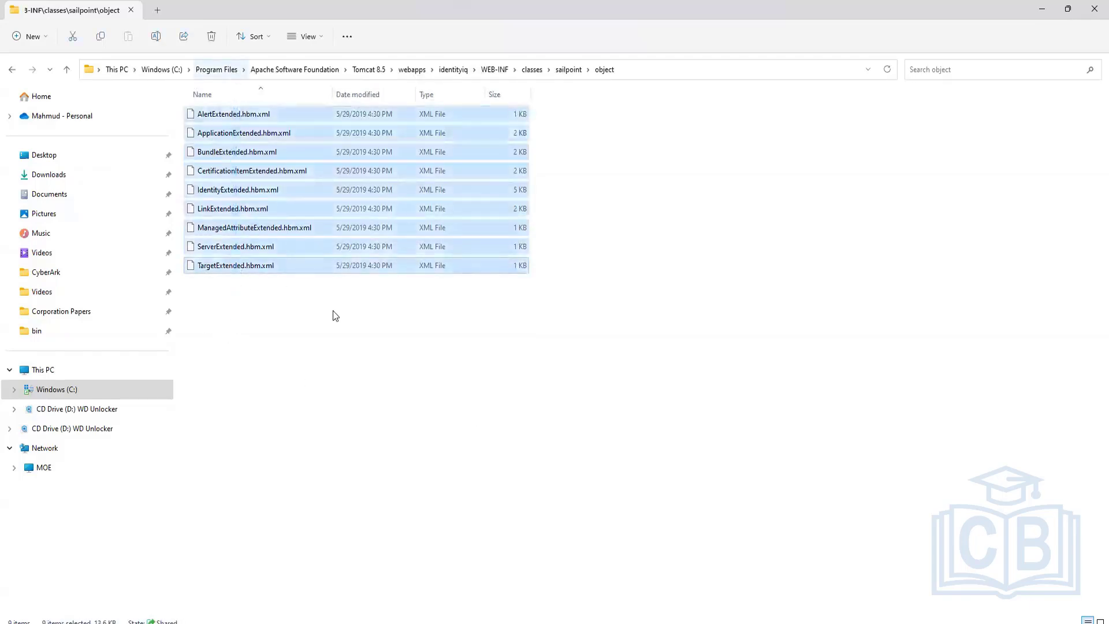
left_click(312, 356)
left_click(257, 191)
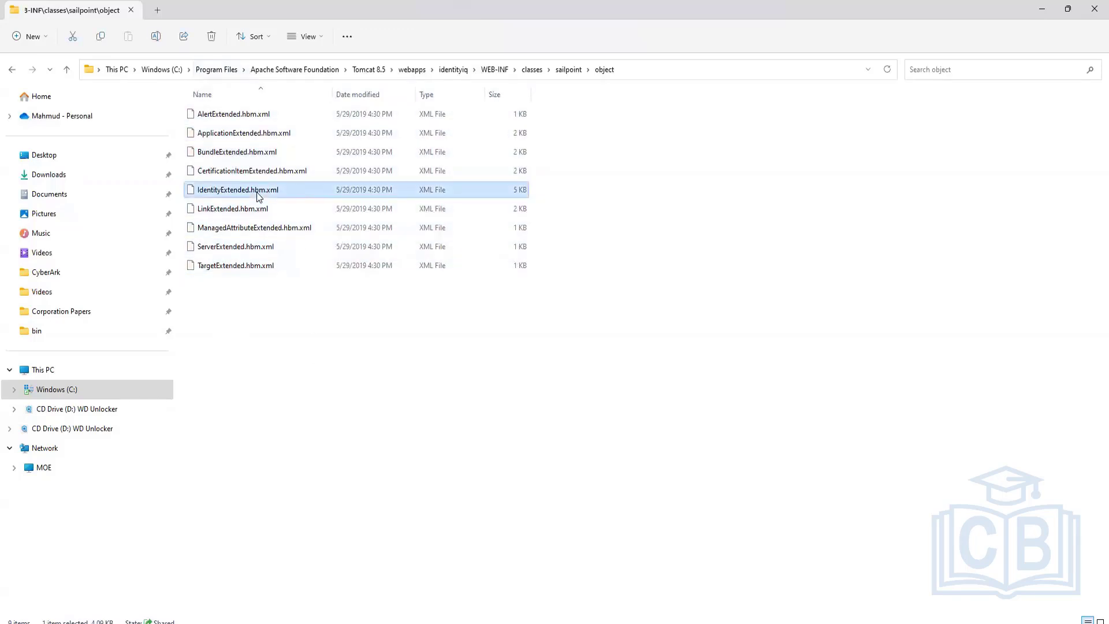
left_click(253, 231)
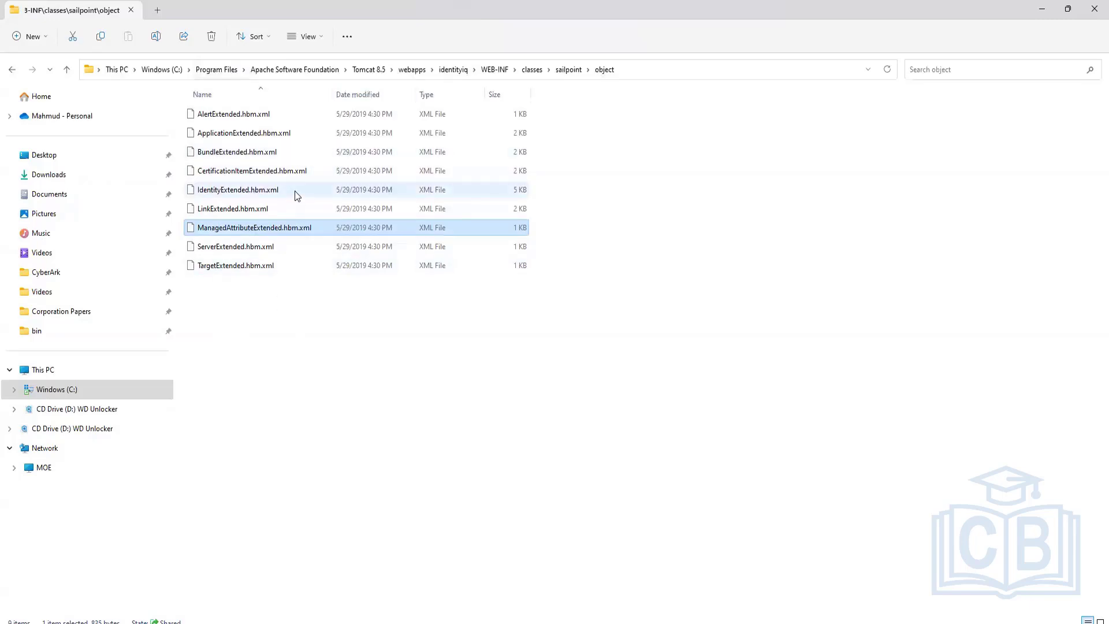
mouse_move(295, 190)
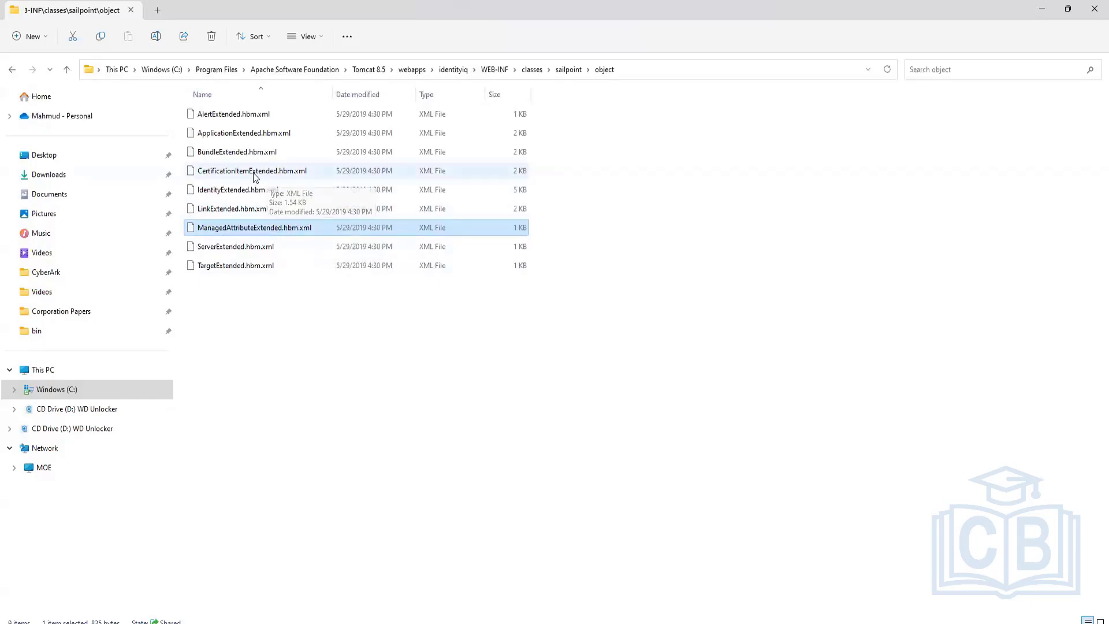
left_click(232, 194)
left_click(223, 226)
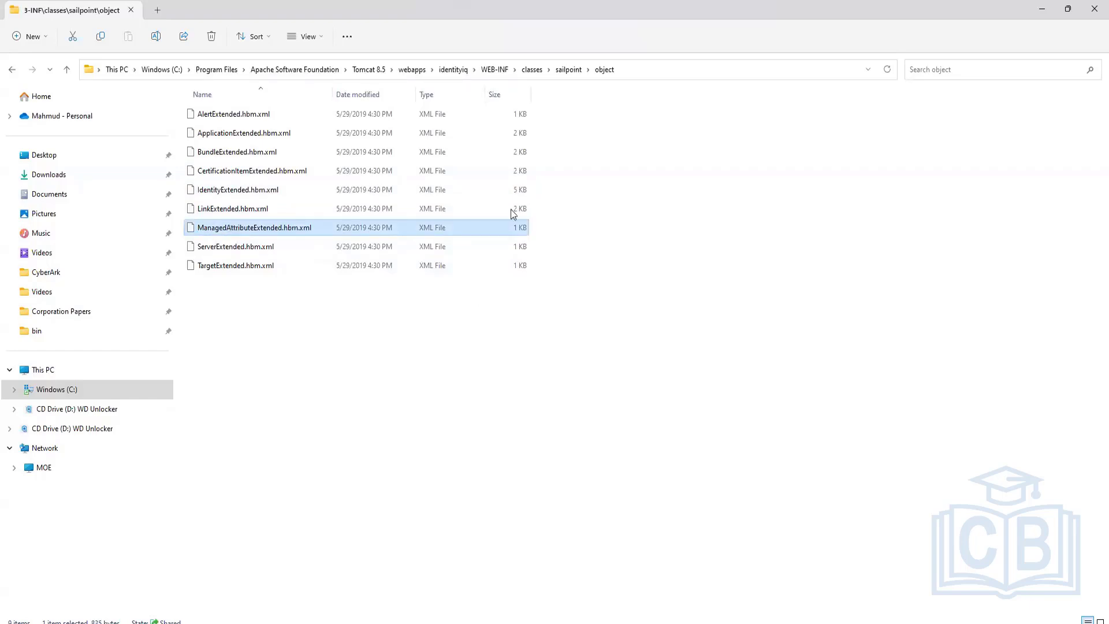
Step: Paste a copy of ManagedAttributeExtended.hbm.xml into the sailpoint folder and return to object
left_click(568, 69)
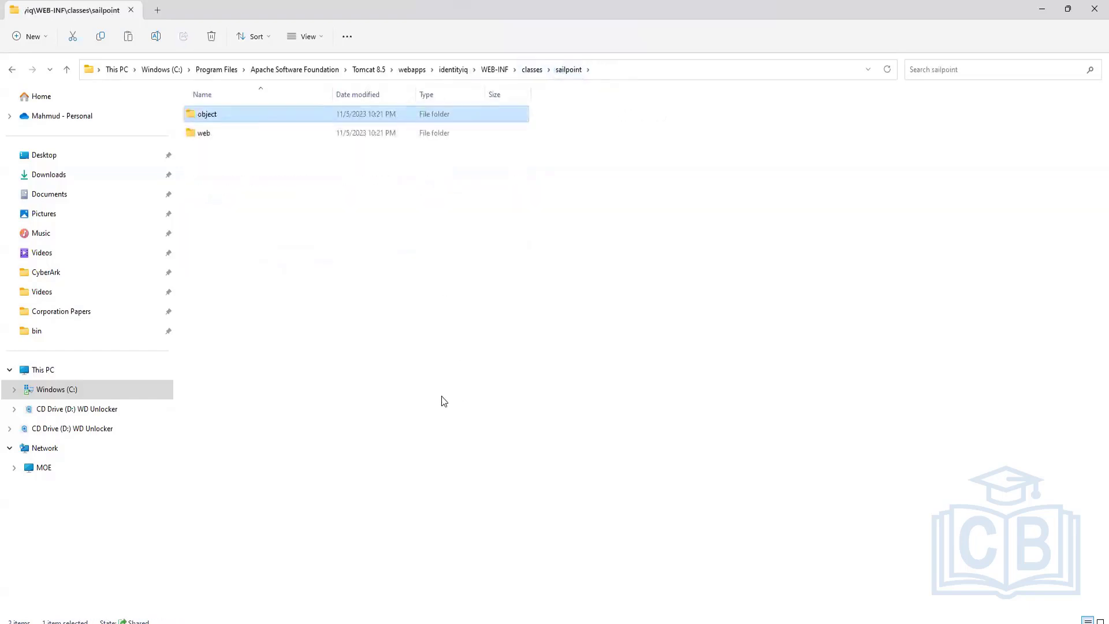
key("ctrl+v")
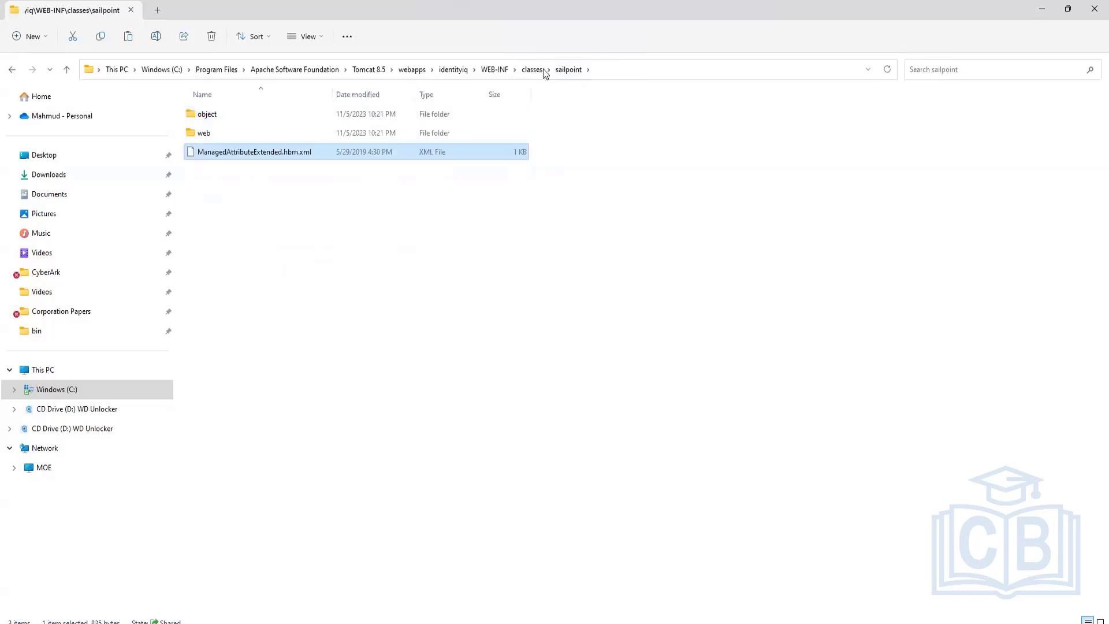
double_click(300, 120)
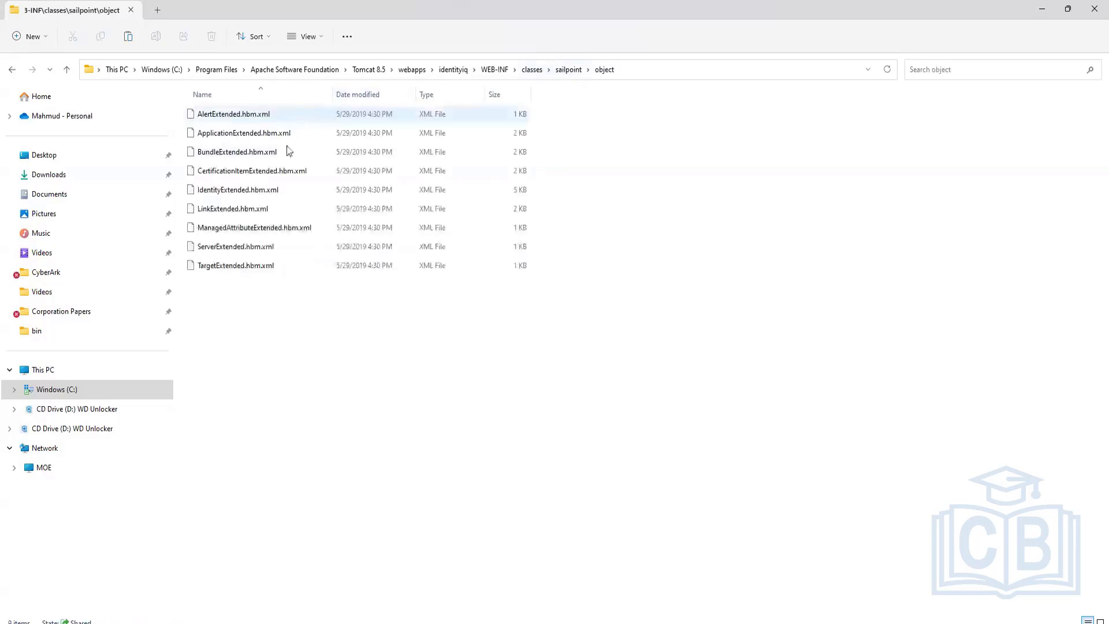
Step: Open the object folder's ManagedAttributeExtended.hbm.xml in Notepad++ just once via Open with
right_click(243, 232)
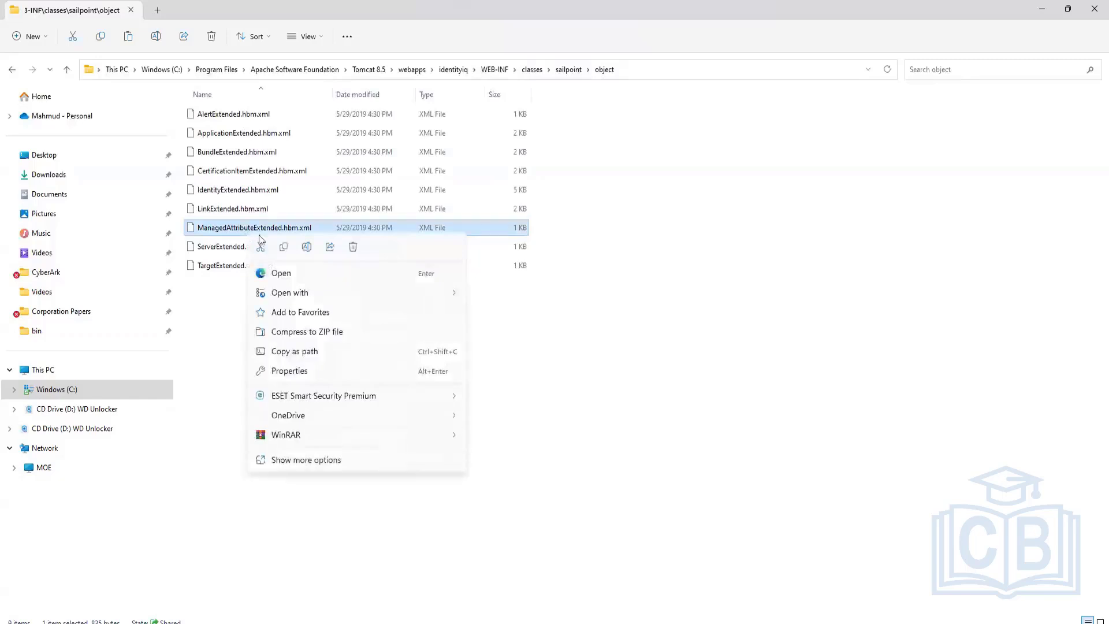
mouse_move(354, 292)
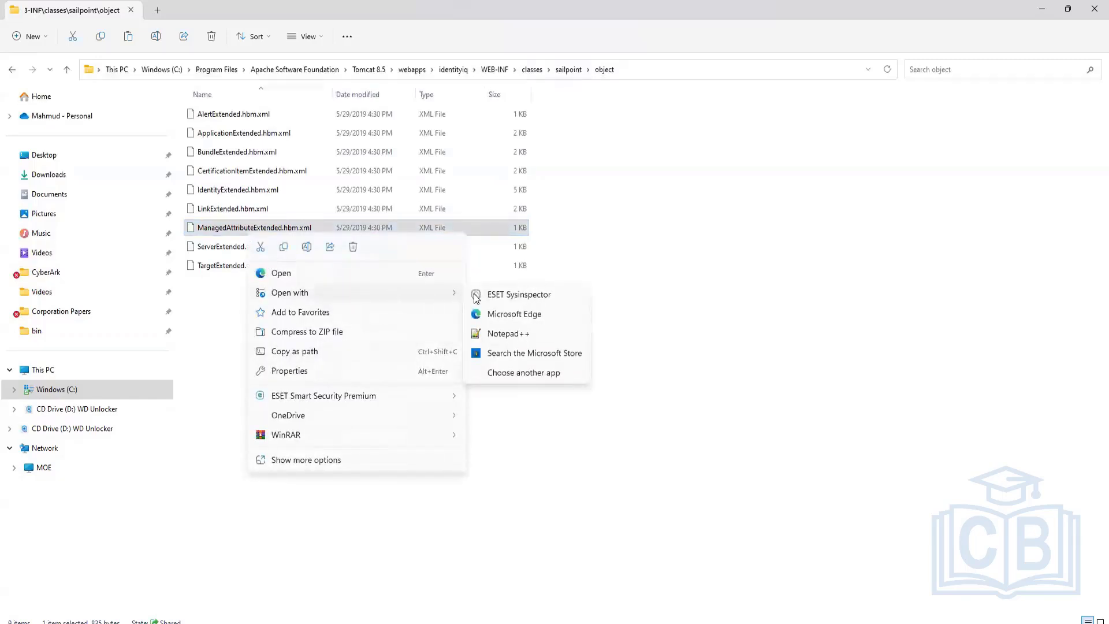
left_click(520, 372)
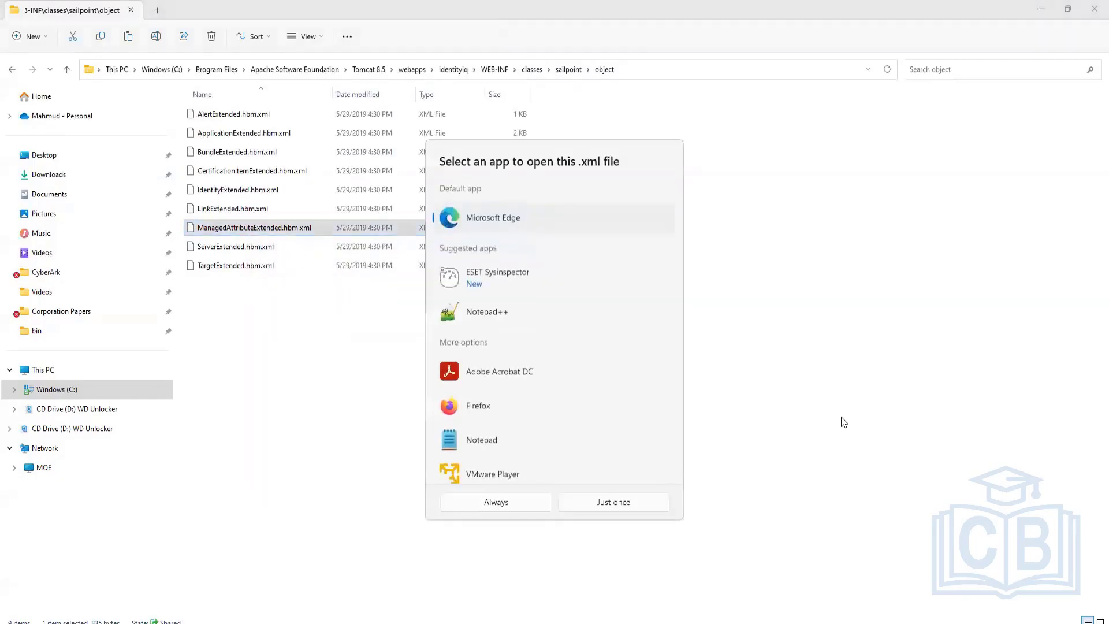
left_click(481, 312)
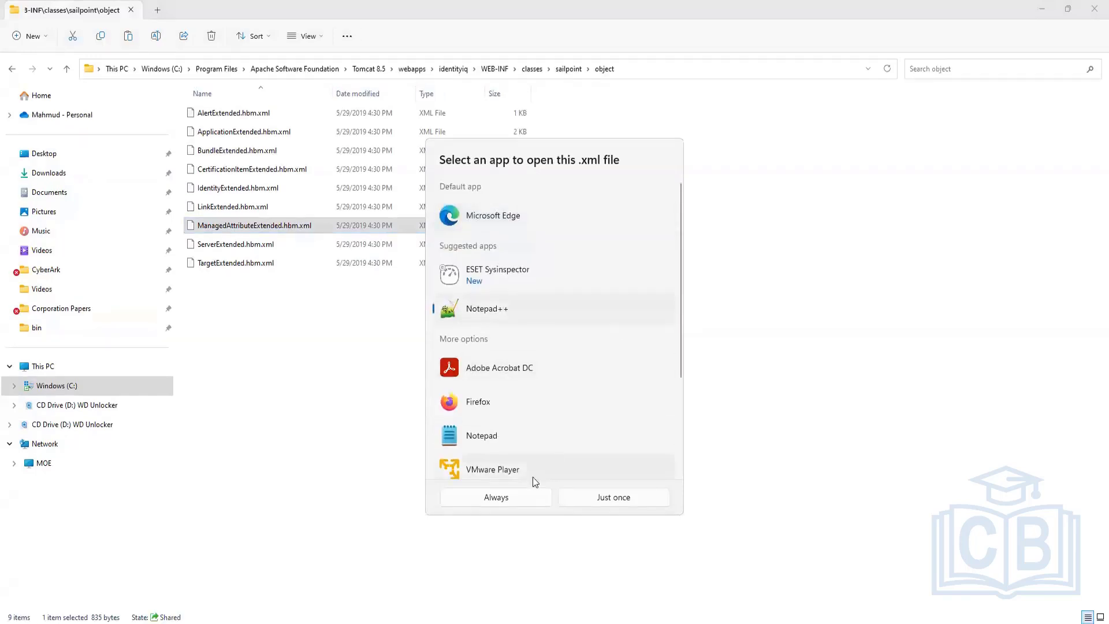
left_click(590, 495)
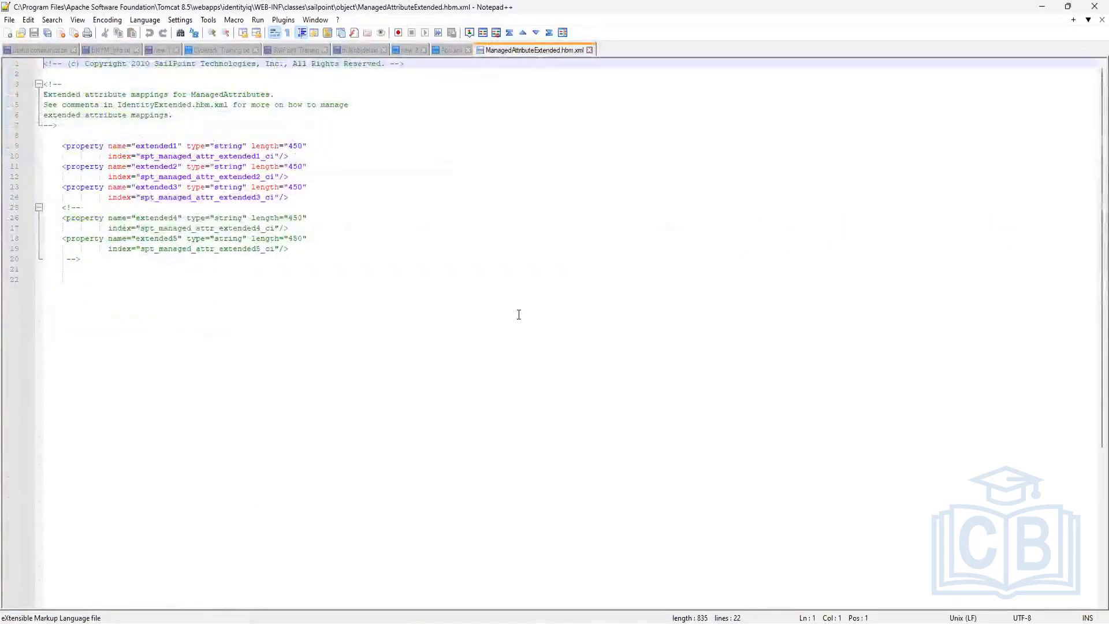
Step: Put the cursor on the empty last line, then close ManagedAttributeExtended.hbm.xml in Notepad++
left_click(374, 298)
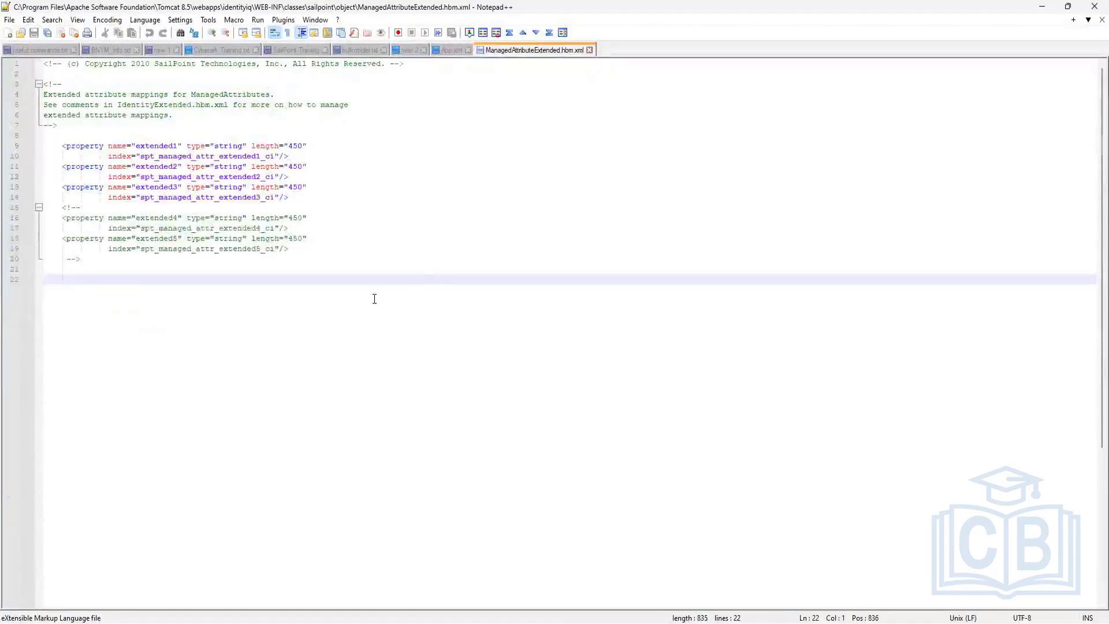
left_click(589, 50)
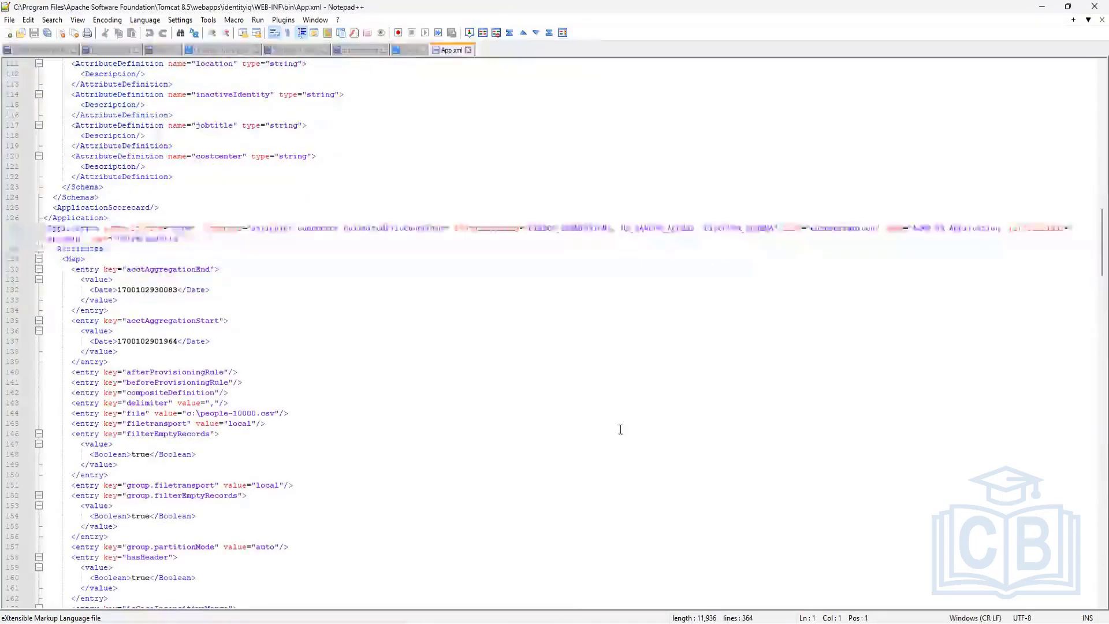
Step: Minimise Notepad++ and open IdentityExtended.hbm.xml from the object folder in Notepad++
left_click(1042, 6)
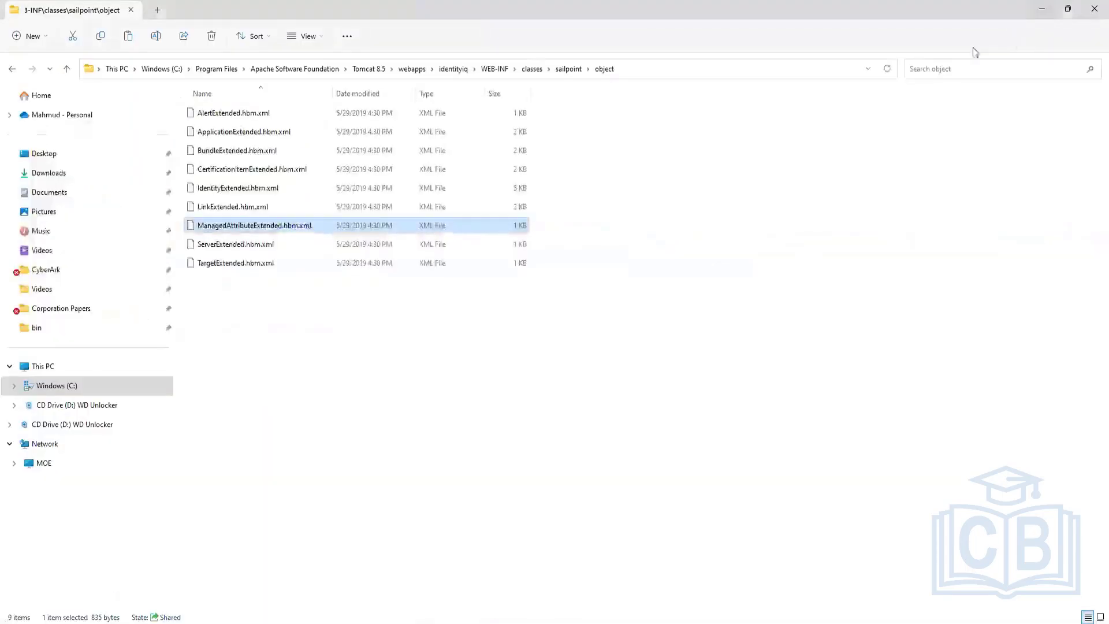
left_click(399, 285)
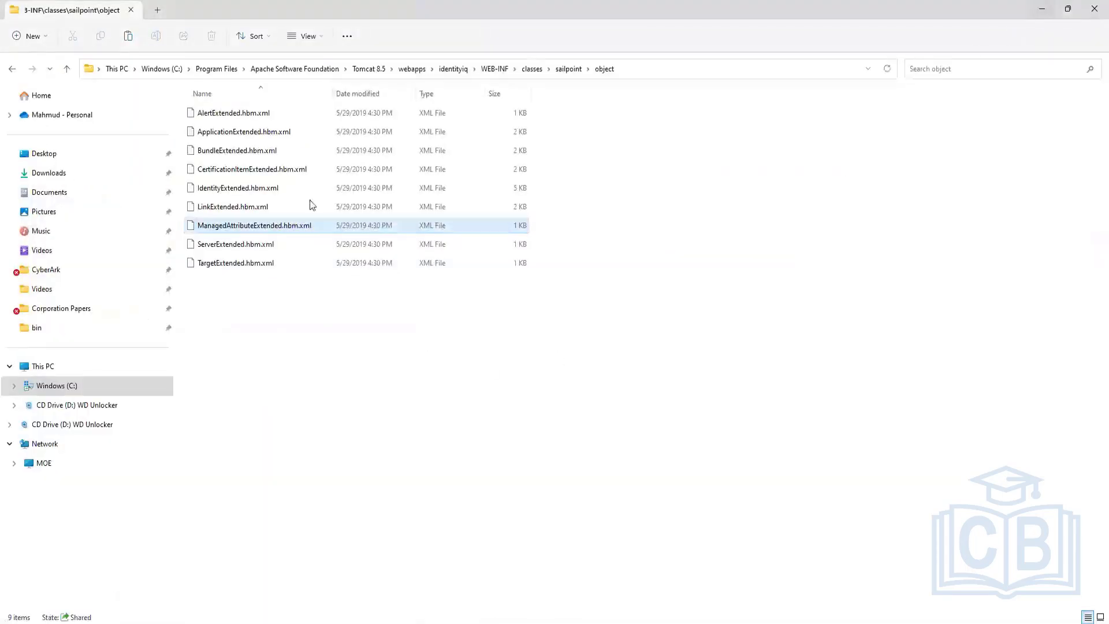
right_click(242, 188)
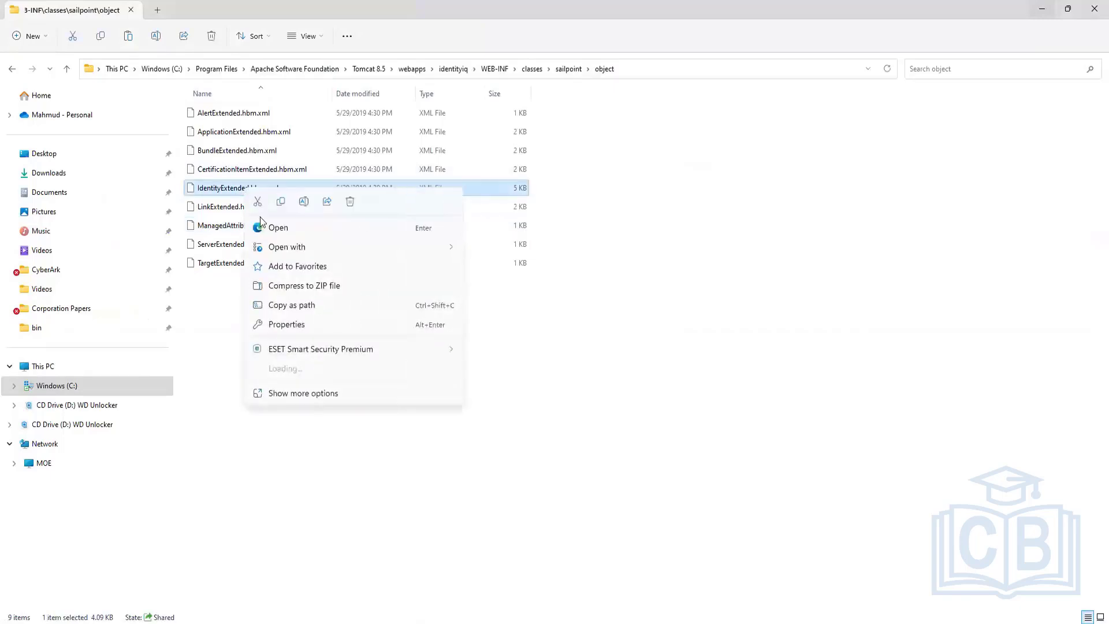
mouse_move(291, 247)
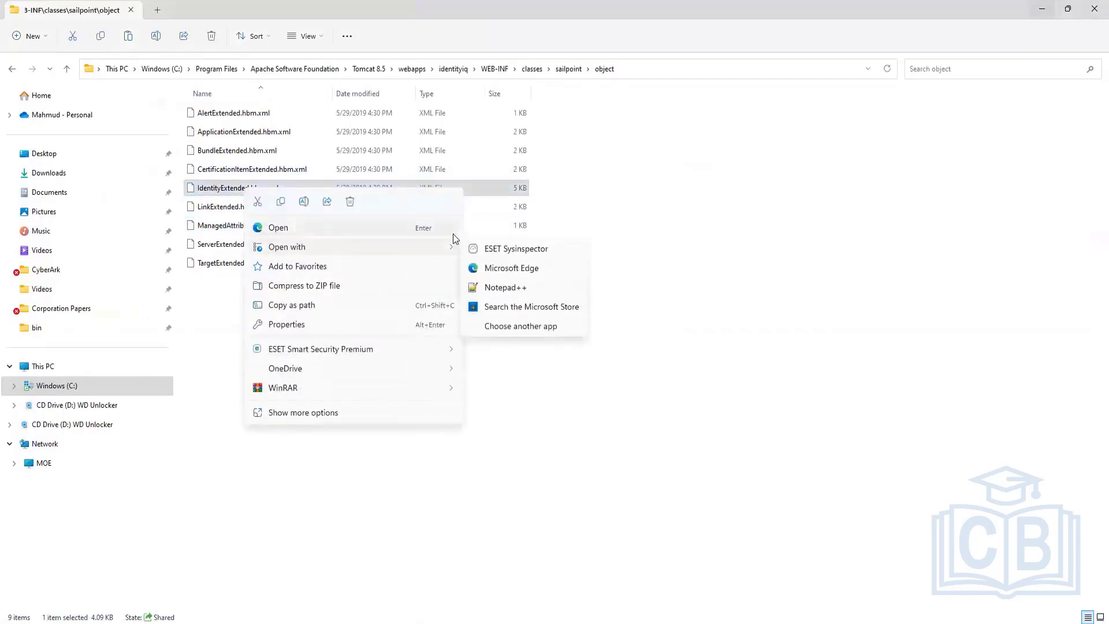
left_click(506, 287)
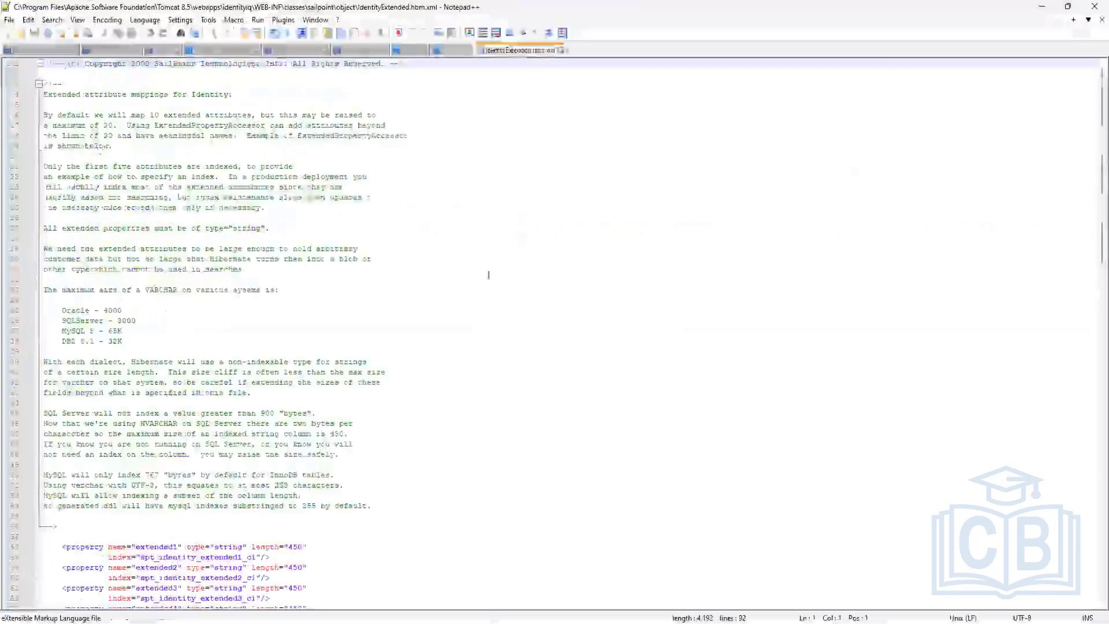
left_click(317, 237)
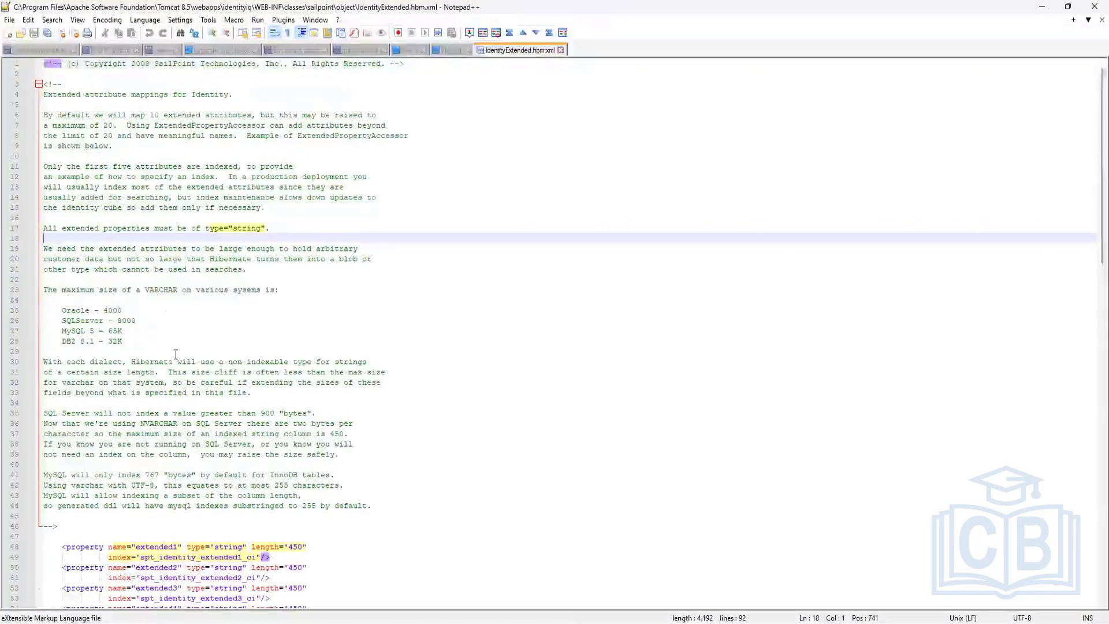
left_click(472, 321)
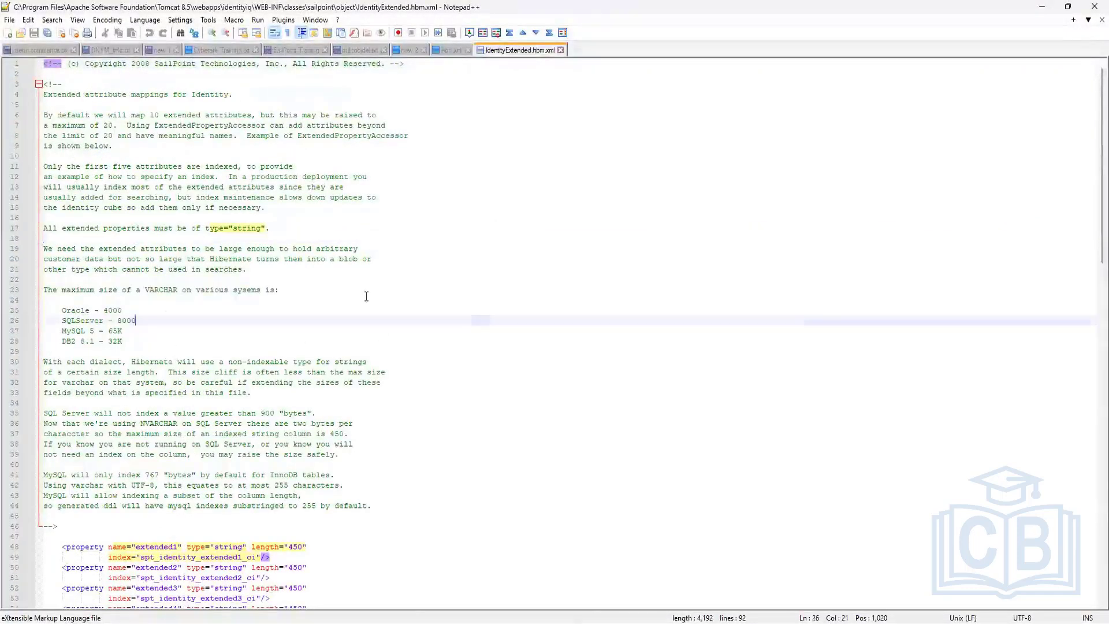
scroll(114, 282, "up", 3, "ctrl")
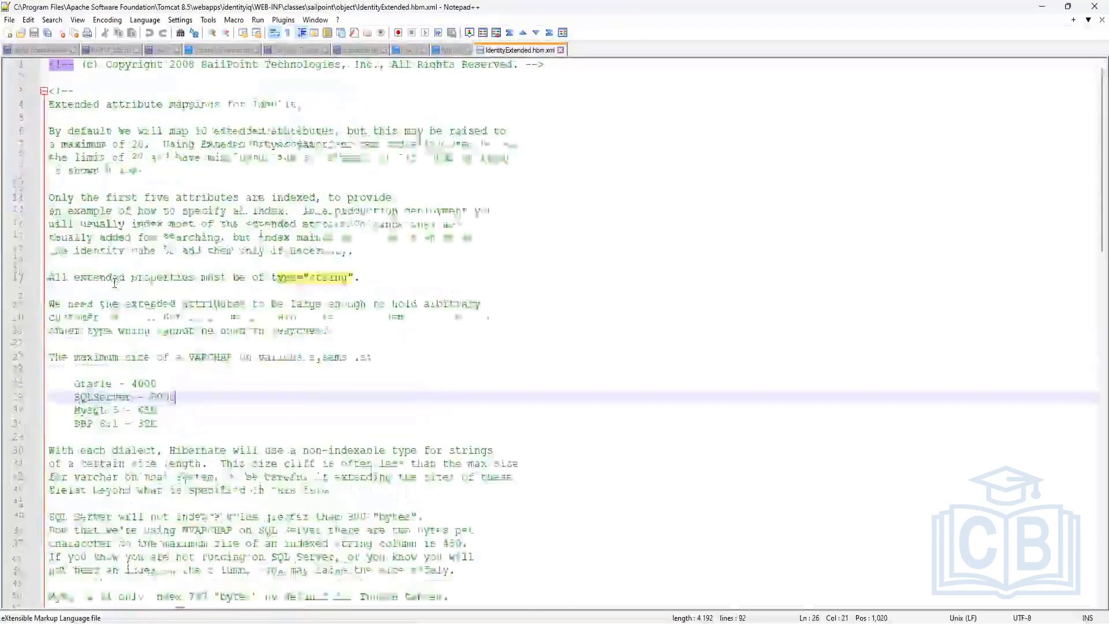
scroll(114, 283, "up", 2, "ctrl")
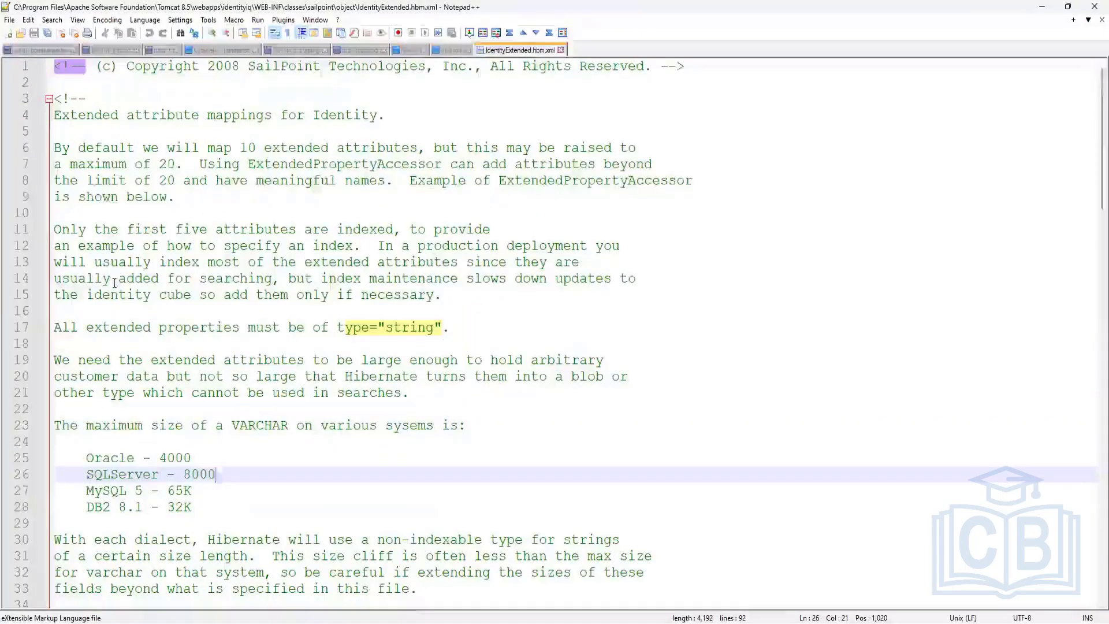
left_click_drag(280, 149, 412, 144)
left_click(267, 160)
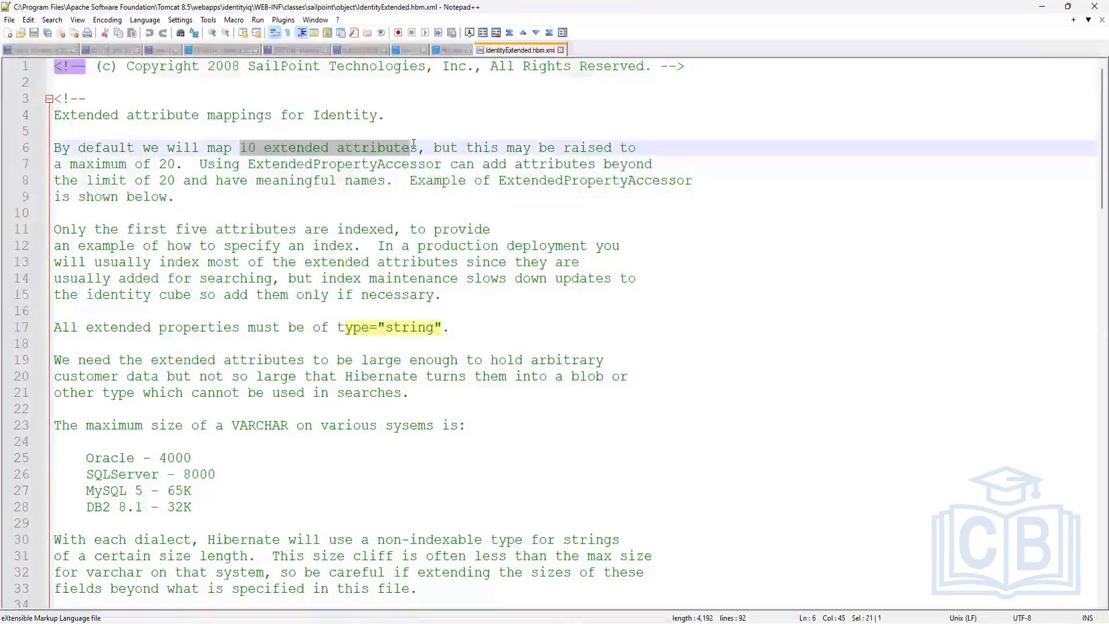
left_click_drag(413, 145, 419, 147)
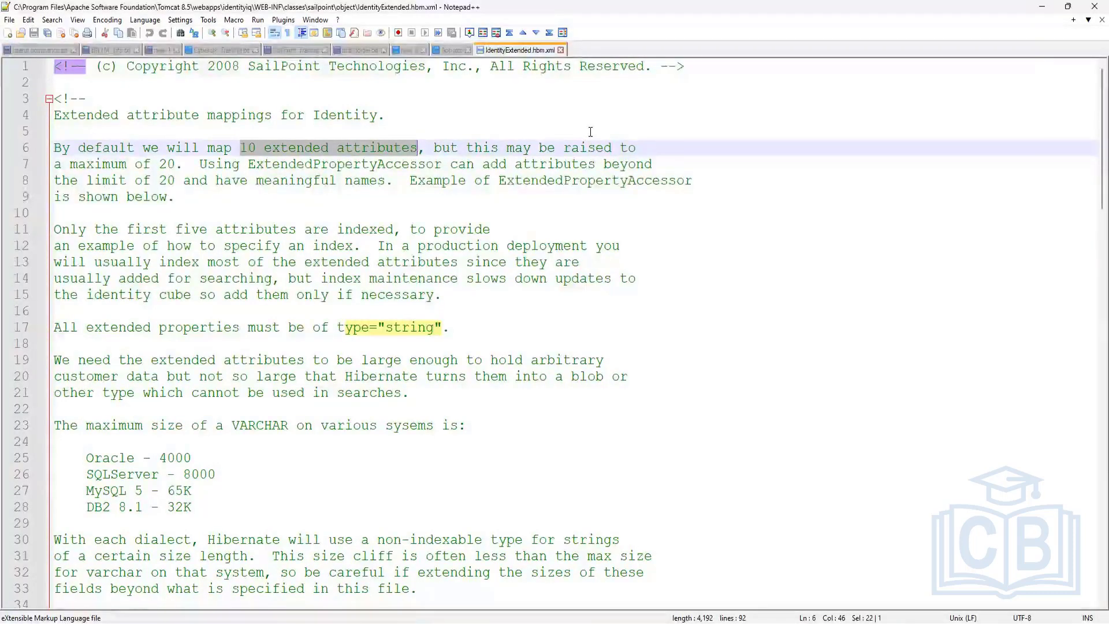
left_click(449, 194)
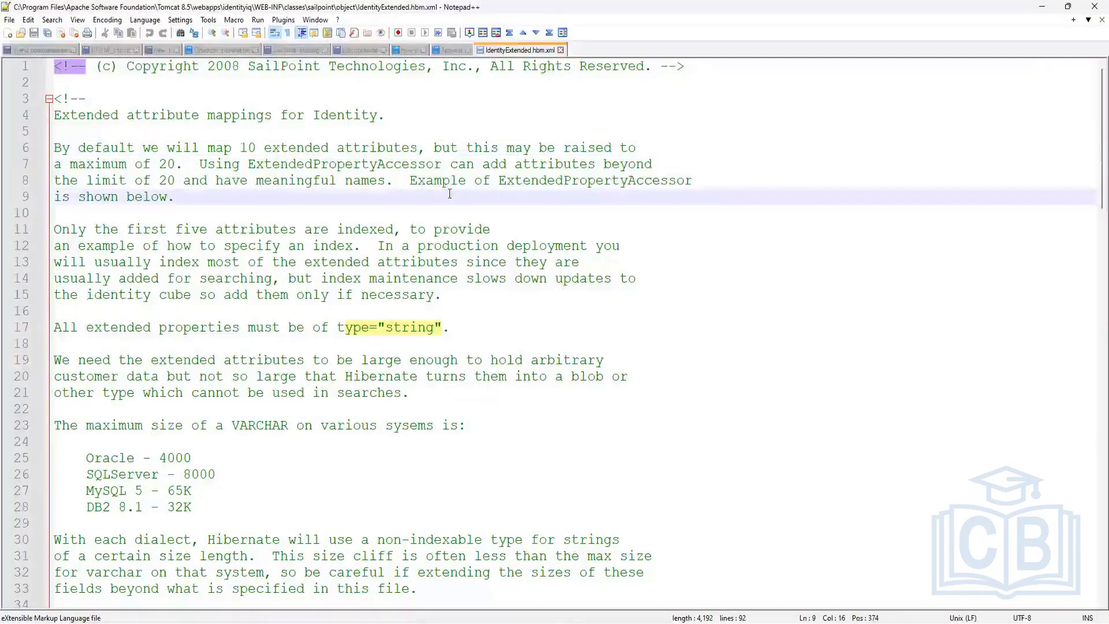
left_click_drag(498, 178, 697, 180)
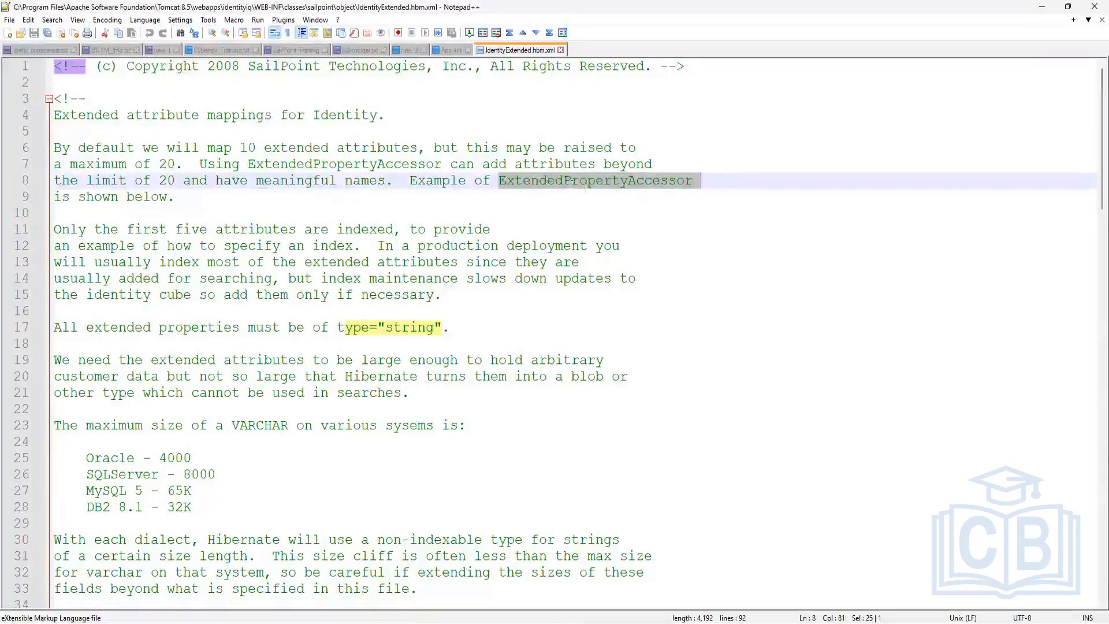
scroll(632, 206, "down", 10)
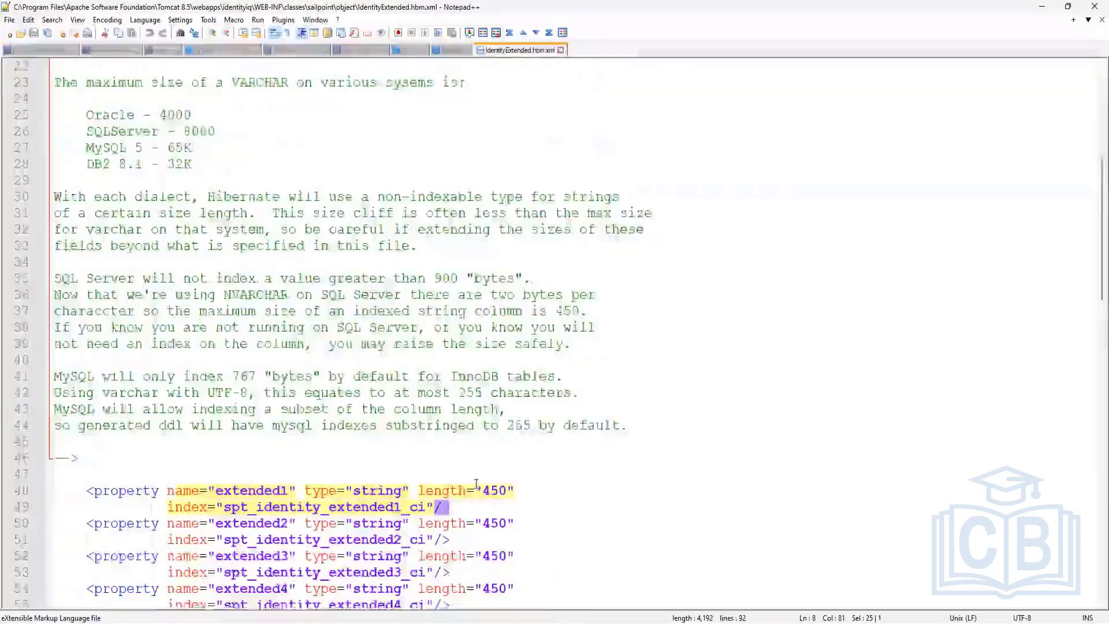
scroll(446, 509, "down", 5)
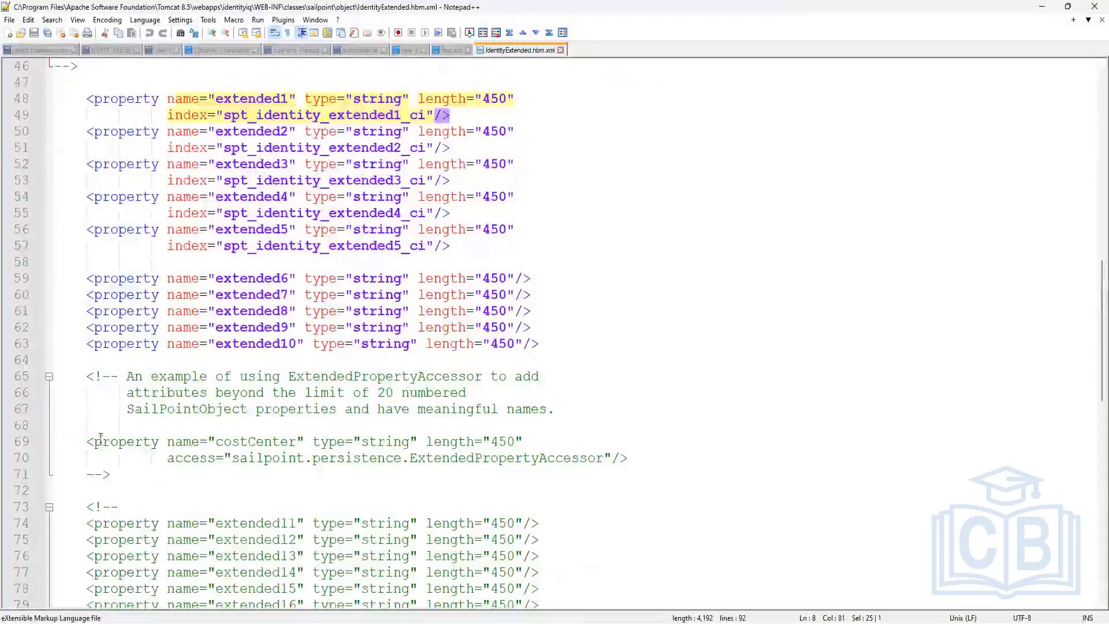
left_click_drag(168, 458, 604, 458)
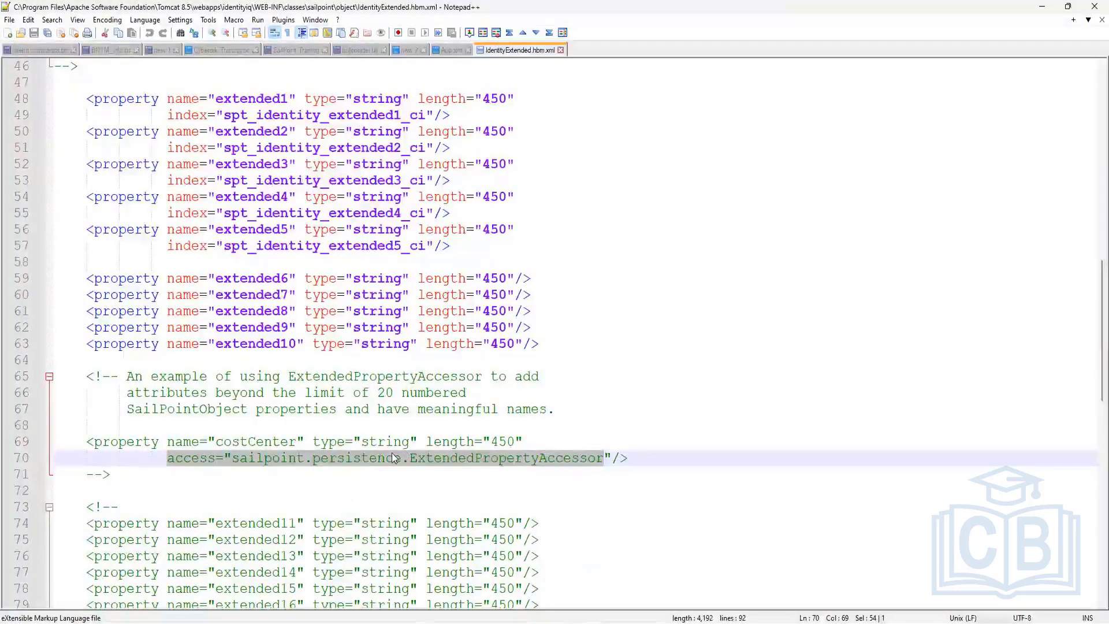
scroll(393, 457, "up", 15)
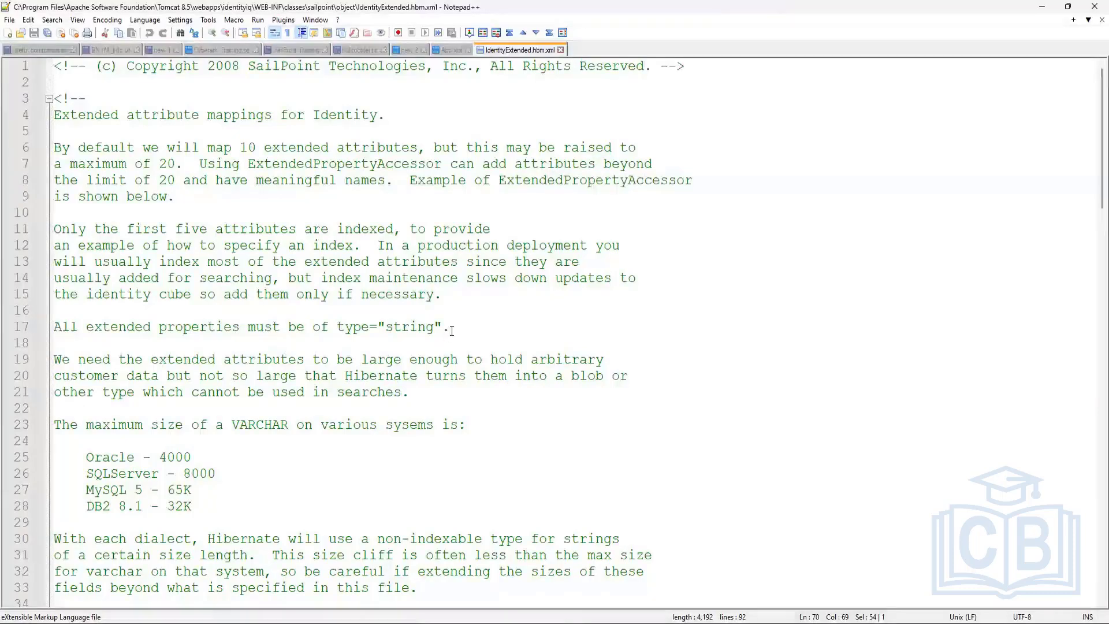
left_click_drag(452, 331, 299, 327)
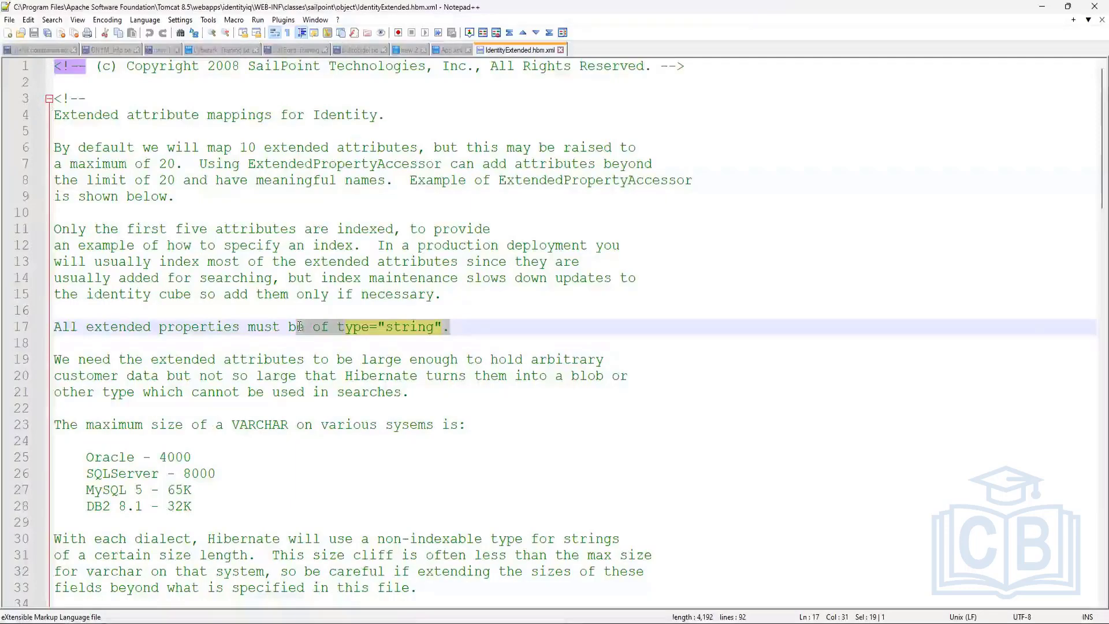
scroll(455, 376, "down", 2)
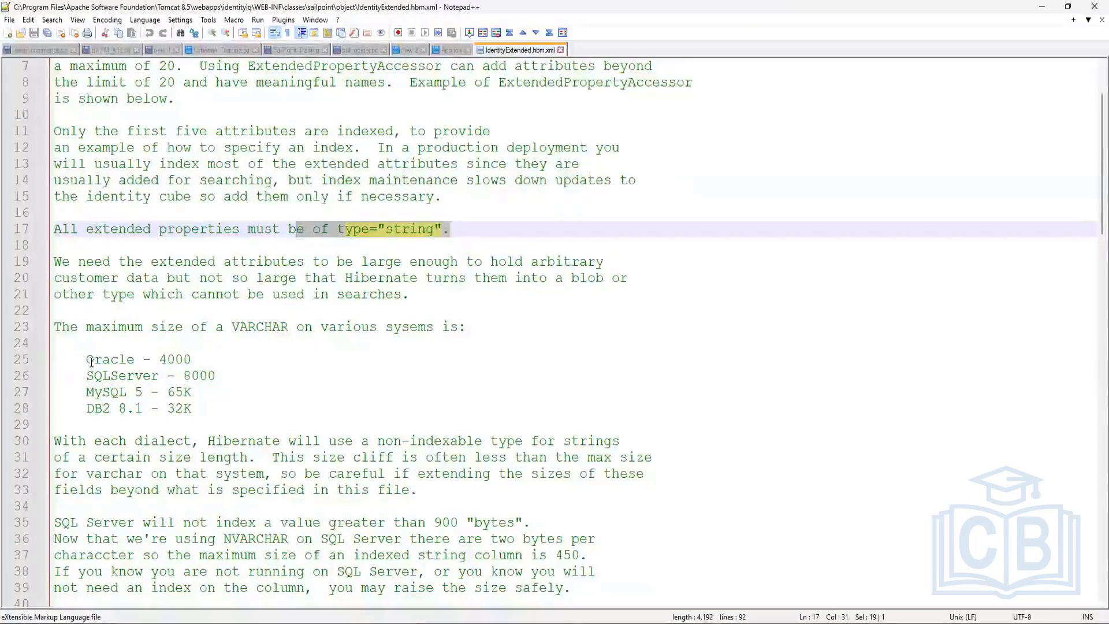
left_click_drag(85, 359, 191, 408)
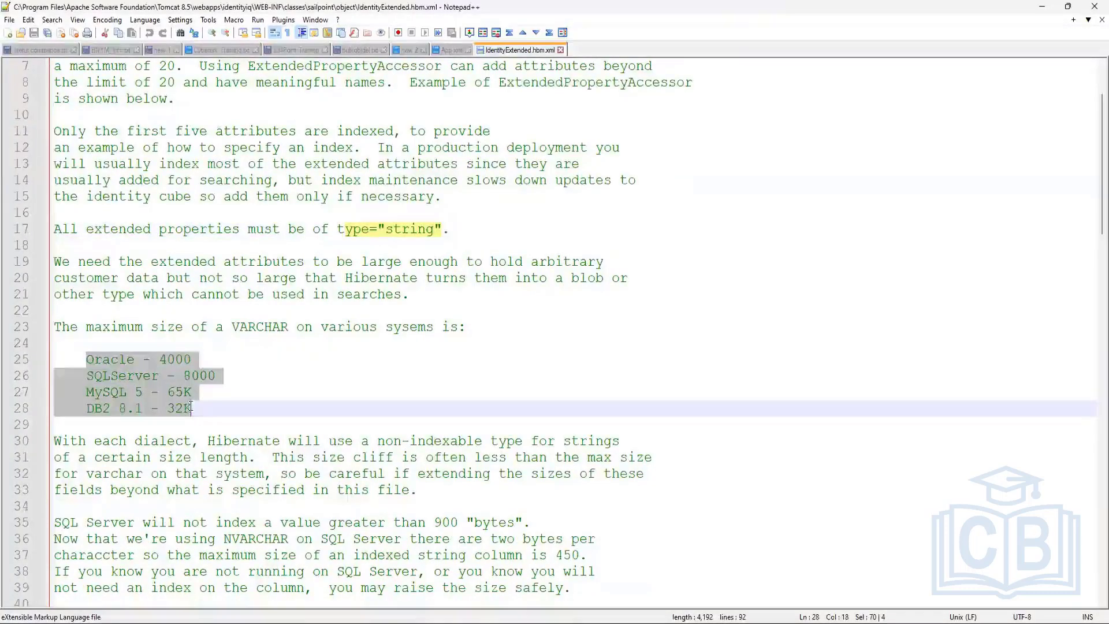
left_click(219, 389)
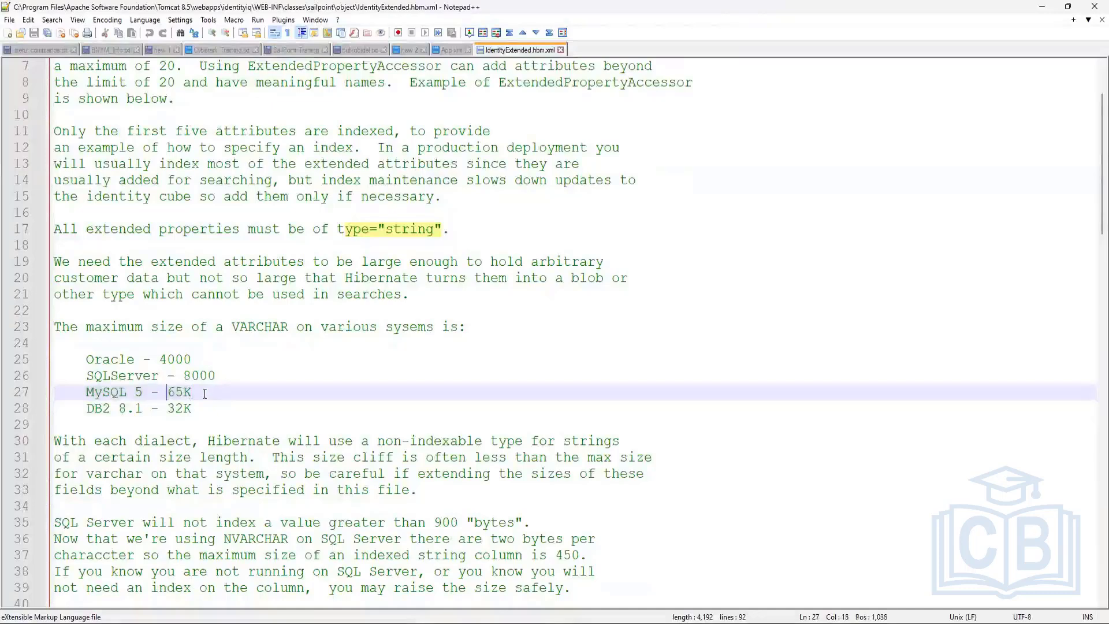
double_click(176, 391)
scroll(272, 389, "down", 1)
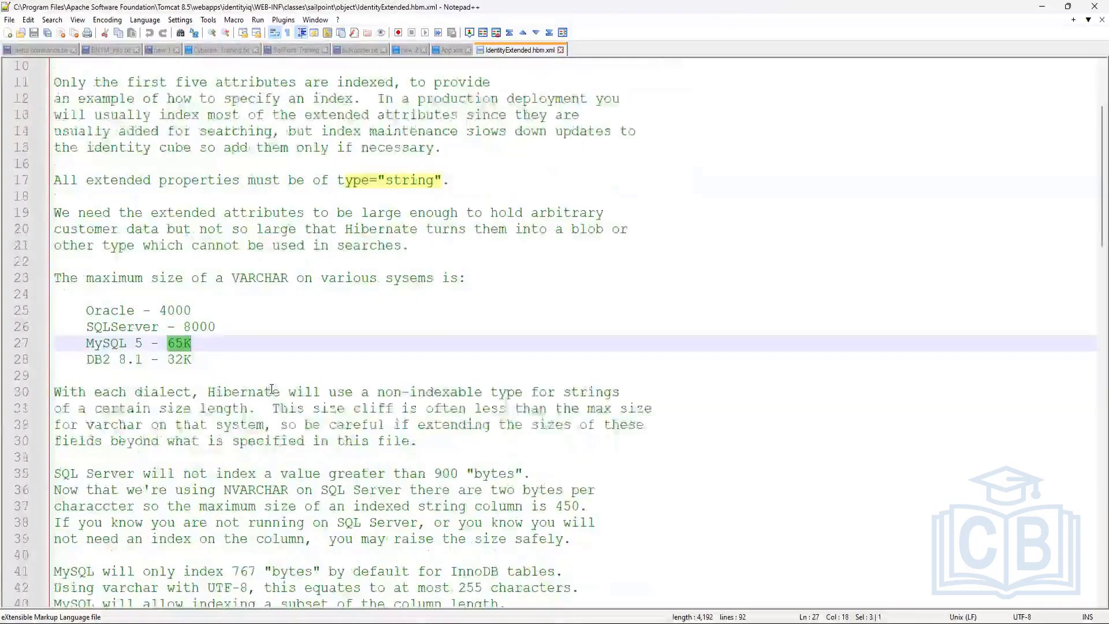
scroll(272, 389, "down", 2)
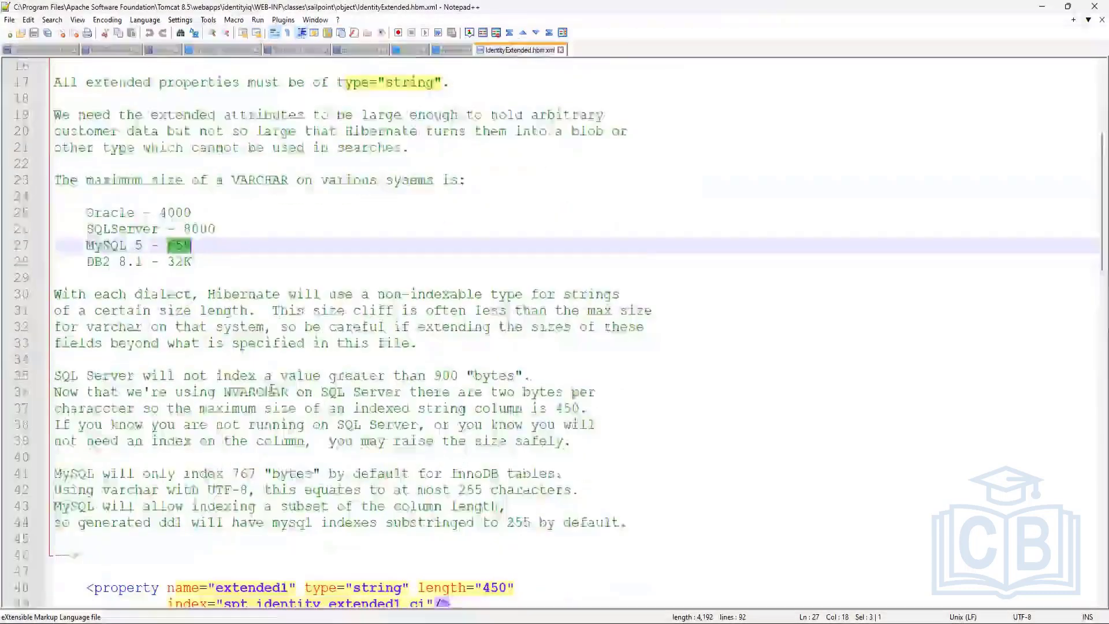
scroll(290, 386, "down", 2)
scroll(290, 385, "down", 3)
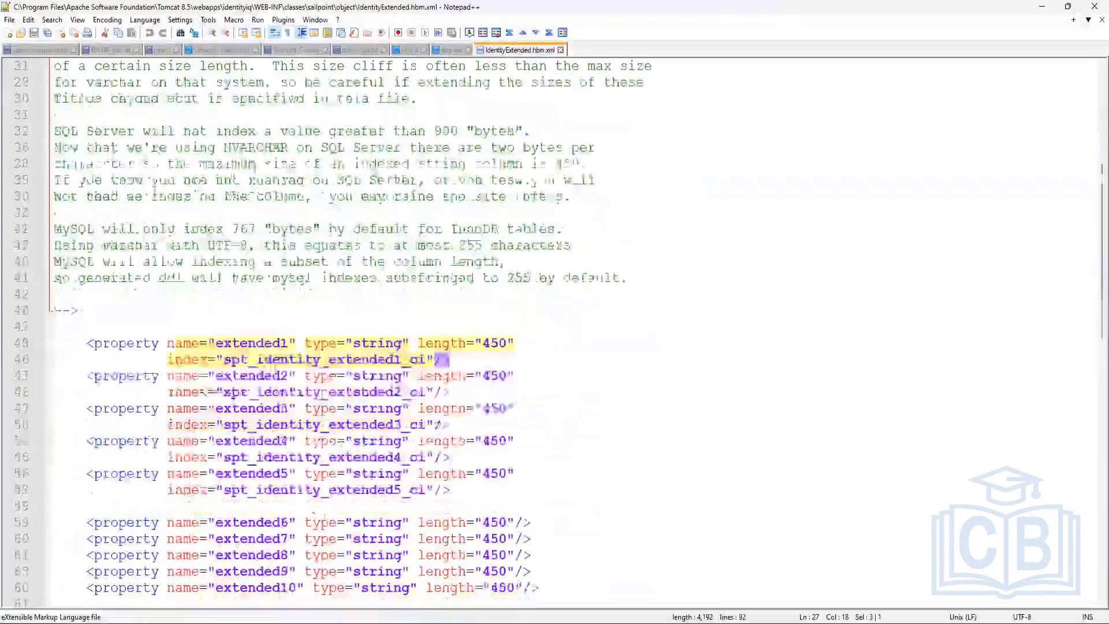
scroll(170, 390, "down", 2)
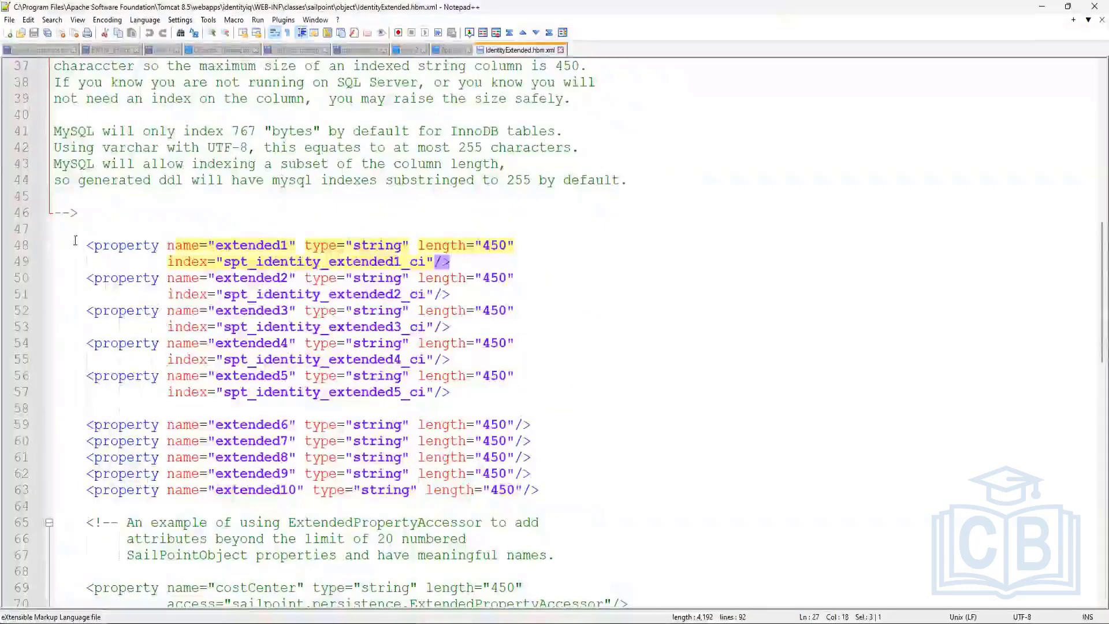
left_click_drag(88, 246, 479, 257)
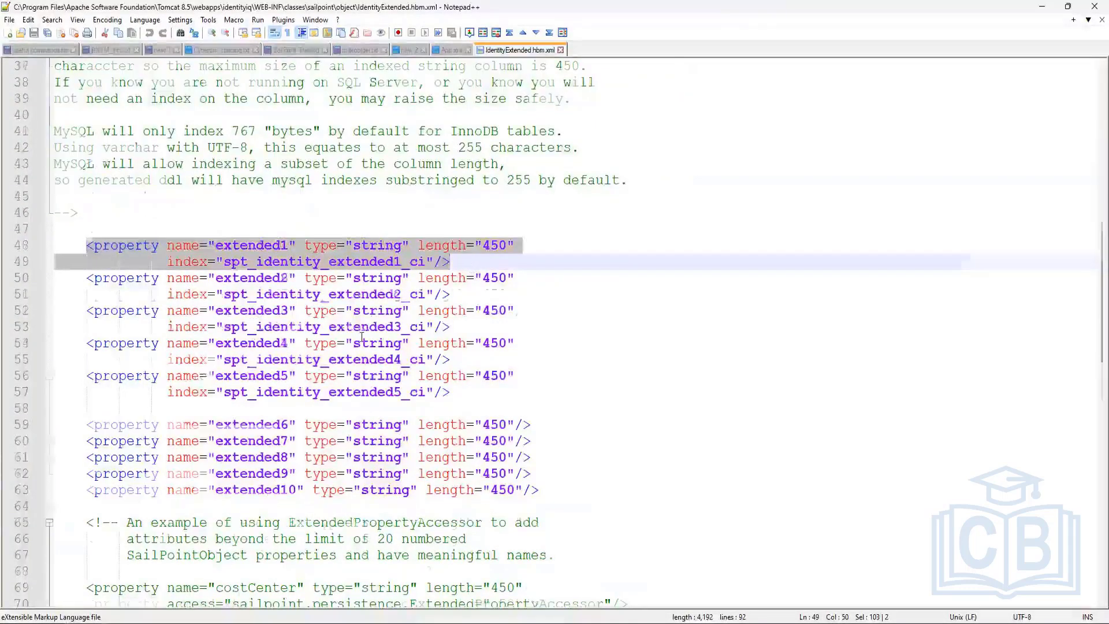
scroll(361, 337, "down", 3)
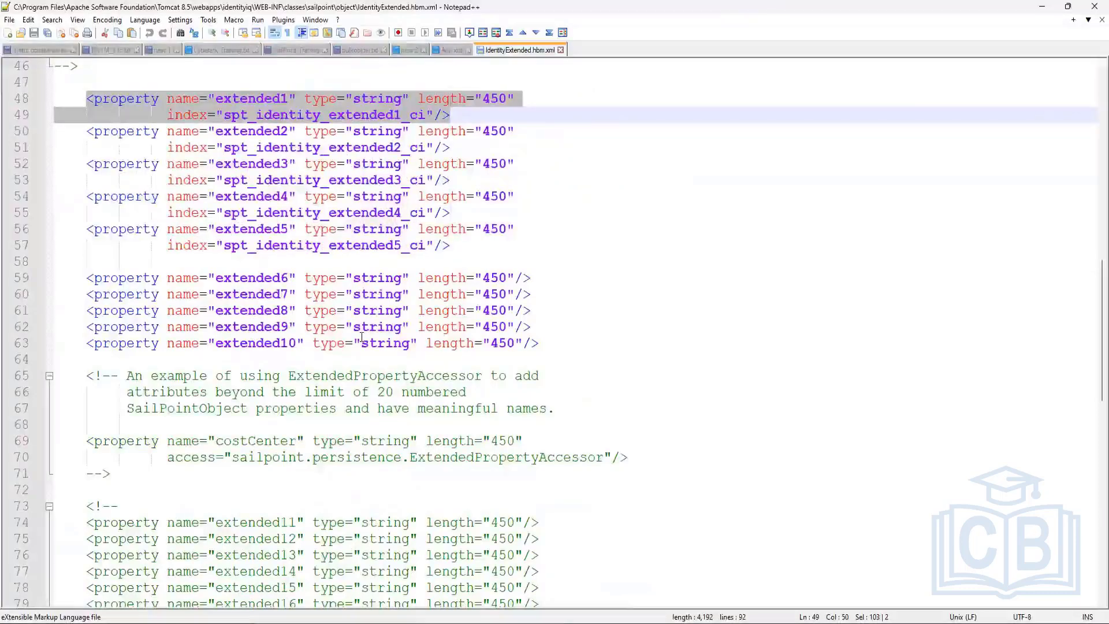
scroll(404, 375, "down", 2)
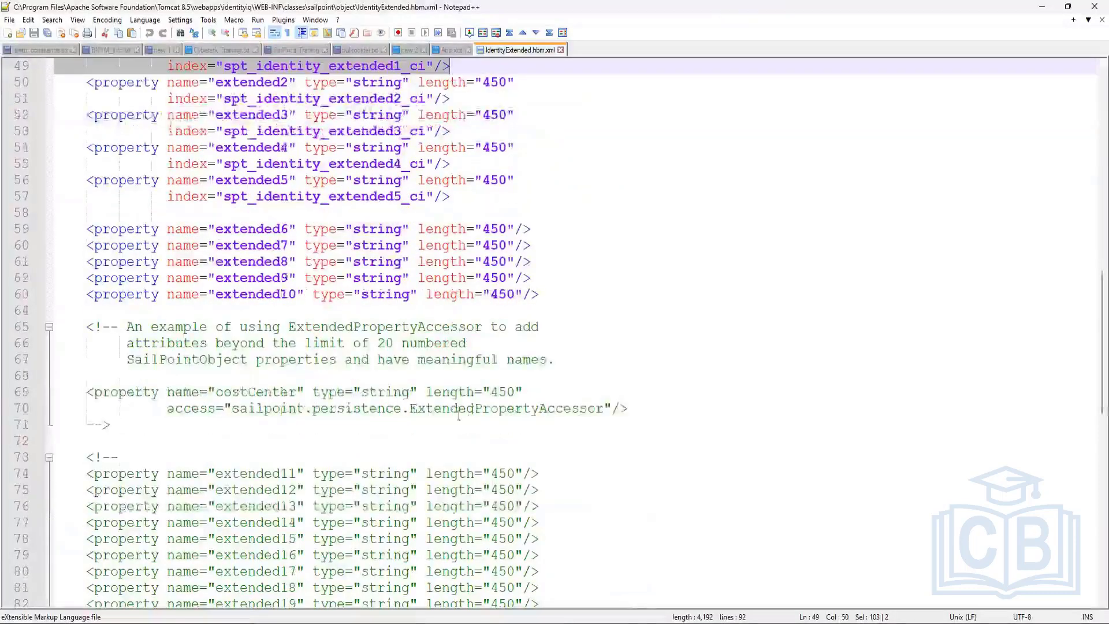
scroll(454, 423, "down", 7)
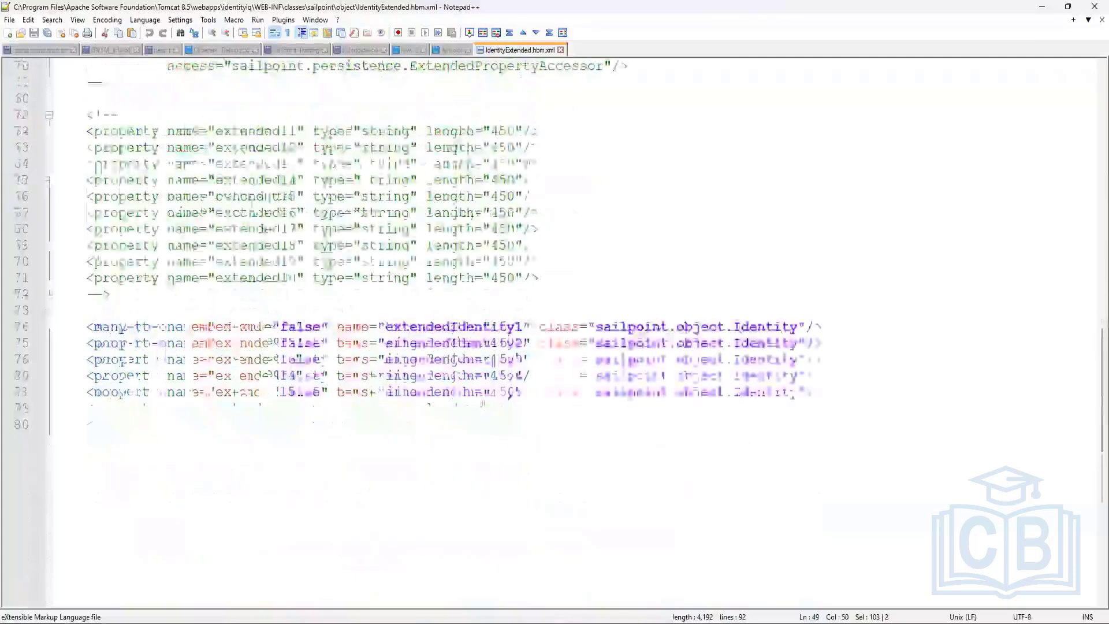
scroll(121, 328, "up", 4)
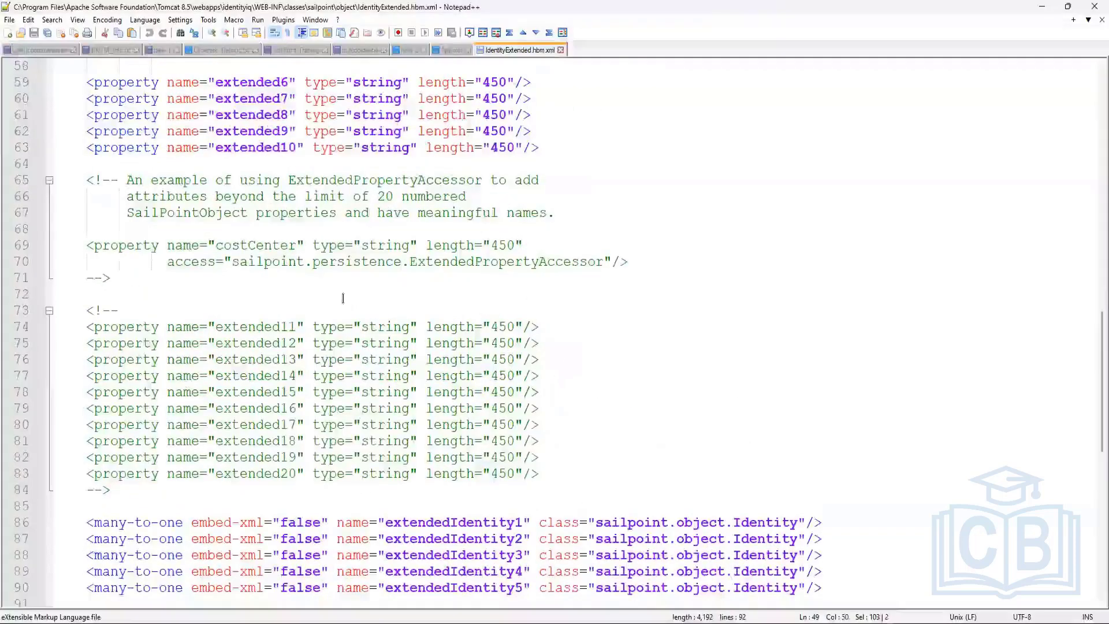
left_click(281, 291)
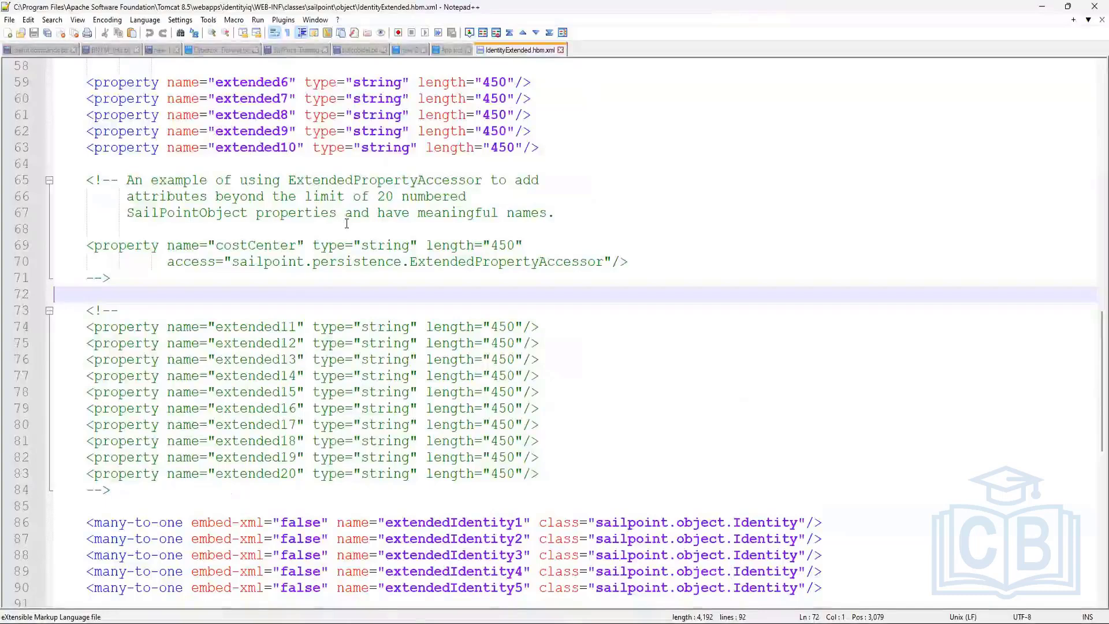
scroll(346, 223, "up", 4)
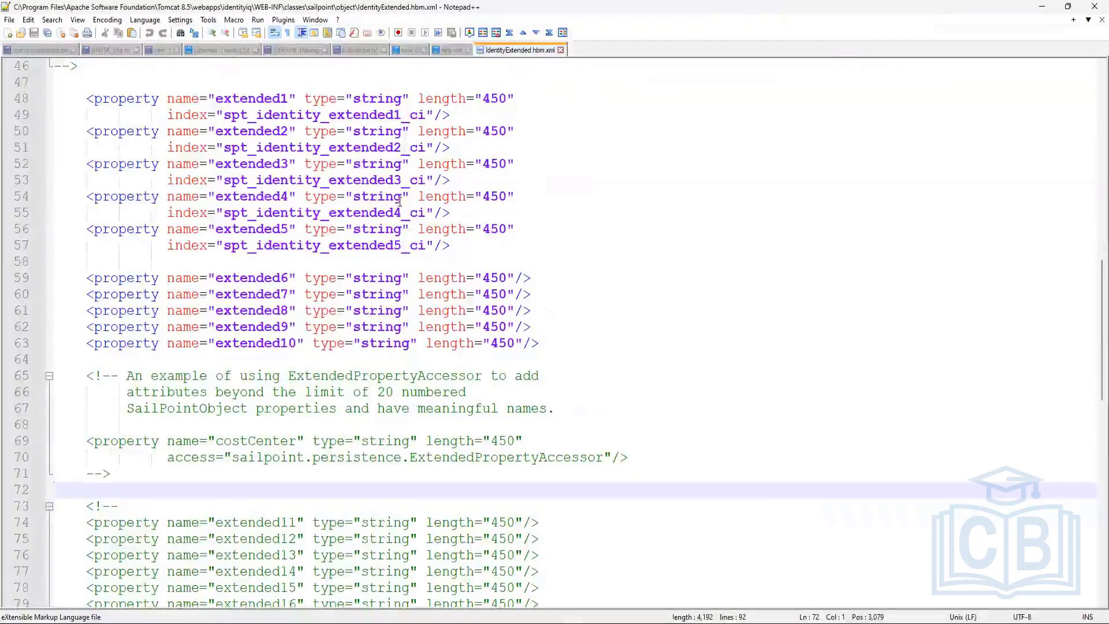
scroll(400, 201, "up", 8)
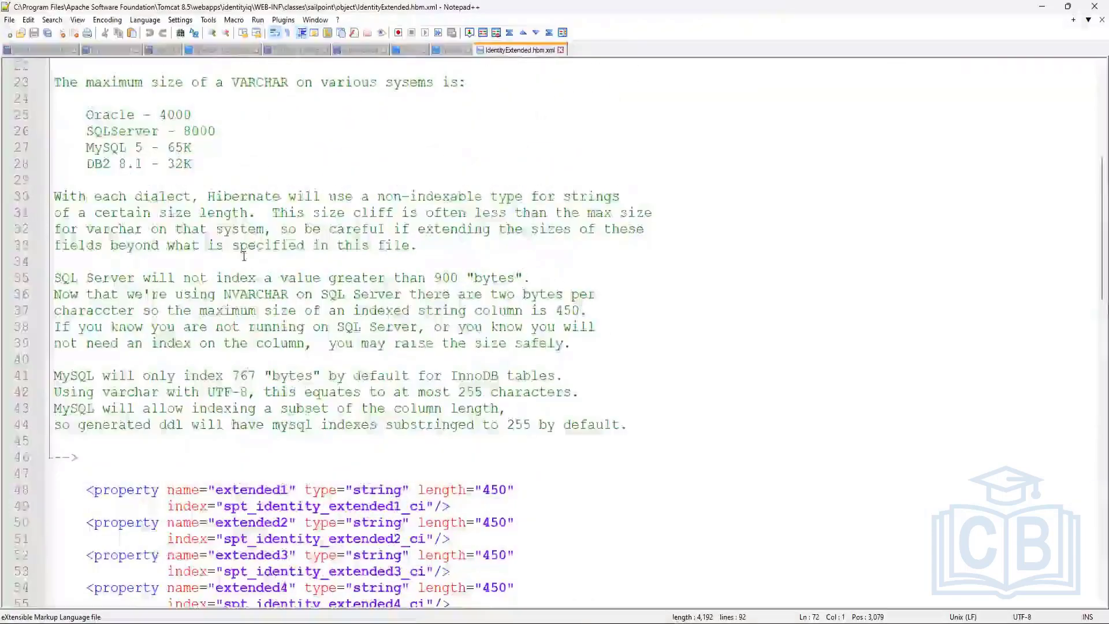
scroll(244, 256, "up", 2)
scroll(243, 256, "down", 5)
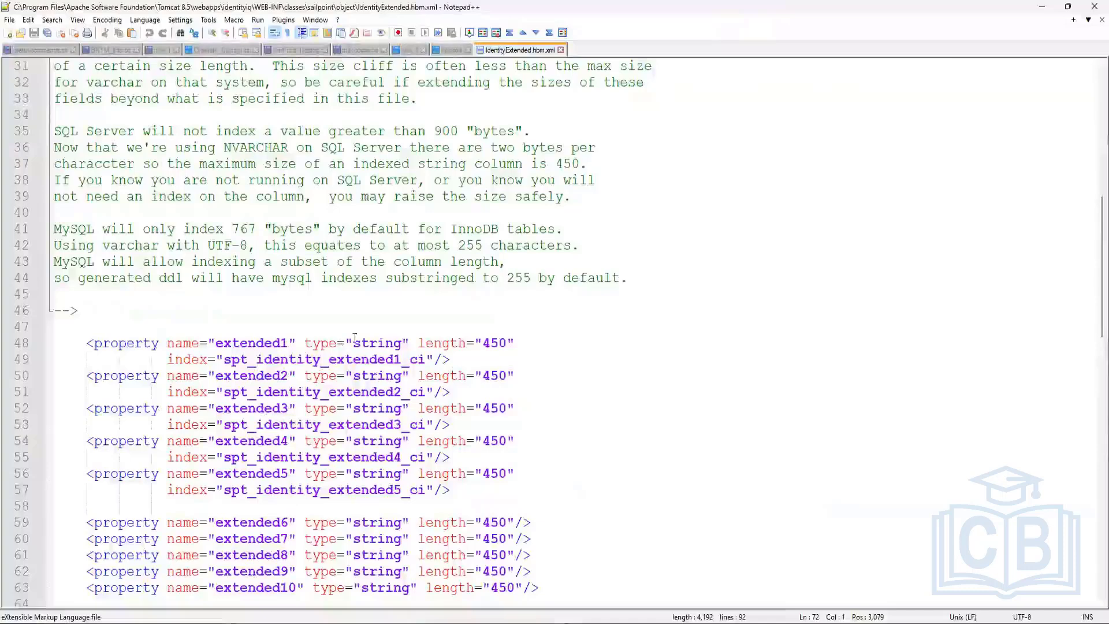
double_click(254, 343)
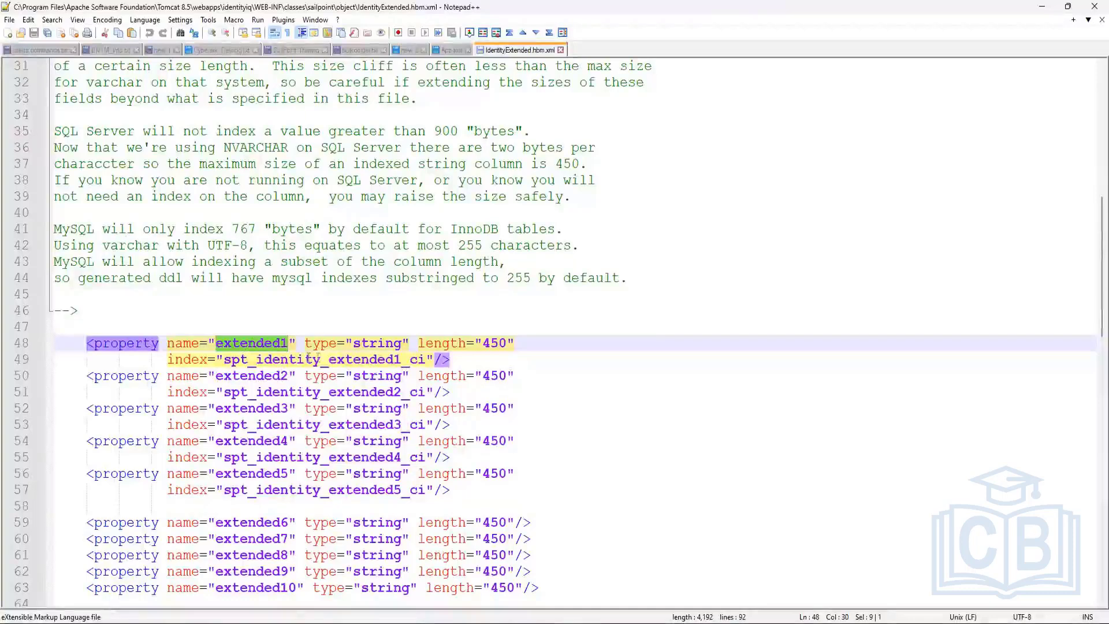
left_click(304, 343)
left_click_drag(305, 343, 403, 340)
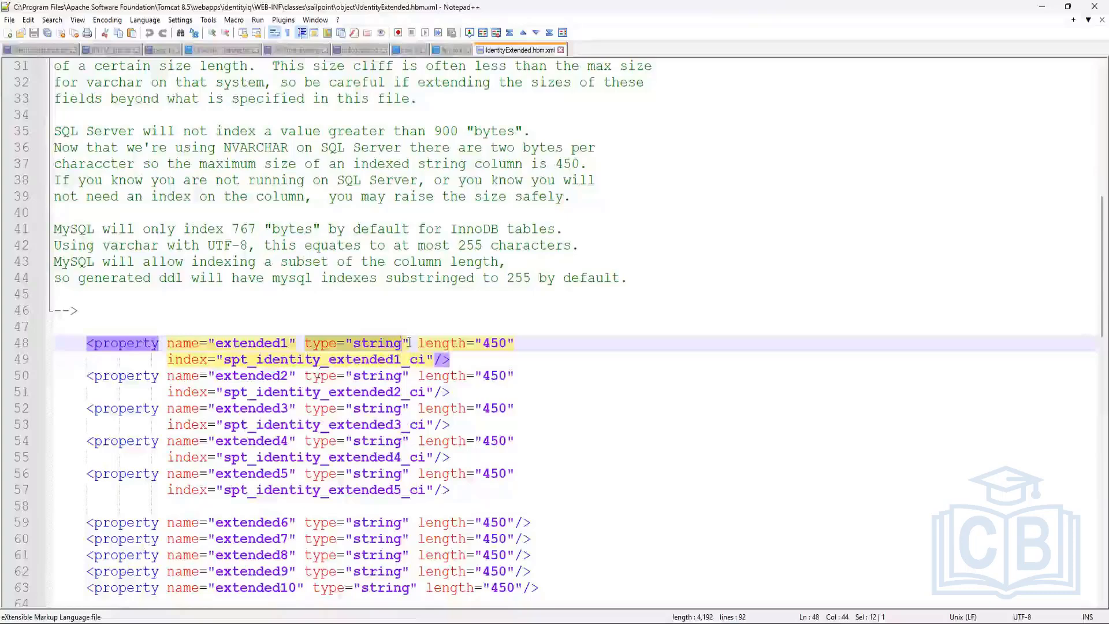
scroll(408, 342, "up", 5)
scroll(409, 343, "up", 5)
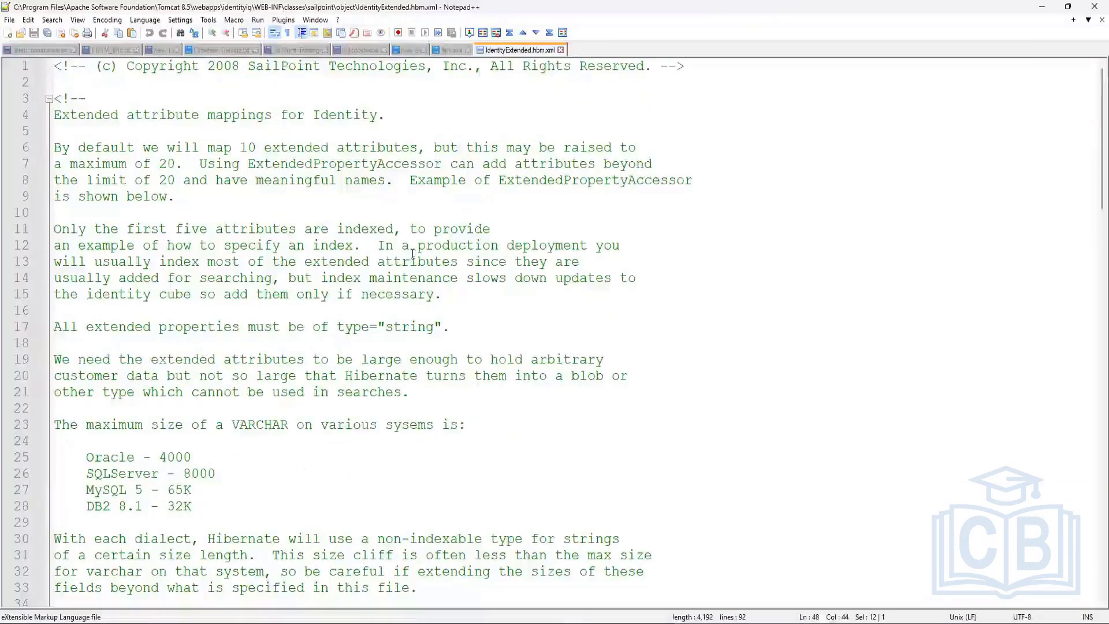
Step: Highlight ExtendedPropertyAccessor on line 8 and the line 70 access attribute in IdentityExtended.hbm.xml
left_click(183, 181)
left_click(271, 180)
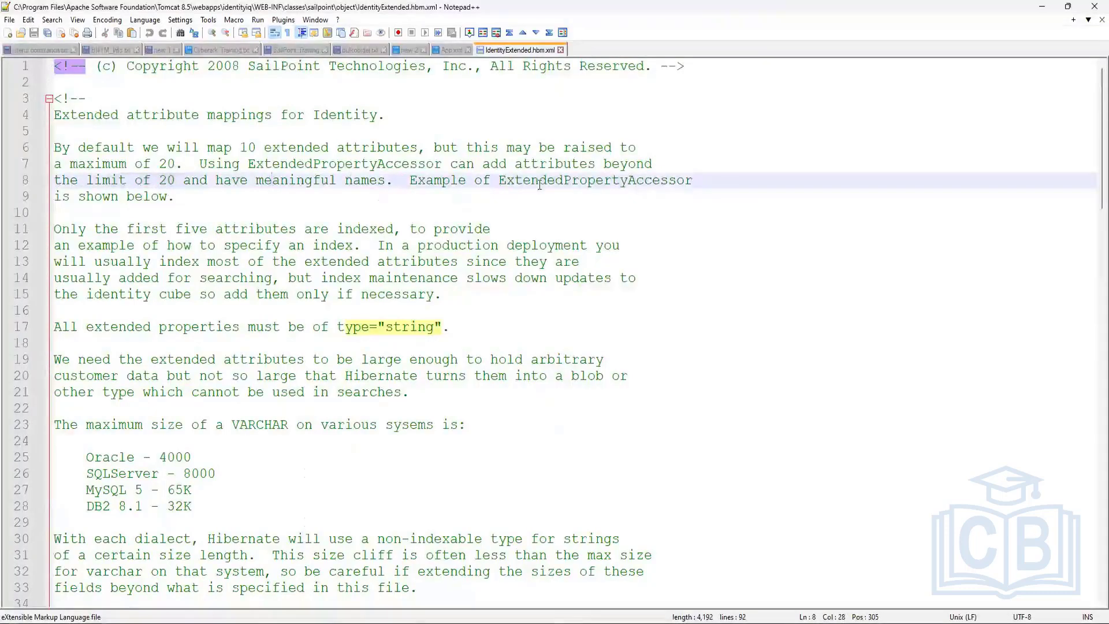
left_click_drag(498, 180, 700, 180)
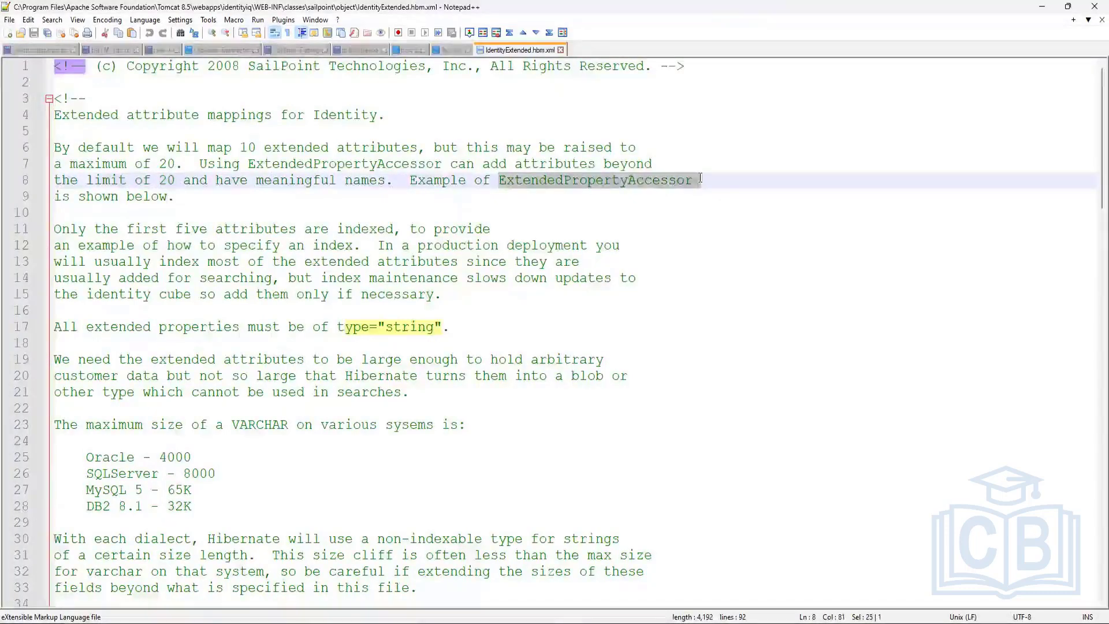
scroll(586, 413, "down", 13)
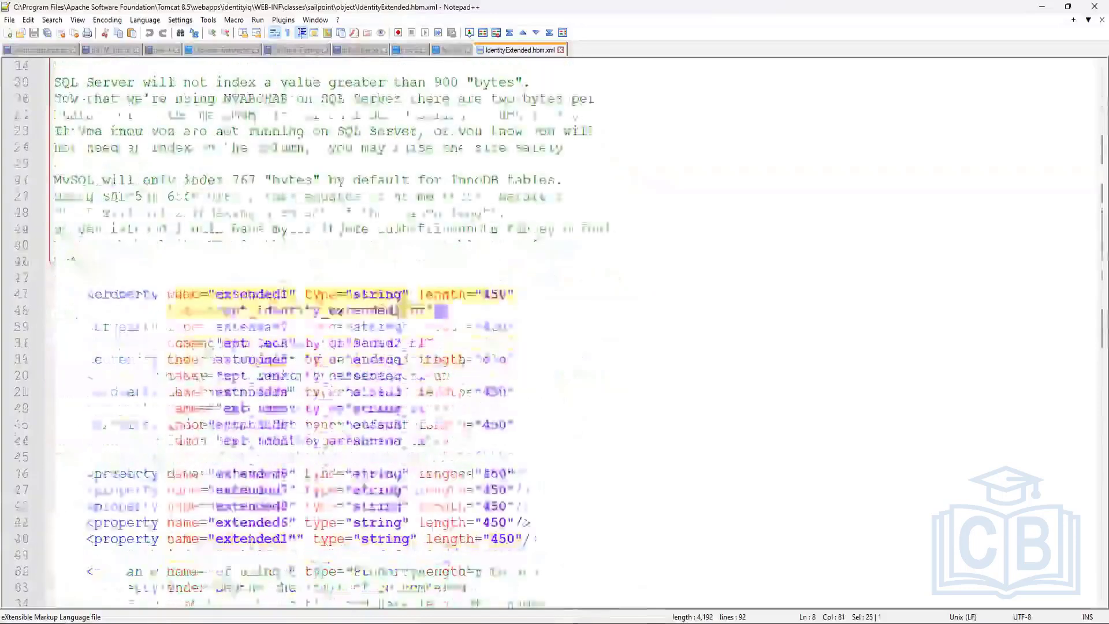
scroll(585, 413, "down", 1)
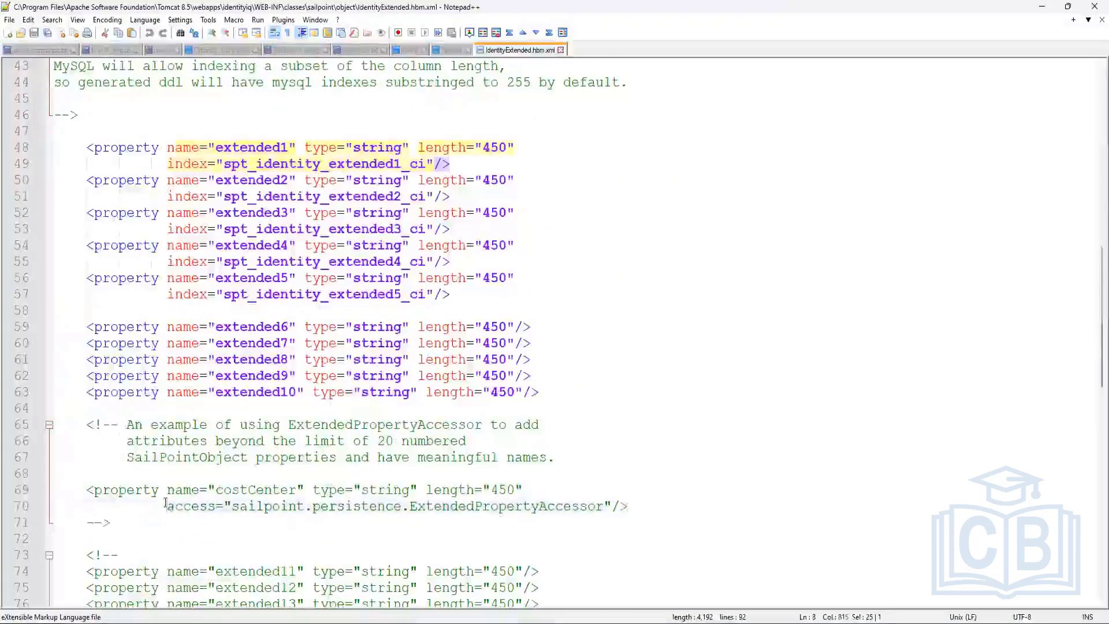
left_click_drag(167, 506, 272, 506)
left_click_drag(346, 501, 604, 506)
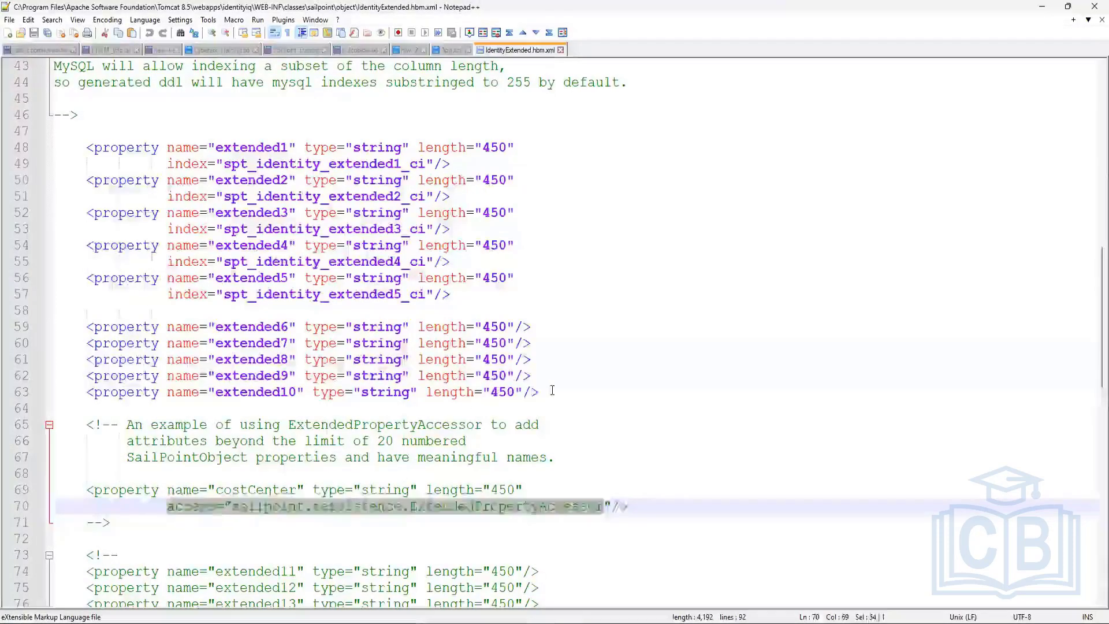
Step: Highlight the property elements on lines 51–63, then show the open File Explorer windows
left_click_drag(539, 392, 110, 165)
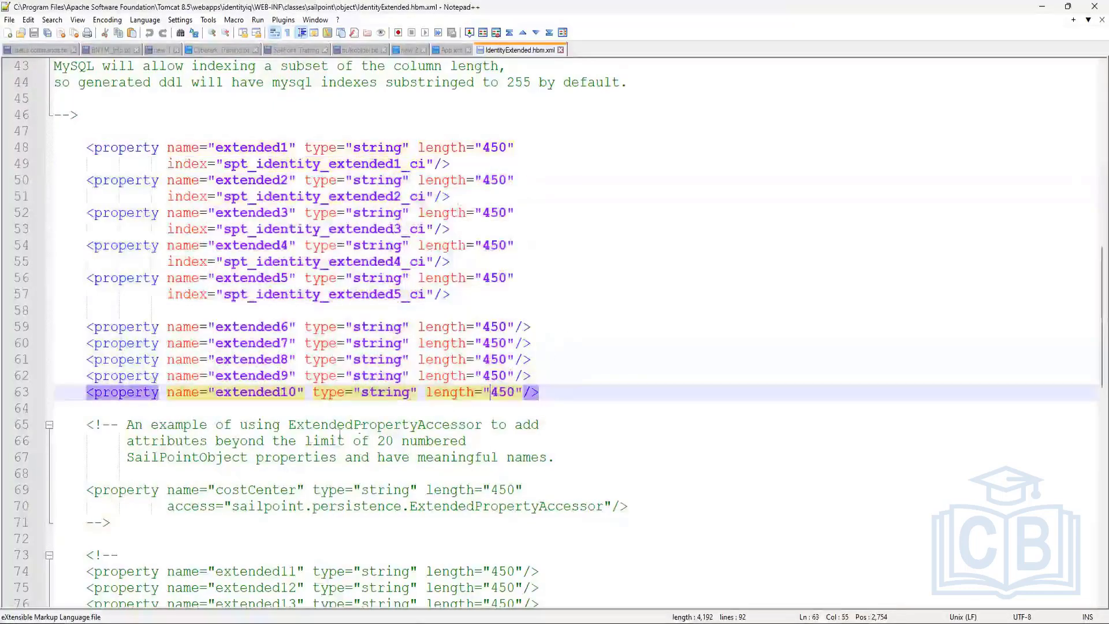
key("Right")
left_click_drag(173, 510, 586, 507)
left_click(725, 519)
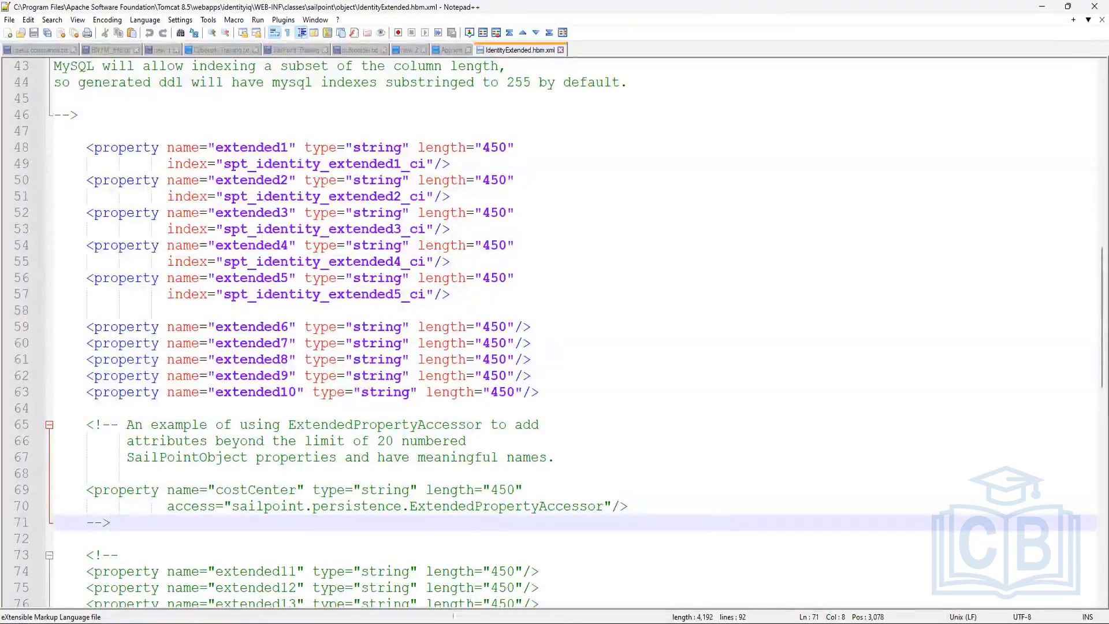
left_click(494, 622)
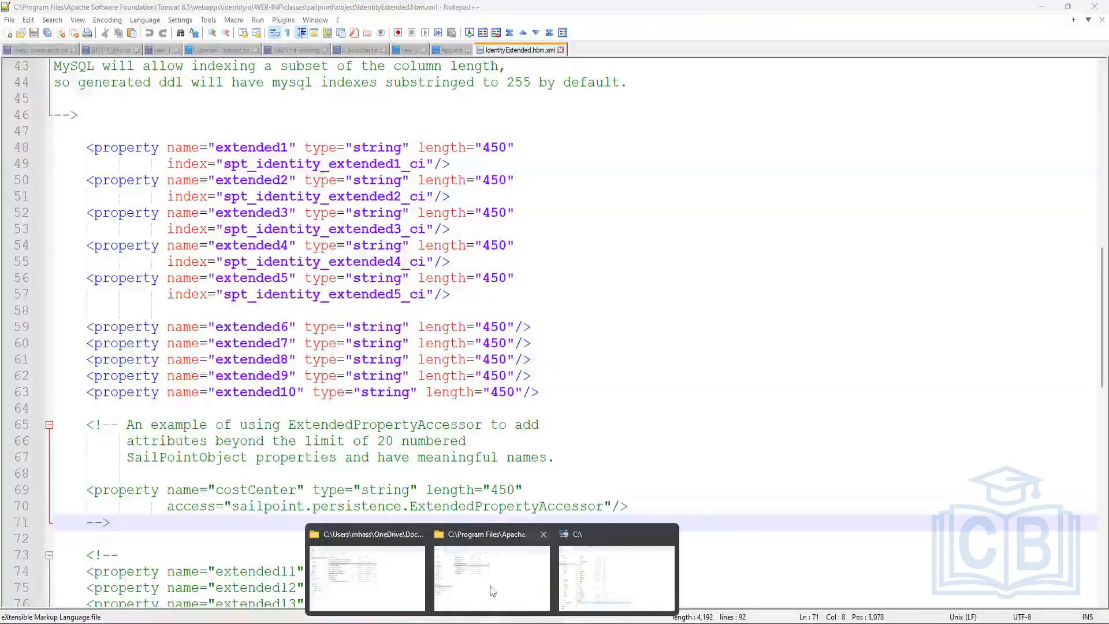
Step: Open ManagedAttributeExtended.hbm.xml in Notepad++ from the object folder and select the extended1 property block
left_click(520, 573)
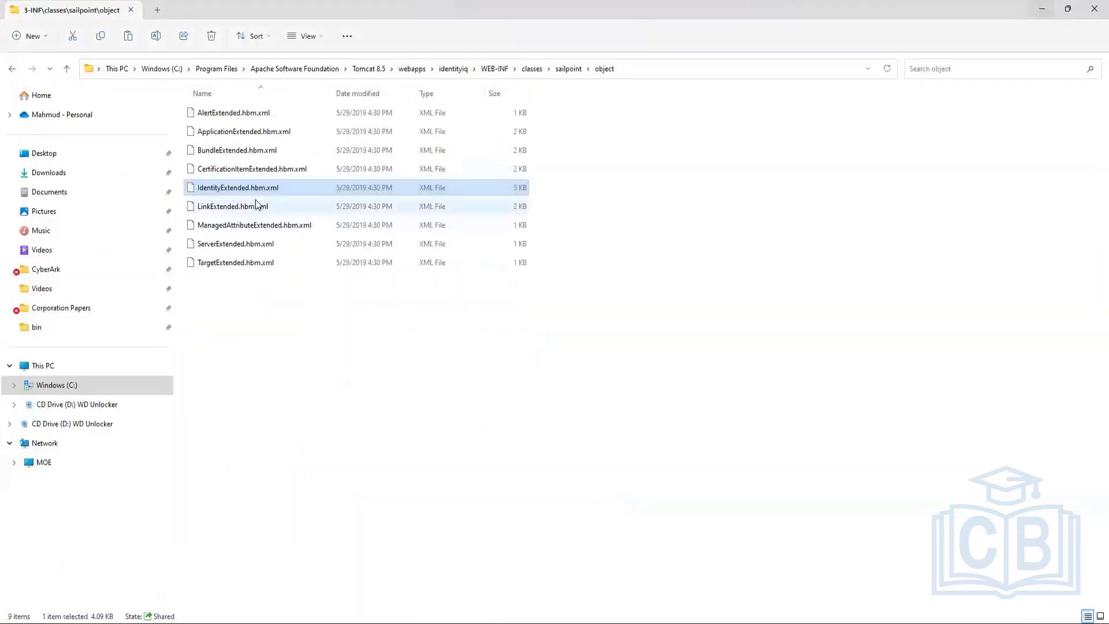
right_click(226, 224)
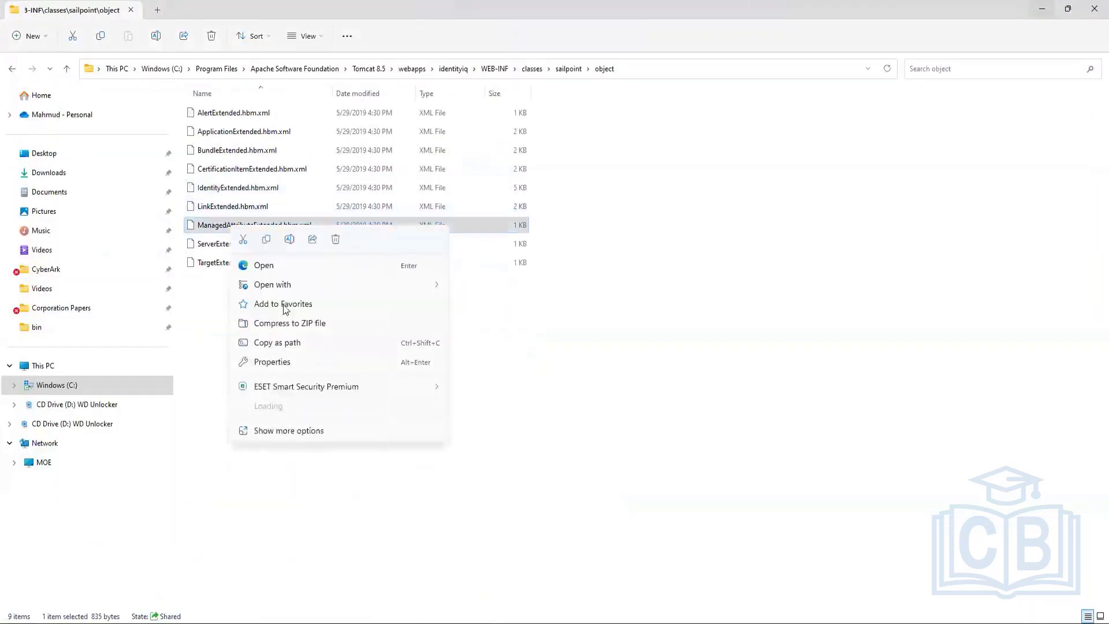
mouse_move(314, 286)
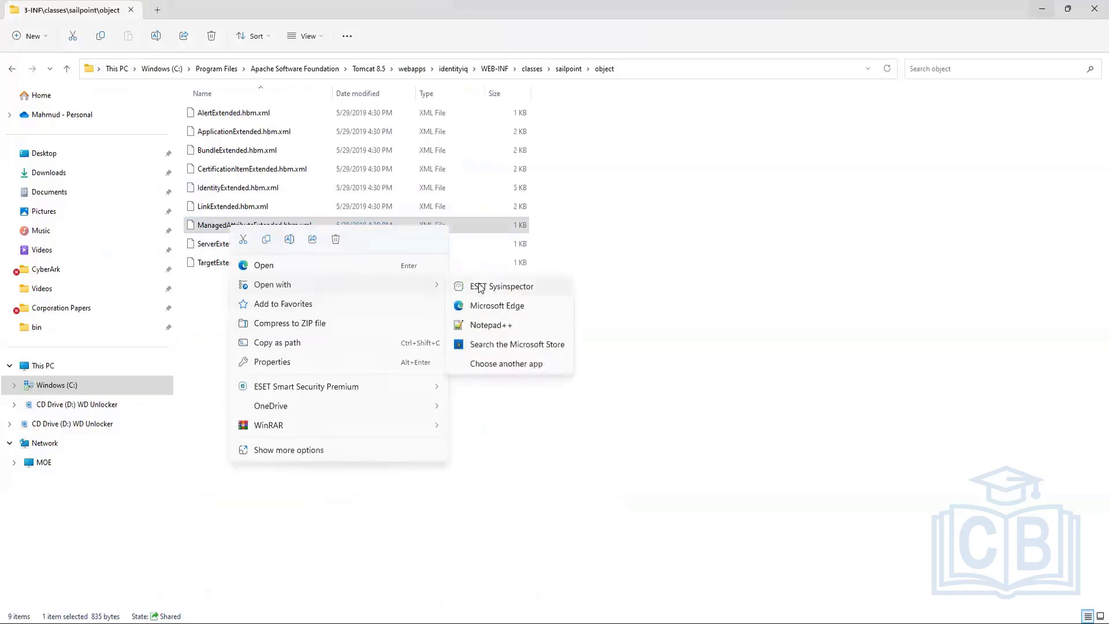
left_click(494, 327)
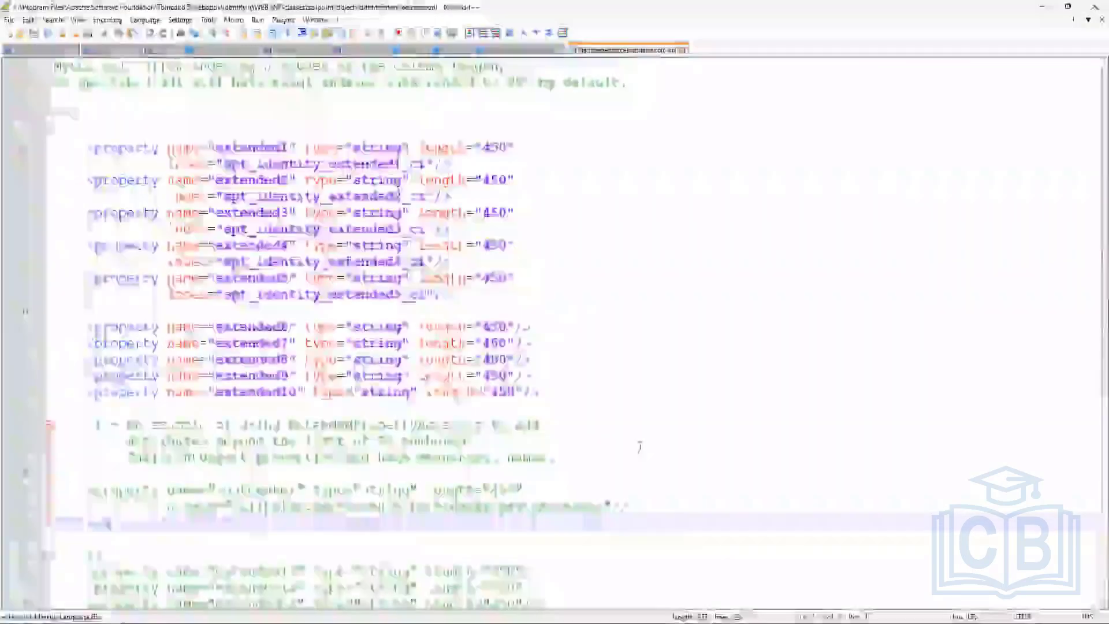
left_click_drag(86, 196, 525, 206)
key("ctrl+c")
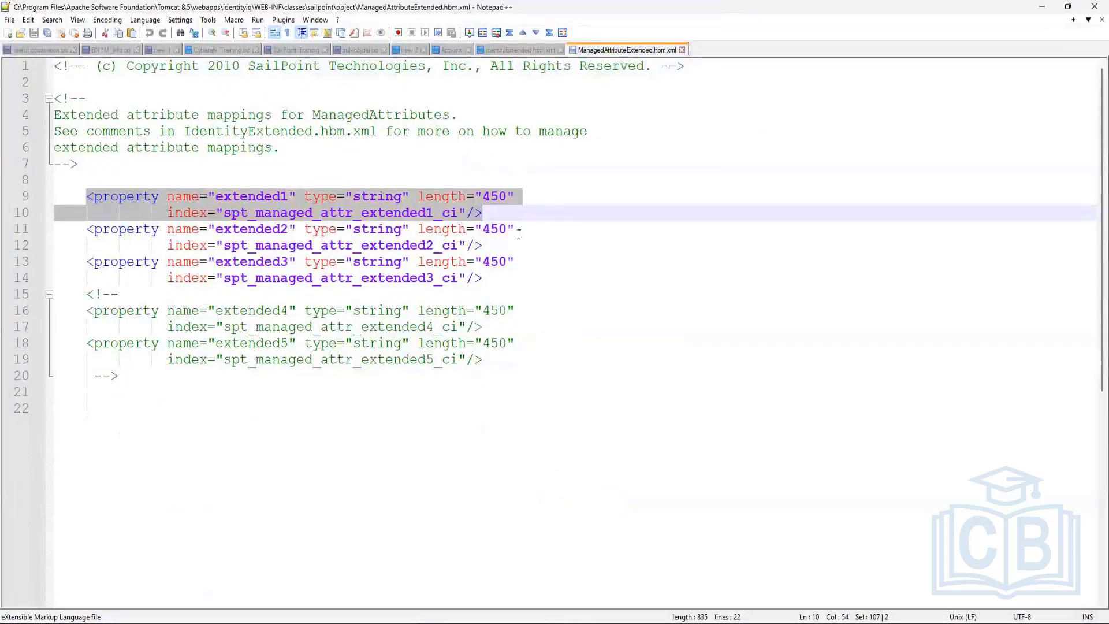
Step: Paste the extended1 property after extended3 and rename the copy to privilagedEntitlement
left_click(484, 276)
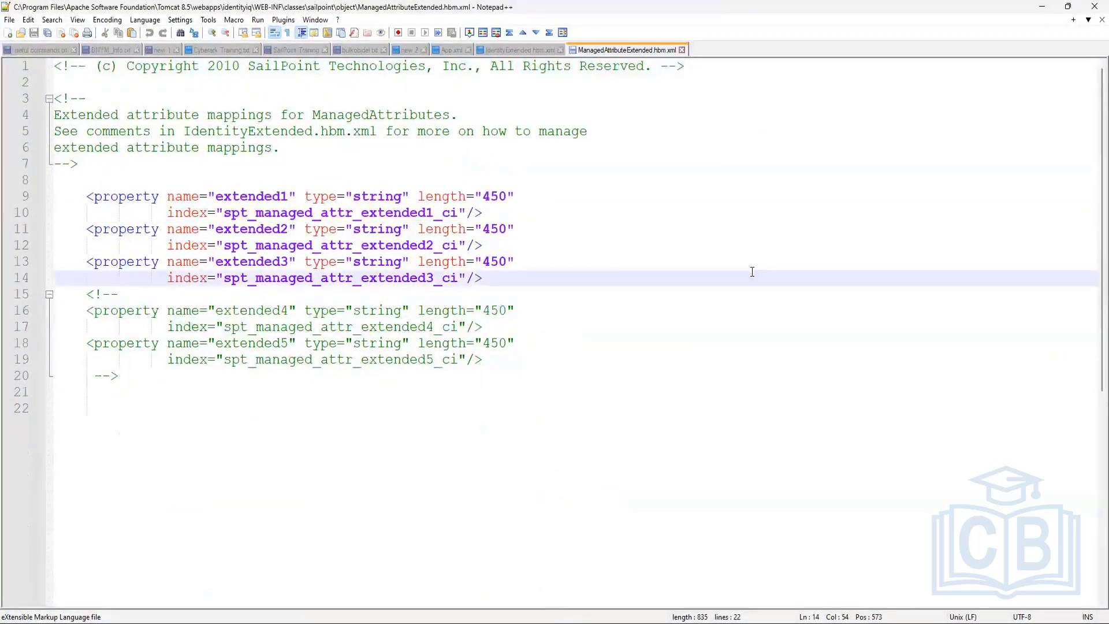
key("Return")
key("Return")
key("Return")
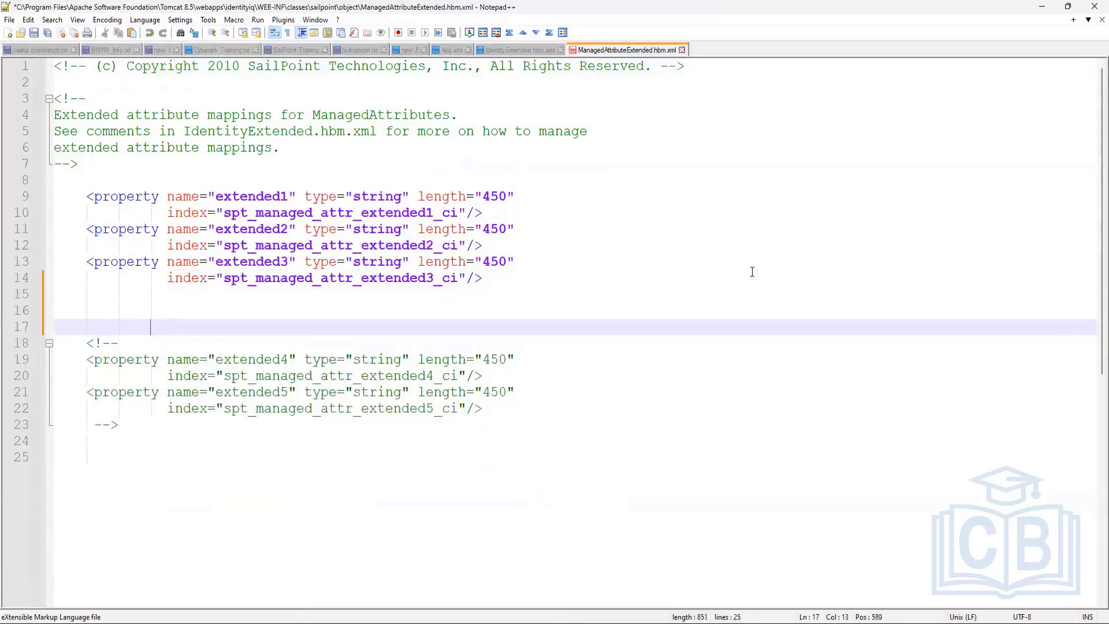
key("BackSpace")
key("BackSpace")
key("ctrl+v")
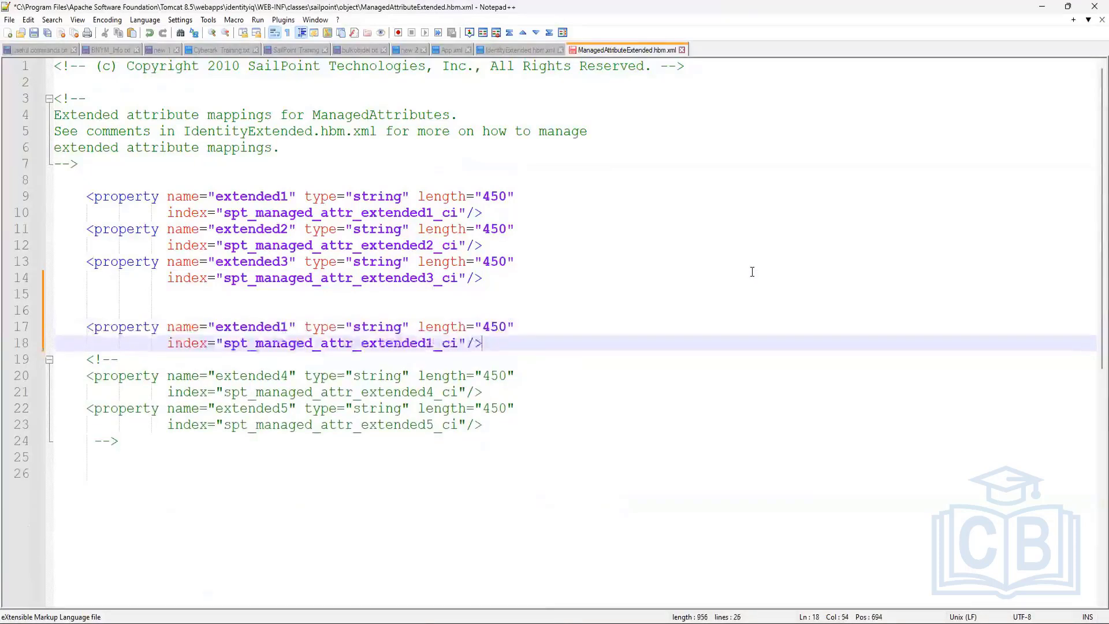
double_click(243, 326)
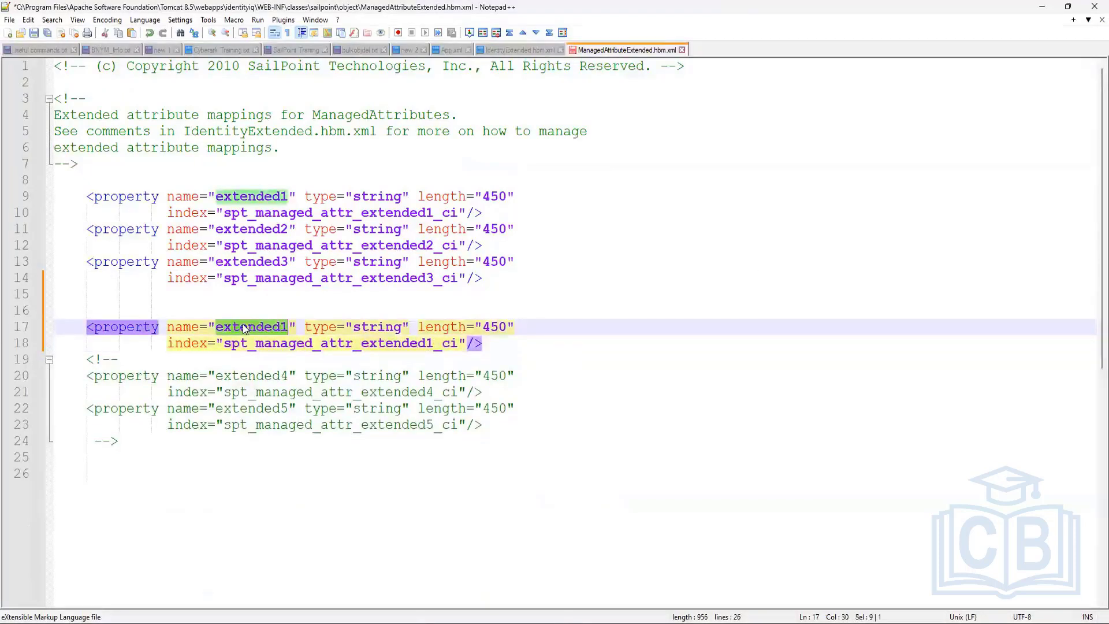
key("BackSpace")
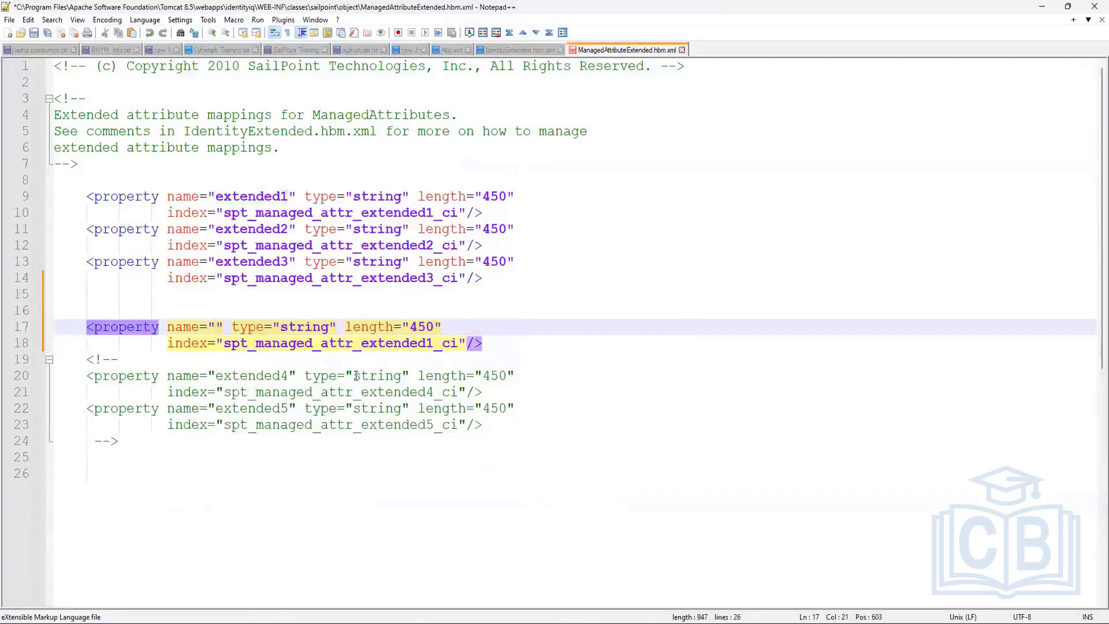
type("privilage")
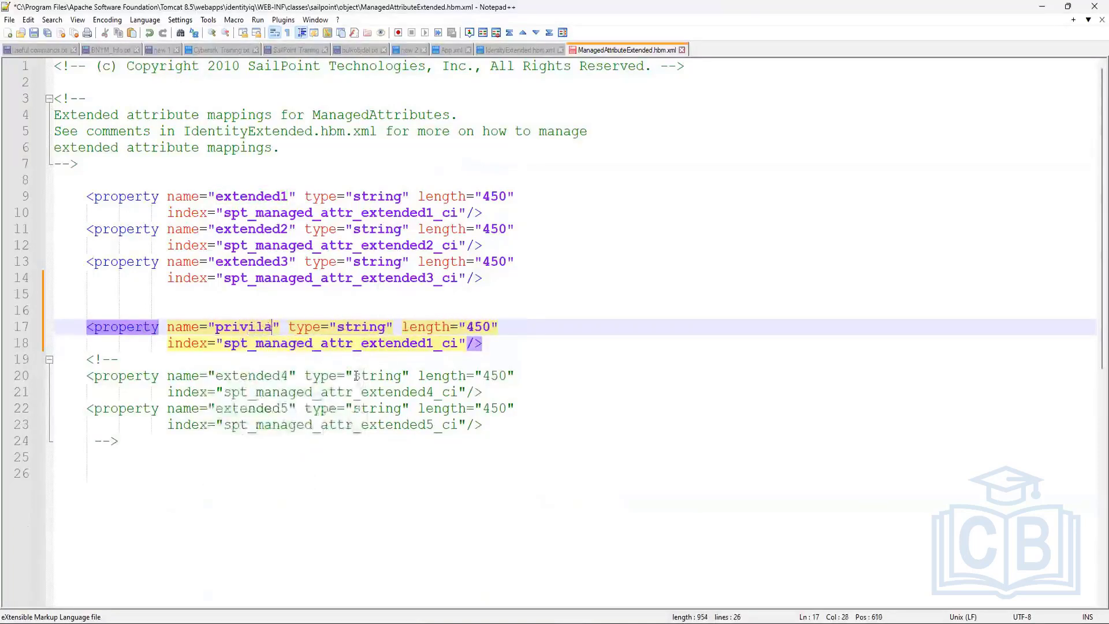
type("d")
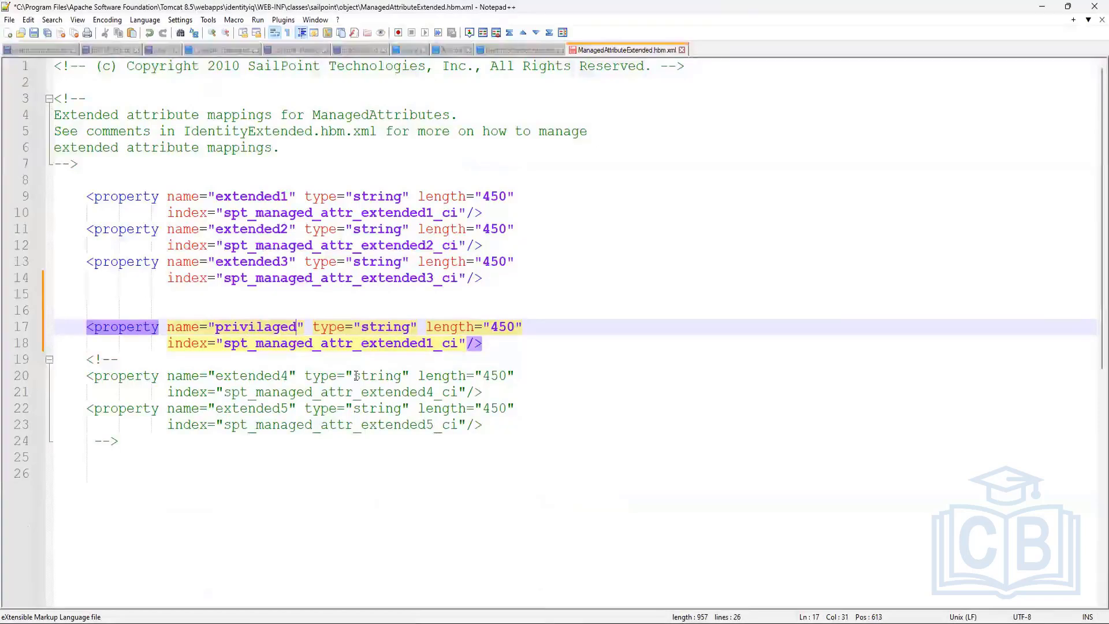
type("Entitlement")
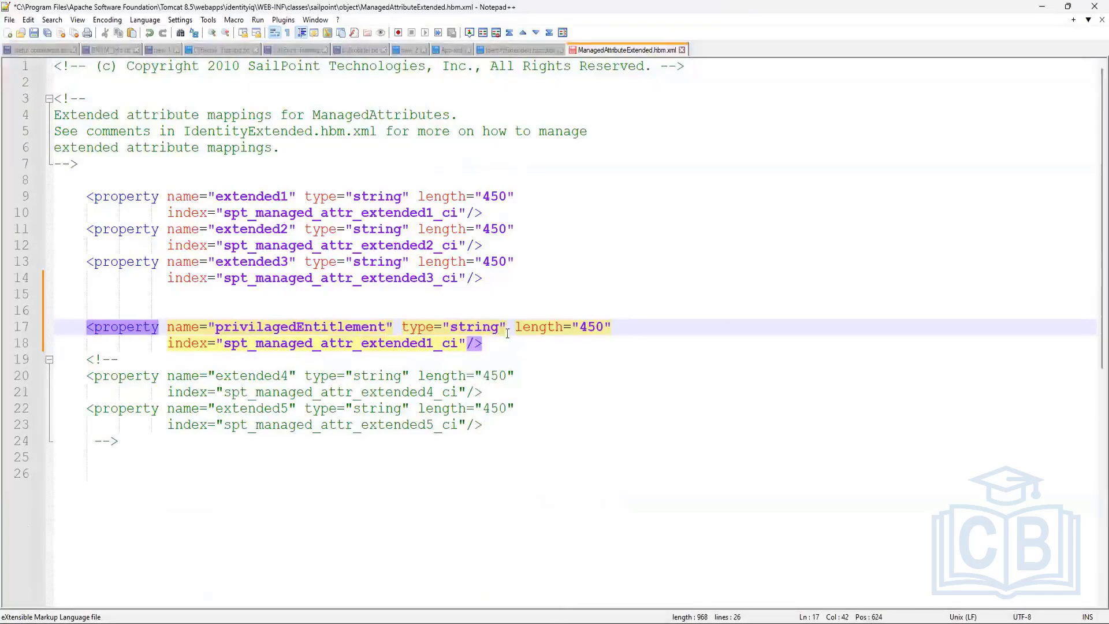
Step: Review the new property's length 450 and index attributes, then select privilagedEntitlement to copy
left_click_drag(515, 328, 601, 328)
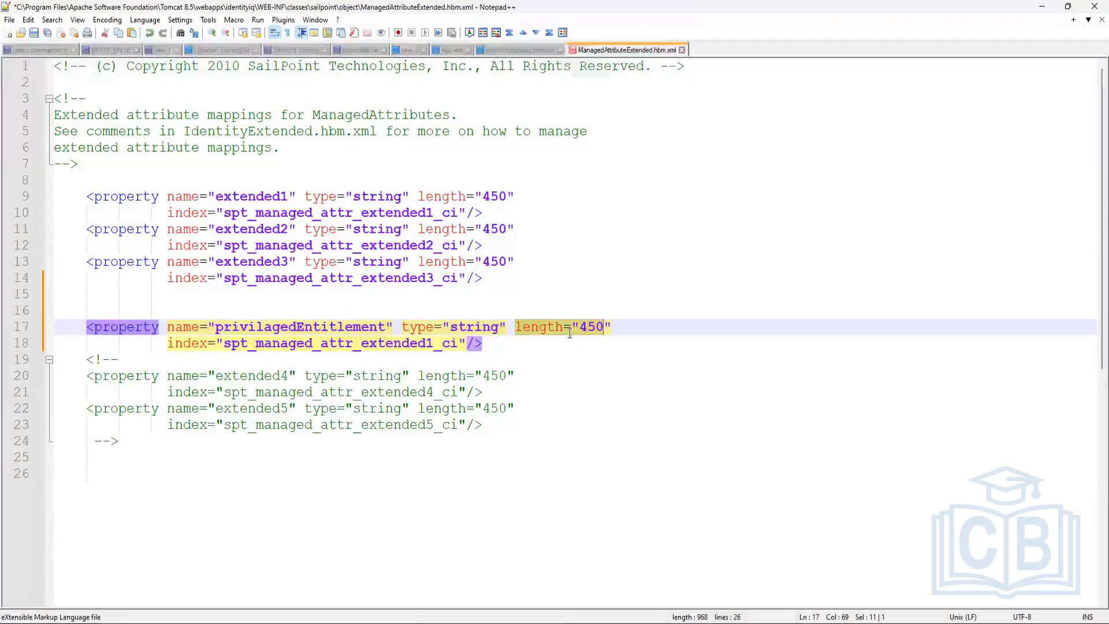
left_click_drag(170, 339, 467, 342)
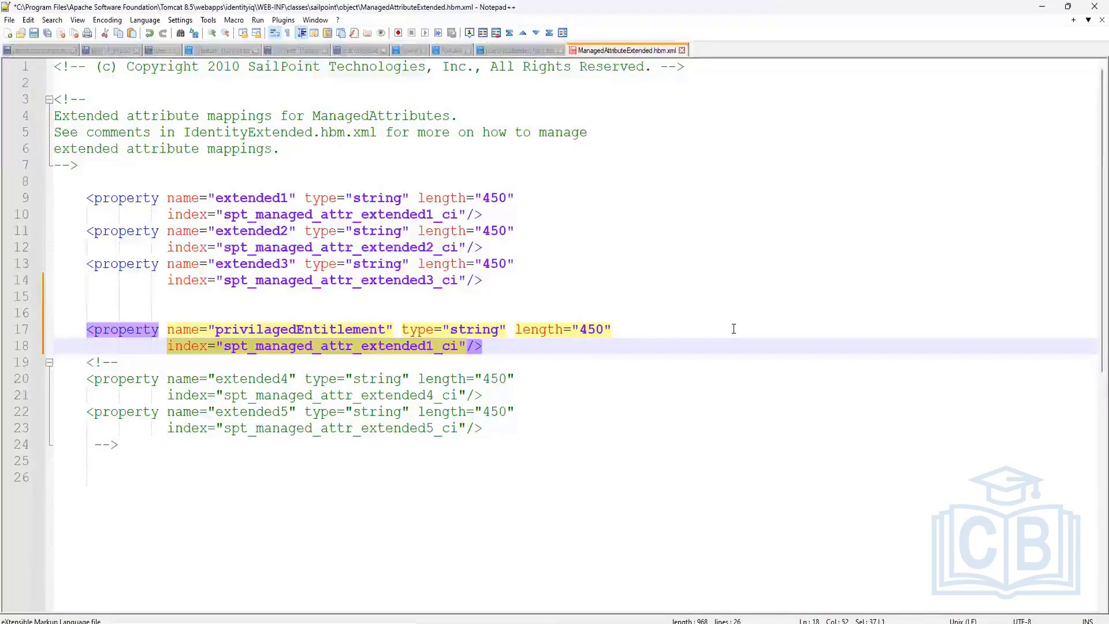
left_click(329, 330)
double_click(329, 331)
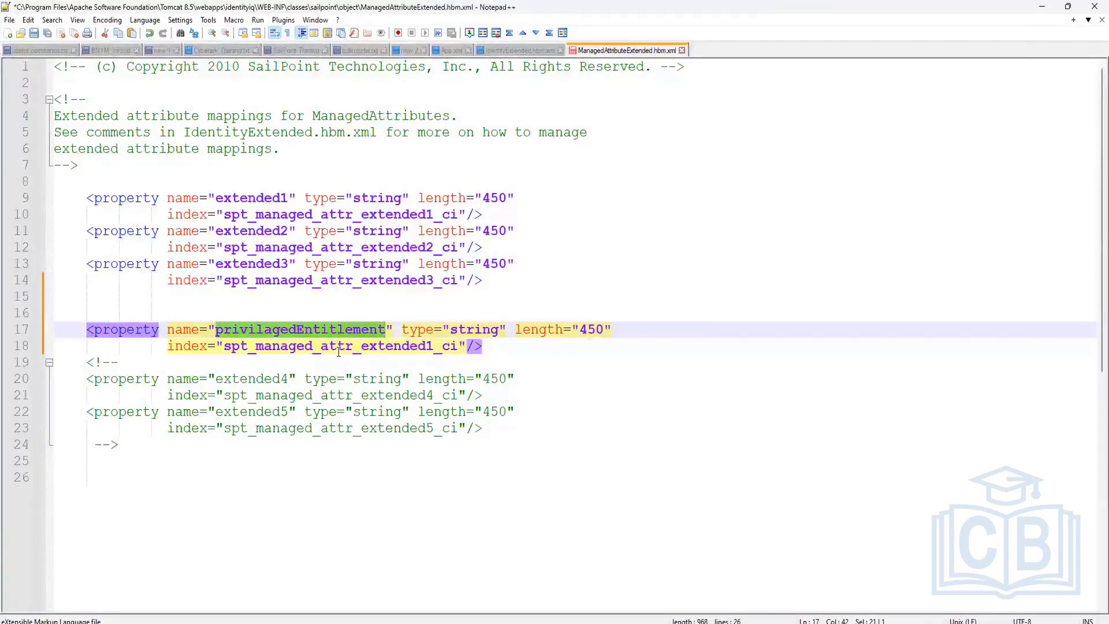
left_click_drag(167, 346, 305, 346)
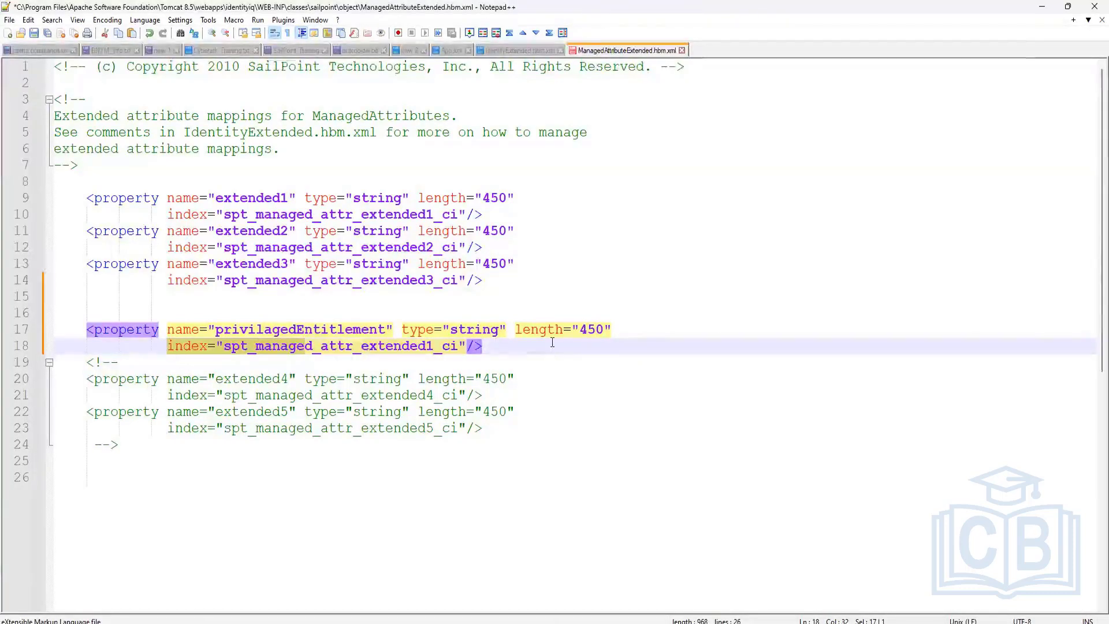
left_click(464, 364)
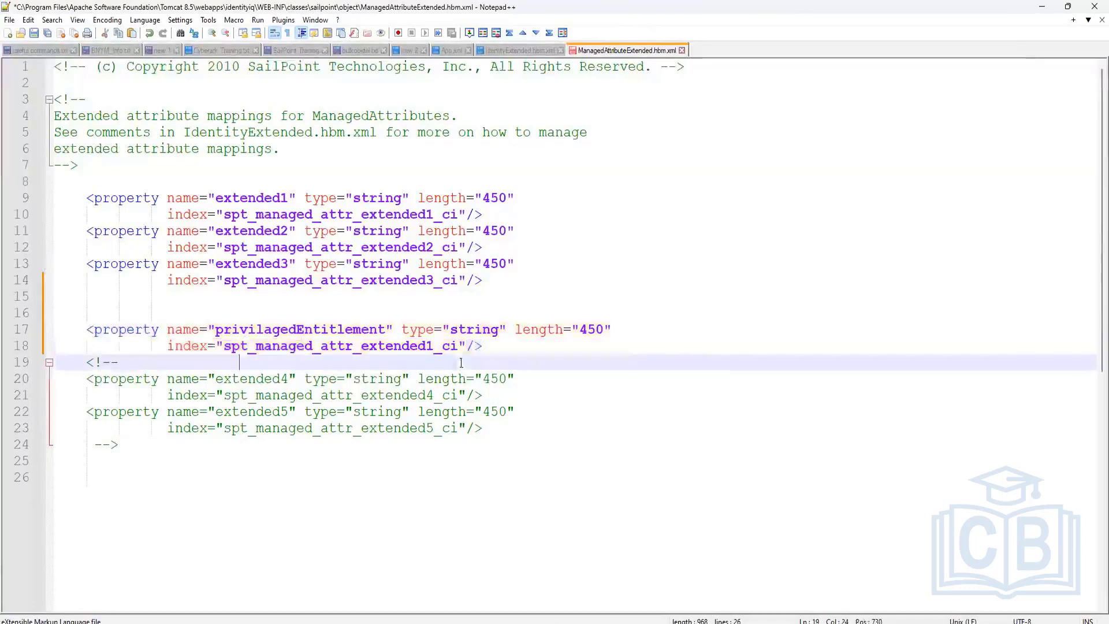
double_click(355, 330)
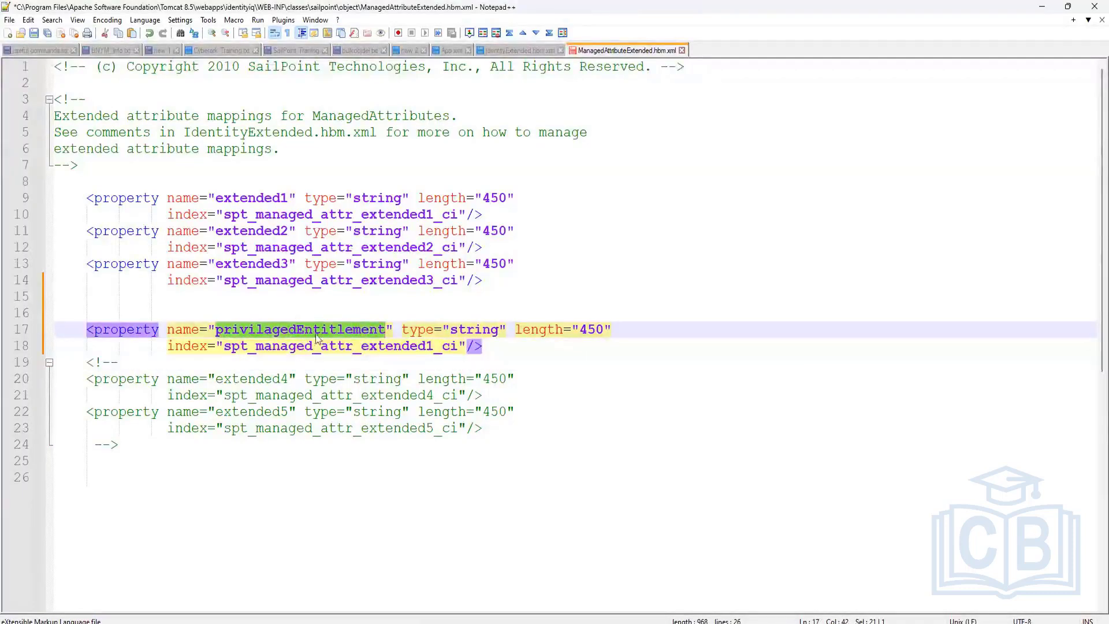
Step: Change the new property's index to spt_managed_attr_privilagedEntitlement_ci and add a line below
double_click(382, 346)
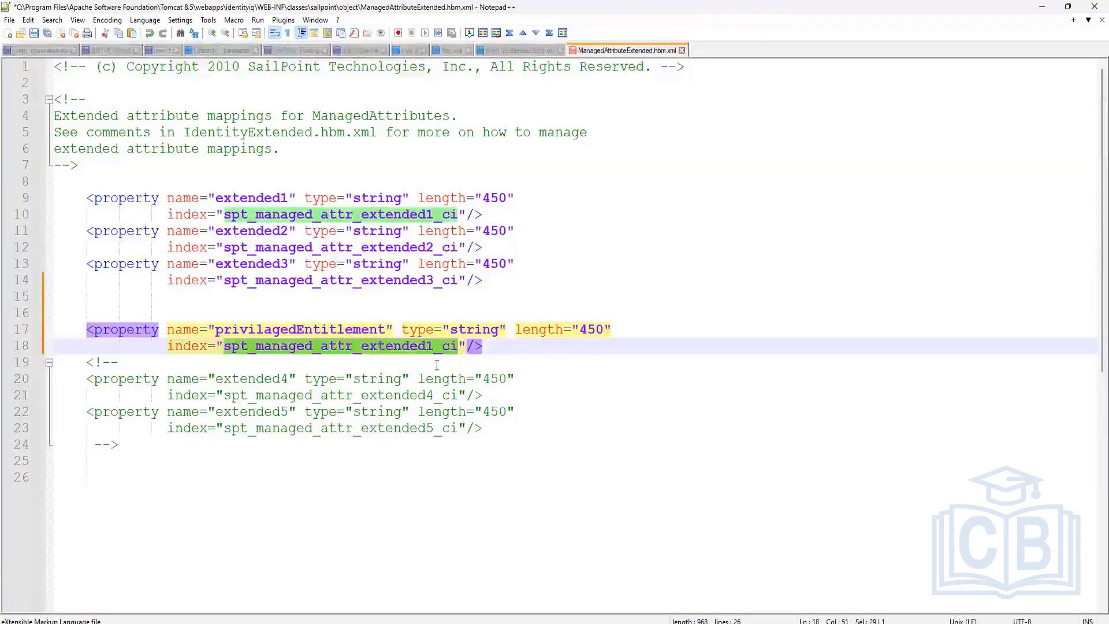
left_click_drag(433, 346, 357, 347)
type("_privilagedEntitlement")
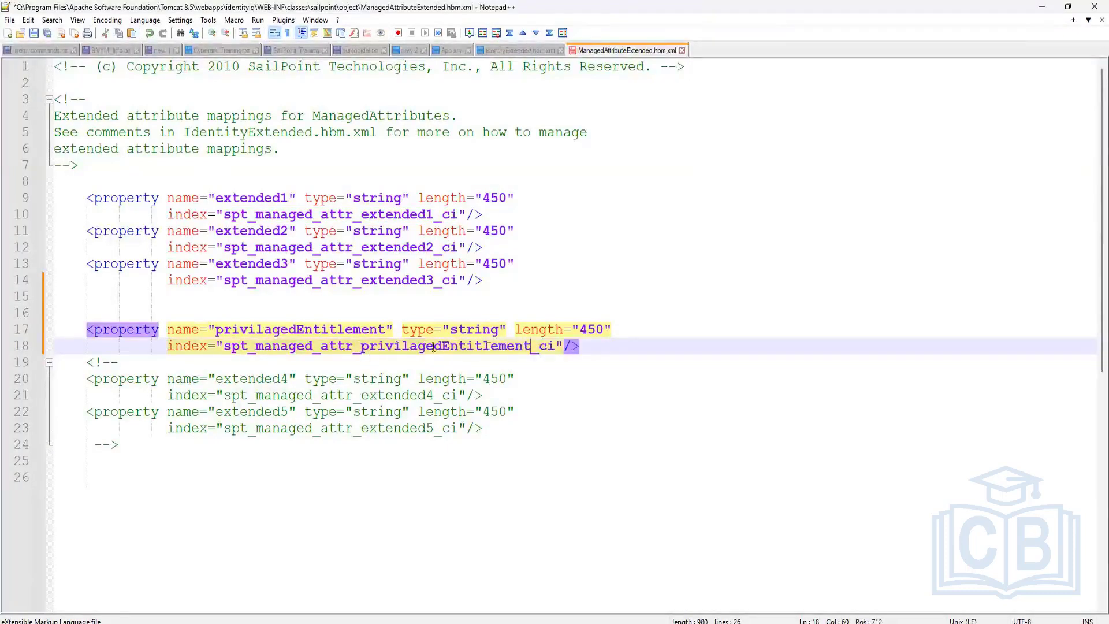
key("Return")
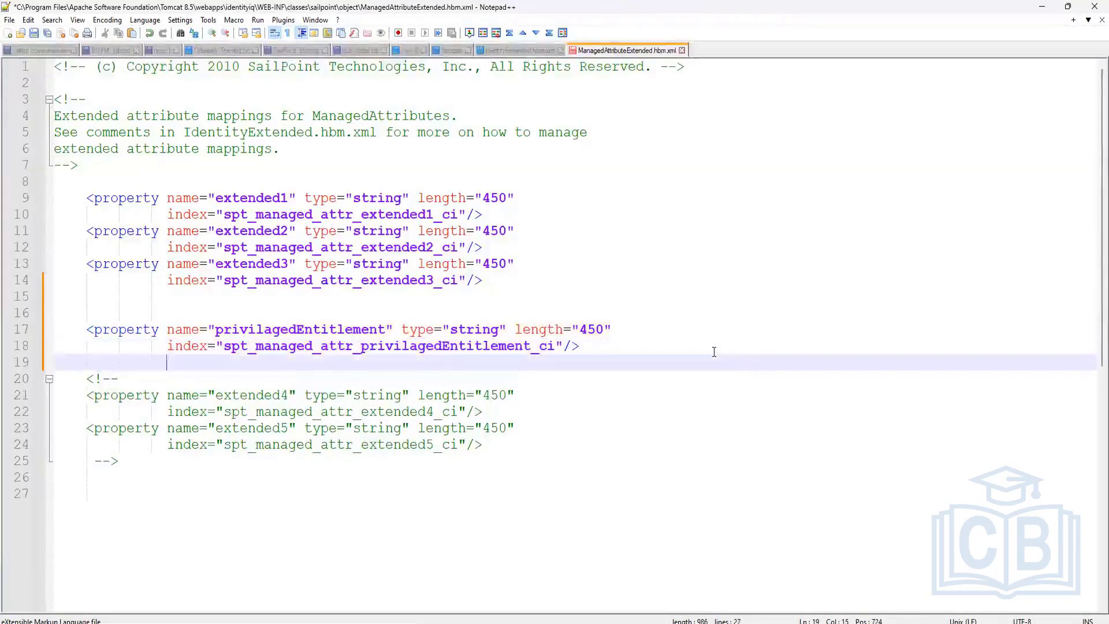
type("\\\\")
key("BackSpace")
key("BackSpace")
key("BackSpace")
key("BackSpace")
Step: Duplicate the property as privilagedEntitlementOwner with index spt_managed_attr_privilagedEntitlementOwner_ci
left_click_drag(601, 347, 84, 328)
key("ctrl+c")
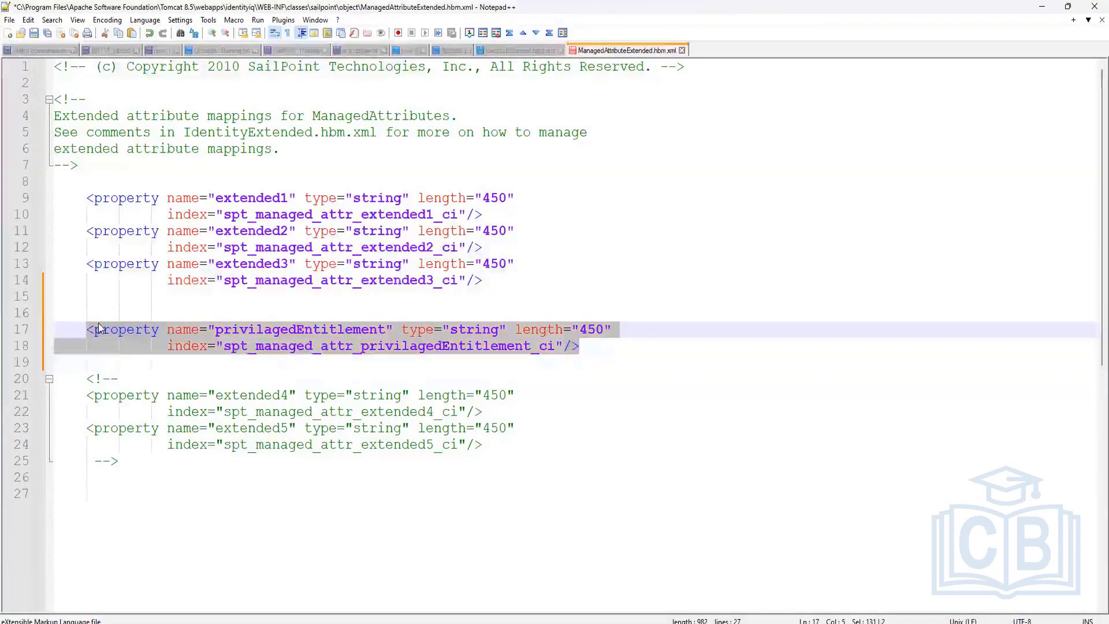
left_click(91, 360)
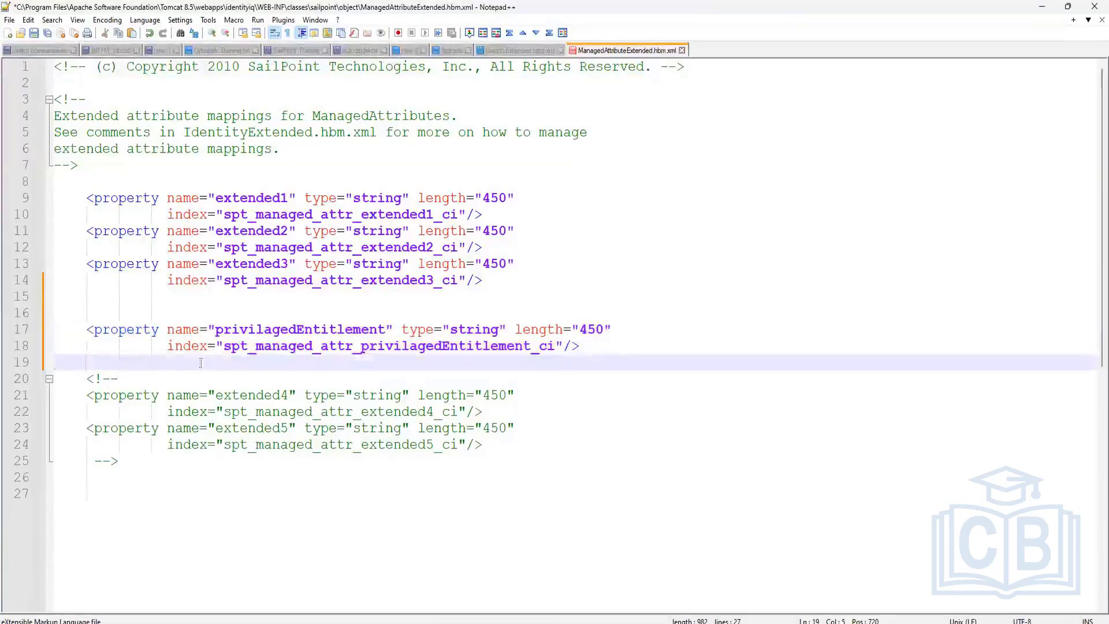
key("ctrl+v")
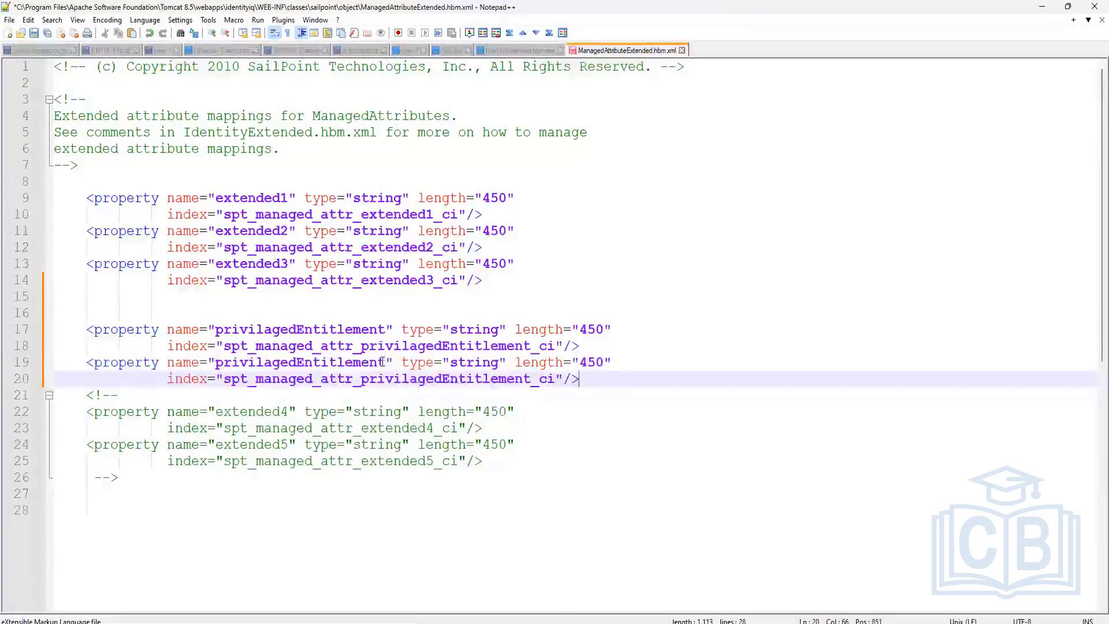
left_click(386, 362)
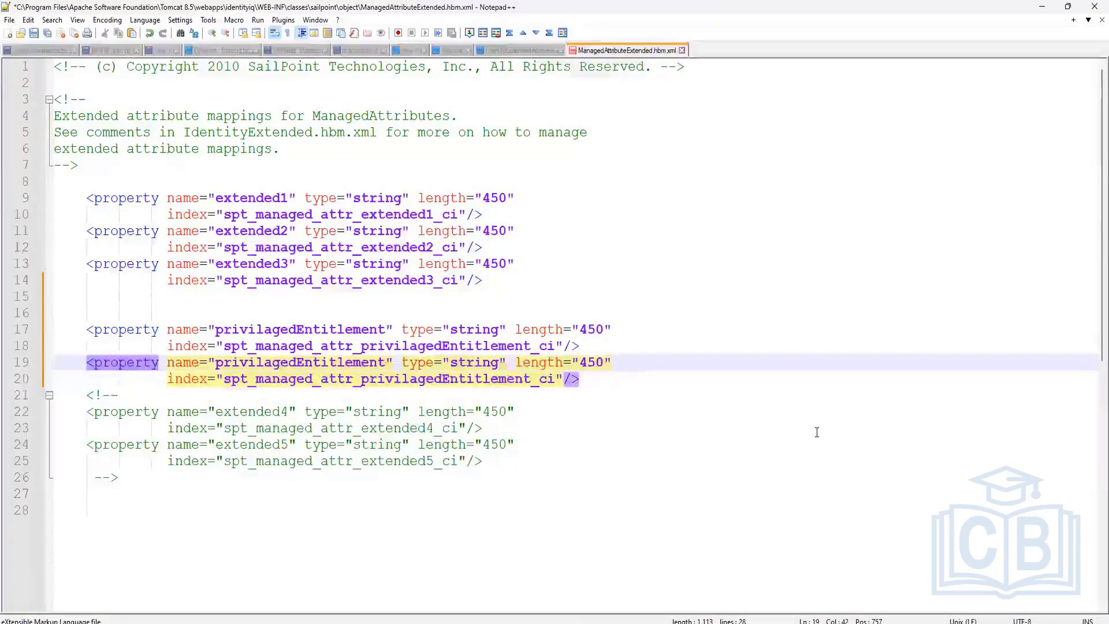
type("Owner")
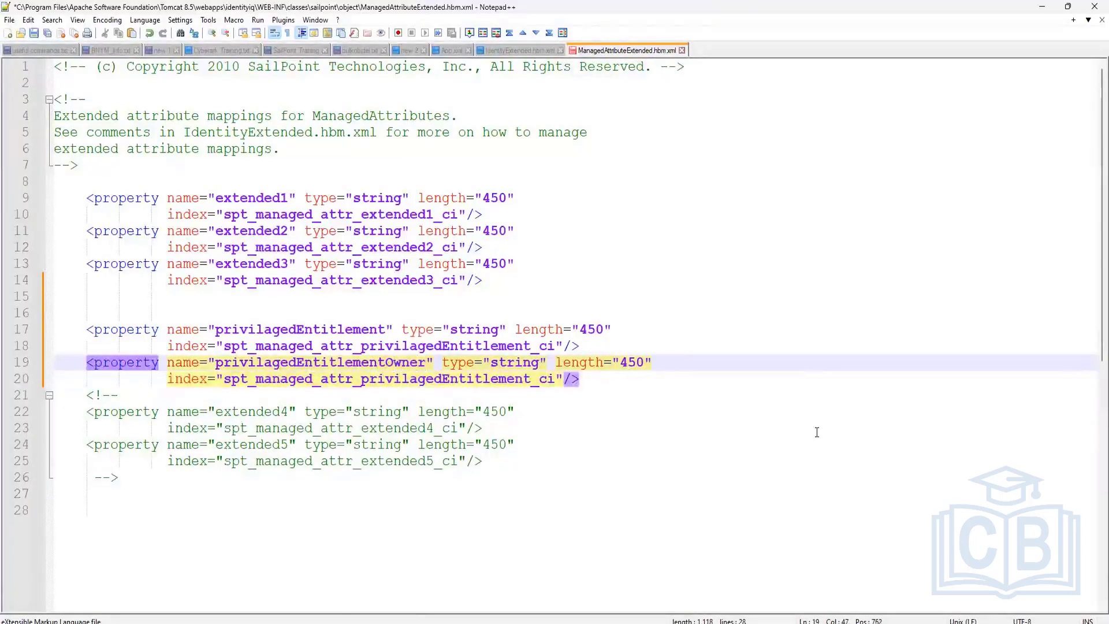
left_click(531, 380)
type("Owner")
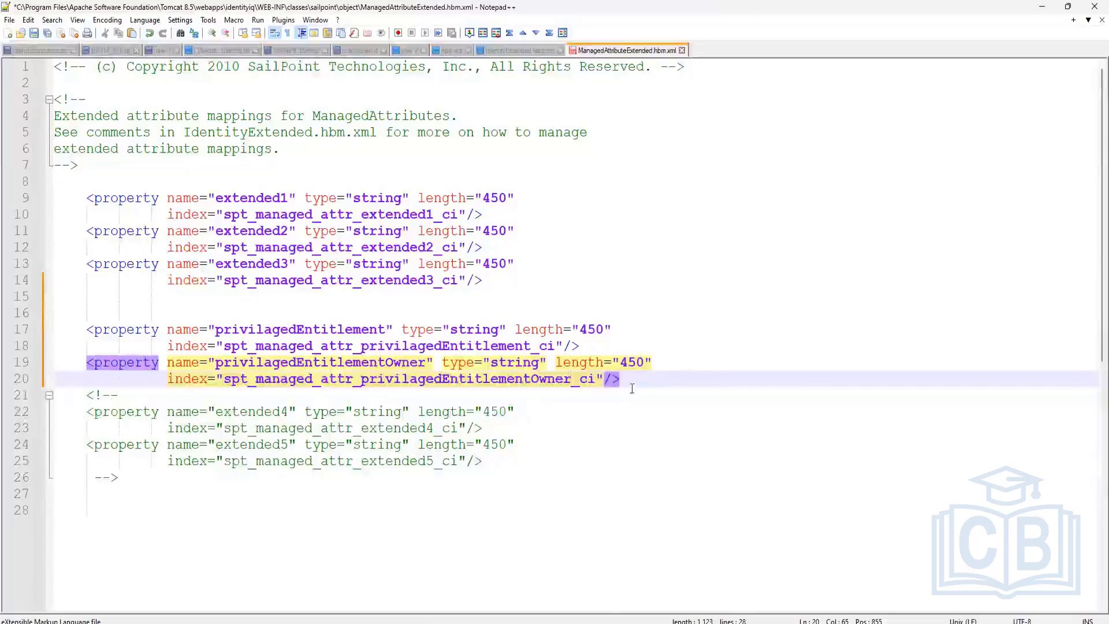
Step: Save ManagedAttributeExtended.hbm.xml, close IdentityExtended.hbm.xml, and review the two new property names
key("End")
key("shift+Up")
key("shift+Up")
key("shift+Up")
key("shift+Up")
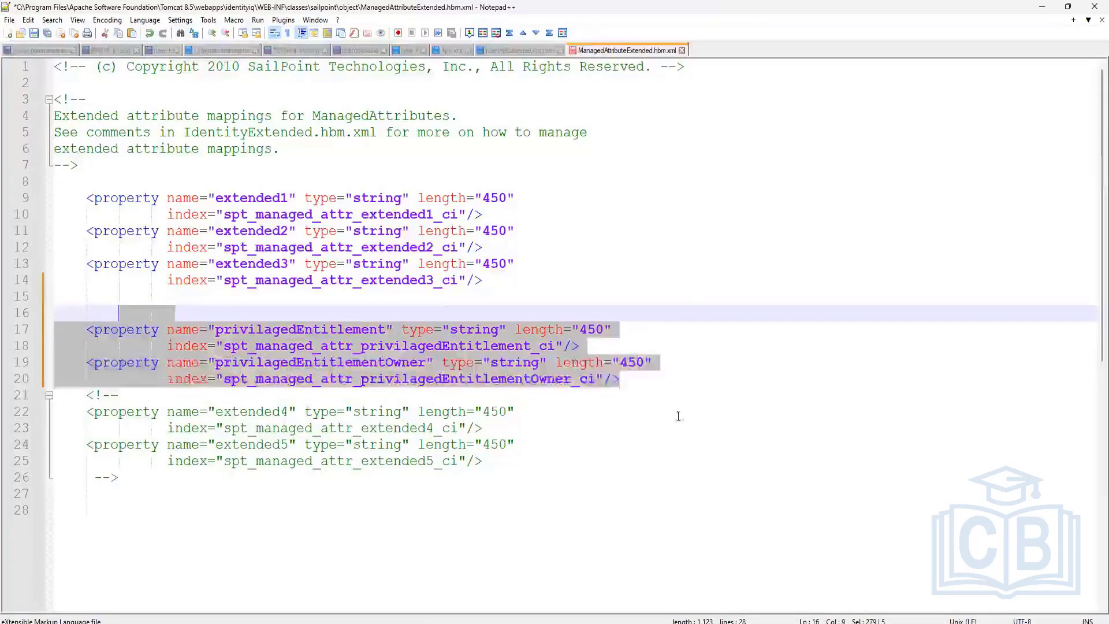
left_click(663, 411)
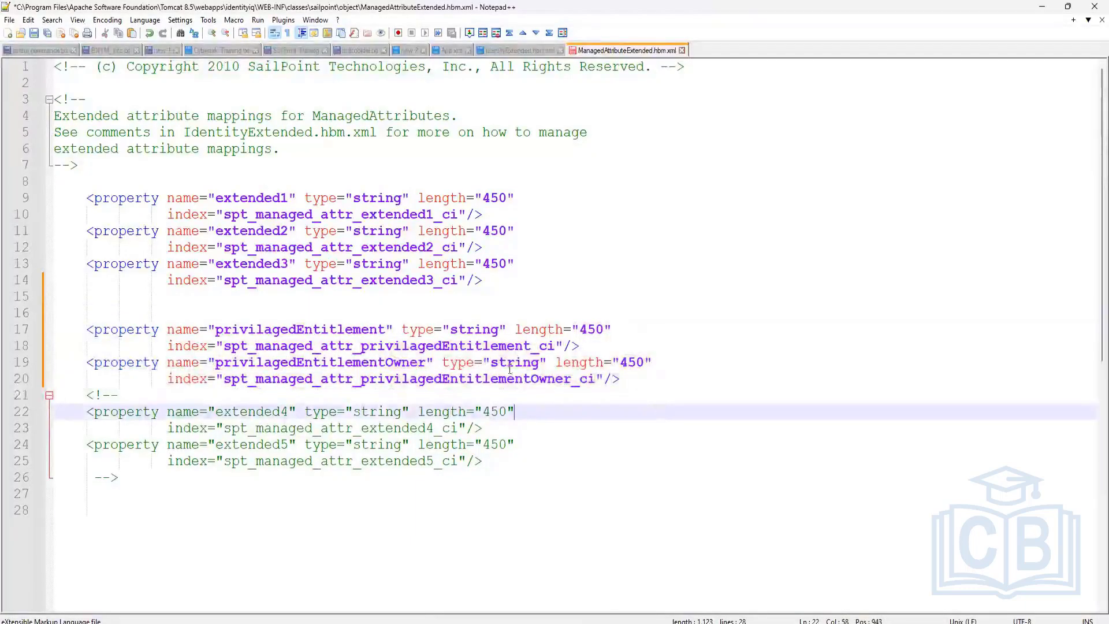
key("ctrl+s")
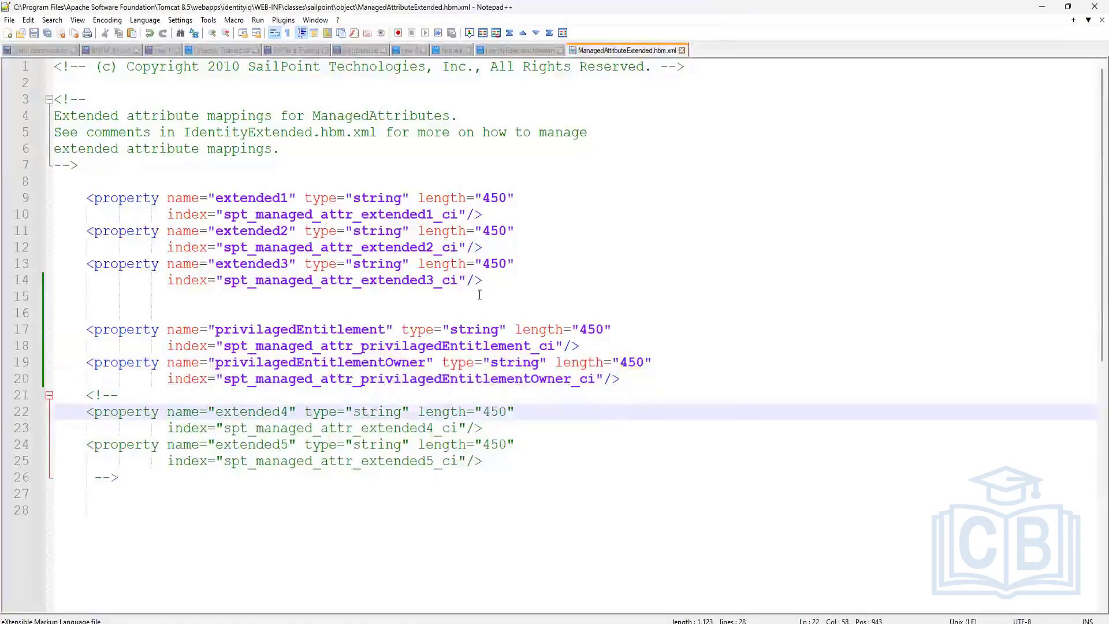
left_click(560, 51)
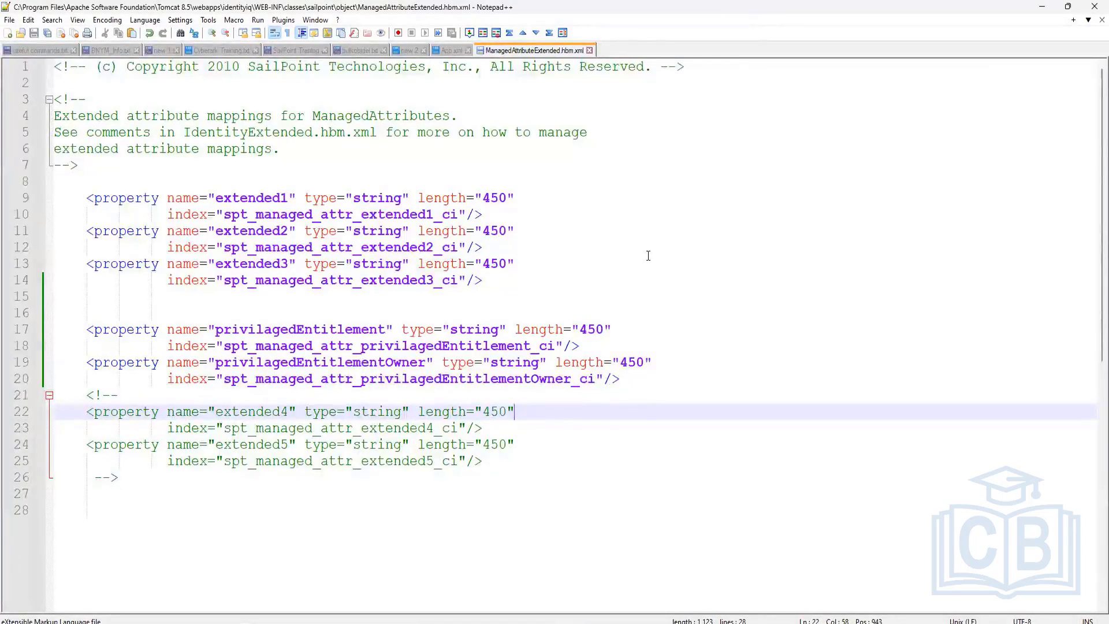
left_click_drag(215, 330, 381, 330)
left_click_drag(214, 362, 402, 363)
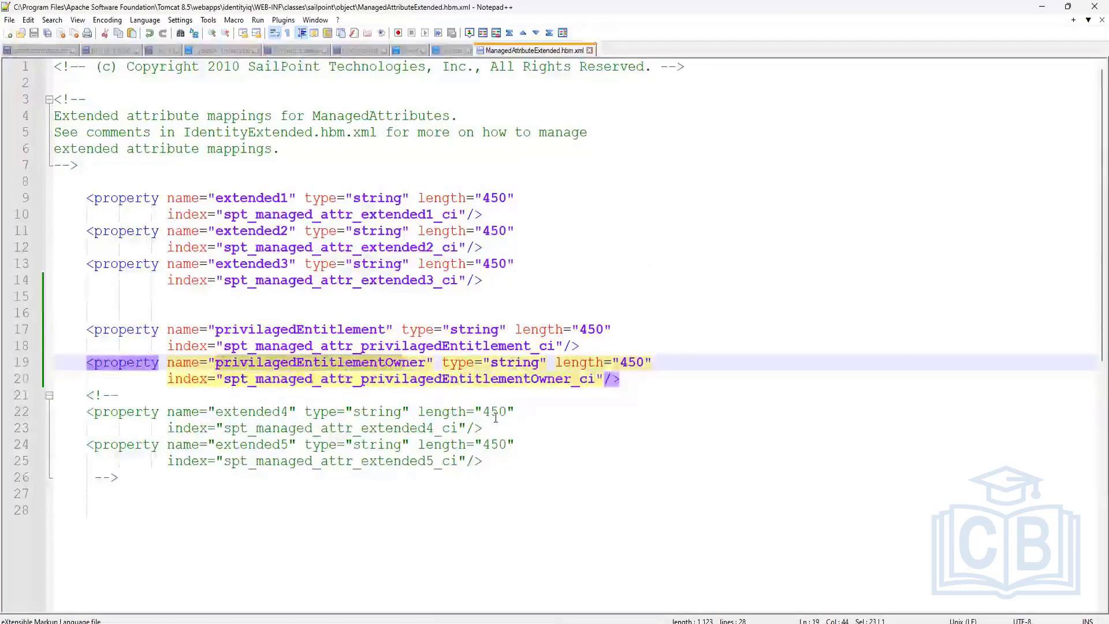
left_click(514, 411)
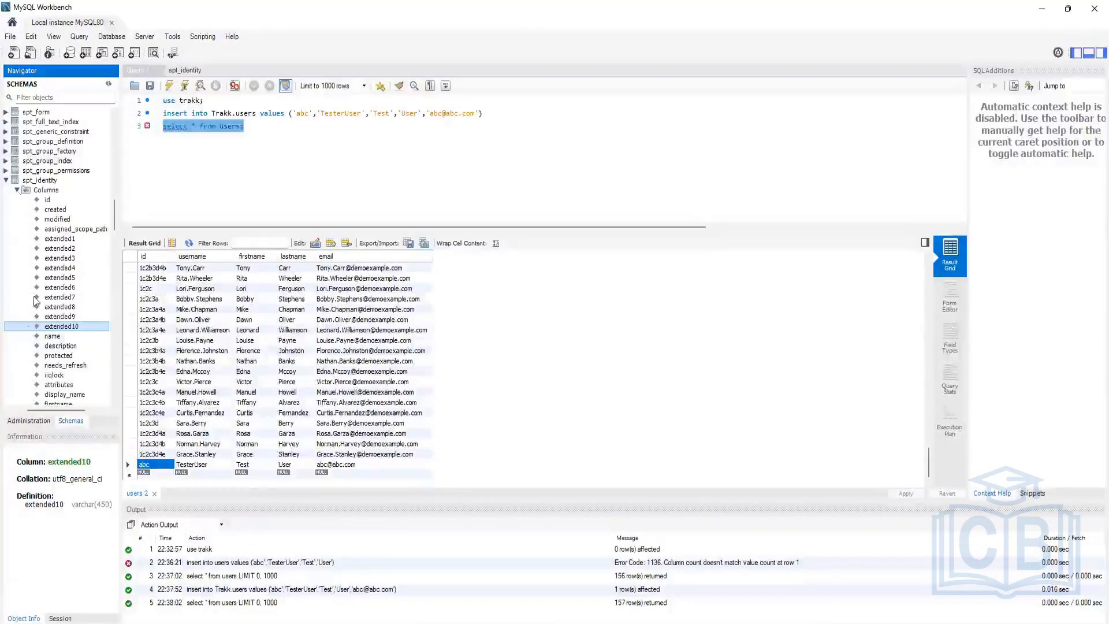
Step: Collapse spt_identity and inspect spt_localized_attribute's columns, including target_id, in the Navigator
scroll(67, 293, "down", 4)
scroll(74, 243, "up", 5)
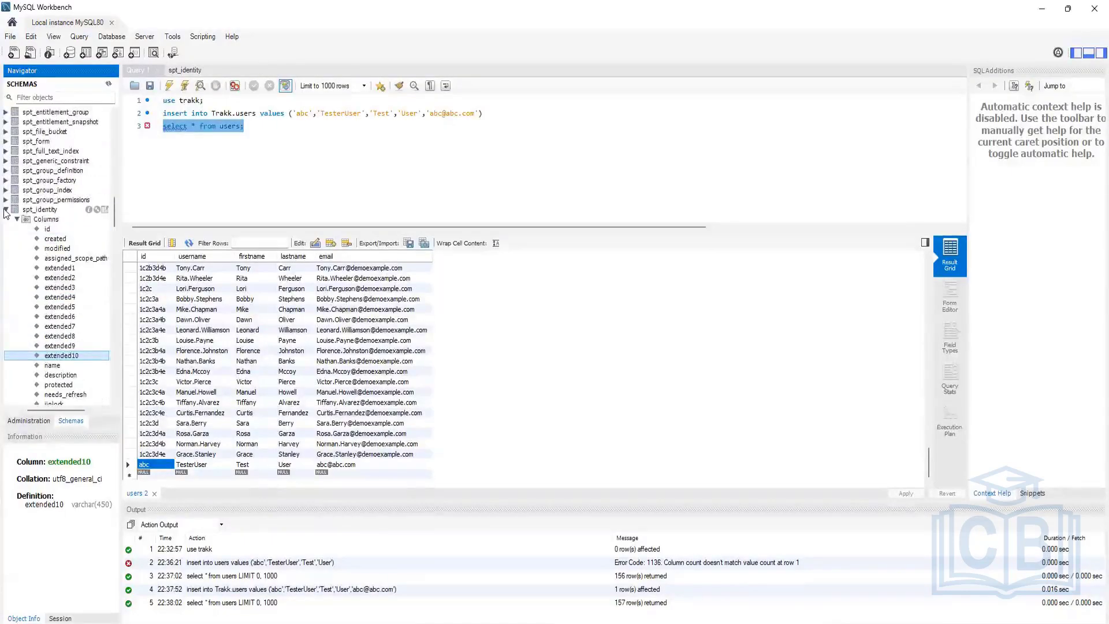
left_click(7, 210)
scroll(40, 249, "down", 5)
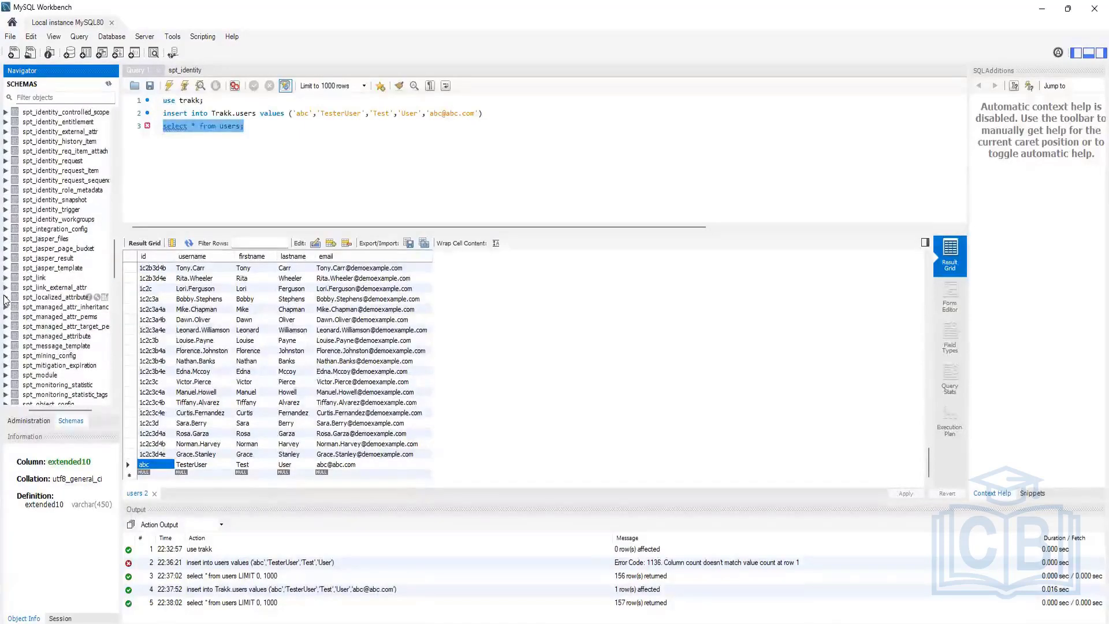
left_click(5, 297)
left_click(17, 306)
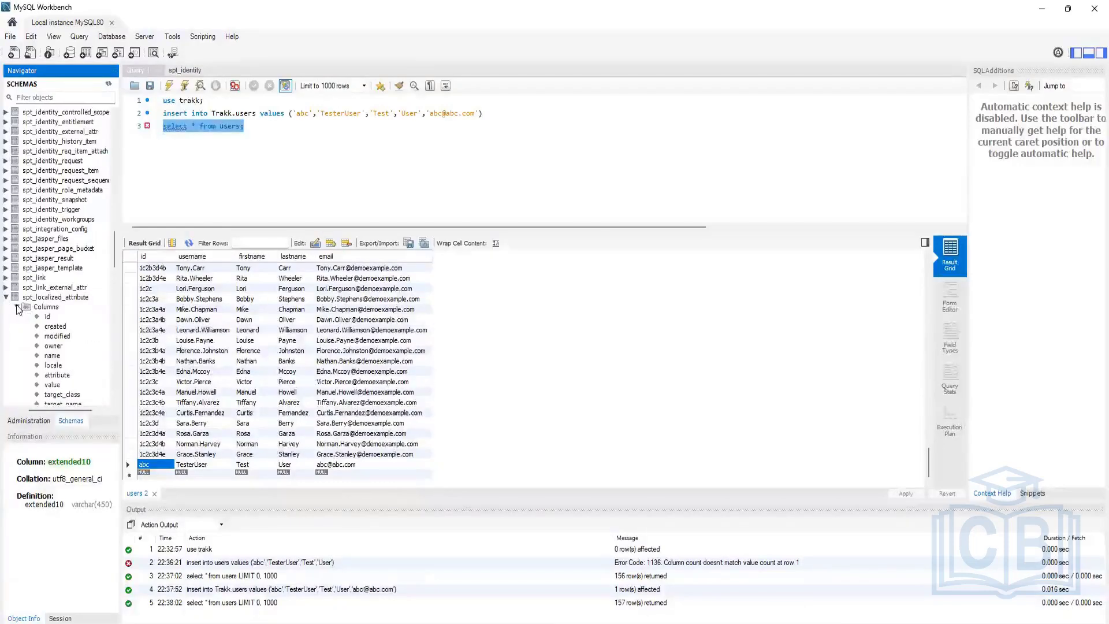
scroll(54, 340, "down", 2)
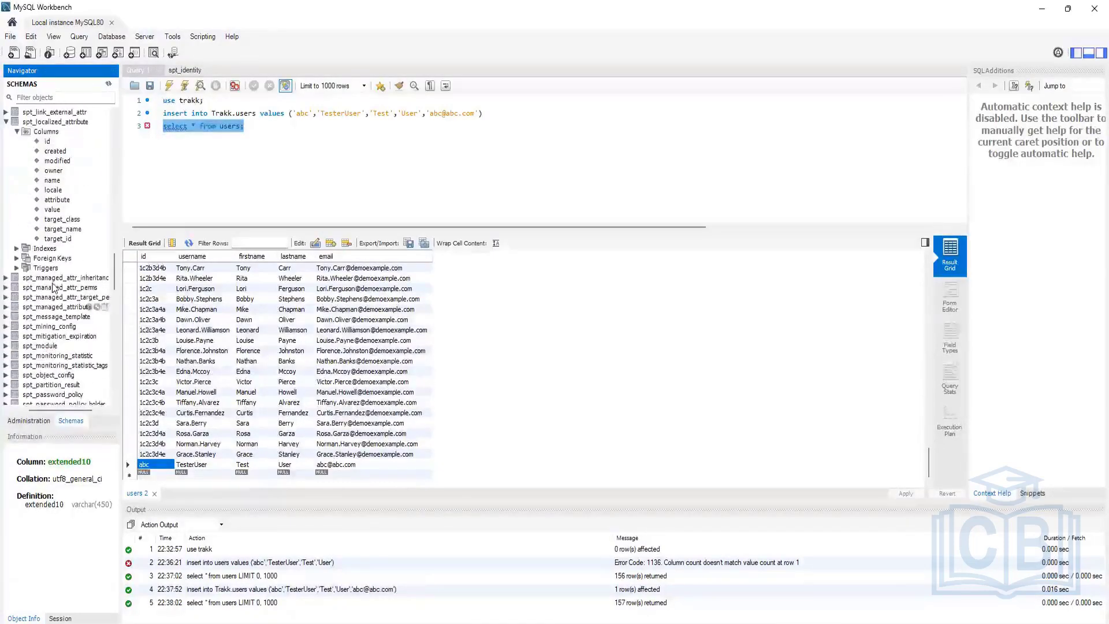
left_click(65, 240)
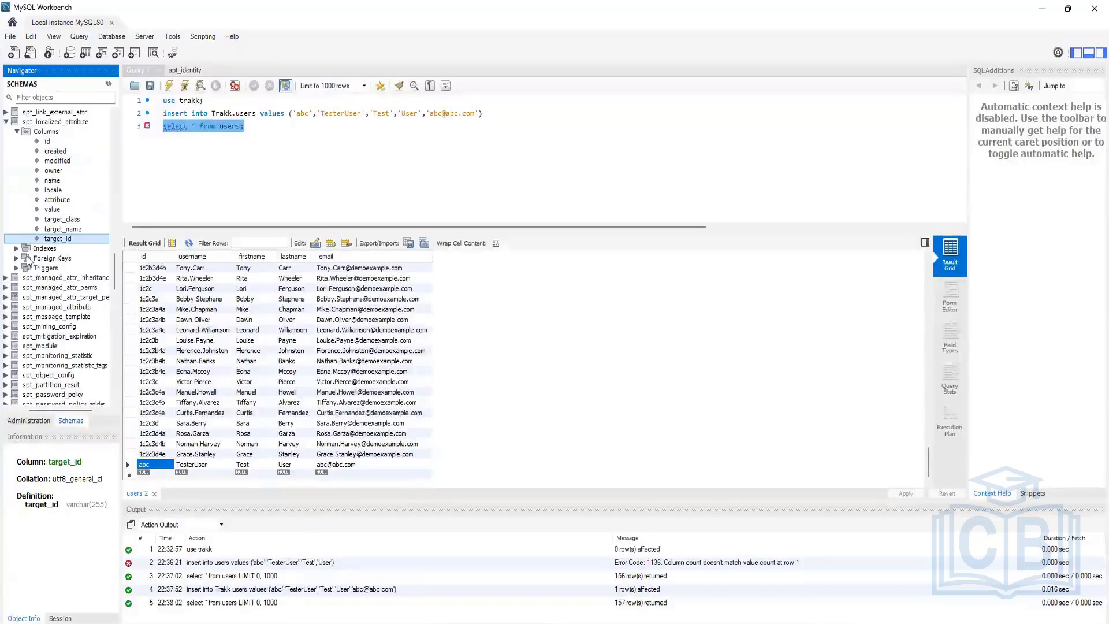
scroll(30, 261, "up", 1)
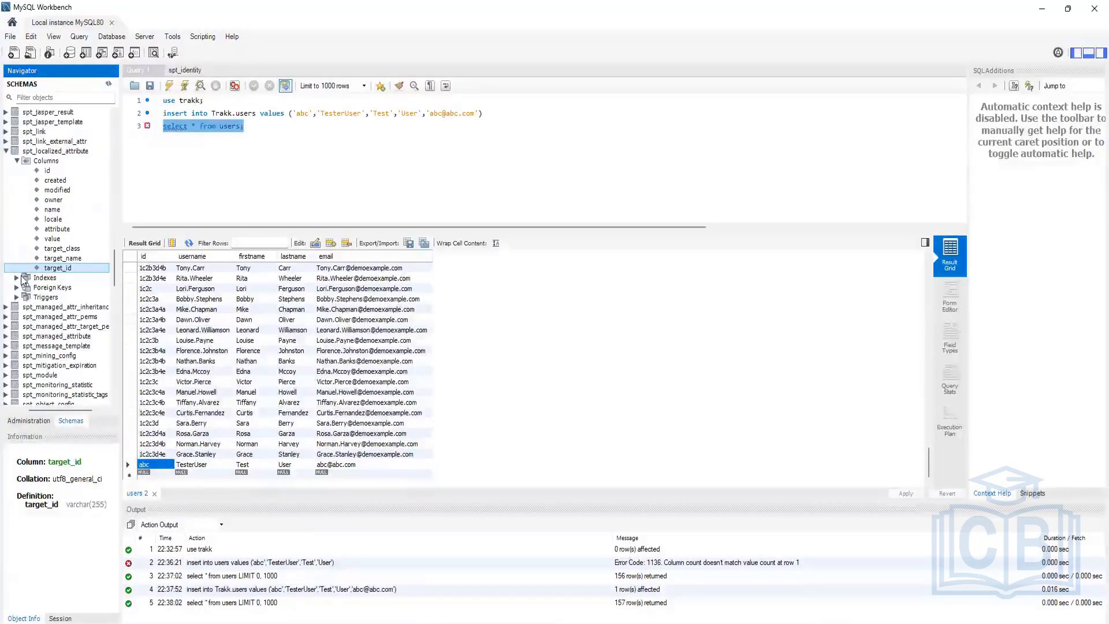
left_click(7, 151)
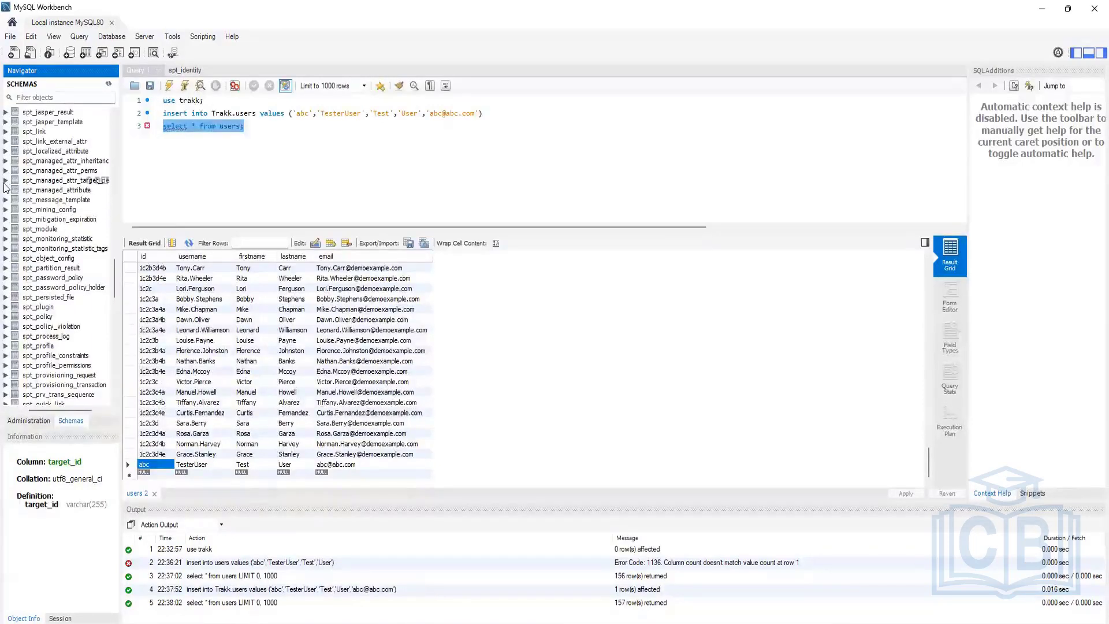
Step: Expand spt_managed_attribute's columns and inspect the assigned_scope column
left_click(6, 190)
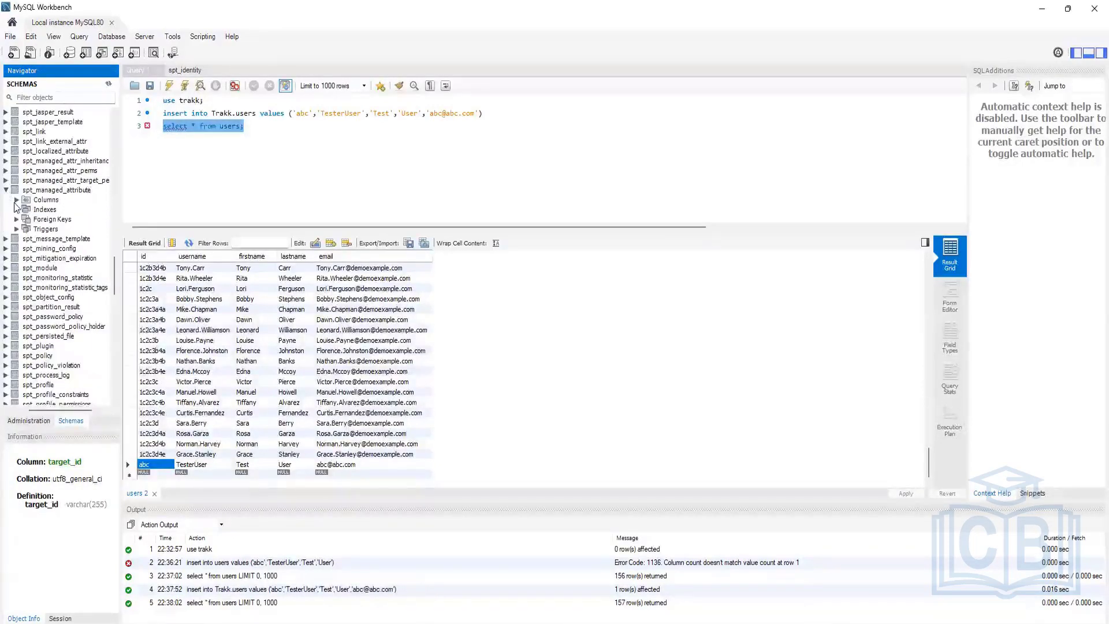
left_click(17, 200)
scroll(38, 270, "down", 3)
scroll(39, 269, "down", 3)
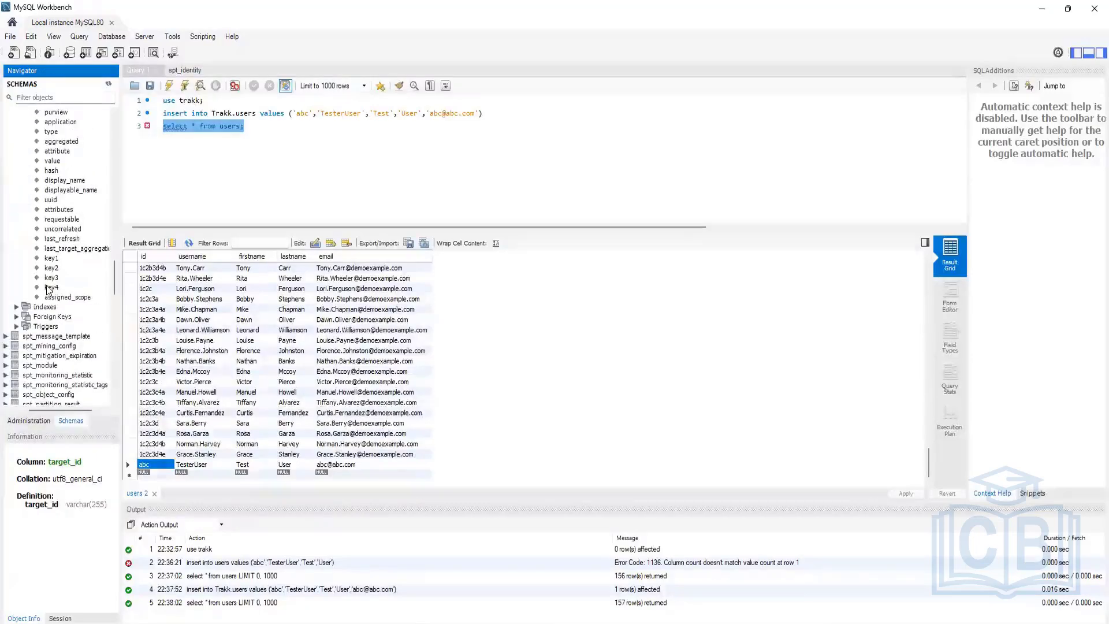
left_click(50, 297)
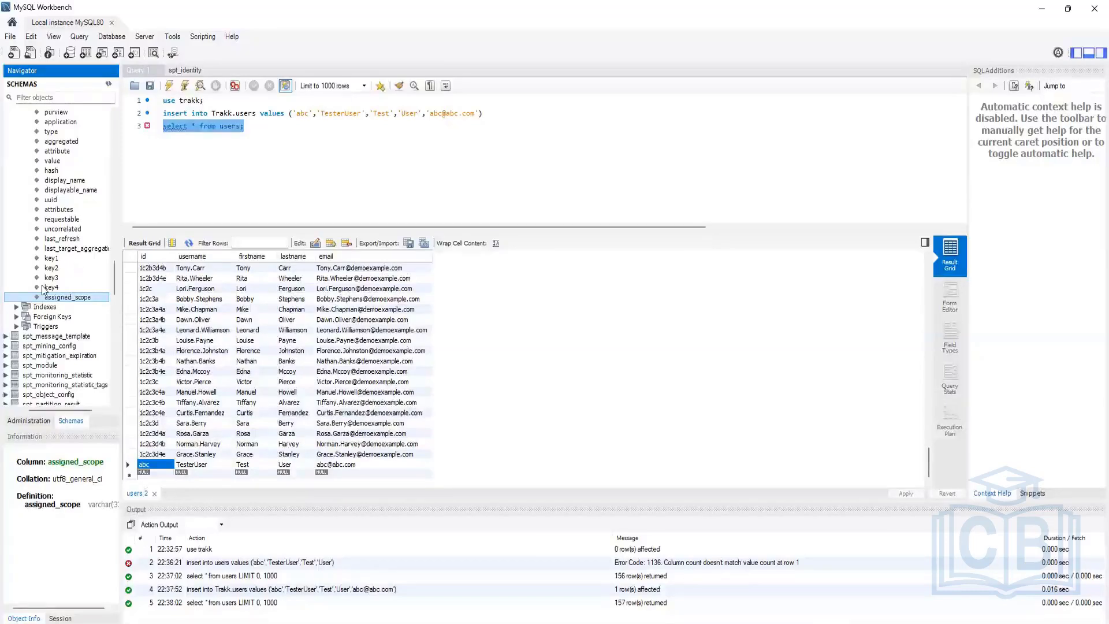
Step: Delete all three SQL statements from the Query 1 editor
left_click(278, 127)
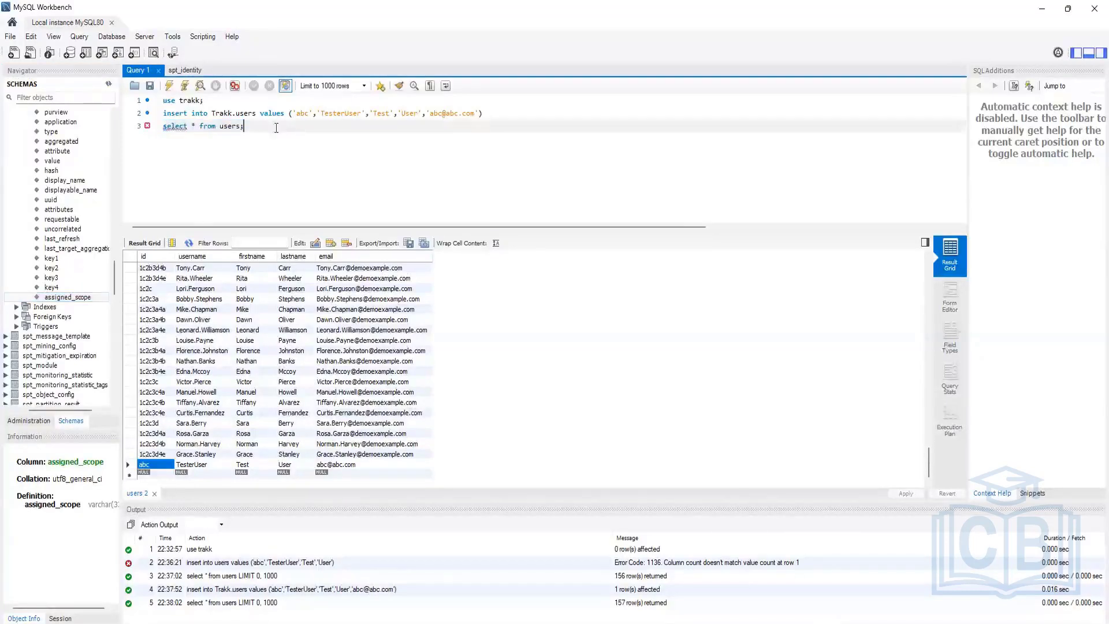
key("ctrl+a")
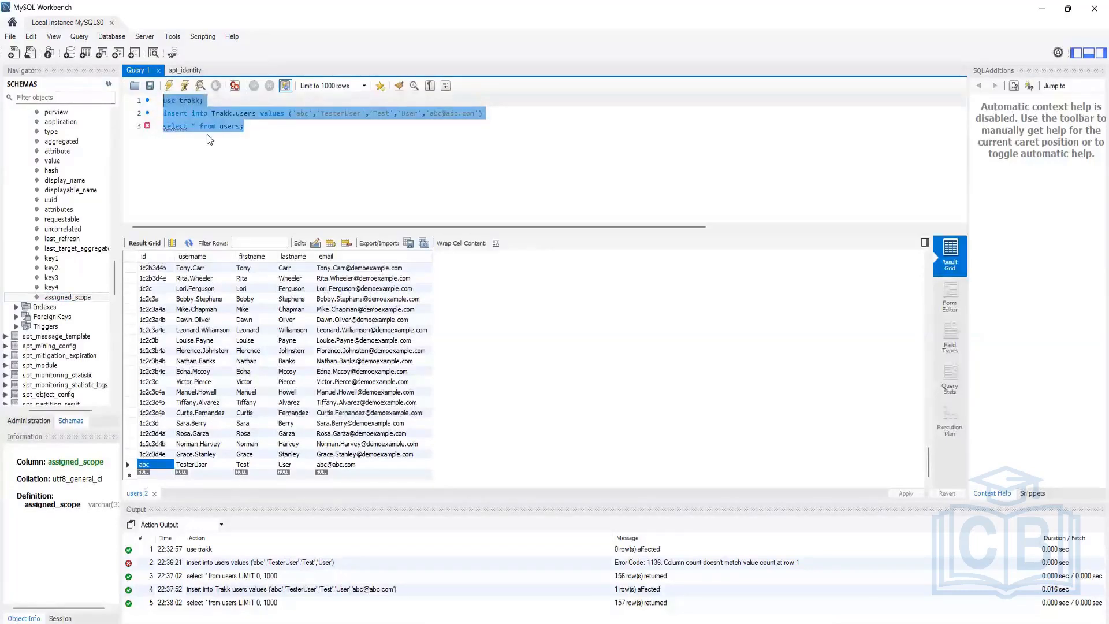
key("BackSpace")
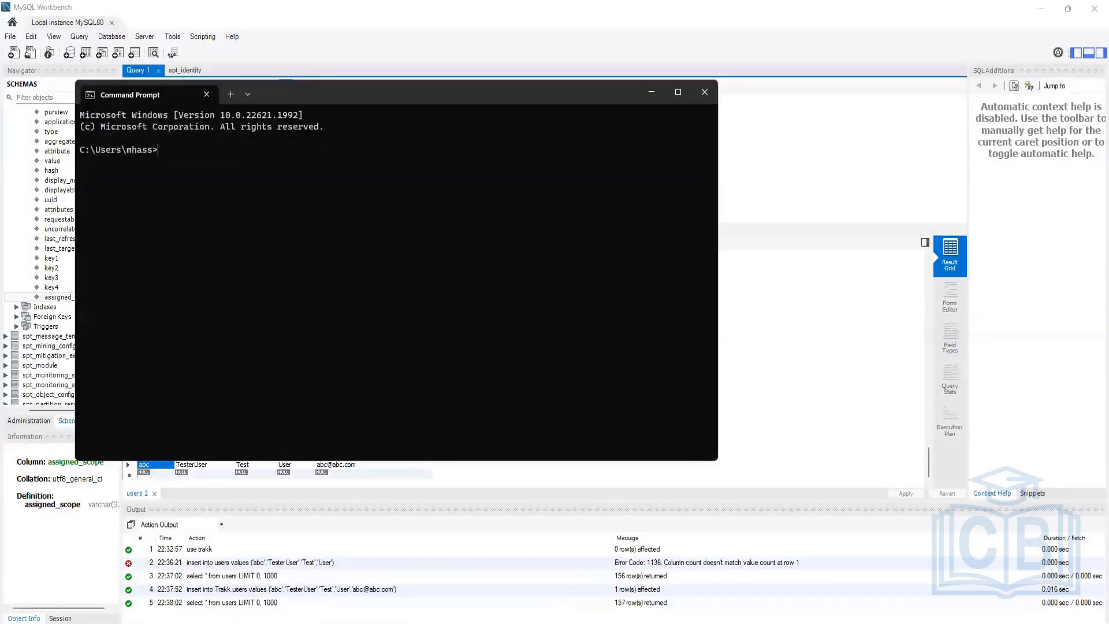
Step: Close the two extra Command Prompt windows and bring the sailpoint Explorer window forward
mouse_move(650, 548)
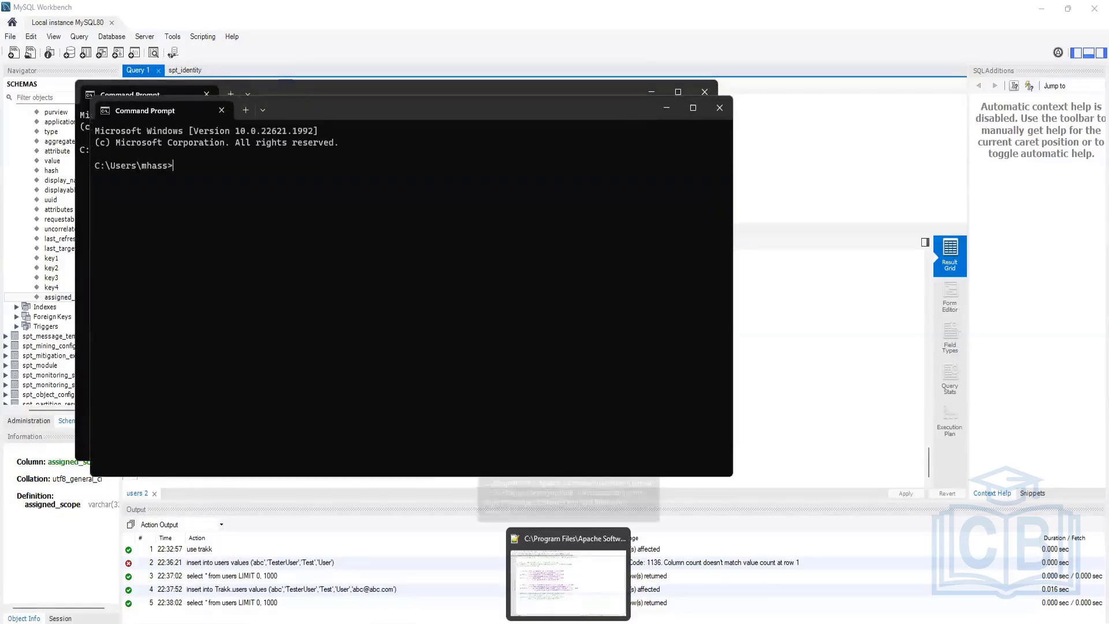
left_click(719, 108)
left_click(704, 92)
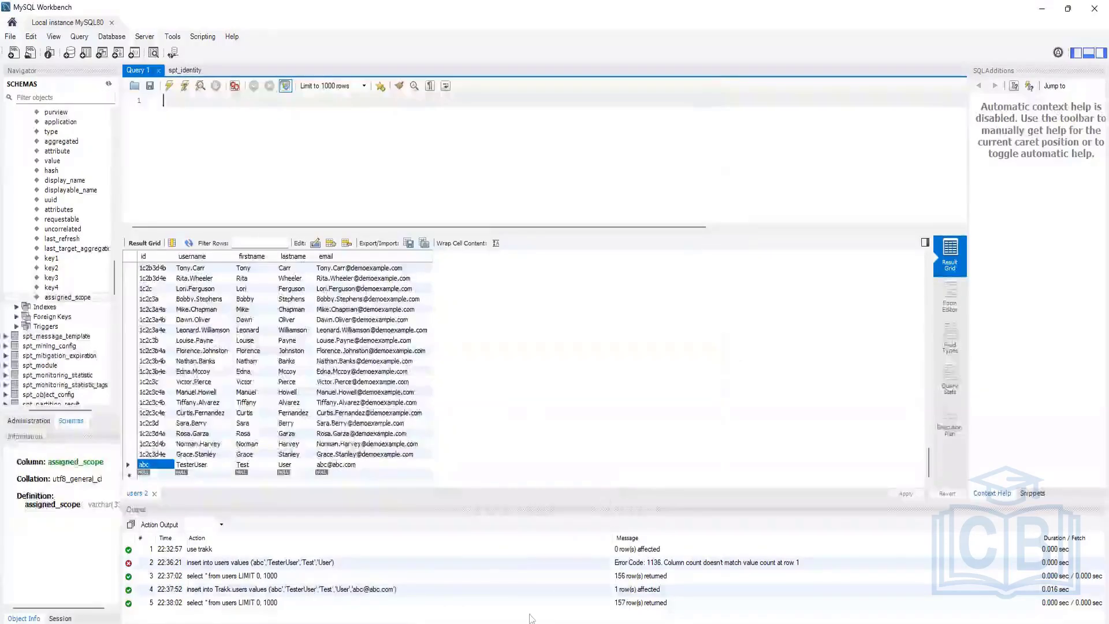
left_click(492, 623)
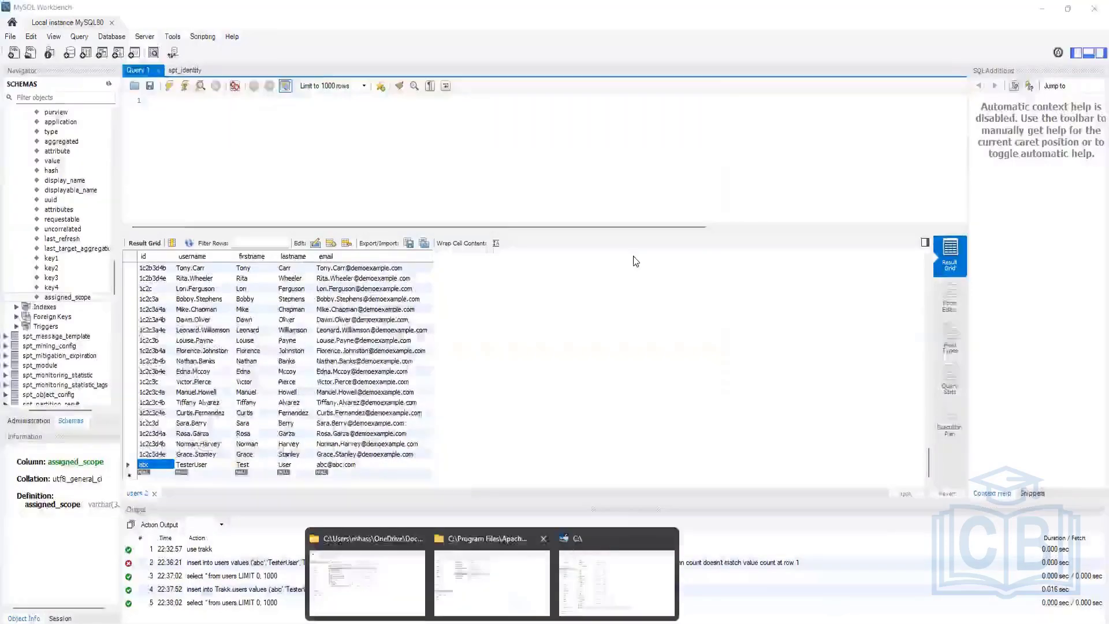
left_click(491, 583)
Step: Navigate up through the sailpoint folder to WEB-INF and open its bin folder
left_click(569, 69)
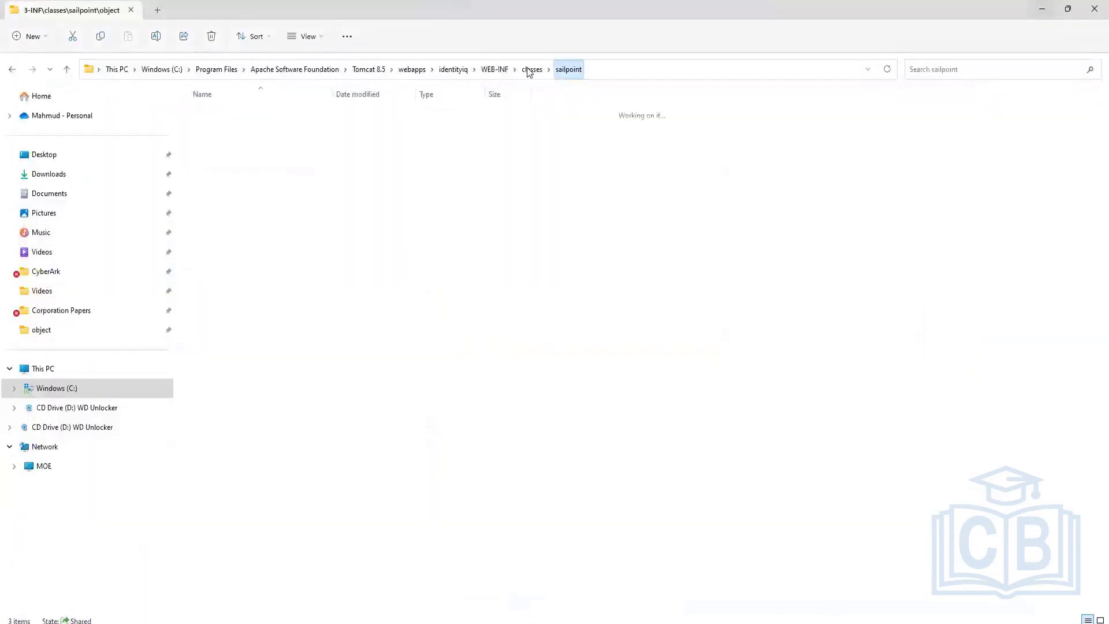
left_click(494, 69)
double_click(222, 117)
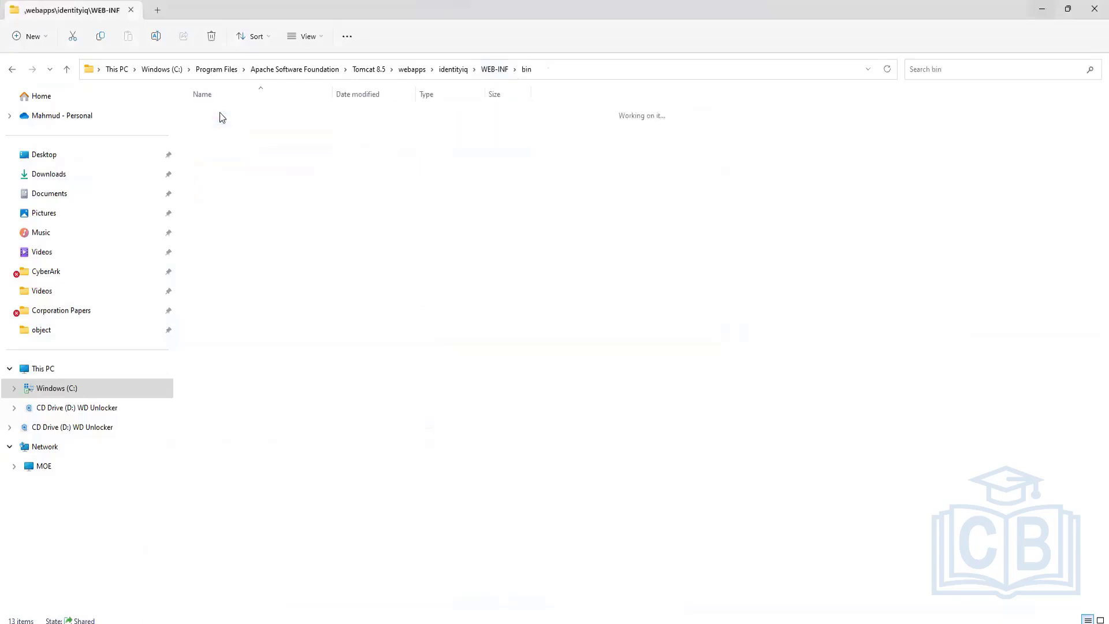
Step: Launch a Command Prompt in the bin folder with cmd and enter 'iiq extednedSchema' without running it
left_click(564, 77)
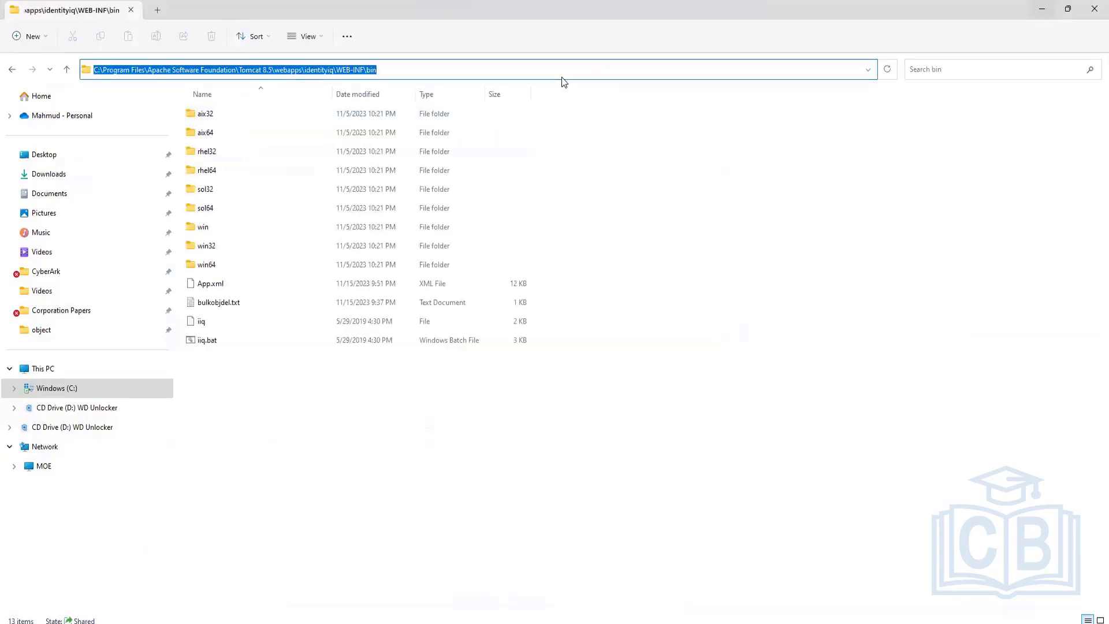
type("cmd")
key("Return")
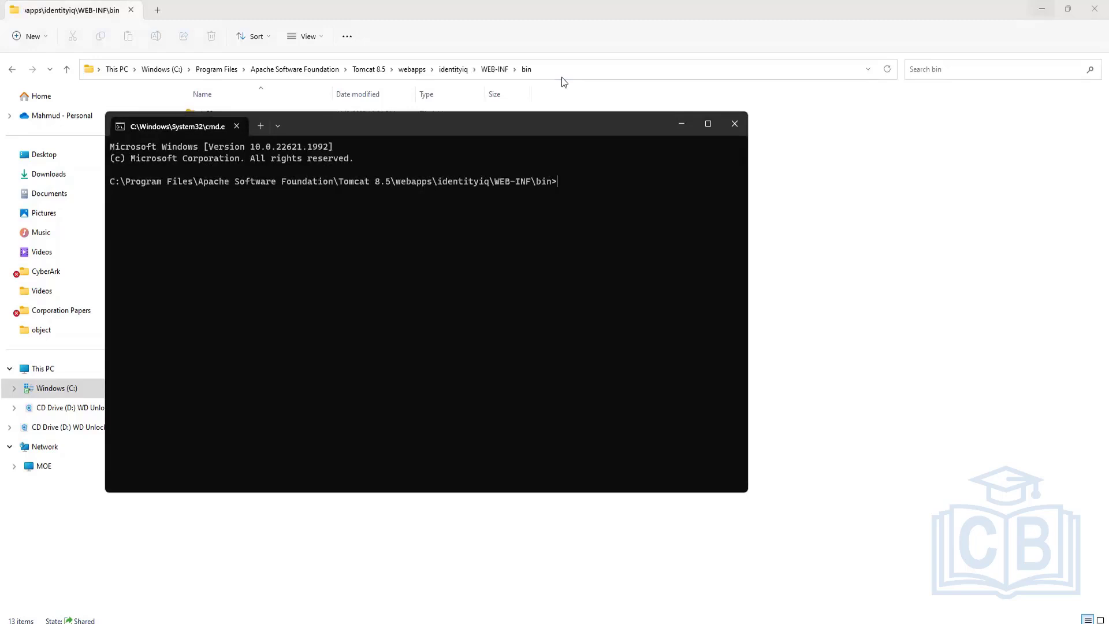
type("iiq extednedSchema")
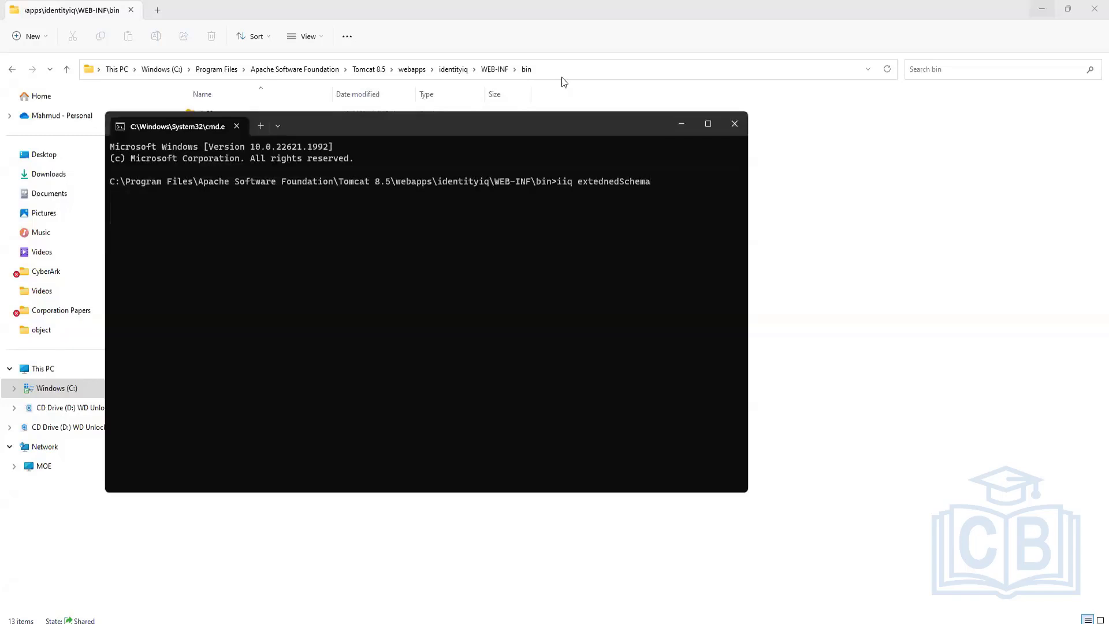
Step: Fix the 'extednedSchema' typo and rerun iiq extendedSchema to generate MySQL, Oracle, SQL Server and DB2 scripts
key("Return")
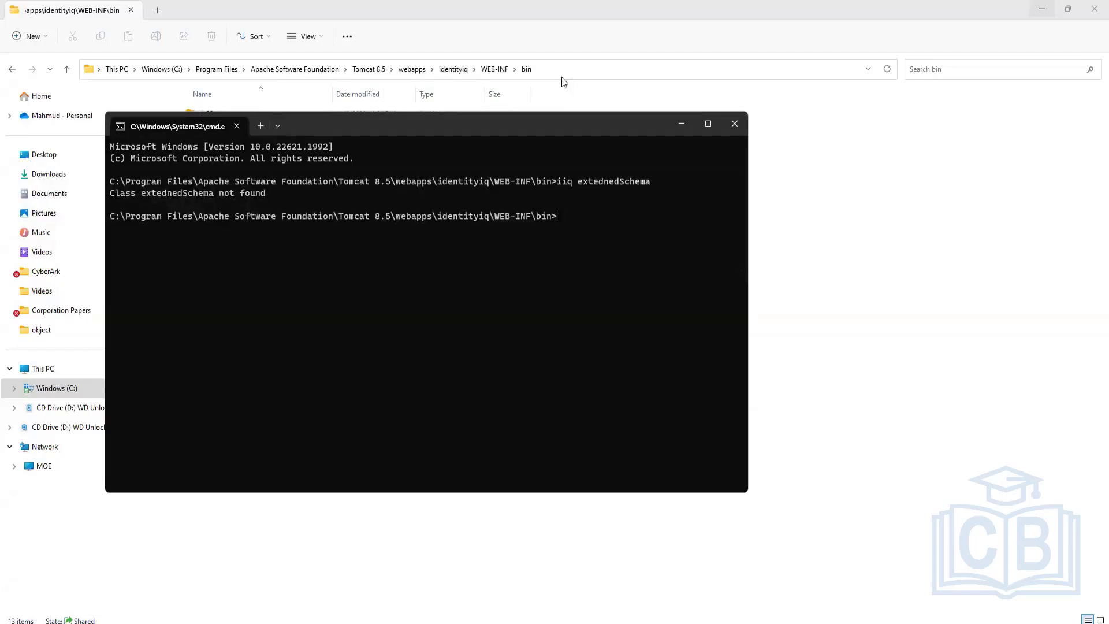
key("Up")
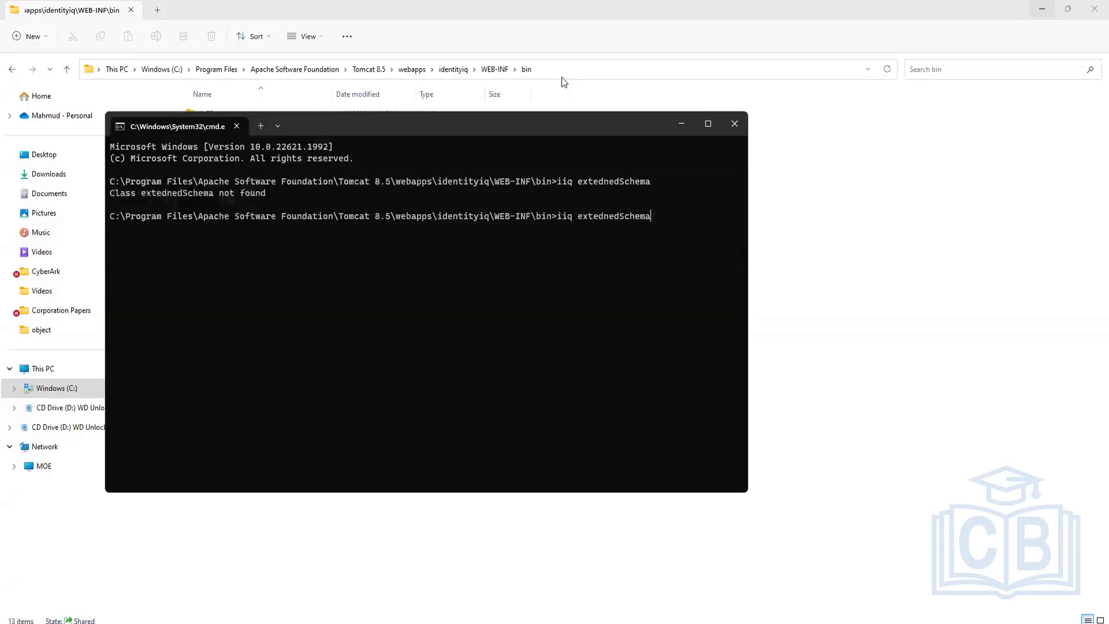
key("Left")
key("BackSpace")
key("BackSpace")
type("nd")
key("Return")
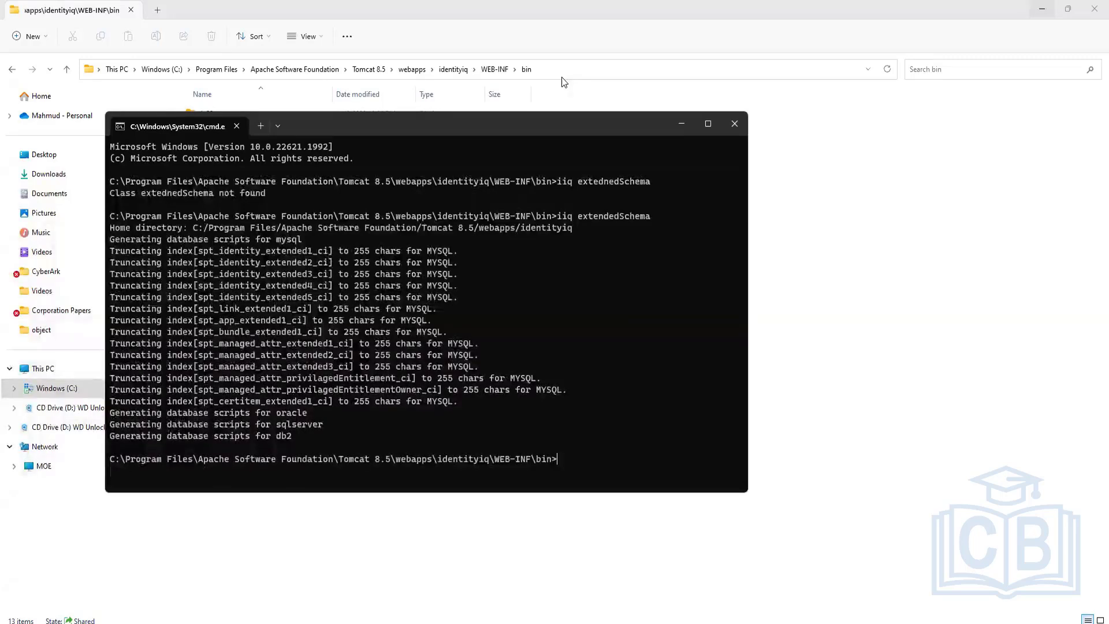
left_click(846, 304)
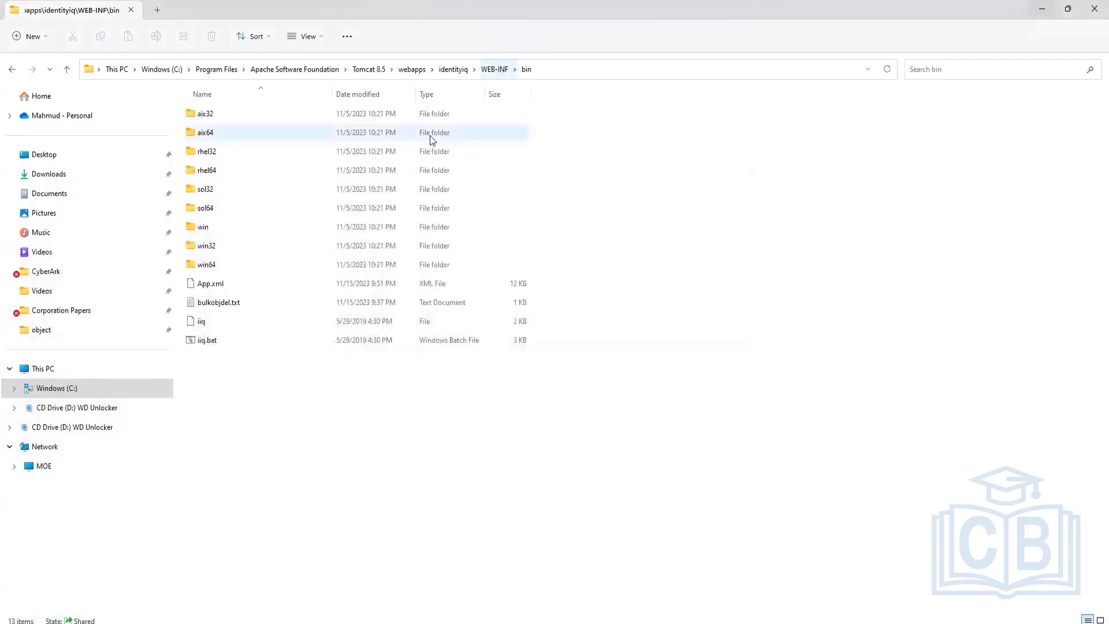
Step: Open add_identityiq_extensions.mysql from WEB-INF\database in Notepad++, just once
left_click(501, 70)
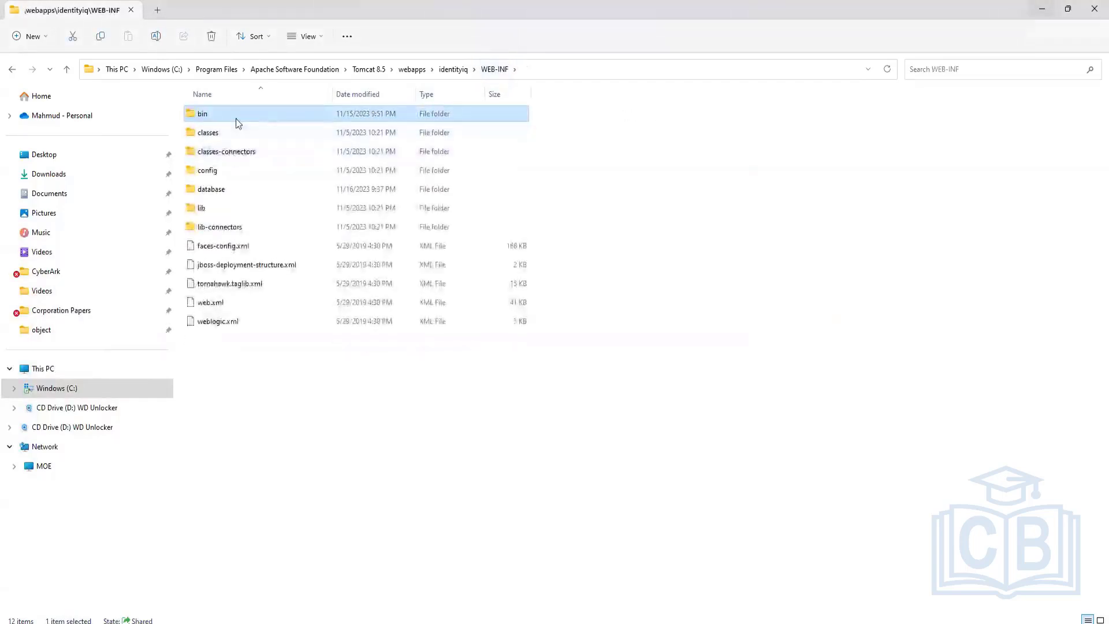
left_click(220, 190)
double_click(220, 192)
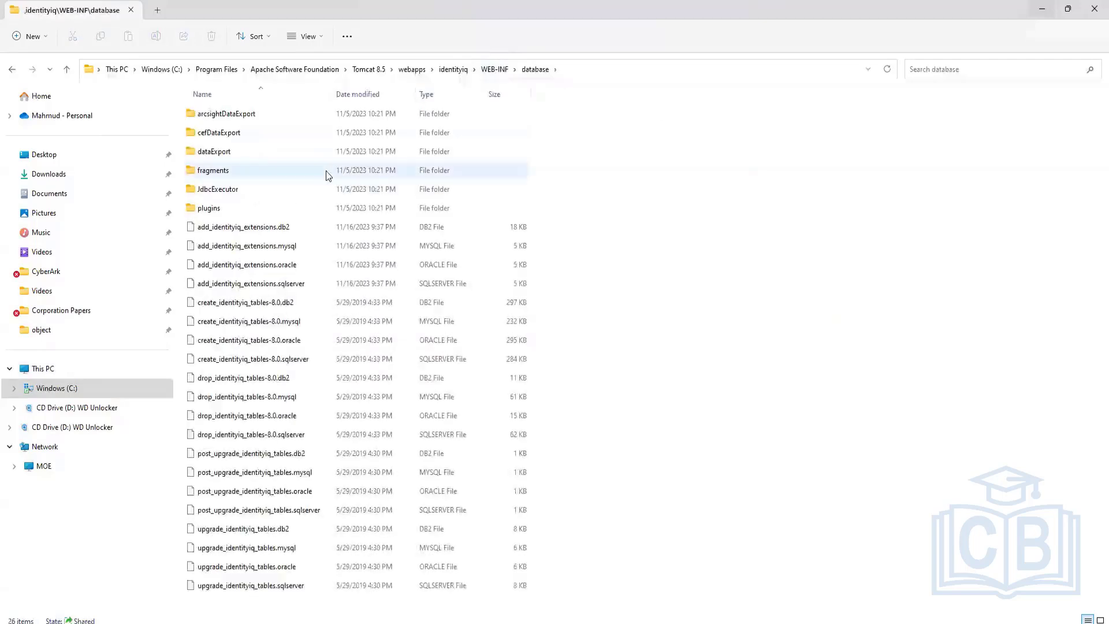
left_click_drag(587, 228, 398, 288)
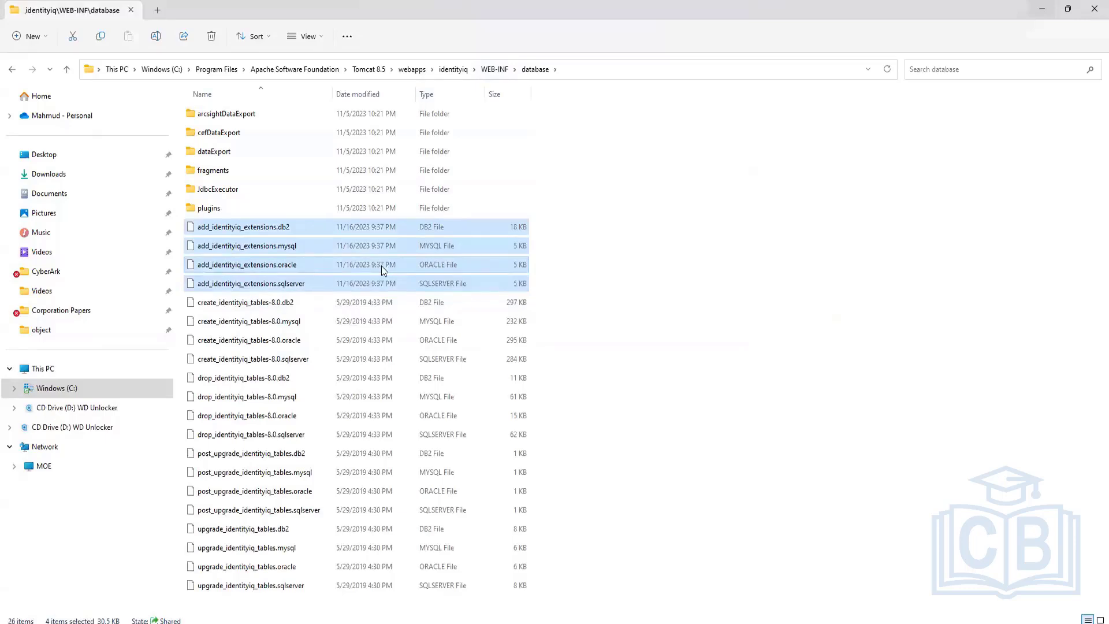
left_click(277, 247)
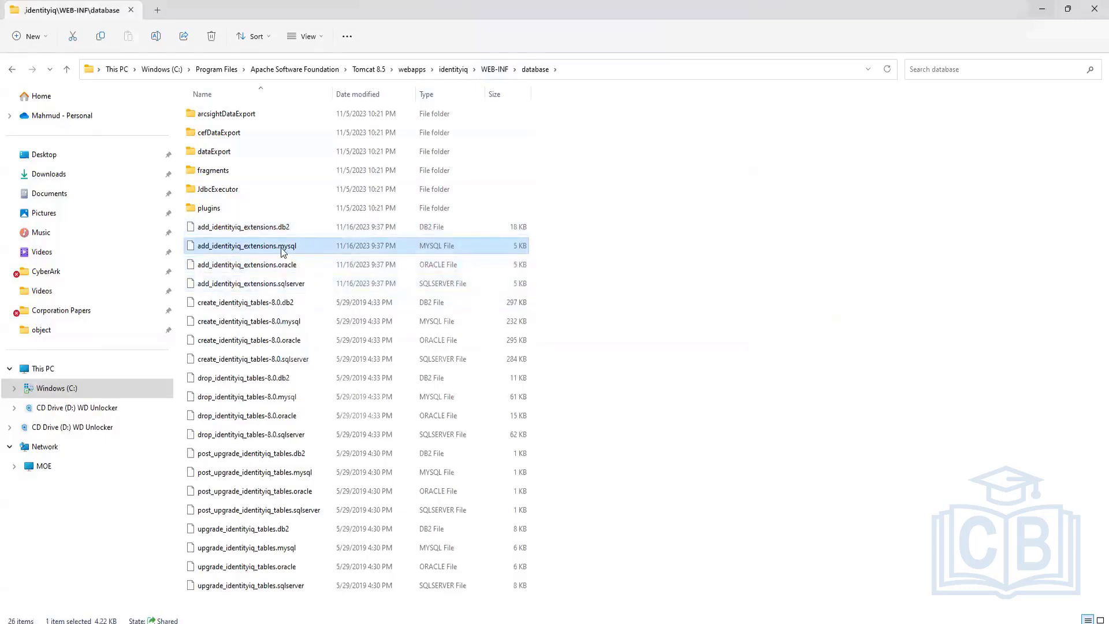
right_click(282, 247)
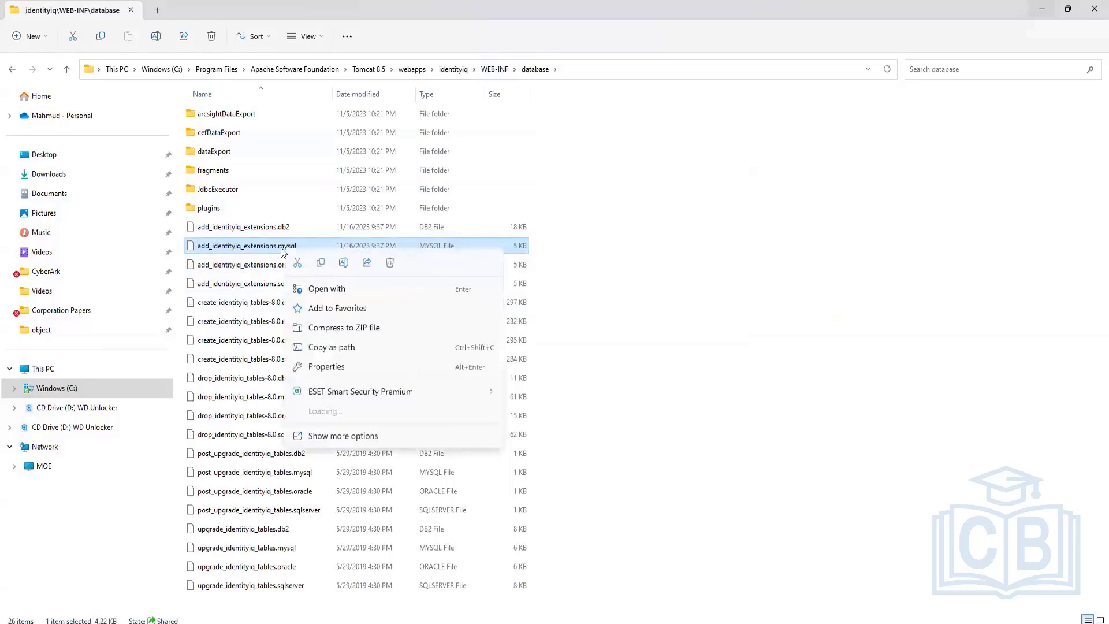
left_click(391, 289)
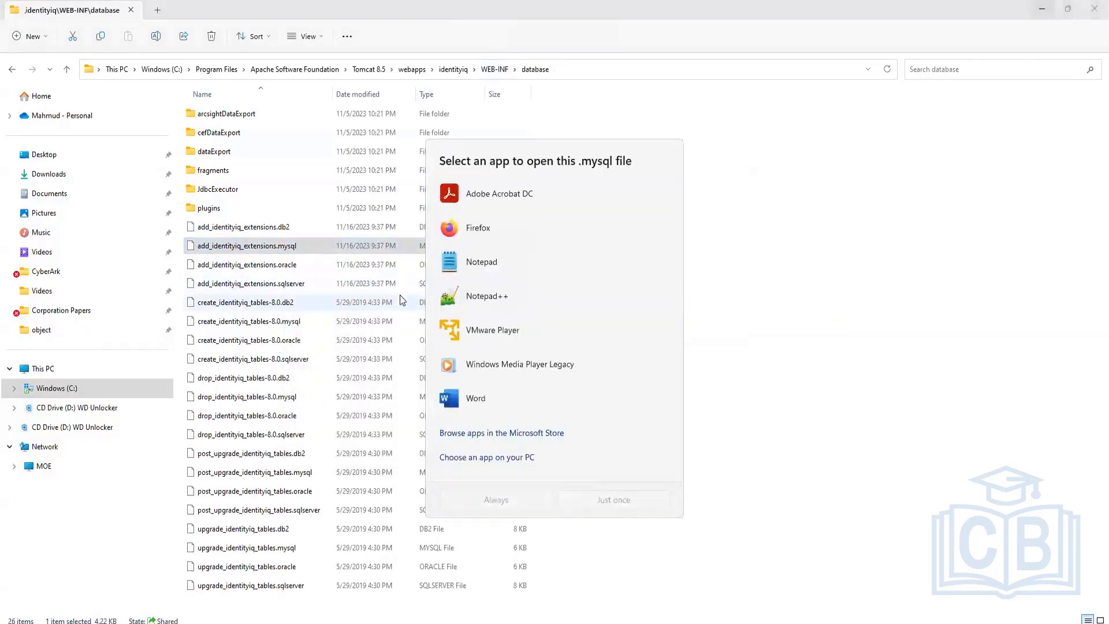
left_click(500, 297)
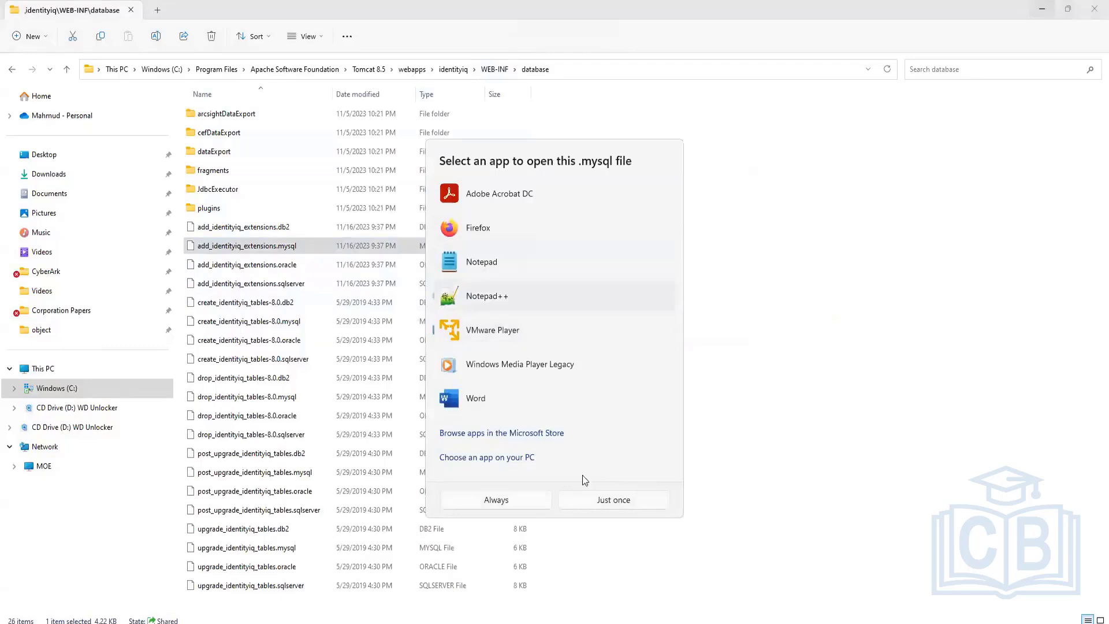
left_click(600, 501)
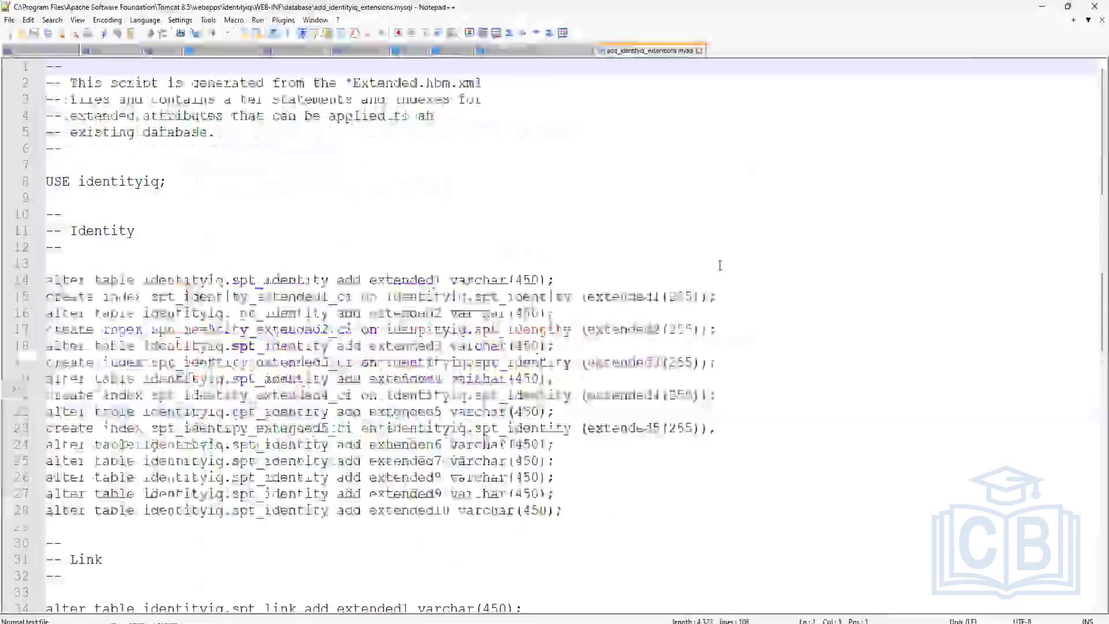
Step: Copy the ManagedAttribute privilaged_entitlement statements on lines 71–74 and bring MySQL Workbench forward
left_click(235, 246)
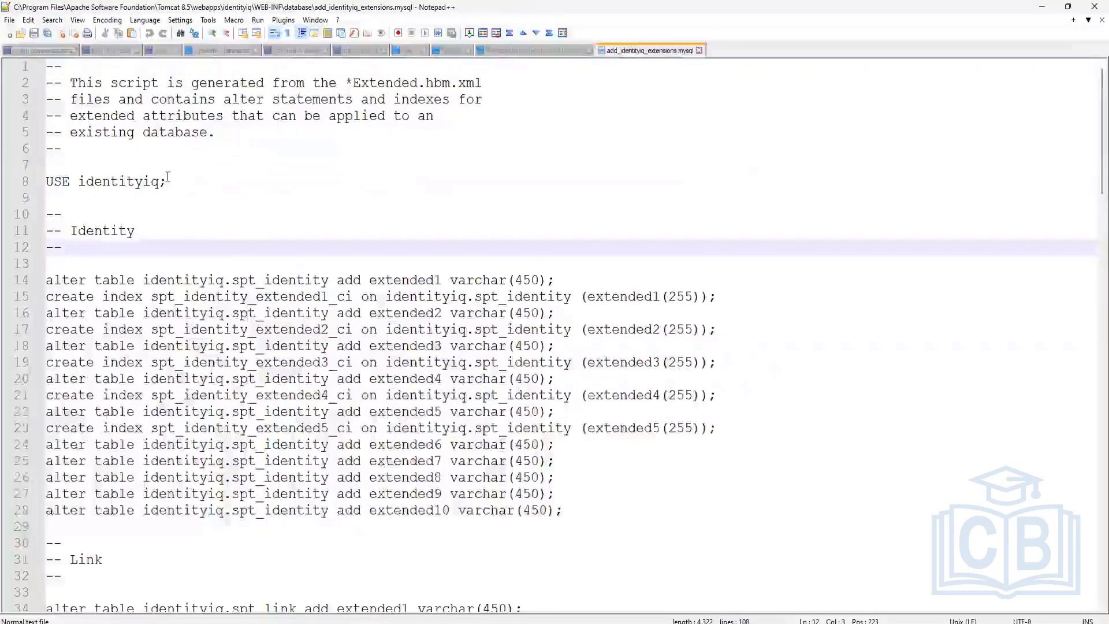
scroll(167, 176, "down", 7)
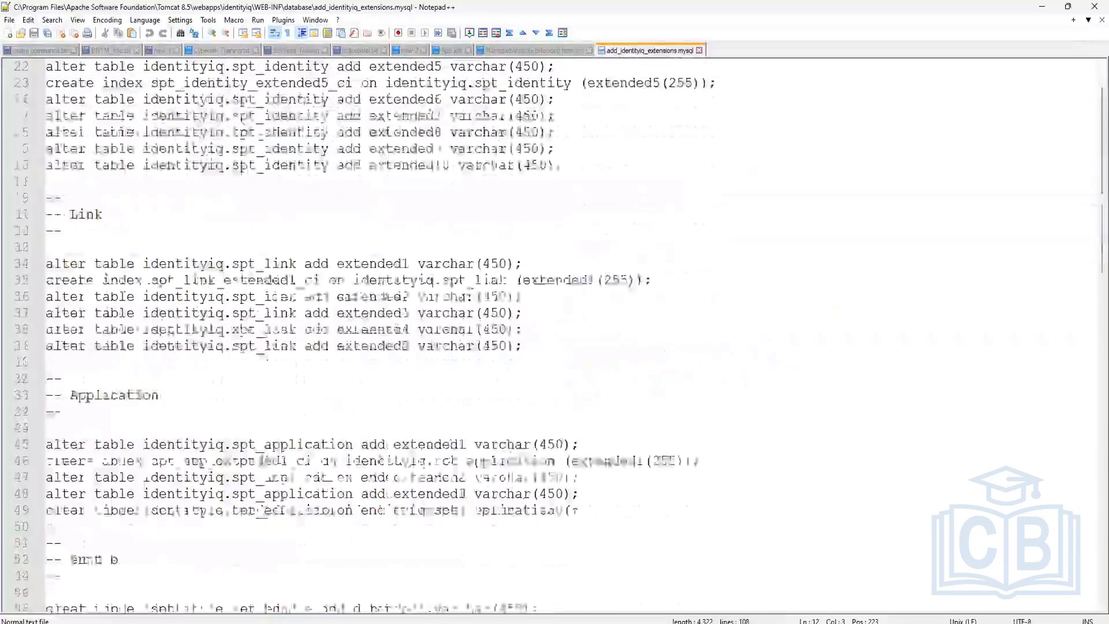
scroll(555, 335, "down", 7)
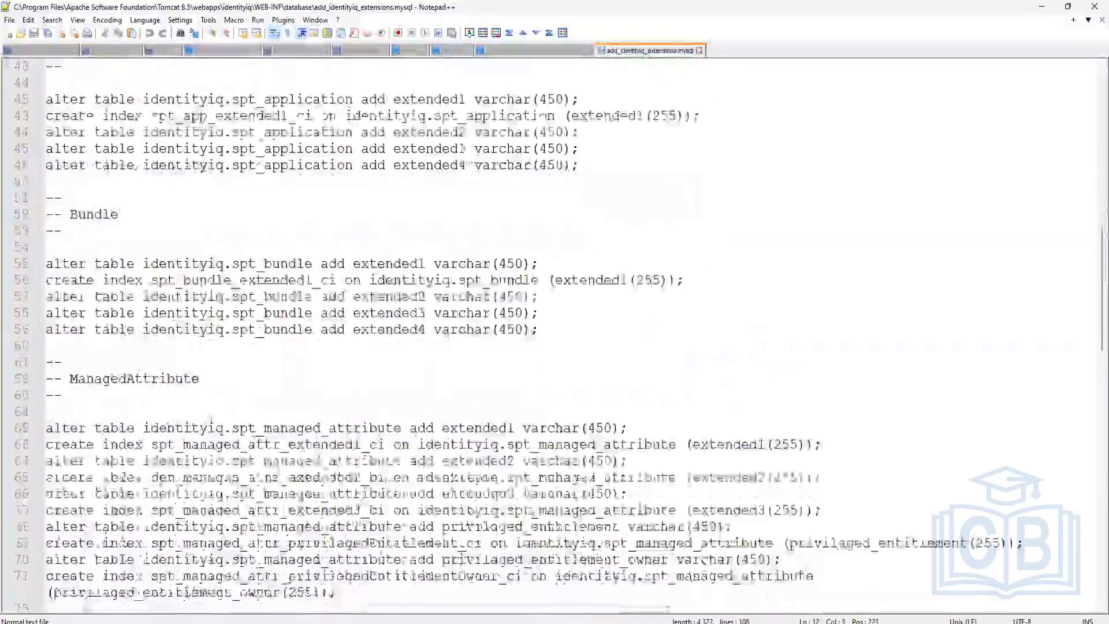
left_click_drag(199, 378, 70, 378)
scroll(70, 379, "down", 3)
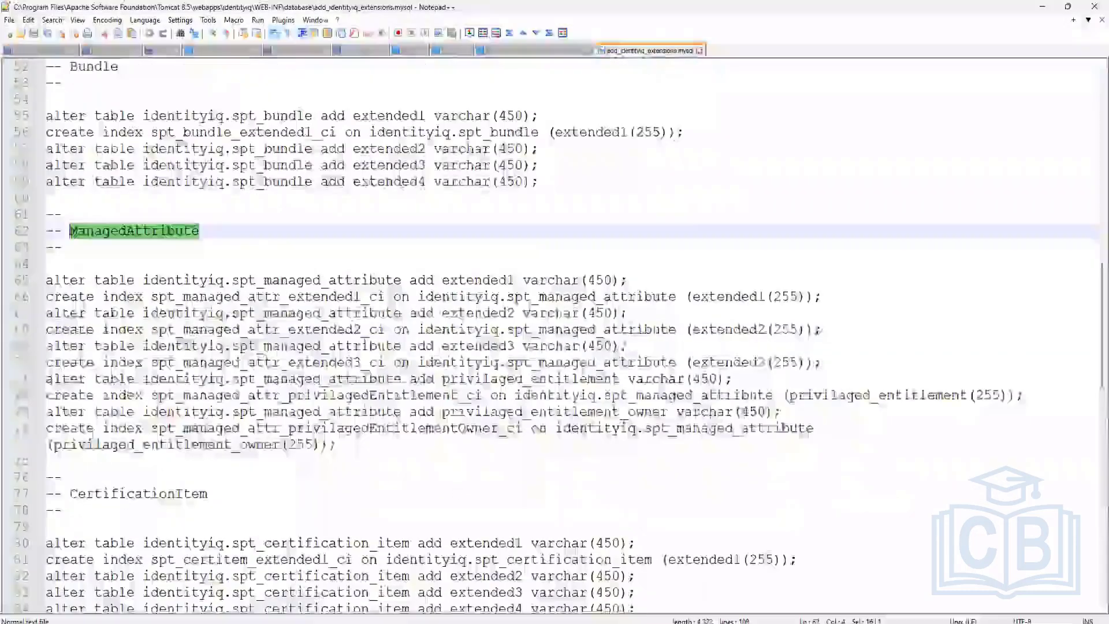
left_click_drag(336, 444, 47, 375)
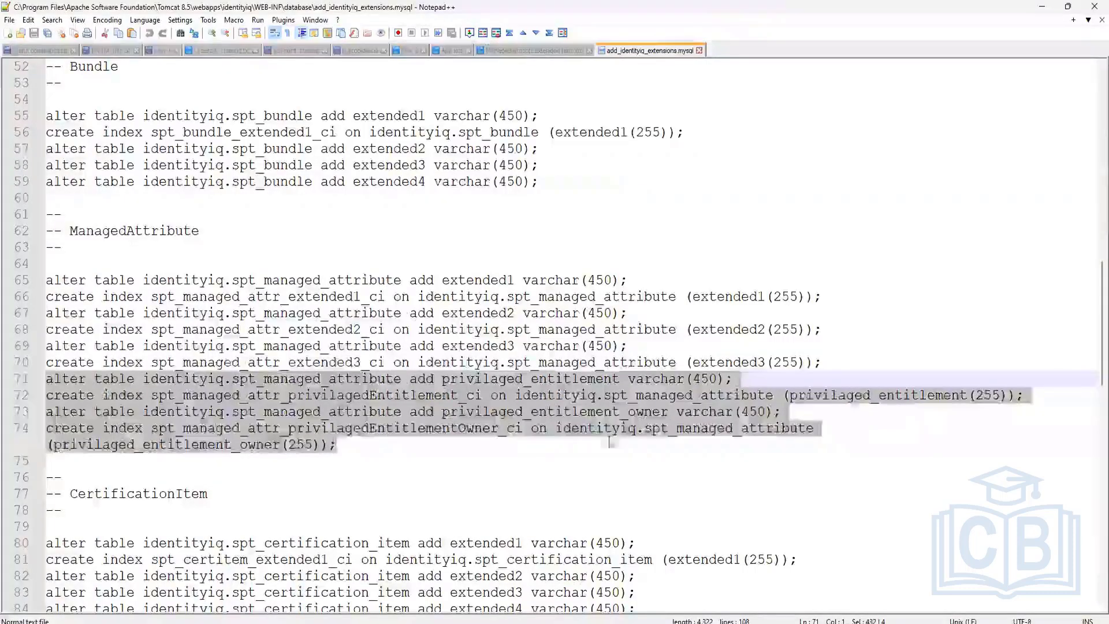
left_click(378, 441)
left_click_drag(336, 444, 45, 376)
key("ctrl+c")
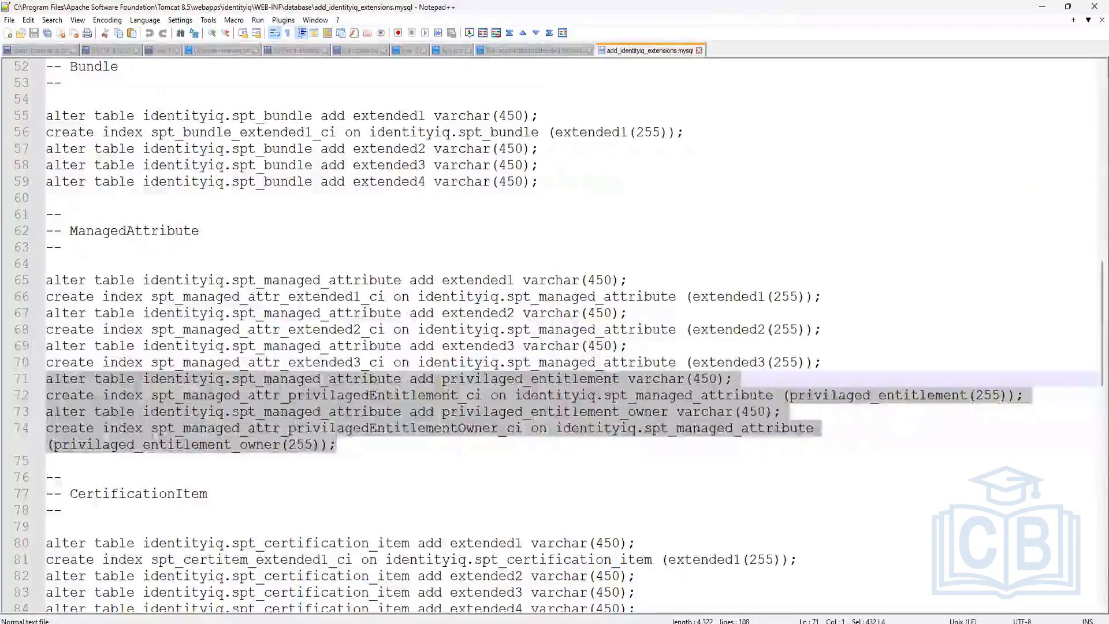
left_click(797, 621)
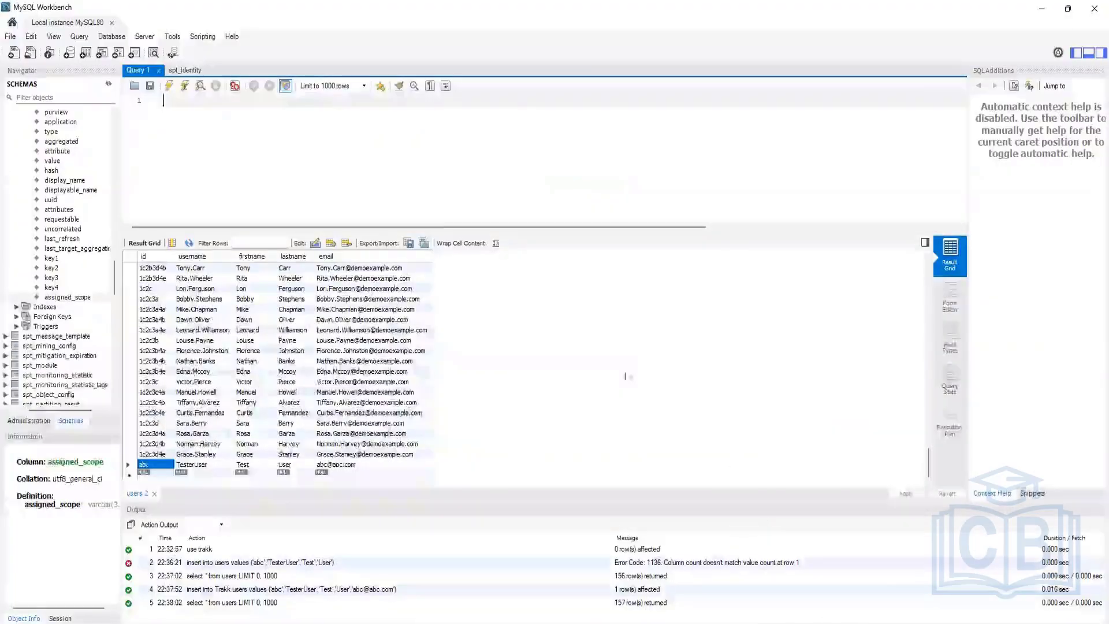
Step: Paste the four statements into Query 1 and run the first ALTER TABLE adding privilaged_entitlement
left_click(251, 104)
key("ctrl+v")
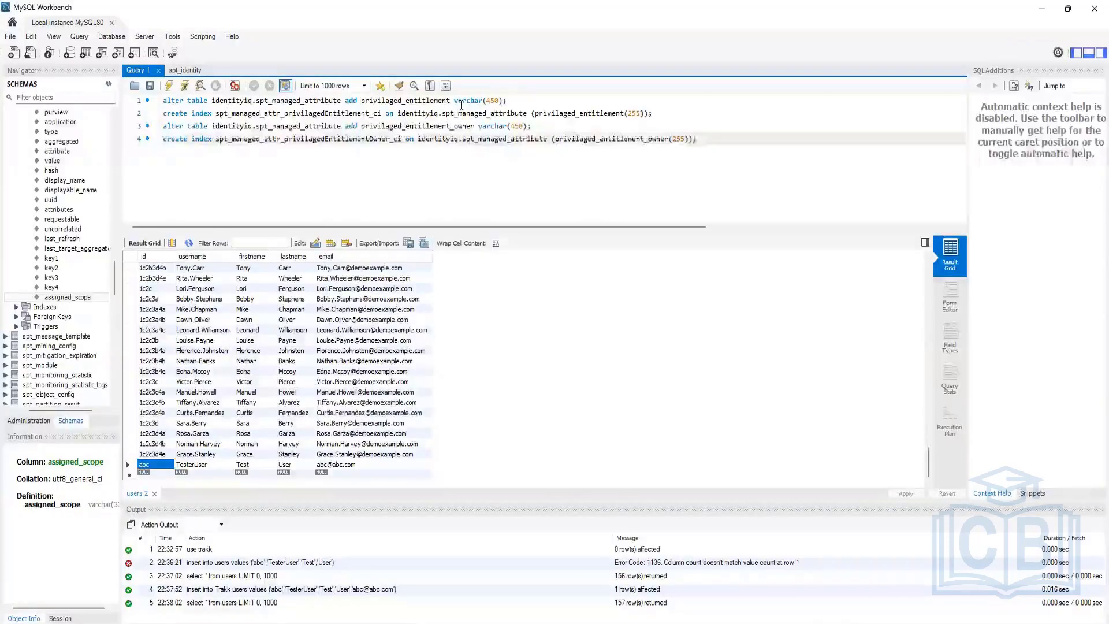
left_click_drag(507, 102, 52, 42)
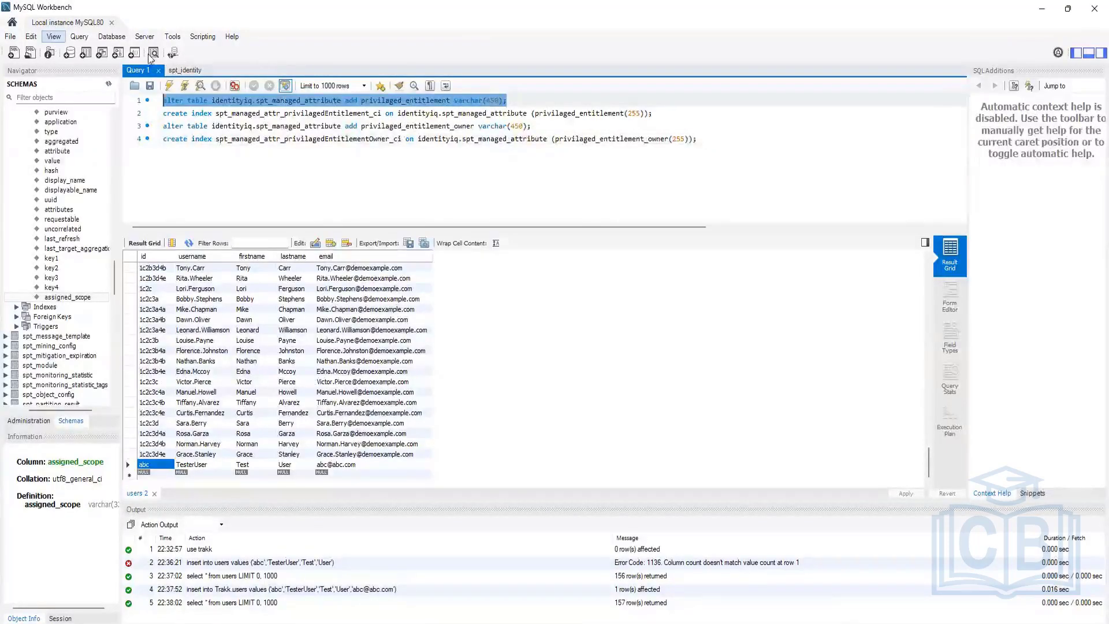
left_click(169, 86)
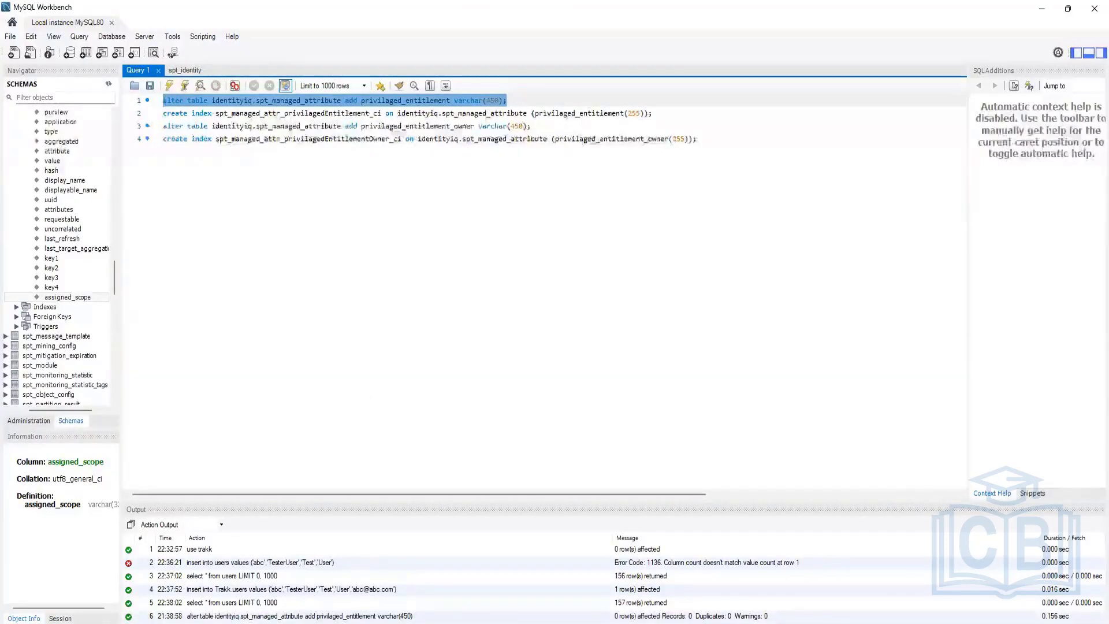
Step: Refresh the schema to confirm the privilaged_entitlement column, then select the third ALTER TABLE statement
right_click(59, 297)
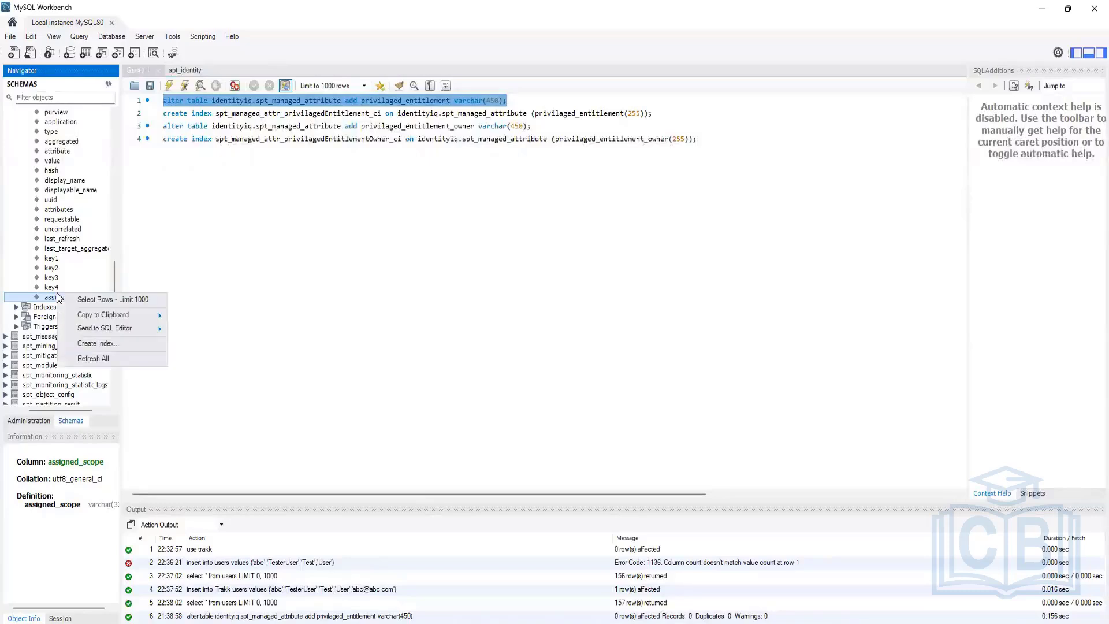
left_click(95, 358)
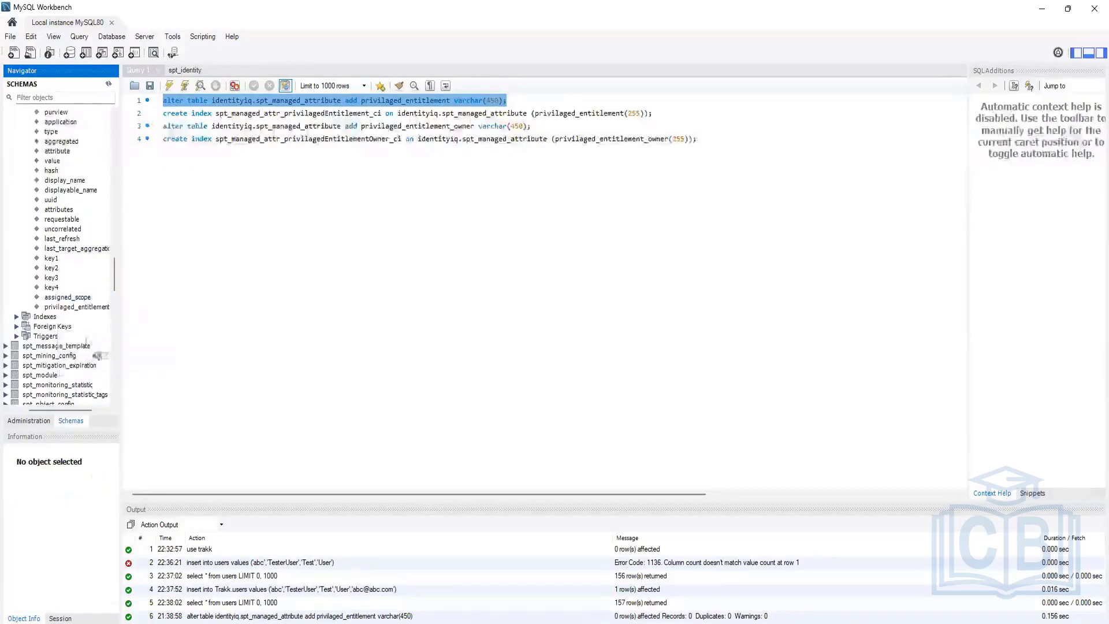
left_click(60, 308)
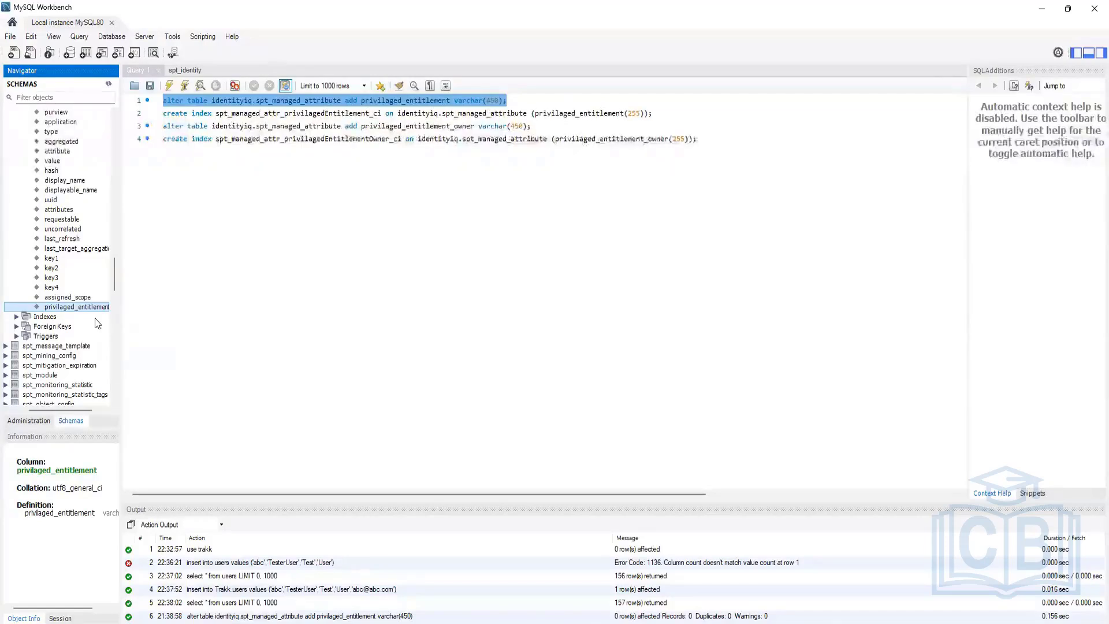
left_click(546, 126)
key("shift+Left")
key("shift+Left")
key("shift+Left")
left_click(163, 126, "shift")
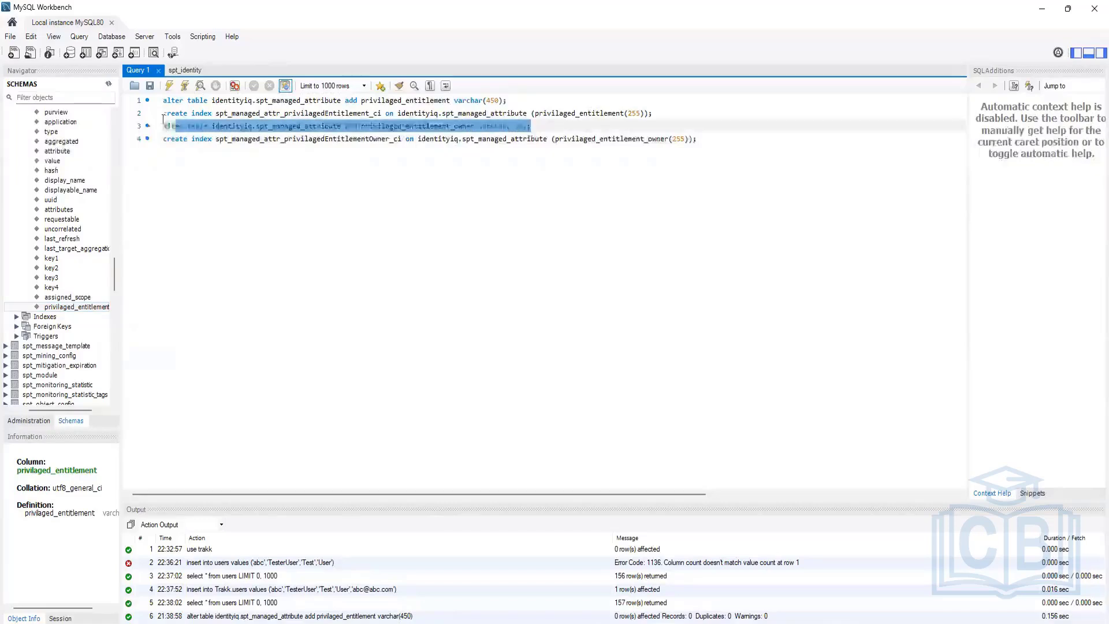
Step: Run the ALTER TABLE adding privilaged_entitlement_owner and refresh the schema tree
left_click(168, 86)
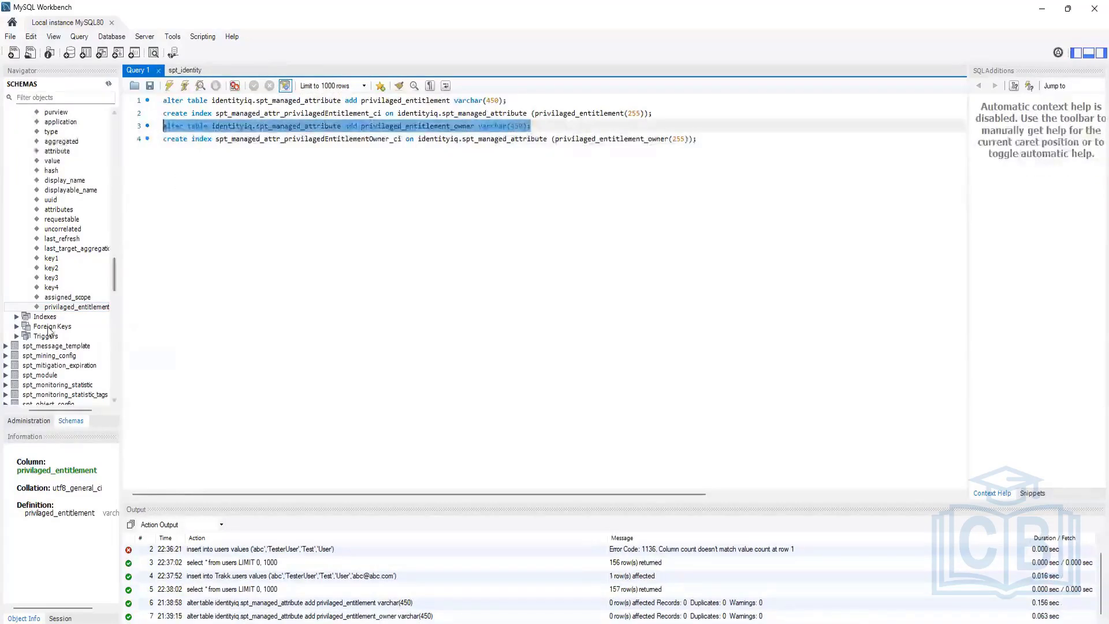
right_click(69, 307)
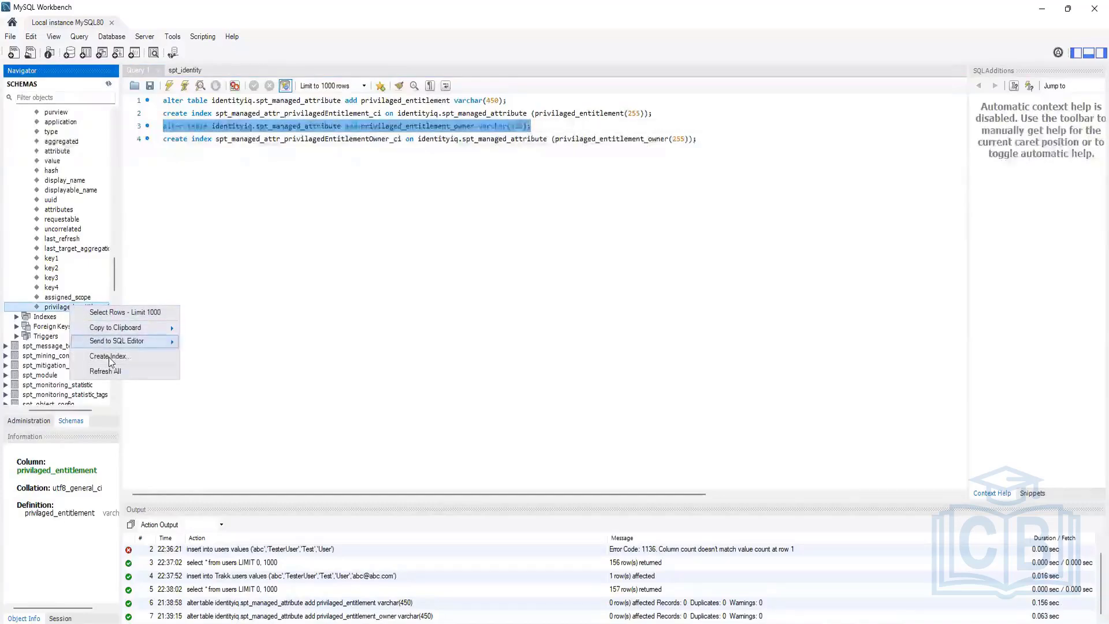
left_click(111, 370)
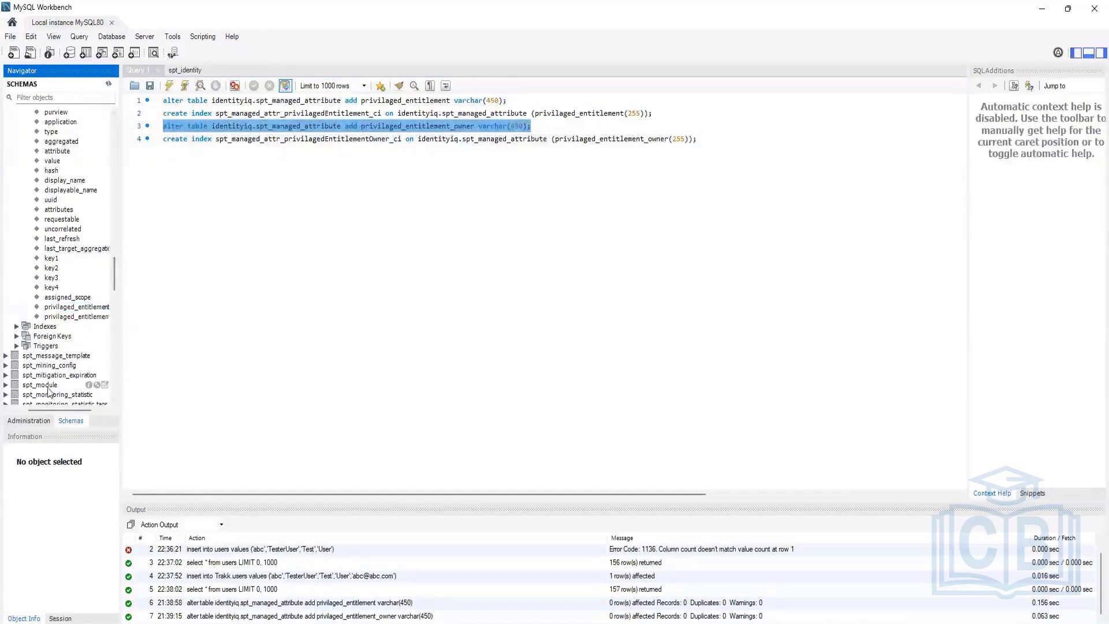
left_click_drag(60, 407, 76, 408)
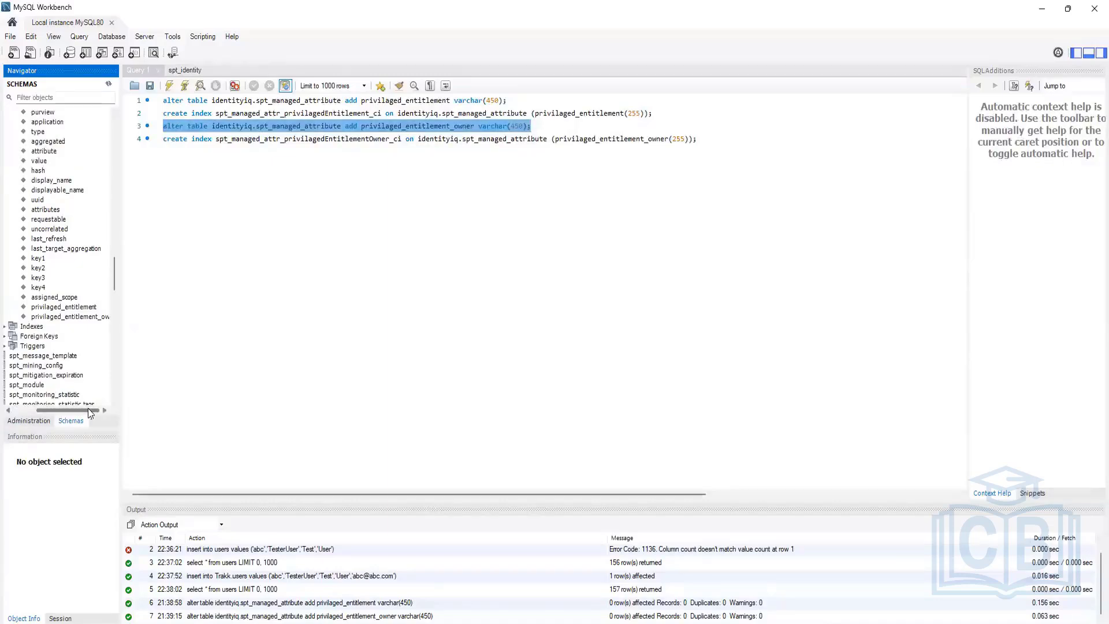
left_click_drag(81, 407, 3, 399)
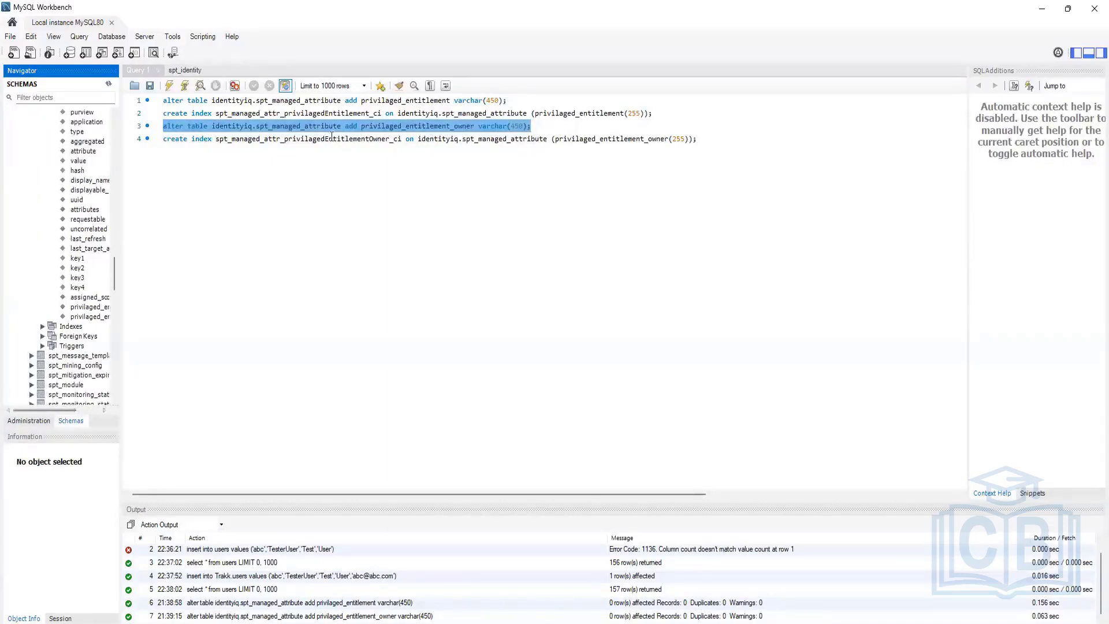
Step: Run the line 2 CREATE INDEX statement for spt_managed_attr_privilagedEntitlement_ci
left_click(658, 115)
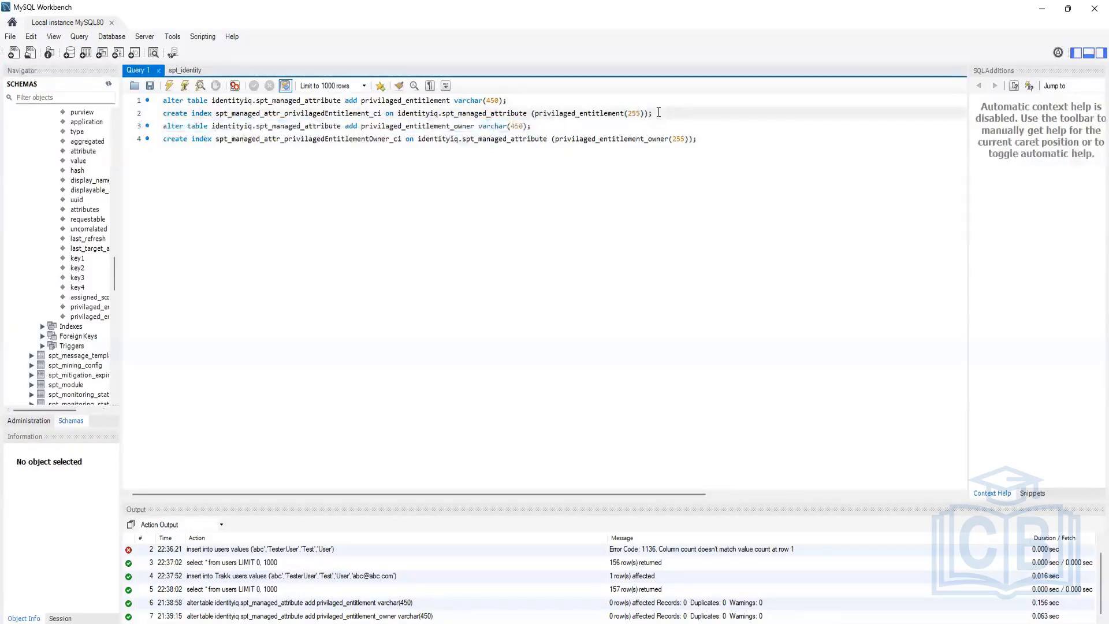
left_click_drag(659, 113, 137, 115)
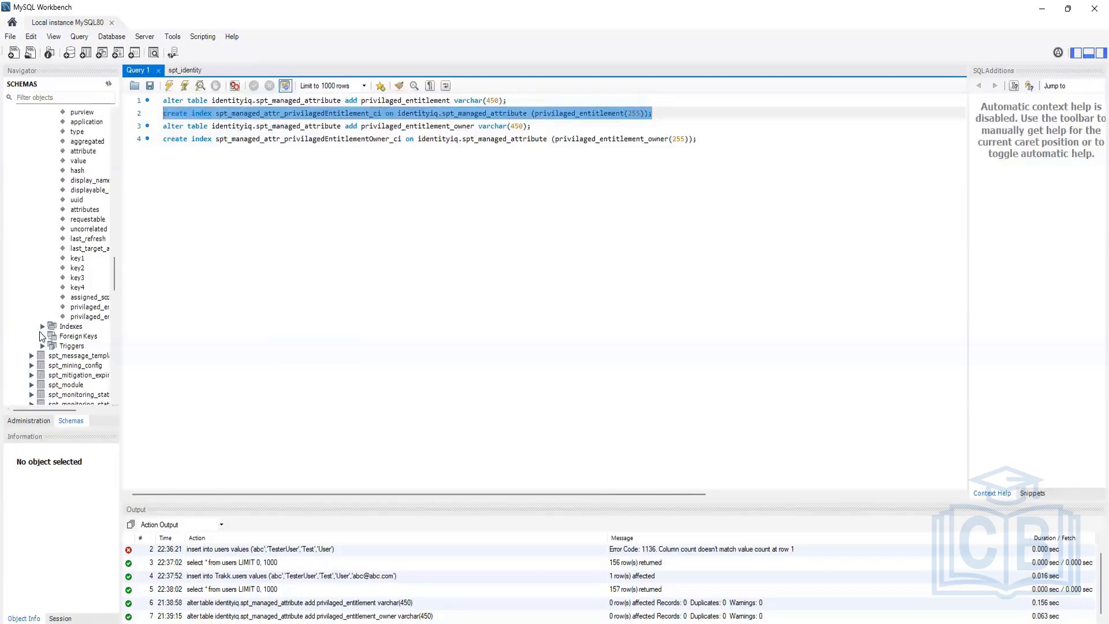
left_click(43, 326)
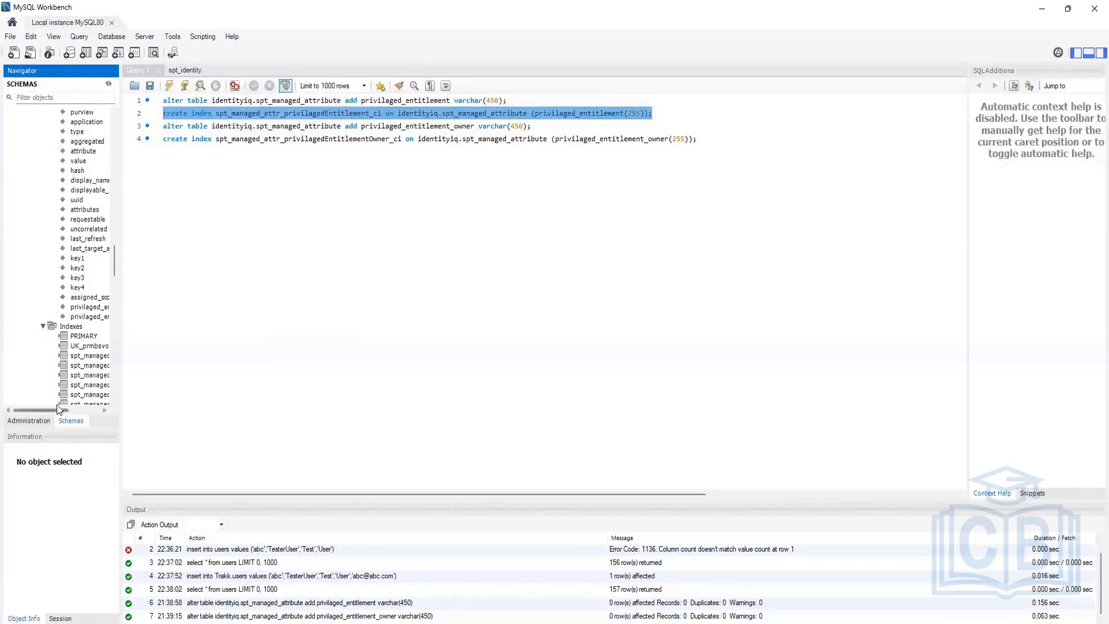
left_click_drag(59, 407, 72, 407)
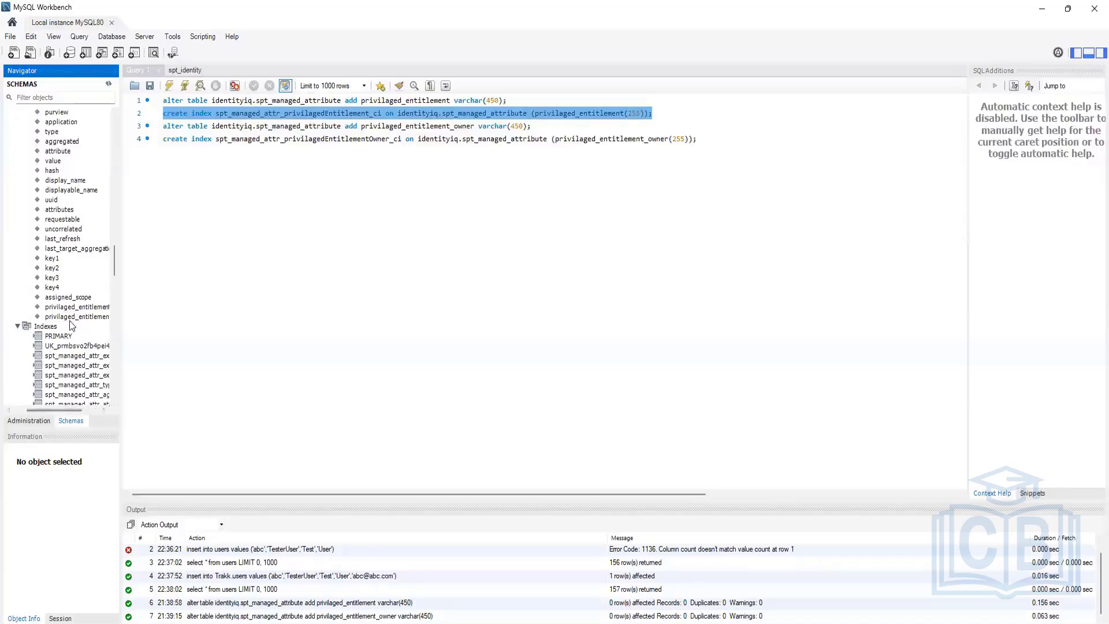
scroll(69, 325, "down", 3)
scroll(70, 325, "down", 2)
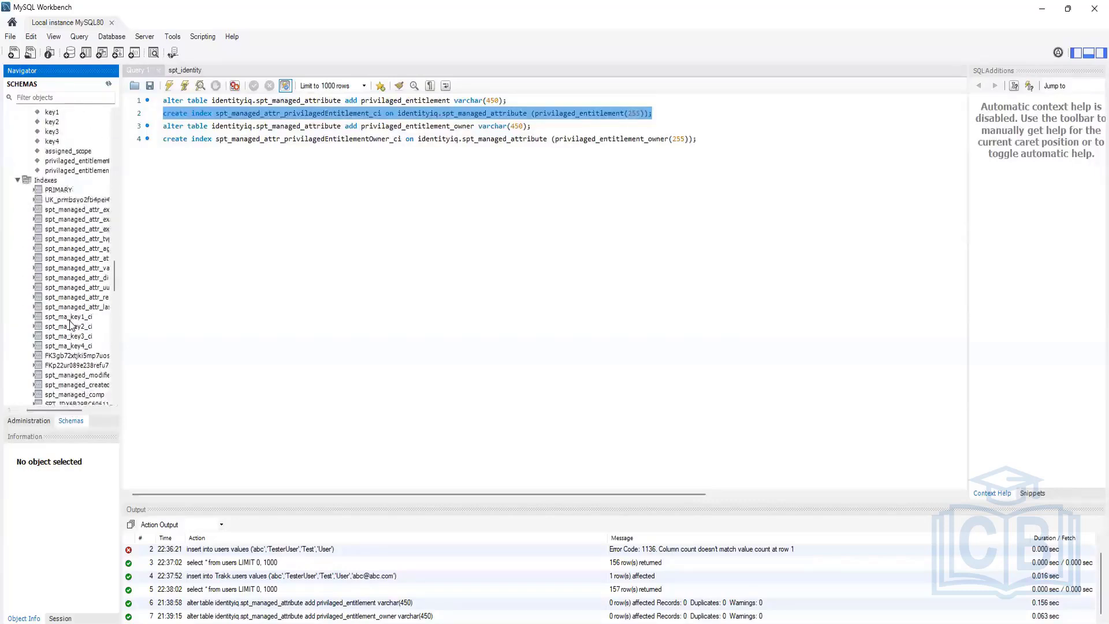
scroll(70, 325, "down", 1)
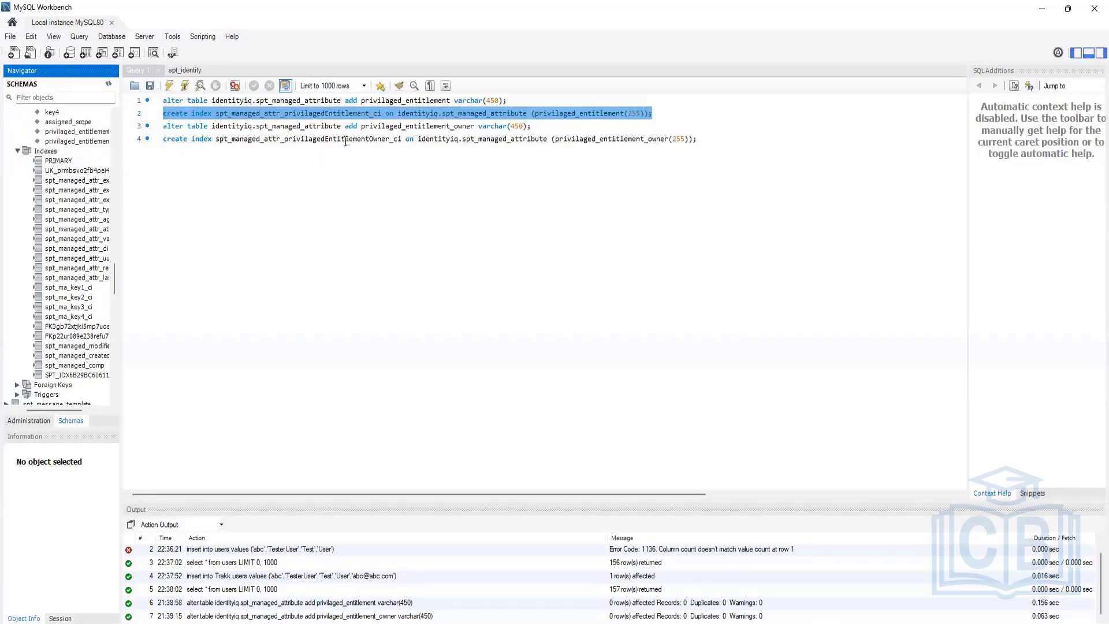
left_click(168, 86)
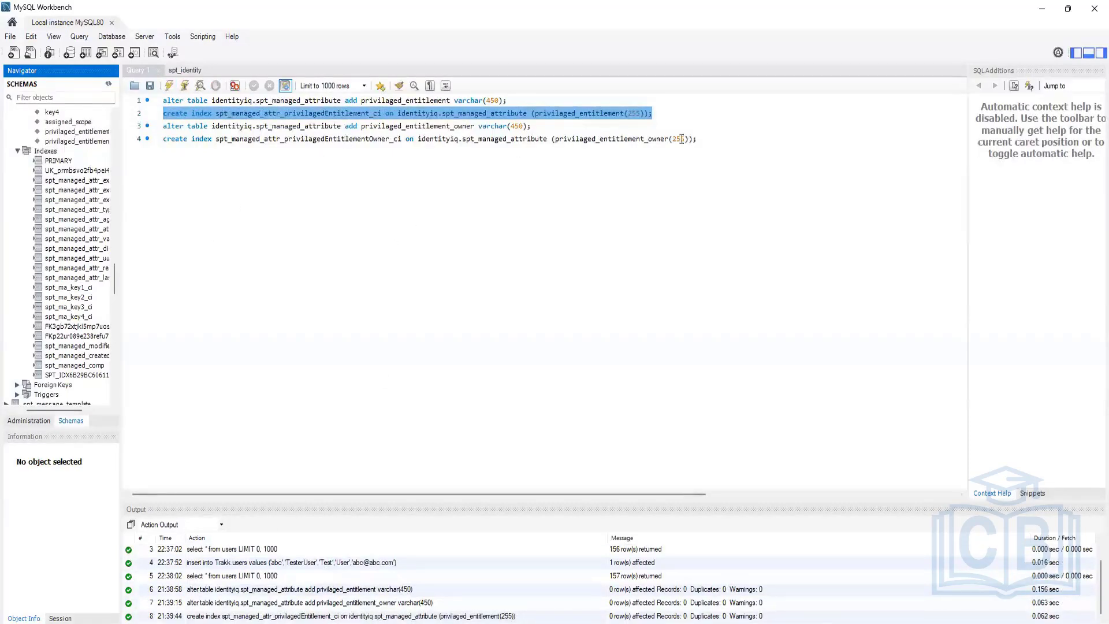
Step: Run the line 4 CREATE INDEX for spt_managed_attr_privilagedEntitlementOwner_ci and refresh to view both indexes
left_click_drag(696, 139, 153, 134)
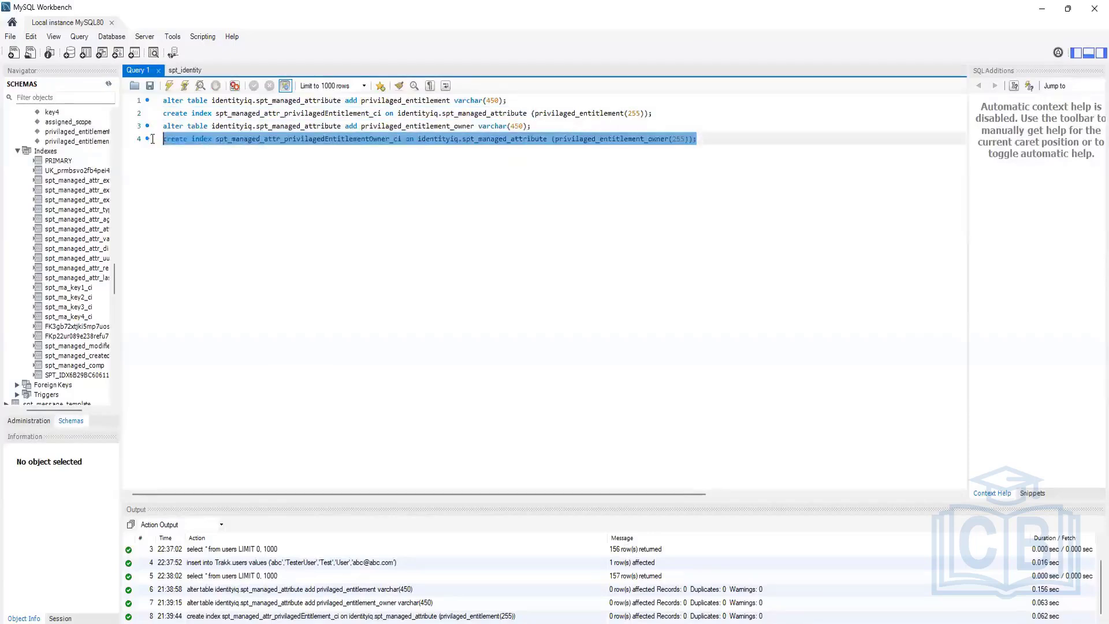
left_click(169, 86)
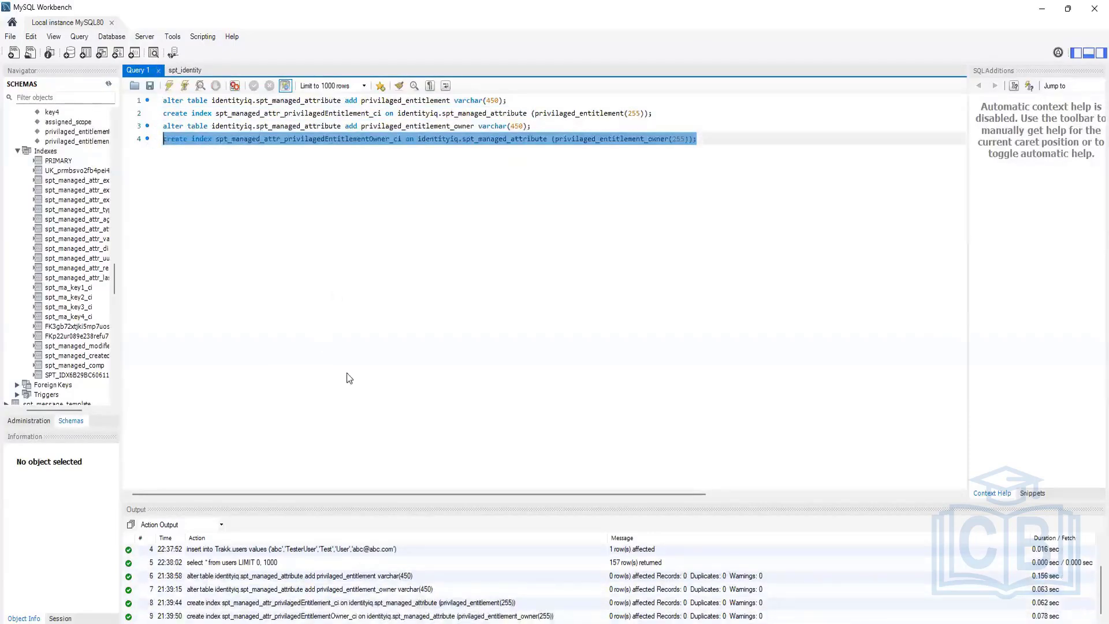
right_click(70, 368)
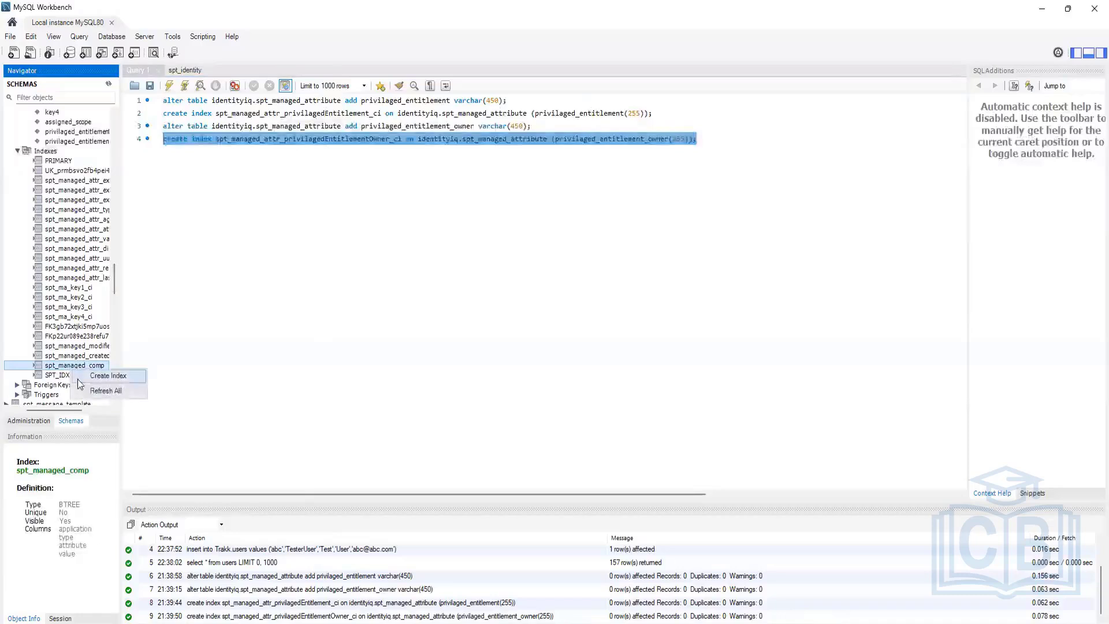
left_click(105, 391)
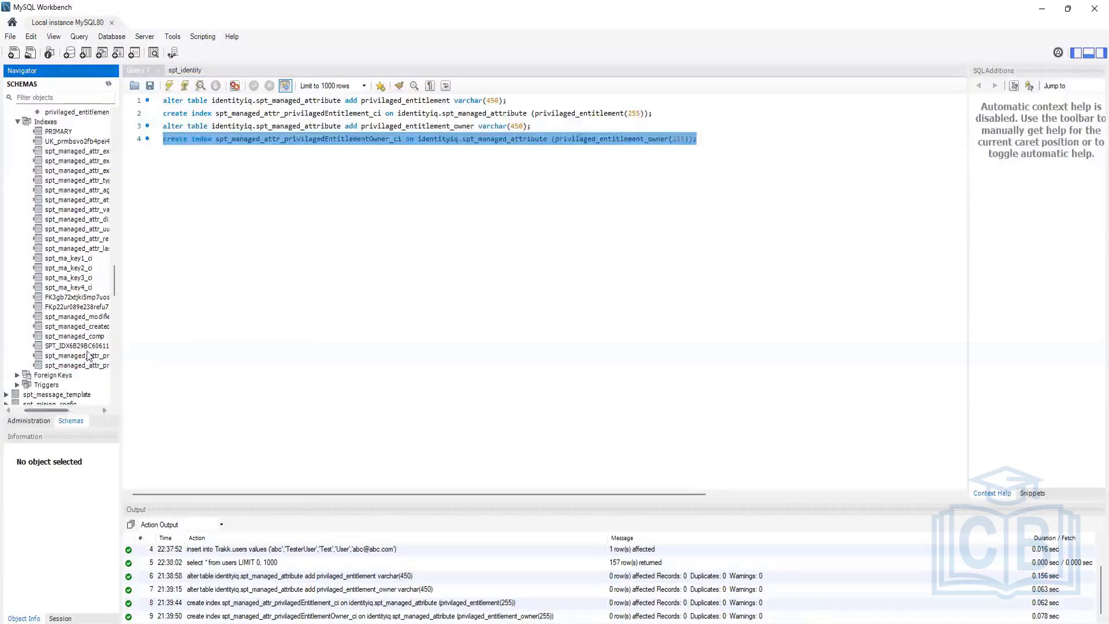
left_click_drag(60, 410, 97, 408)
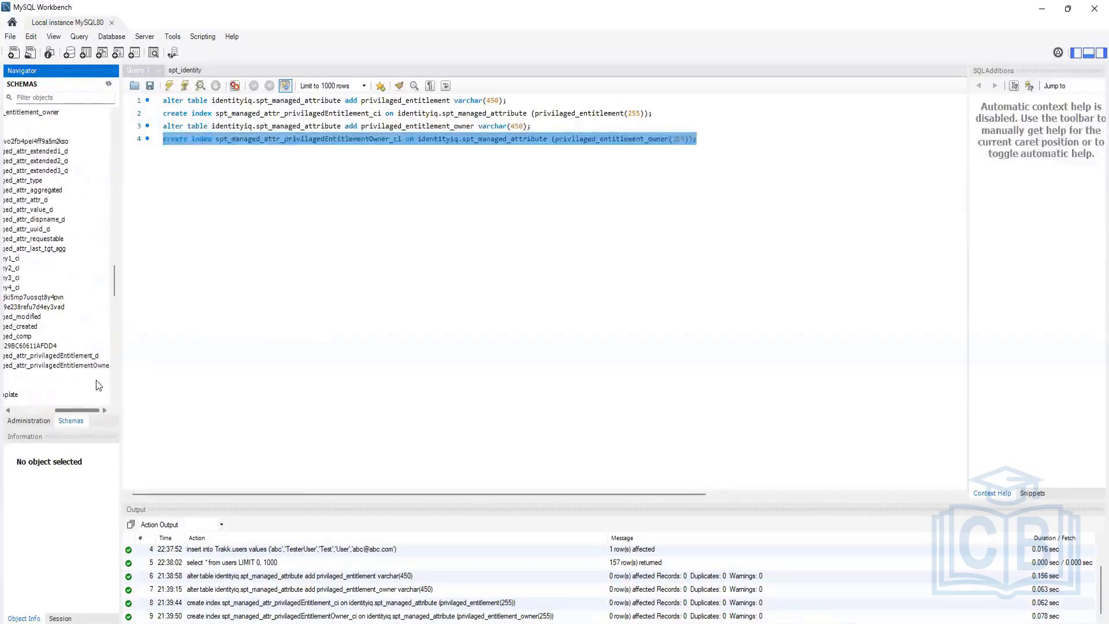
left_click(96, 358)
left_click(86, 366)
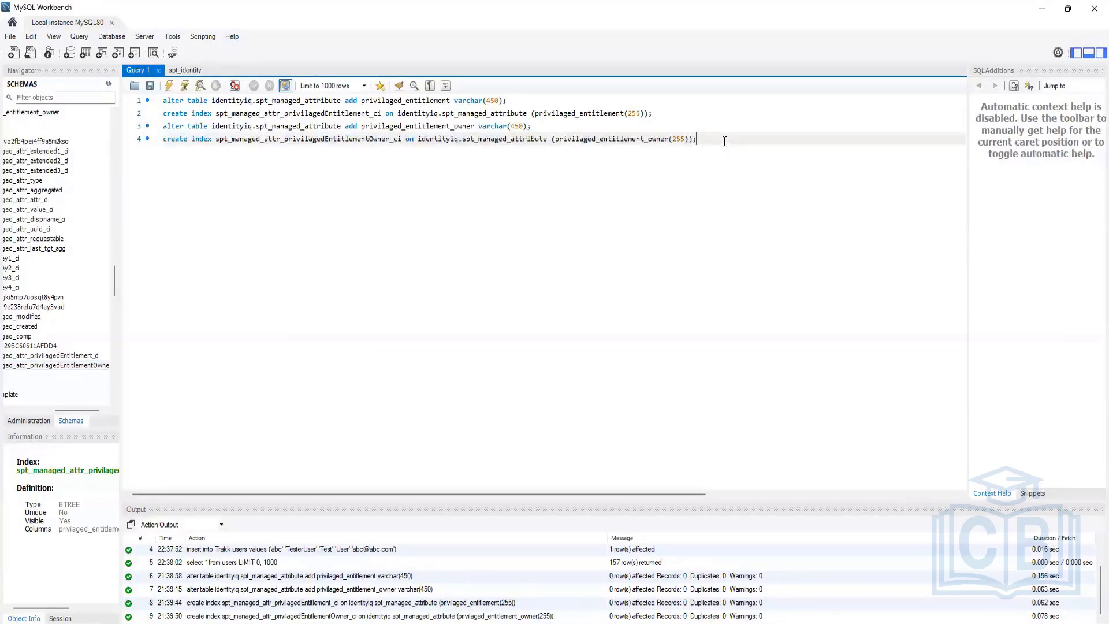
left_click_drag(724, 139, 163, 100)
left_click(458, 264)
Step: Go to IdentityIQ's Global Settings page from the gear menu
key("ctrl+a")
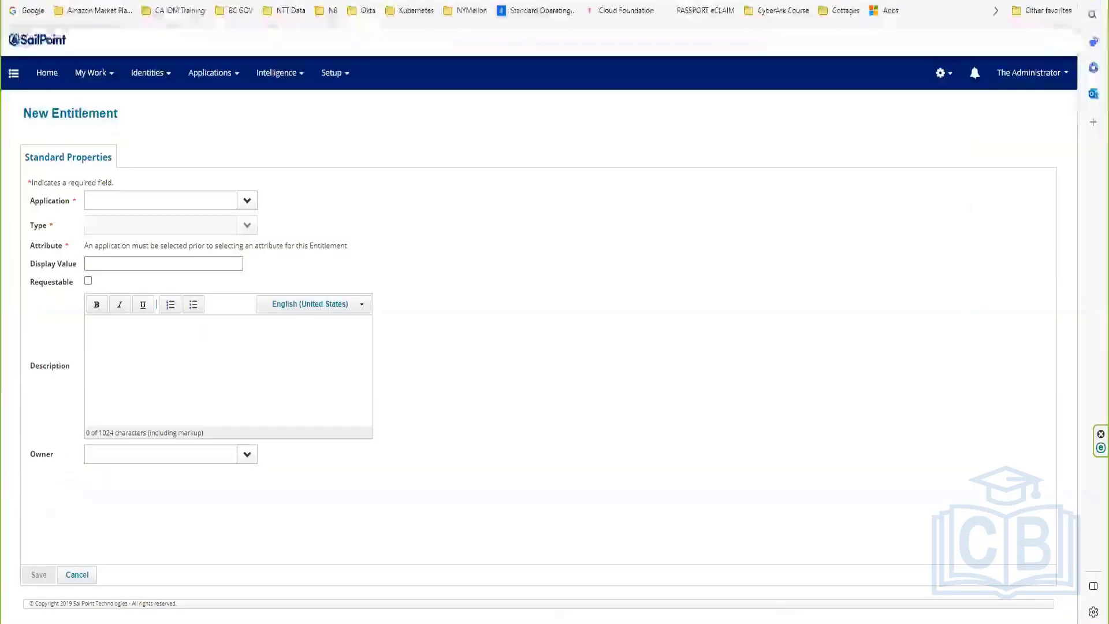
left_click(941, 75)
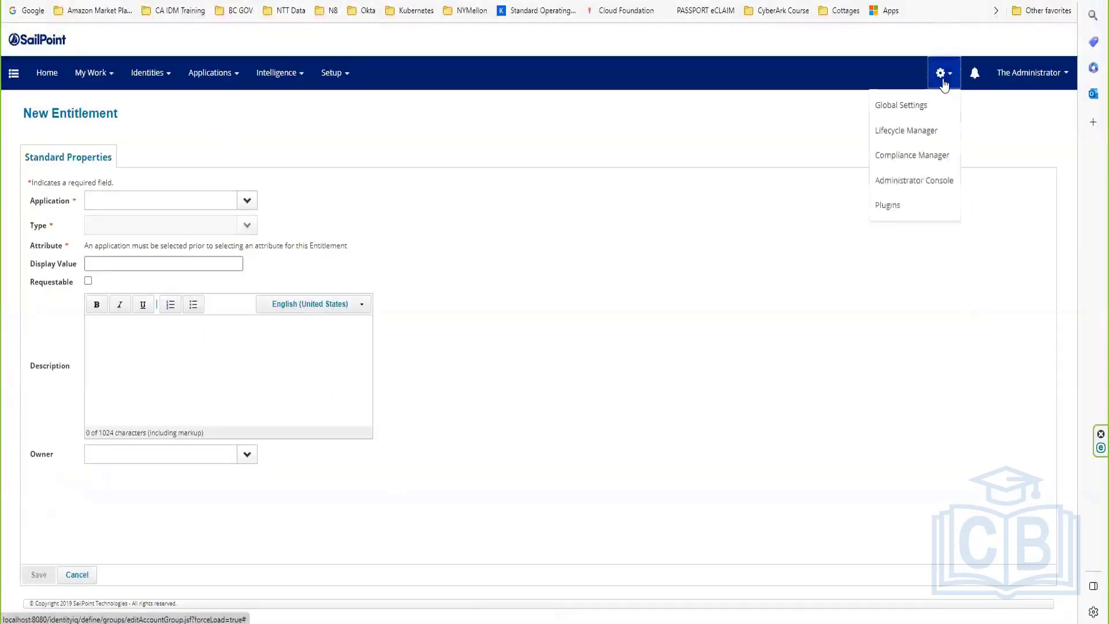
left_click(919, 107)
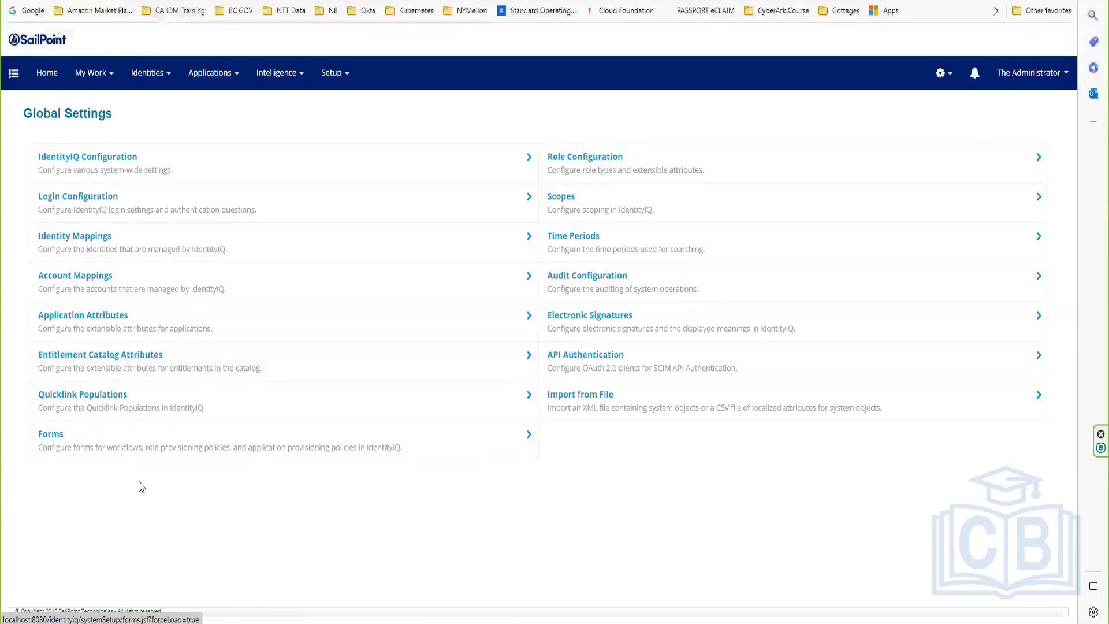
Step: Start a new Entitlement Catalog attribute, then bring the Notepad++ SQL script forward
left_click(136, 365)
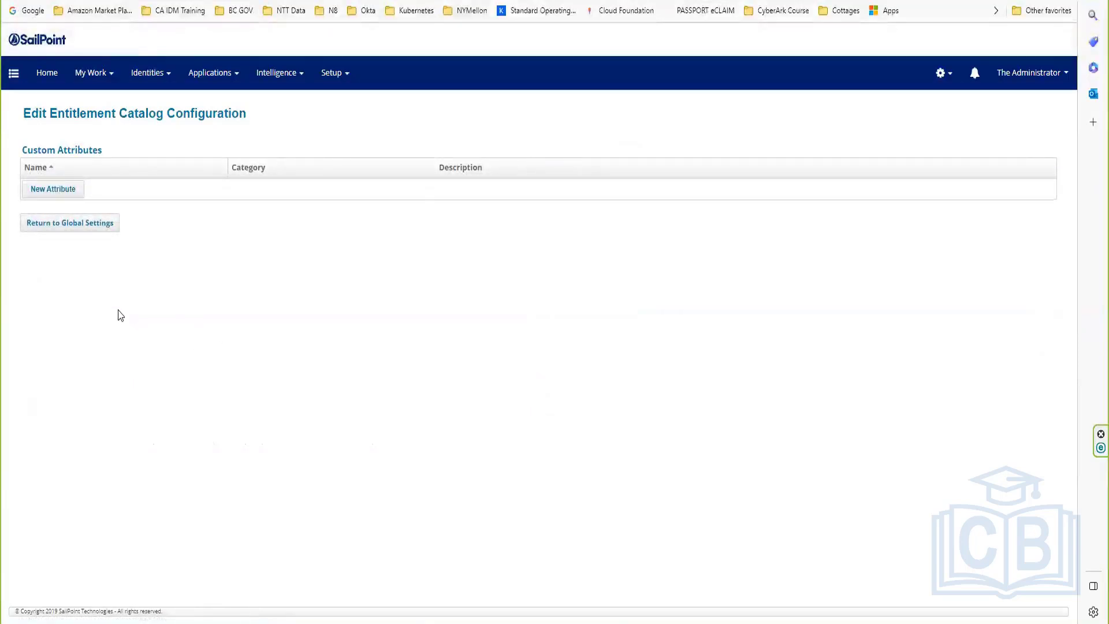
left_click(40, 190)
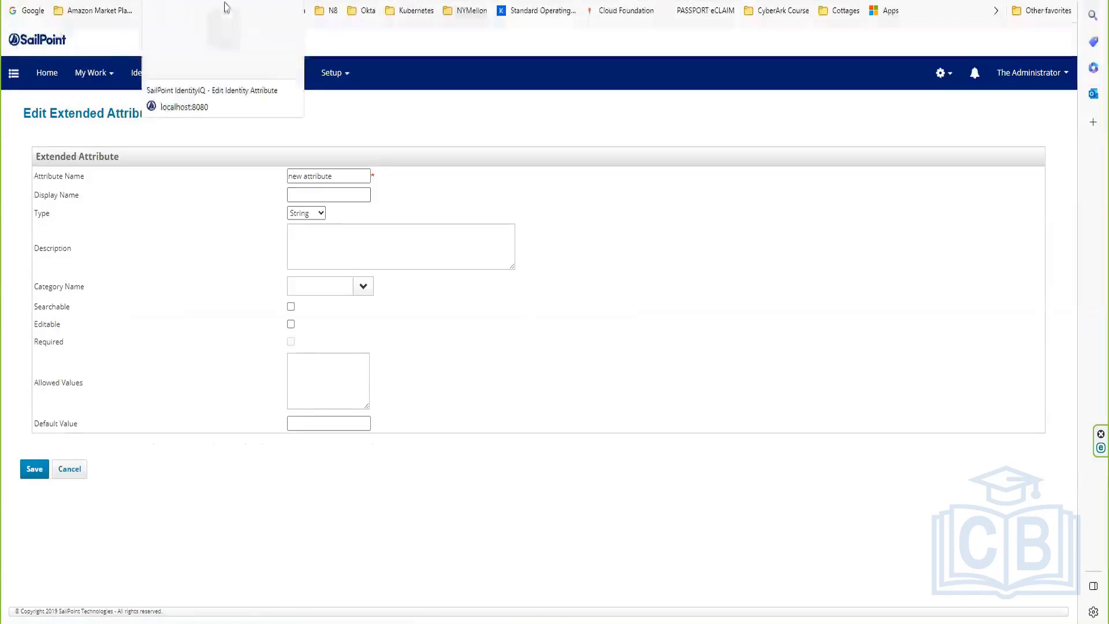
left_click(537, 566)
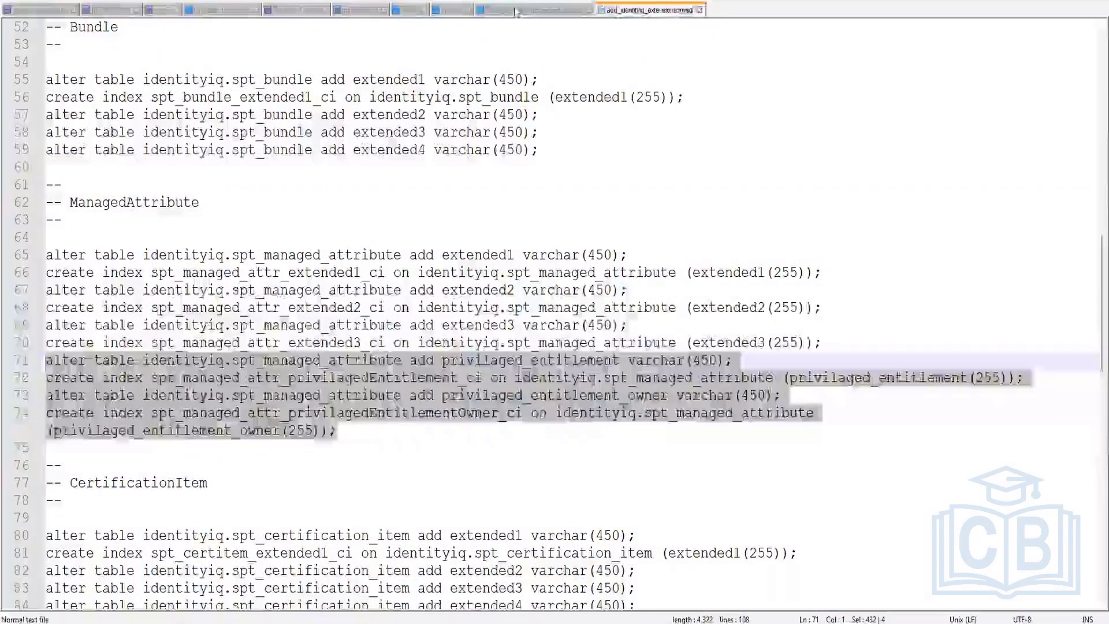
Step: Copy the privilagedEntitlement property name from ManagedAttributeExtended.hbm.xml and return to the attribute form
left_click(527, 10)
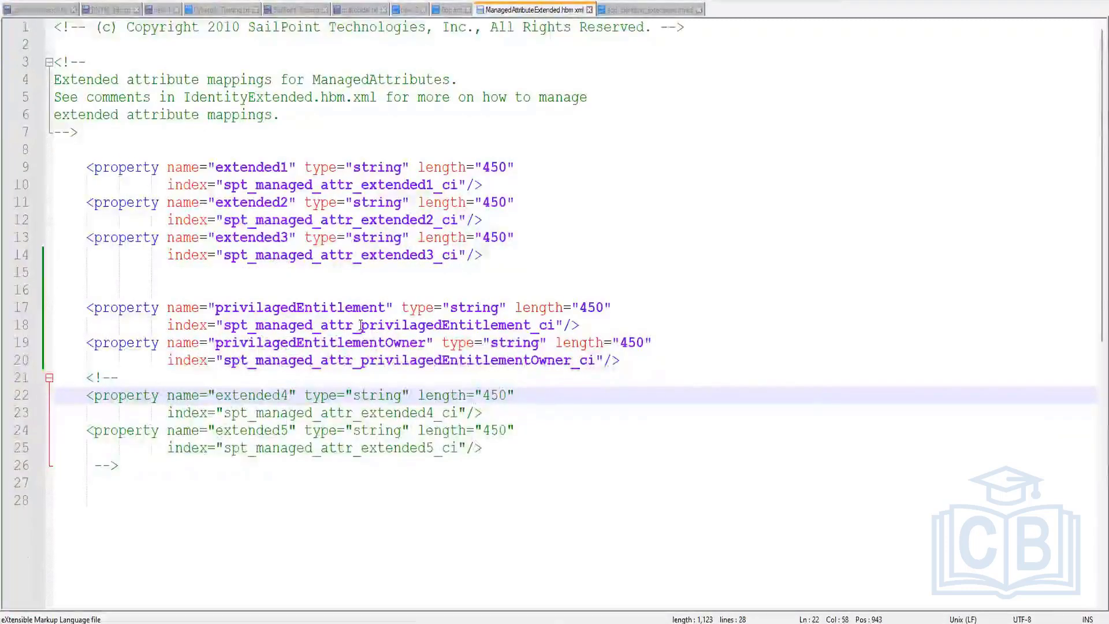
left_click_drag(364, 328, 528, 329)
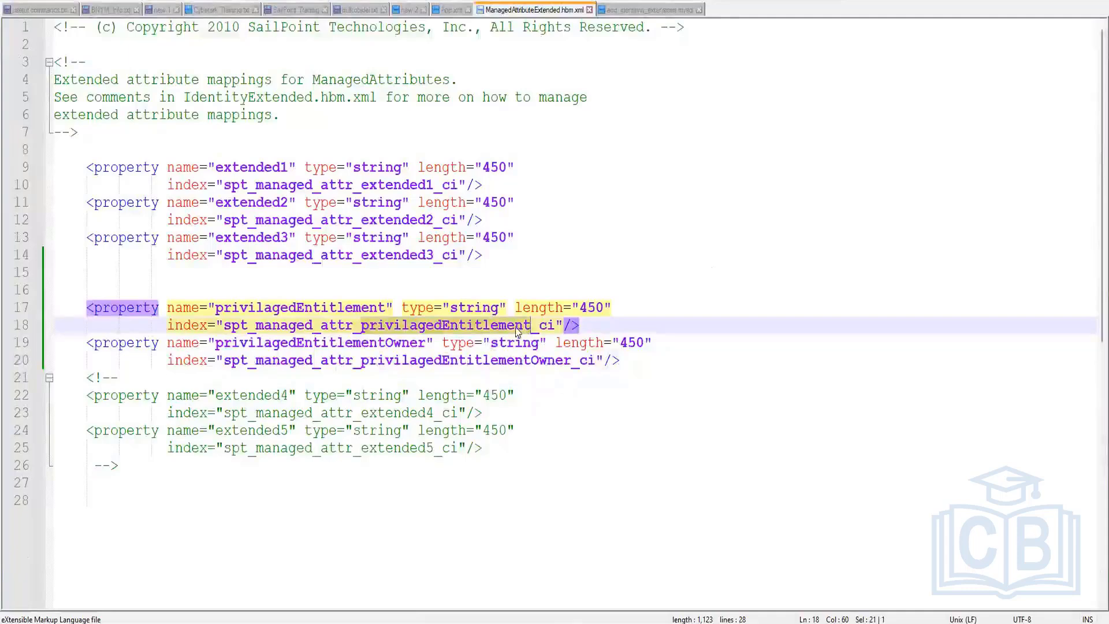
right_click(516, 329)
left_click(549, 347)
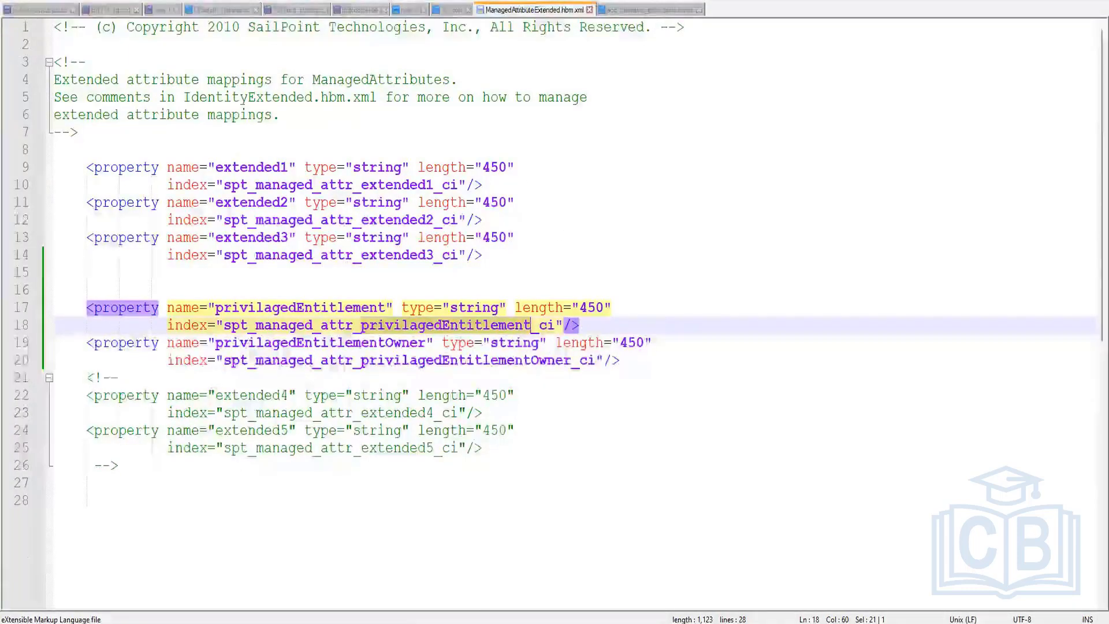
key("alt+Tab")
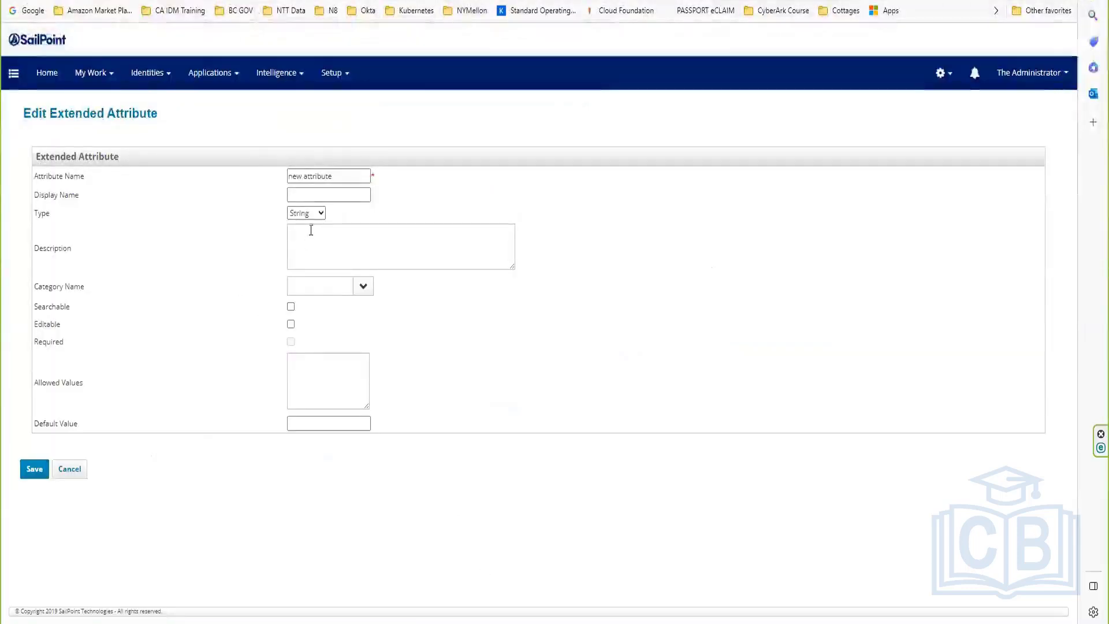
Step: Paste privilagedEntitlement into the Attribute Name and Display Name fields and save
left_click(345, 172)
triple_click(313, 176)
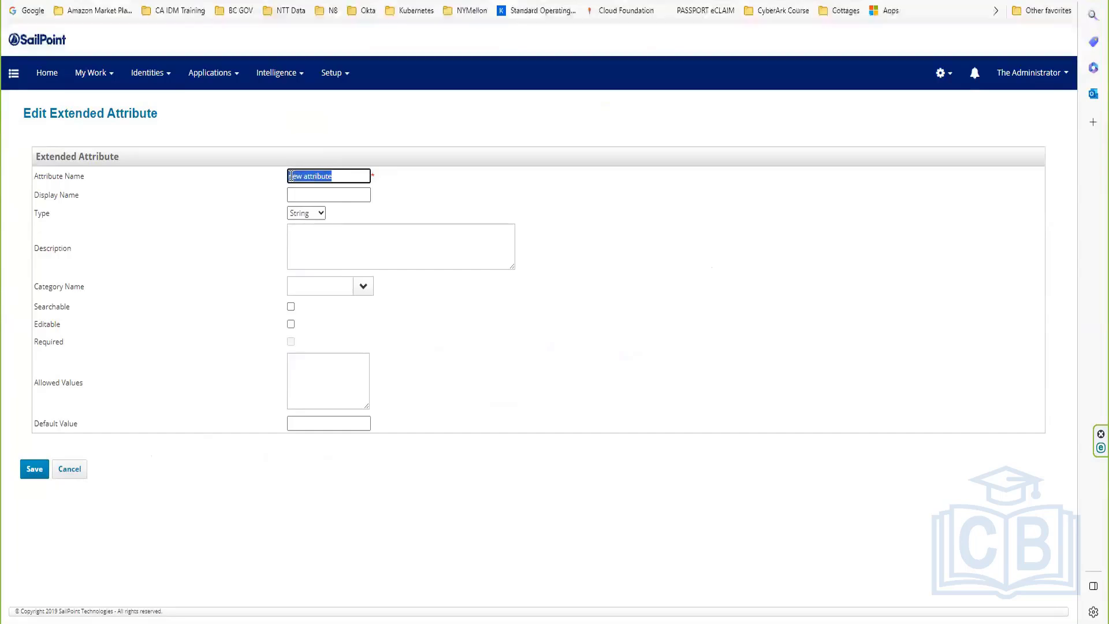
right_click(301, 181)
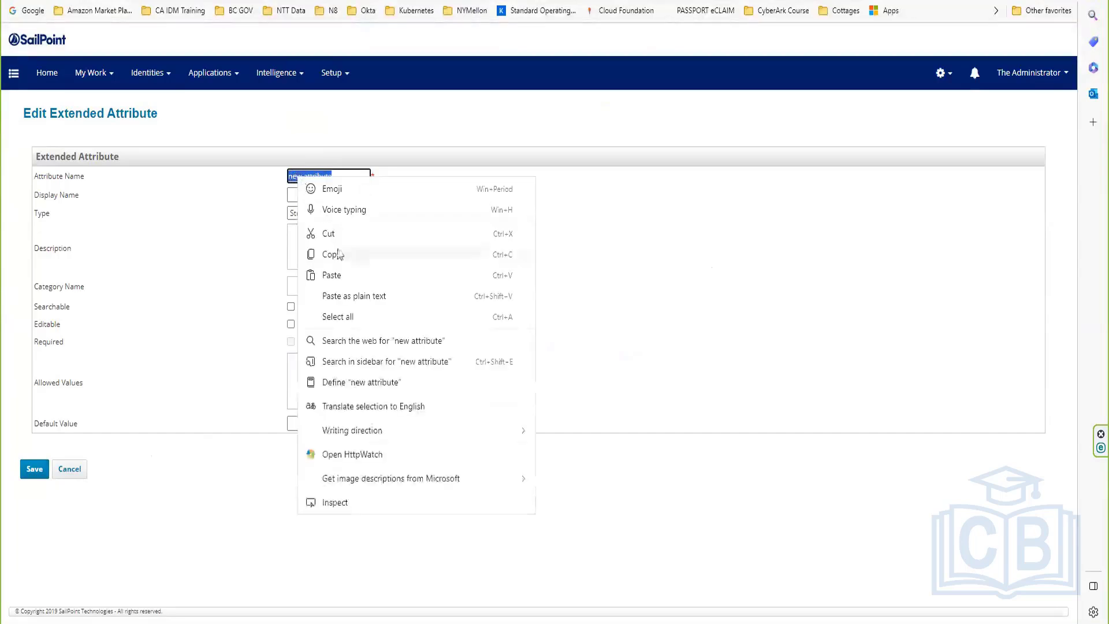
left_click(331, 275)
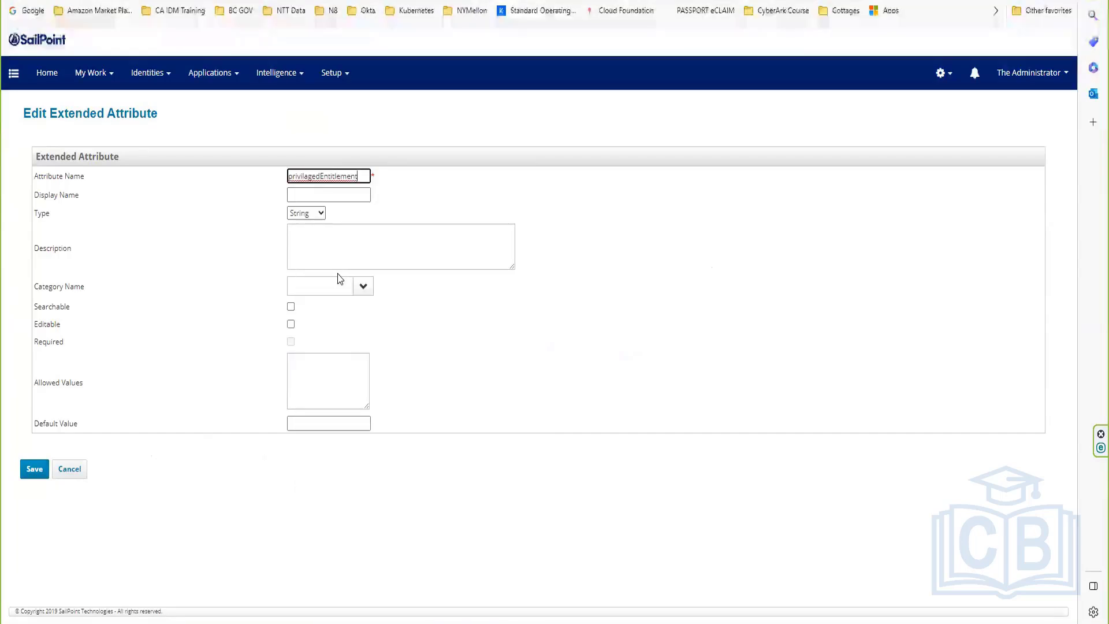
left_click(322, 194)
right_click(324, 194)
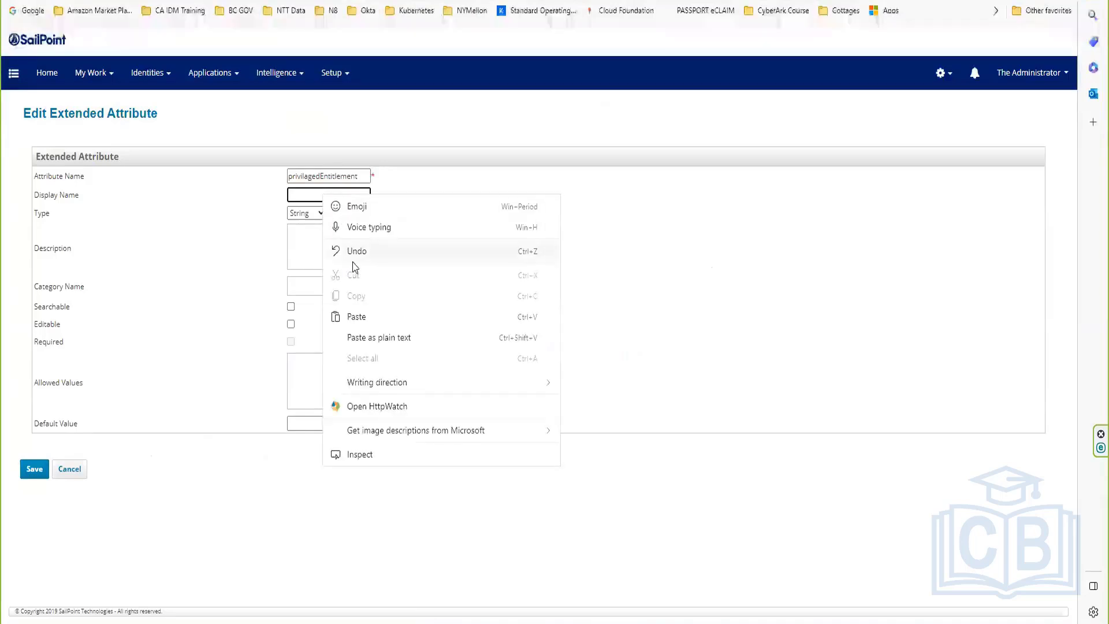
left_click(354, 315)
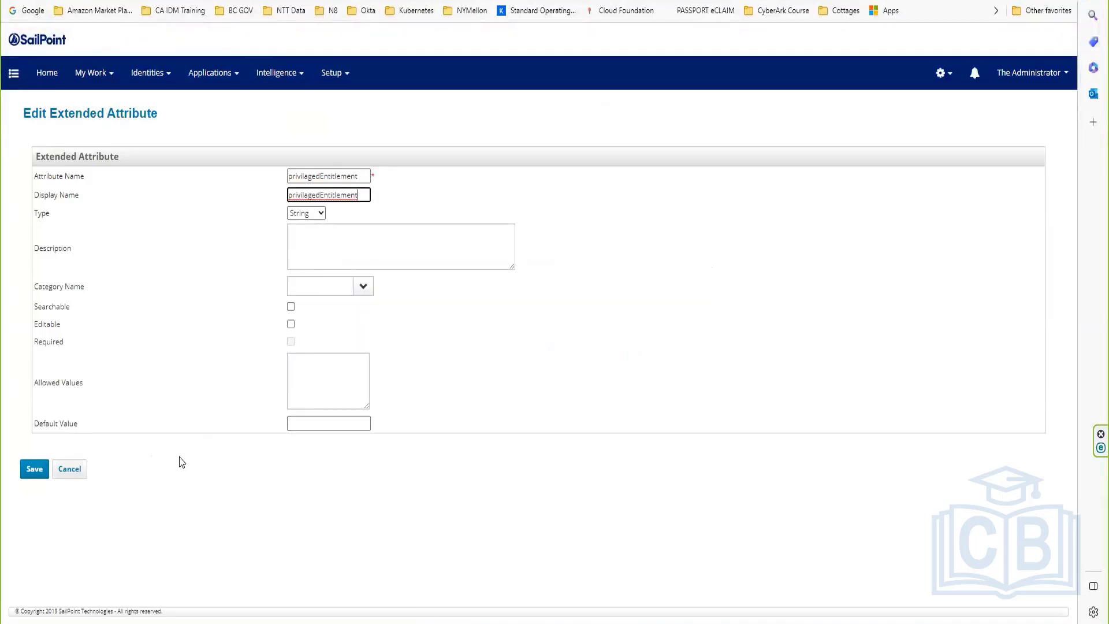
left_click(33, 470)
Step: Set description privilagedEntitlement and display name 'Privilaged Entitlement', then save again
left_click(321, 242)
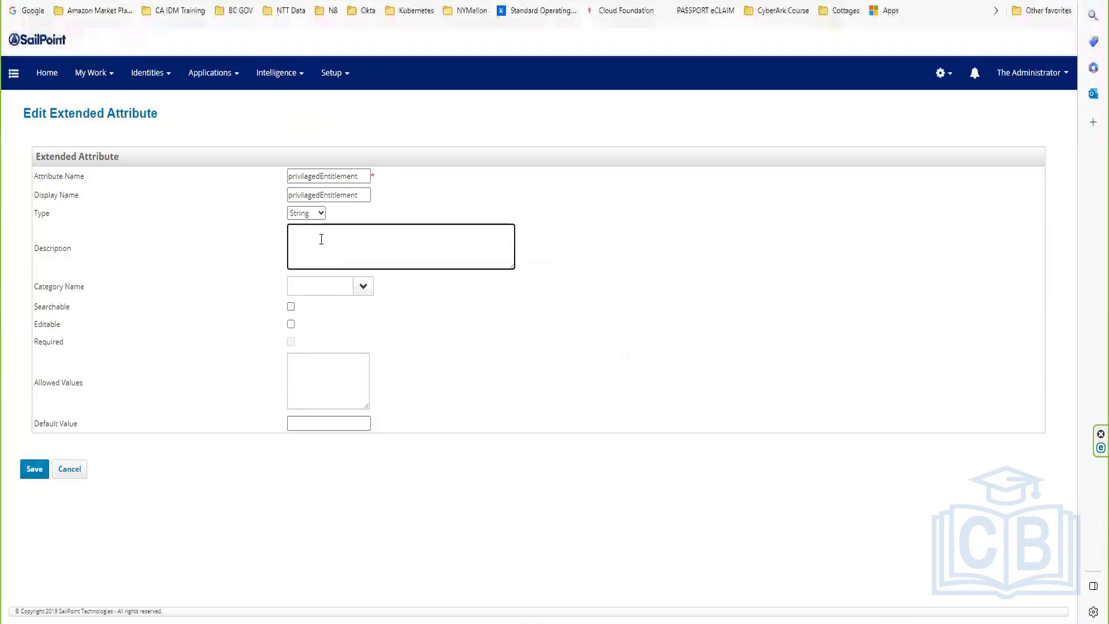
right_click(323, 246)
left_click(353, 361)
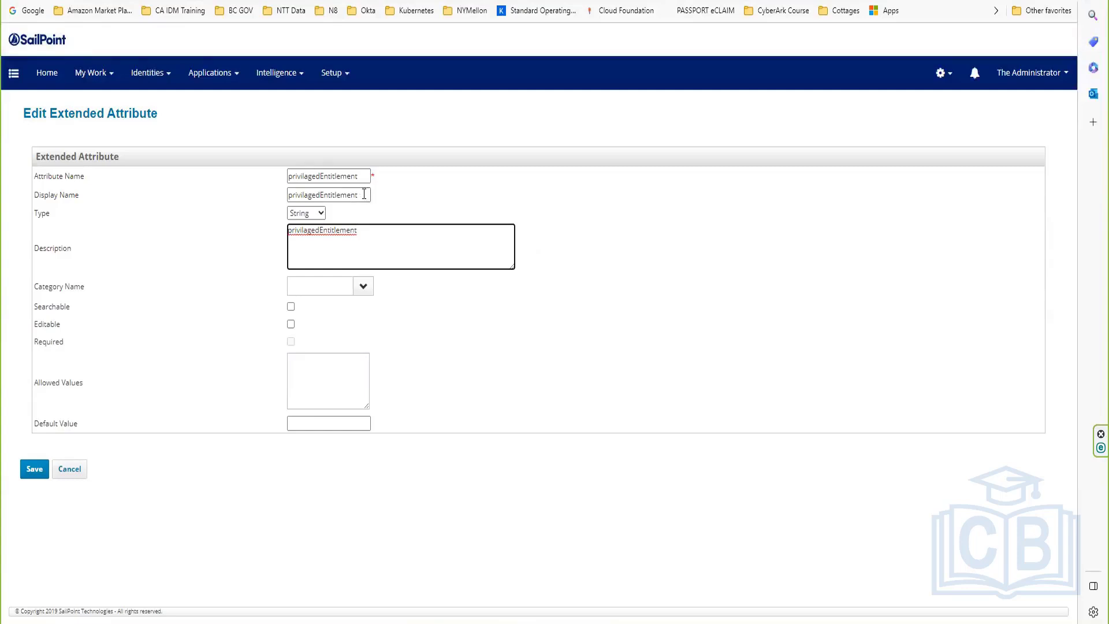
left_click_drag(363, 195, 260, 193)
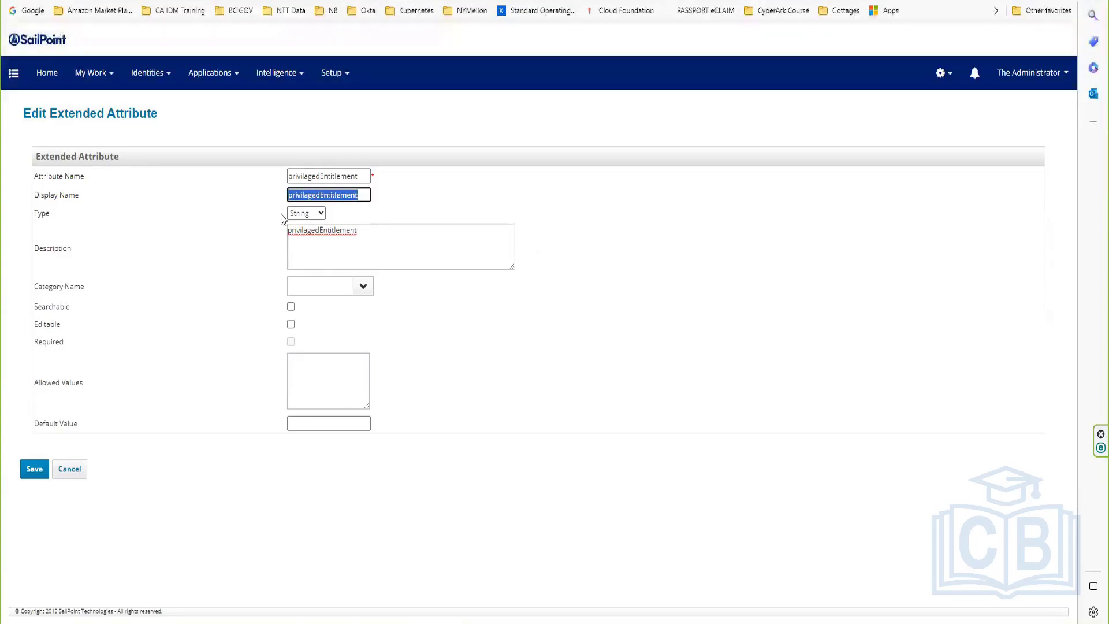
left_click(306, 195)
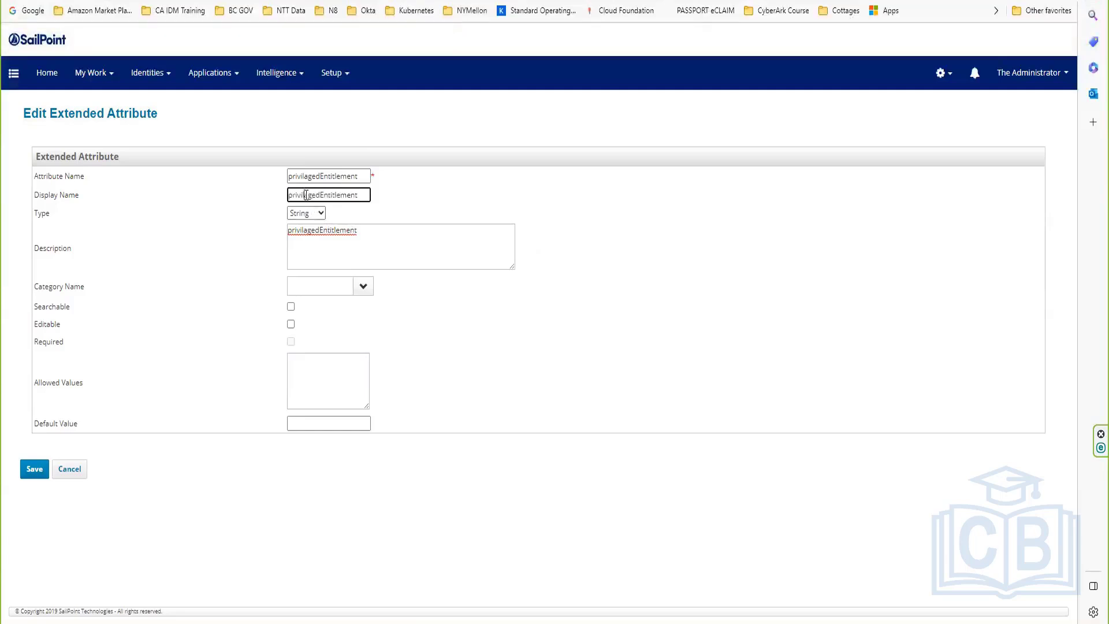
left_click(290, 195)
type("P")
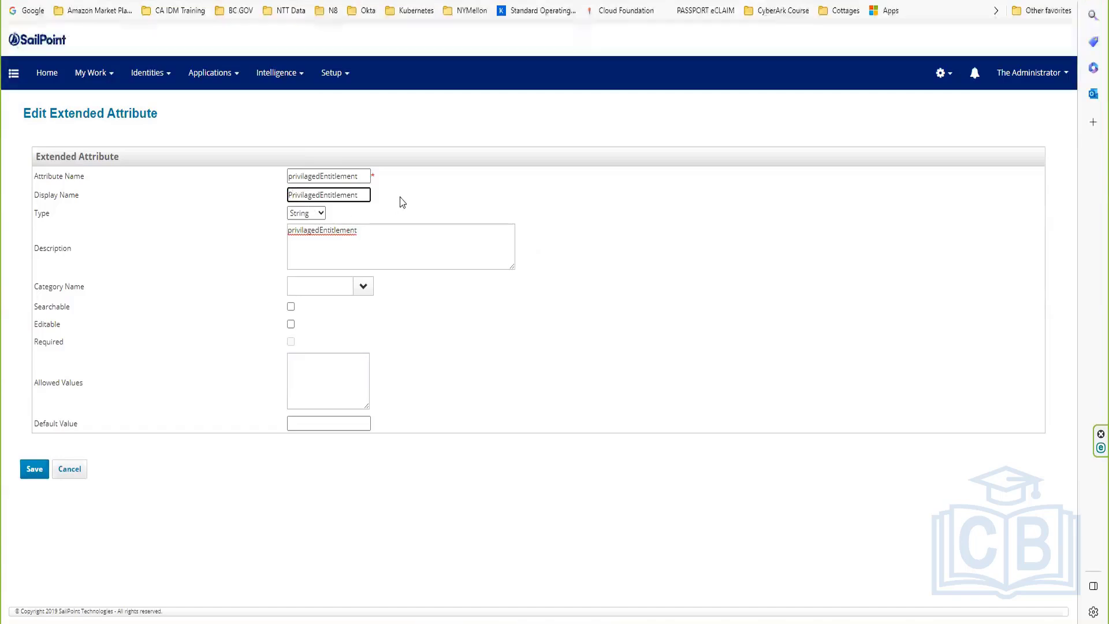
left_click(407, 242)
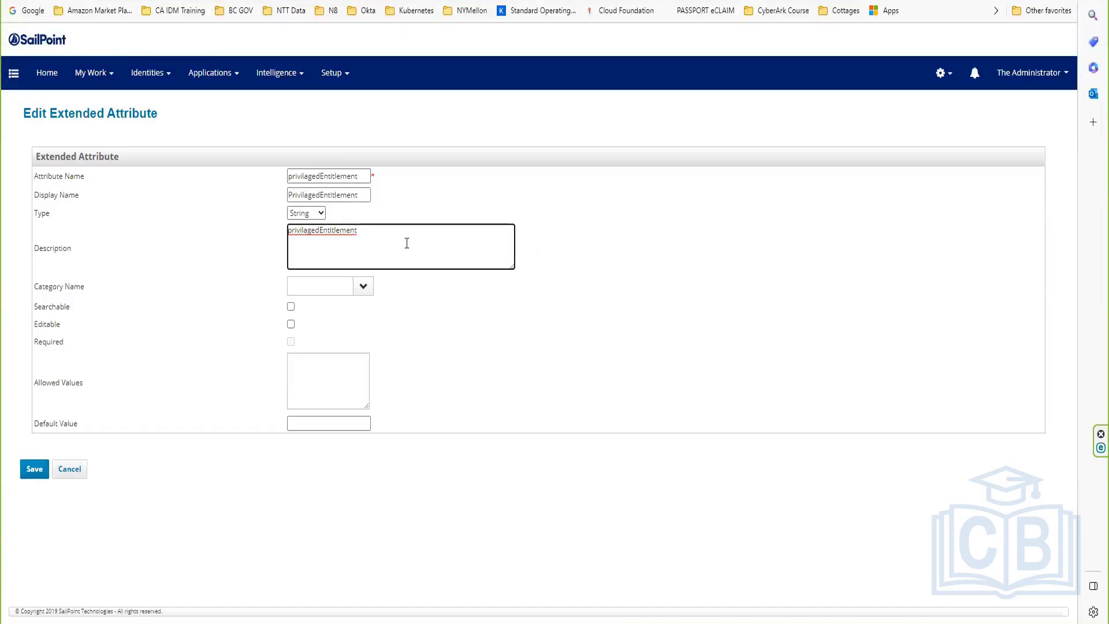
left_click(321, 195)
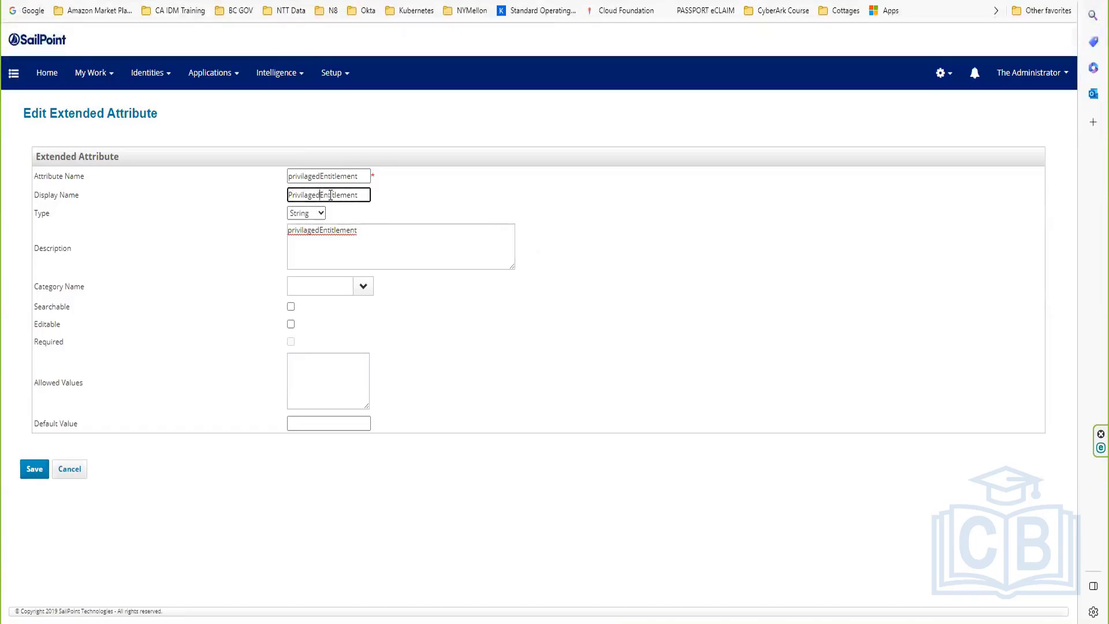
left_click(381, 240)
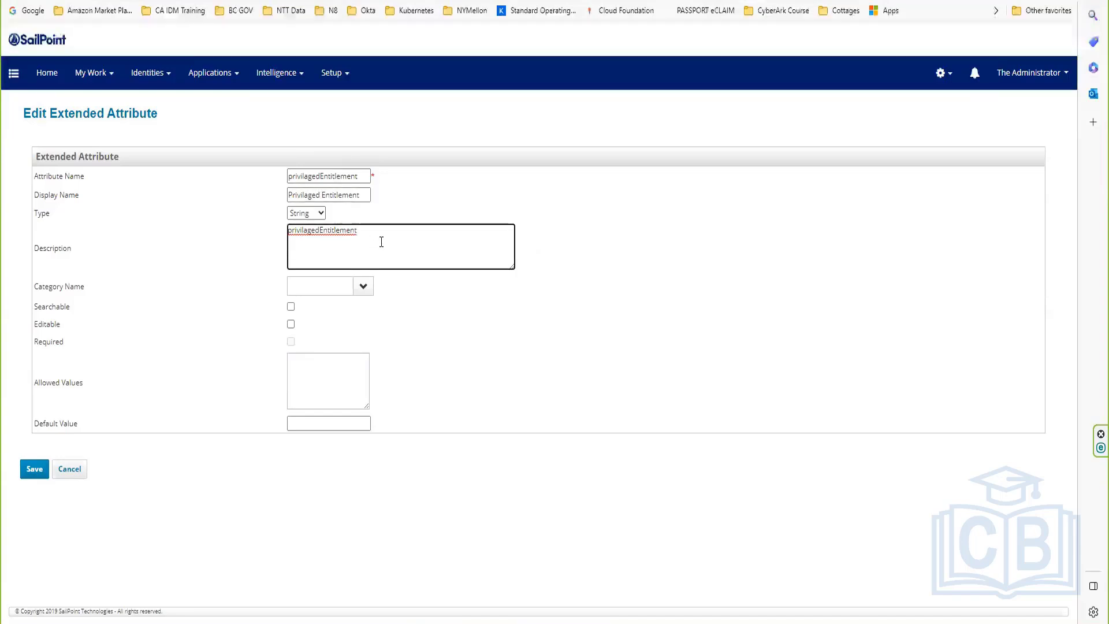
left_click_drag(374, 233, 240, 229)
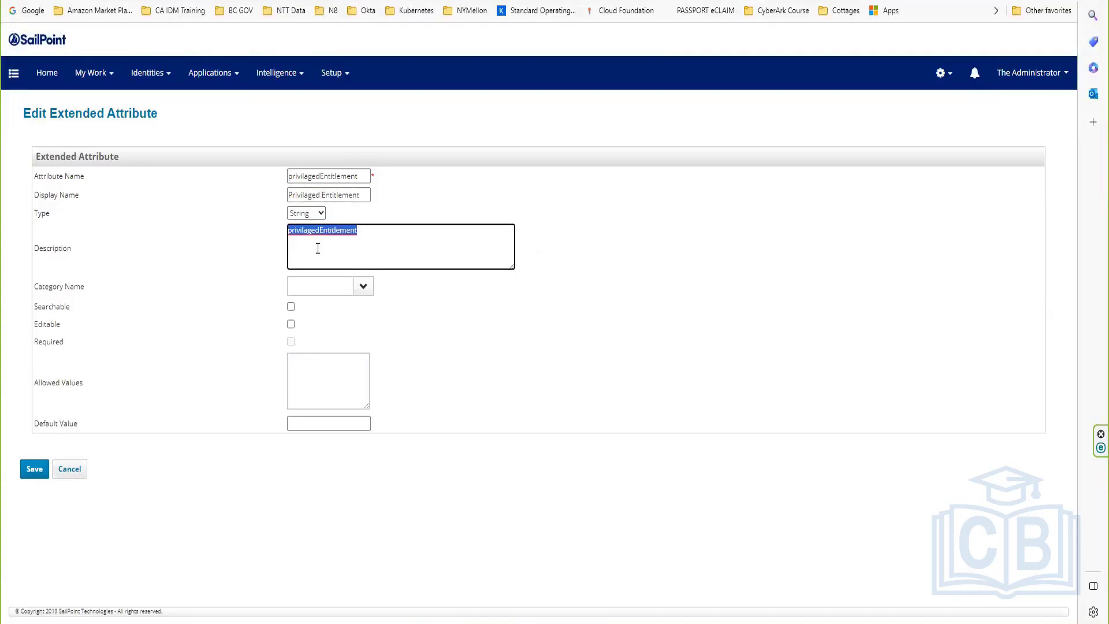
left_click(28, 471)
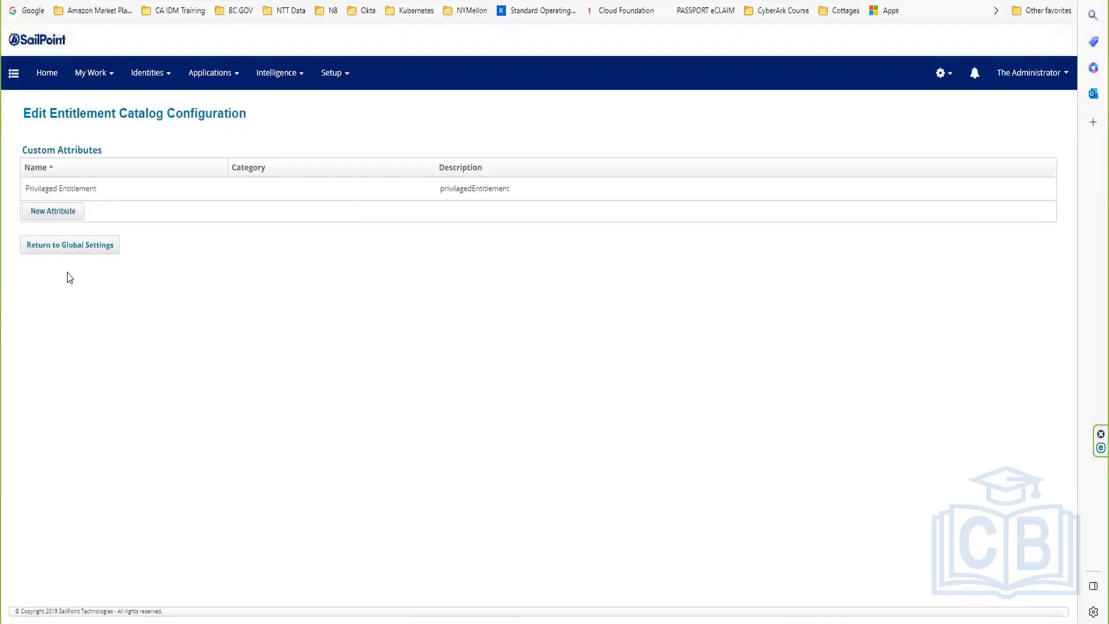
Step: Start another new catalog attribute and select privilagedEntitlementOwner on line 20 of the mapping file
left_click(53, 213)
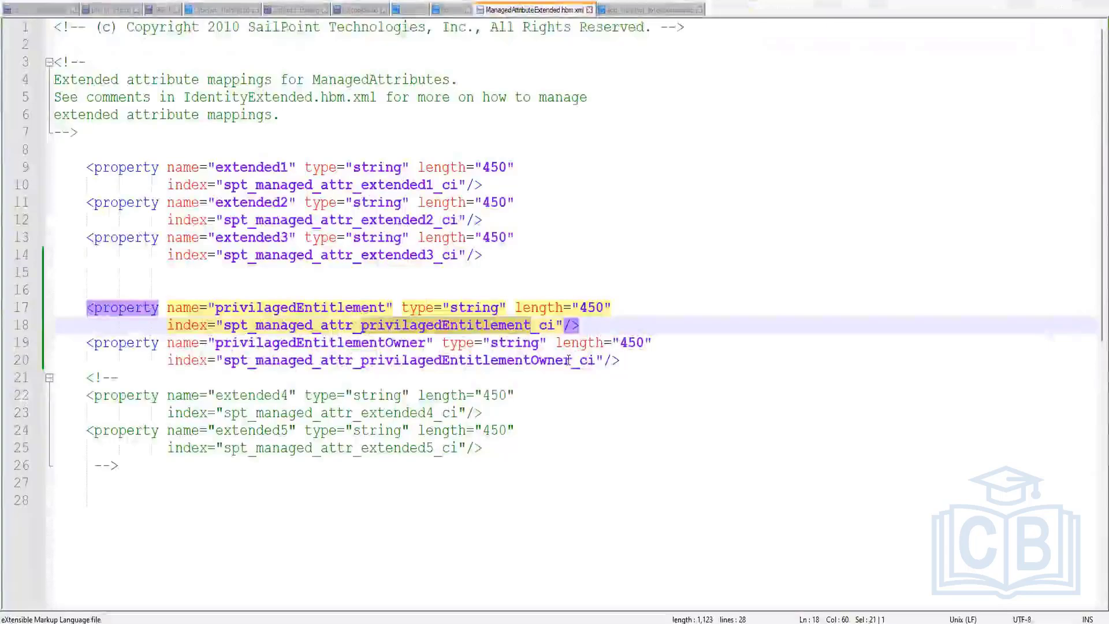
left_click(388, 360)
left_click_drag(388, 359, 362, 359)
key("ctrl+c")
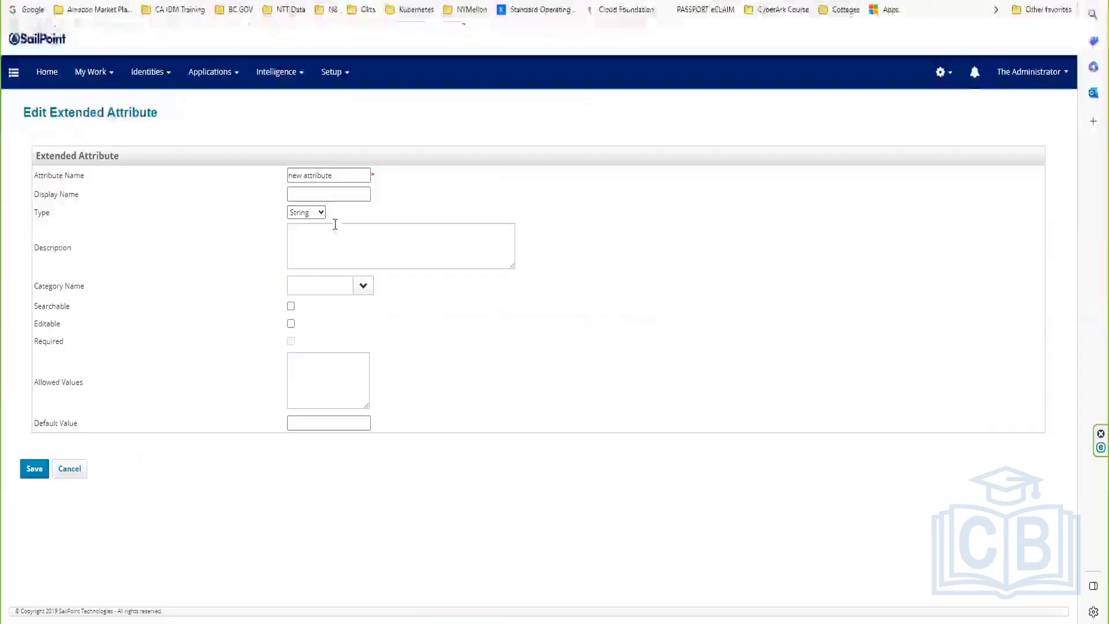
Step: Paste privilagedEntitlementOwner as the Attribute Name and fix its opening letters
left_click_drag(348, 177, 253, 174)
type("ManagedEntitlementOwner")
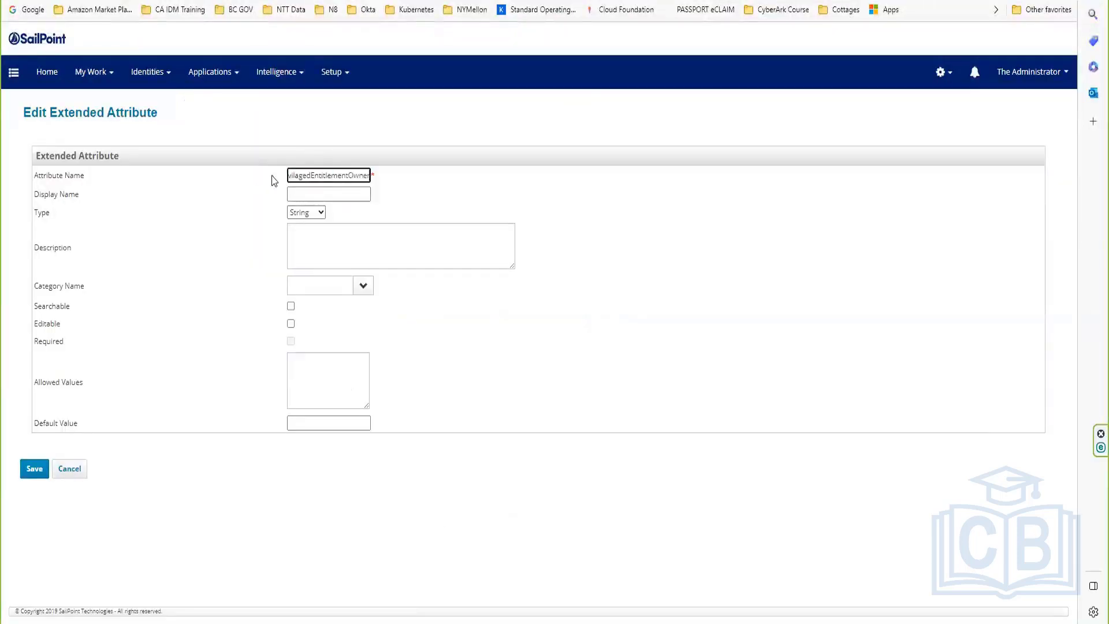
left_click(290, 174)
key("BackSpace")
key("BackSpace")
key("BackSpace")
type("Privil")
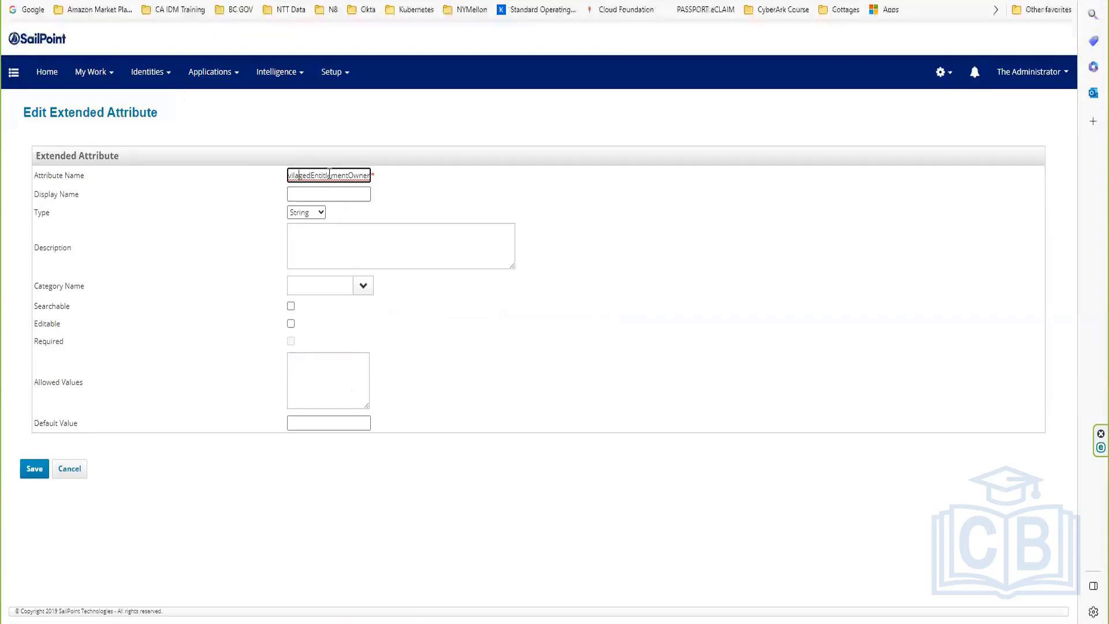
key("Home")
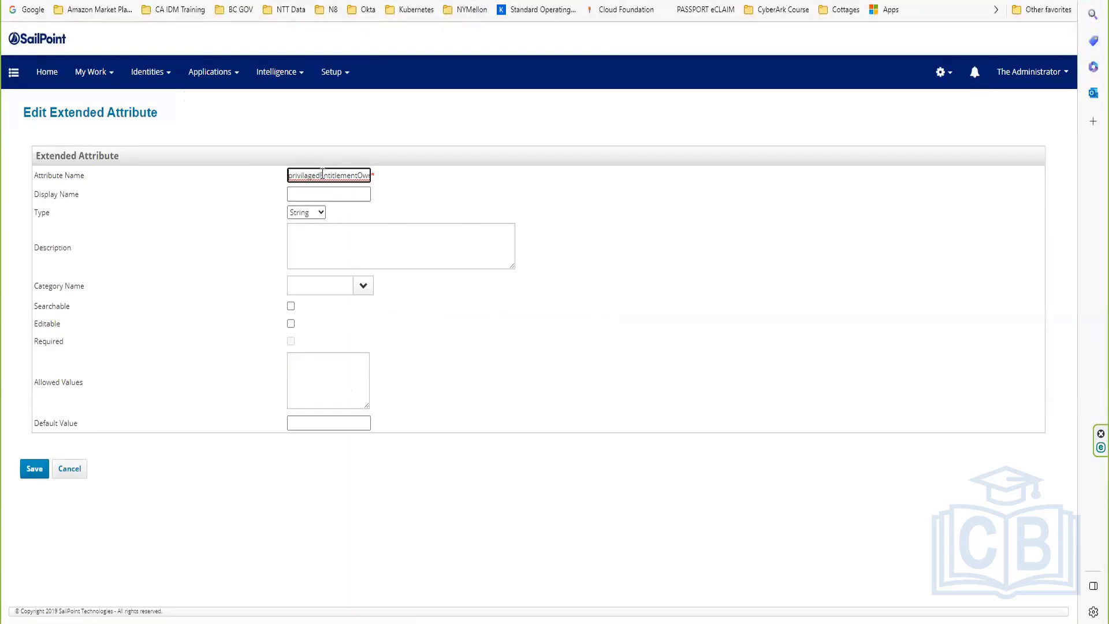
Step: Set the Display Name to 'Privilaged Entitlement Owner' with spaces between the words
left_click(315, 195)
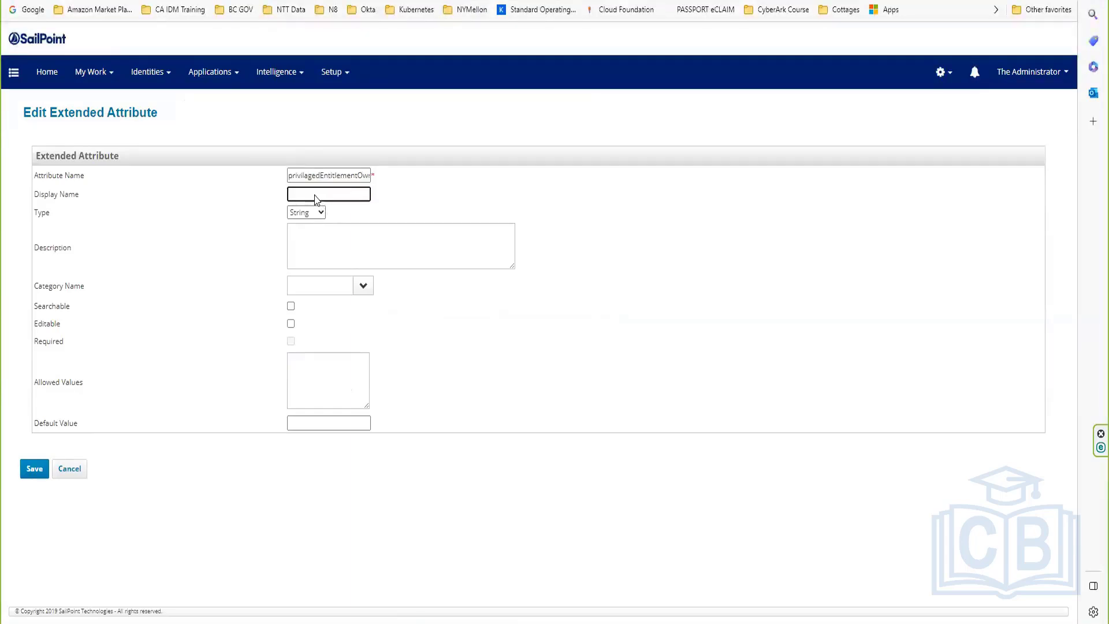
key("ctrl+v")
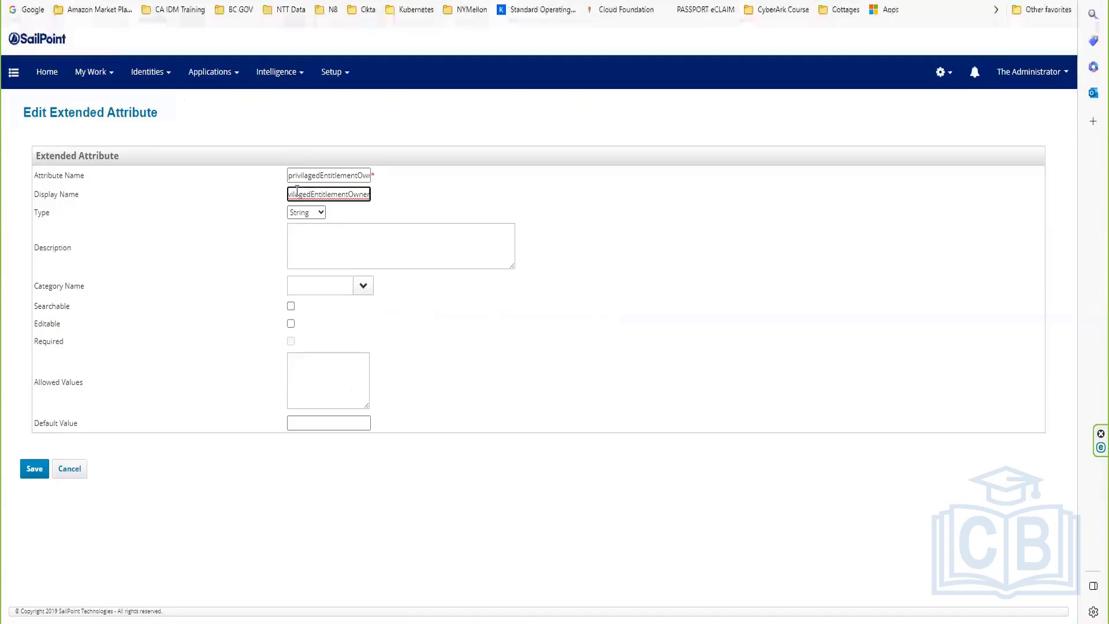
key("Home")
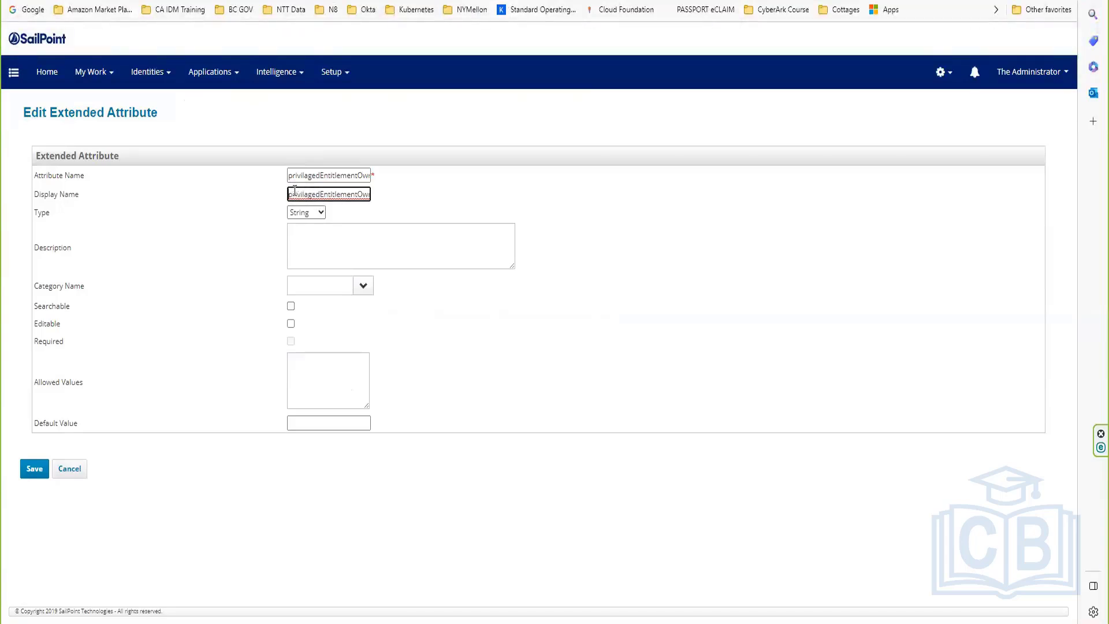
key("End")
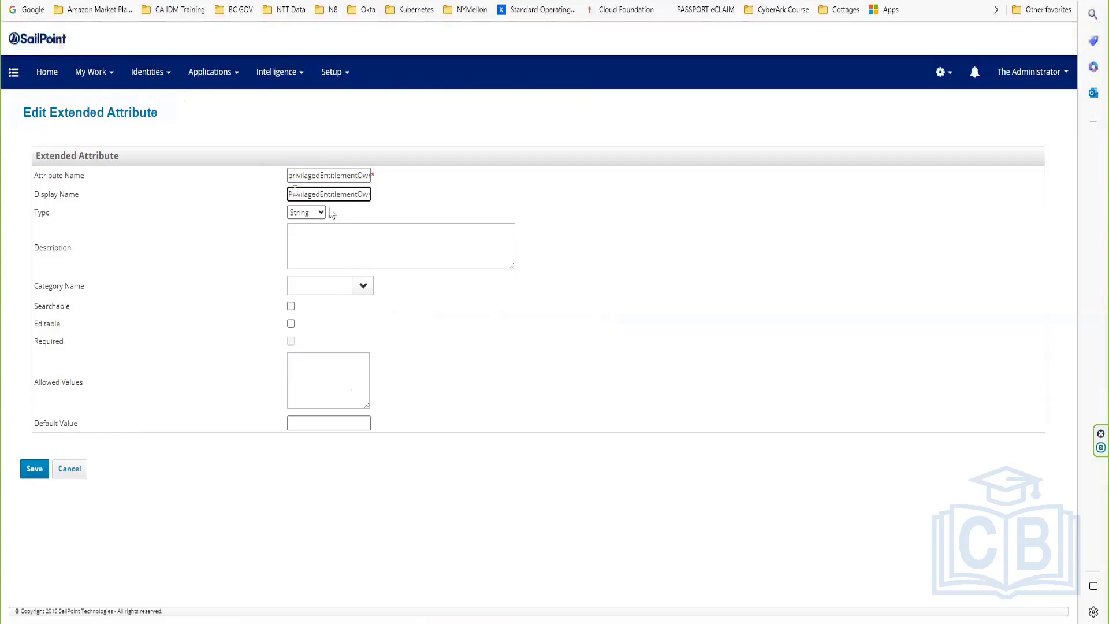
left_click(321, 194)
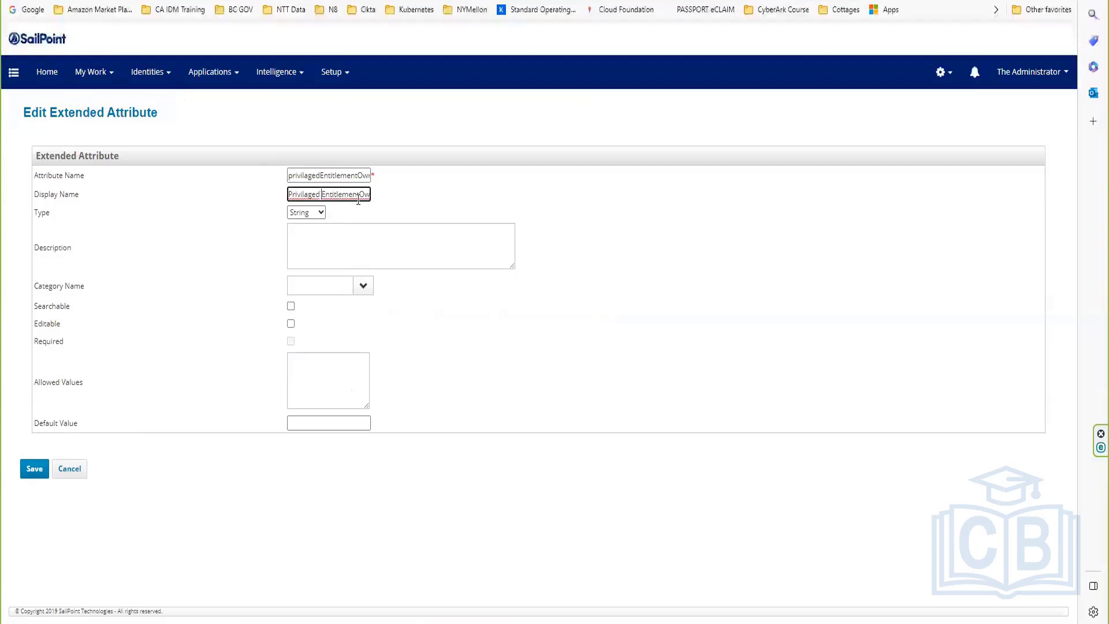
left_click(359, 194)
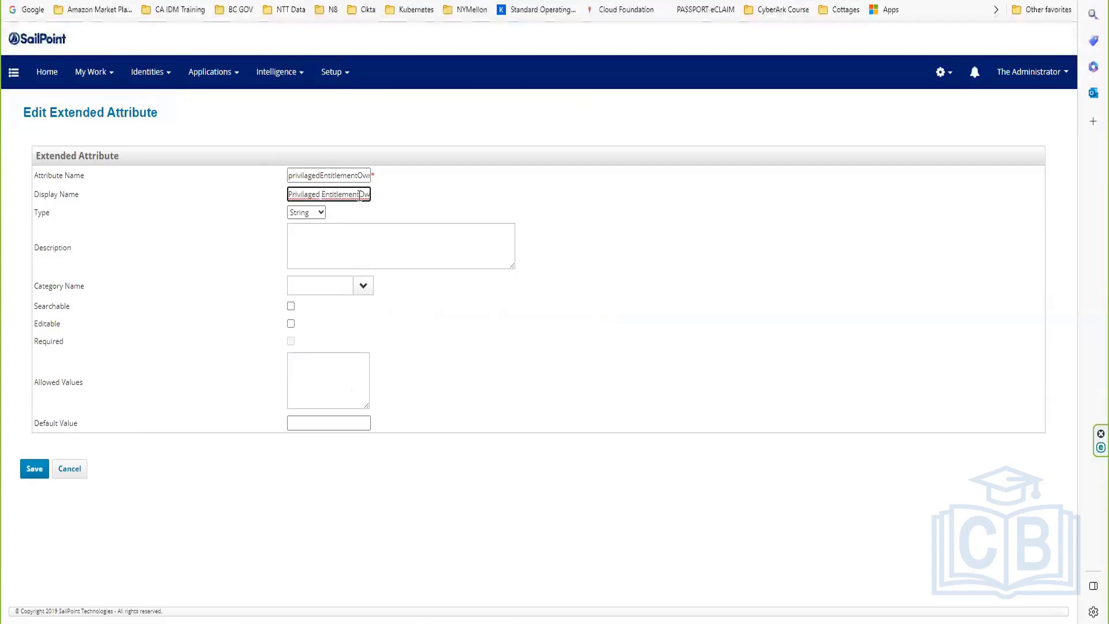
Step: Copy 'Privilaged Entitlement Owner' into the Description and save the attribute
left_click(319, 248)
triple_click(303, 196)
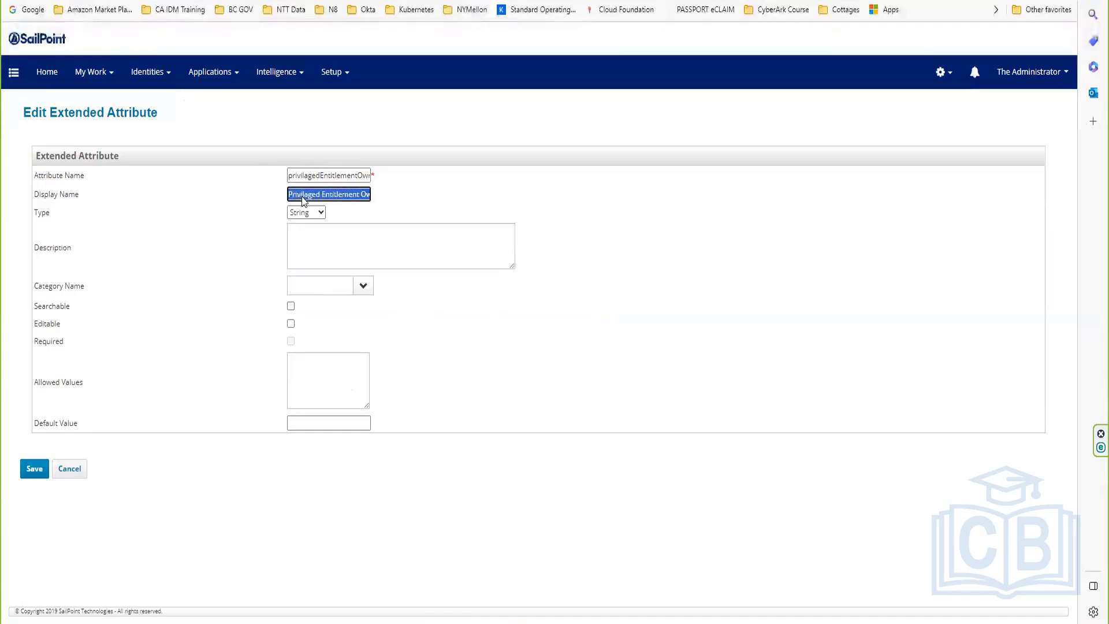
key("ctrl+c")
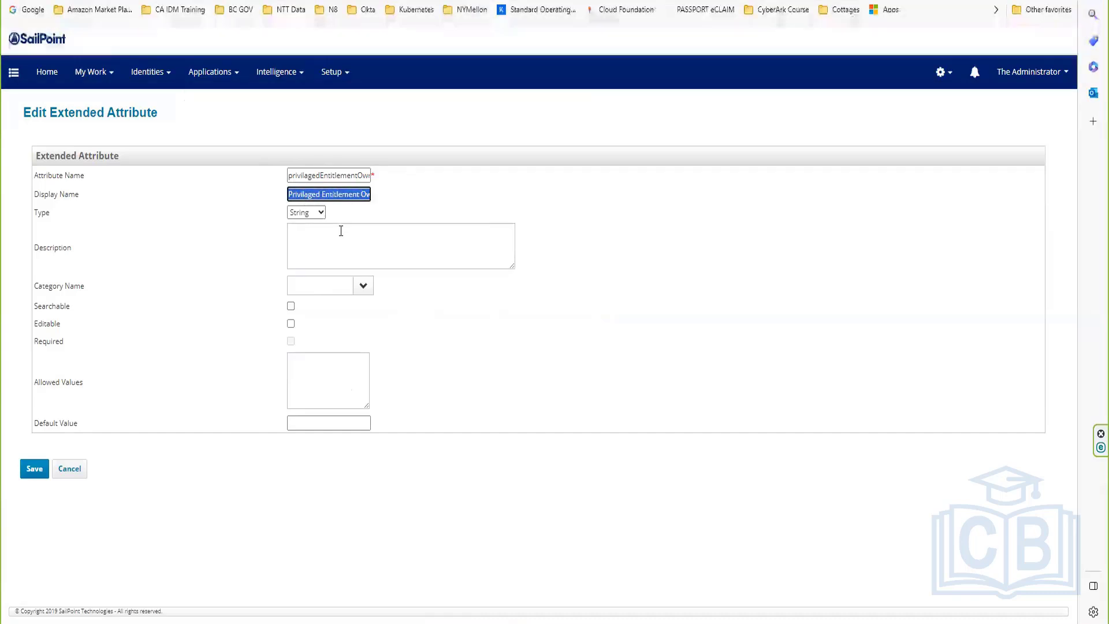
left_click(339, 230)
key("ctrl+v")
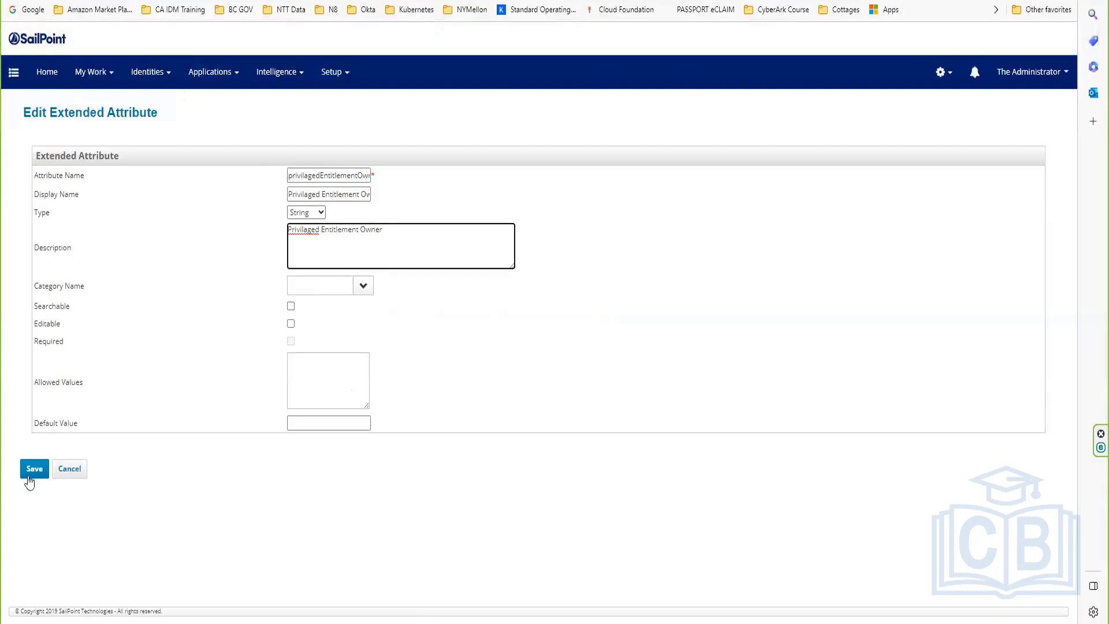
left_click(33, 468)
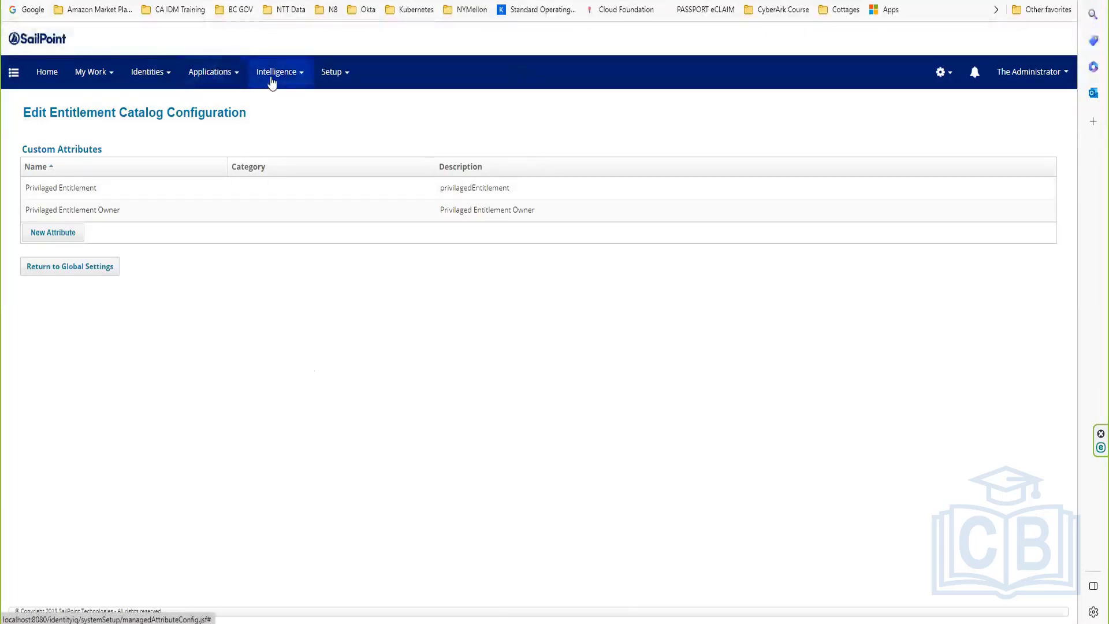
Step: Open the Administrator identity from Identity Warehouse and browse its Entitlements tab filters
left_click(218, 74)
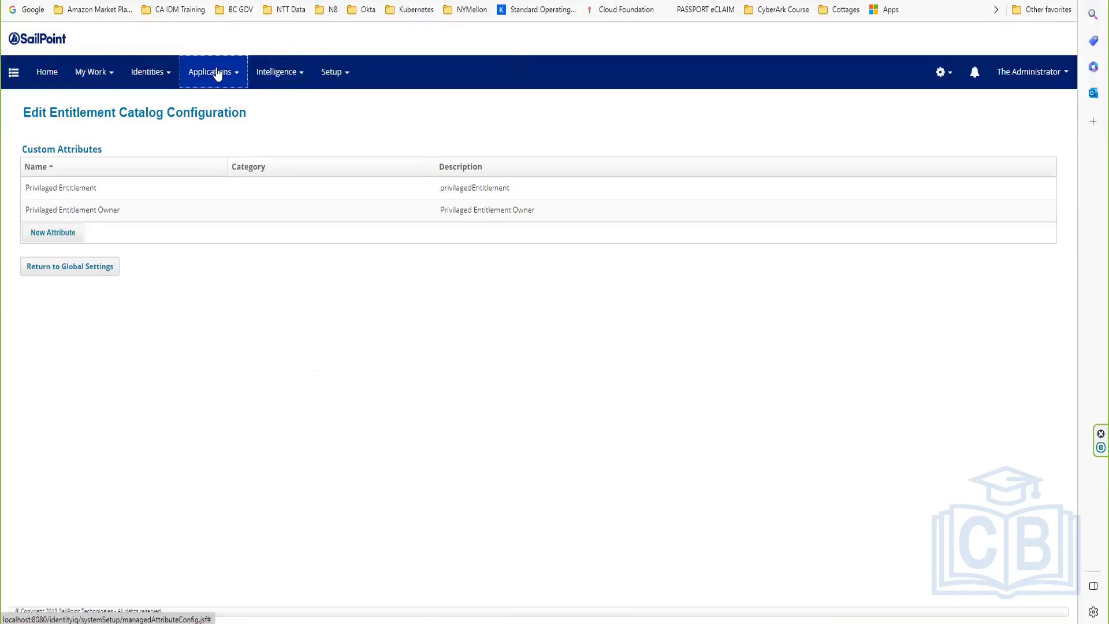
left_click(158, 77)
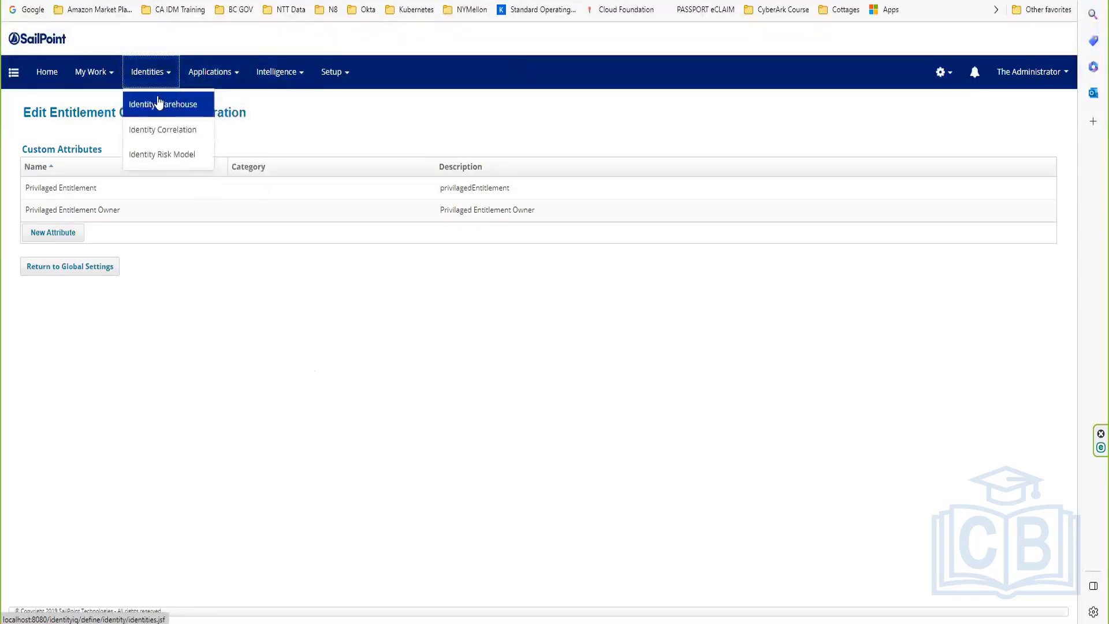
left_click(159, 103)
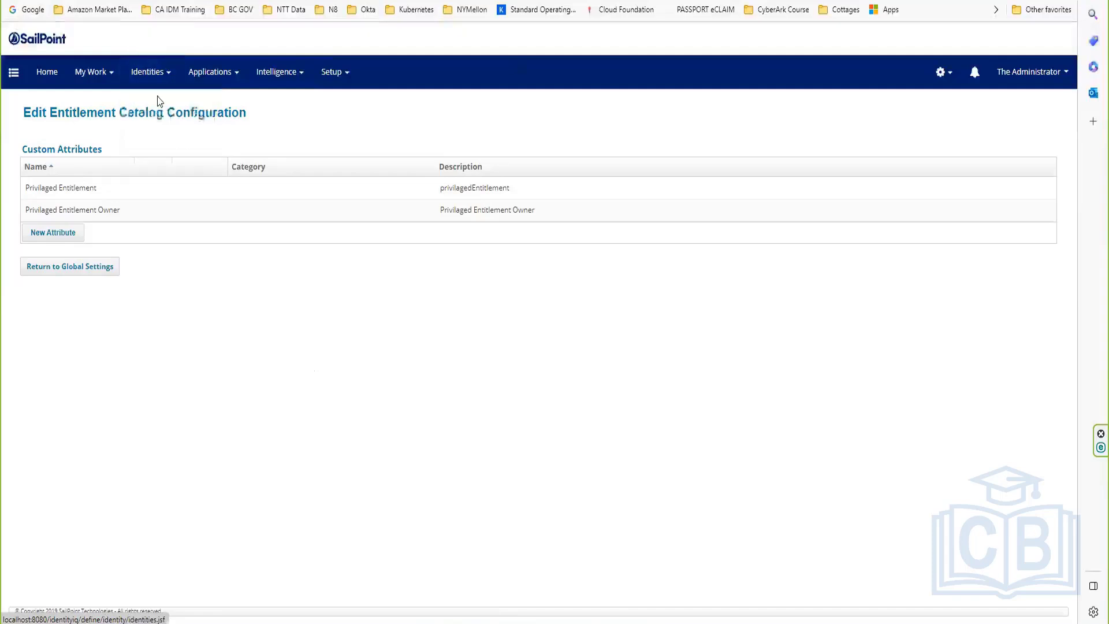
left_click(49, 246)
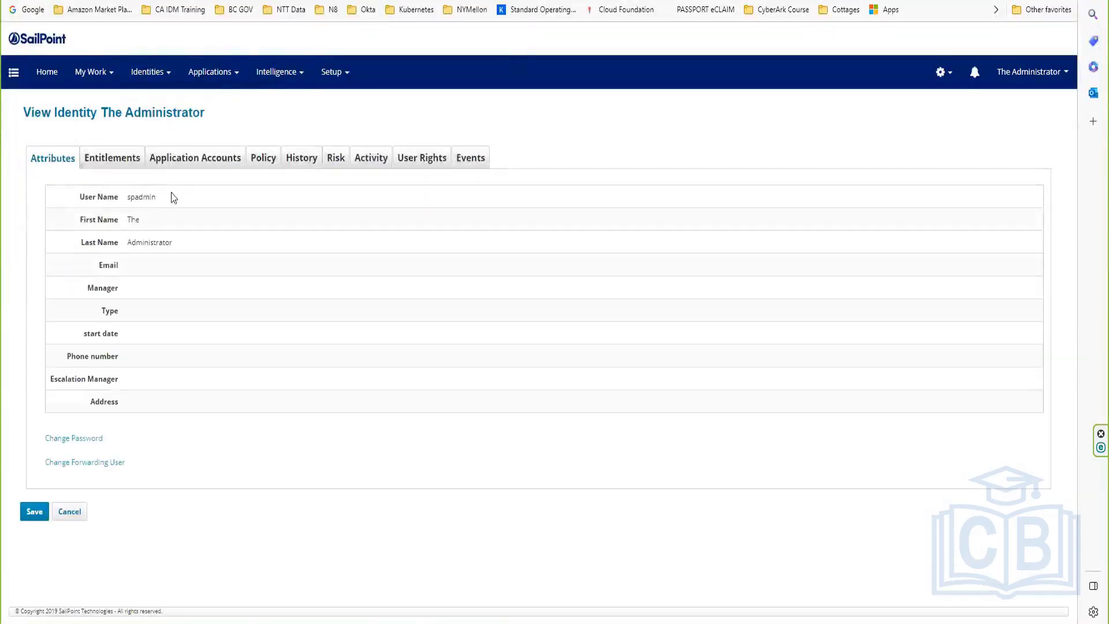
left_click(120, 162)
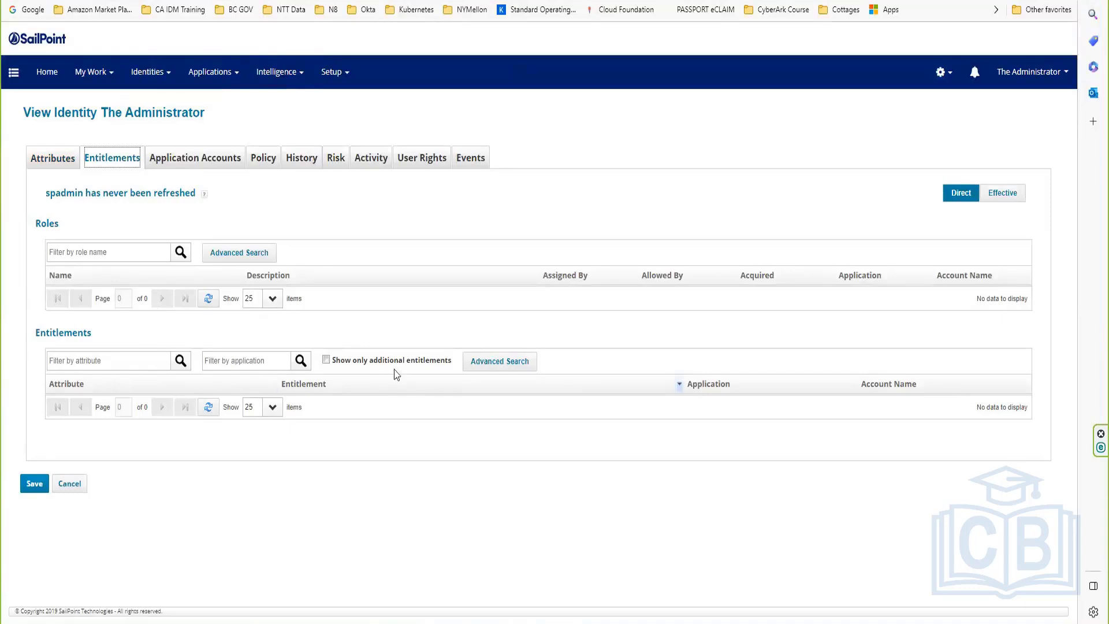
left_click(137, 250)
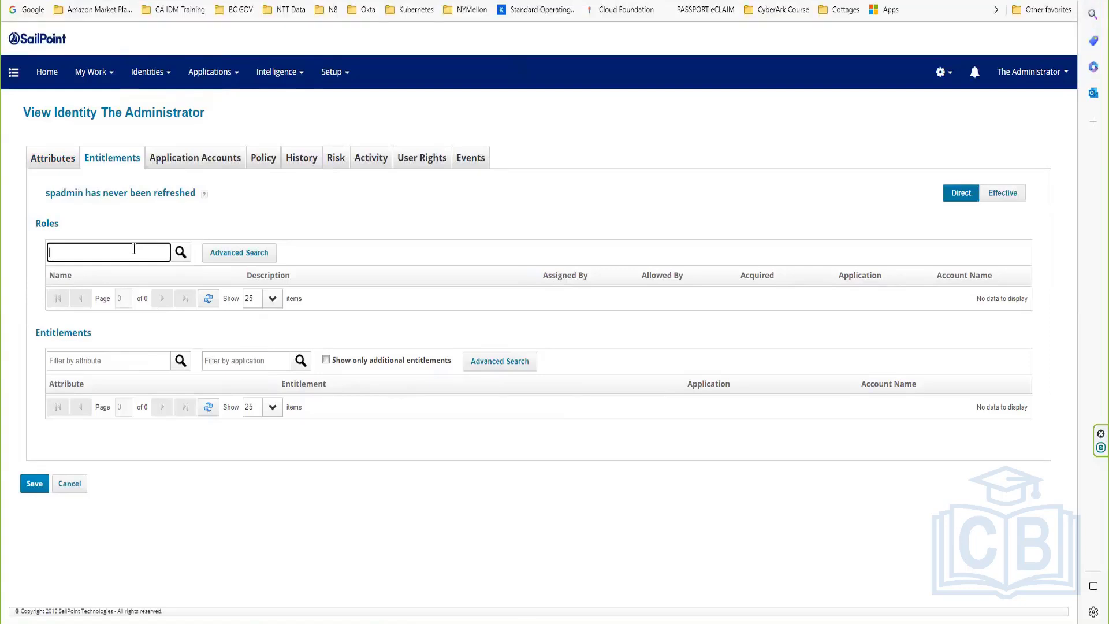
left_click(120, 360)
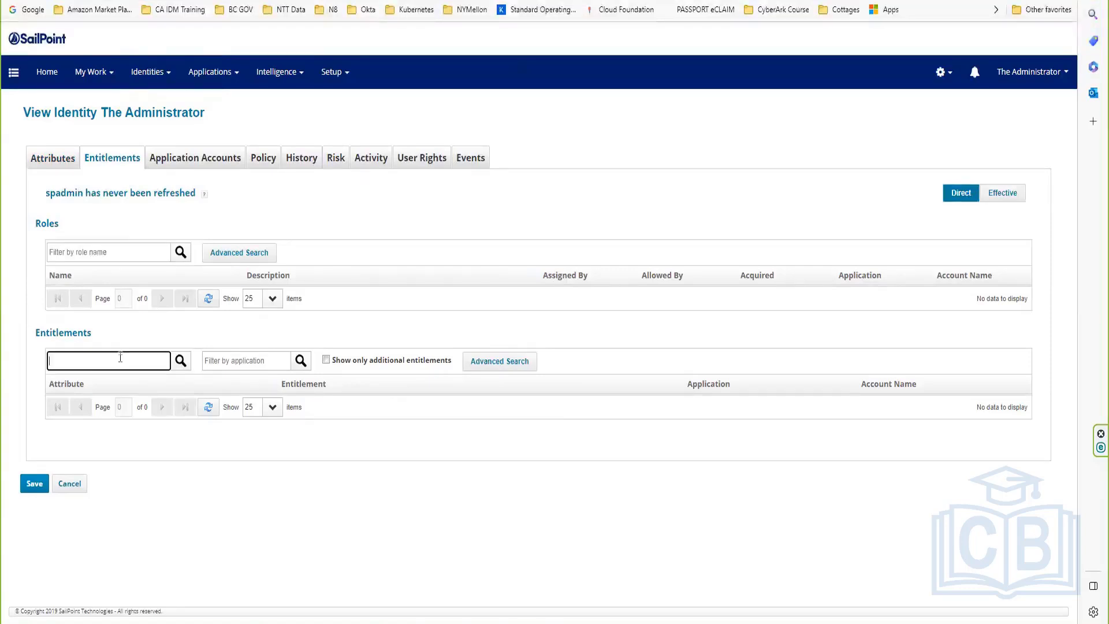
Step: Reopen the Administrator identity from Identity Warehouse to view its attributes
left_click(143, 74)
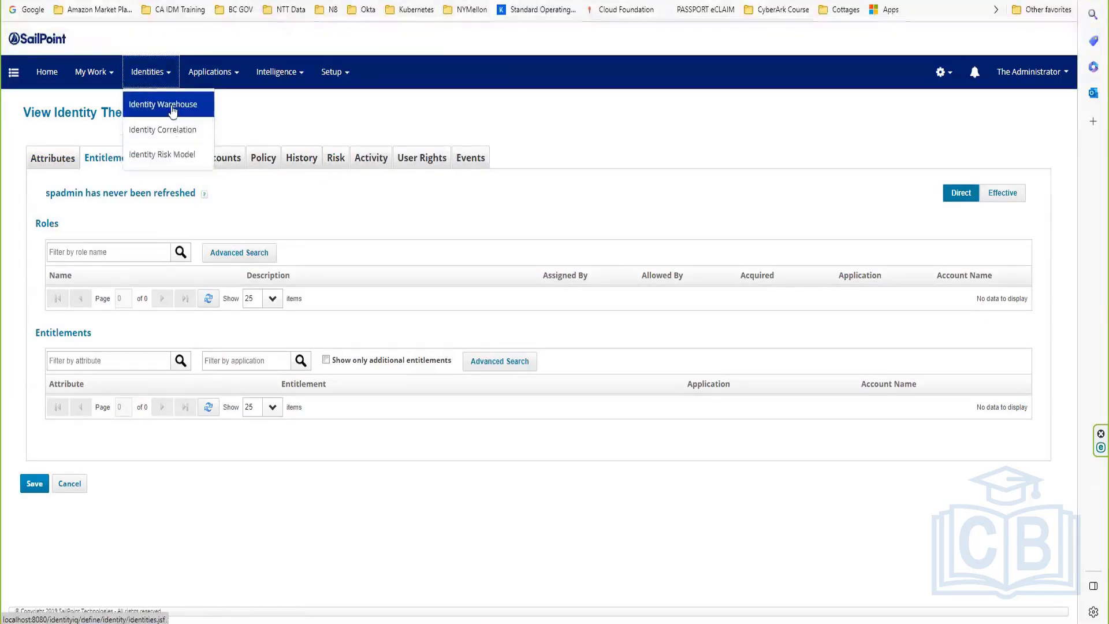
left_click(171, 110)
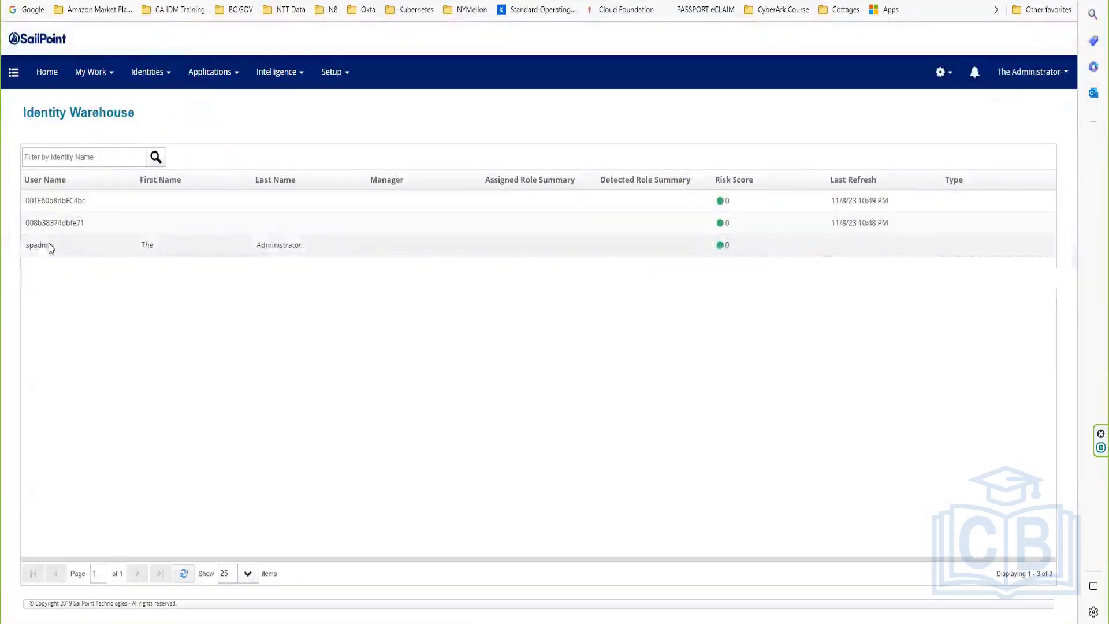
left_click(50, 245)
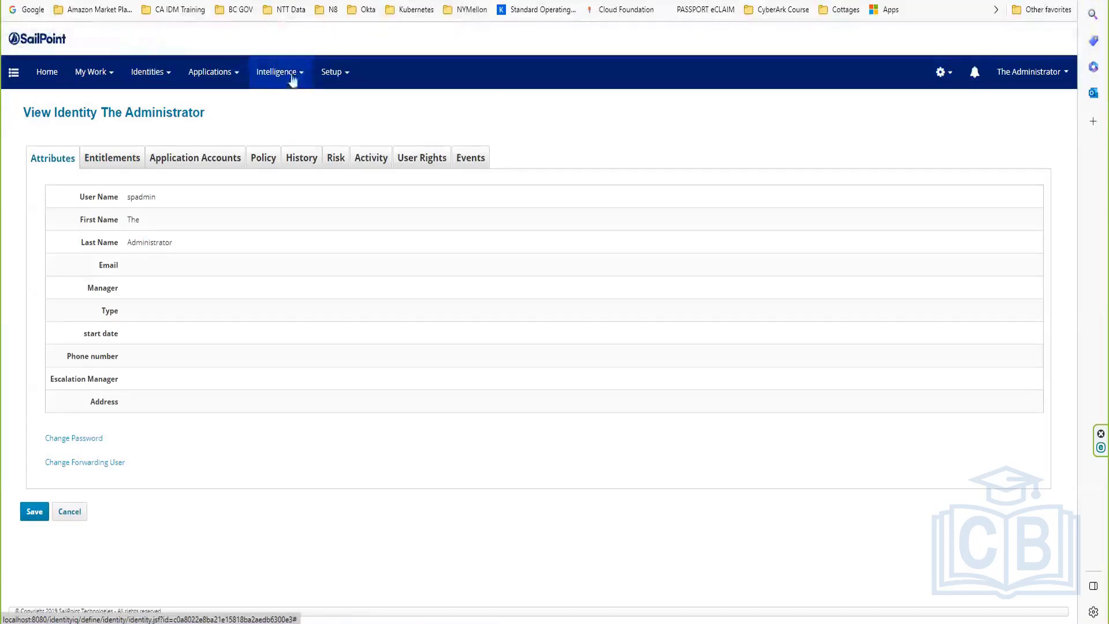
Step: Start a new entitlement from the Applications > Entitlement Catalog page
left_click(218, 77)
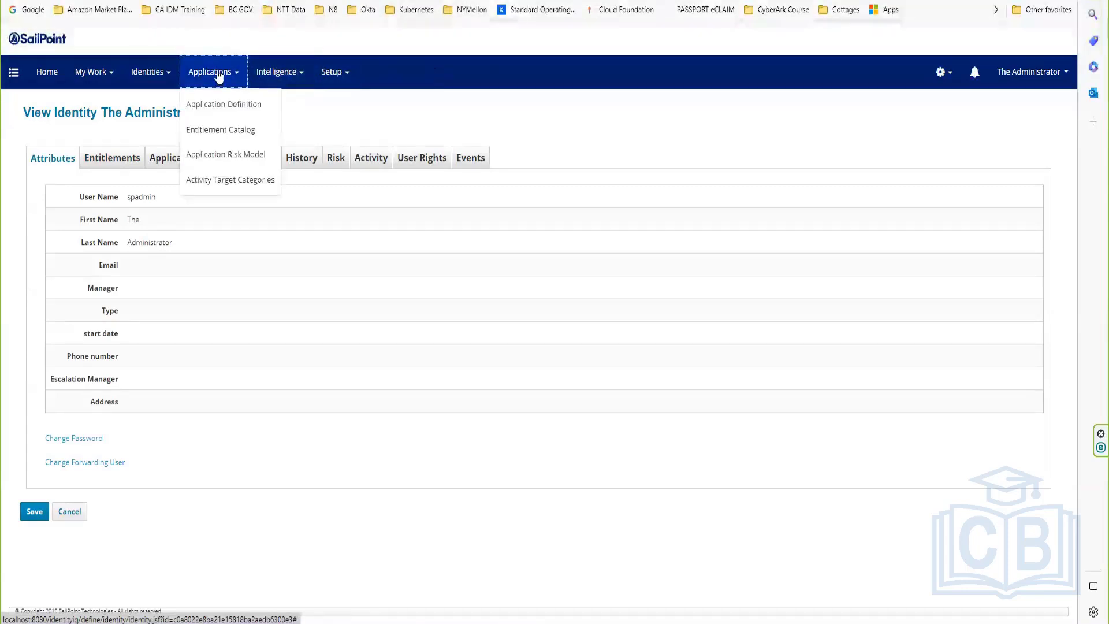
left_click(216, 130)
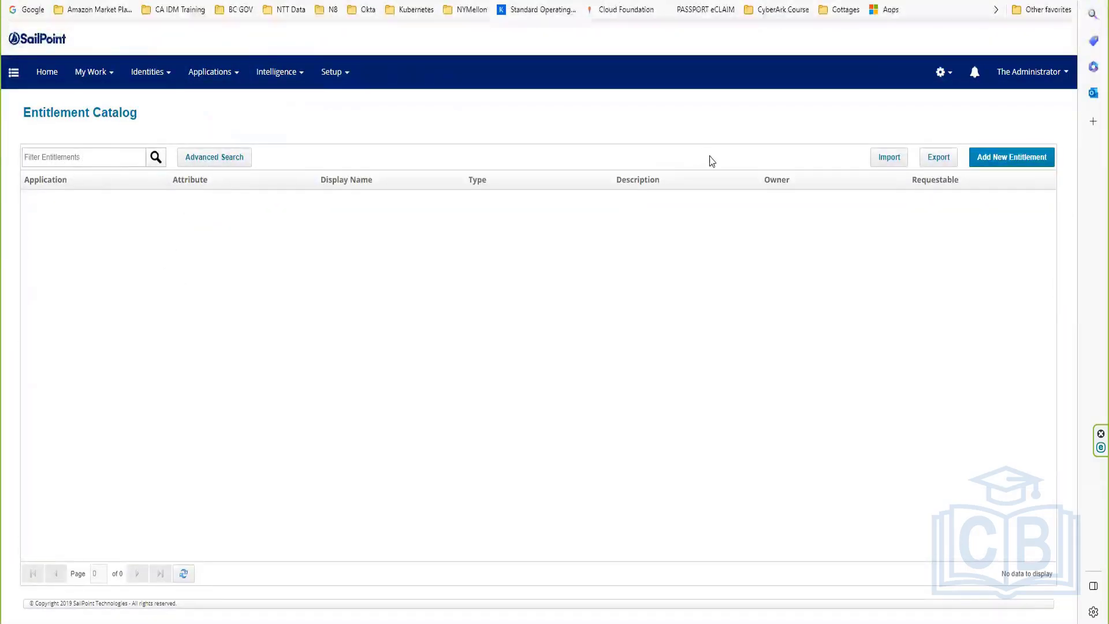
left_click(1019, 158)
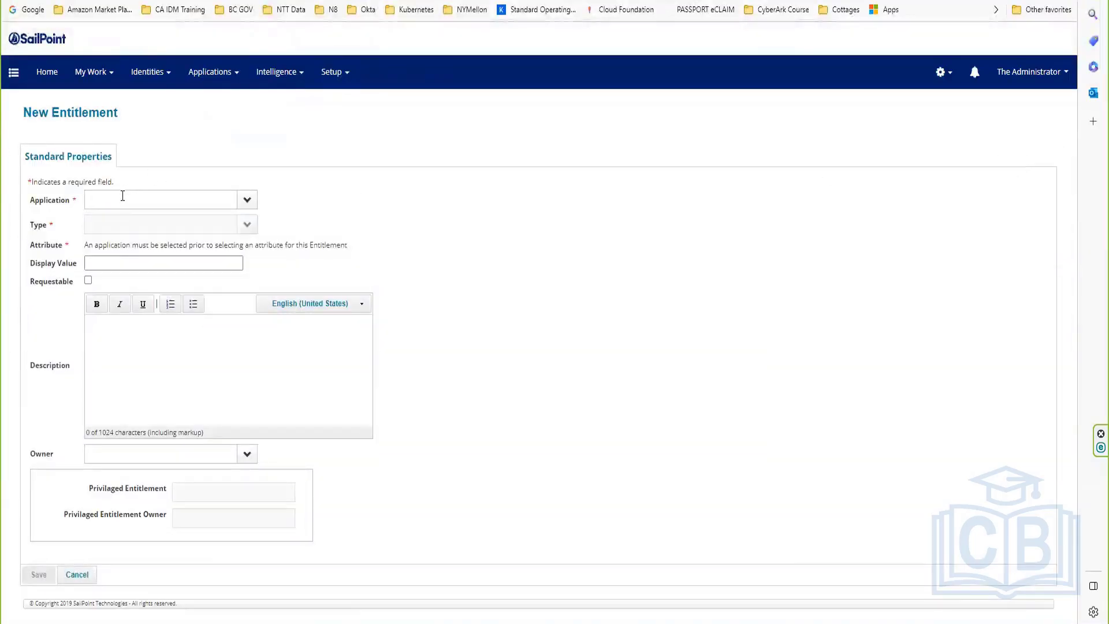
left_click(122, 197)
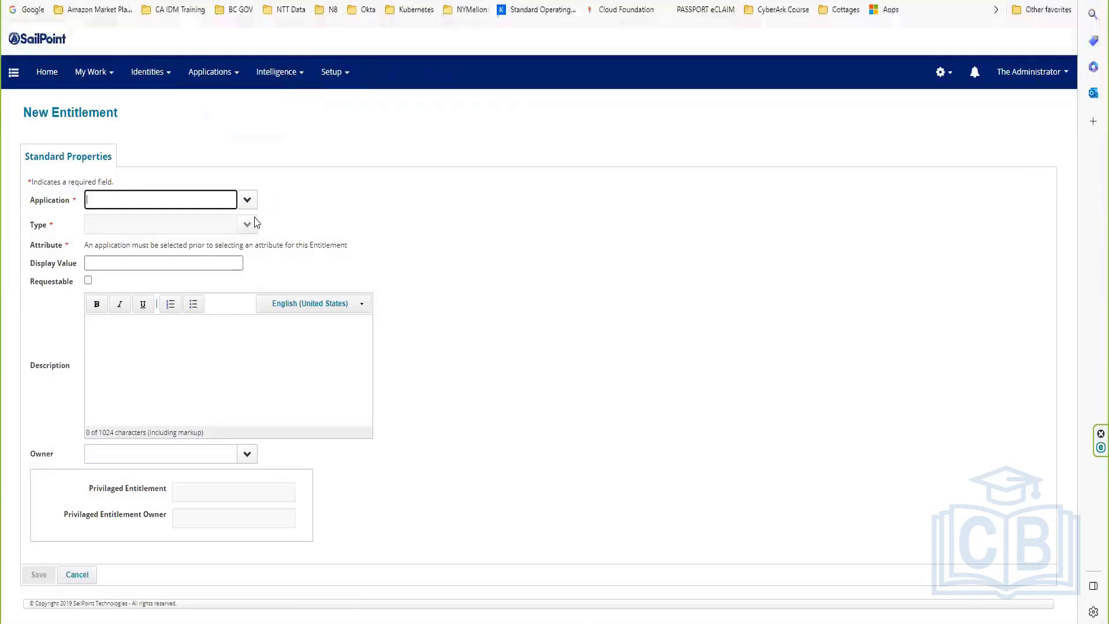
Step: Choose Trakk123 as the new entitlement's application
left_click(246, 203)
left_click(246, 202)
left_click(245, 203)
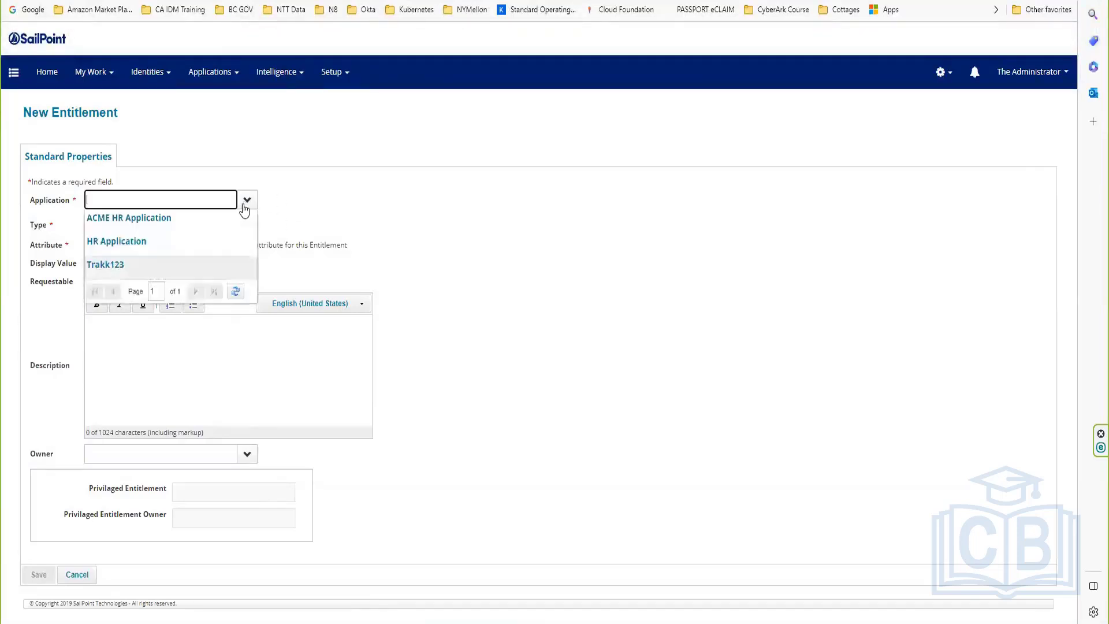
left_click(106, 264)
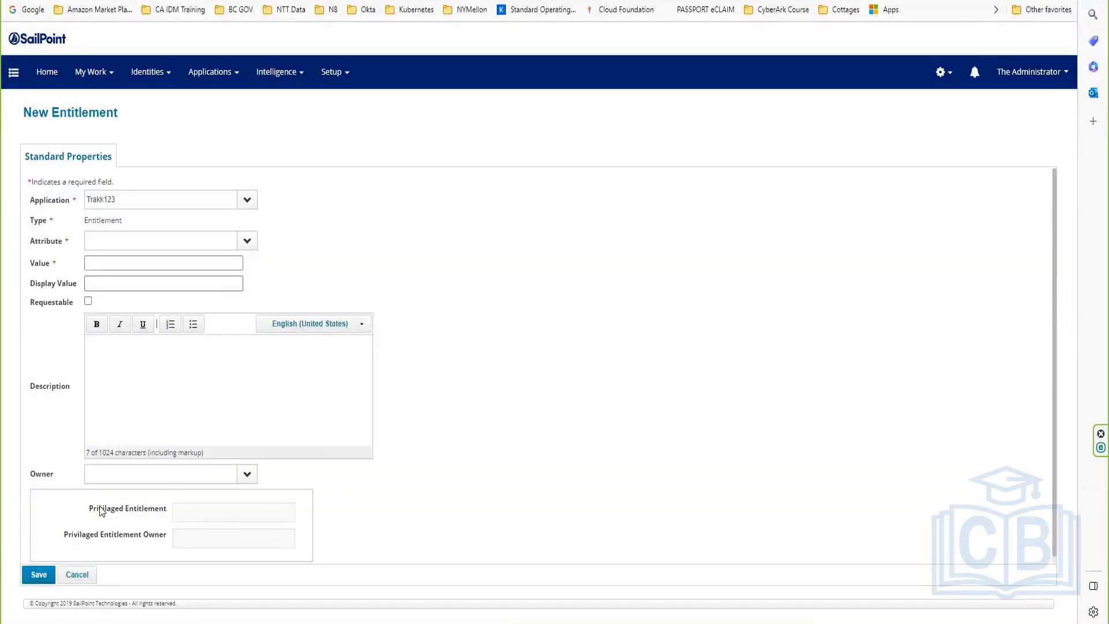
left_click_drag(84, 504, 218, 544)
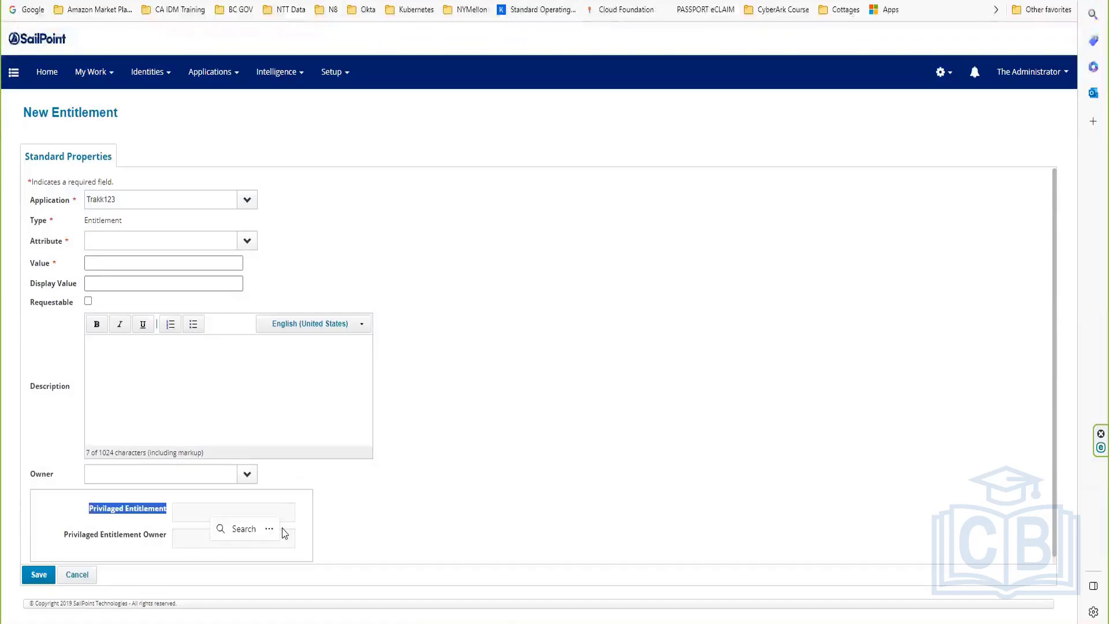
left_click(365, 515)
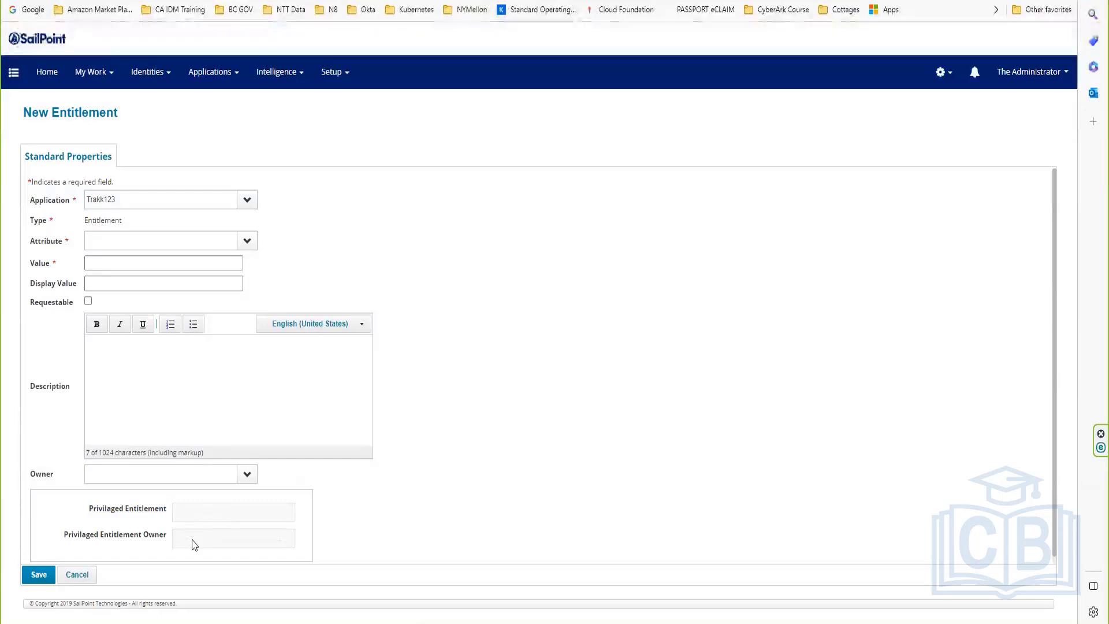
left_click_drag(206, 525, 183, 508)
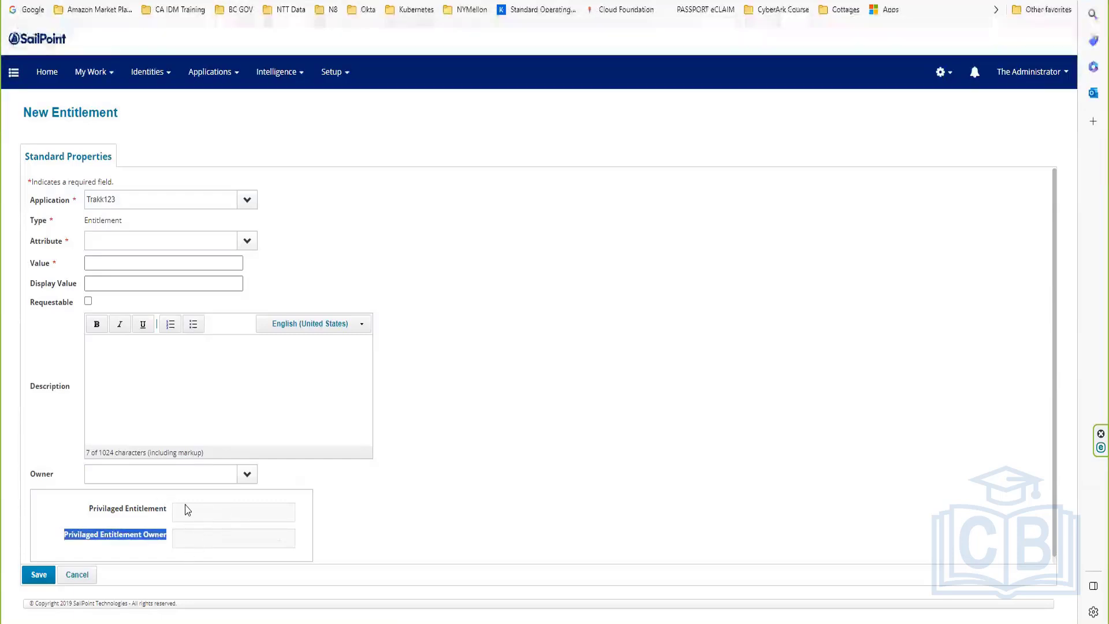
left_click(117, 218)
Step: Set the entitlement attribute to email and the value to Test123
left_click(243, 249)
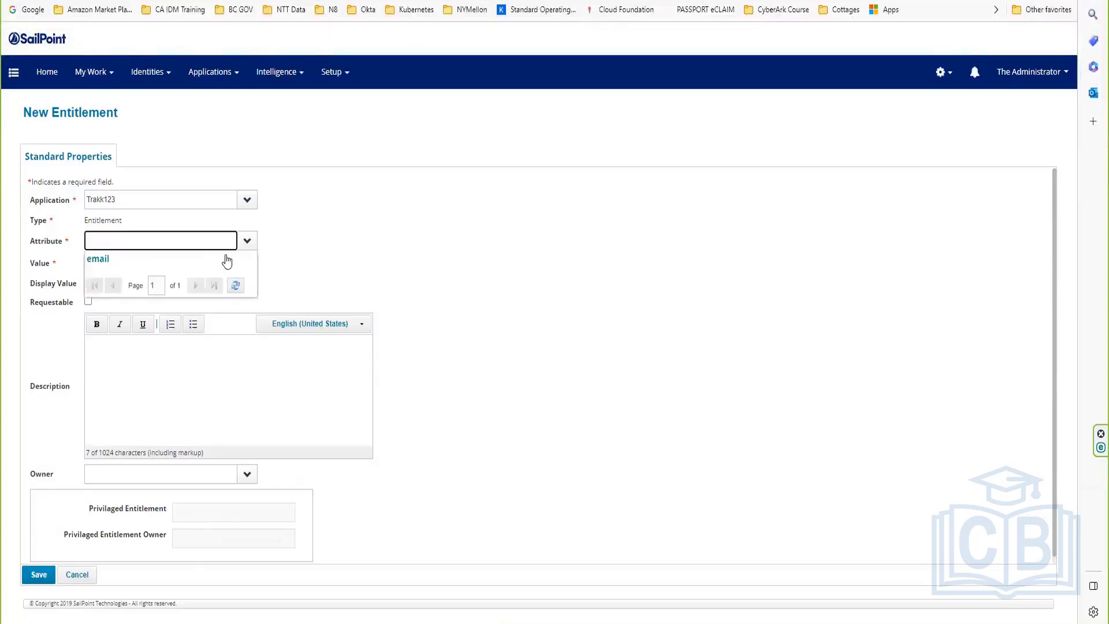
left_click(156, 259)
left_click(136, 264)
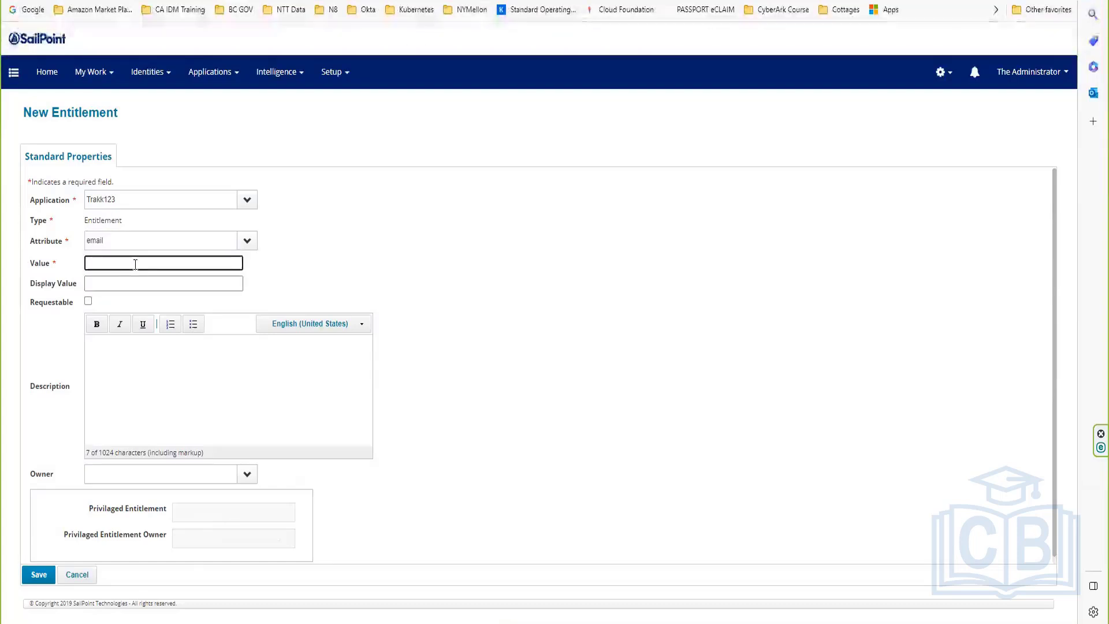
type("Test123")
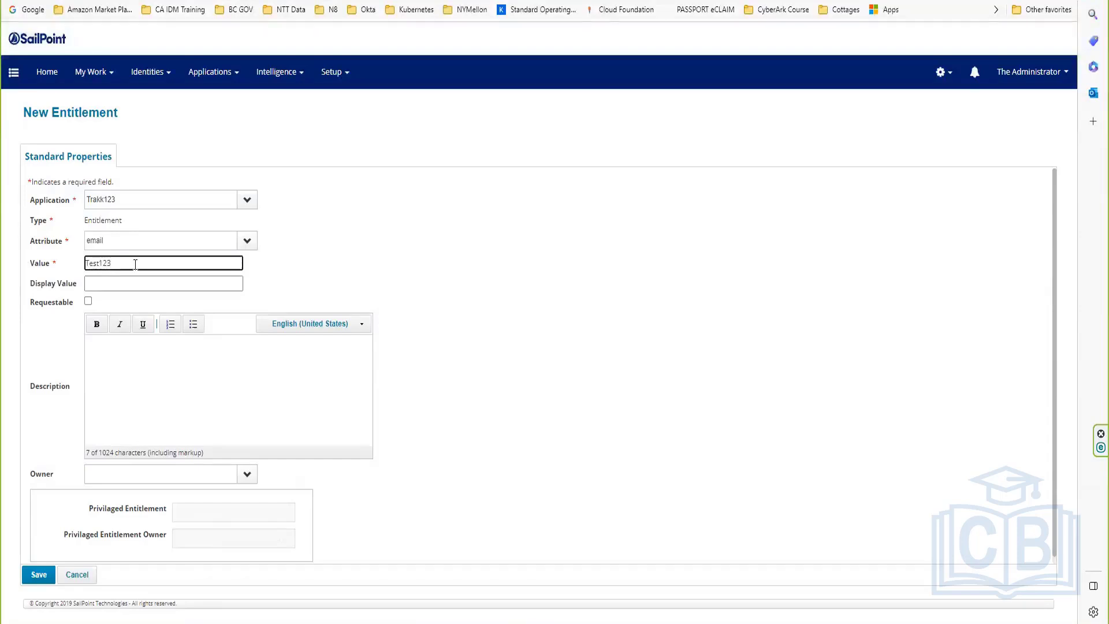
Step: Copy Test123 into Display Value and mark the entitlement Requestable
left_click_drag(135, 264, 26, 248)
right_click(108, 266)
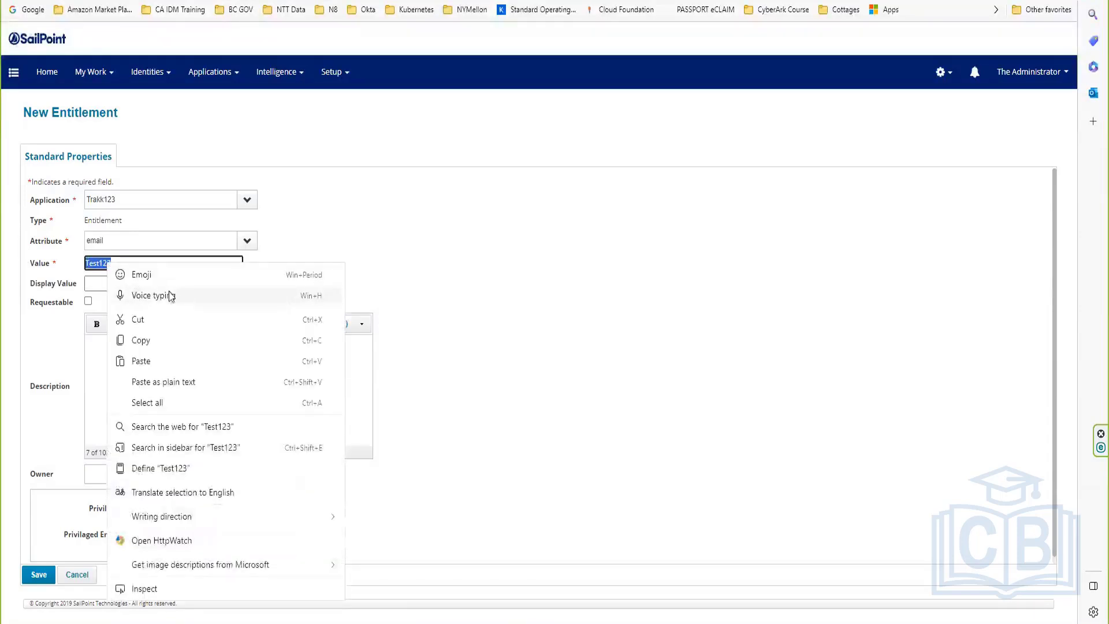
left_click(170, 340)
left_click(97, 283)
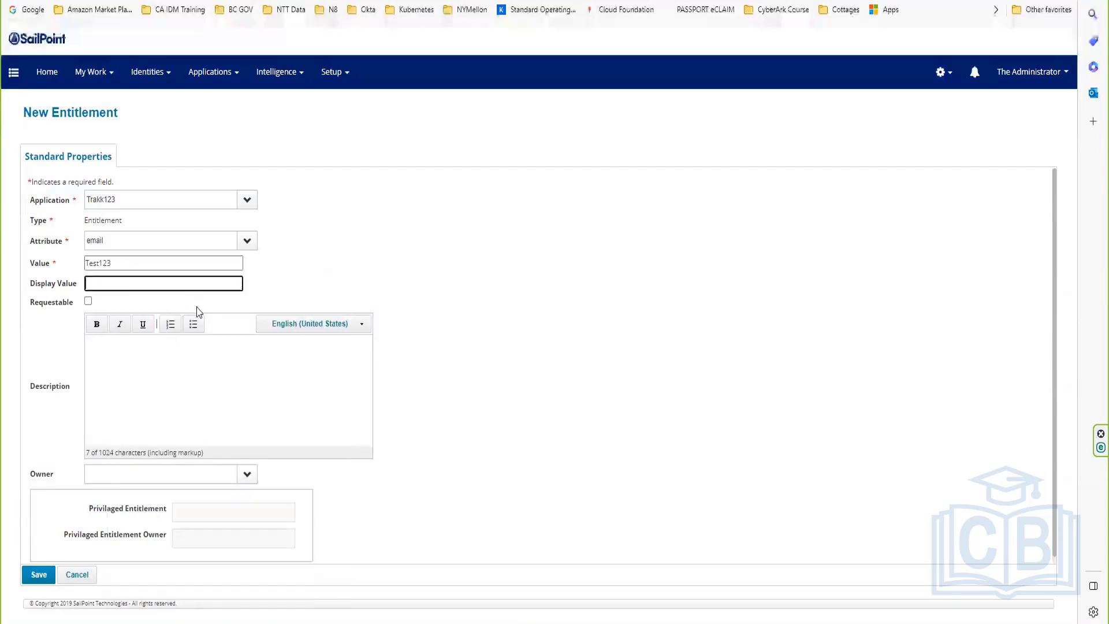
key("ctrl+v")
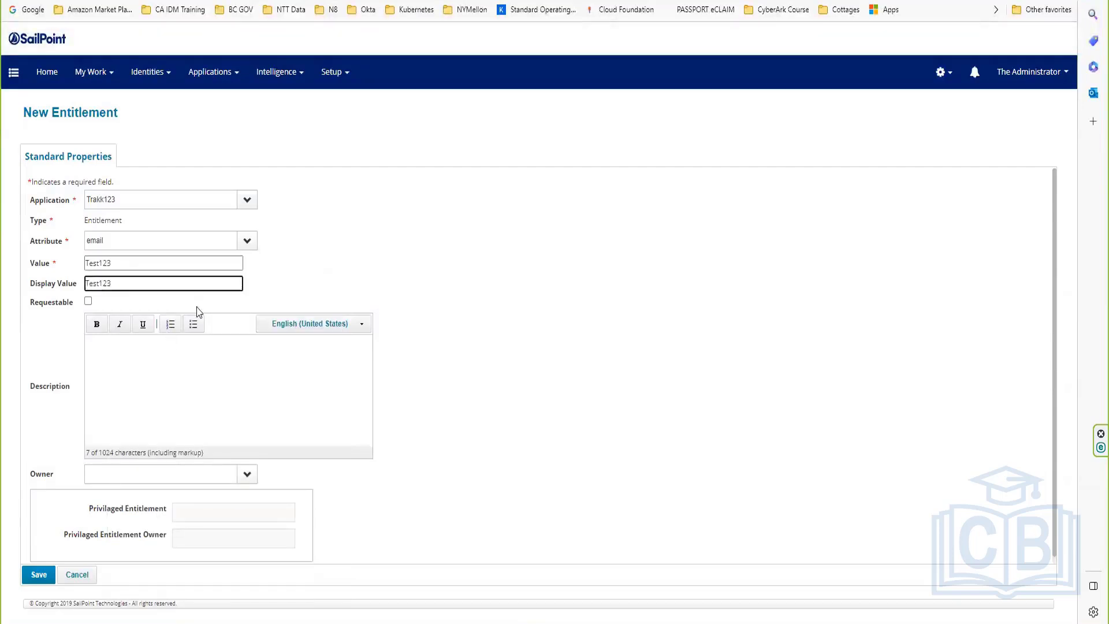
left_click(88, 300)
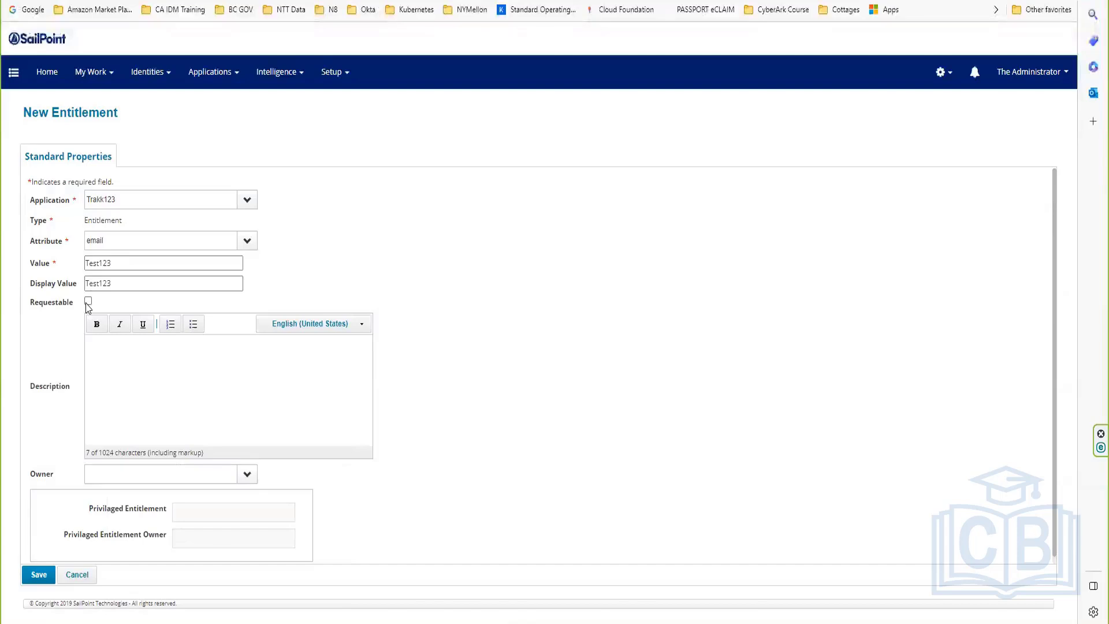
double_click(148, 509)
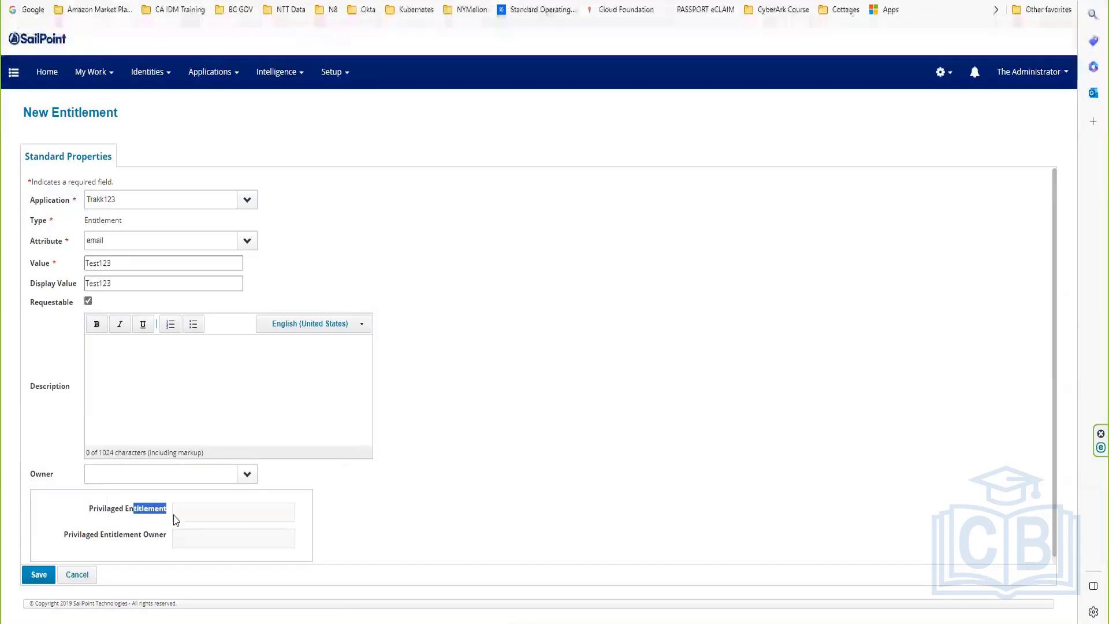
left_click(168, 535)
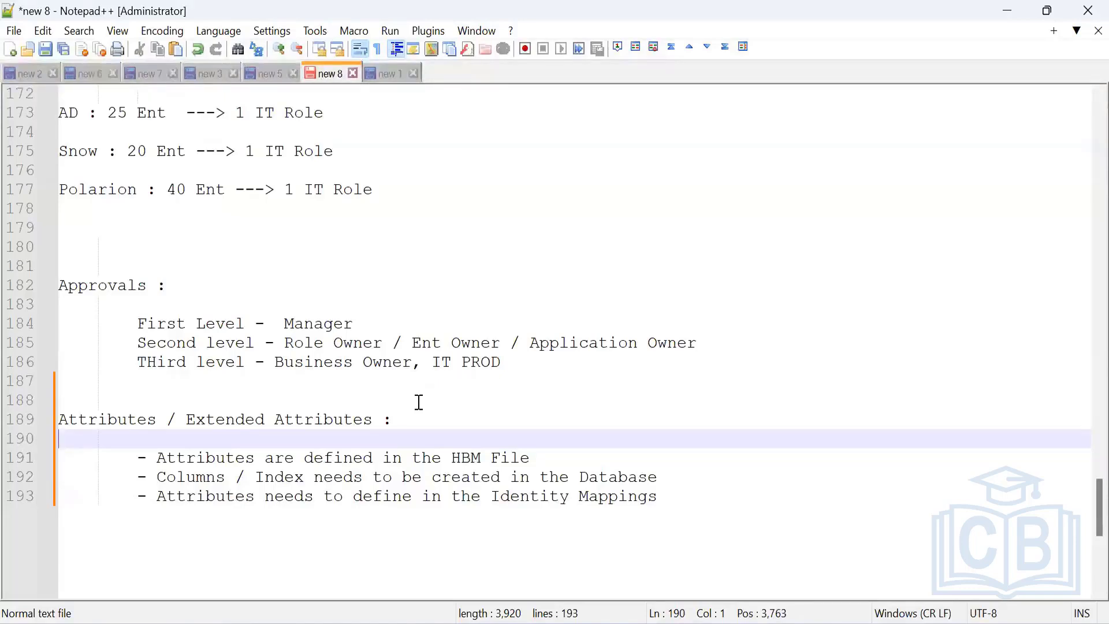
left_click_drag(137, 458, 676, 495)
left_click(675, 495)
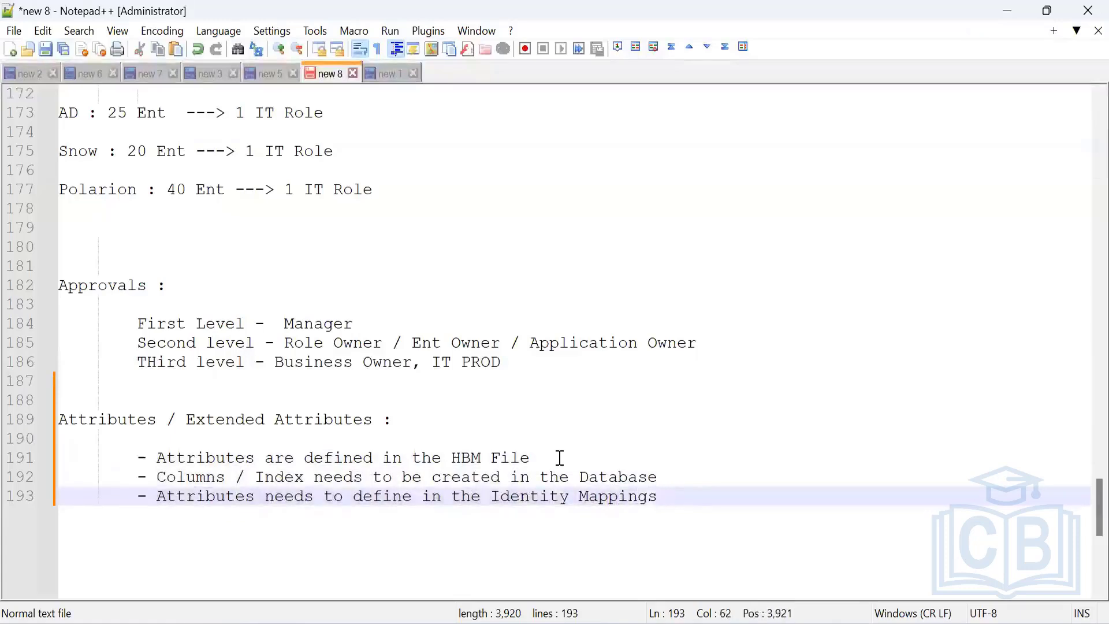
left_click(525, 458)
left_click_drag(525, 457, 405, 458)
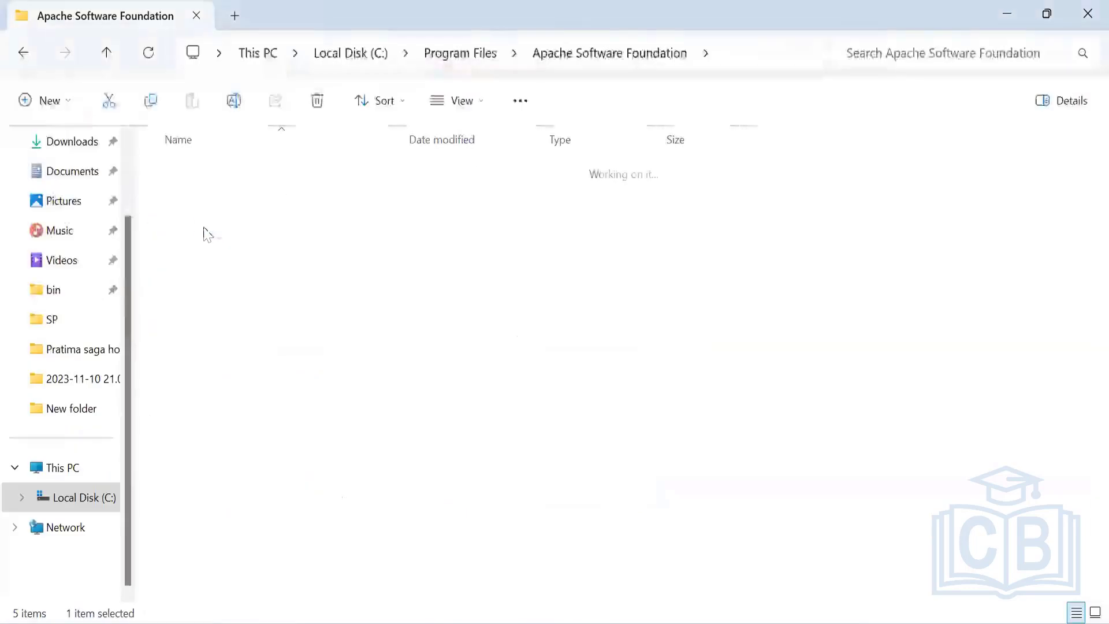
Step: Browse into the webapps\identityiq\WEB-INF\classes folder
double_click(191, 318)
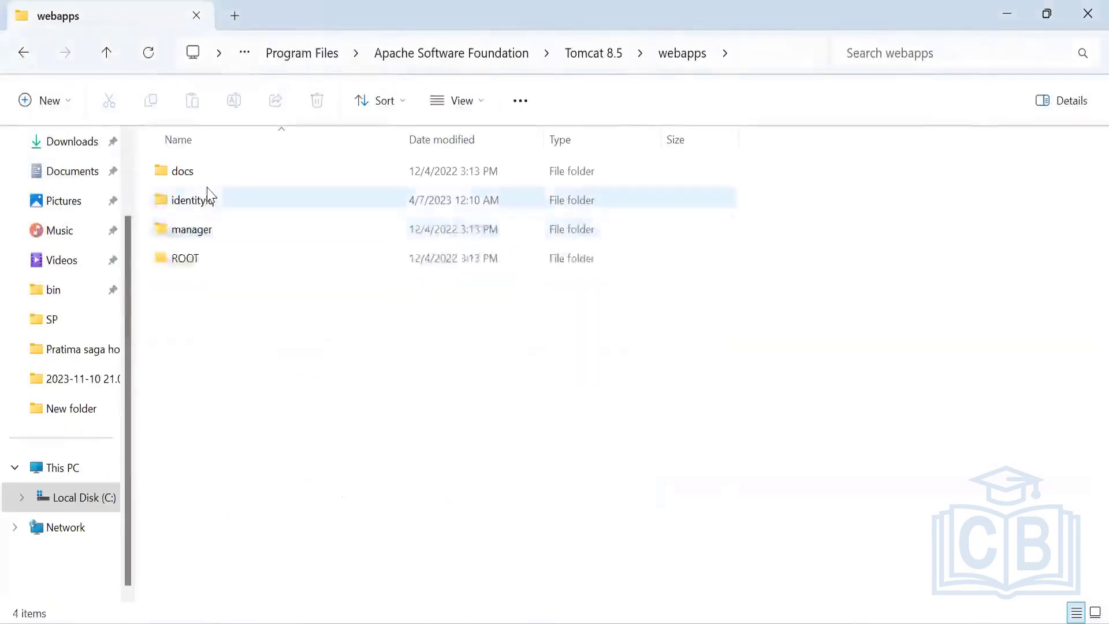
double_click(210, 283)
scroll(242, 448, "down", 6)
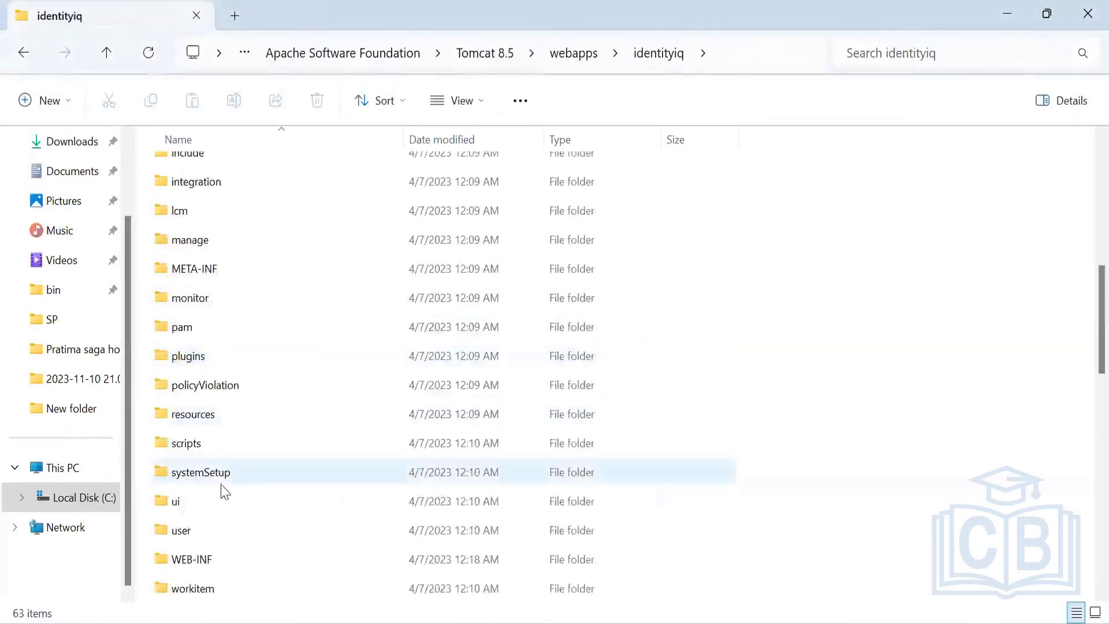
double_click(201, 297)
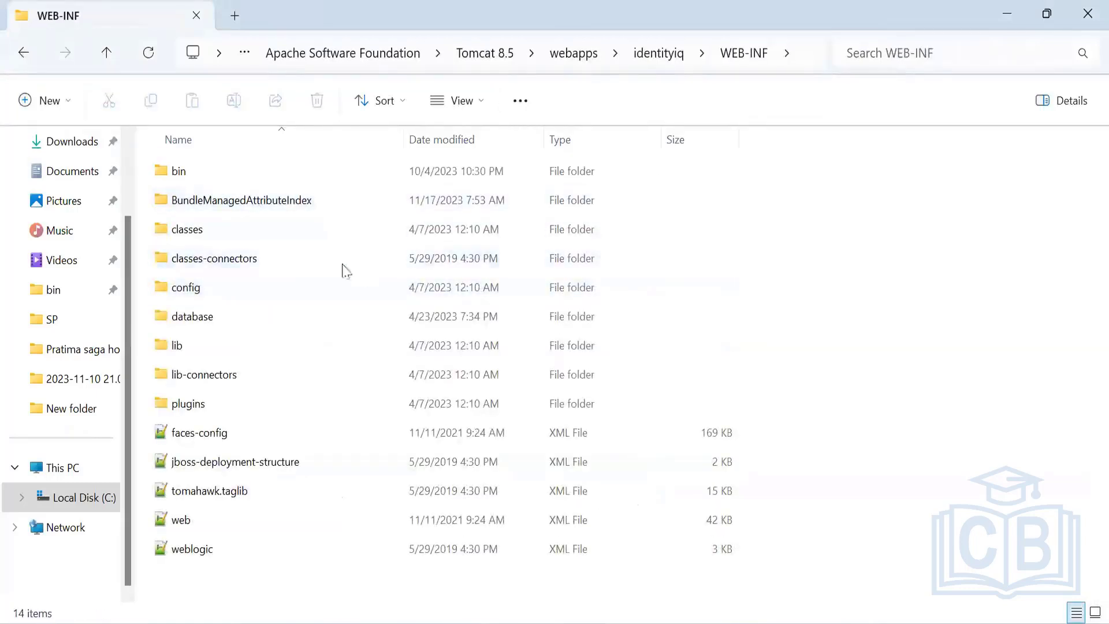
double_click(223, 225)
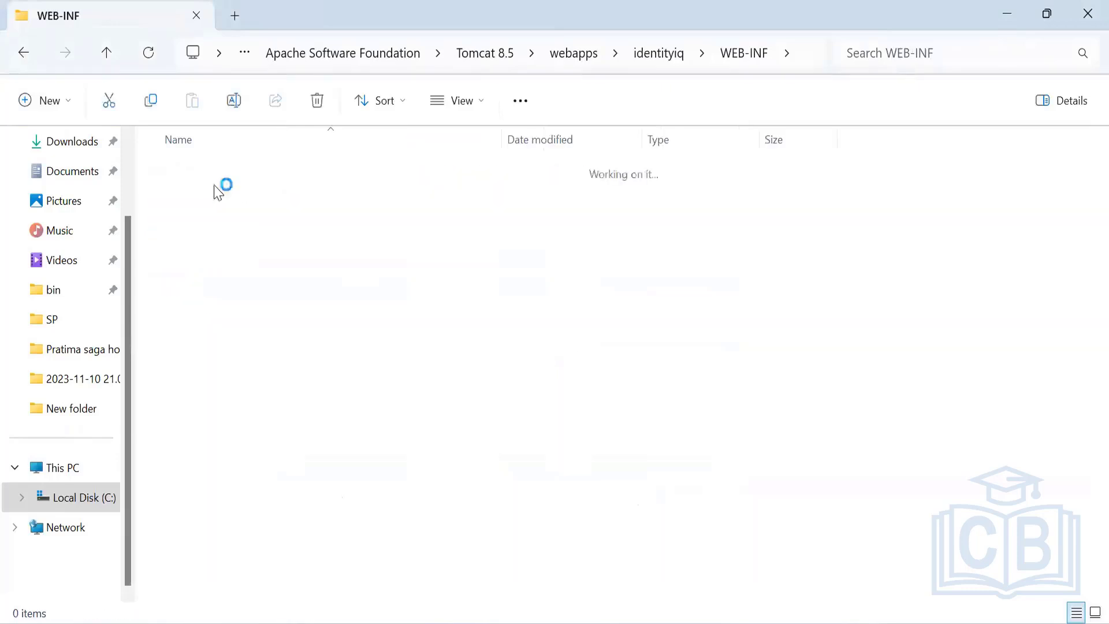
Step: Open ManagedAttributeExtended.hbm from classes\sailpoint\object in Notepad++
left_click(225, 176)
double_click(225, 176)
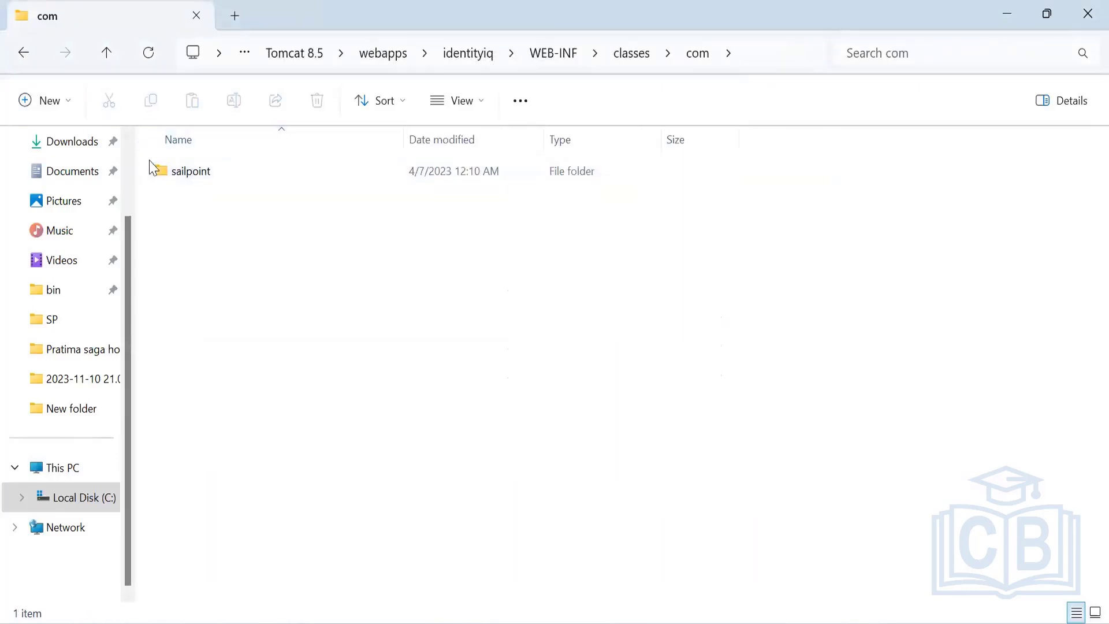
double_click(193, 175)
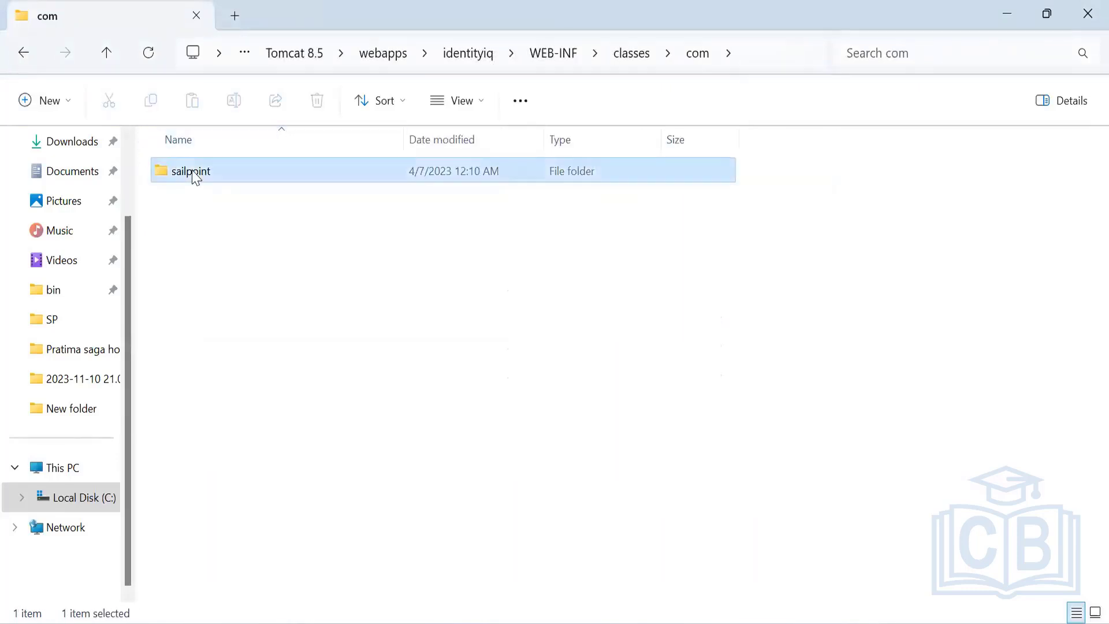
left_click(22, 54)
double_click(209, 197)
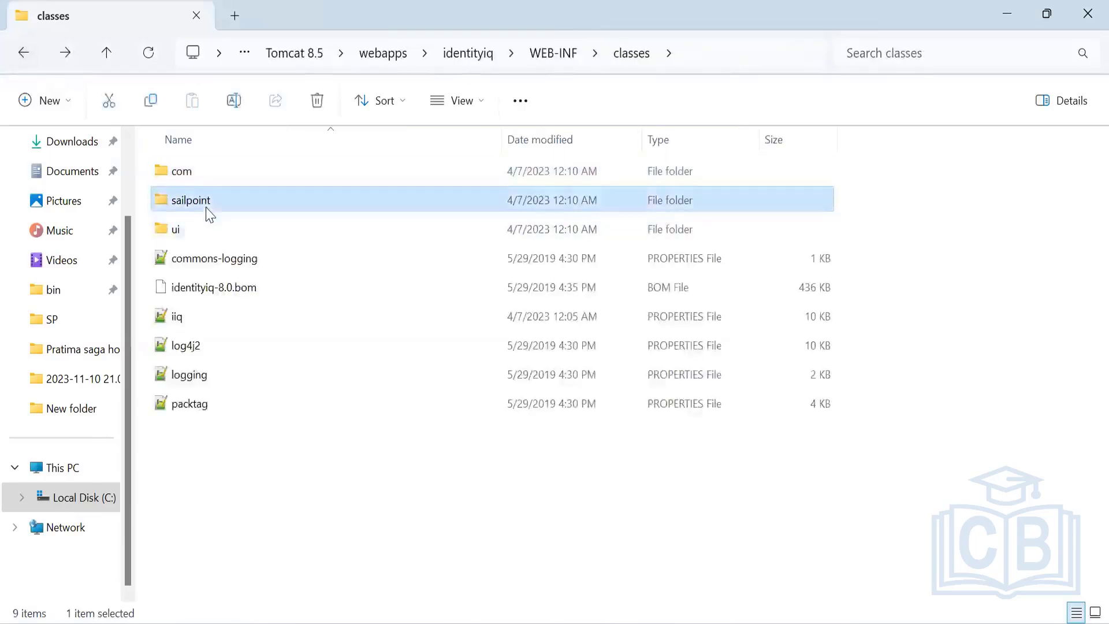
left_click(213, 177)
double_click(212, 179)
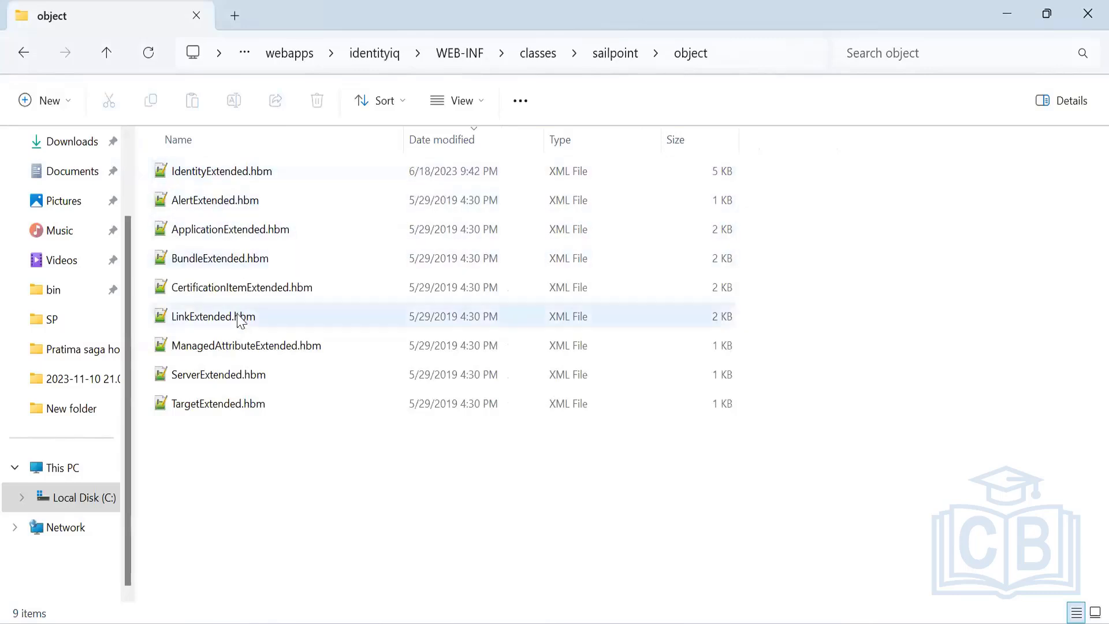
left_click(231, 345)
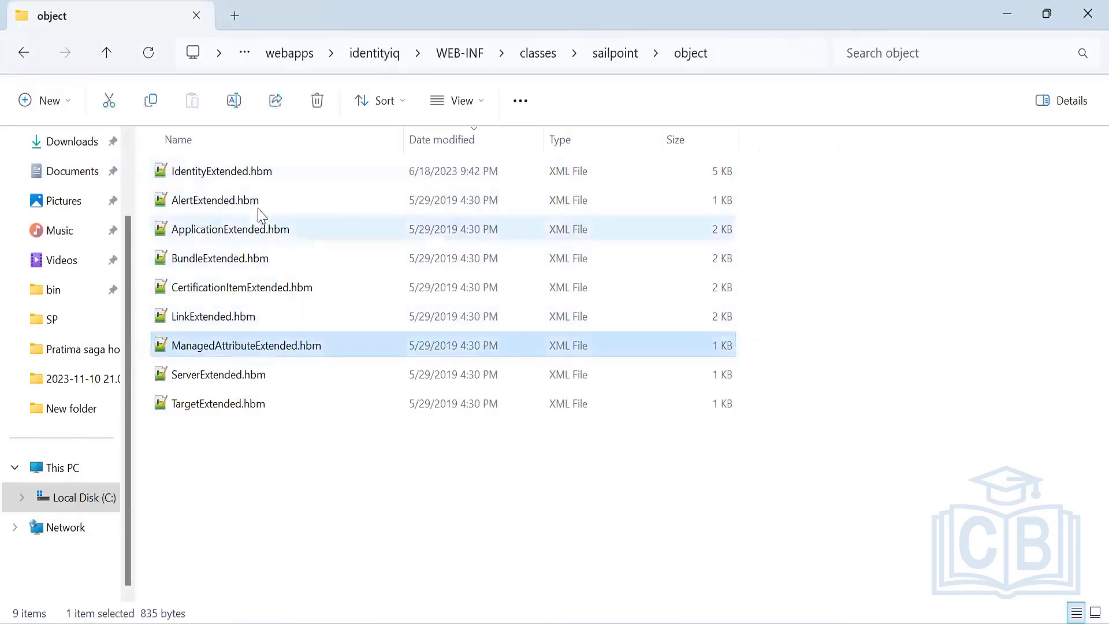
double_click(478, 347)
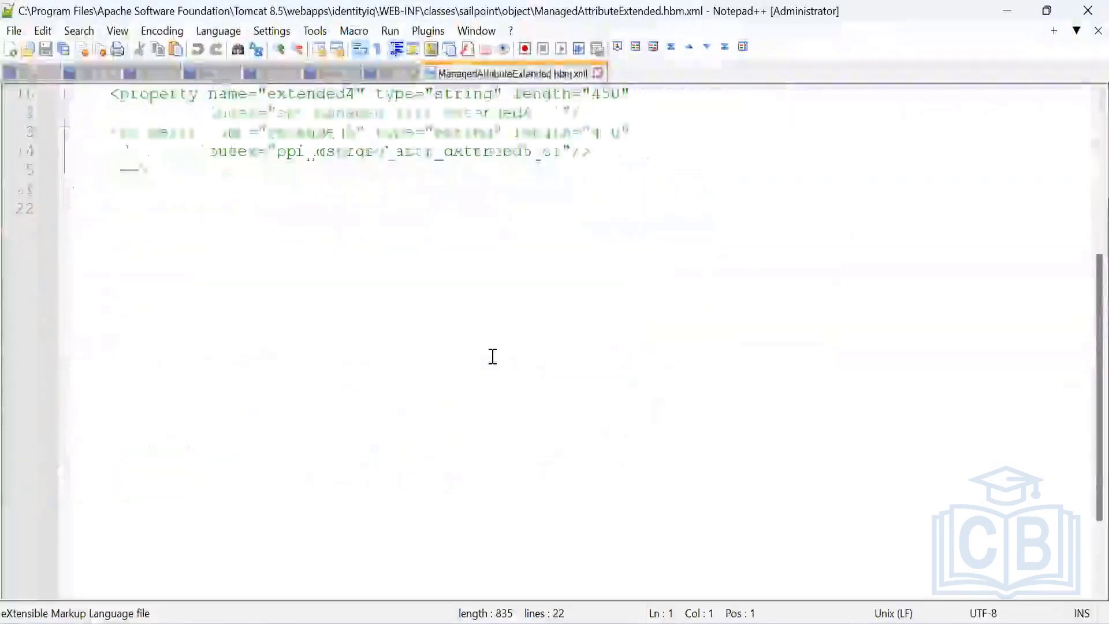
left_click(598, 74)
key("alt+Tab")
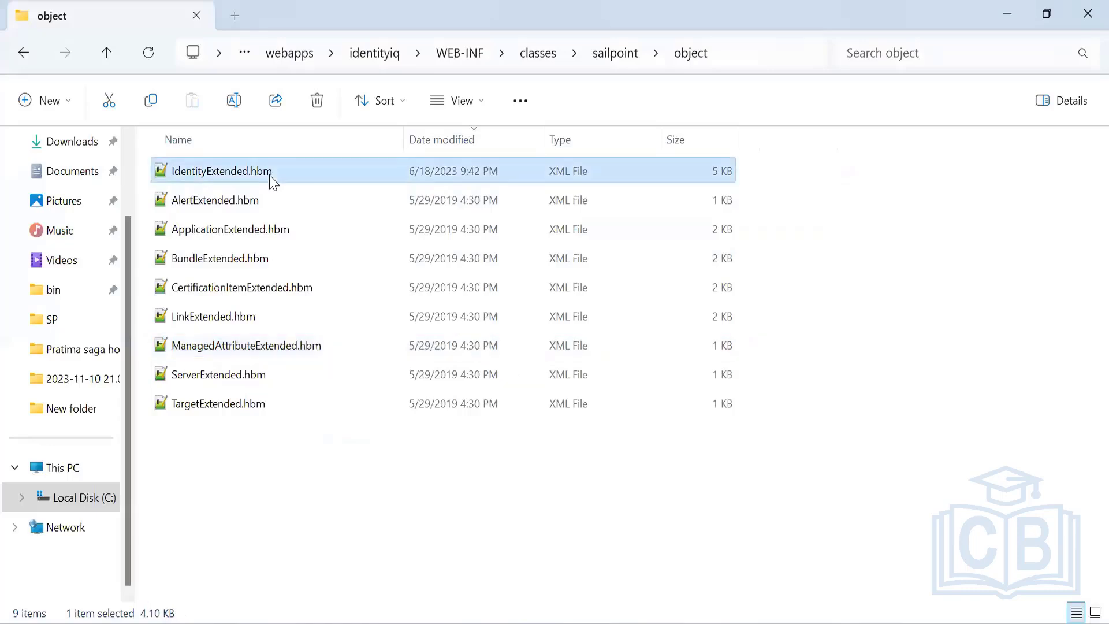
double_click(250, 351)
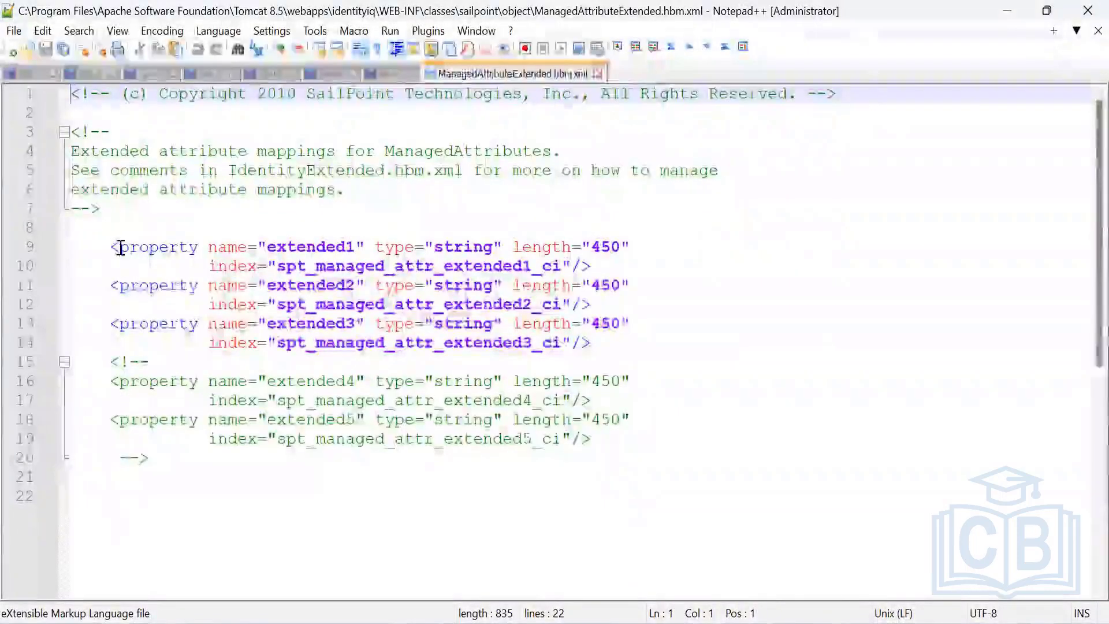
left_click(121, 248)
left_click_drag(270, 243, 366, 245)
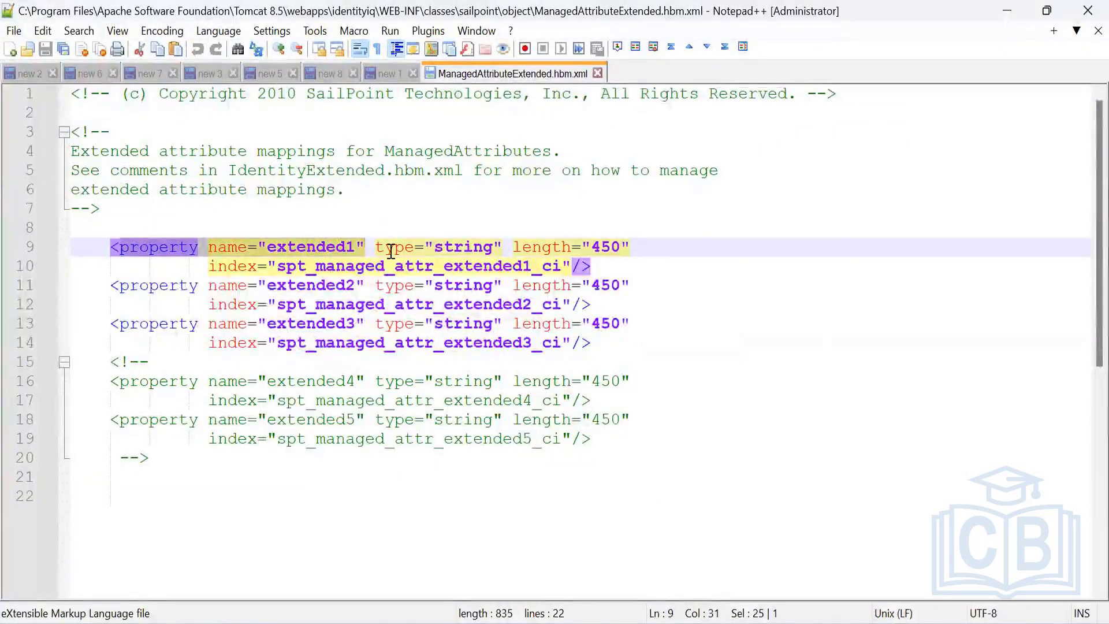
left_click(335, 248)
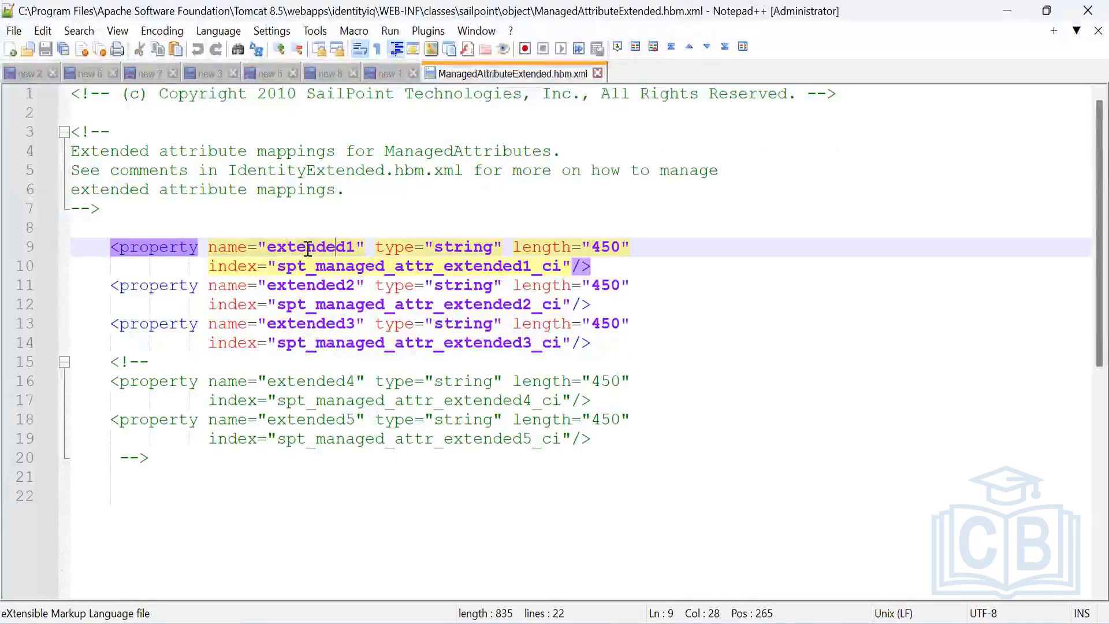
double_click(308, 247)
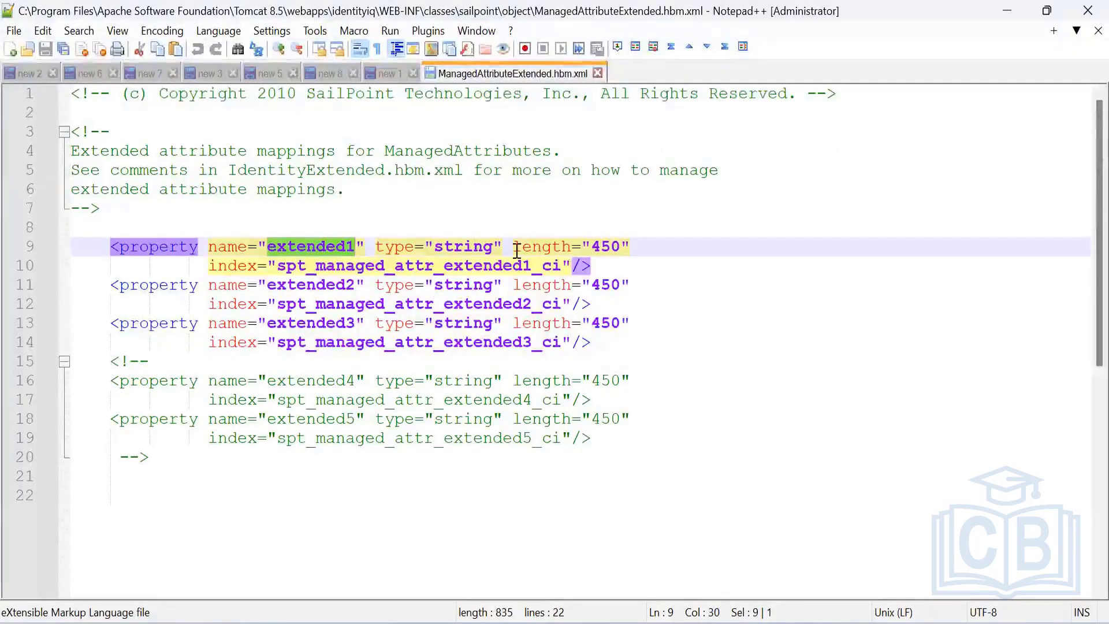
left_click(228, 267)
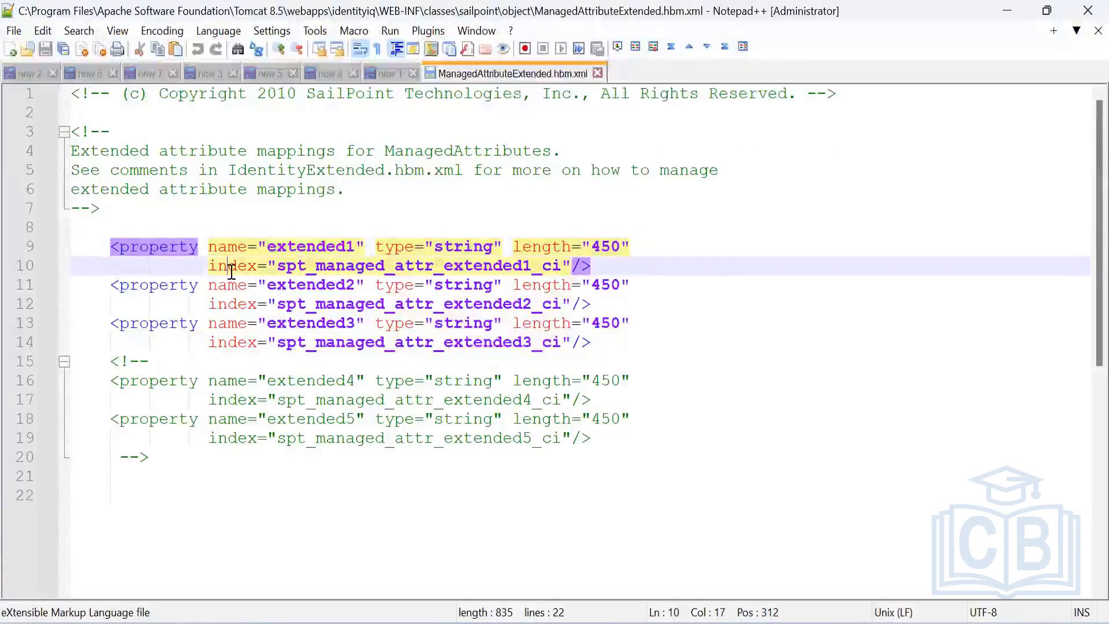
double_click(338, 245)
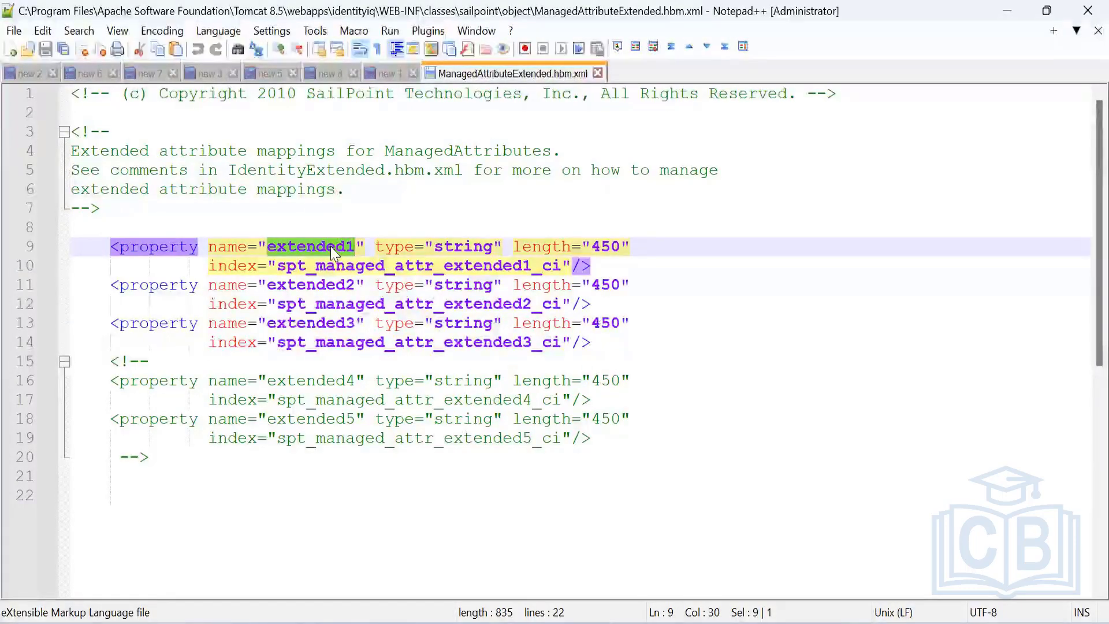
left_click(296, 265)
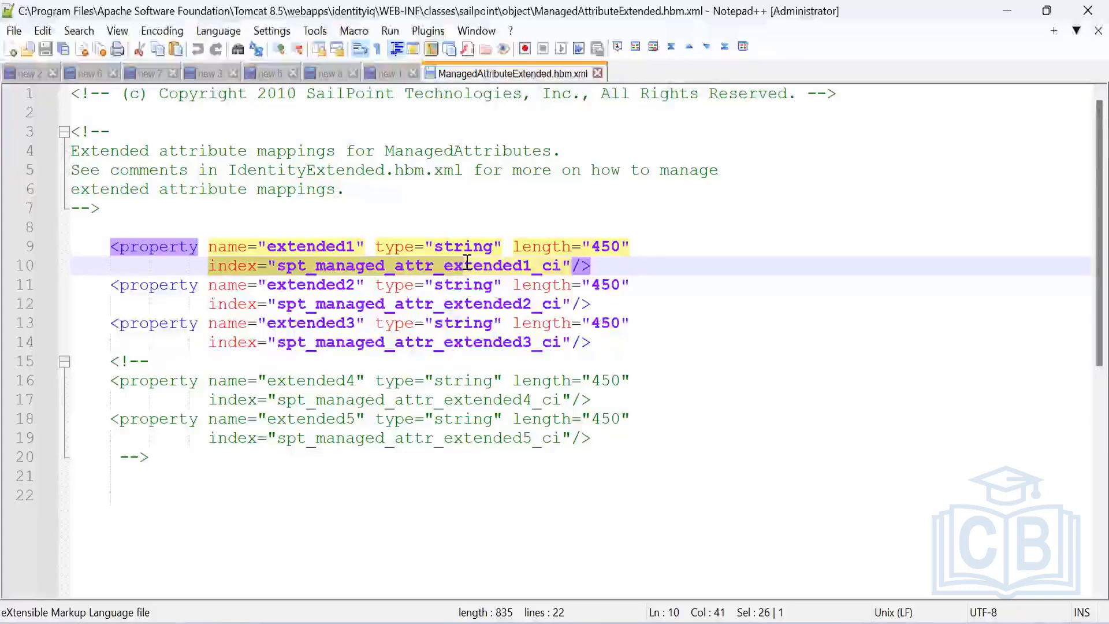
left_click(404, 361)
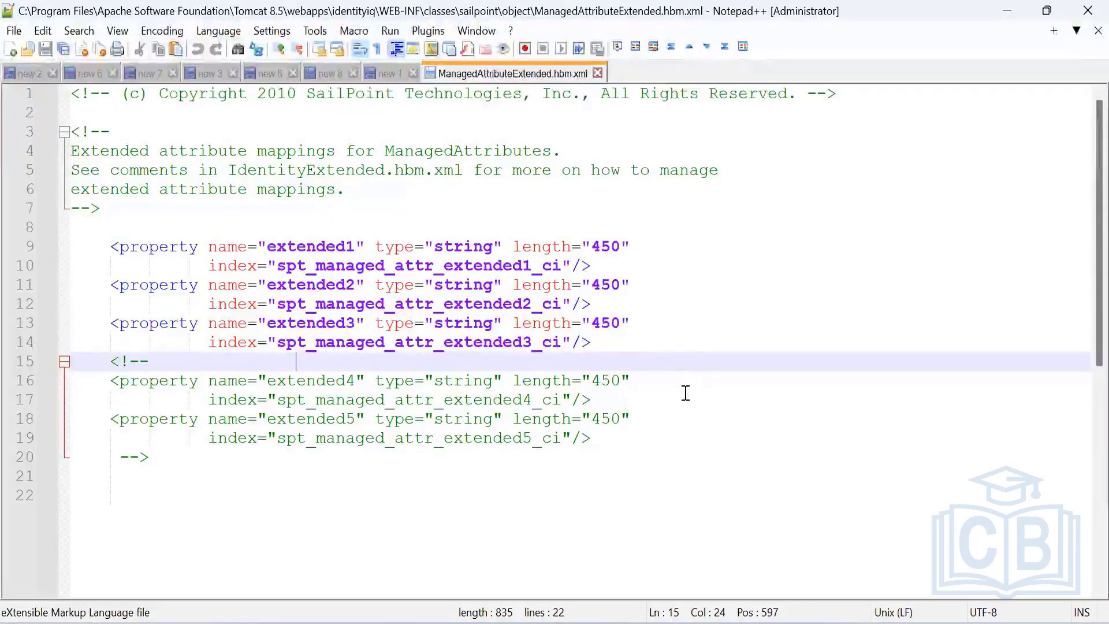
key("alt+Tab")
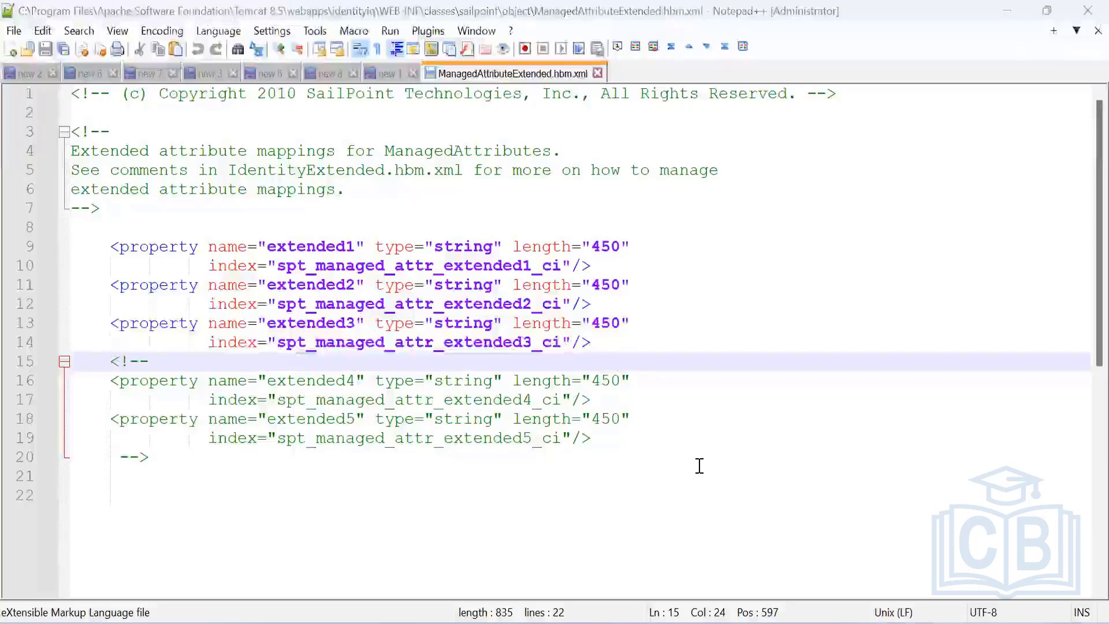
Step: Log in to IdentityIQ as spadmin and dismiss the browser's password warning
left_click(443, 330)
type("s")
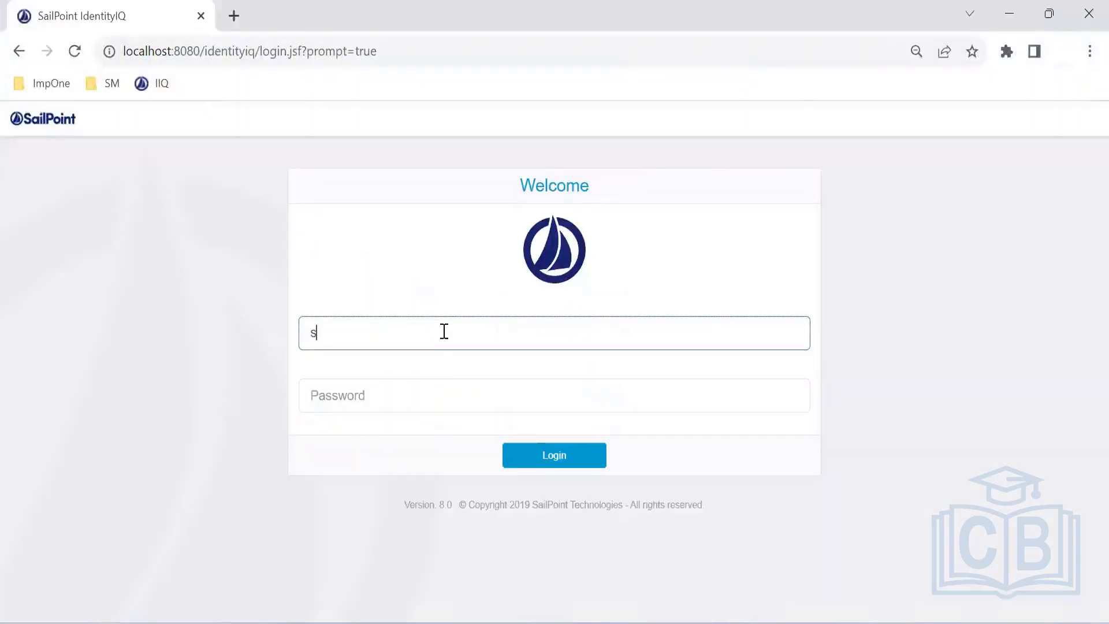
type("padmin")
key("Tab")
type("admin")
key("Return")
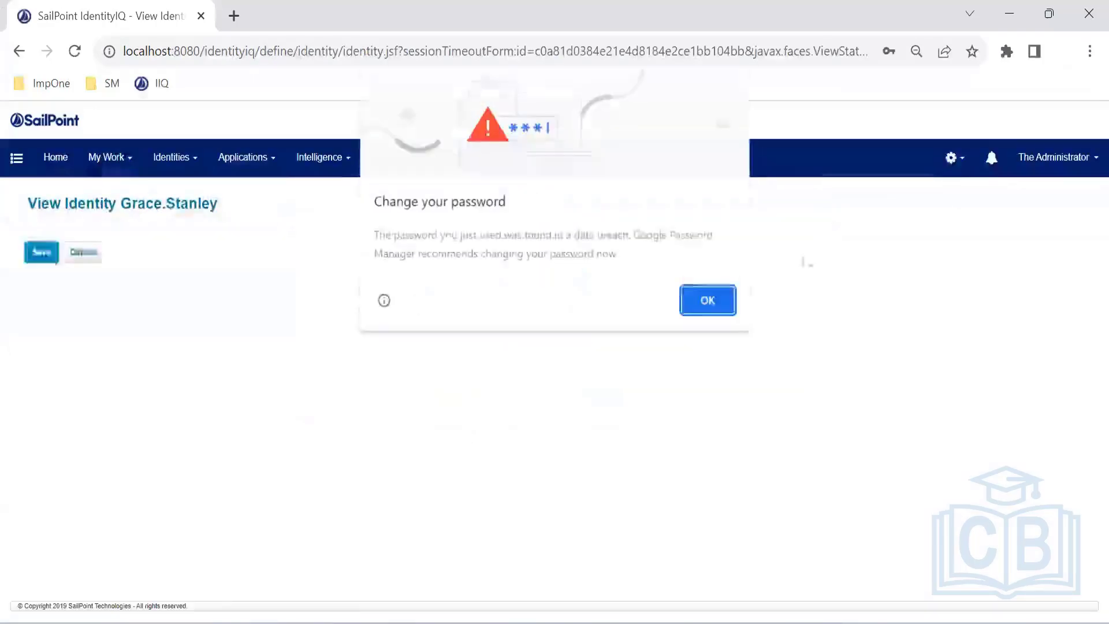
left_click(719, 302)
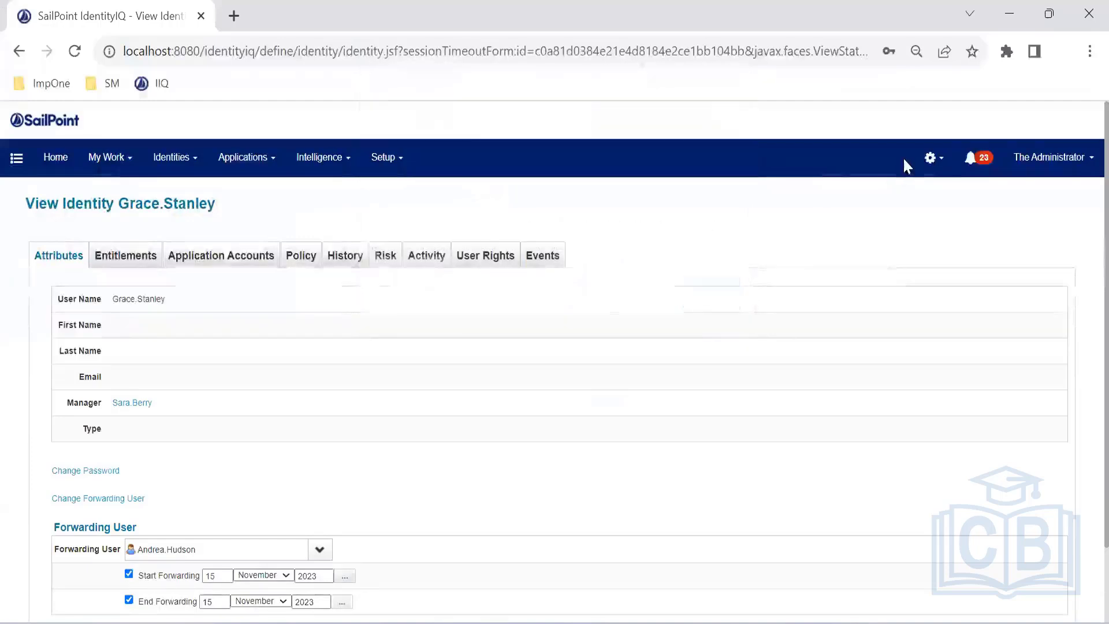
Step: Check Global Settings > Entitlement Catalog Attributes, then leave the page without saving
left_click(931, 158)
left_click(911, 199)
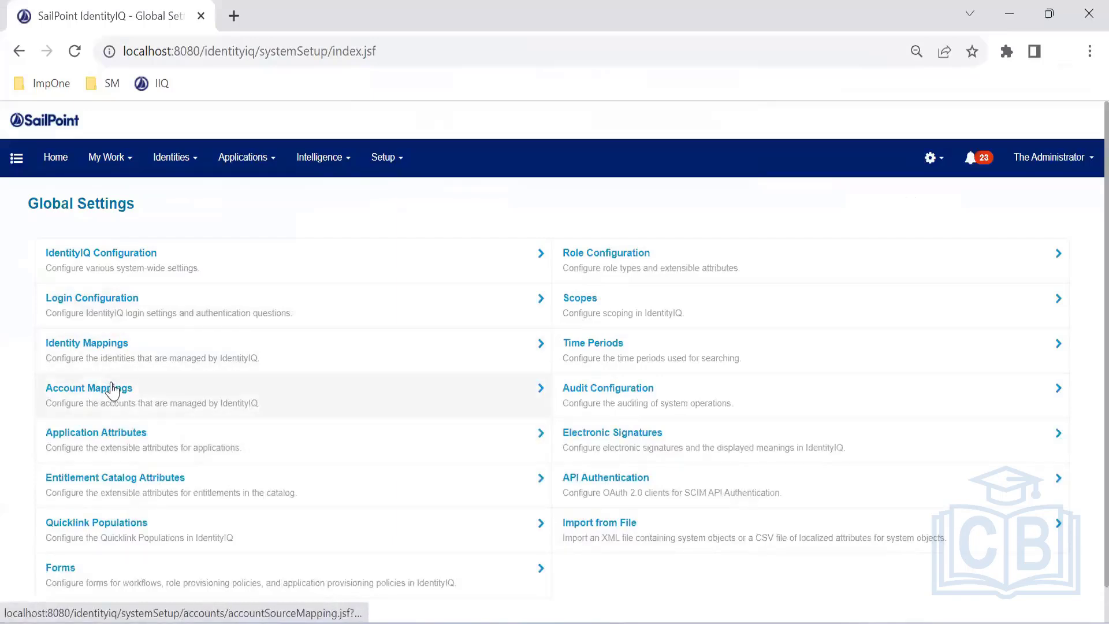
left_click(128, 486)
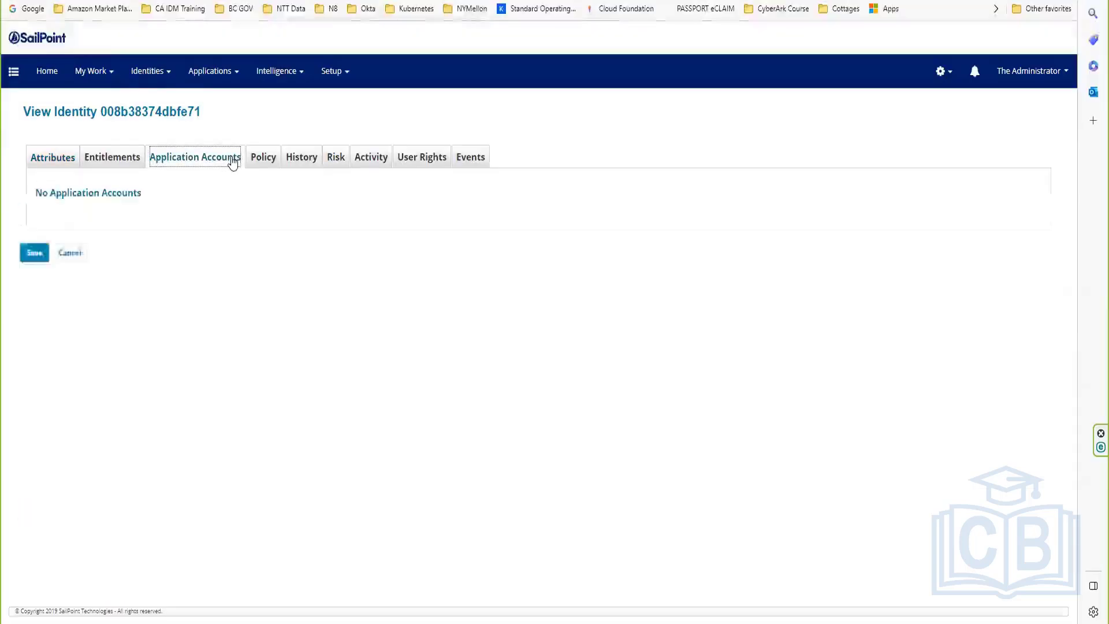
left_click(72, 254)
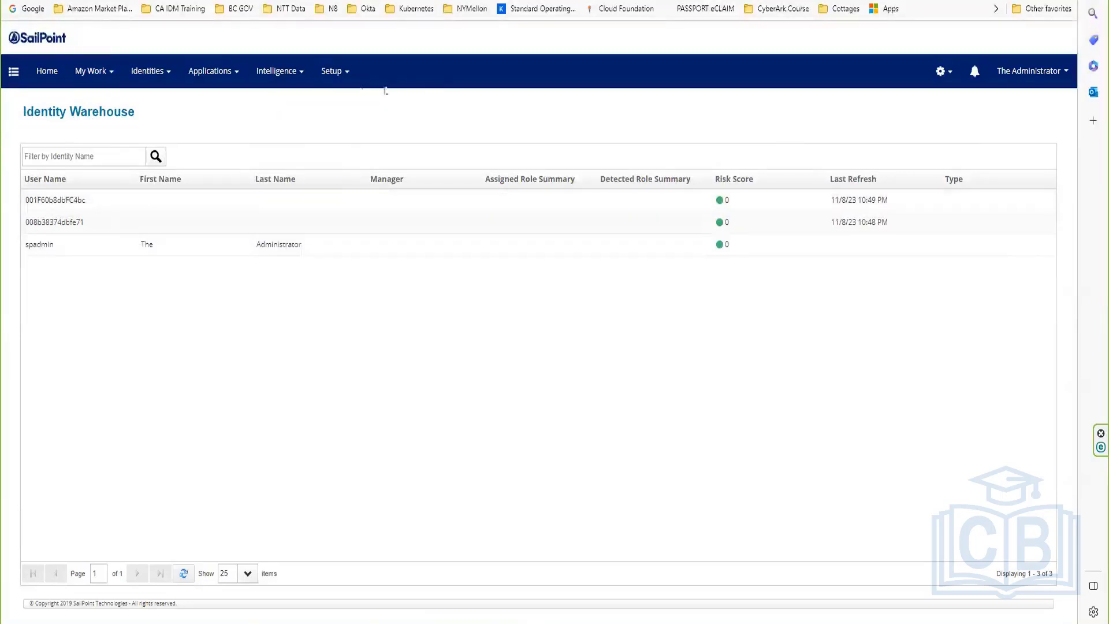
Step: Open the Prune Identity Cubes result under Setup > Tasks > Task Results
left_click(286, 70)
left_click(328, 70)
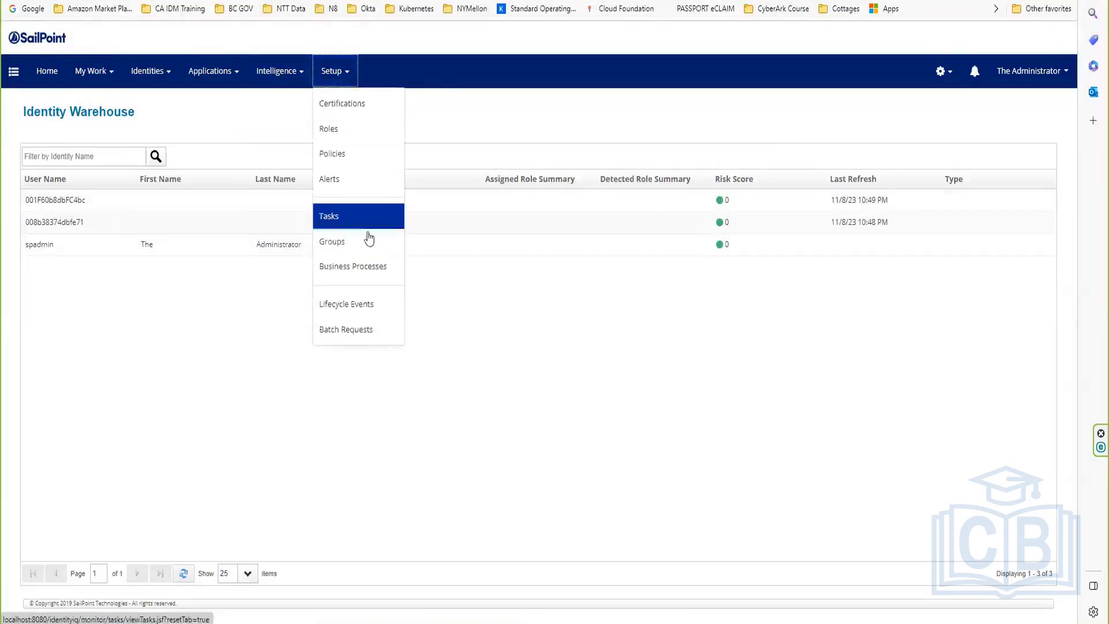
left_click(355, 215)
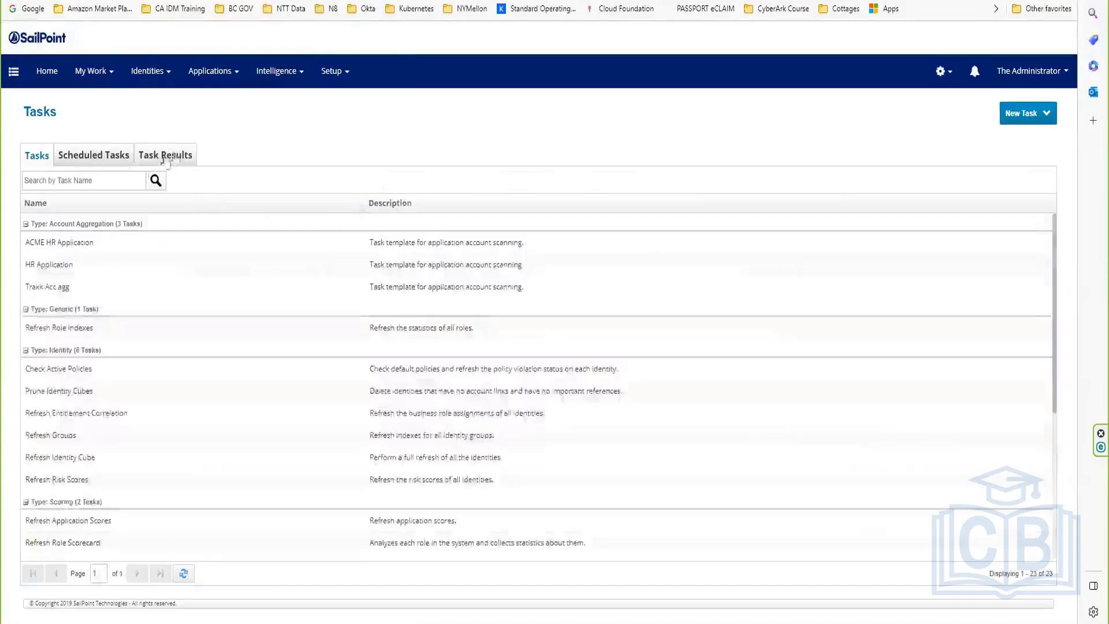
left_click(169, 157)
left_click(108, 186)
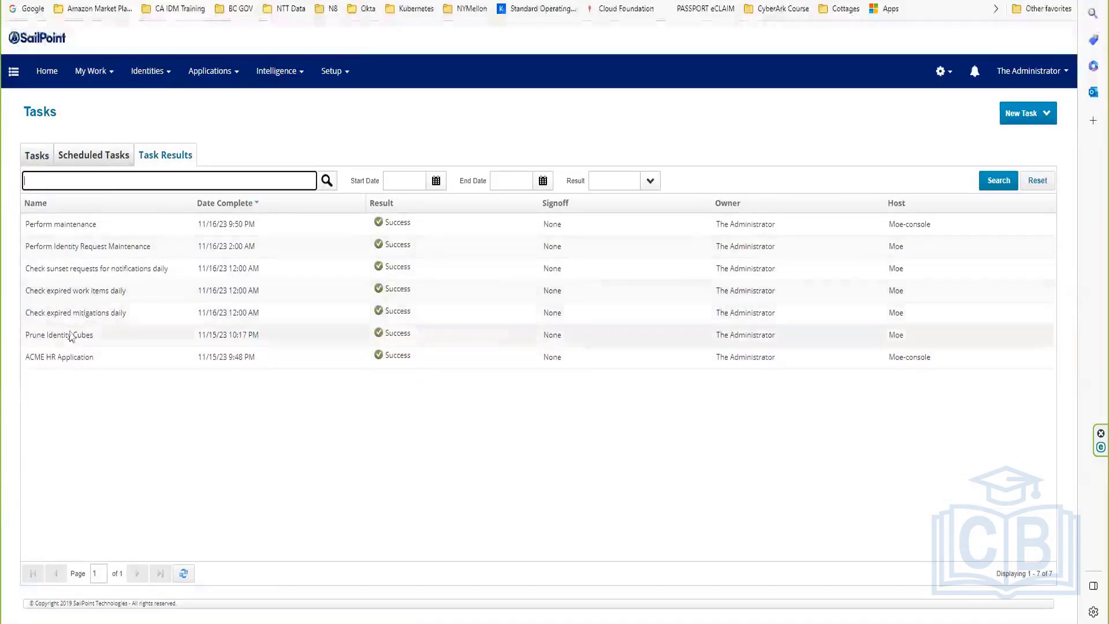
left_click(90, 338)
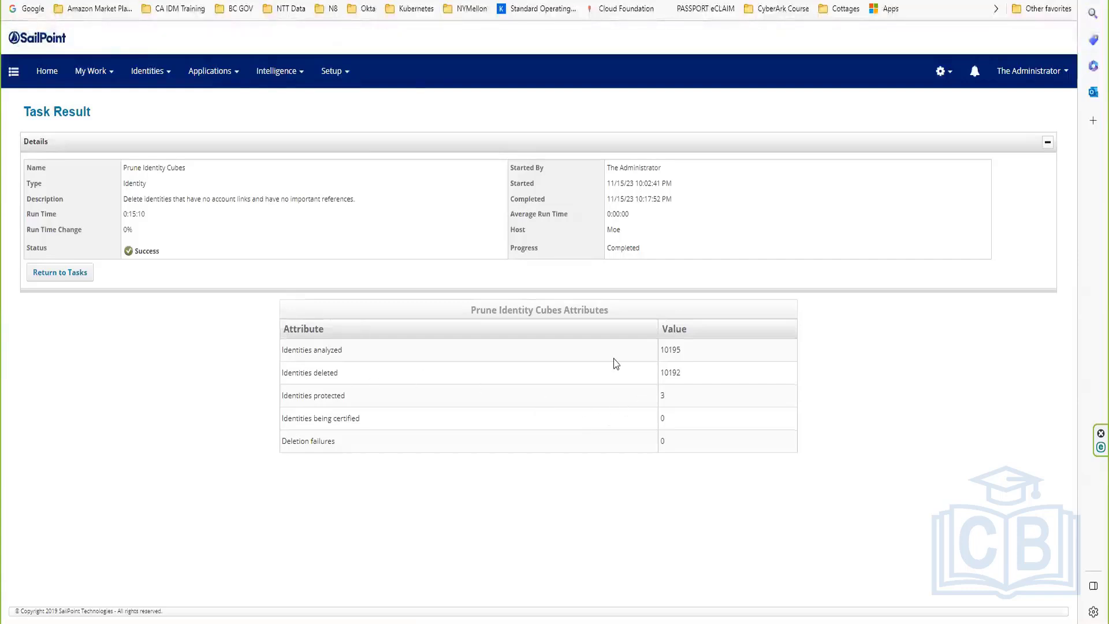
Step: Review the 10192 identities deleted count and go back to the task results list
left_click_drag(707, 376, 2, 316)
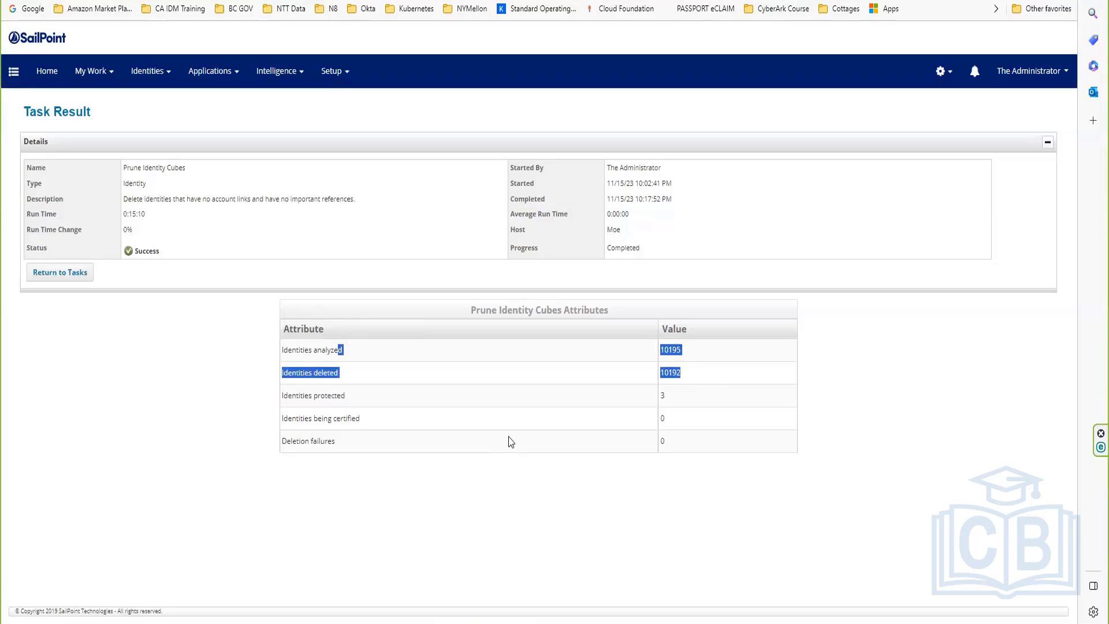
left_click(560, 405)
left_click_drag(705, 386, 589, 377)
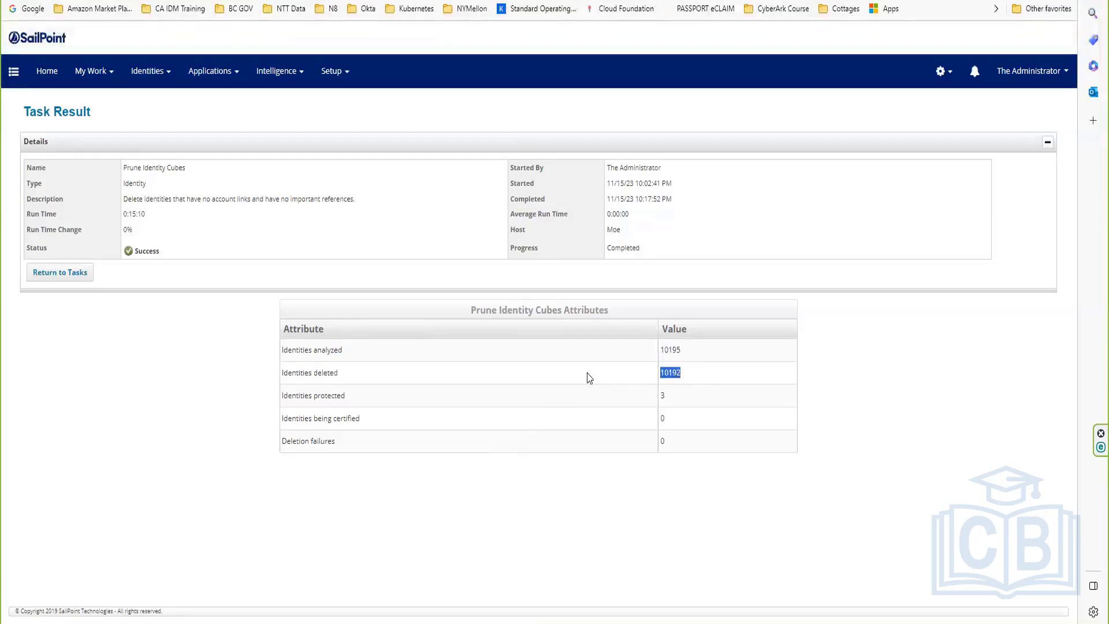
left_click(589, 378)
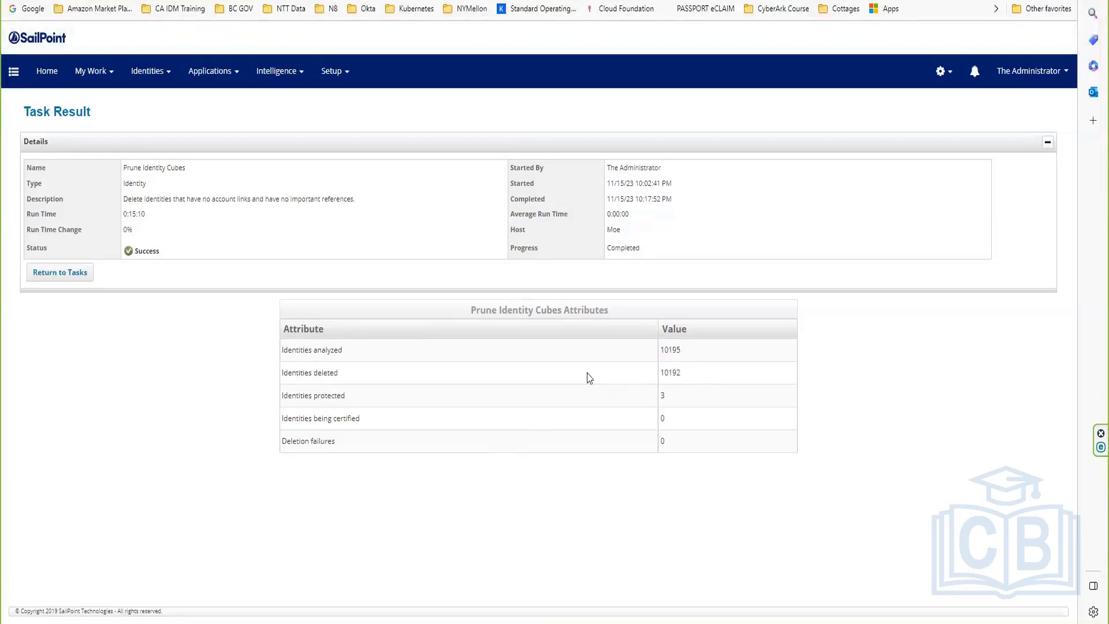
left_click(73, 280)
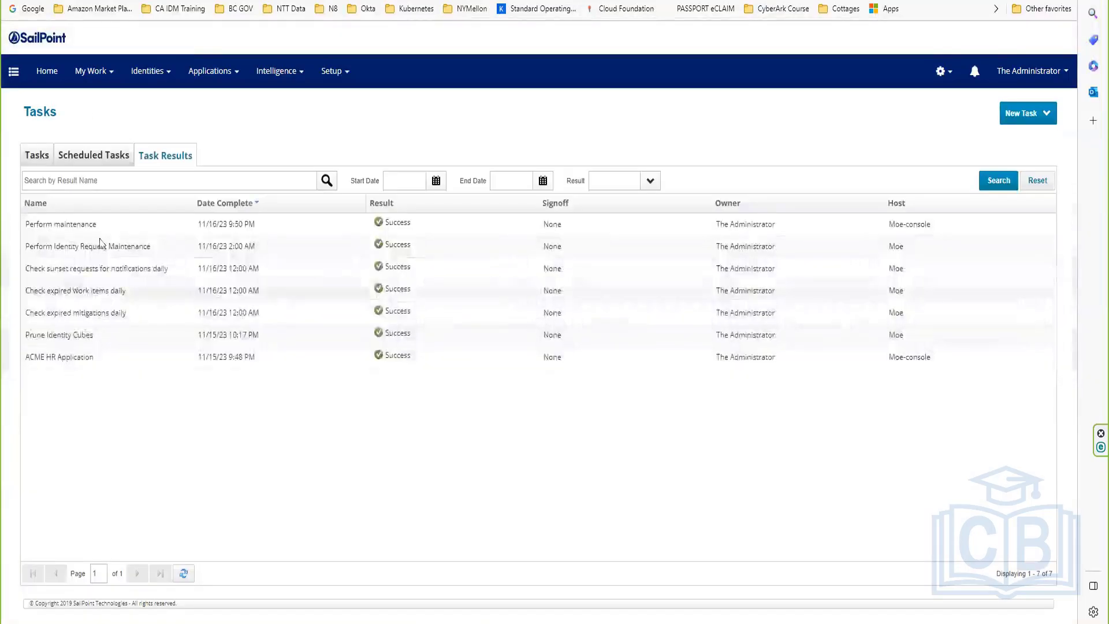
Step: Open the Trakk123 application from Applications > Application Definition
left_click(213, 74)
left_click(214, 78)
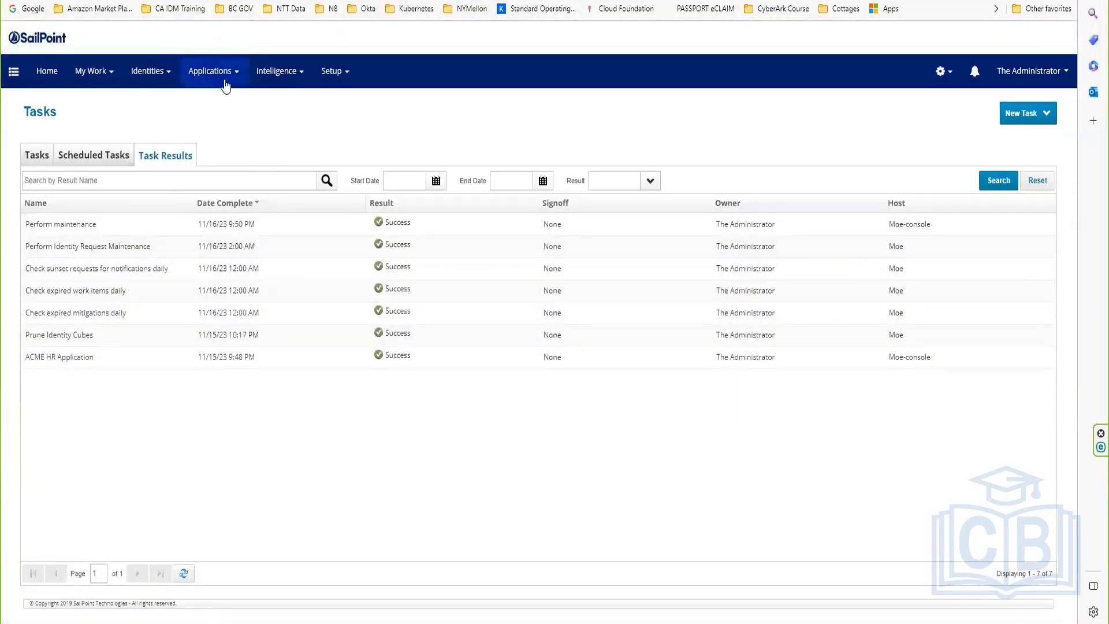
left_click(225, 82)
left_click(224, 105)
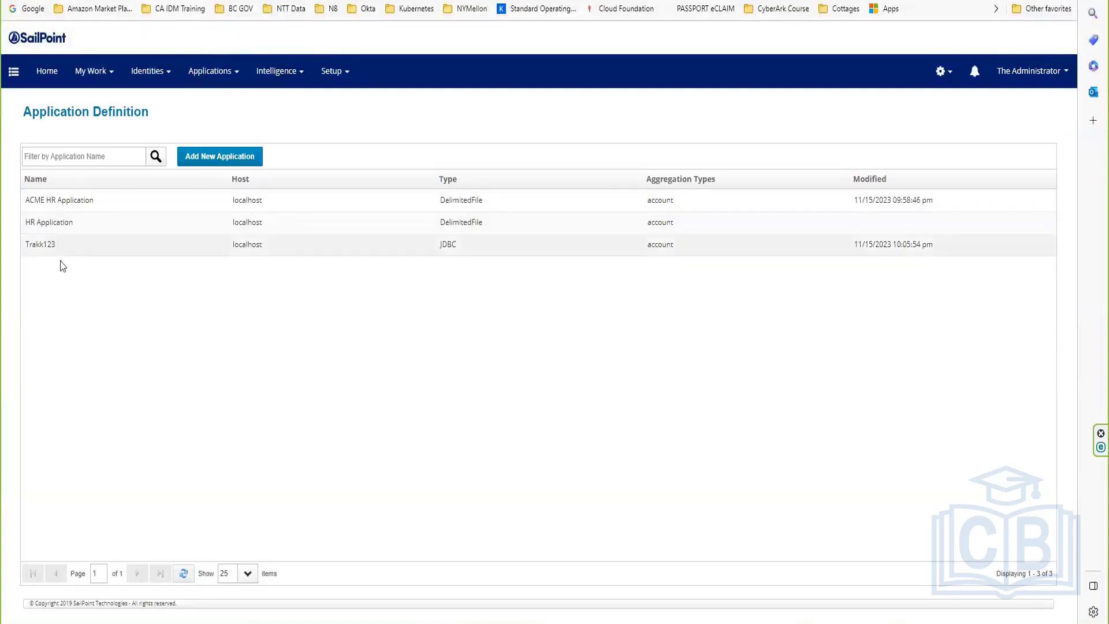
left_click(72, 246)
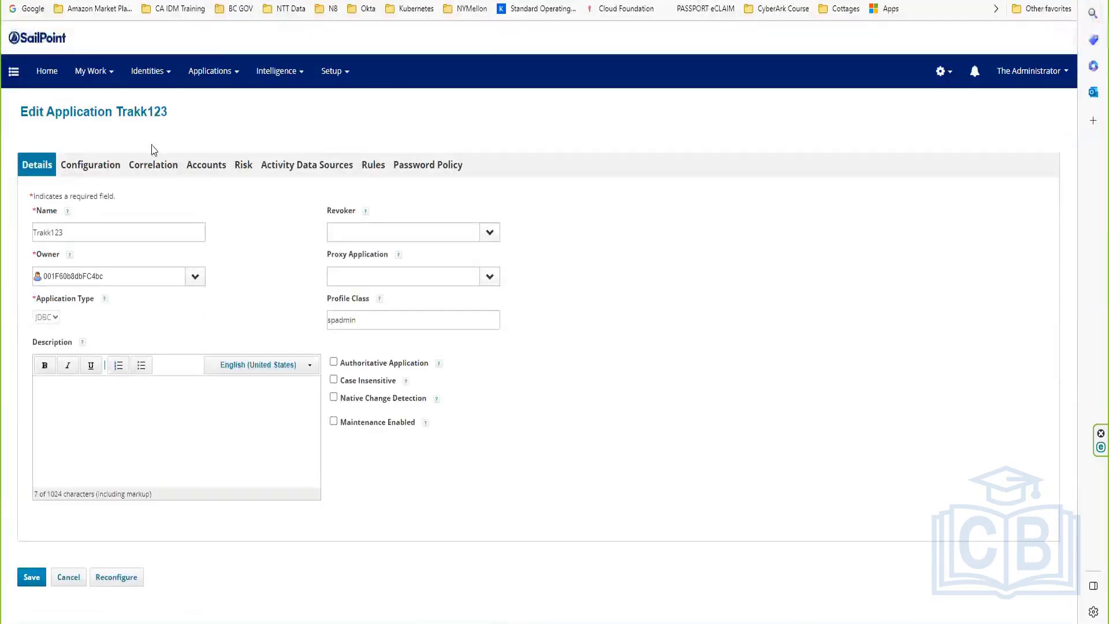
Step: Review Trakk123's Configuration, Correlation and Accounts tabs, then cancel without saving
left_click(107, 169)
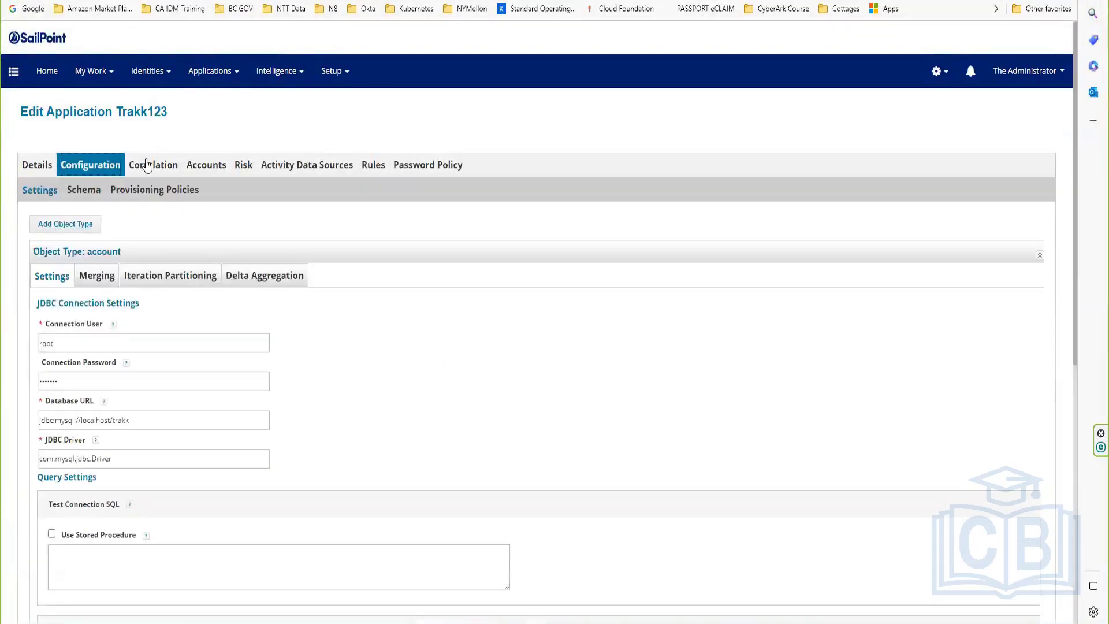
left_click(147, 165)
left_click(206, 165)
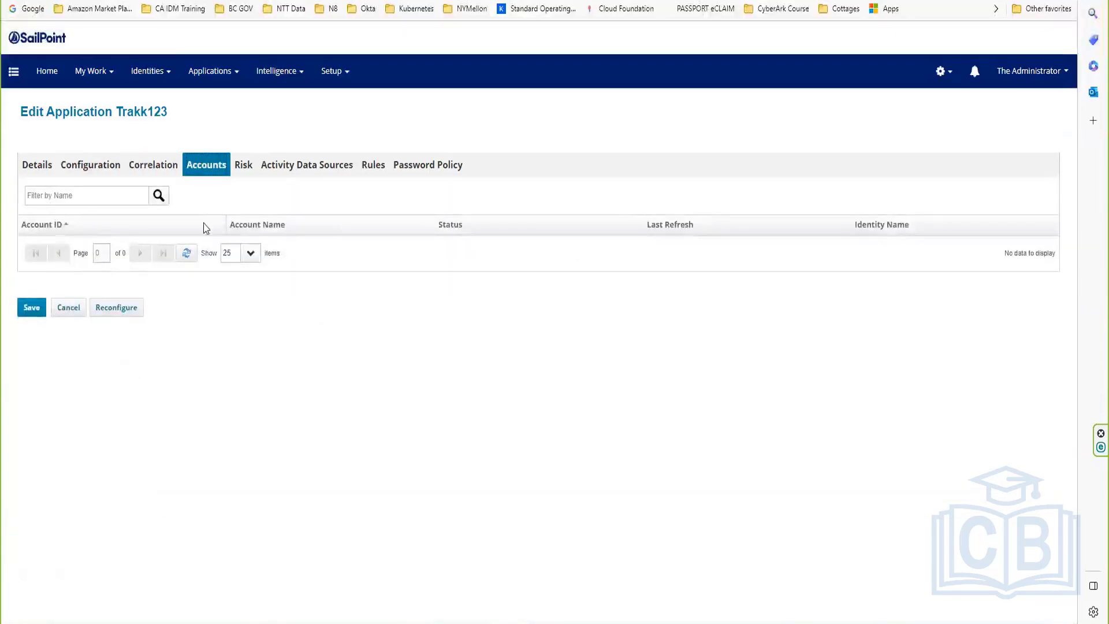
left_click(57, 311)
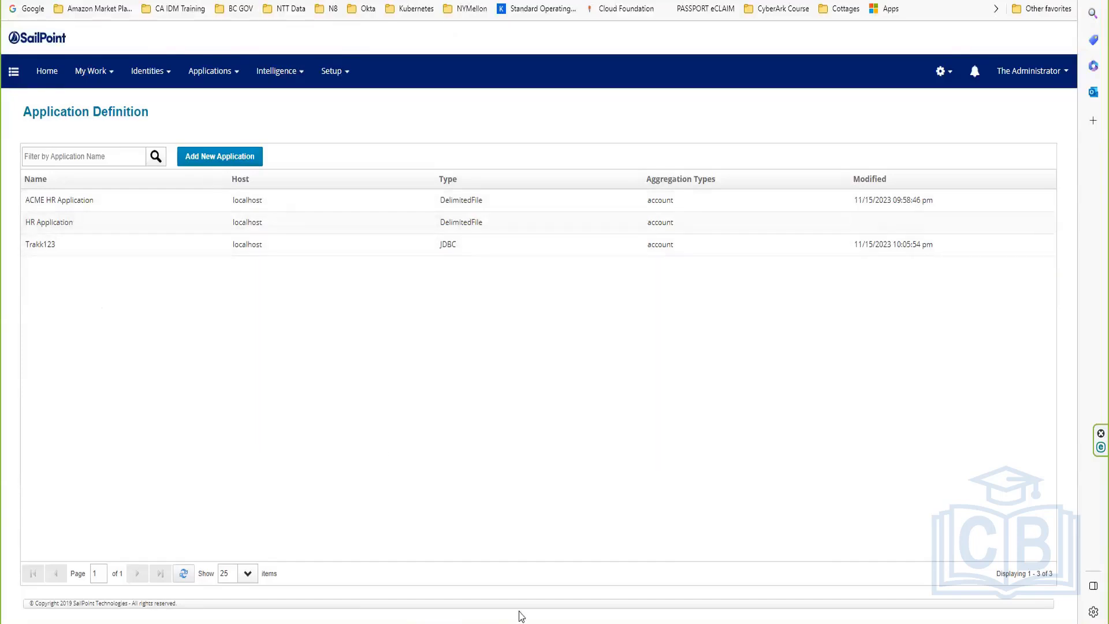
Step: Find AuthEmployees.csv on the Windows (C:) drive and view its name without renaming it
mouse_move(457, 621)
left_click(379, 589)
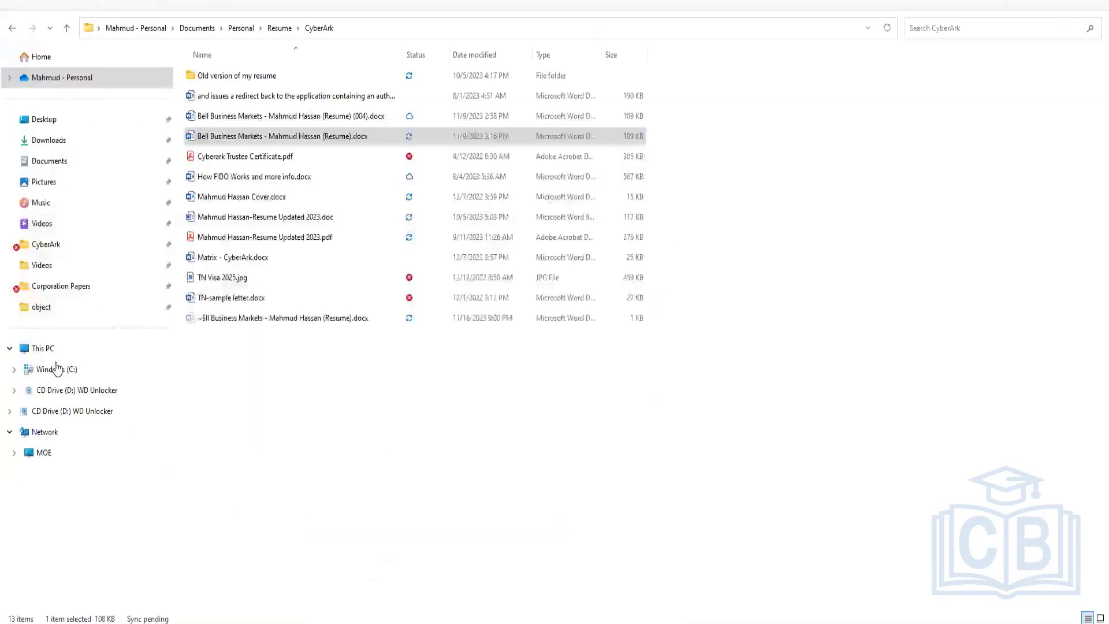
left_click(46, 370)
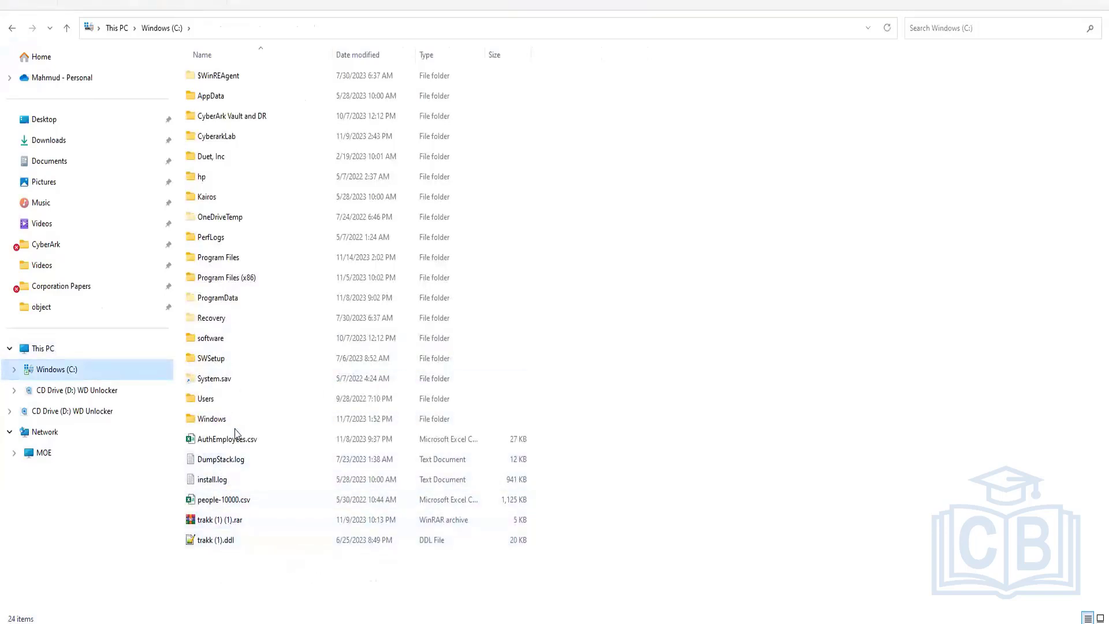
left_click(294, 446)
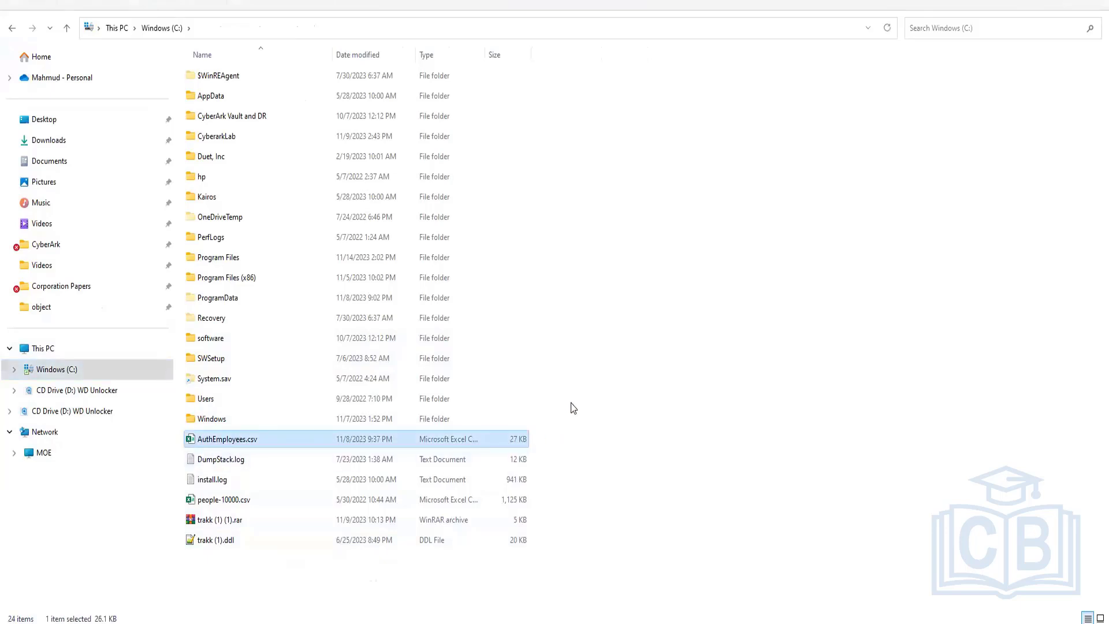
key("F2")
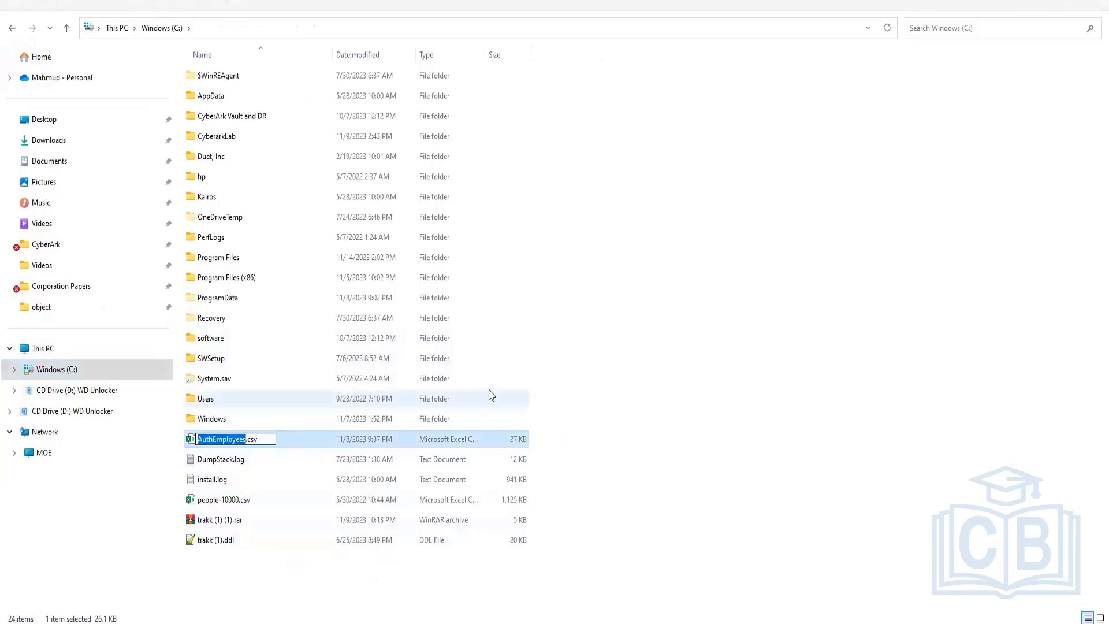
left_click(484, 554)
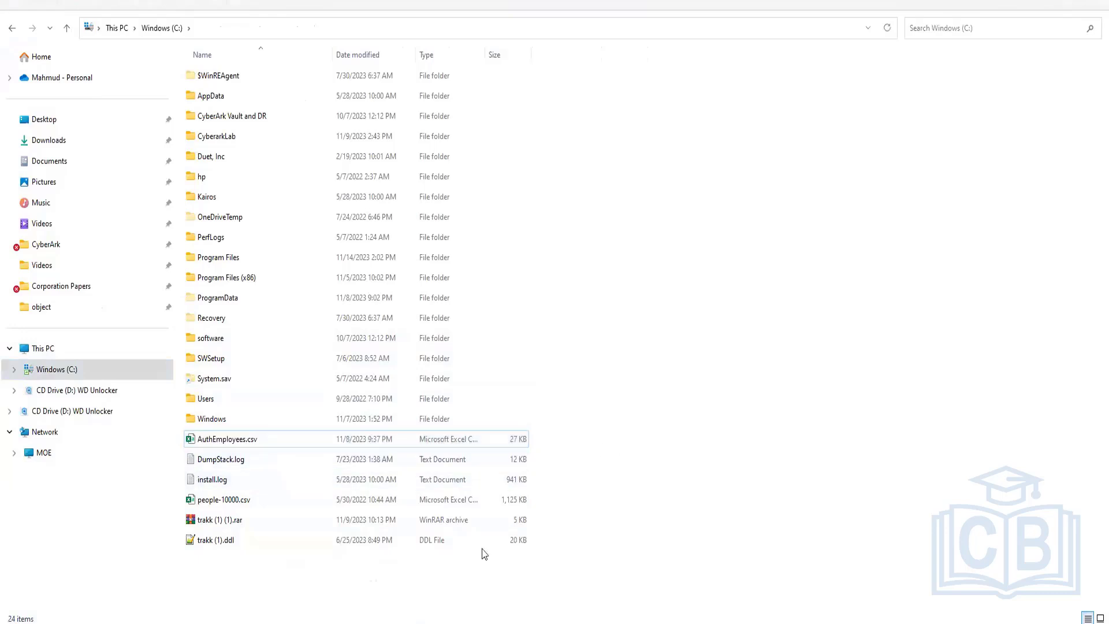
mouse_move(492, 623)
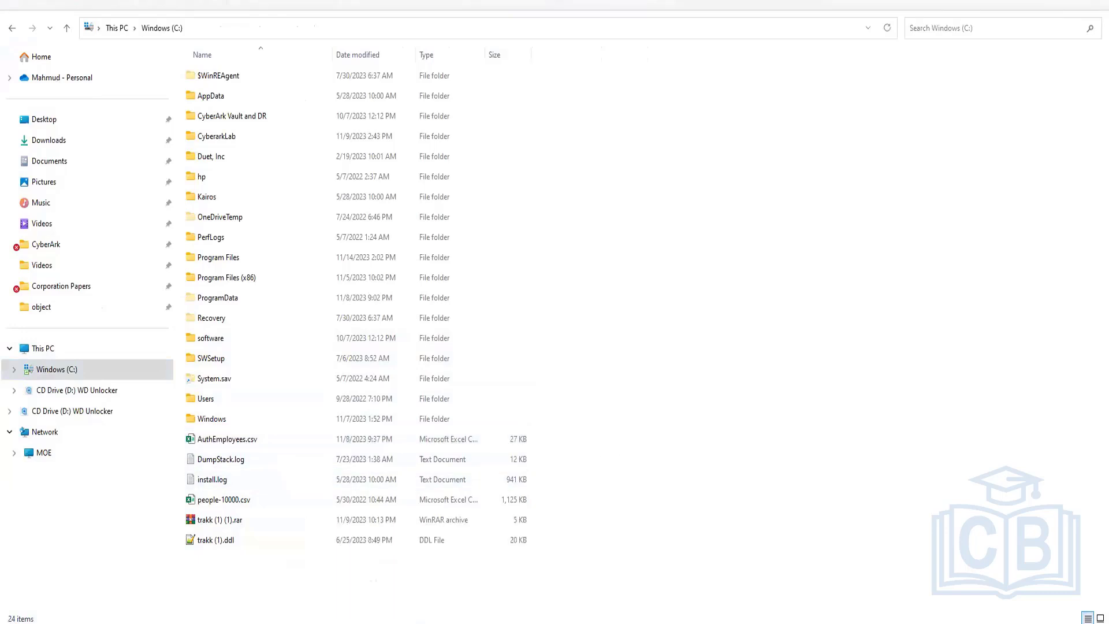
left_click(449, 621)
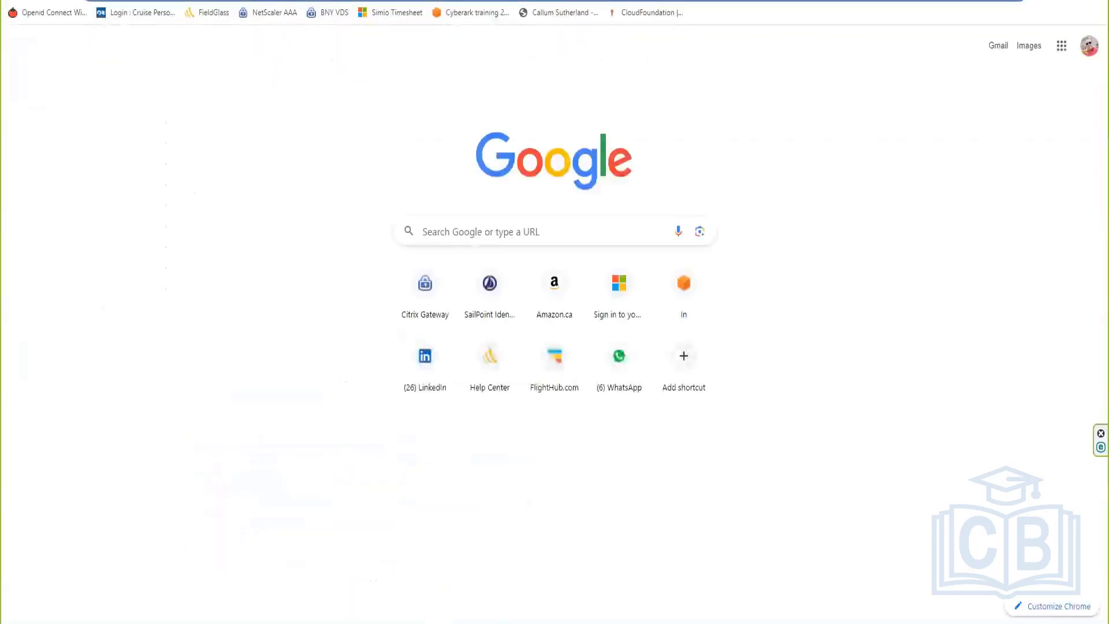
Step: Change the ACME HR Application file path from c:\people-10000.csv to c:\AuthEmployees.csv
left_click(519, 566)
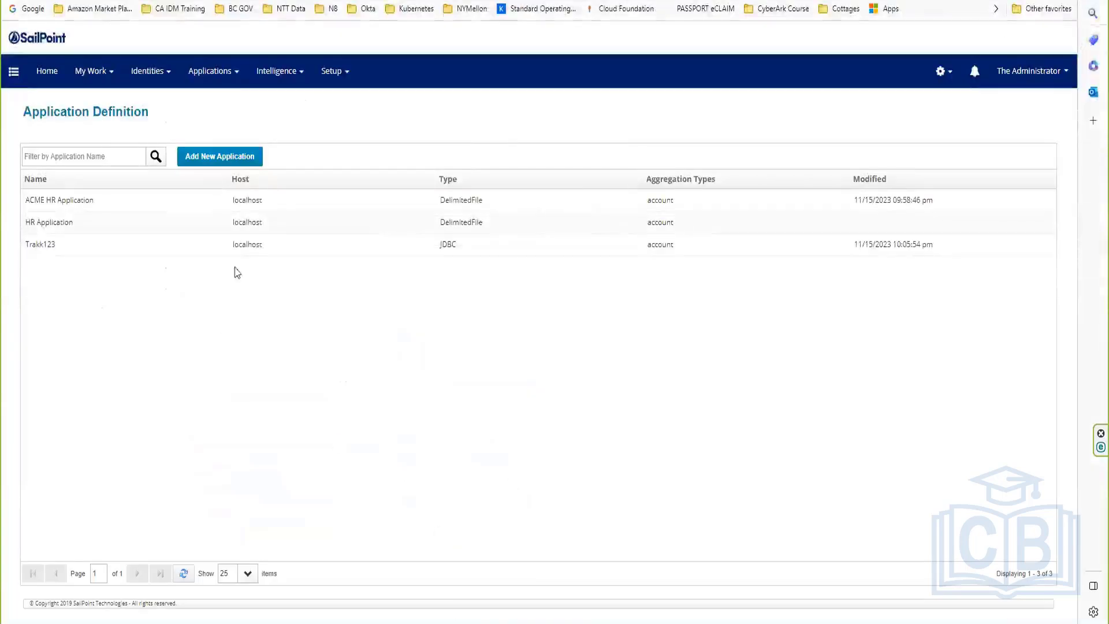
left_click(94, 198)
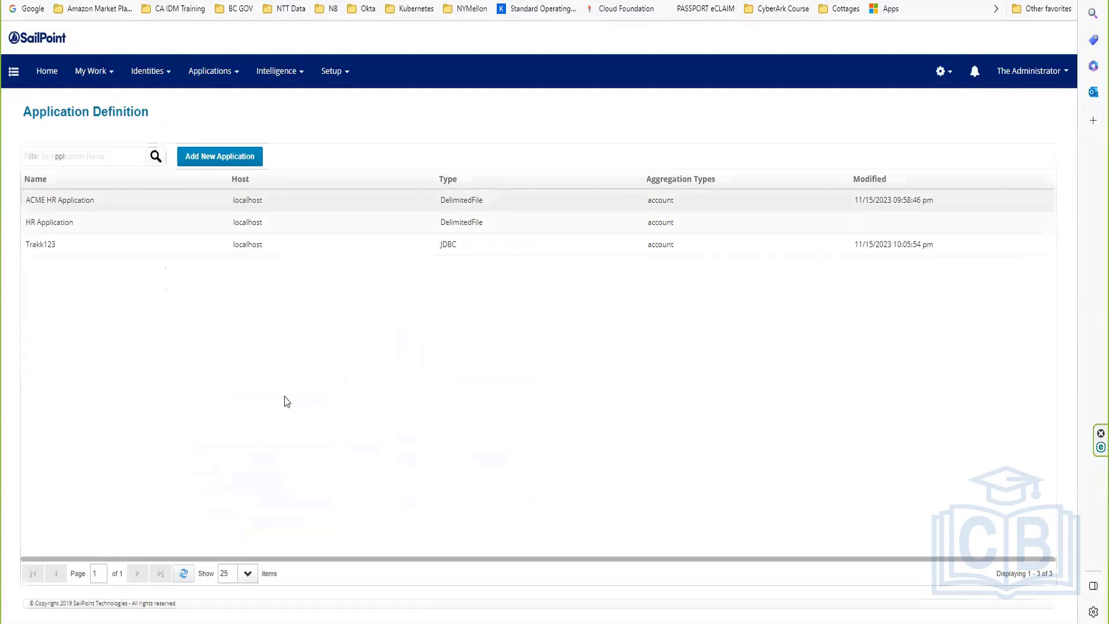
left_click(95, 173)
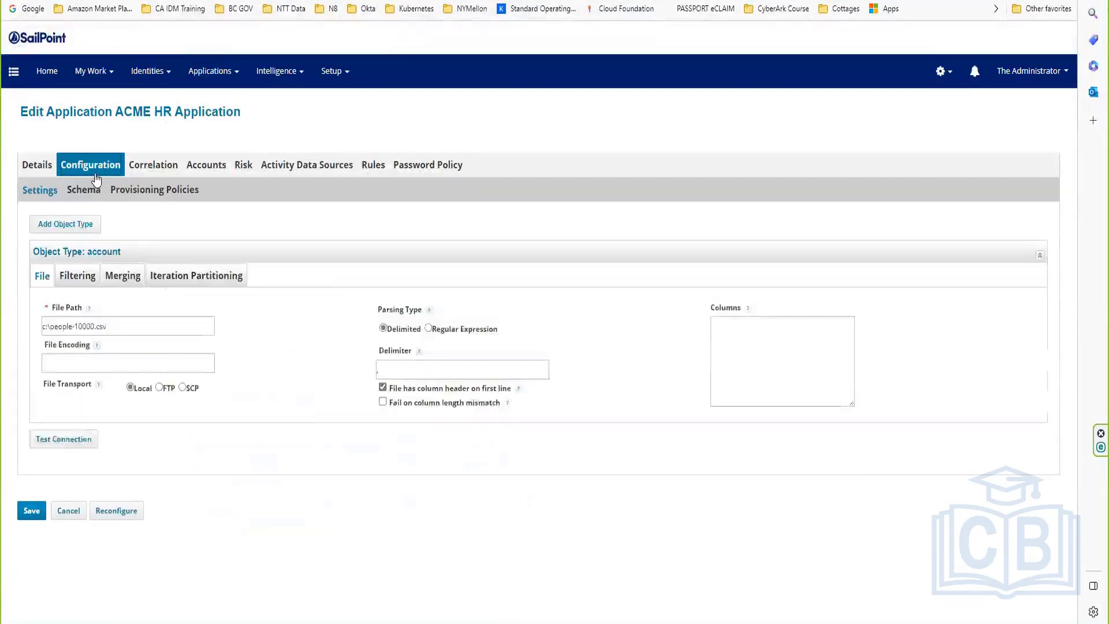
left_click(48, 327)
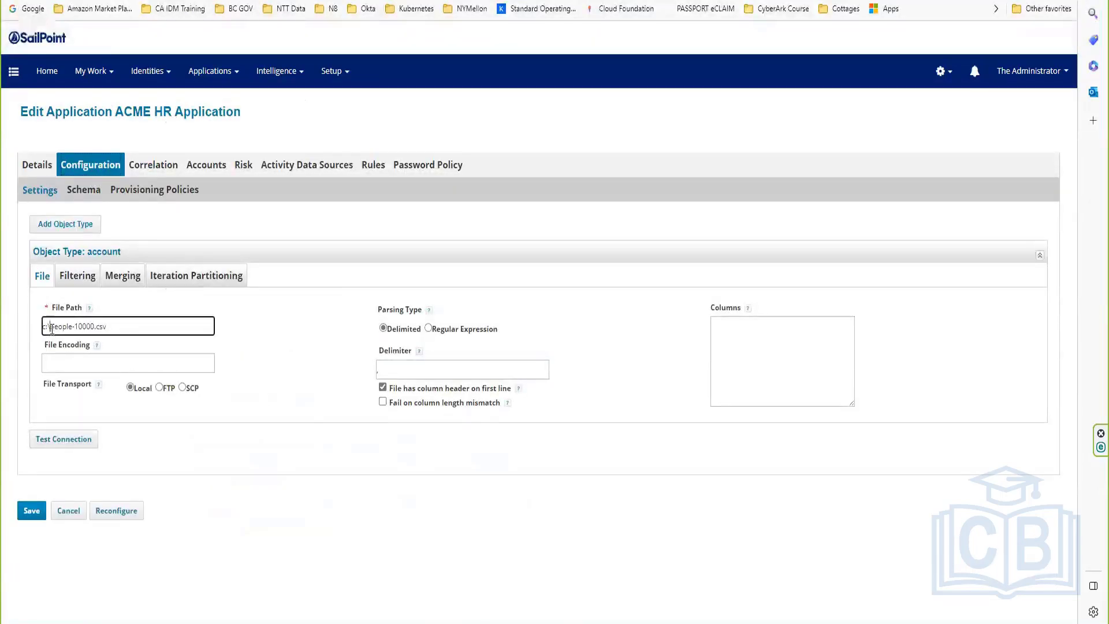
double_click(96, 324)
type("AuthEmployees")
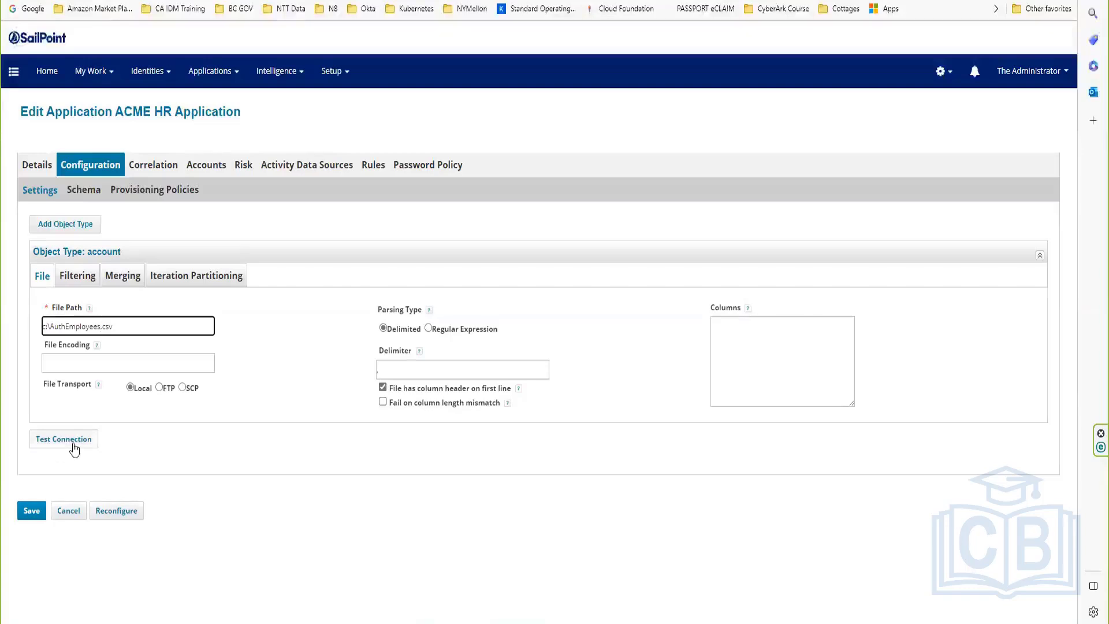
left_click(101, 191)
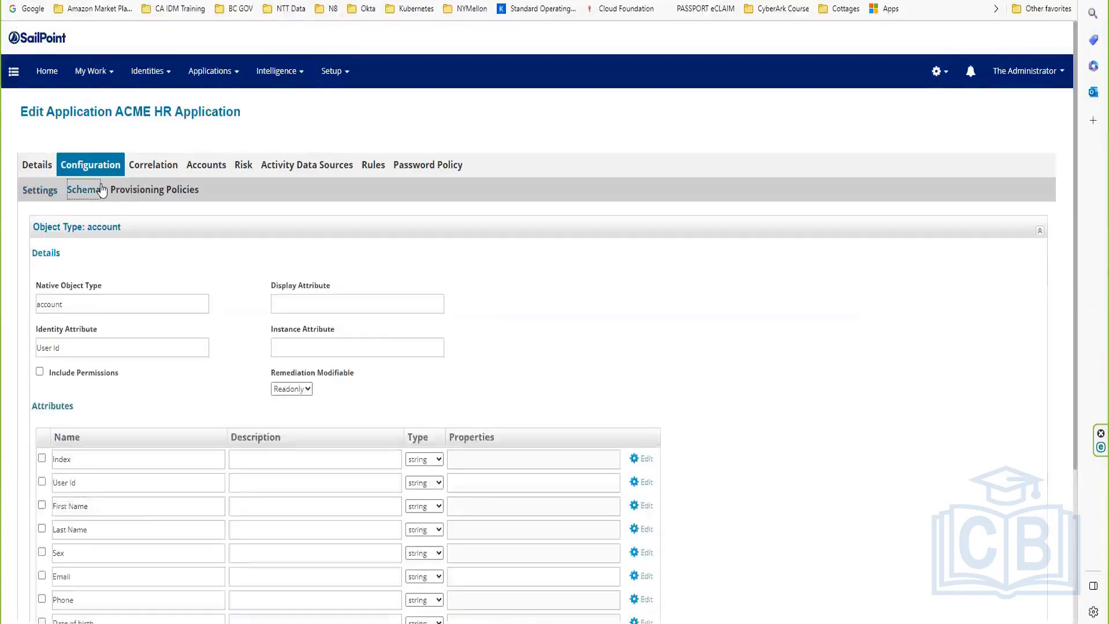
Step: Discover the schema attributes from AuthEmployees.csv and set employeeId as the identity attribute
scroll(237, 485, "down", 4)
left_click(220, 482)
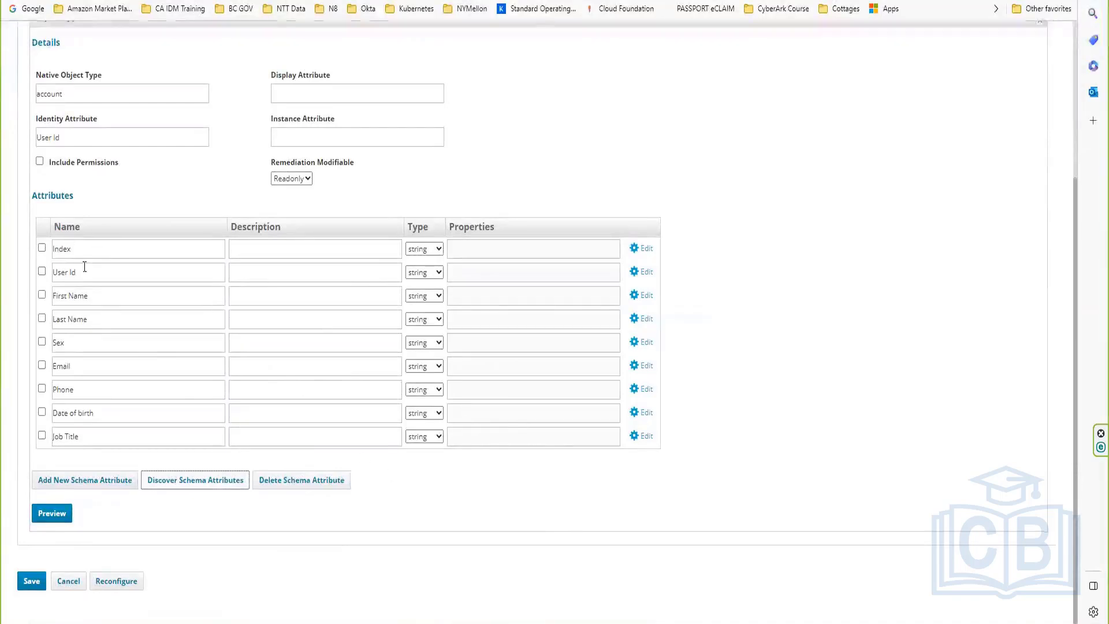
double_click(104, 255)
key("ctrl+c")
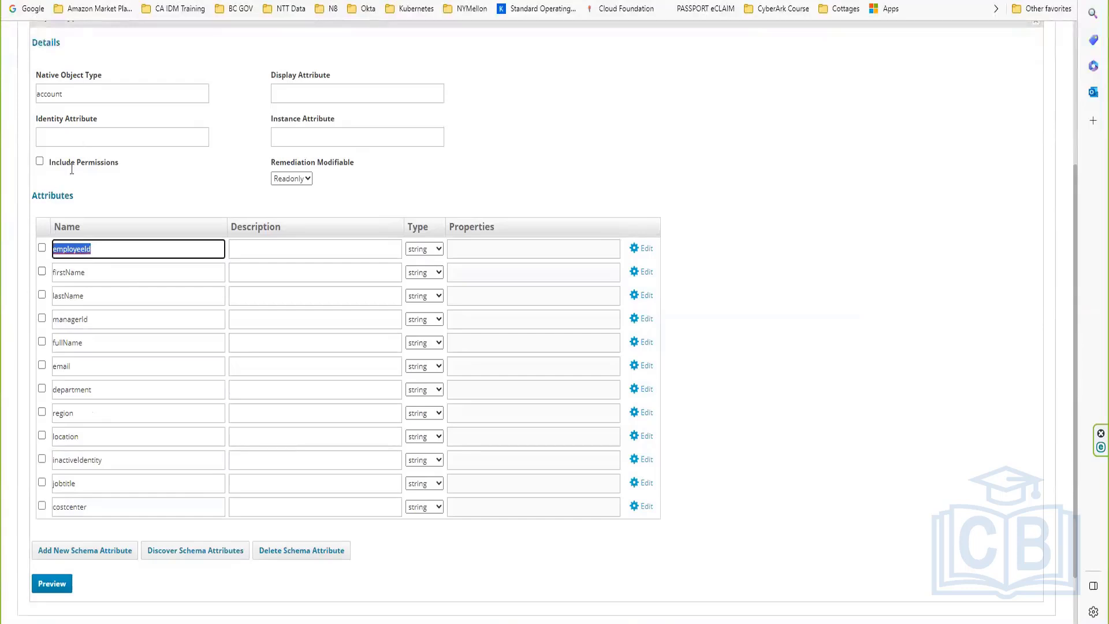
left_click(84, 136)
key("ctrl+v")
Step: Preview the accounts read from the file and test the connection to AuthEmployees.csv
scroll(74, 138, "down", 1)
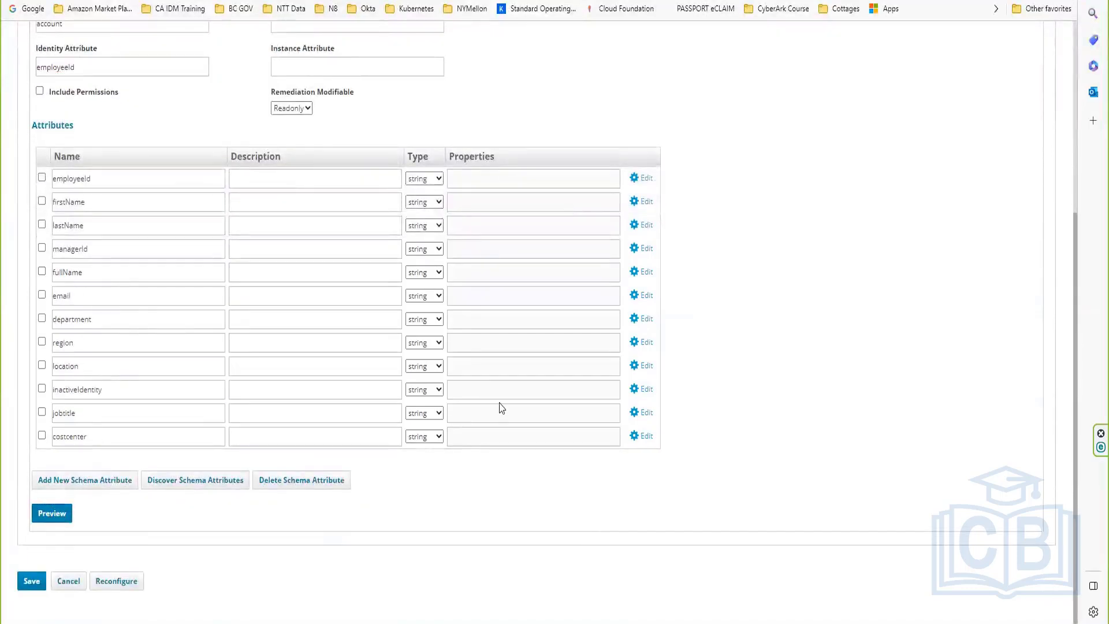
left_click(45, 511)
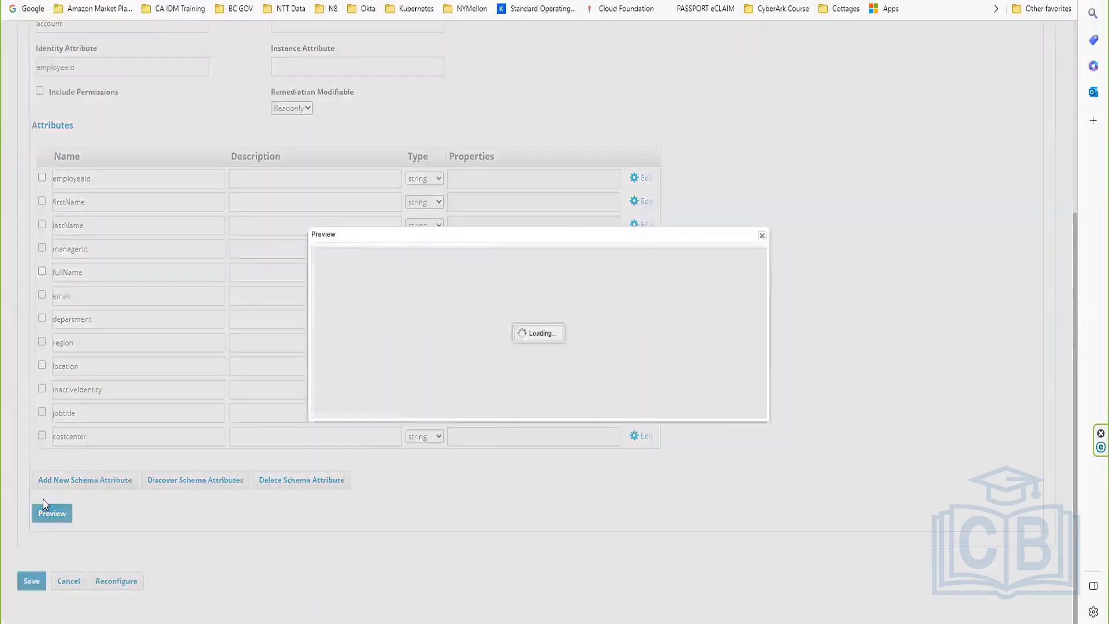
left_click(762, 235)
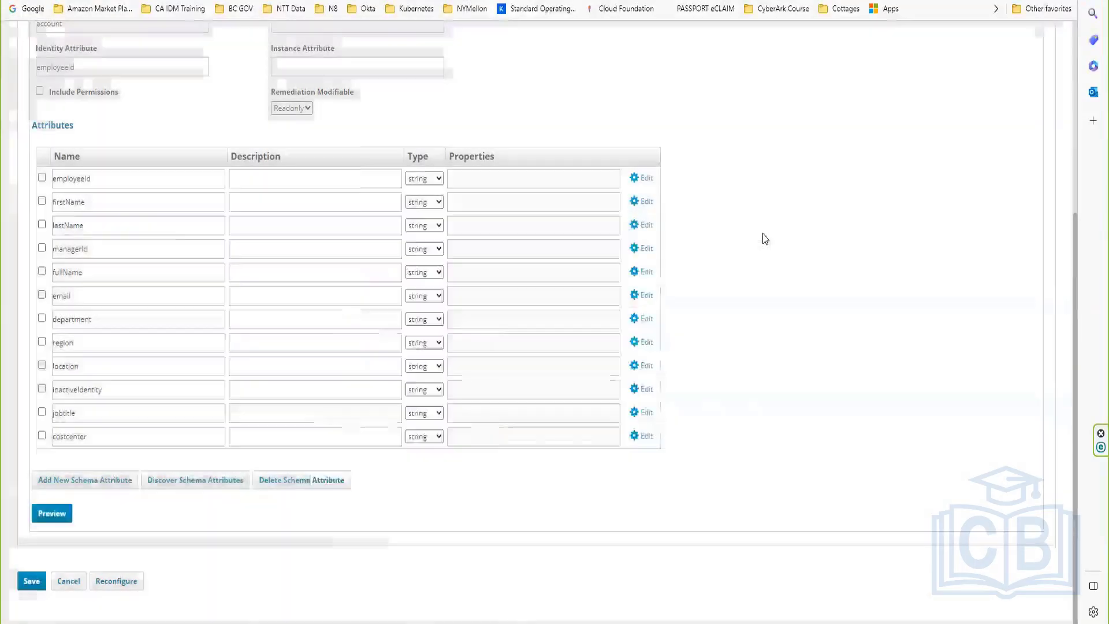
scroll(68, 172, "up", 4)
left_click(39, 190)
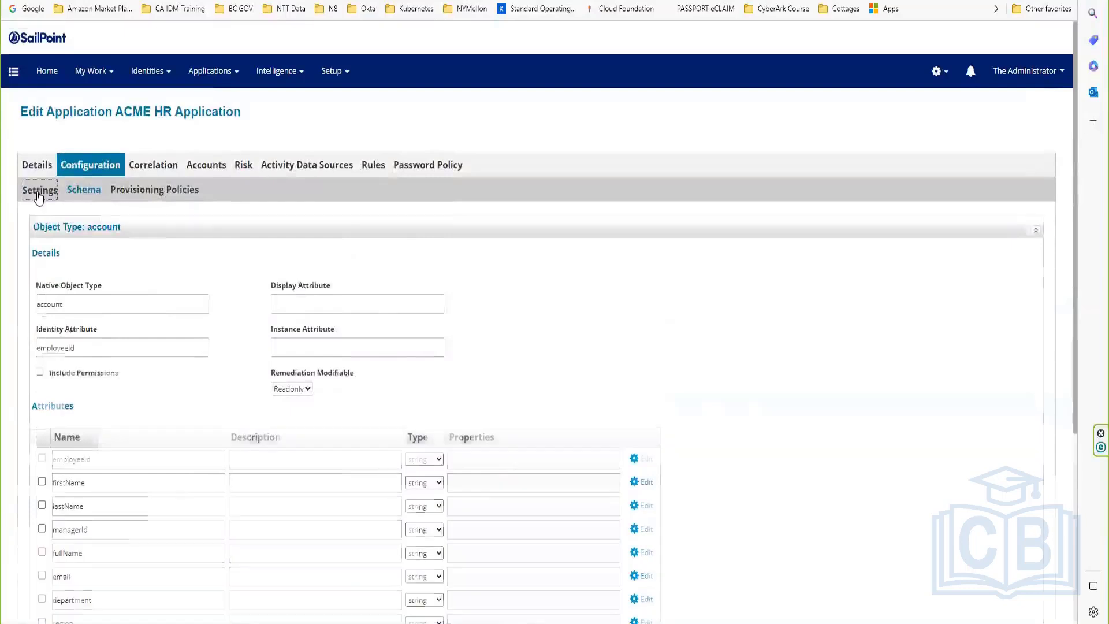
left_click(81, 442)
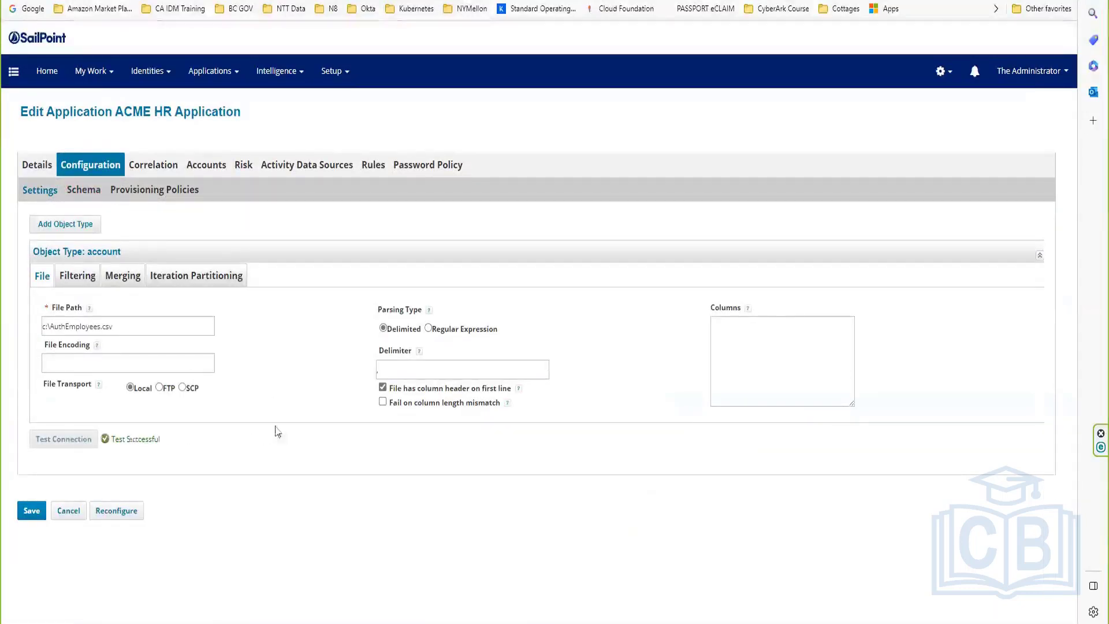
Step: Save the ACME HR Application changes
left_click(43, 512)
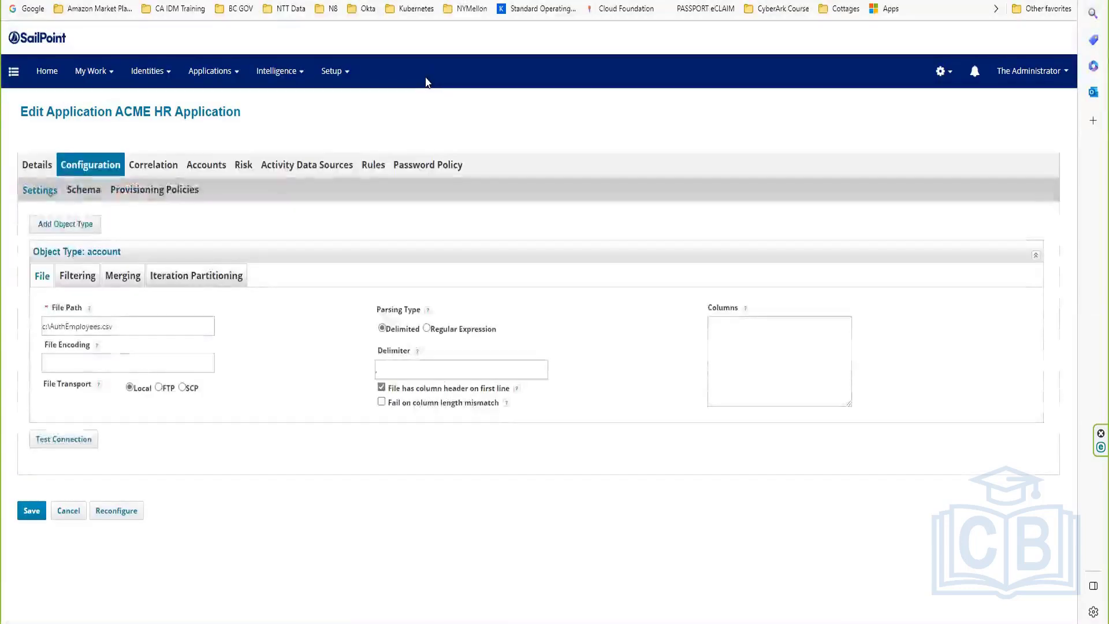
left_click(23, 511)
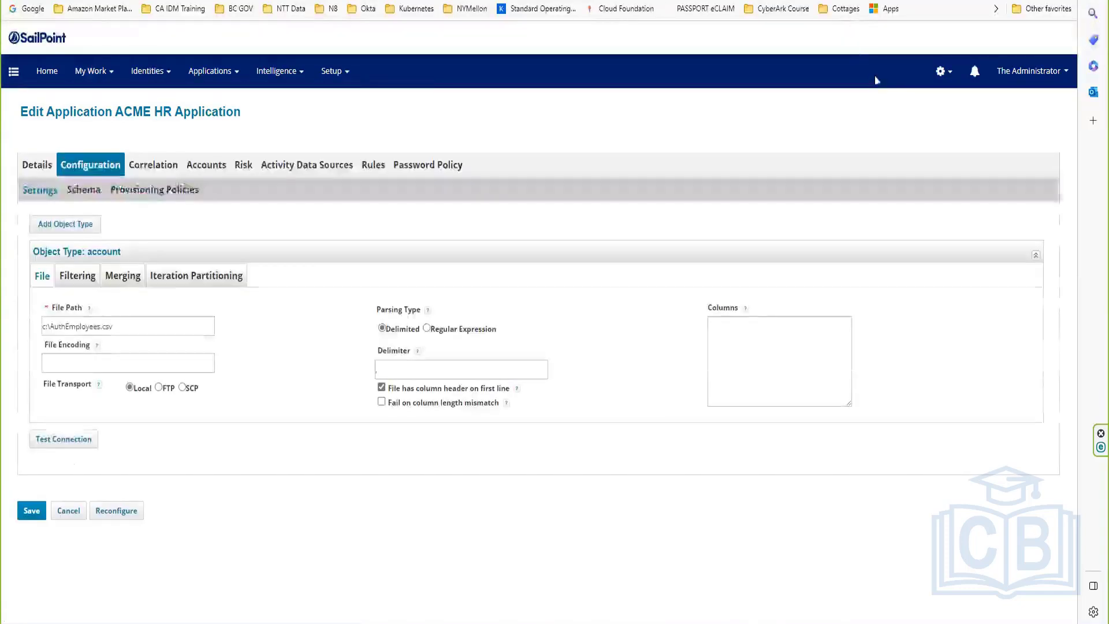
left_click(33, 513)
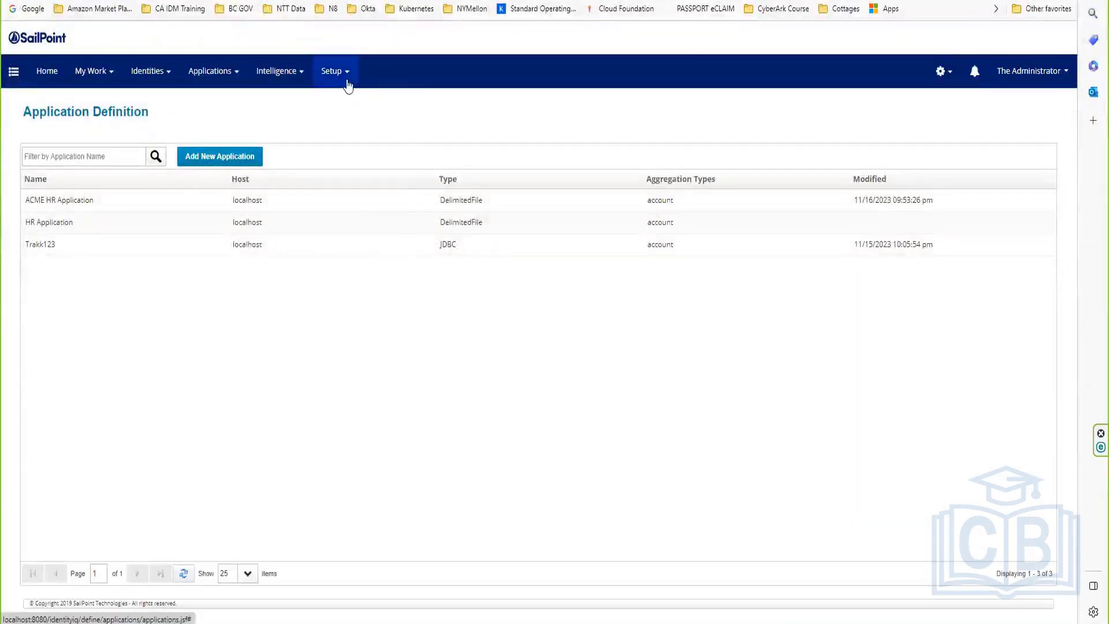
Step: Run the ACME HR aggregation task in the background and open its task result
left_click(345, 72)
left_click(363, 208)
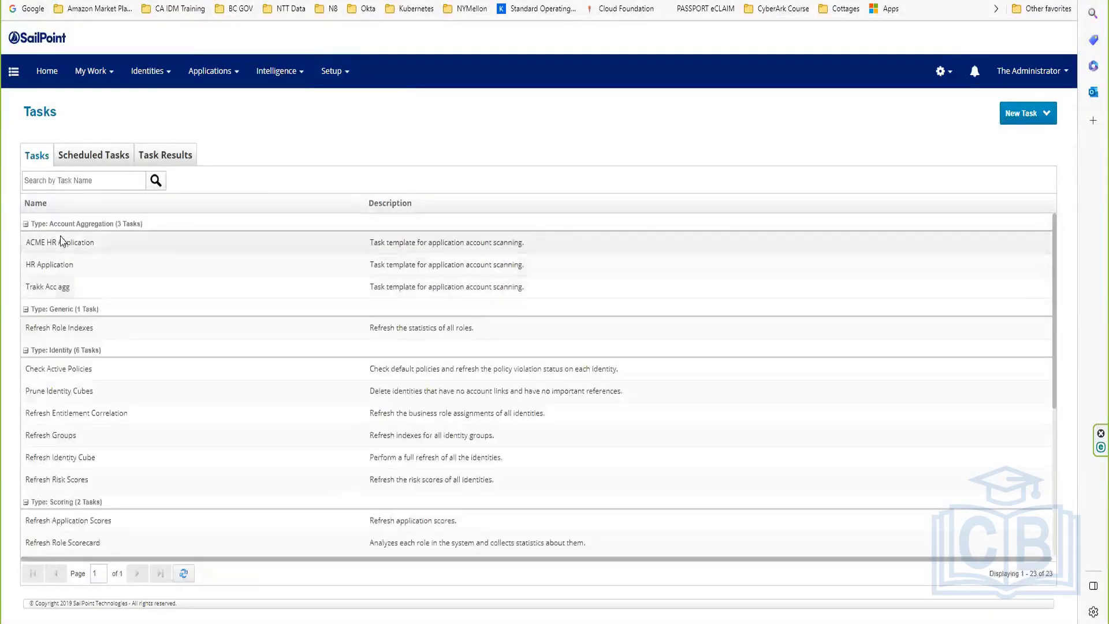
left_click(60, 242)
left_click(90, 285)
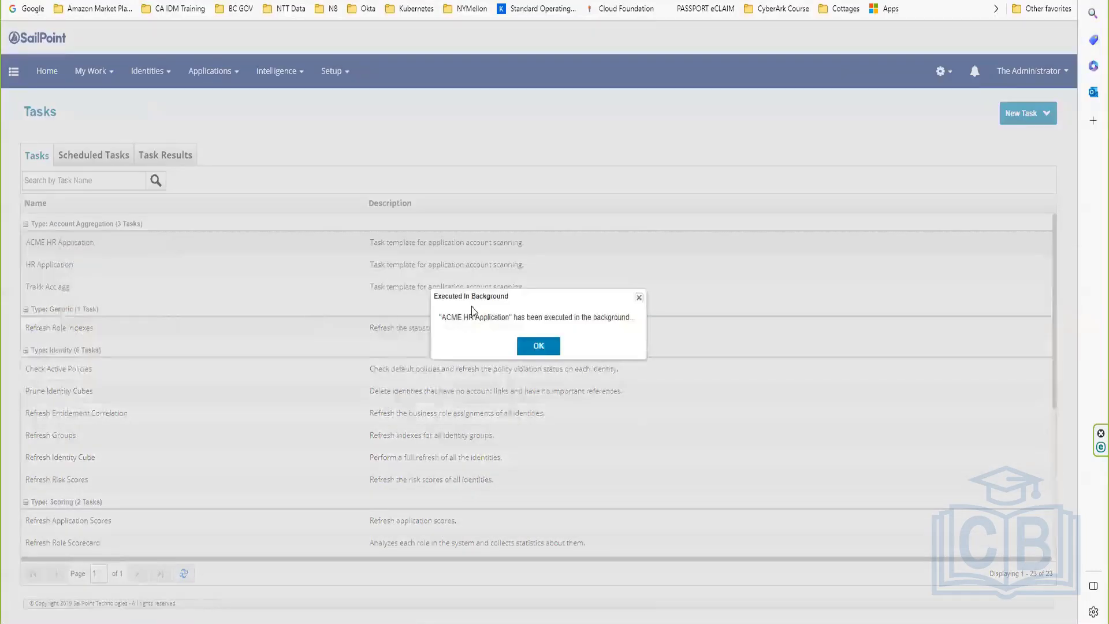
left_click(546, 348)
left_click(174, 154)
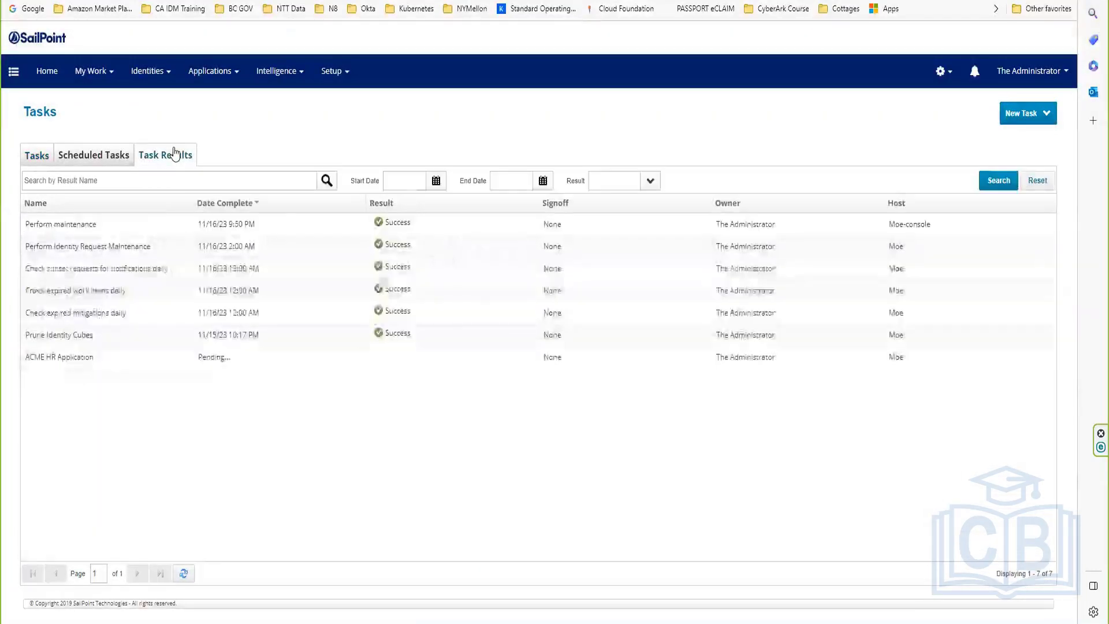
left_click(57, 357)
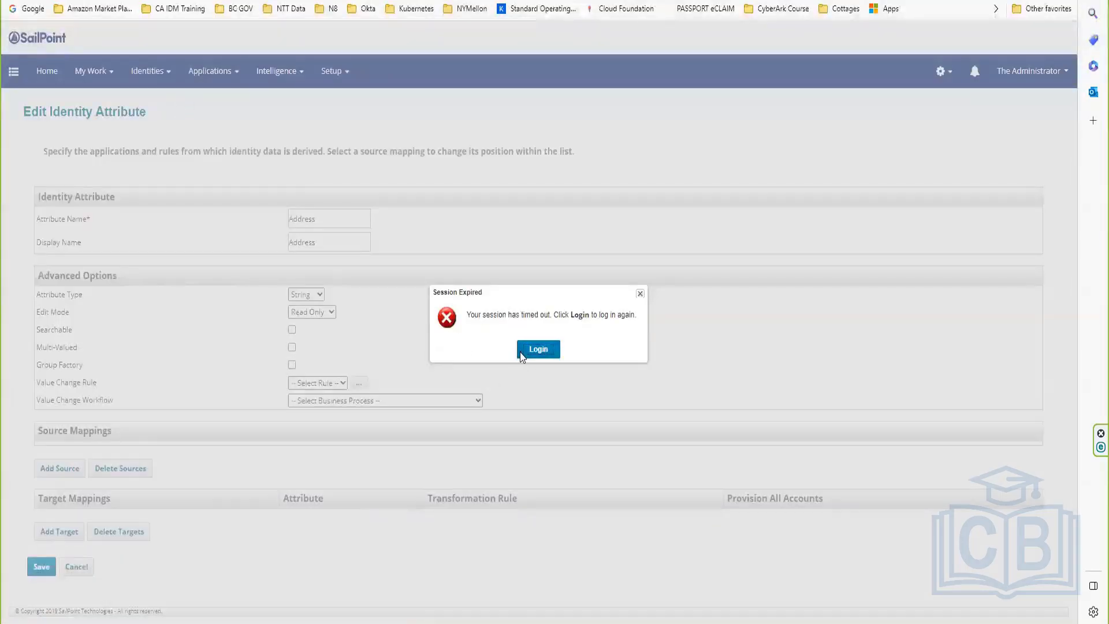
Step: Log back in and open identity 1a from the Identity Warehouse
left_click(522, 351)
left_click(151, 71)
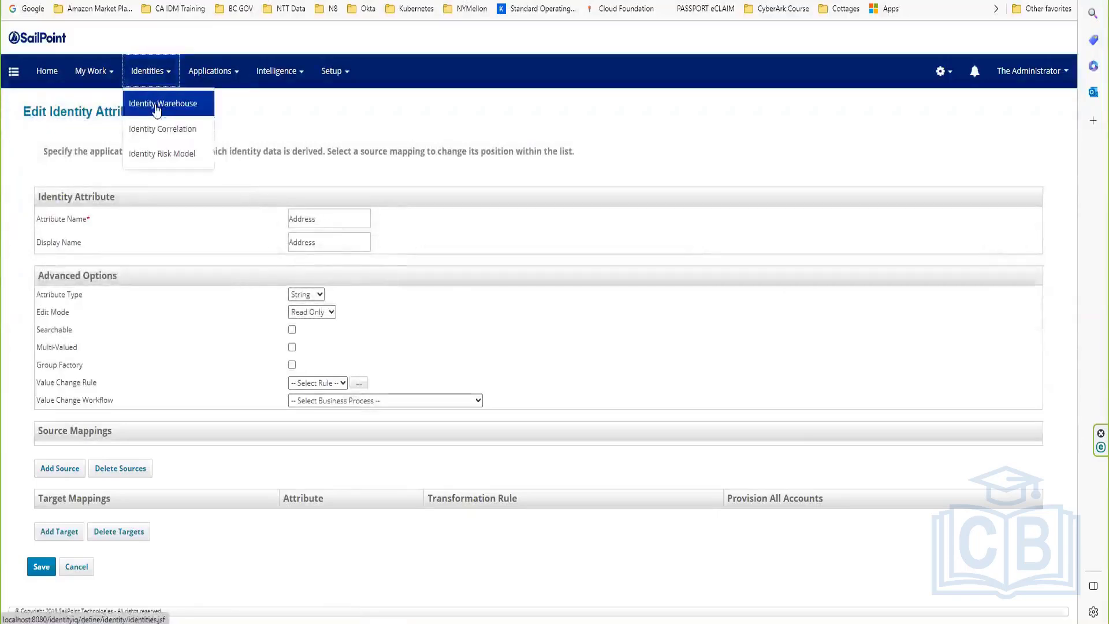
left_click(156, 107)
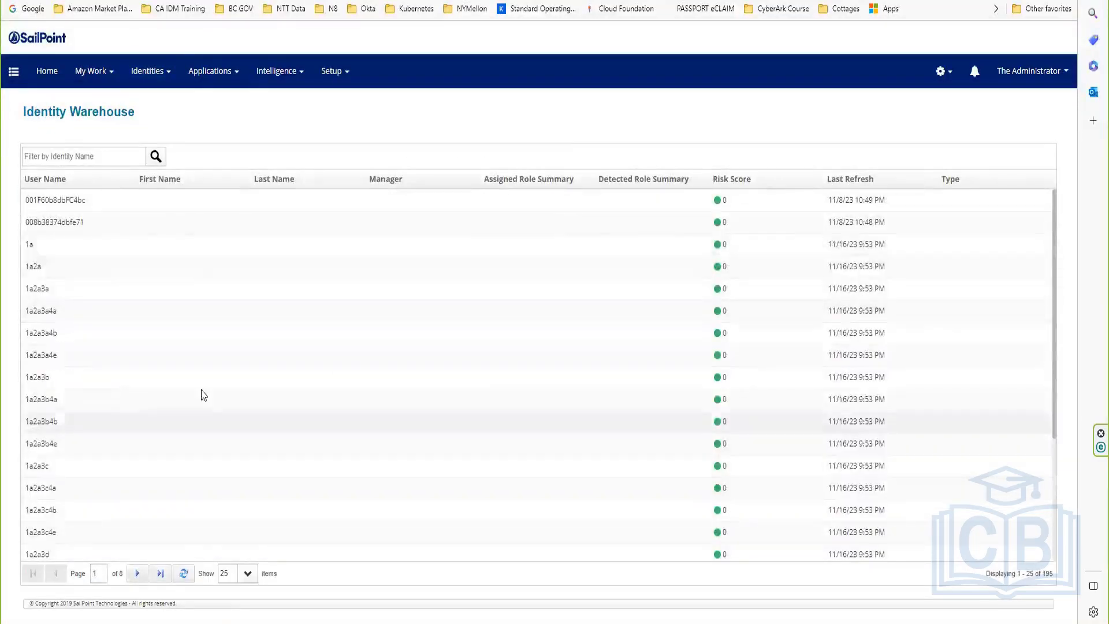
left_click(124, 246)
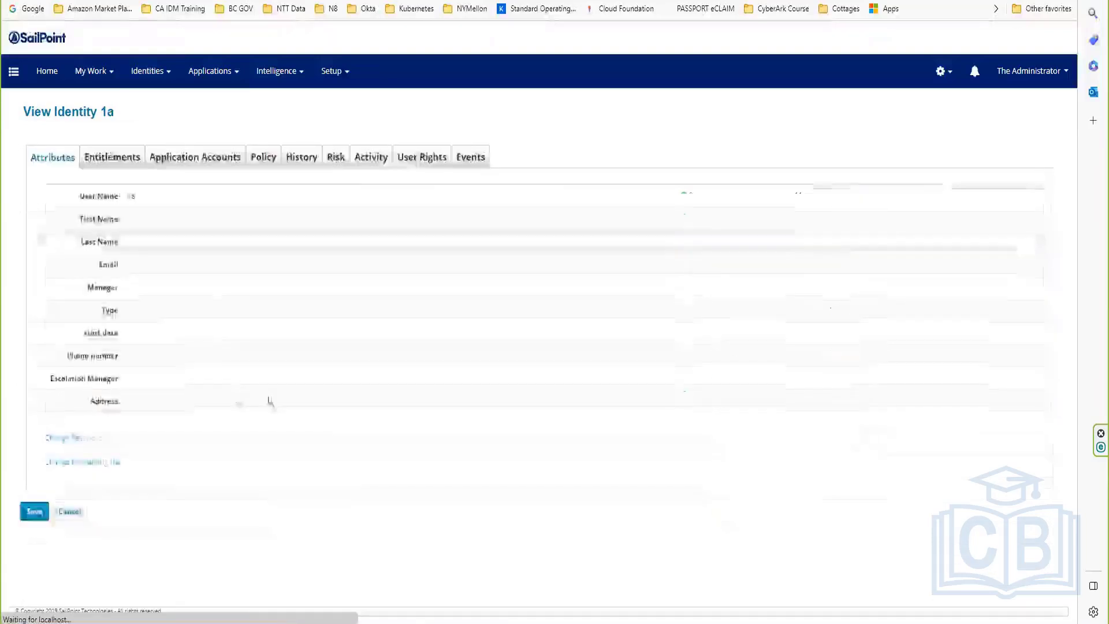
Step: Review identity 1a's User Name, start date, Phone, Escalation Manager, Address and empty First Name attributes
triple_click(137, 198)
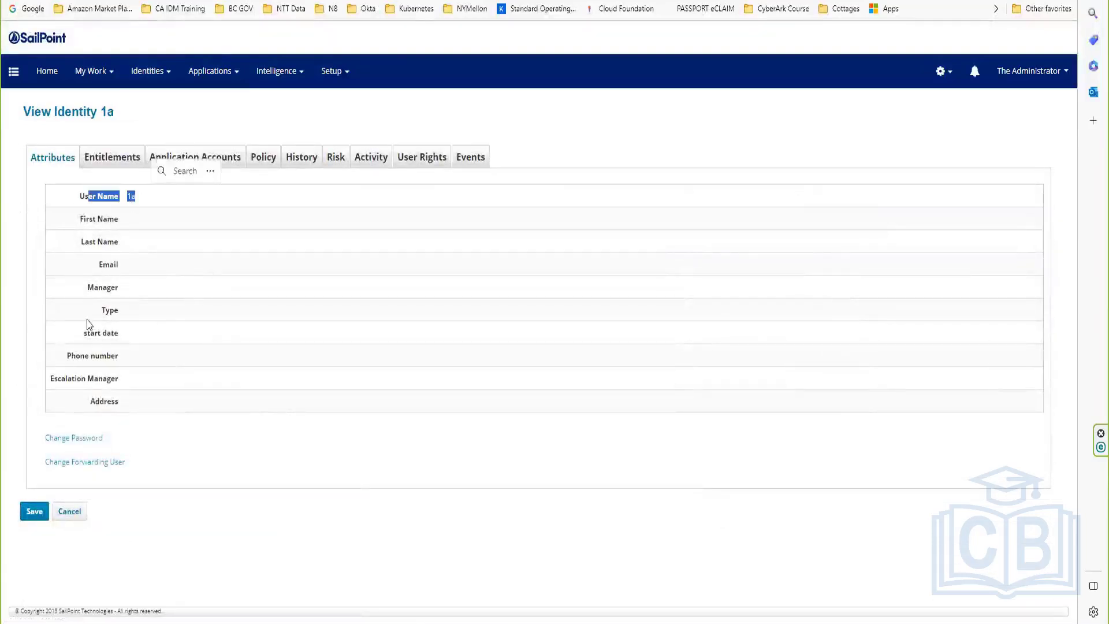
triple_click(104, 334)
left_click_drag(70, 356, 119, 403)
left_click(119, 402)
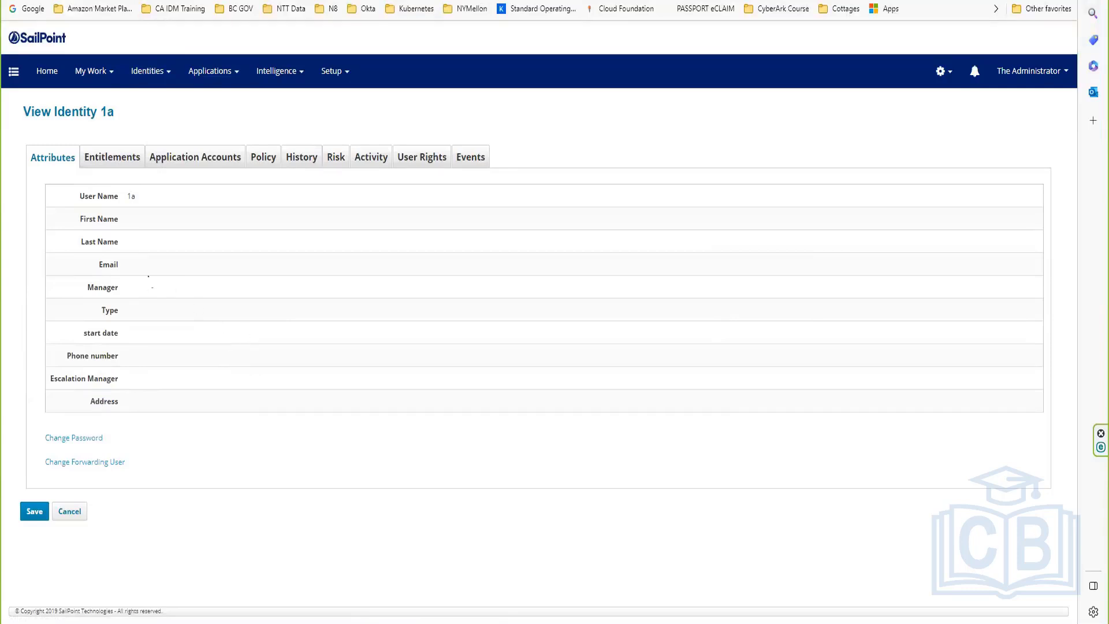
triple_click(79, 222)
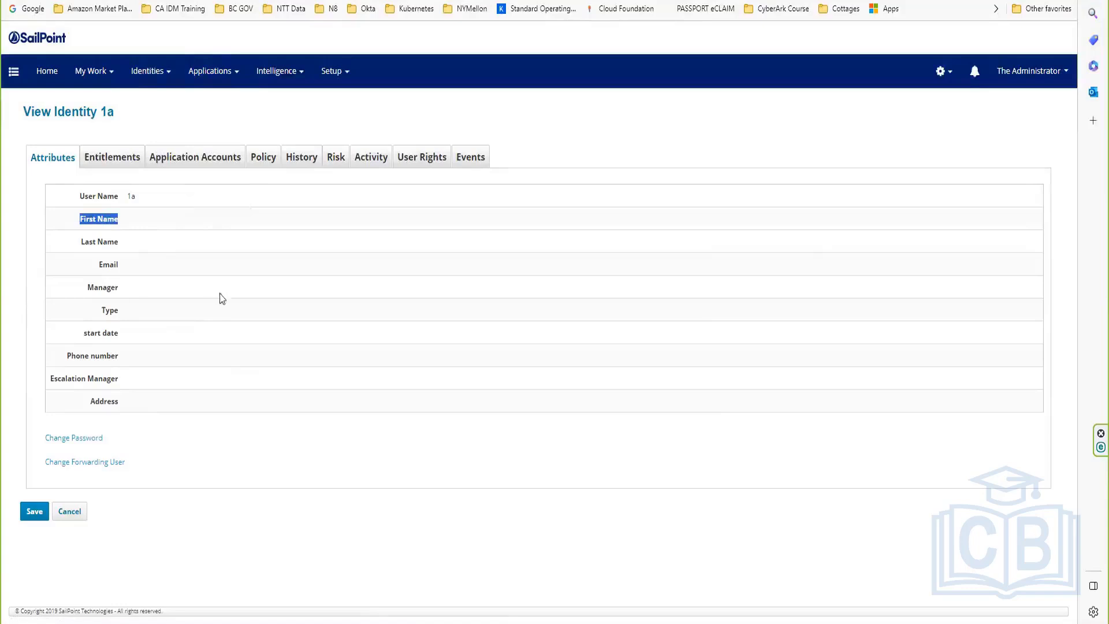
Step: Check the ACME HR account's firstName and lastName values under Application Accounts
left_click(219, 165)
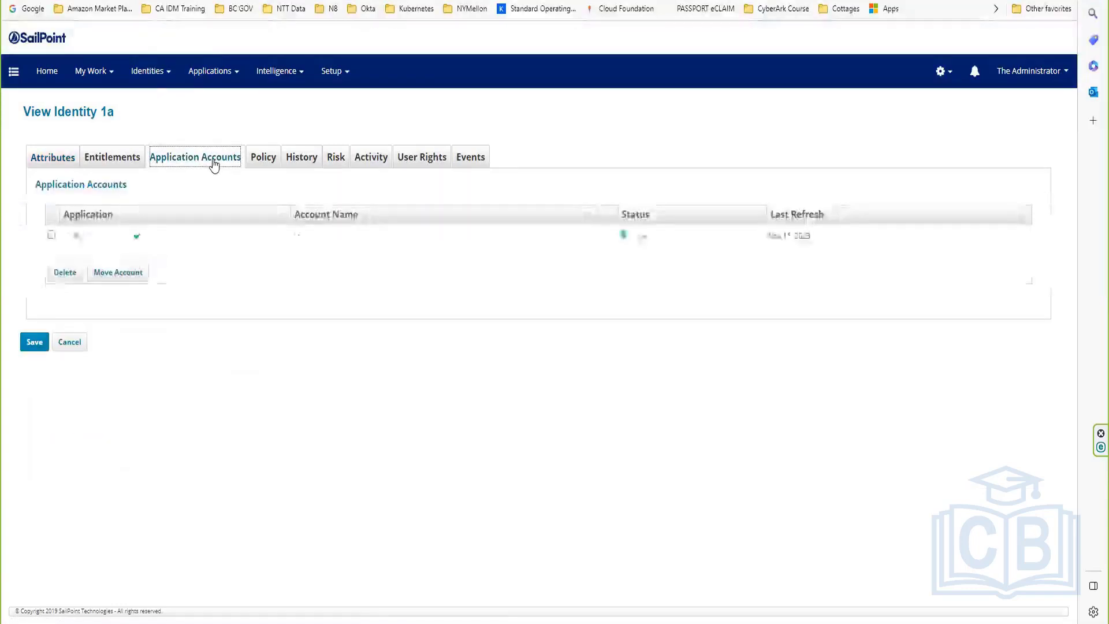
left_click(136, 237)
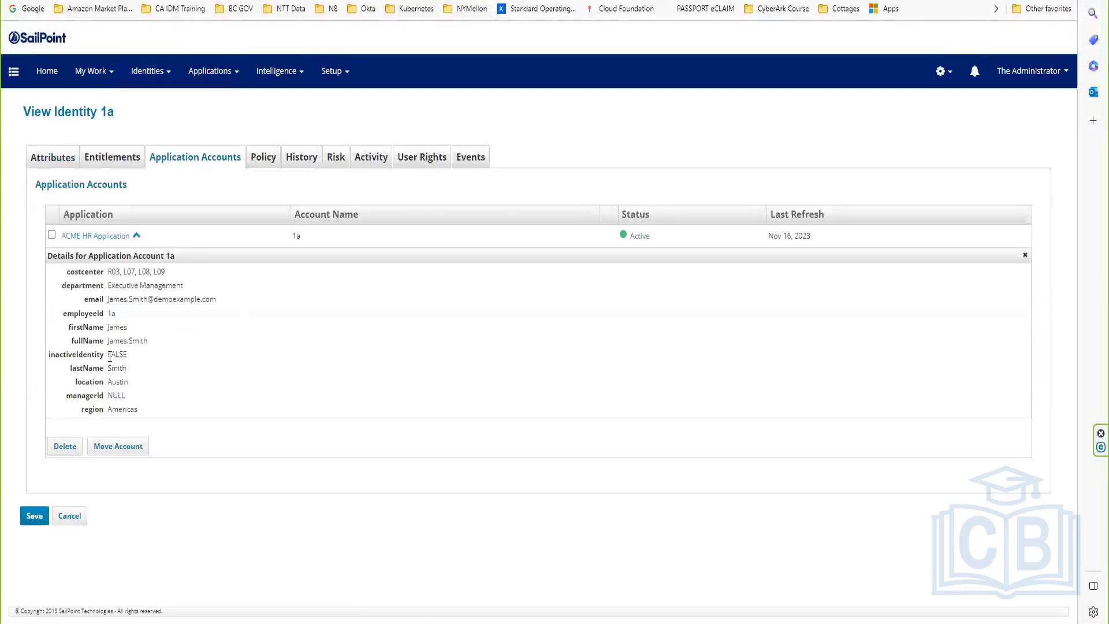
left_click_drag(105, 329, 142, 332)
left_click_drag(106, 370, 131, 377)
left_click(56, 169)
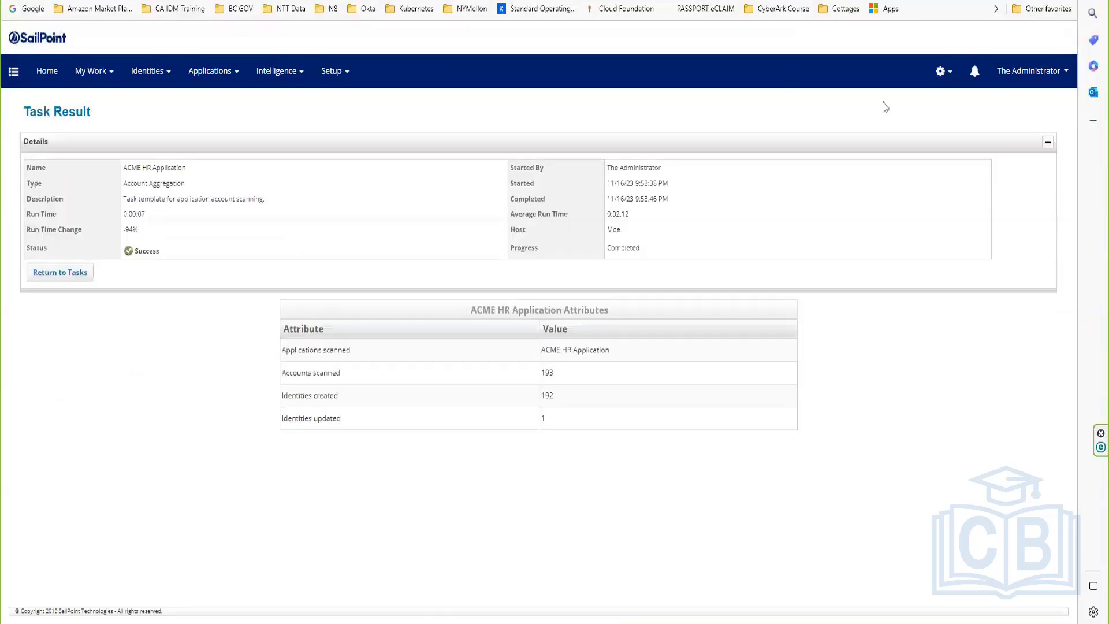
left_click(940, 72)
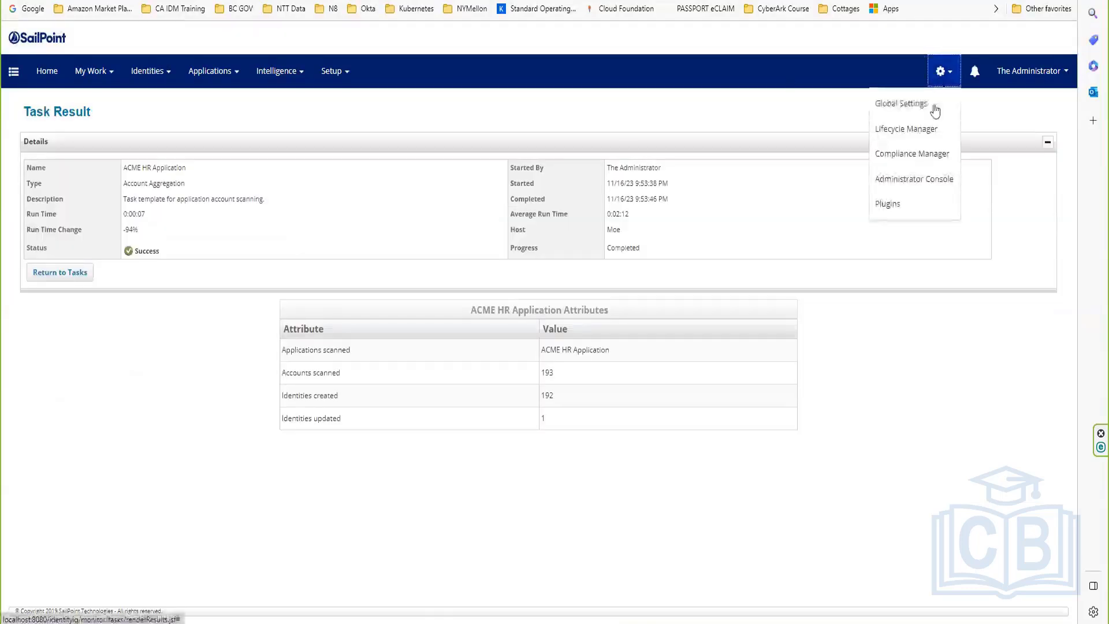
Step: Open the First Name identity attribute from Global Settings > Identity Mappings
left_click(933, 110)
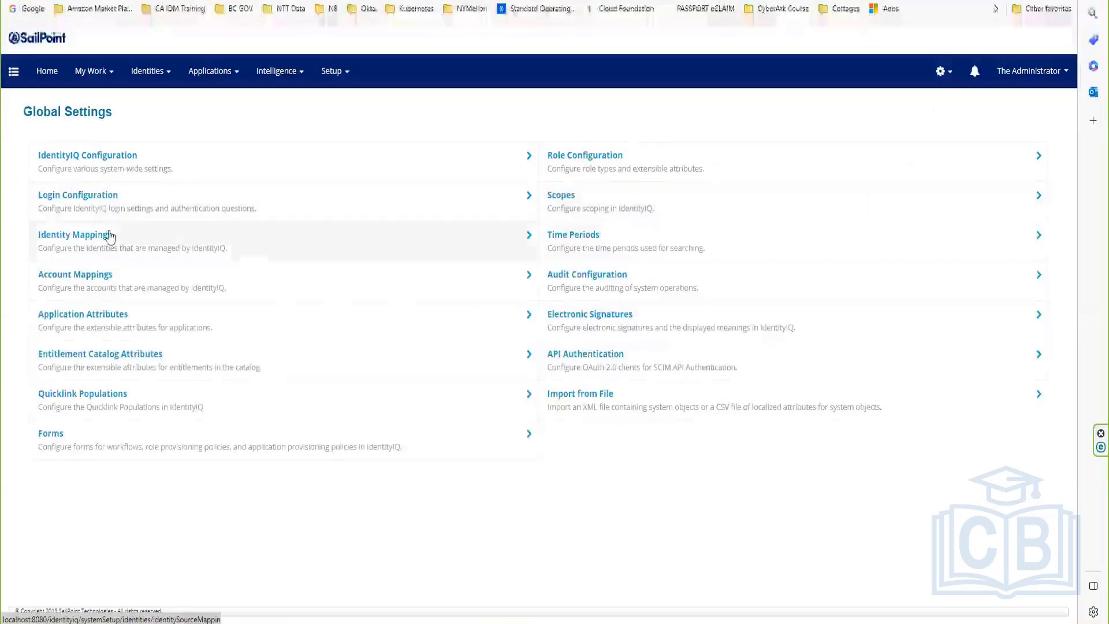
left_click(96, 245)
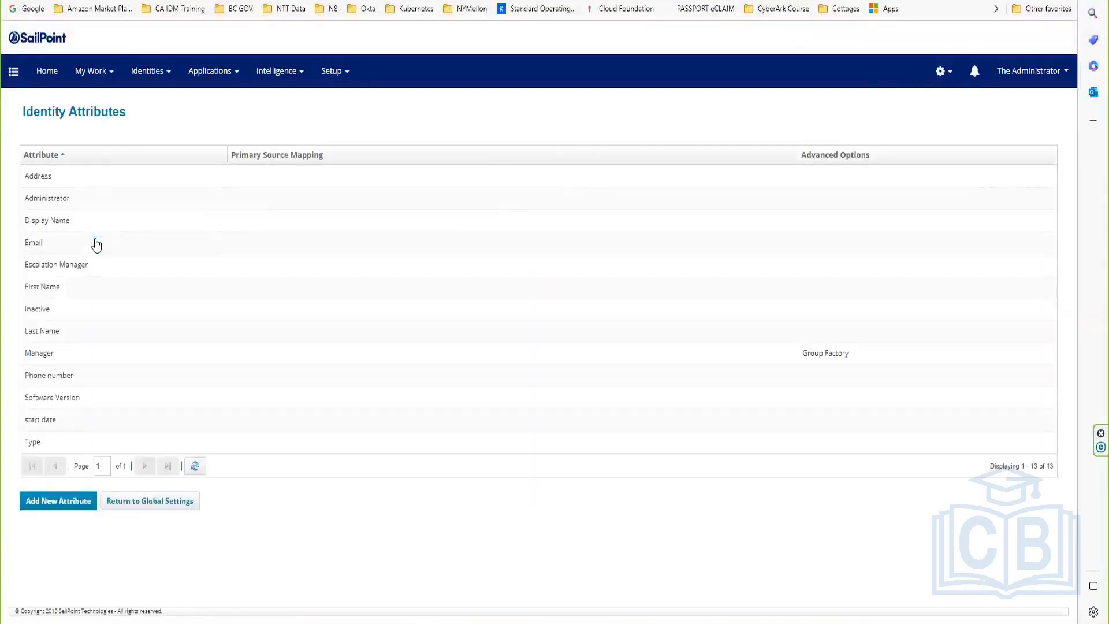
left_click(49, 289)
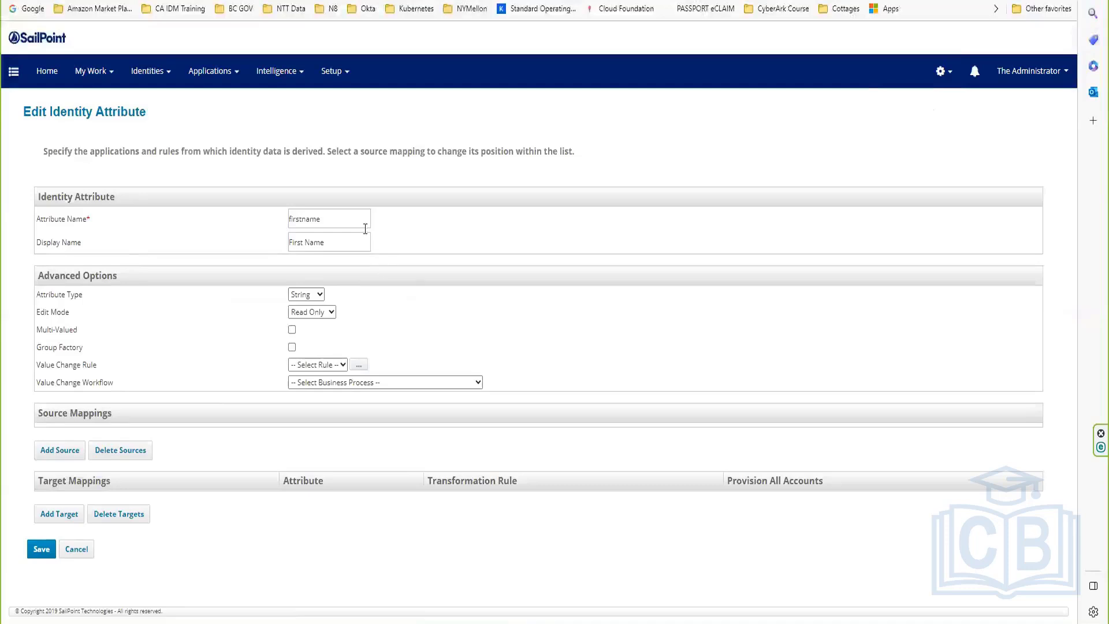
double_click(358, 218)
key("Tab")
left_click(158, 329)
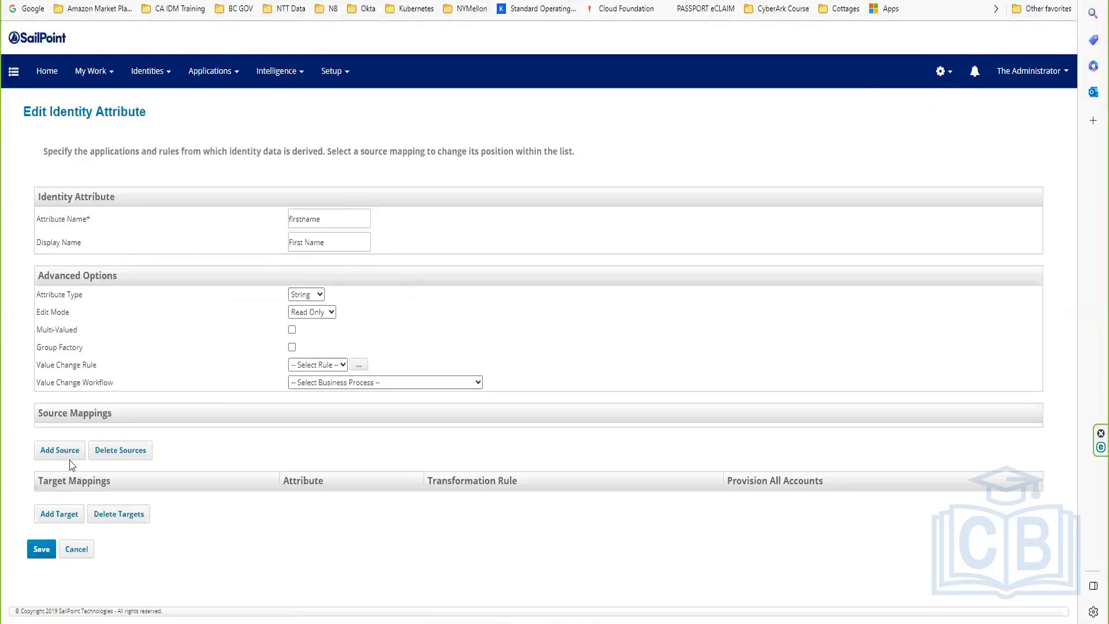
Step: Add an ACME HR Application firstName source to First Name, save, then leave the page
left_click(59, 450)
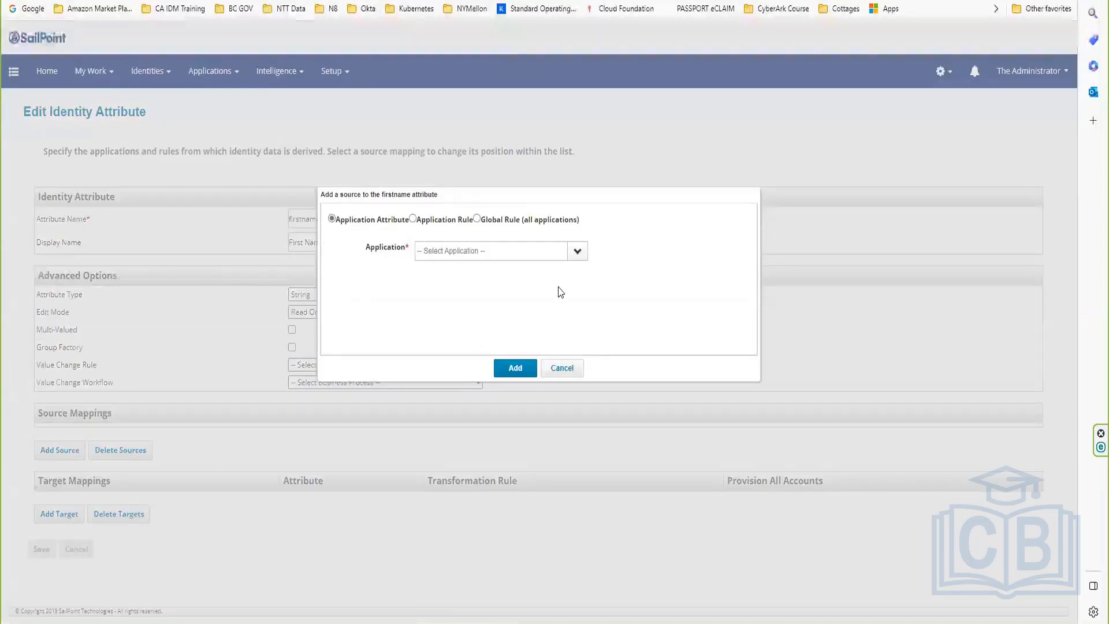
left_click(585, 253)
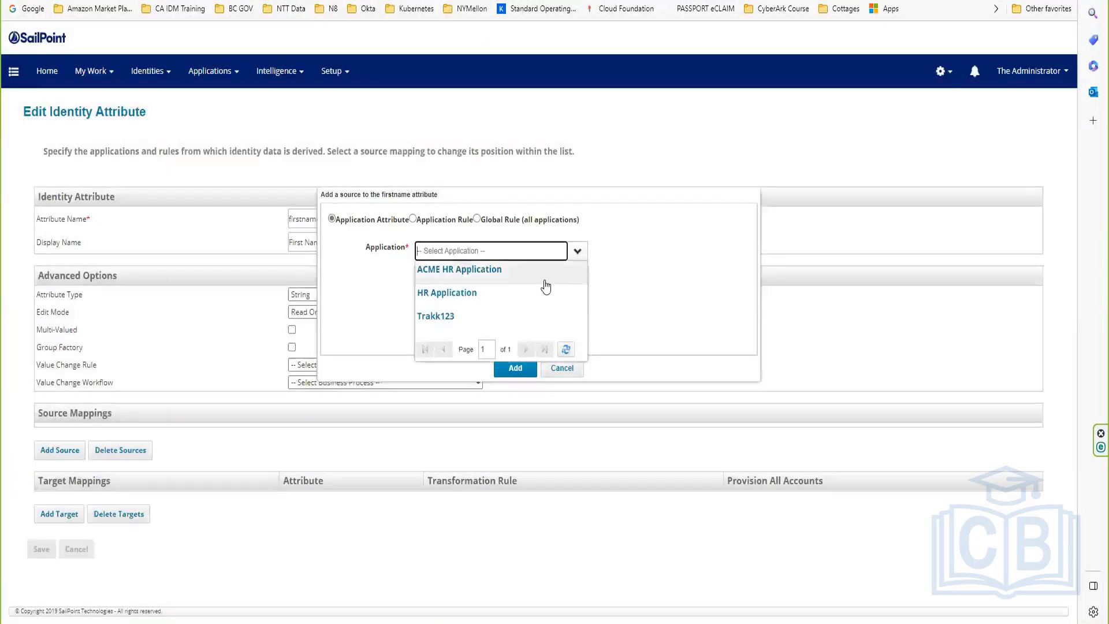
left_click(460, 273)
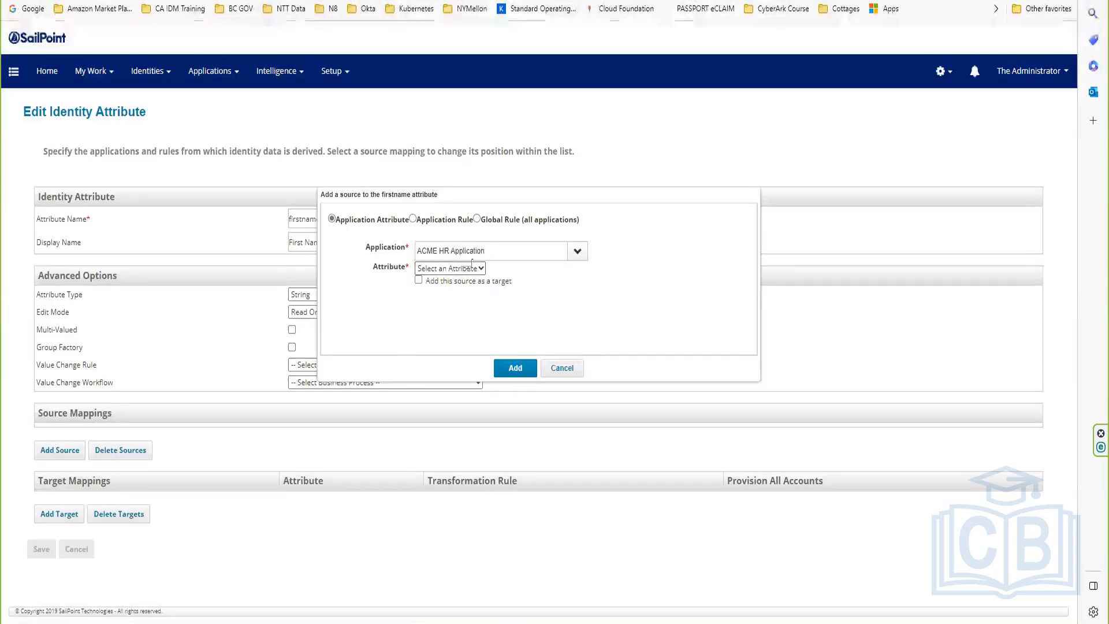
left_click(450, 269)
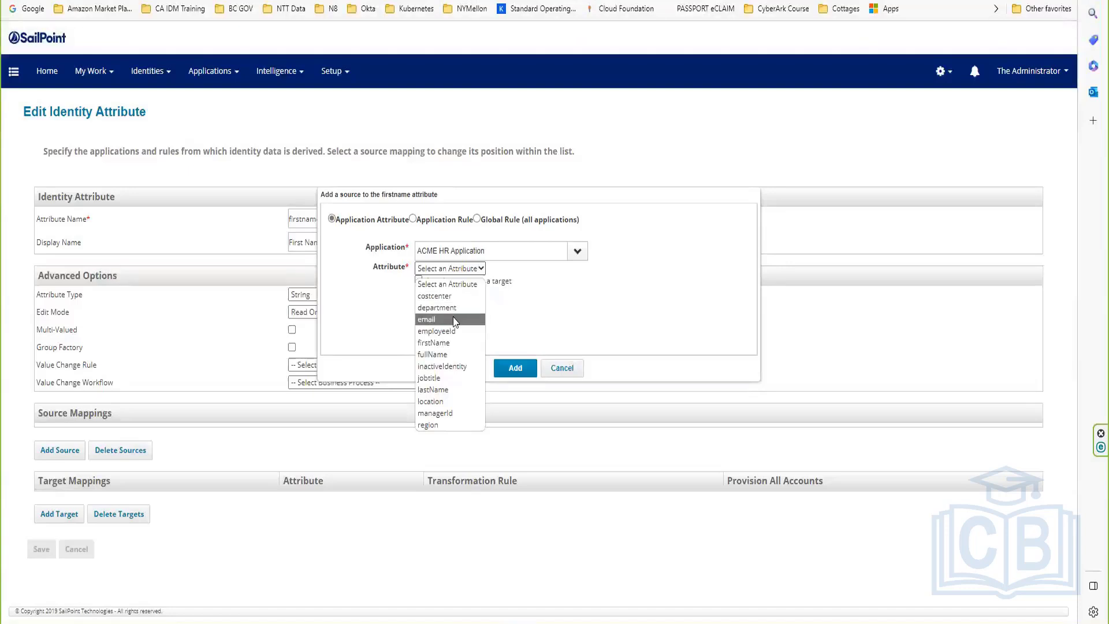
left_click(434, 343)
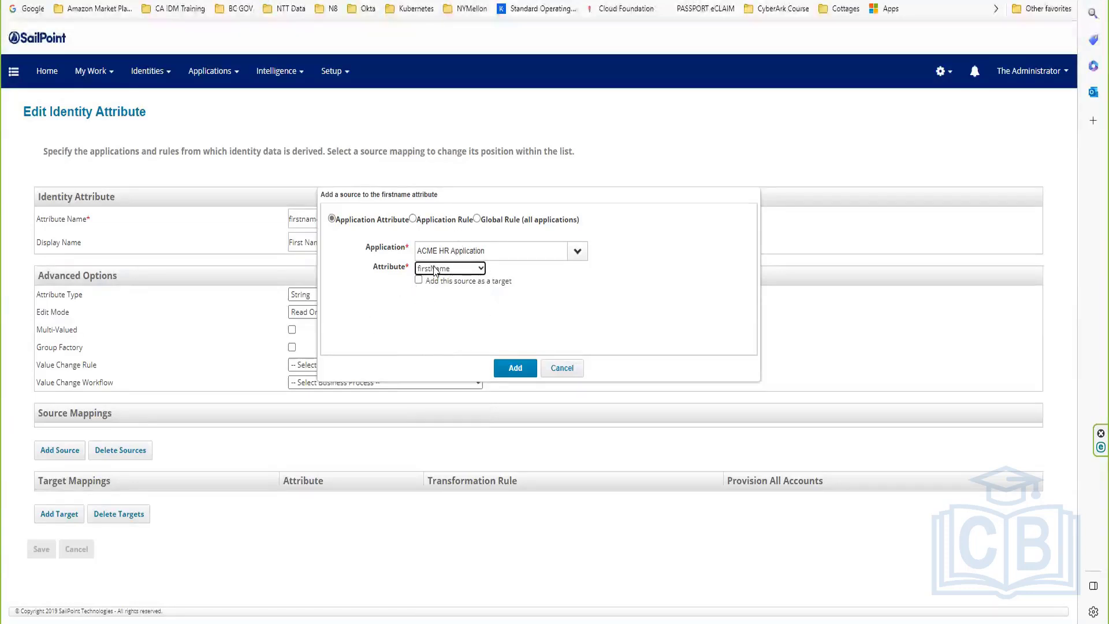
left_click(513, 368)
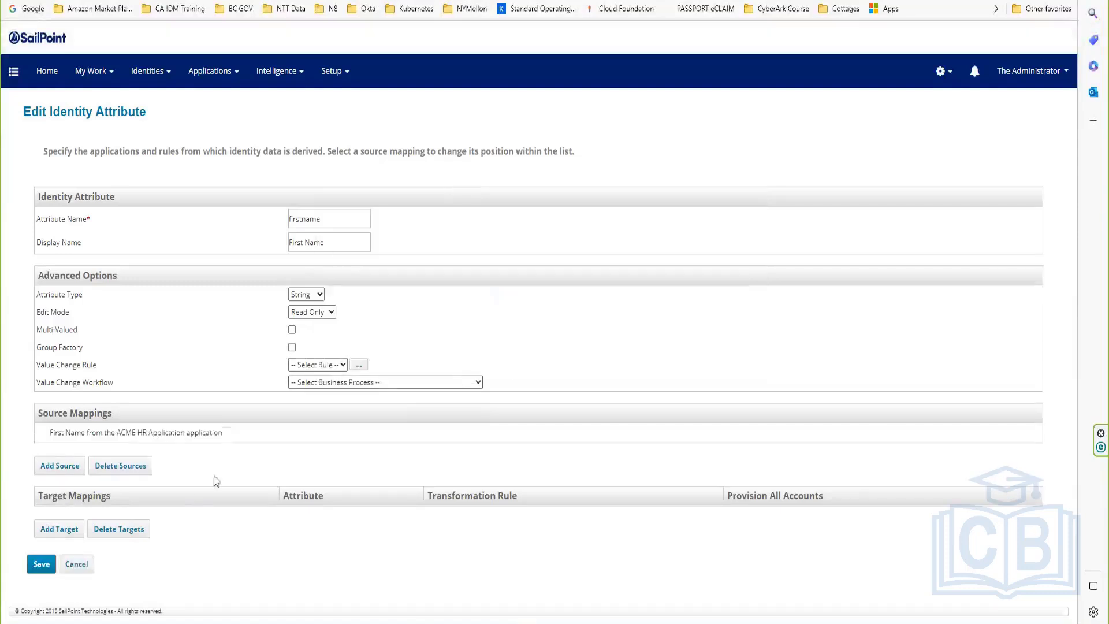
left_click(41, 564)
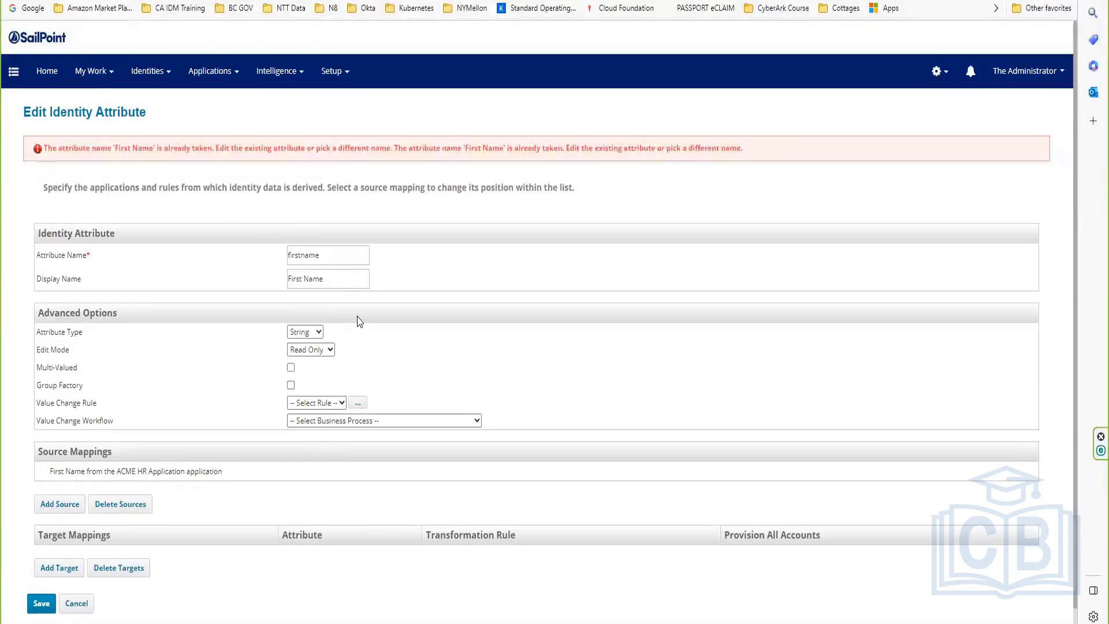
left_click(86, 607)
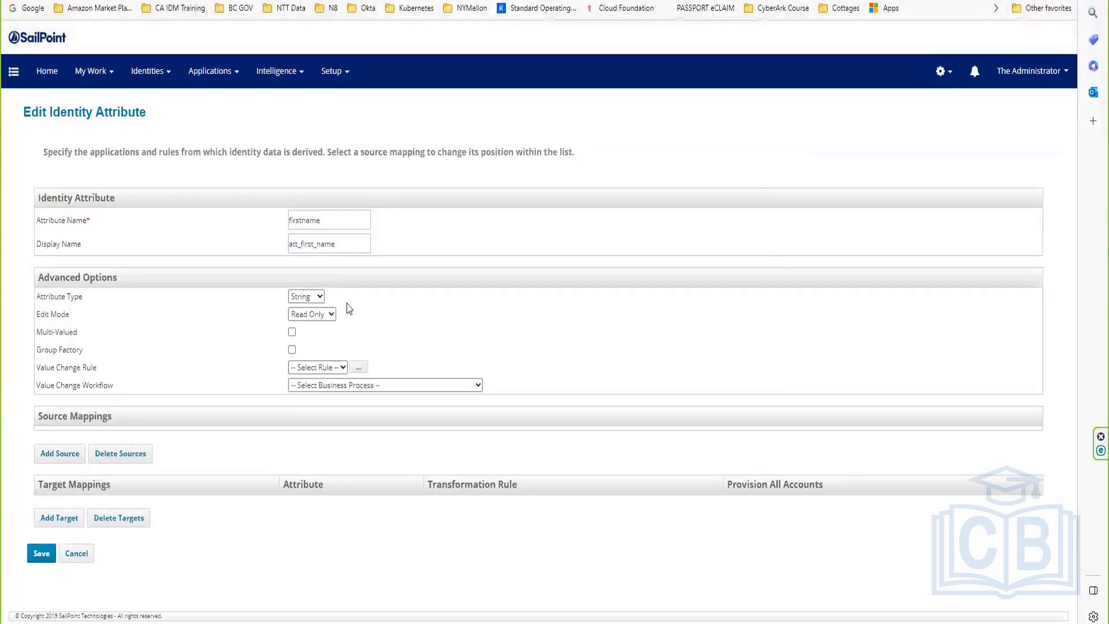
Step: Re-add the ACME HR Application firstName source to First Name and save the mapping
left_click(68, 458)
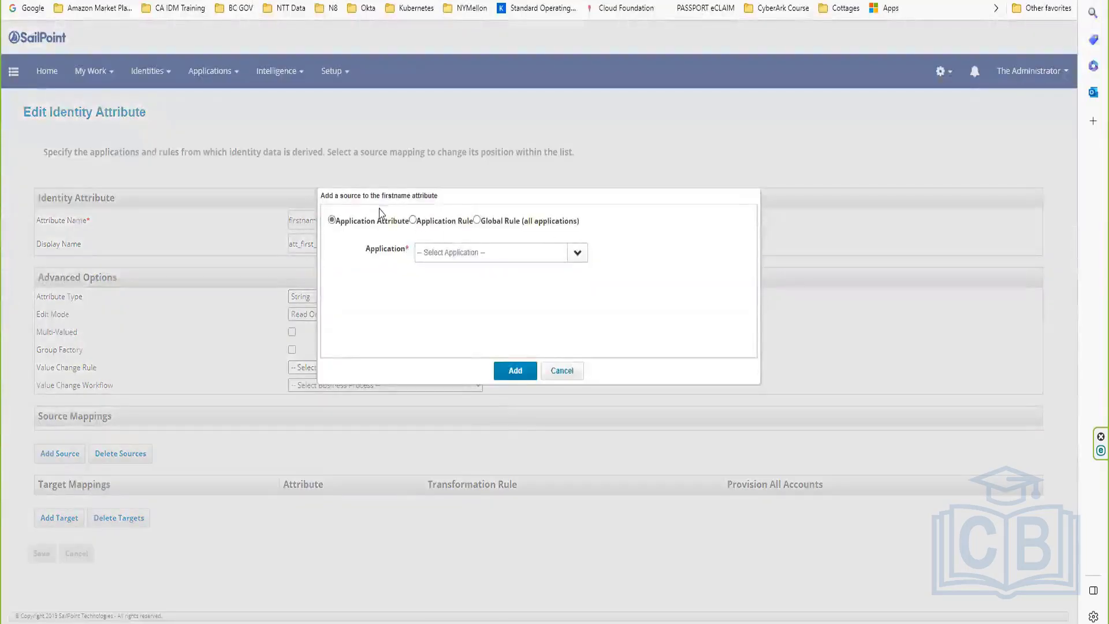
left_click(578, 254)
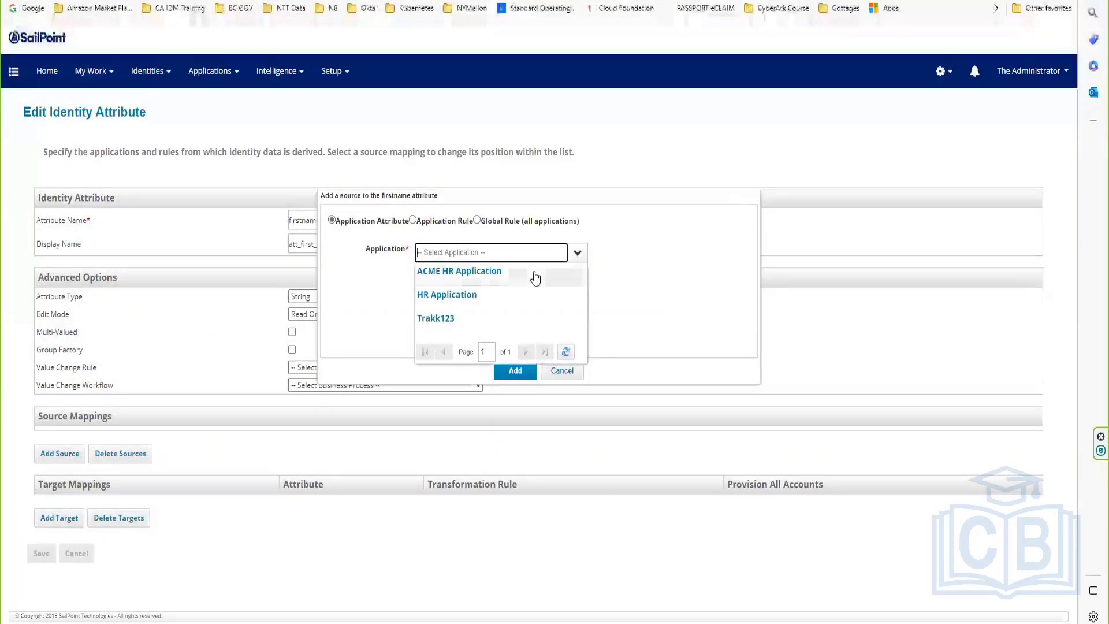
left_click(490, 270)
left_click(459, 270)
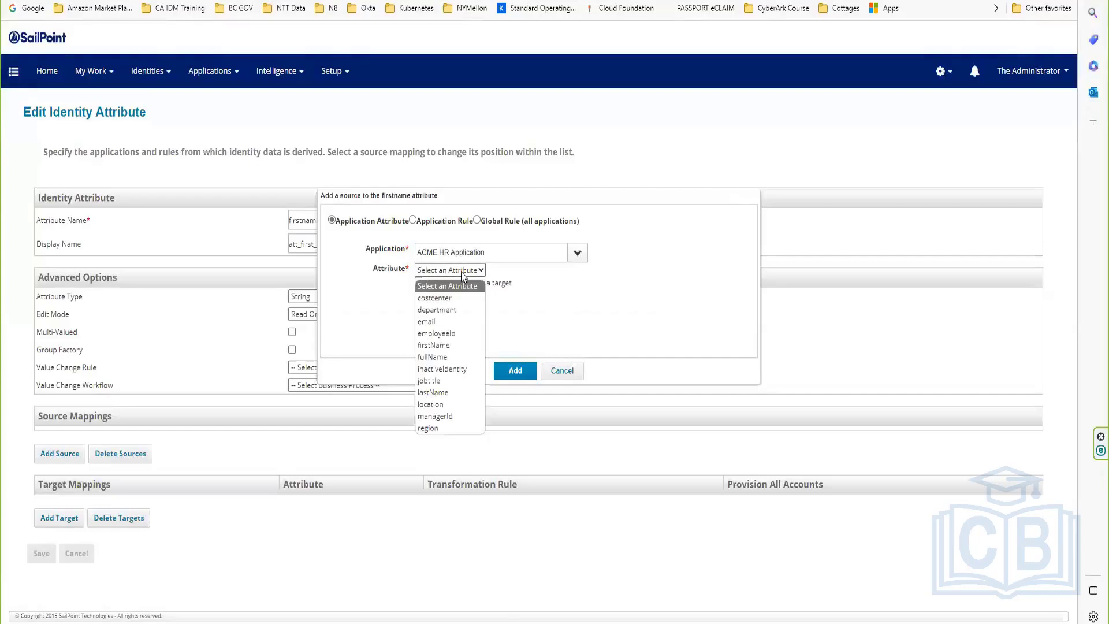
left_click(443, 345)
left_click(515, 373)
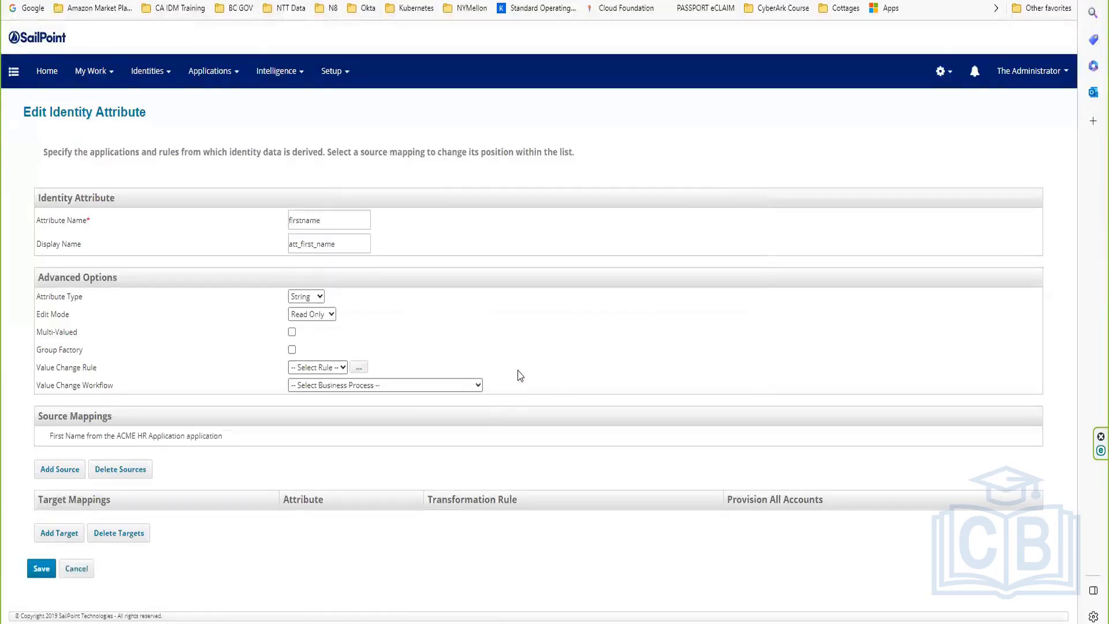
left_click(38, 571)
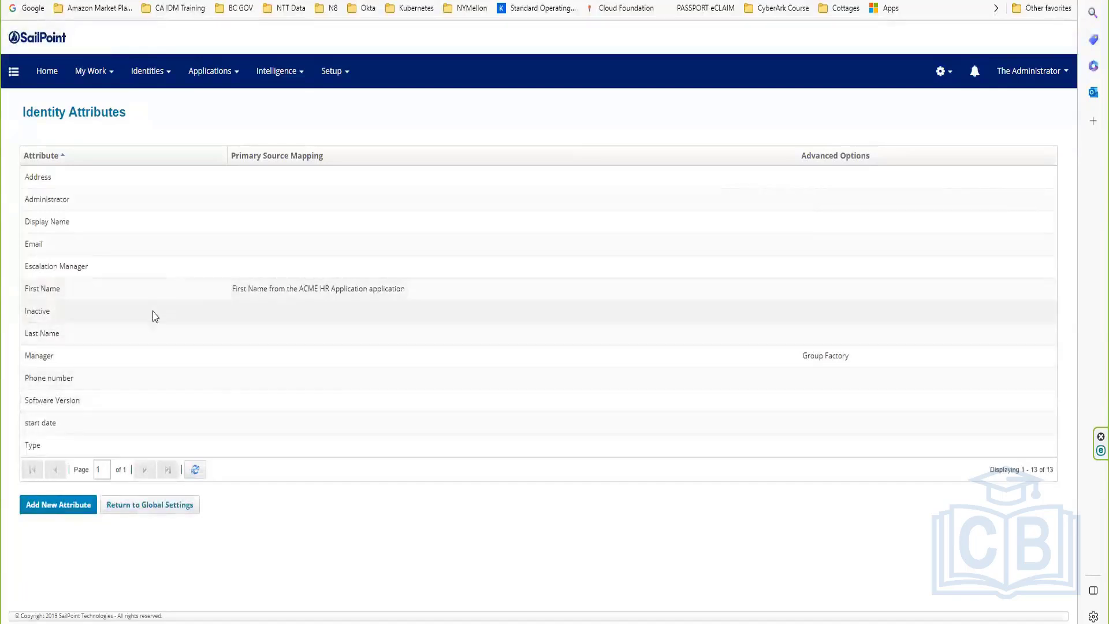
left_click(90, 330)
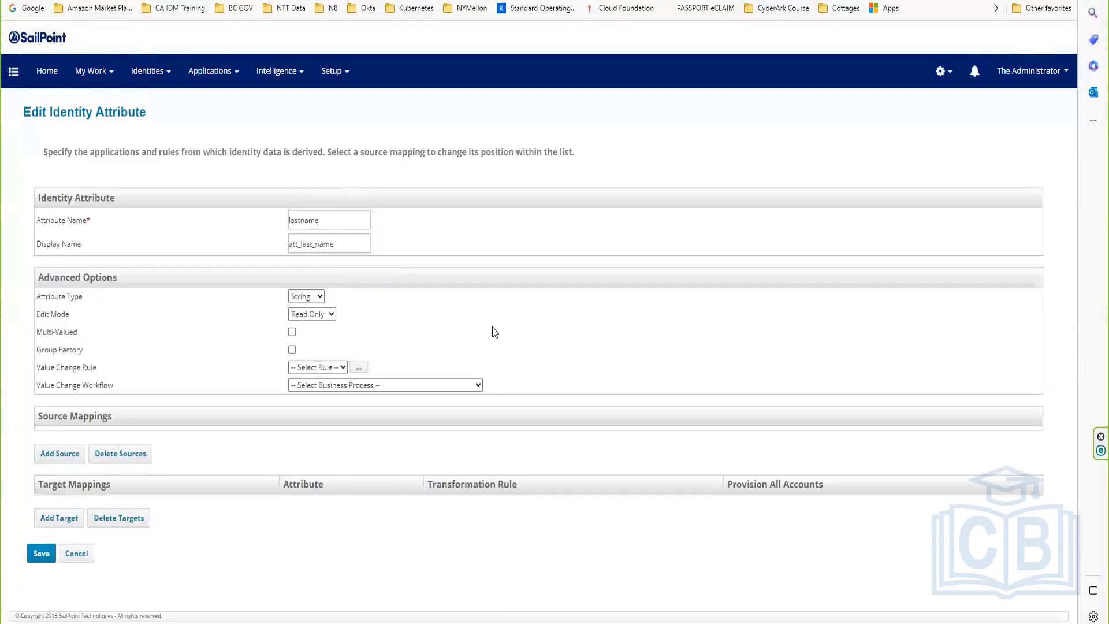
Step: Map Last Name from the ACME HR Application lastName attribute and save it
left_click(72, 456)
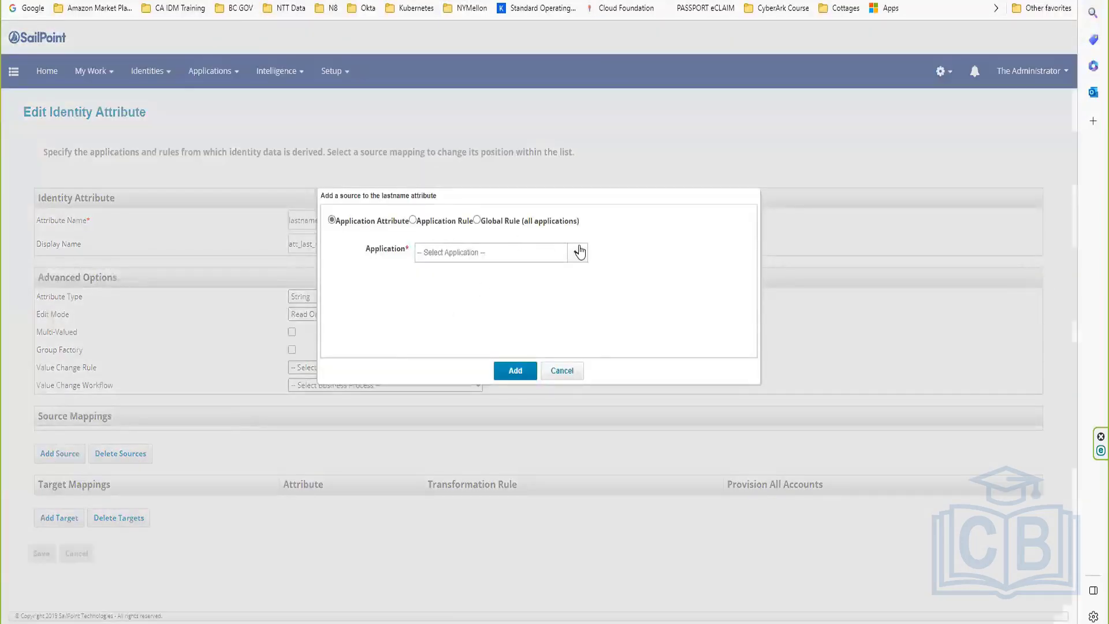
left_click(578, 250)
left_click(501, 271)
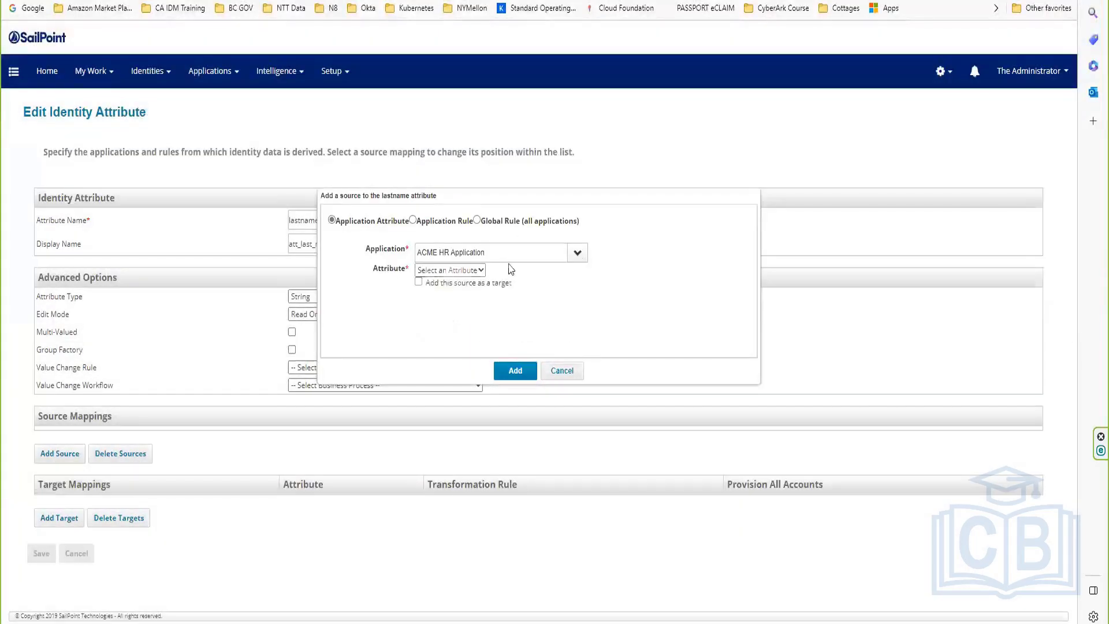
left_click(472, 270)
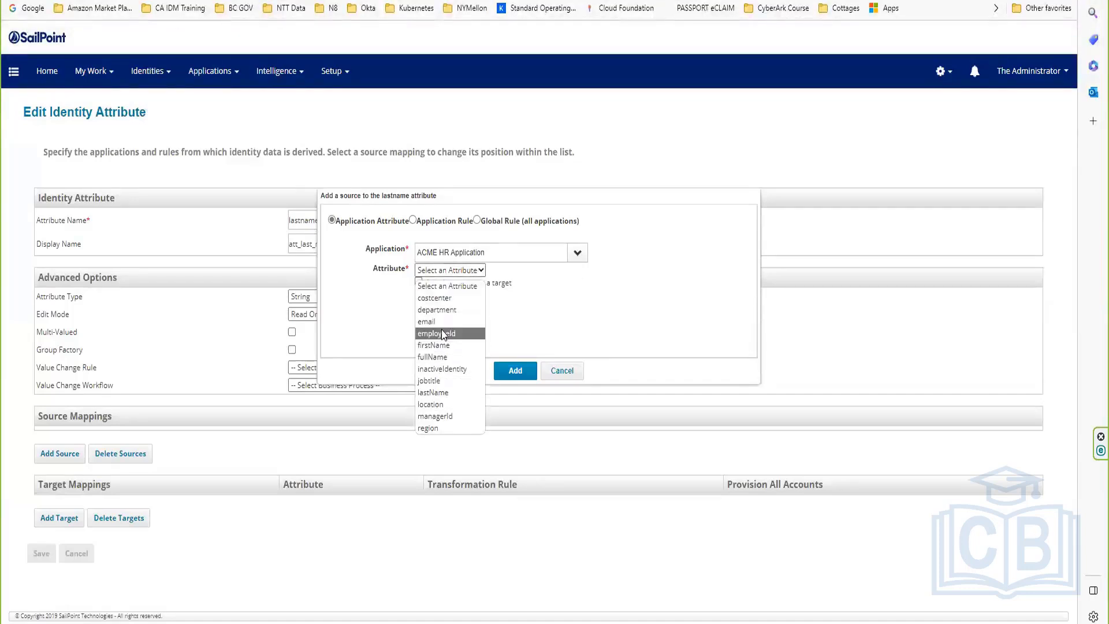
left_click(442, 393)
key("Return")
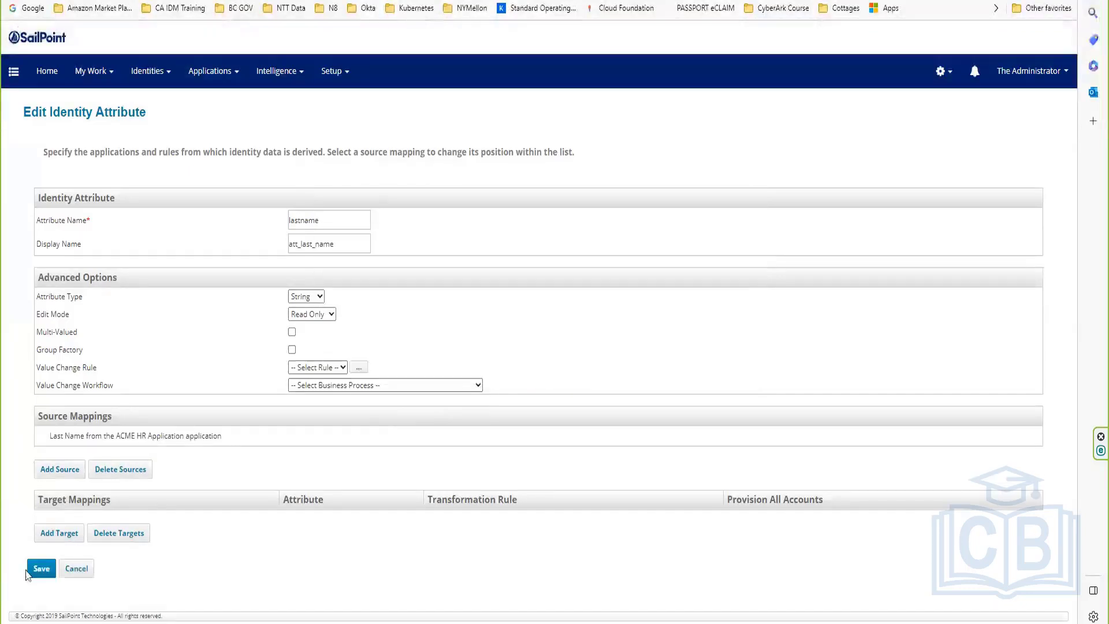
left_click(41, 566)
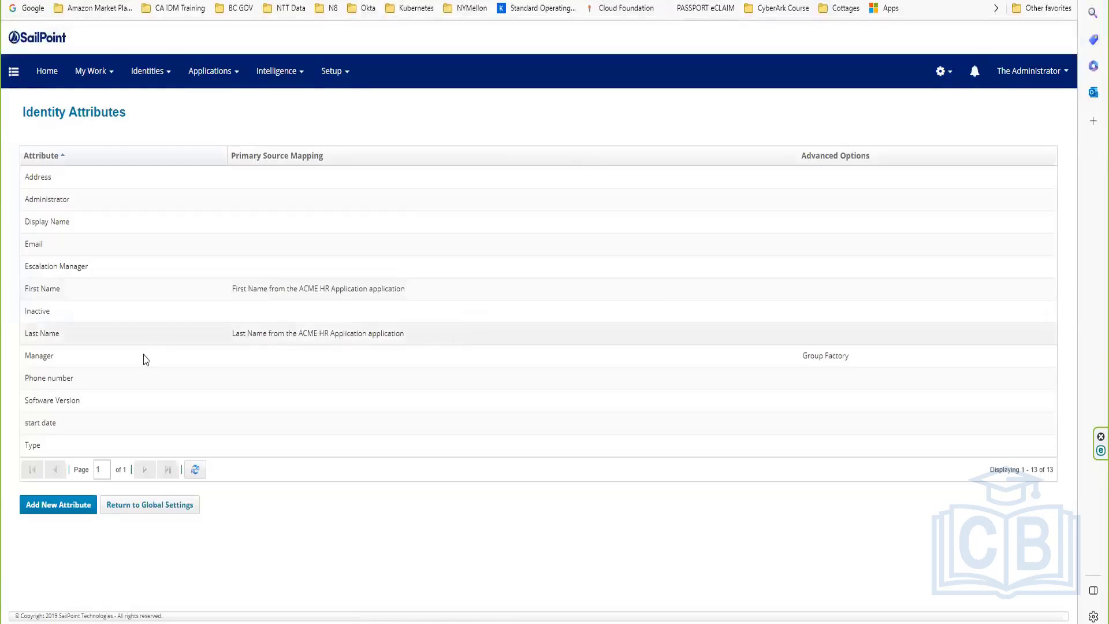
left_click(115, 258)
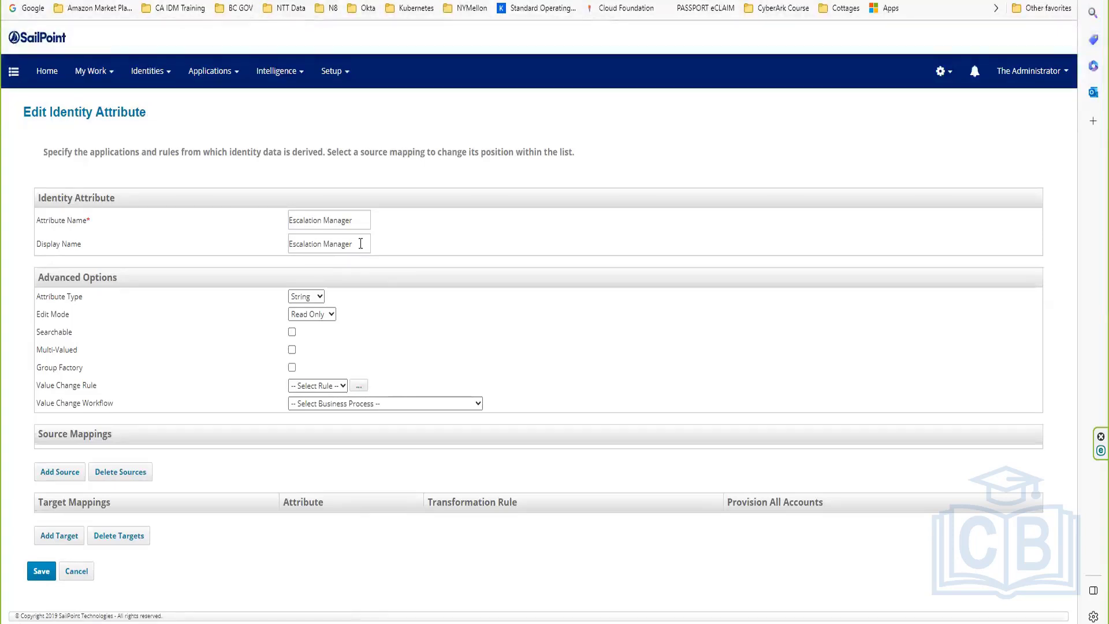
Step: Try an Application Rule source for Escalation Manager with ACME HR Application; no rules exist
left_click(60, 472)
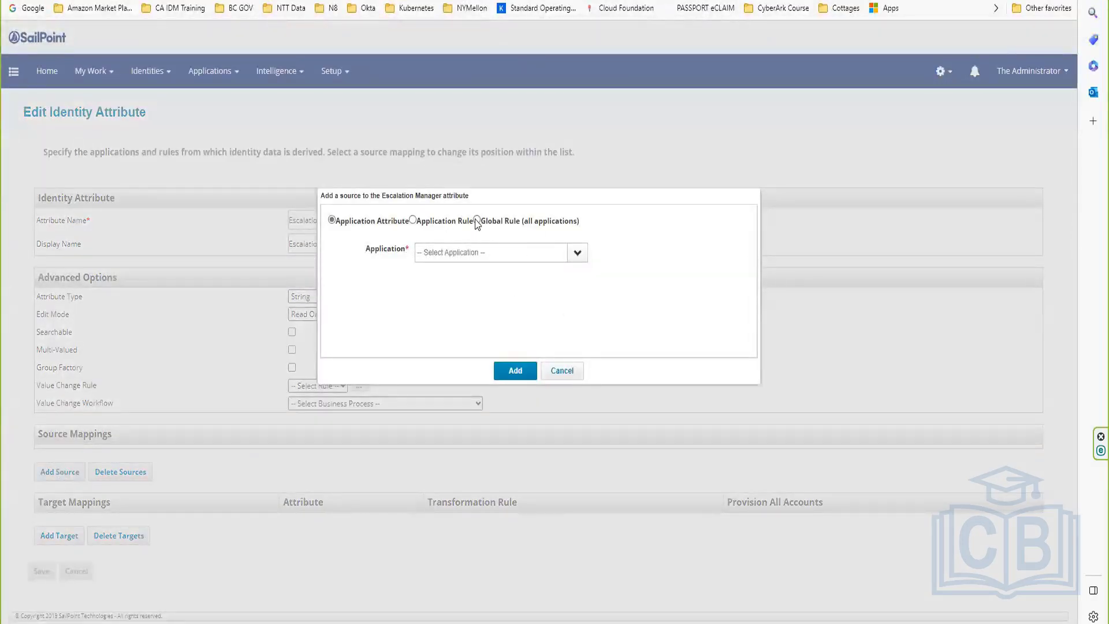
left_click(412, 220)
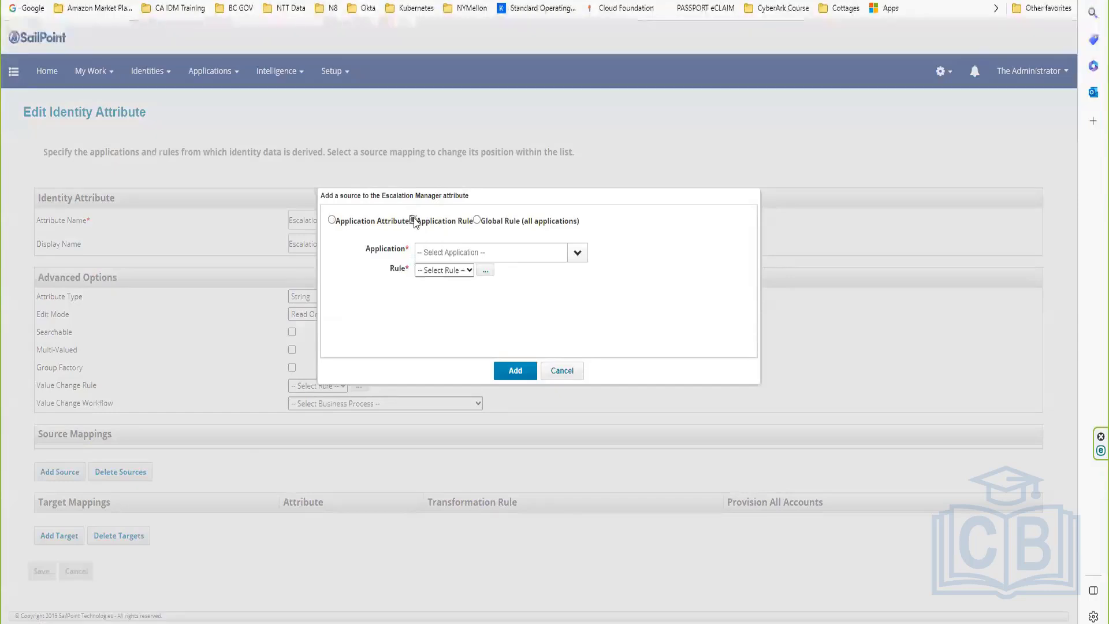
left_click(577, 254)
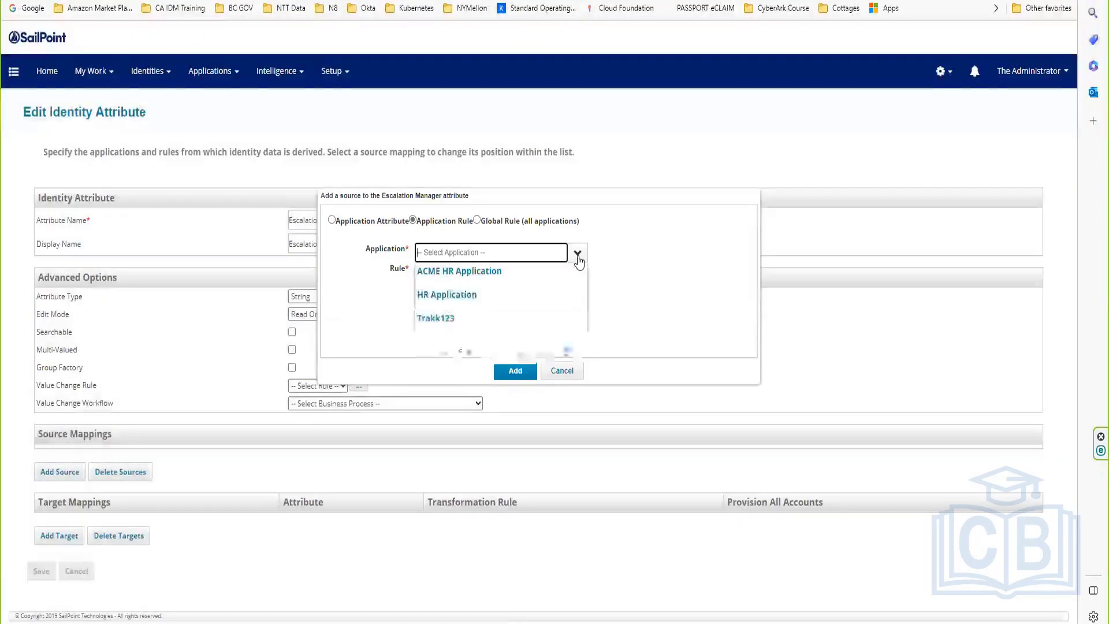
left_click(469, 273)
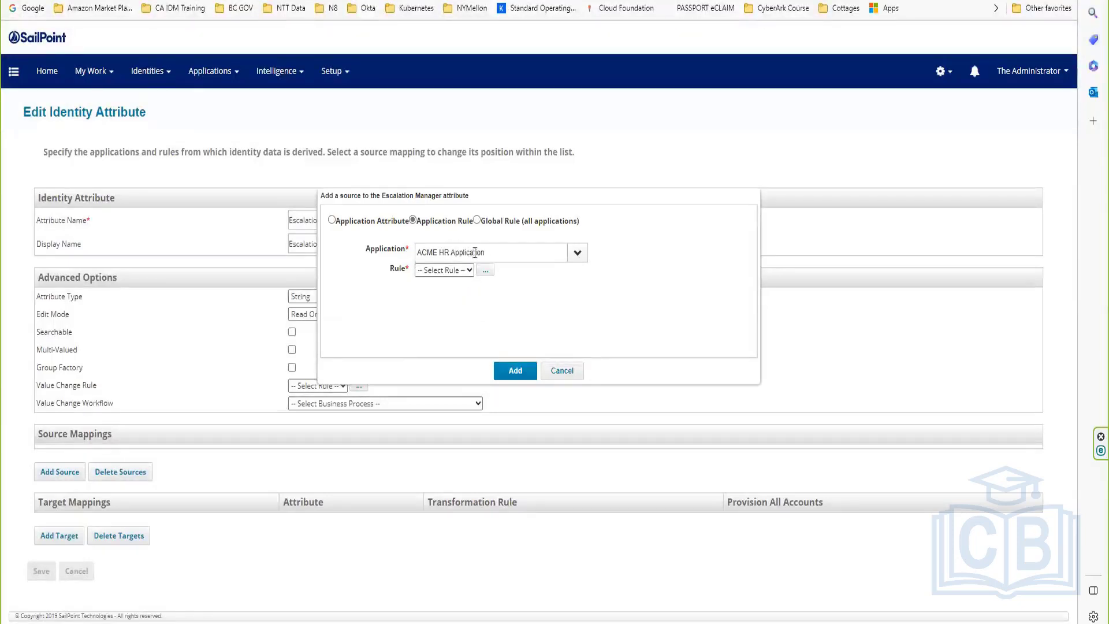
left_click(456, 271)
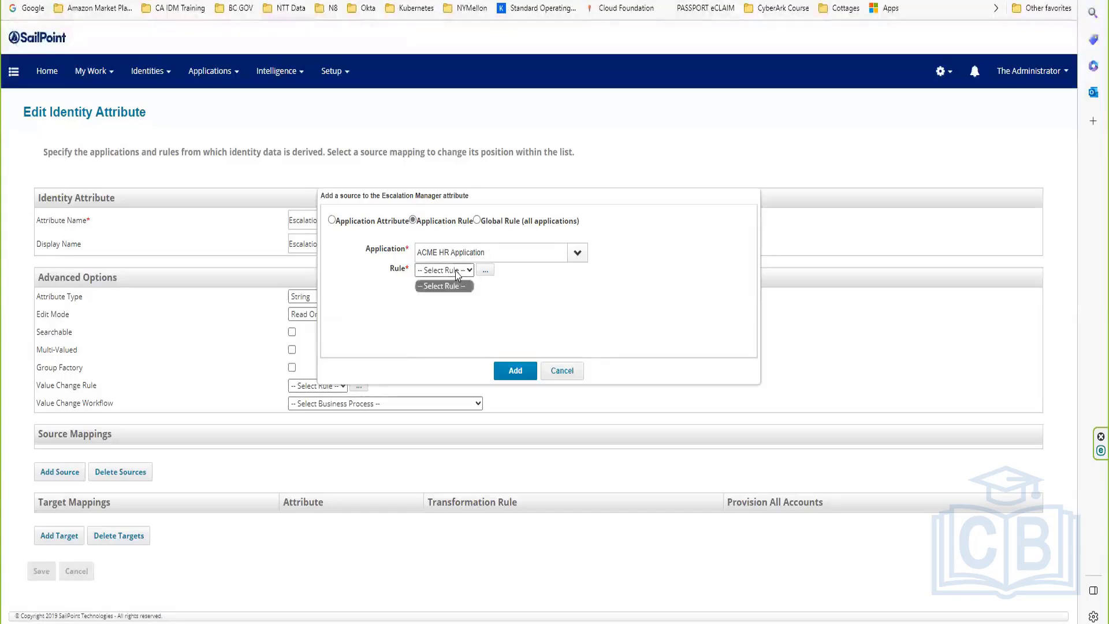
left_click(495, 307)
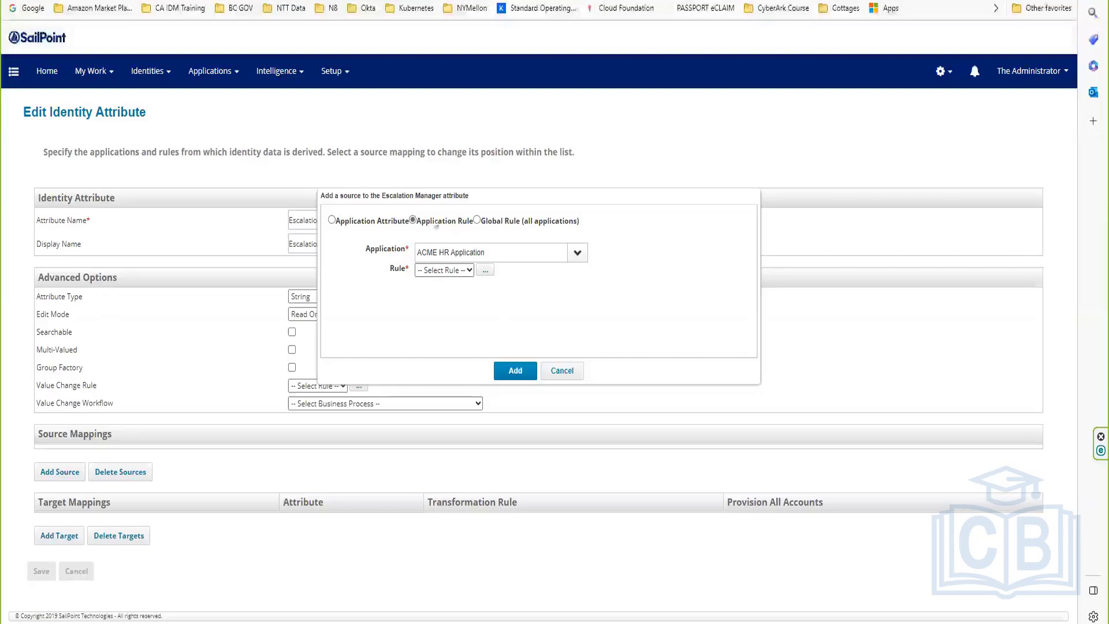
Step: Switch the source to Global Rule and start a new rule, since none exist
left_click(477, 222)
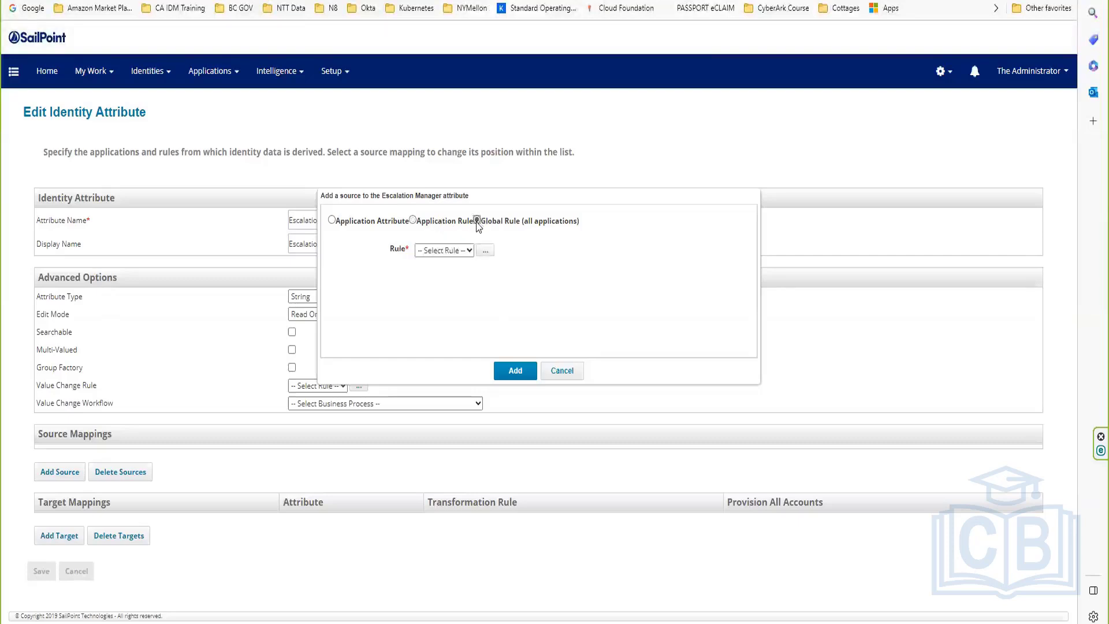
left_click(466, 251)
left_click(521, 271)
left_click(487, 255)
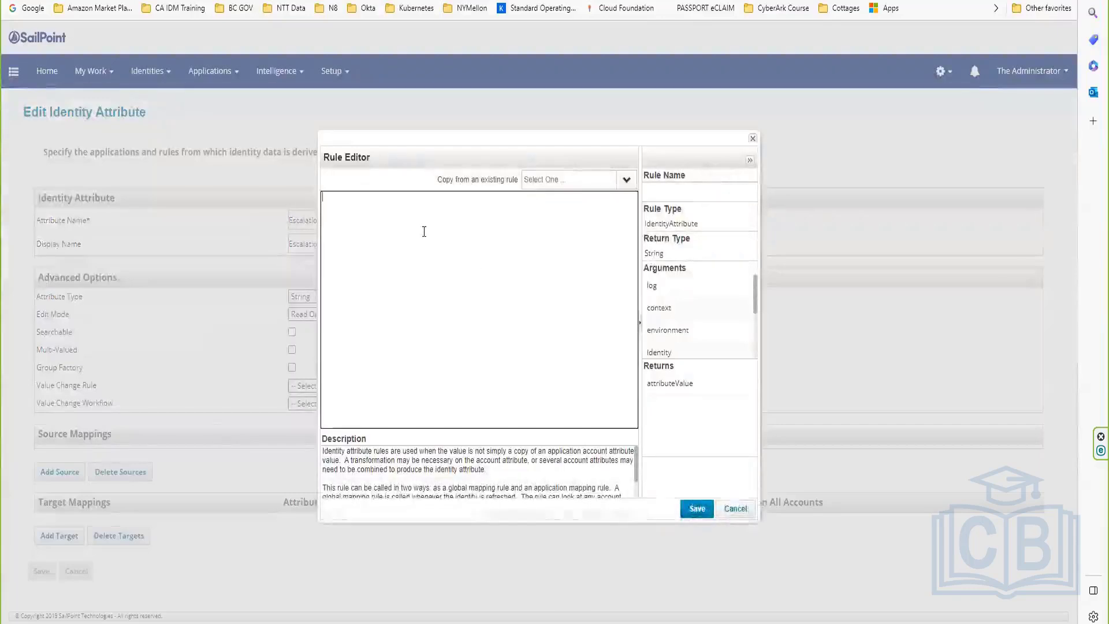
Step: Write a global rule returning 'spadmin', name it escMgr, and save it
type("return '")
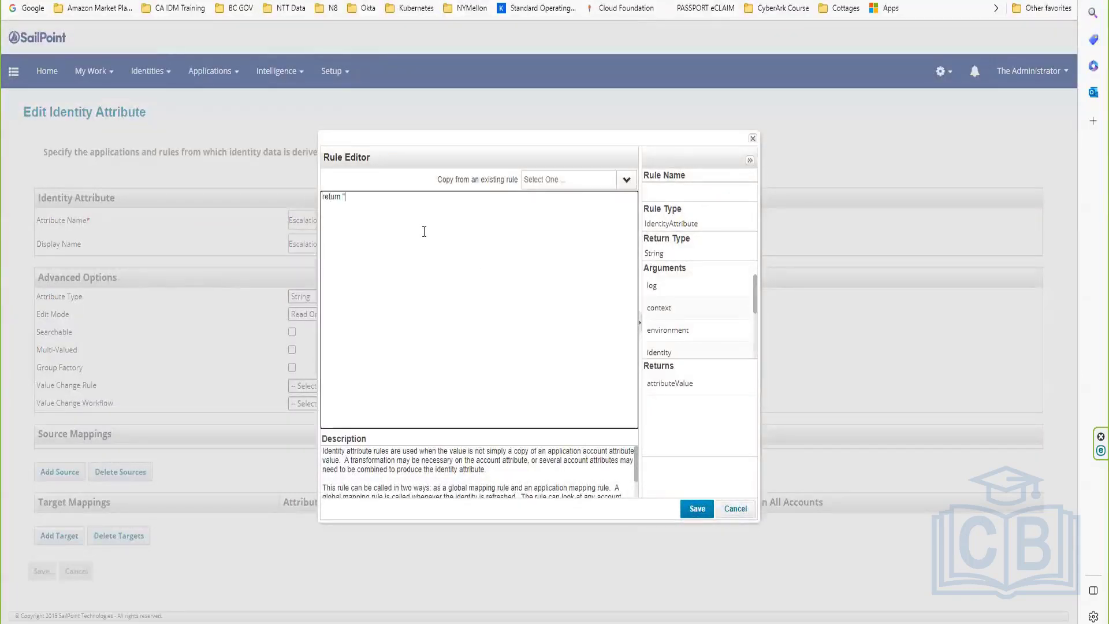
type("spadmin")
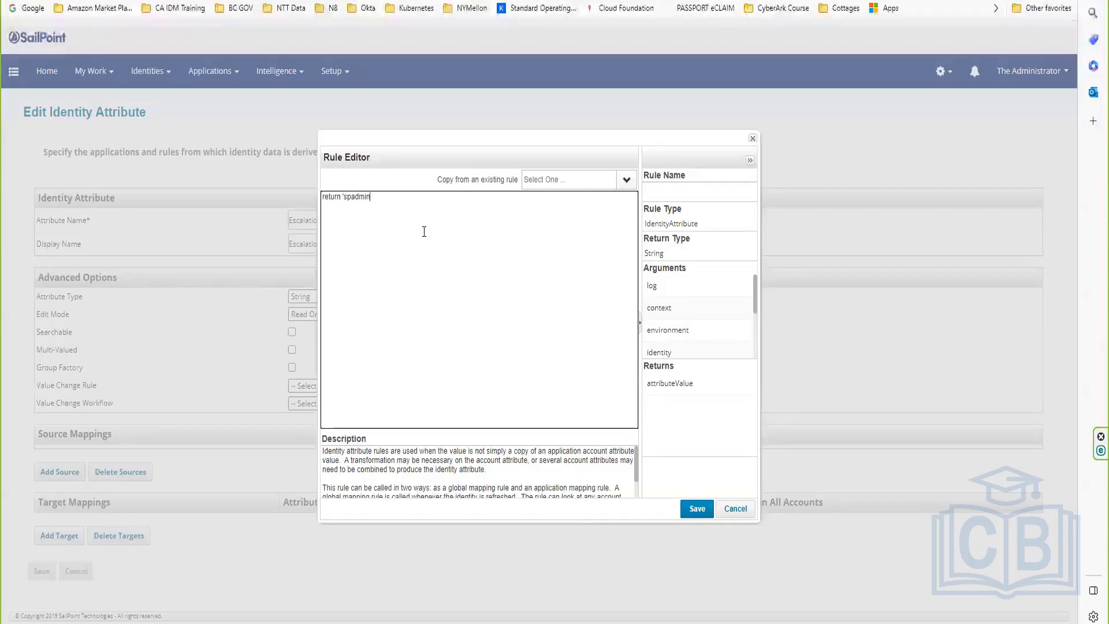
type("'\"")
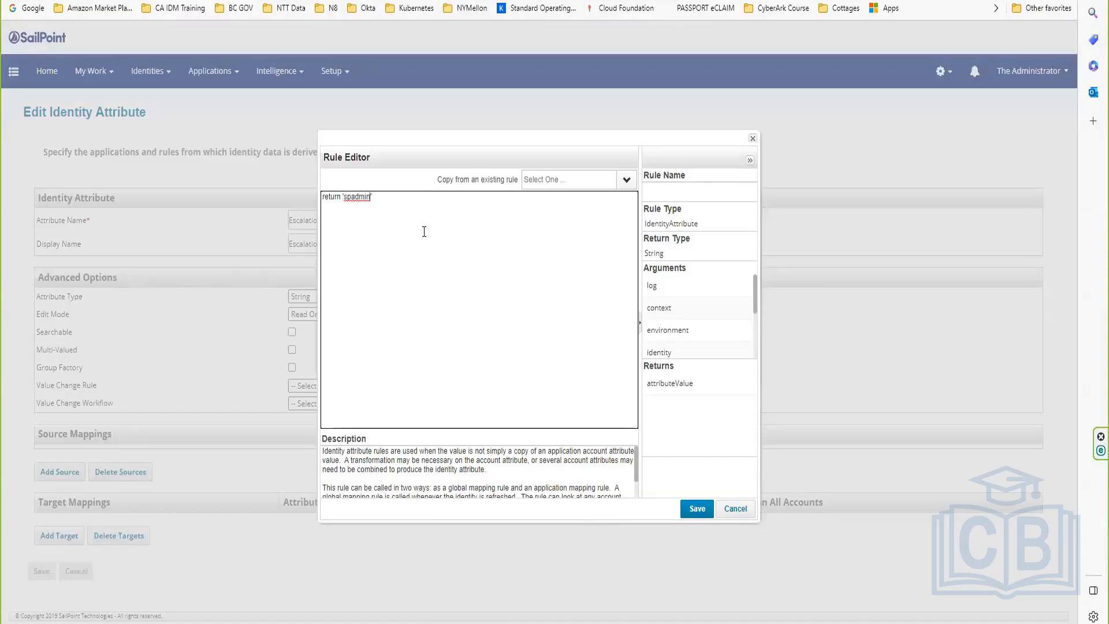
key("Right")
key("End")
type("\";")
left_click(669, 184)
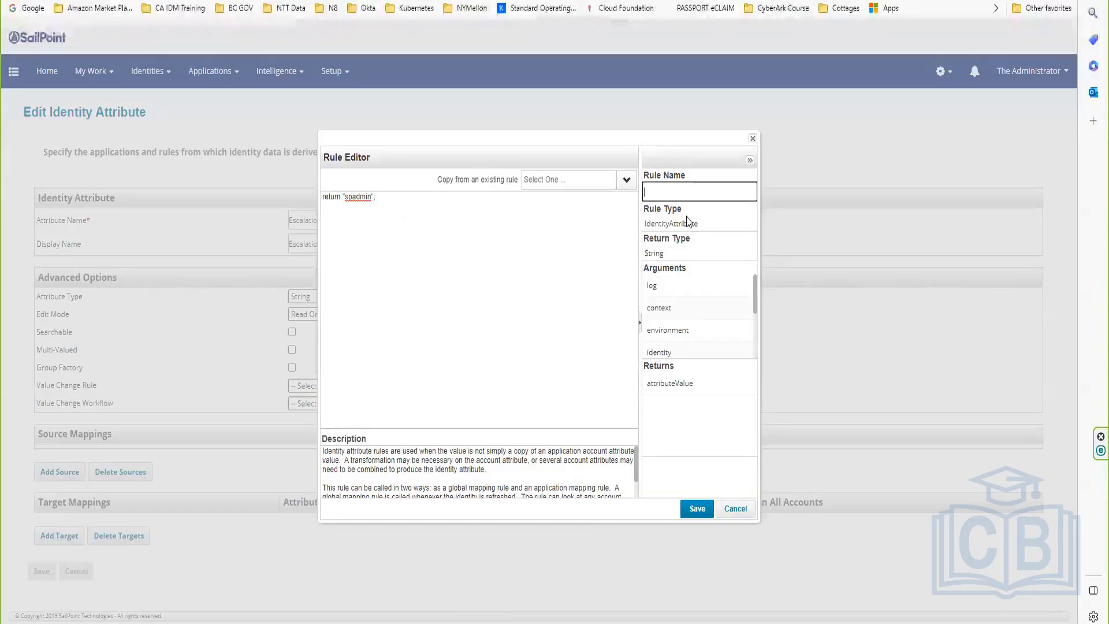
type("esc")
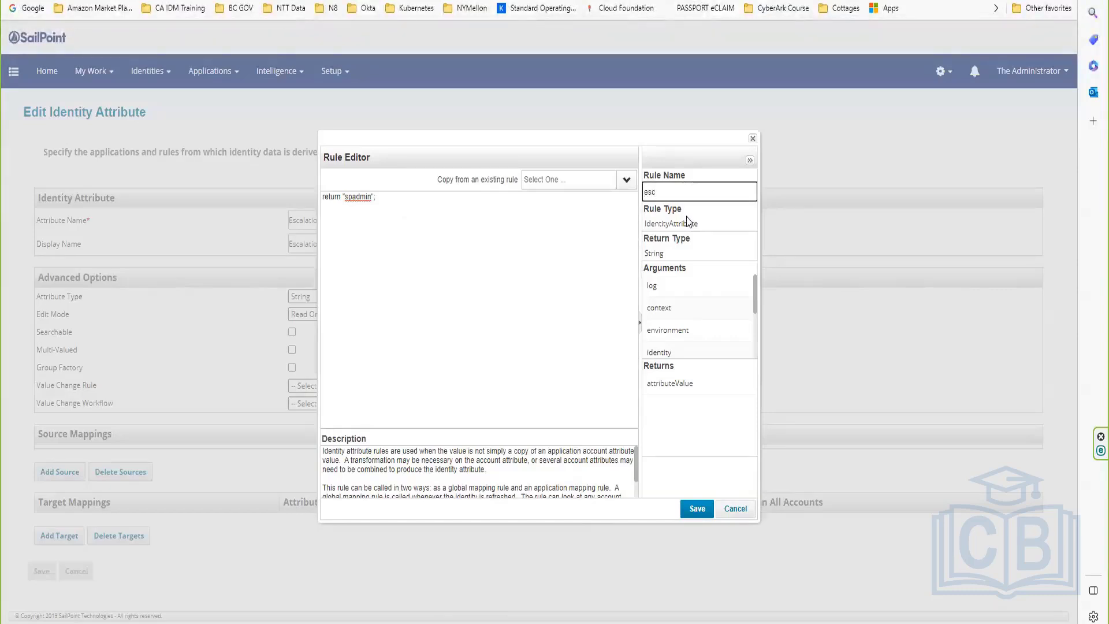
type("M")
key("BackSpace")
type("gr")
left_click(693, 510)
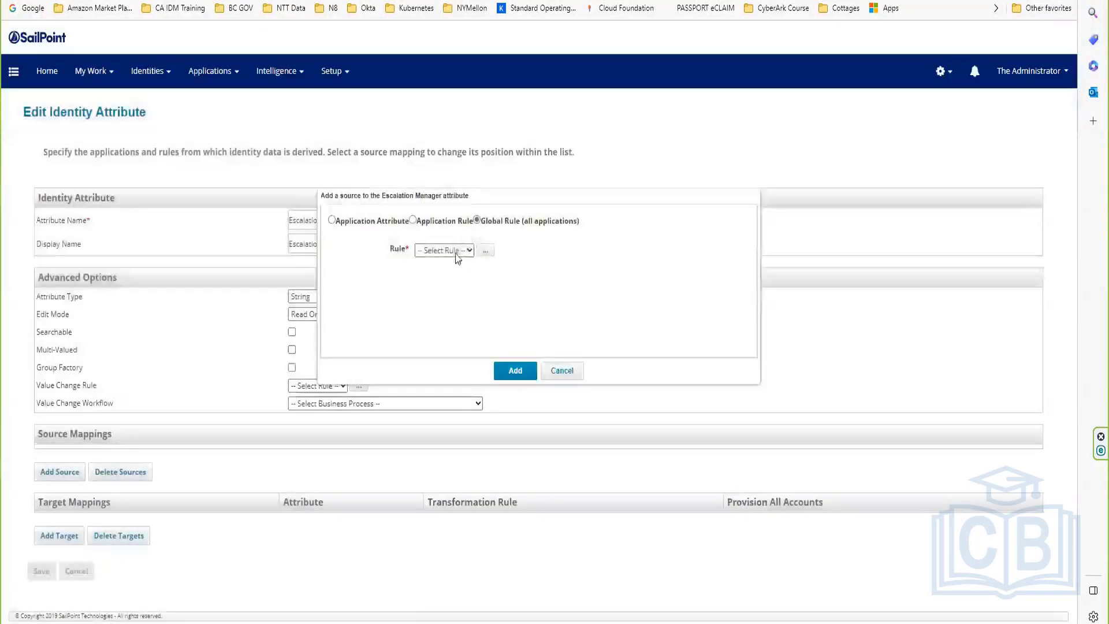
Step: Add escMgr as Escalation Manager's global rule source and save the attribute
left_click(454, 250)
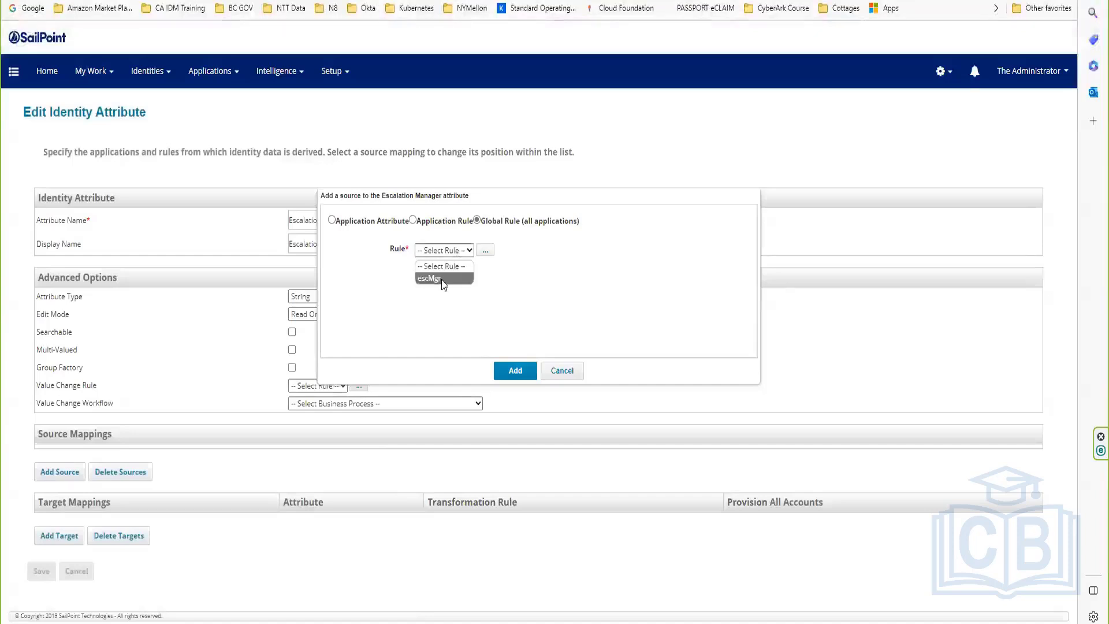
left_click(439, 278)
left_click(514, 369)
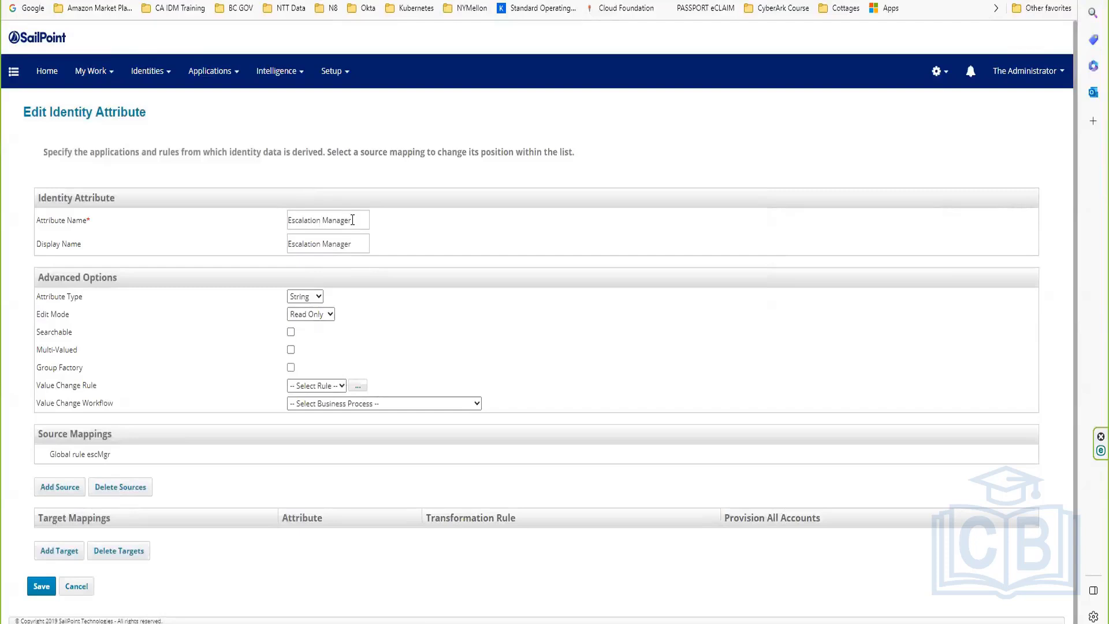
left_click_drag(352, 220, 268, 223)
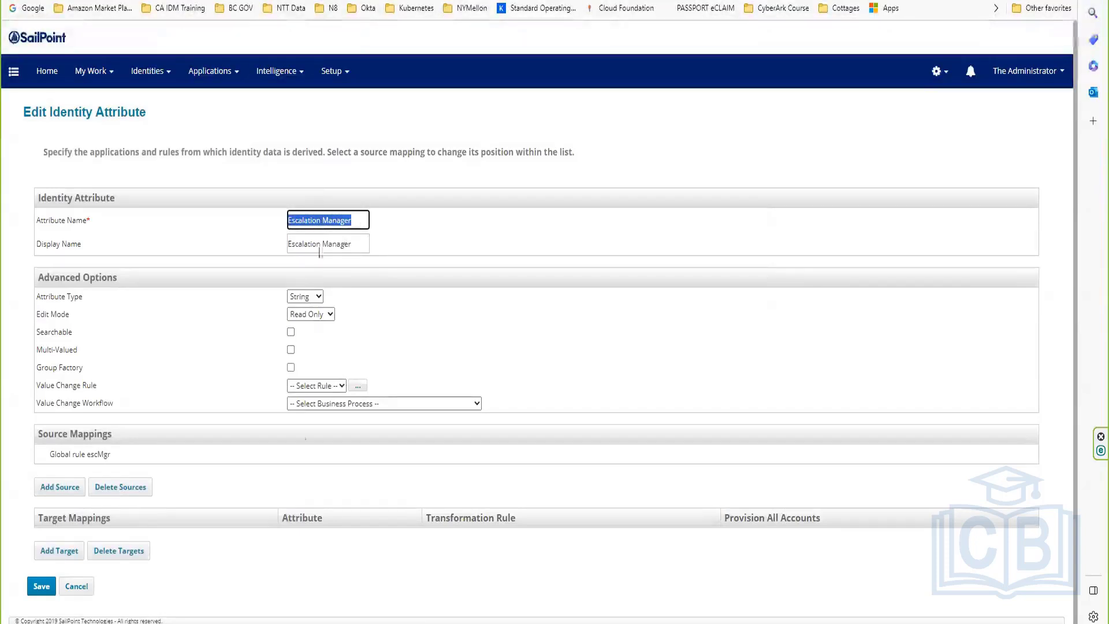
left_click(34, 588)
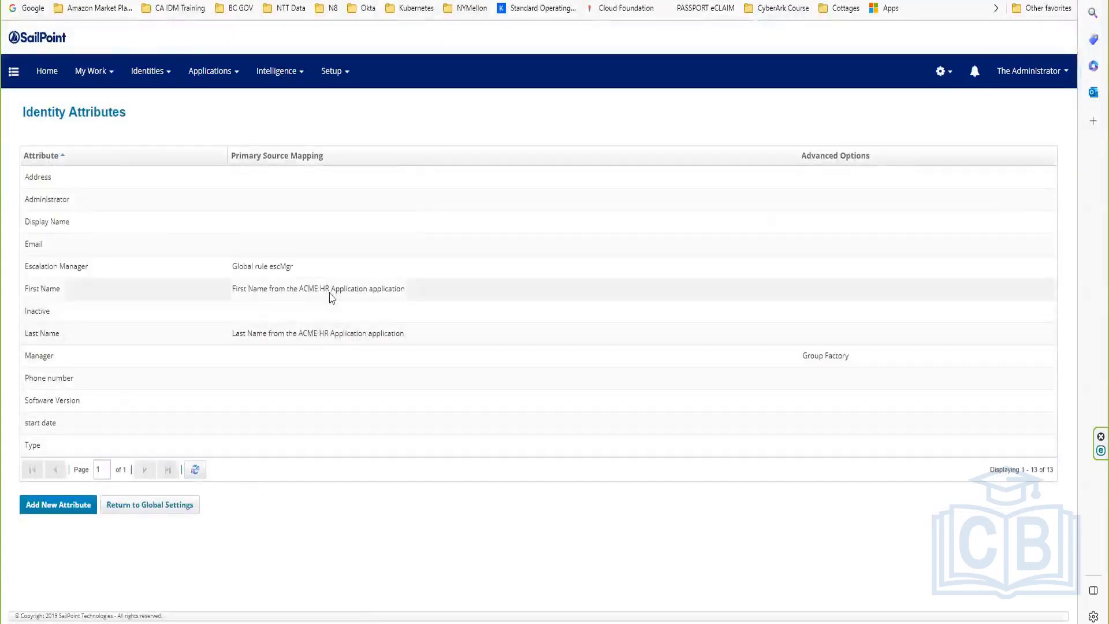
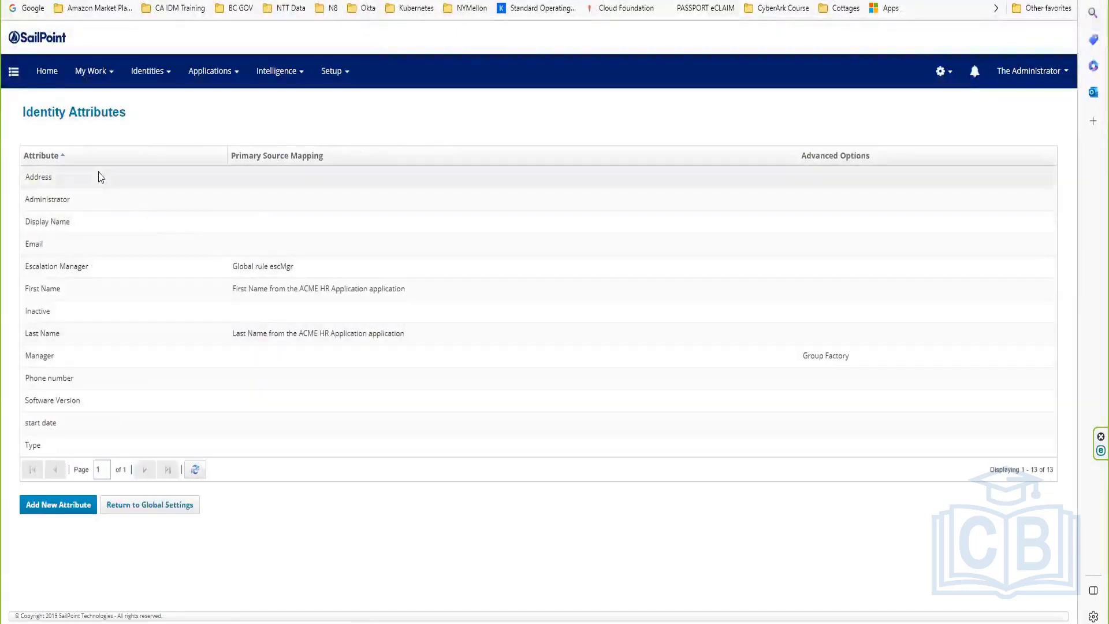
Step: Map the Address identity attribute to ACME HR Application's region attribute and save the mapping
left_click(99, 176)
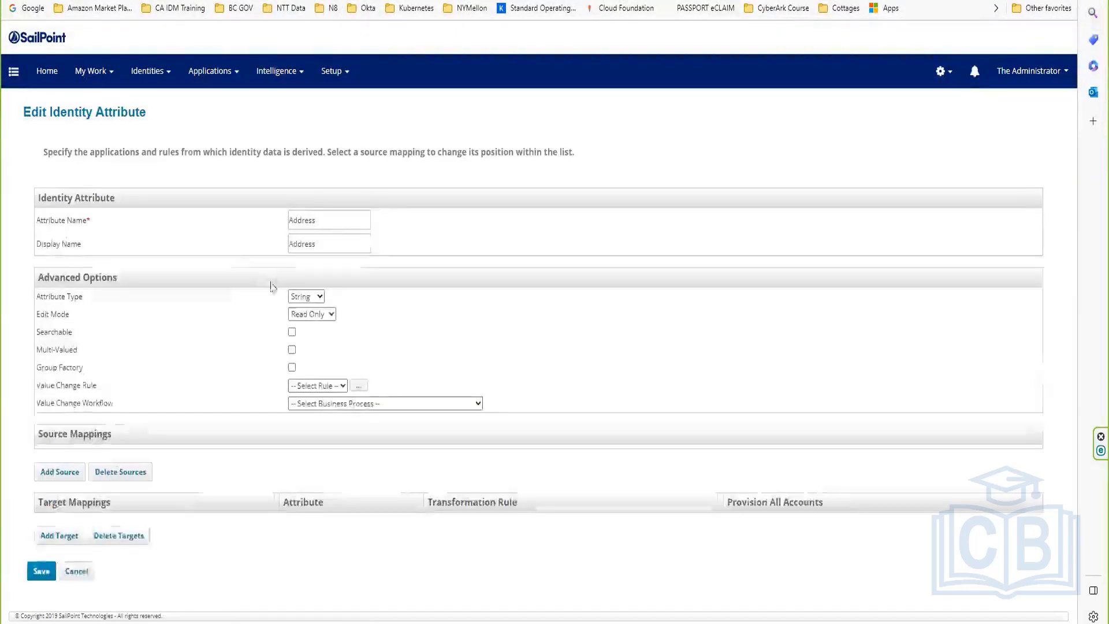
left_click(53, 470)
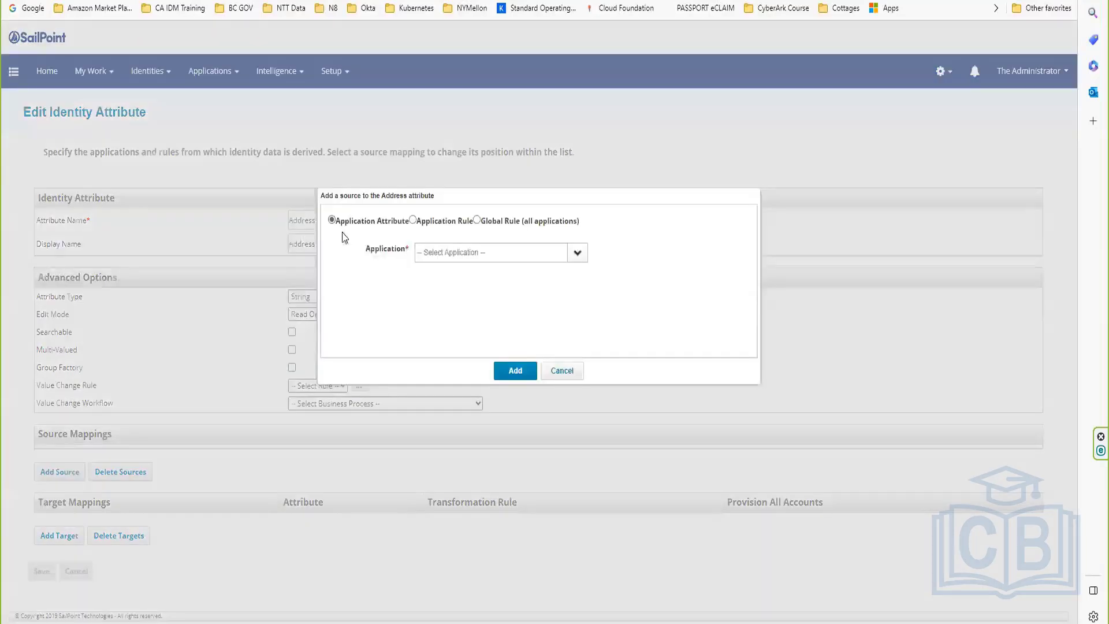
left_click(577, 254)
left_click(452, 271)
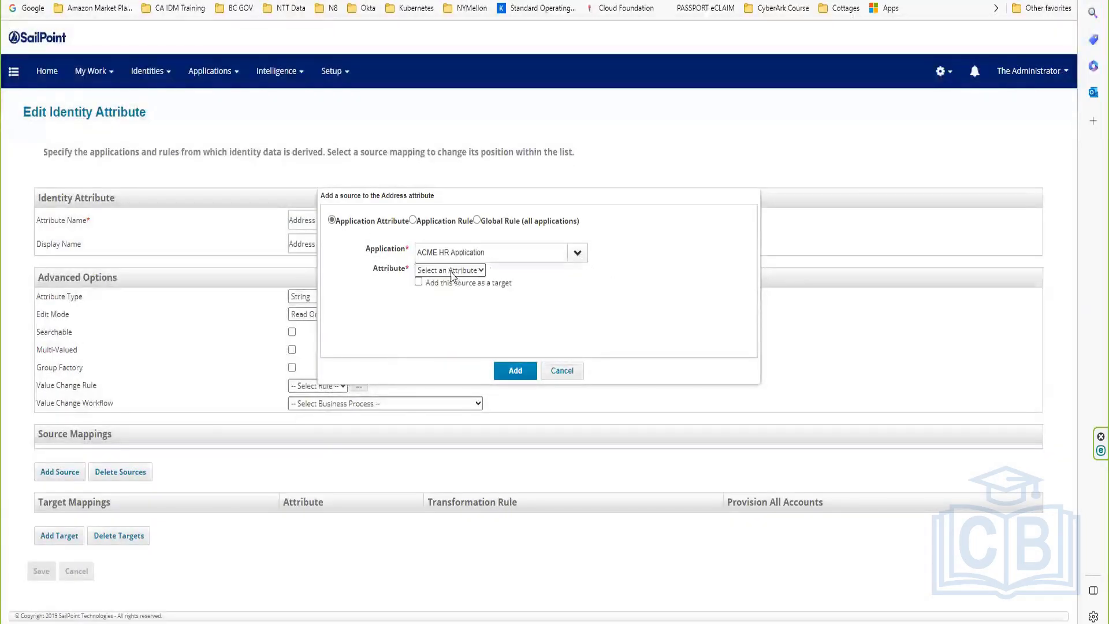
left_click(452, 271)
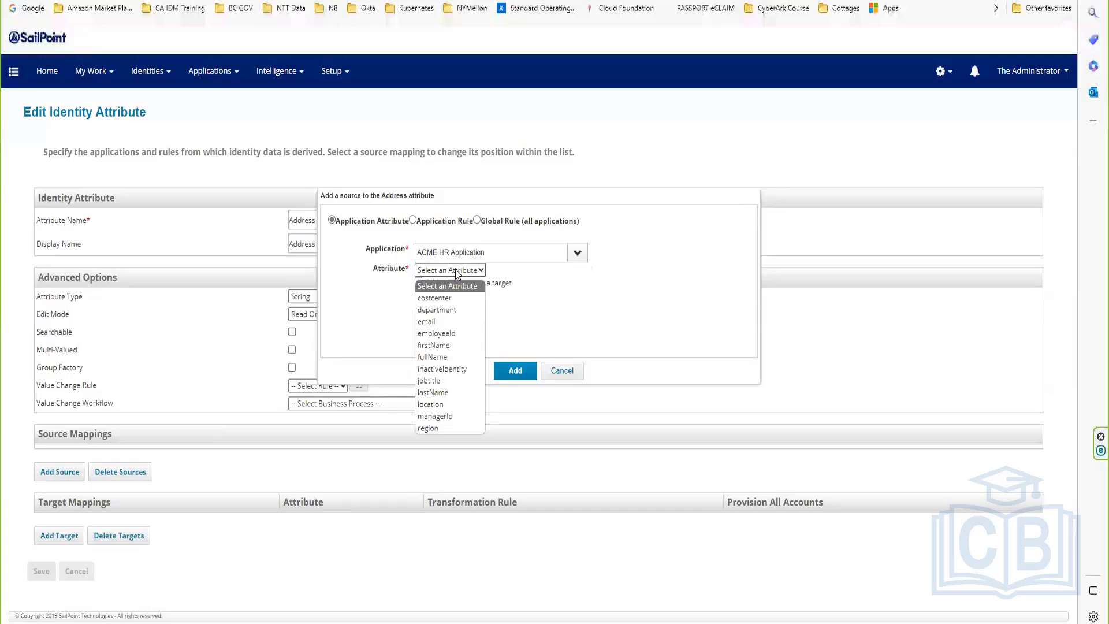
left_click(439, 428)
left_click(511, 371)
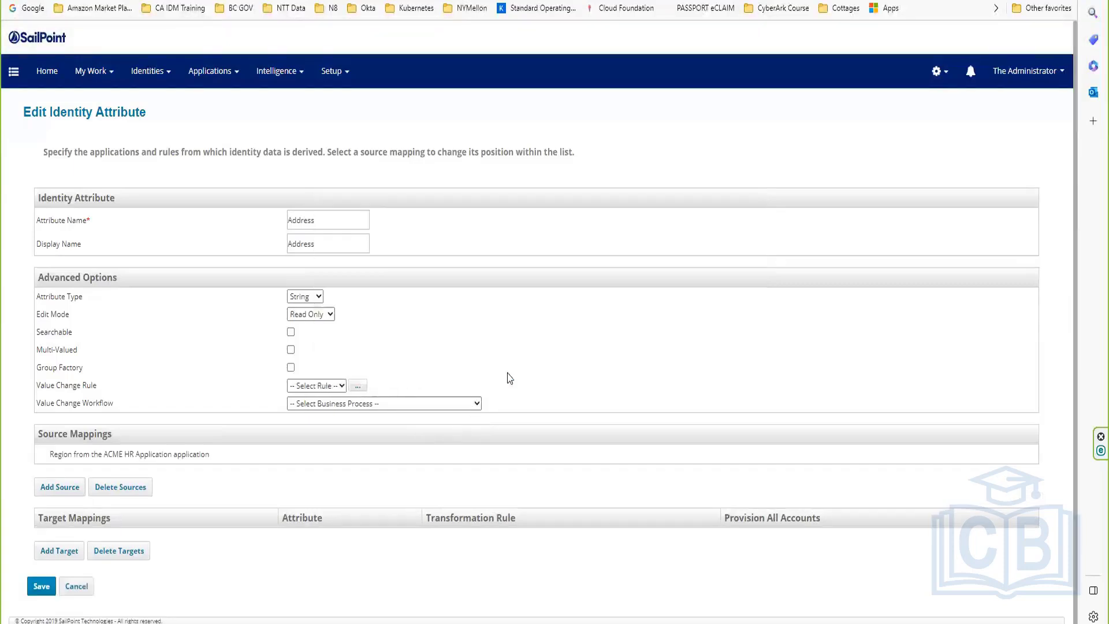
left_click(38, 586)
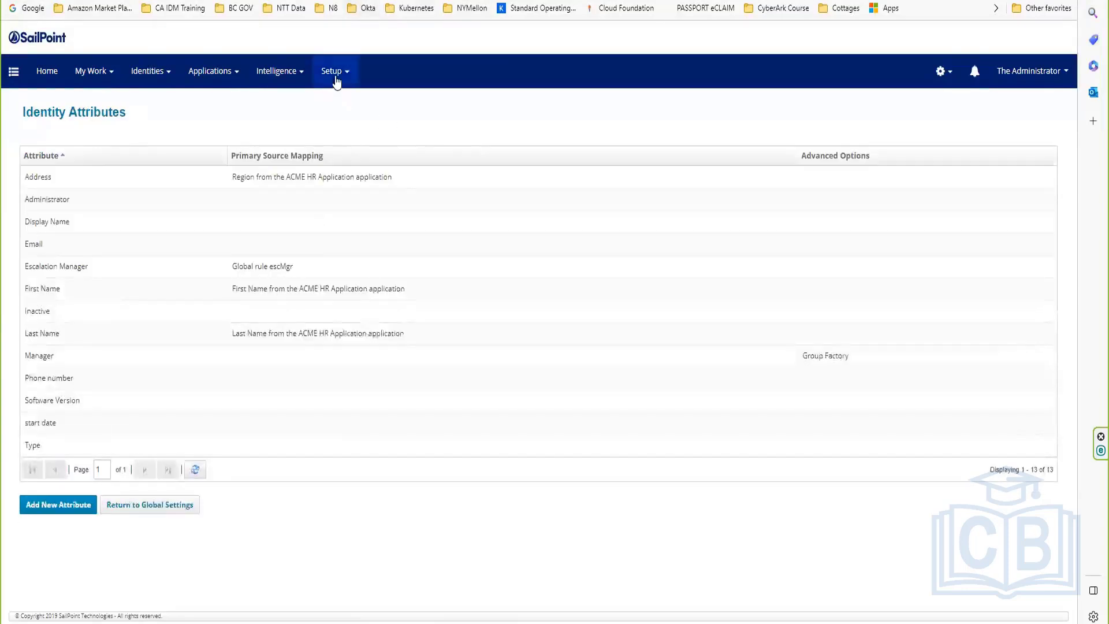
Step: Search the Setup Tasks list for 'refres' to find the Refresh Identity Cube task
left_click(335, 72)
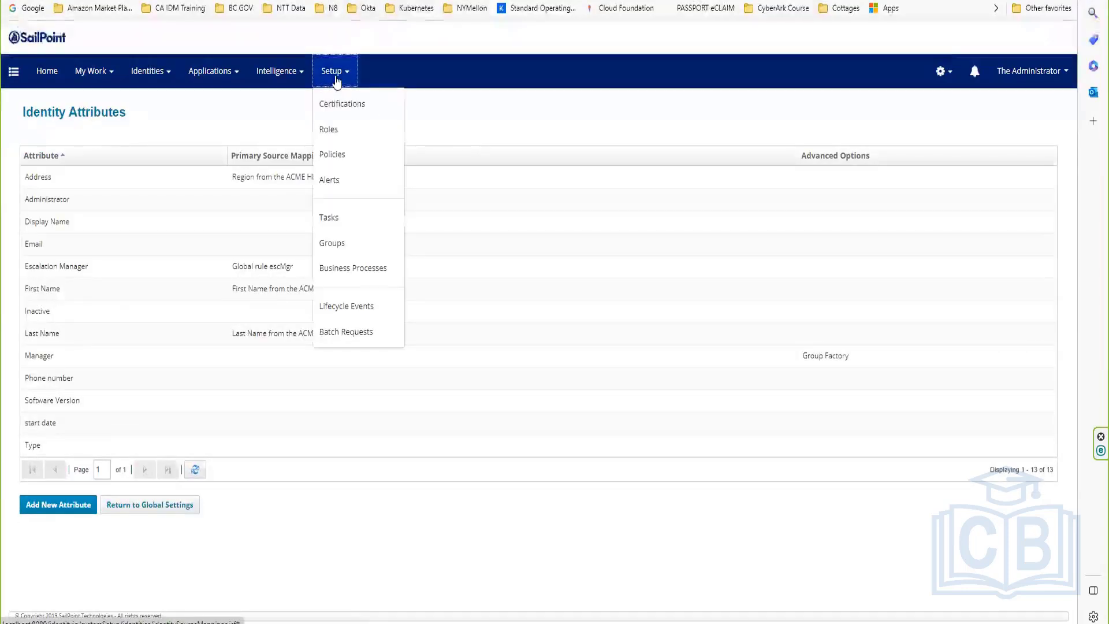
left_click(333, 217)
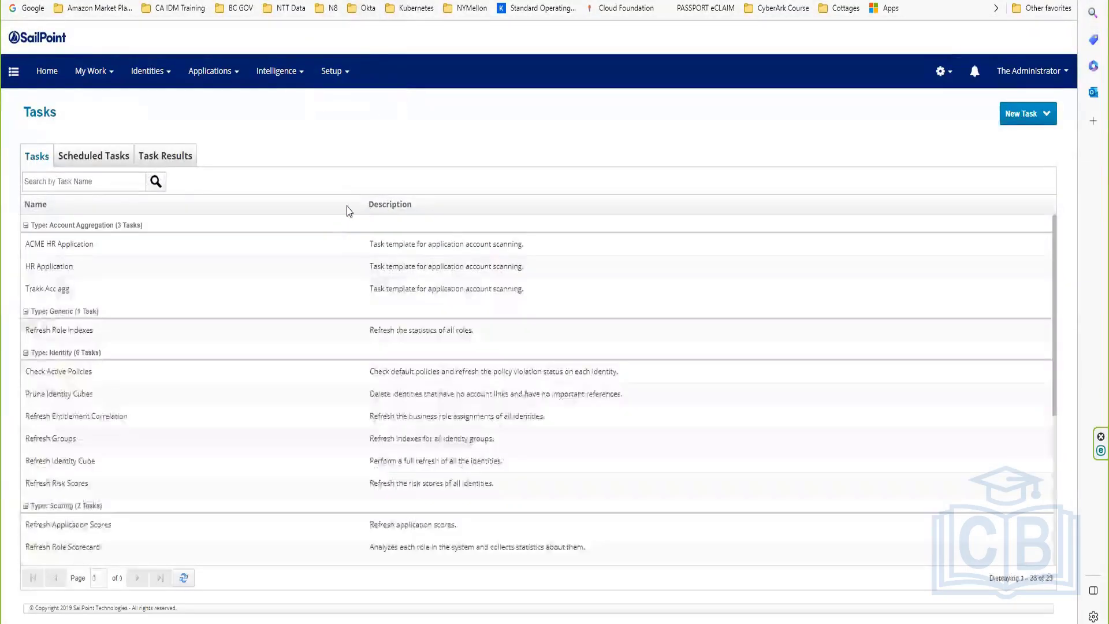
left_click(54, 176)
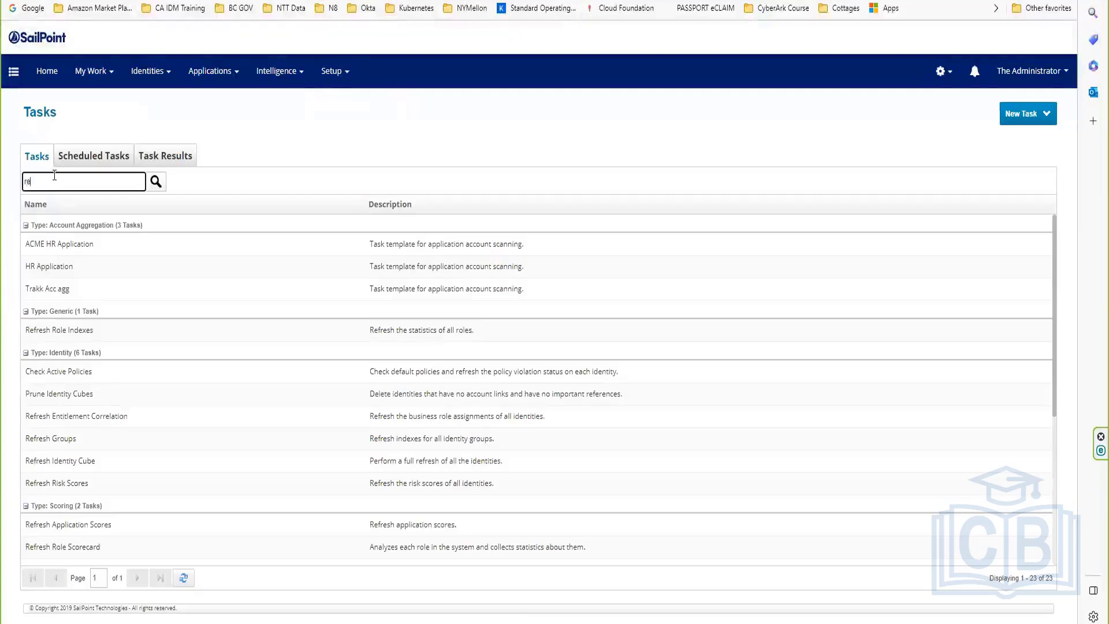
type("refres")
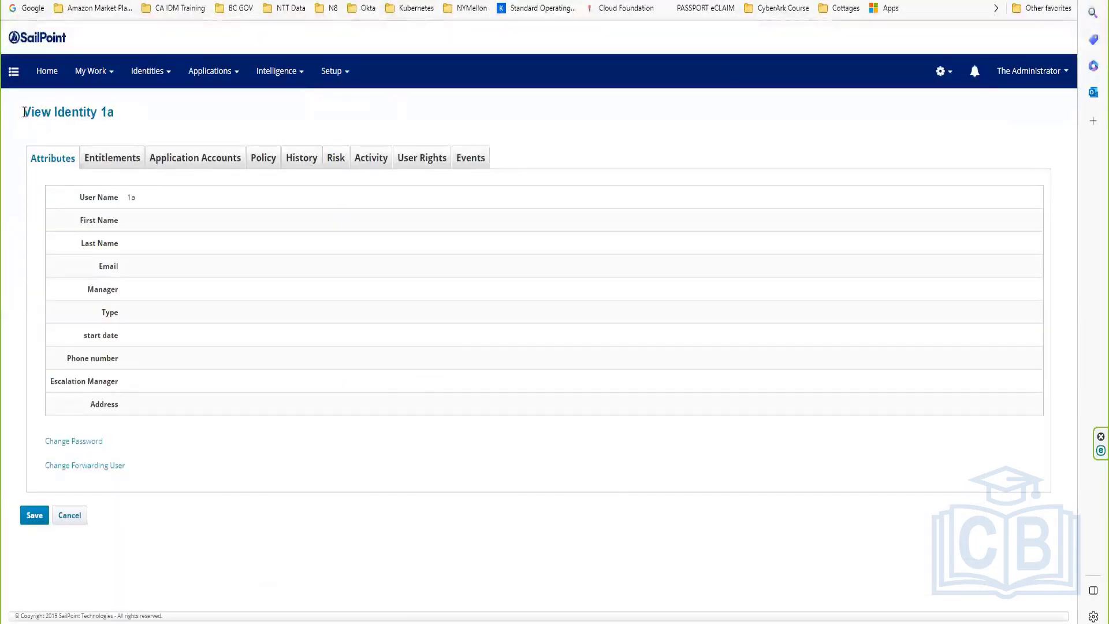
Step: Review the mostly empty identity details, then go to the Identity Warehouse
left_click_drag(25, 104, 997, 553)
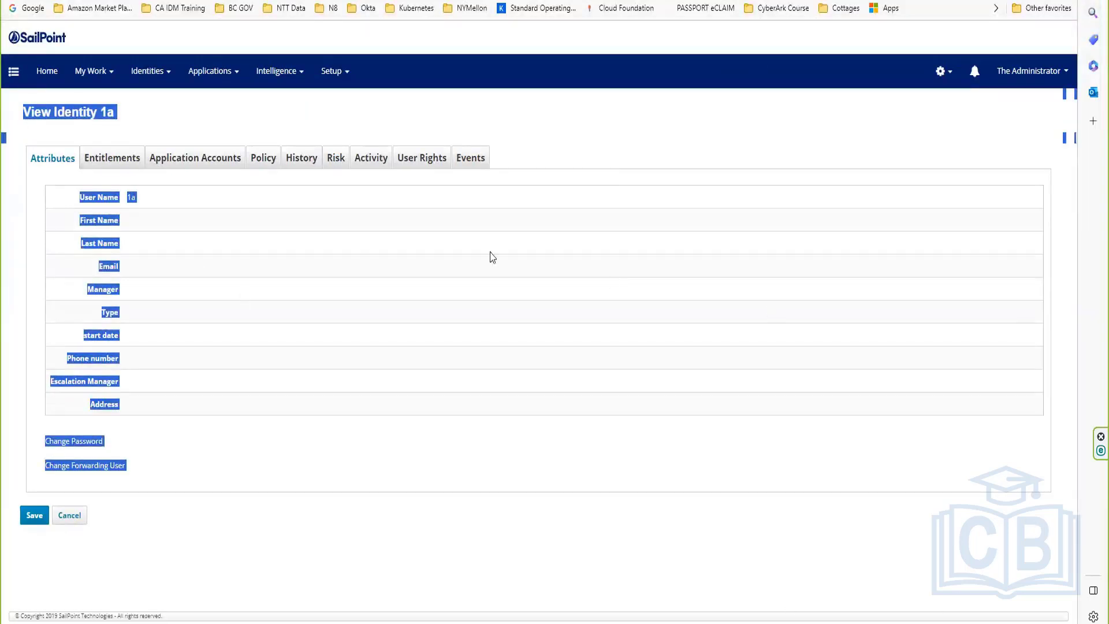
left_click(460, 275)
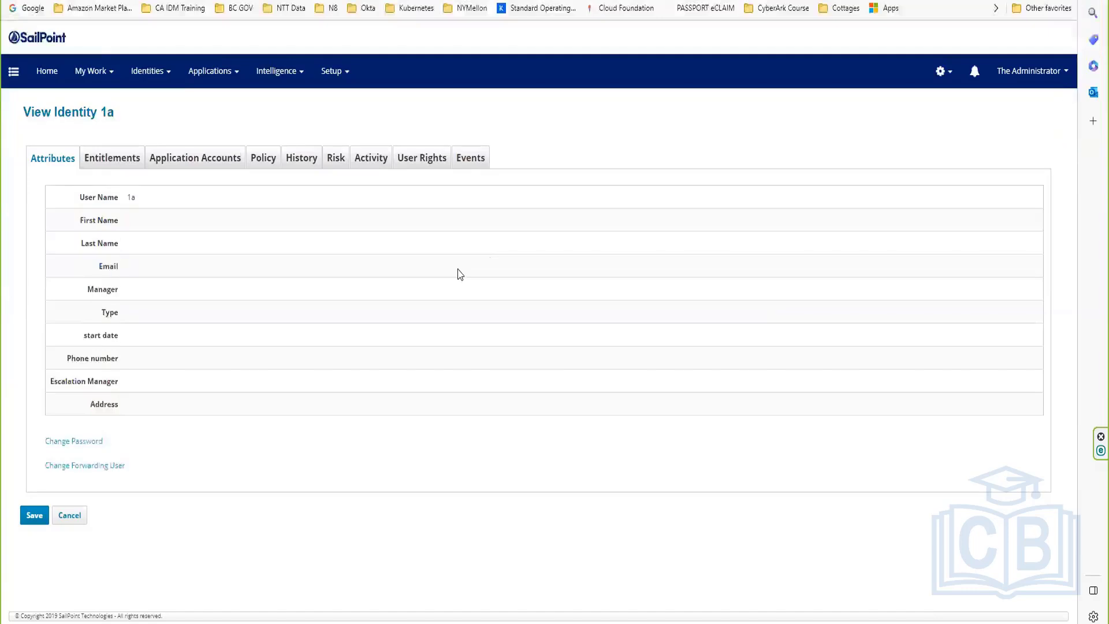
left_click(147, 71)
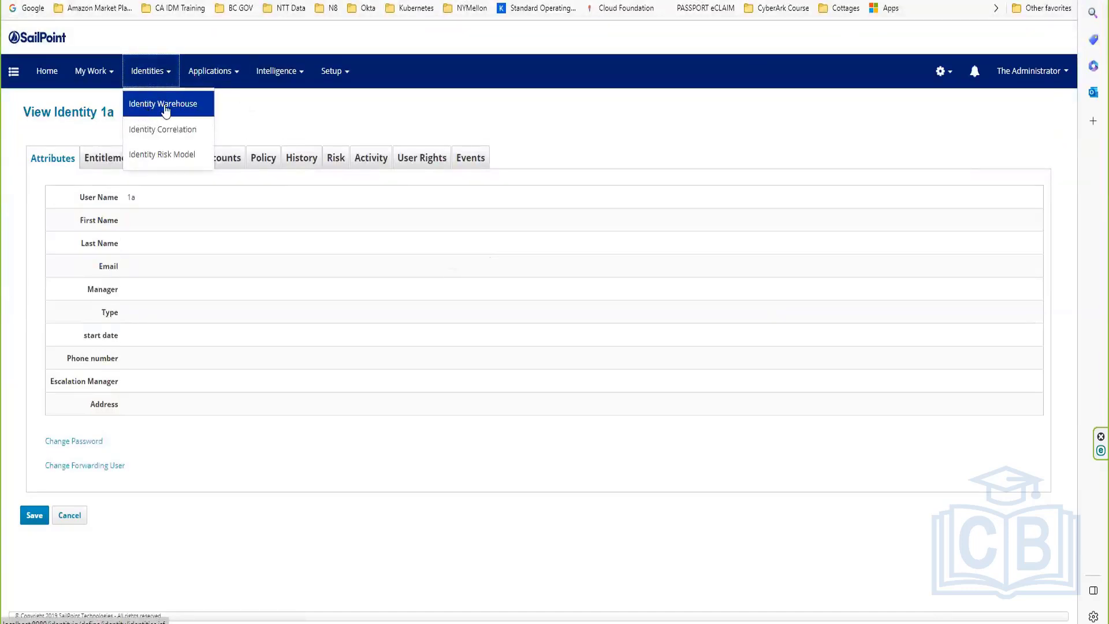
left_click(166, 109)
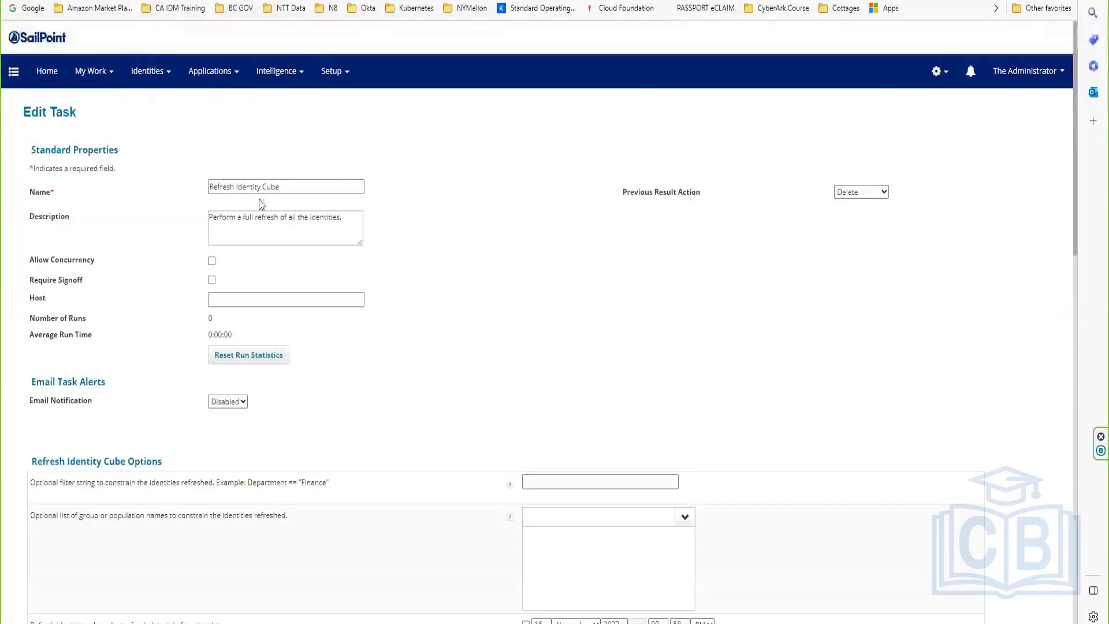
Step: Turn off refreshing manager status, roles, risk scorecards and checking active policies in Refresh Identity Cube
left_click_drag(306, 192, 129, 208)
scroll(421, 362, "down", 9)
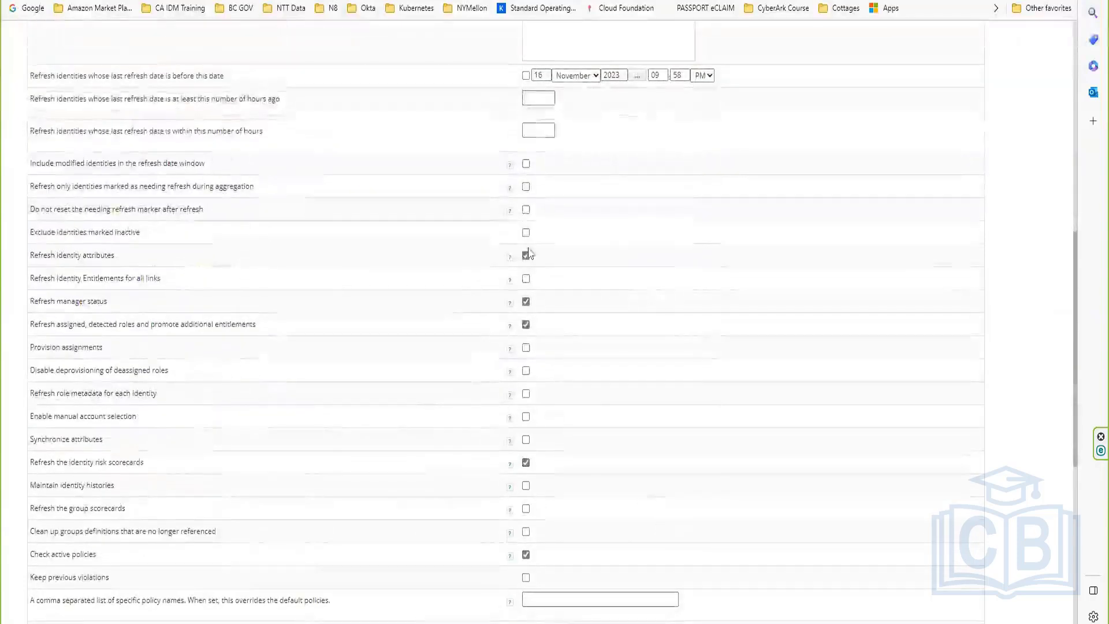
left_click(526, 301)
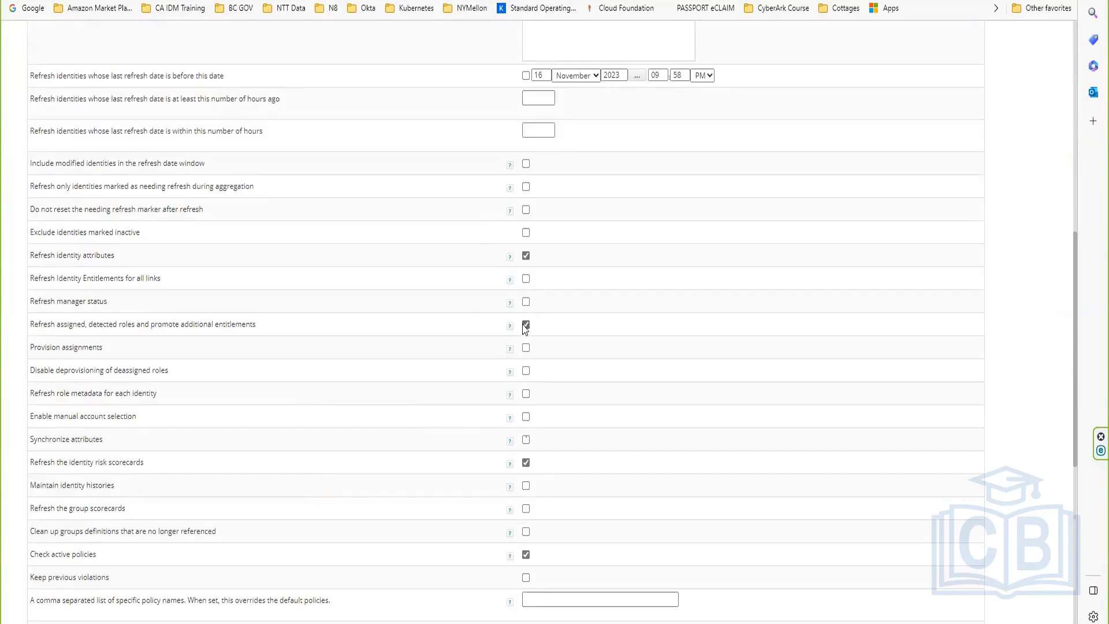
left_click(526, 324)
left_click(526, 463)
left_click(526, 554)
scroll(237, 474, "down", 5)
scroll(414, 448, "up", 10)
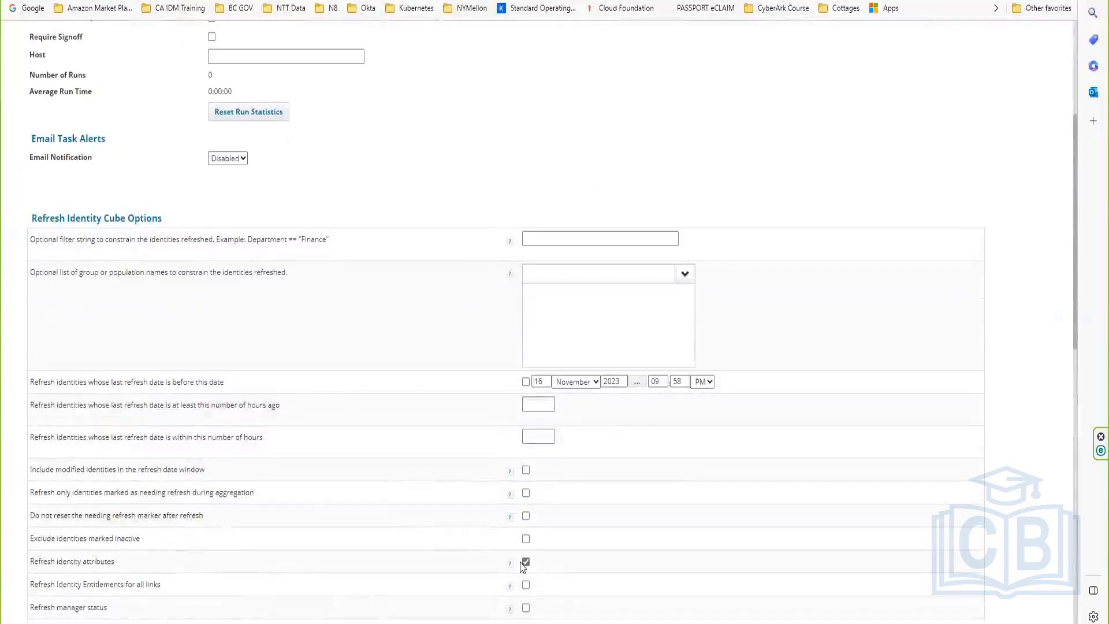
Step: Save and execute the task in the background, dismissing the run notice
triple_click(62, 557)
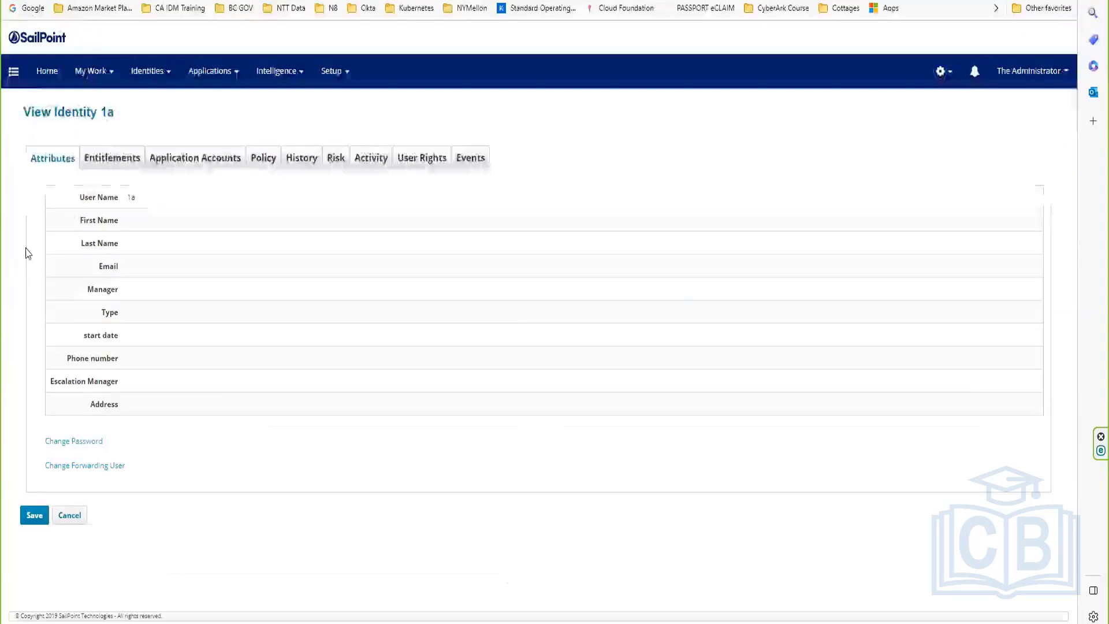
left_click_drag(76, 191, 121, 396)
left_click(128, 424)
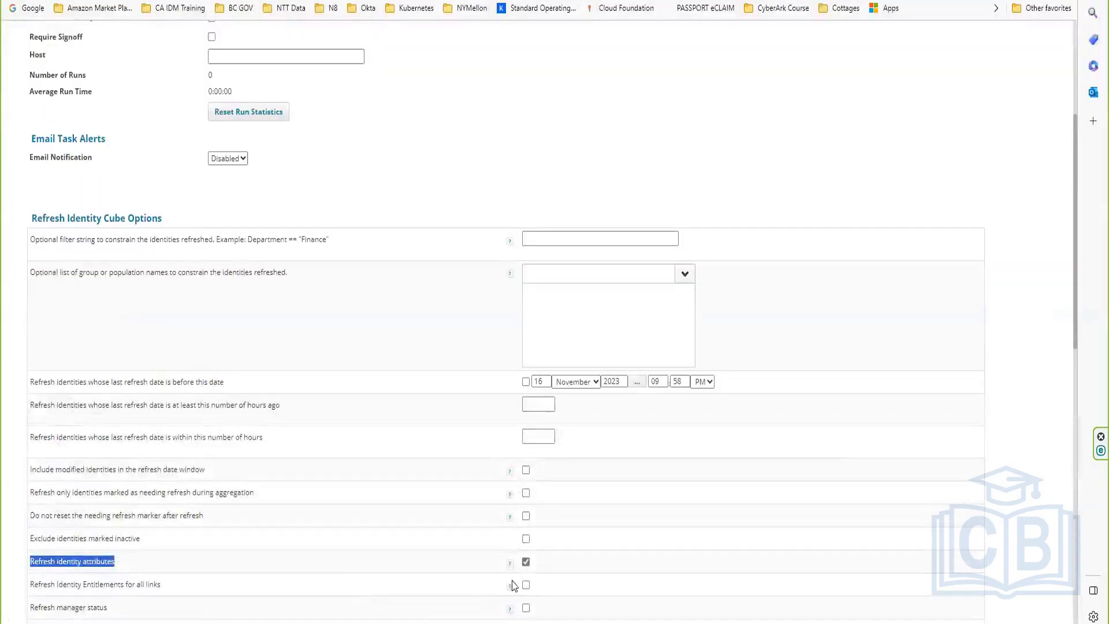
scroll(553, 582, "down", 15)
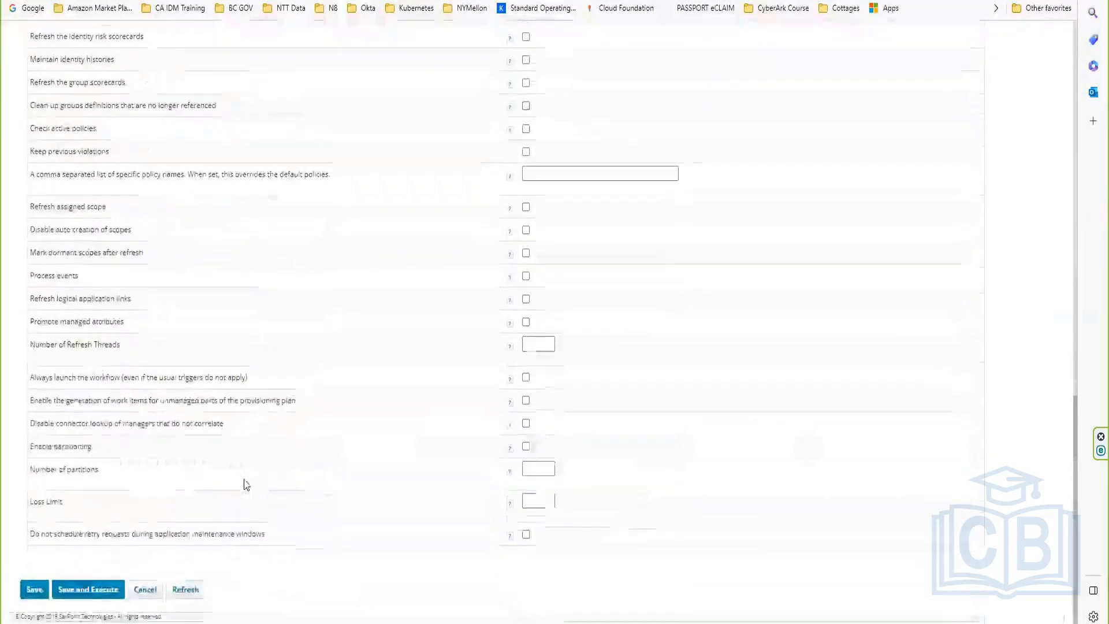
left_click(84, 589)
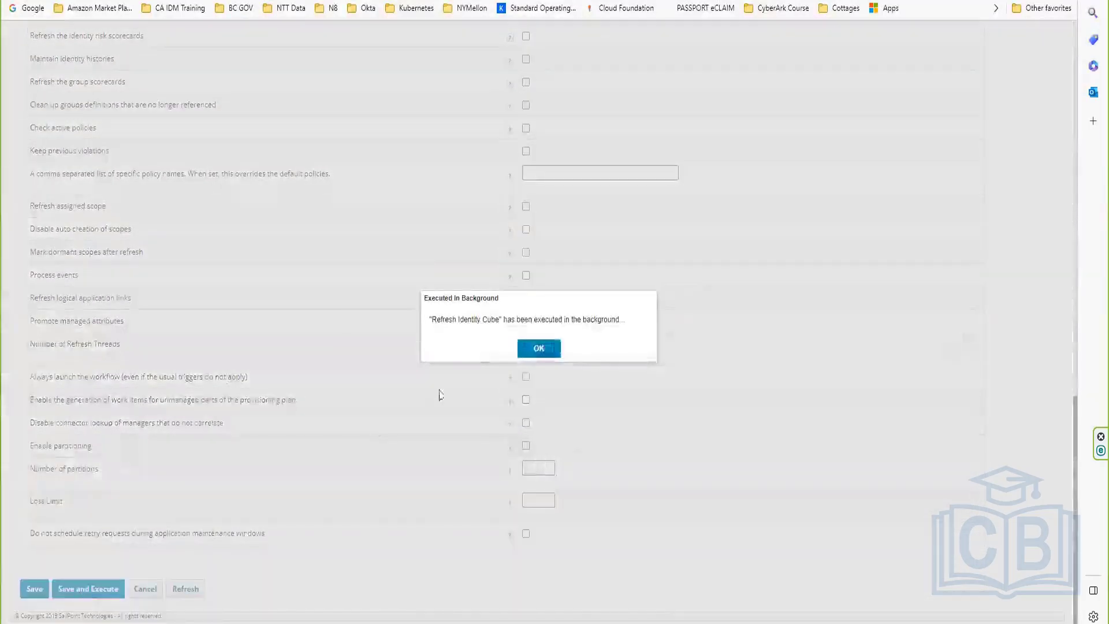
left_click(529, 349)
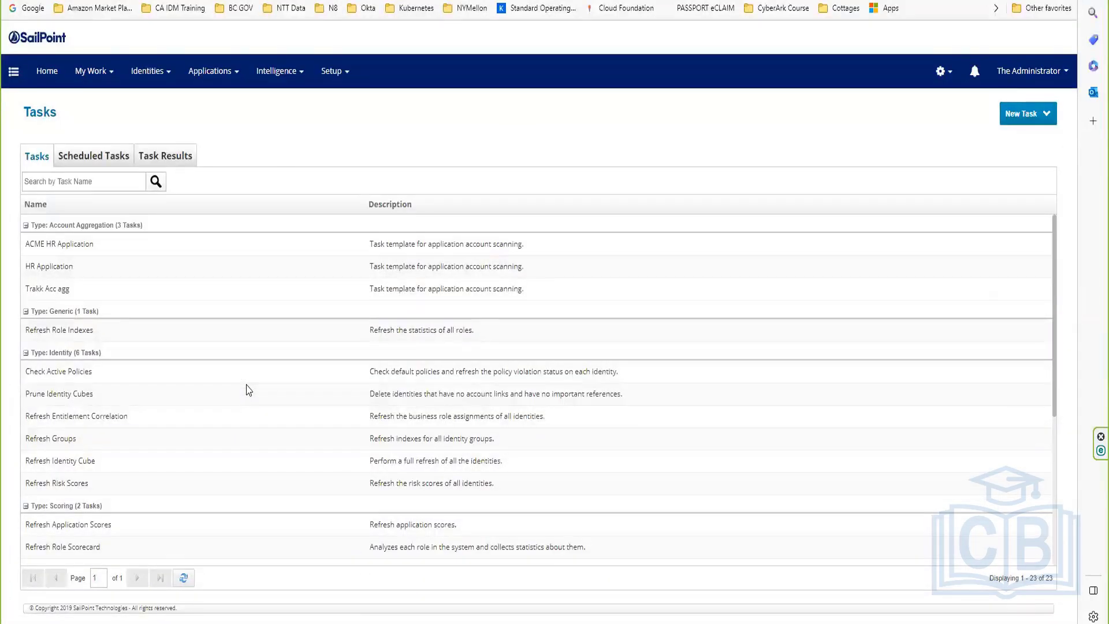
Step: Open the Refresh Identity Cube result and check identity 1a's names, escalation manager and Address Americas
left_click(183, 153)
left_click(104, 381)
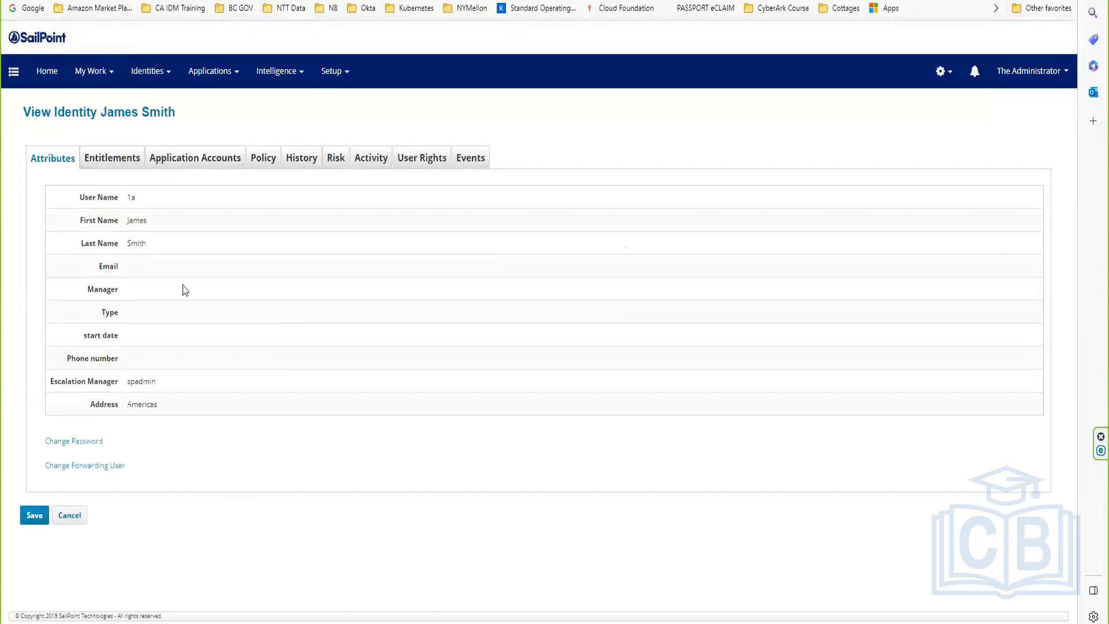
left_click_drag(124, 224, 166, 242)
left_click_drag(123, 383, 174, 383)
left_click_drag(118, 404, 163, 401)
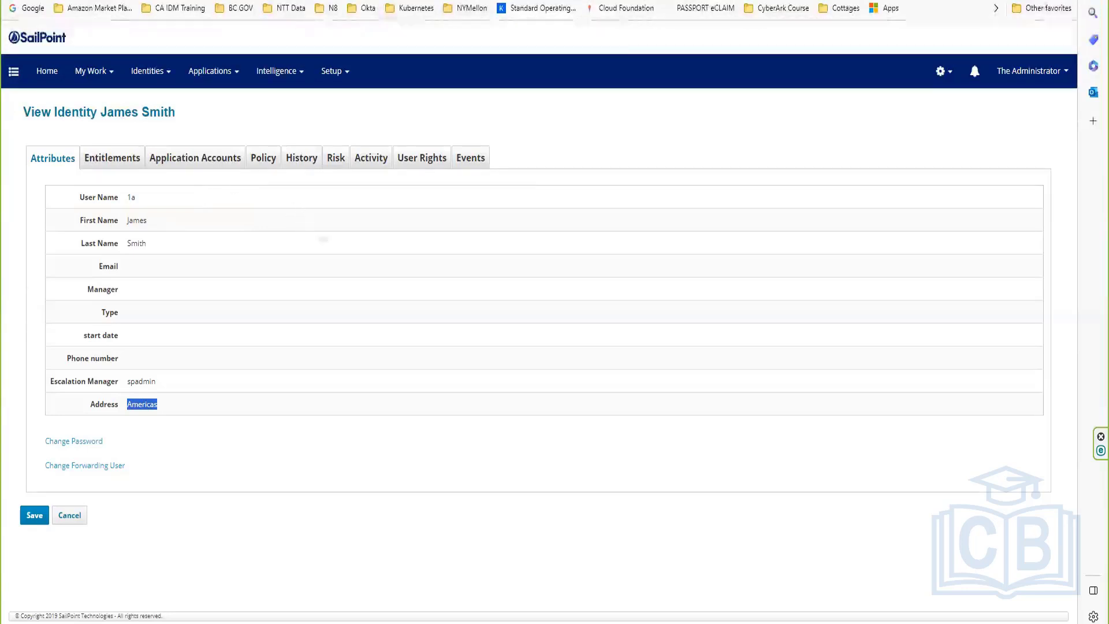
left_click_drag(139, 215, 168, 322)
left_click(164, 284)
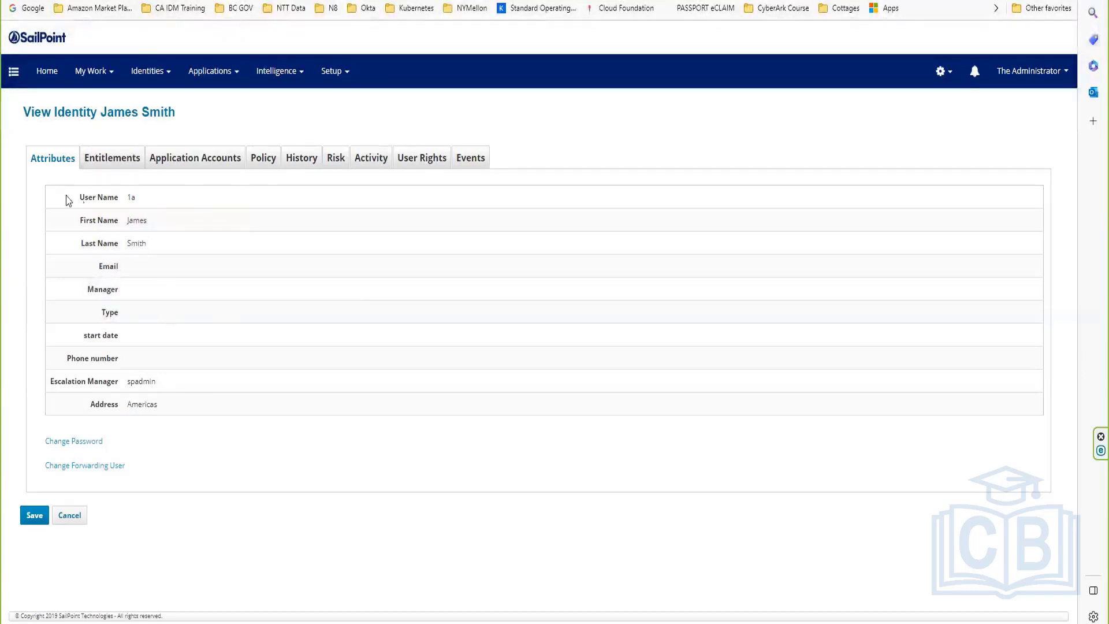
mouse_move(66, 197)
left_mouse_down()
mouse_move(145, 395)
mouse_move(74, 195)
left_mouse_up()
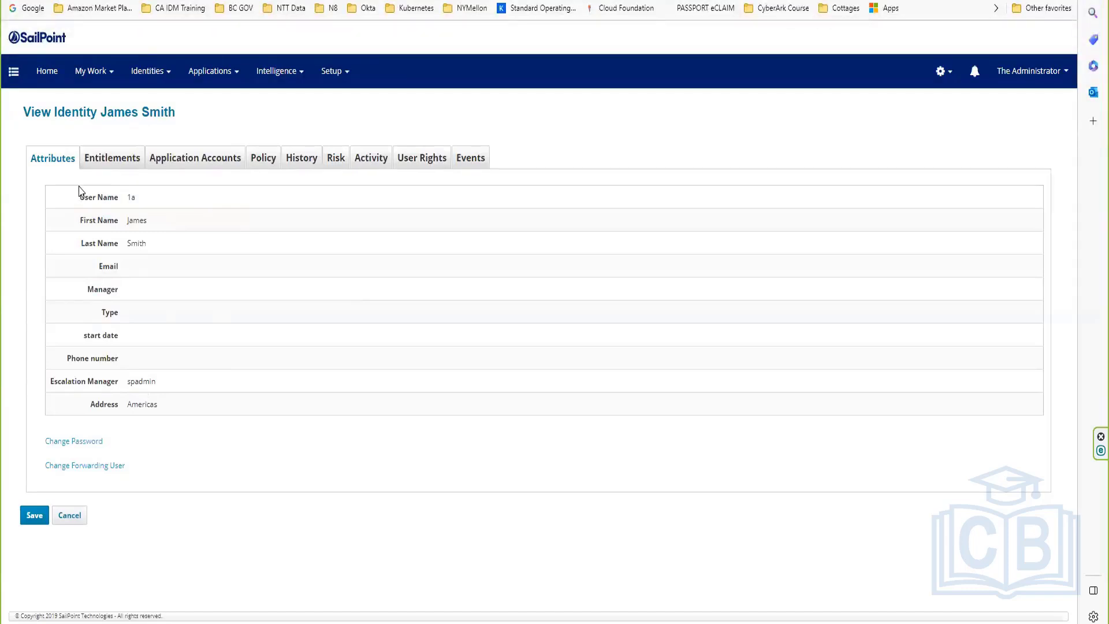
Step: Compare the identity's Application Accounts and Attributes tabs, checking the first name and Address Americas
left_click(159, 164)
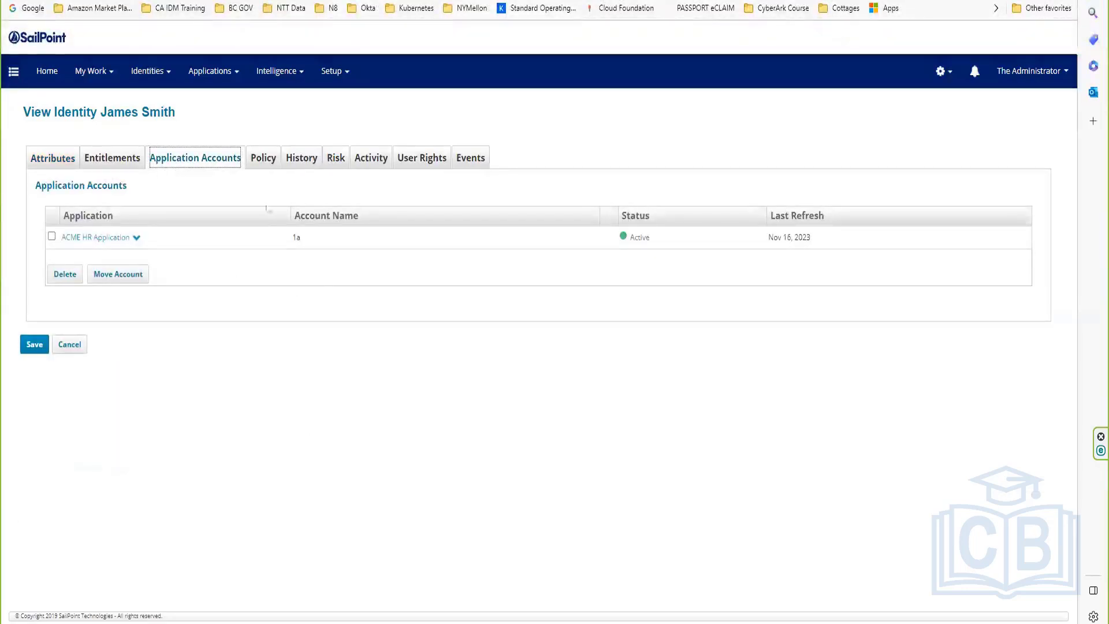
left_click(52, 162)
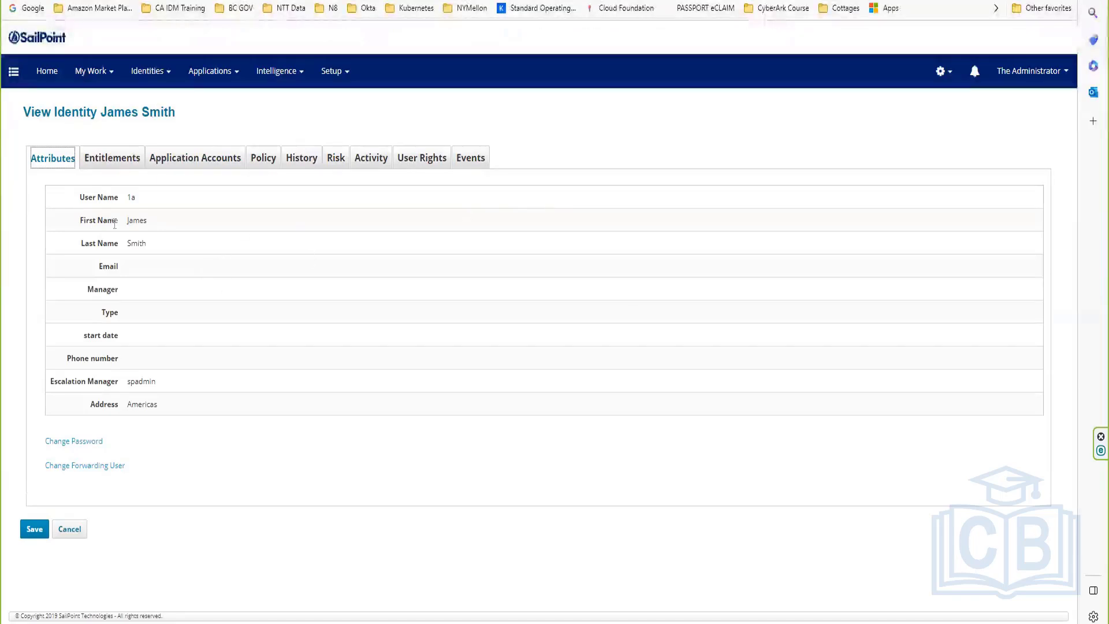
double_click(137, 220)
left_click(139, 240)
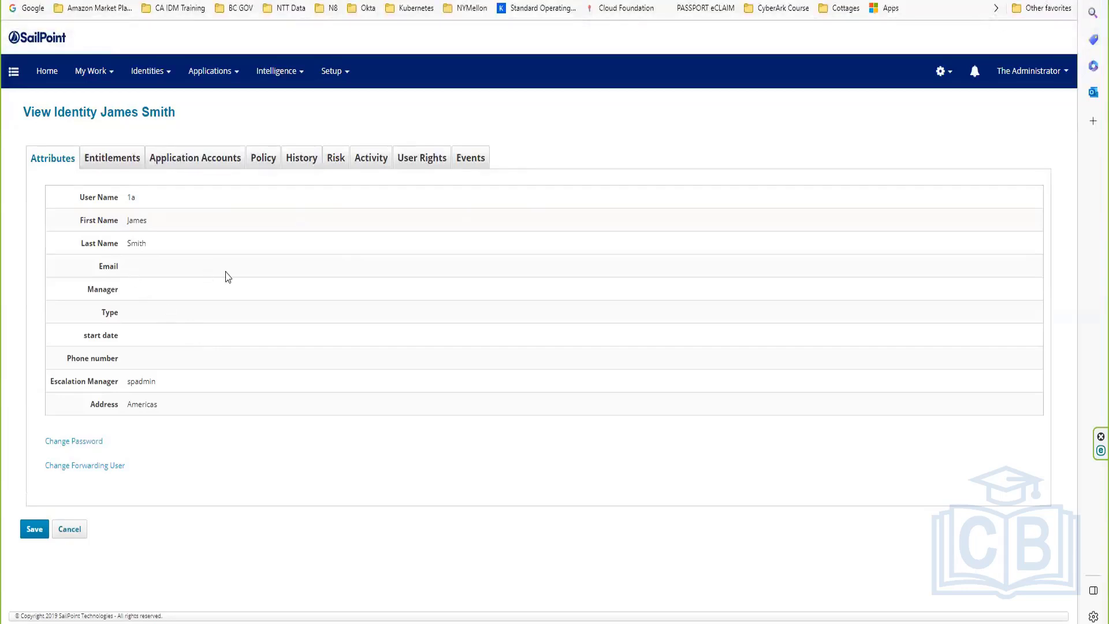
double_click(130, 405)
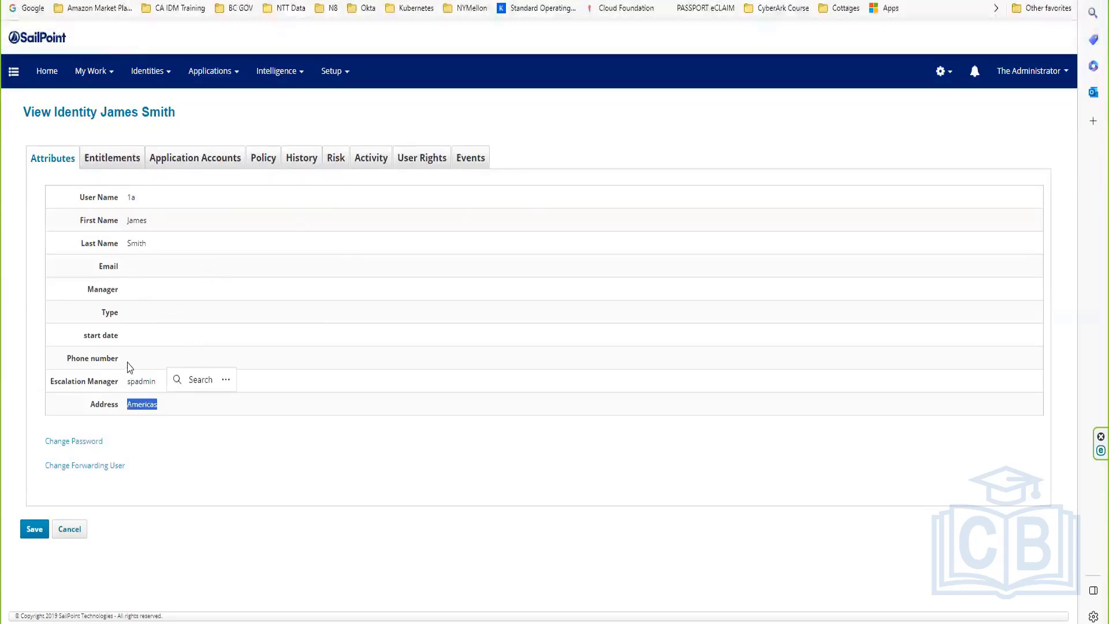
left_click(196, 162)
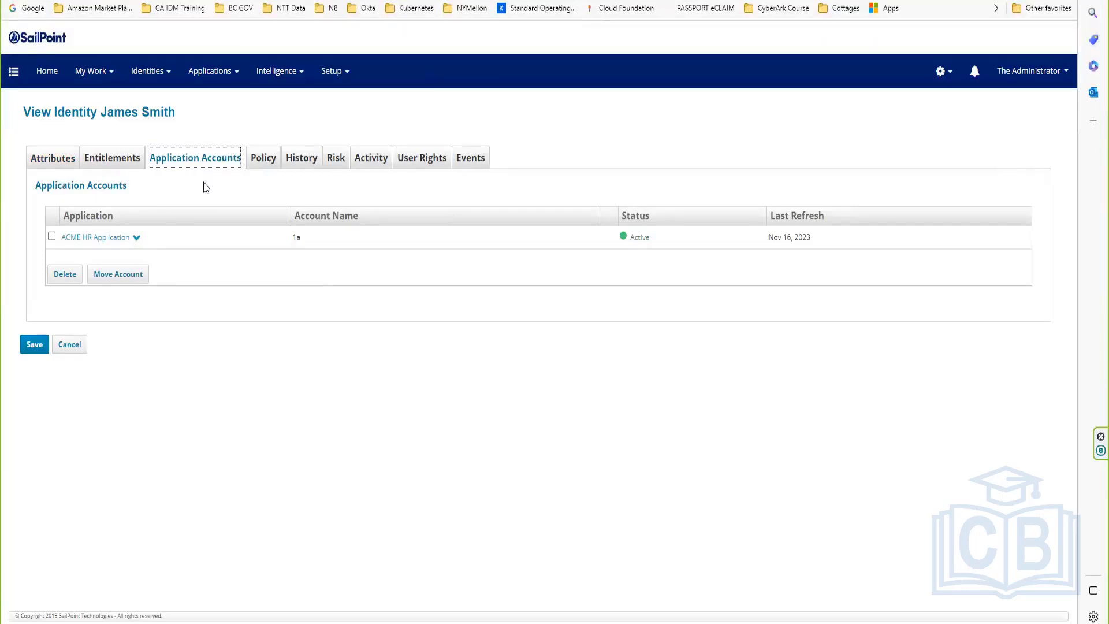
left_click(52, 156)
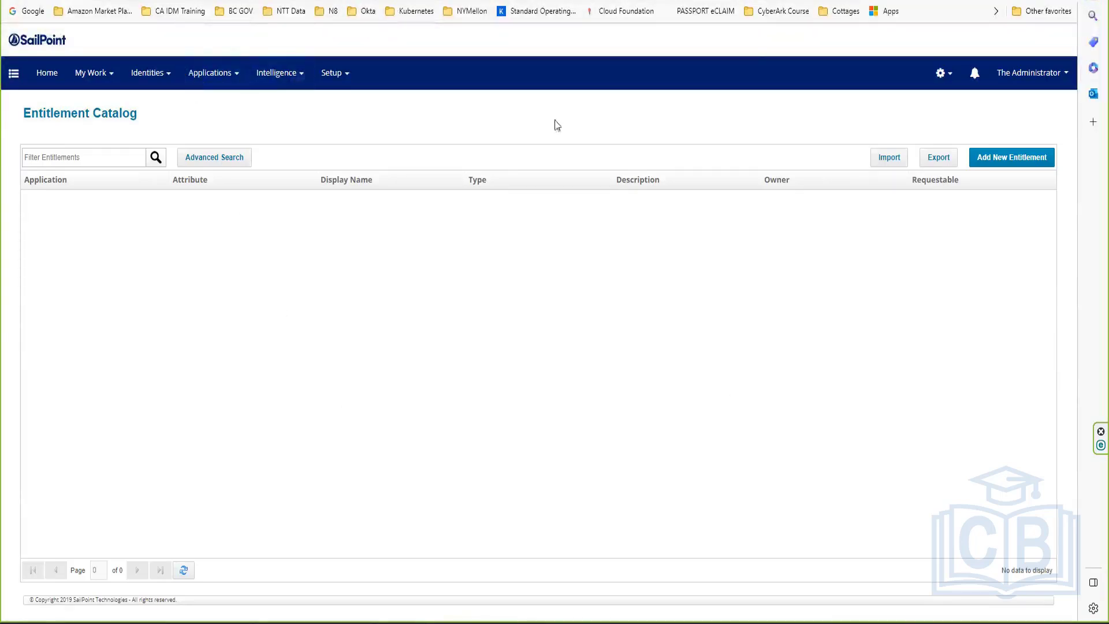
Step: Go to Applications > Entitlement Catalog and start adding a new entitlement
left_click(944, 80)
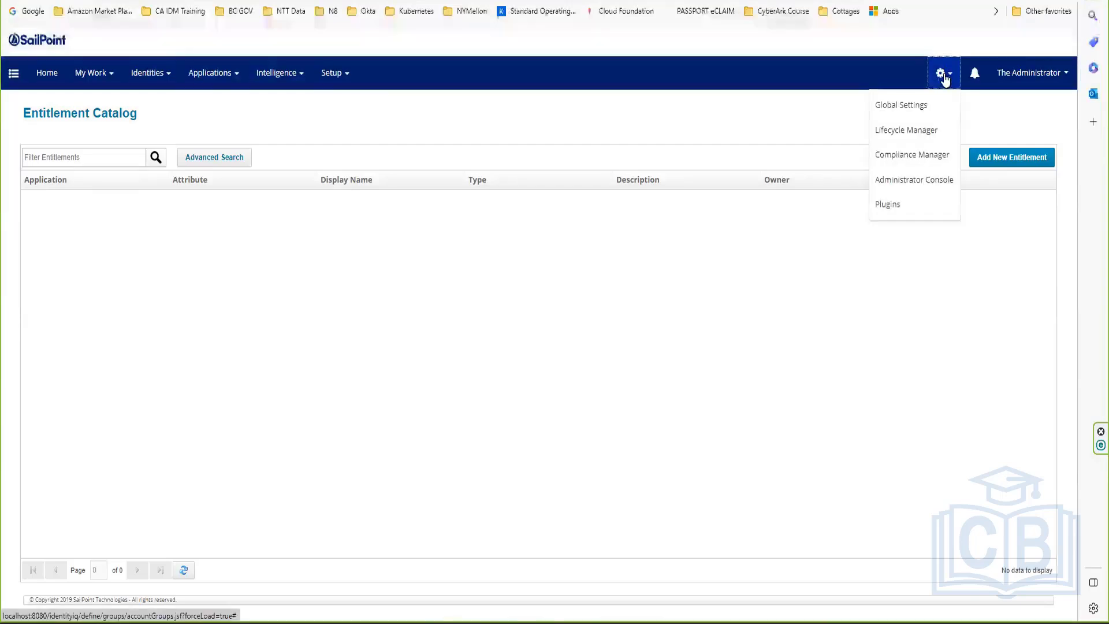
left_click(158, 74)
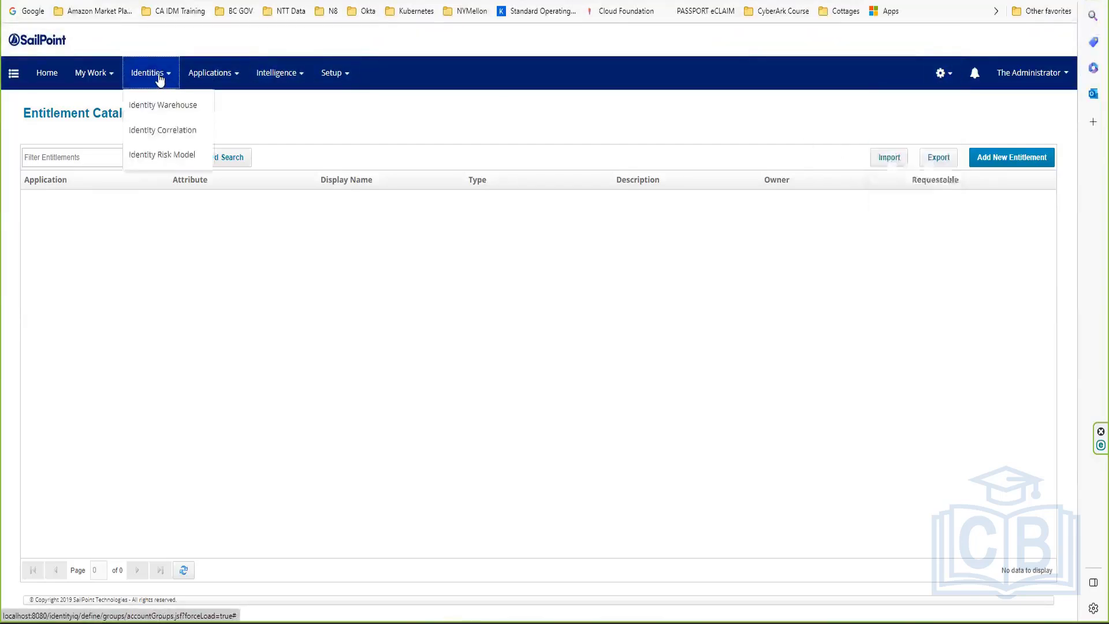
left_click(230, 74)
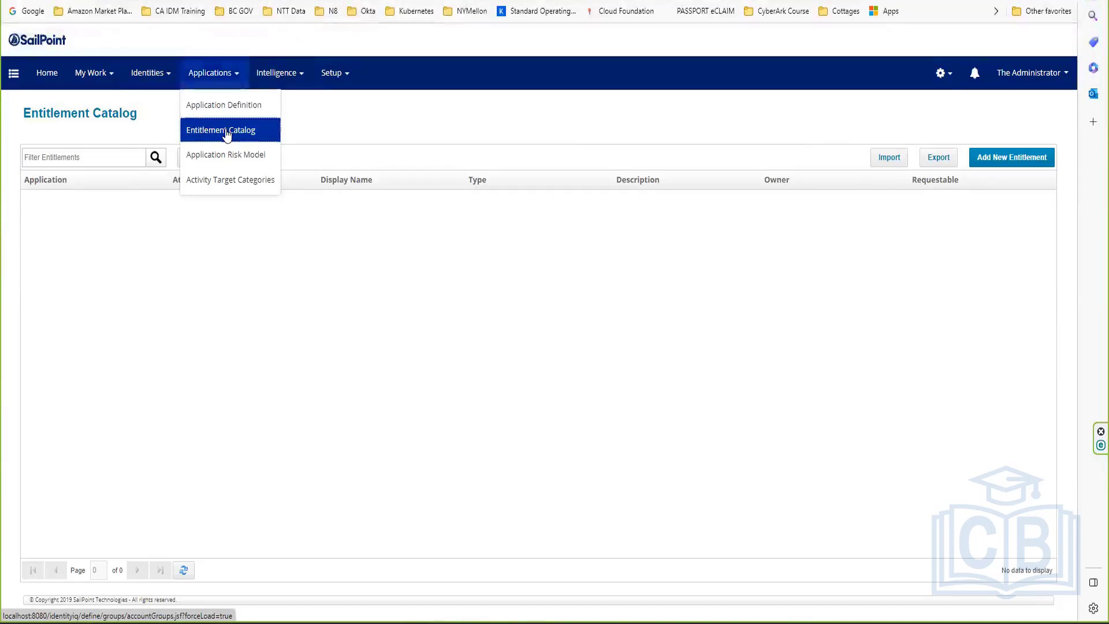
left_click(226, 134)
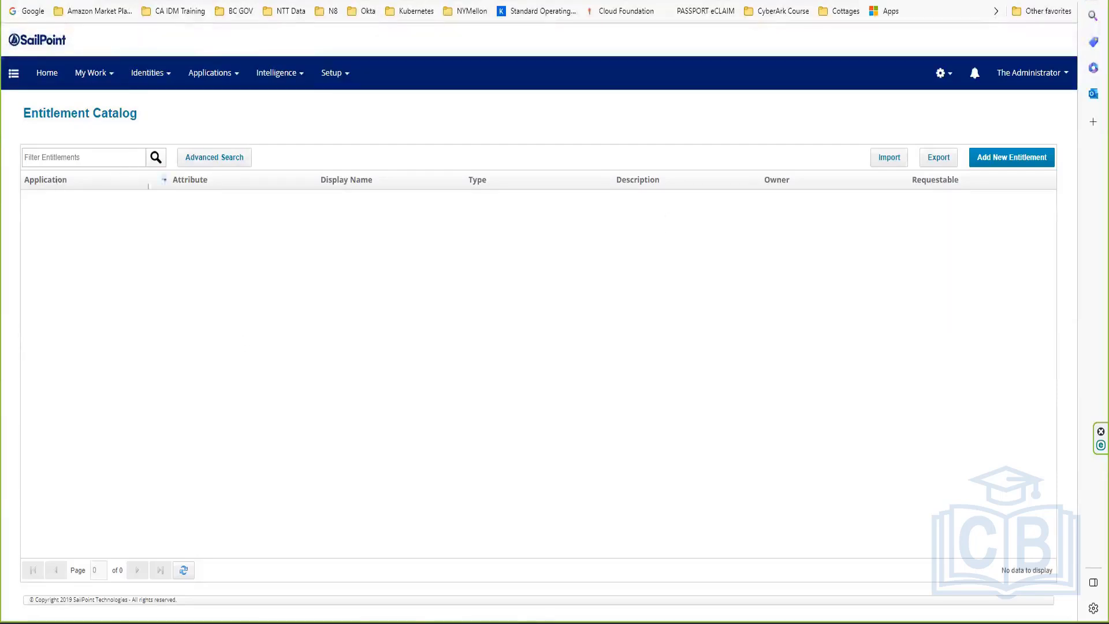
left_click(1001, 160)
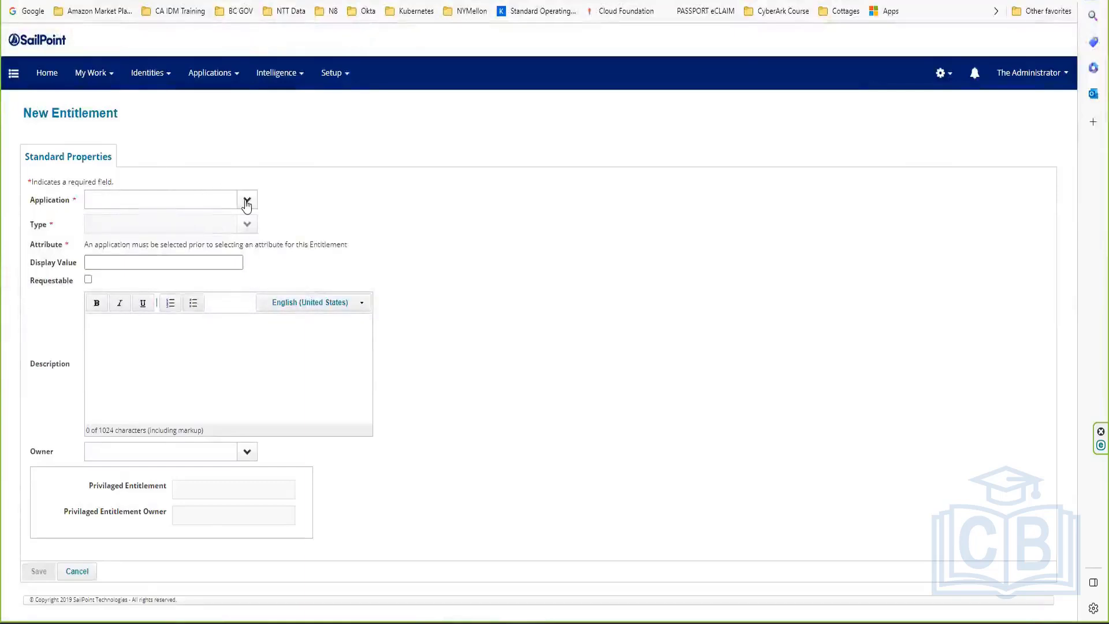
Step: Choose ACME HR Application for the new entitlement, reload the page, and go to Global Settings
left_click(247, 200)
left_click(172, 218)
right_click(349, 1)
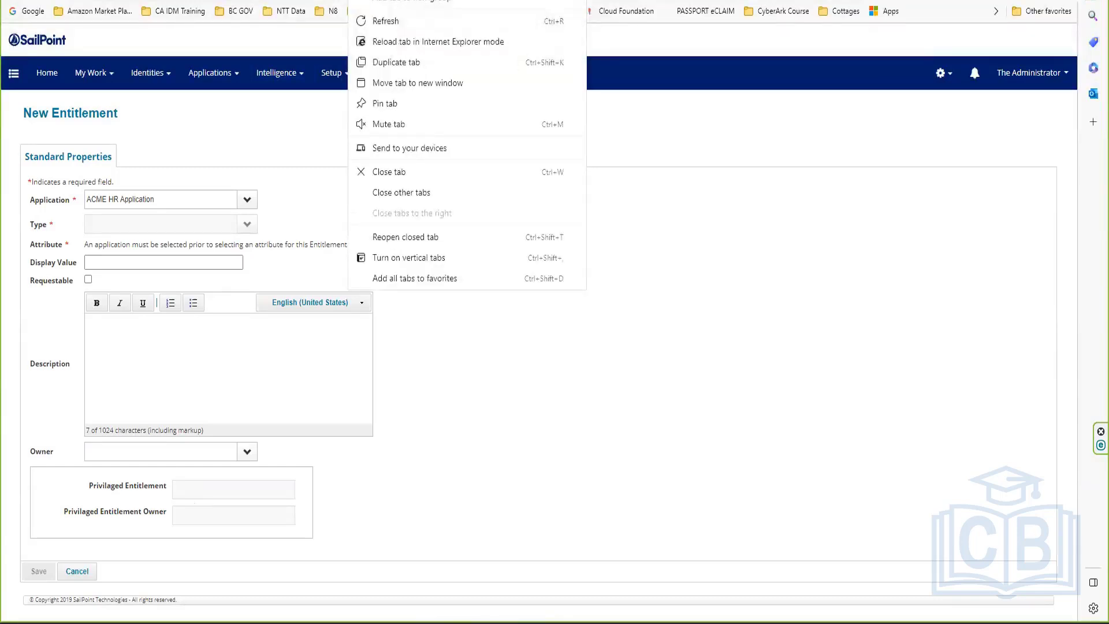
left_click(439, 21)
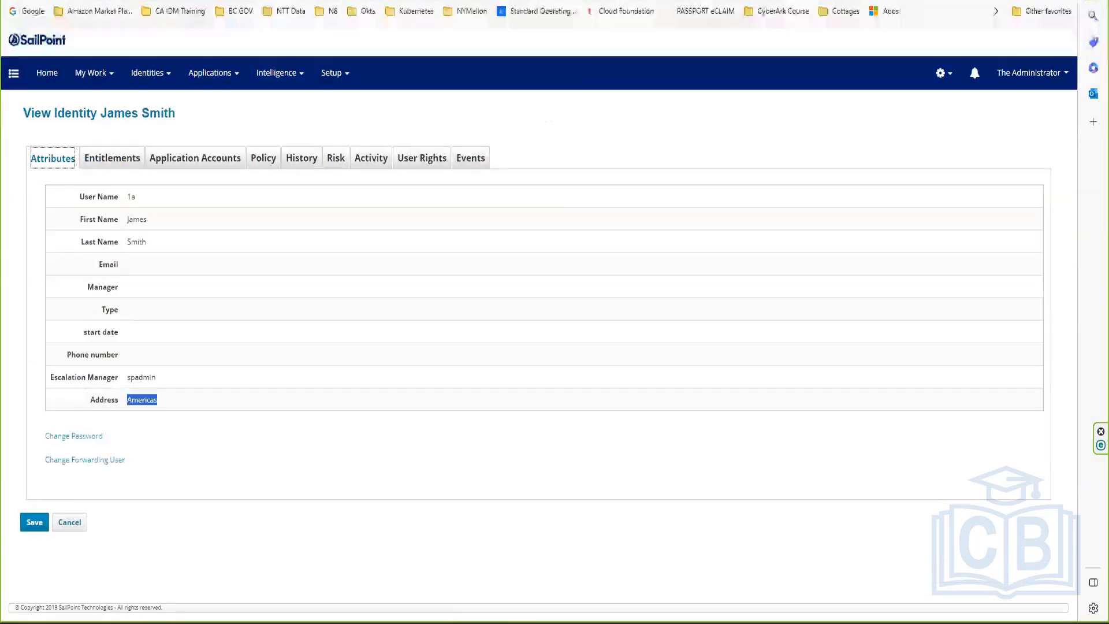
left_click(939, 74)
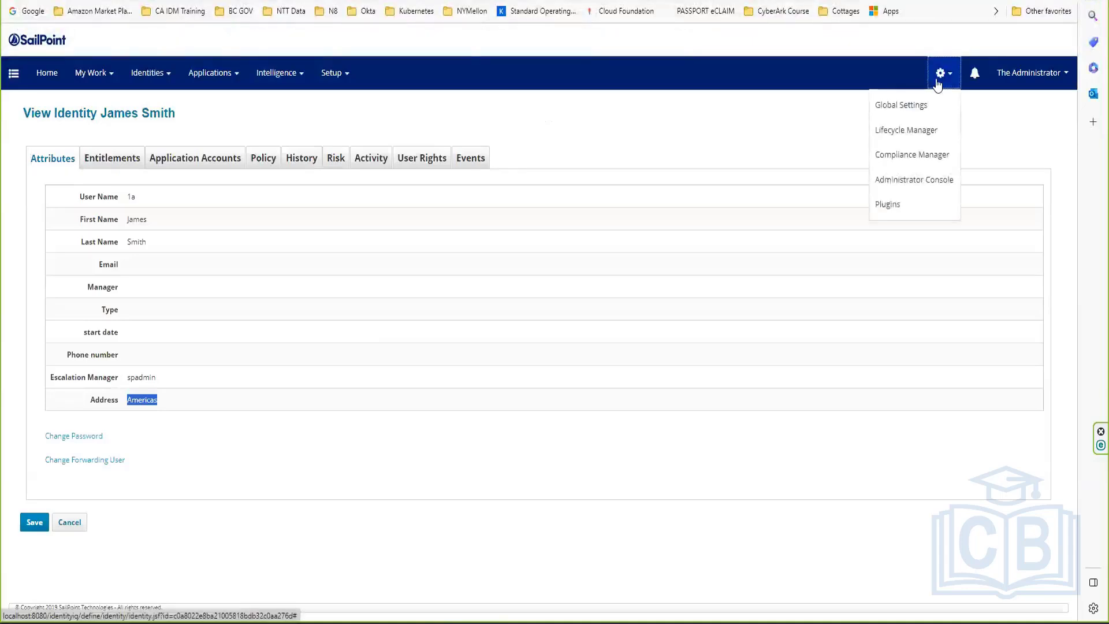
left_click(903, 105)
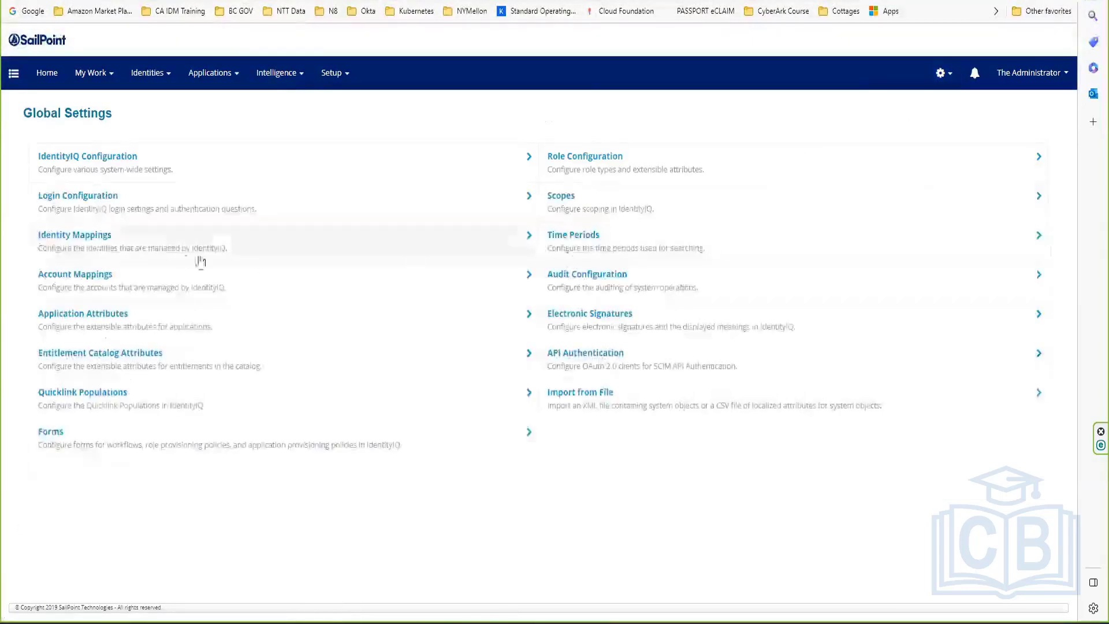
Step: Make the Privilaged Entitlement catalog attribute editable and save it
left_click(100, 362)
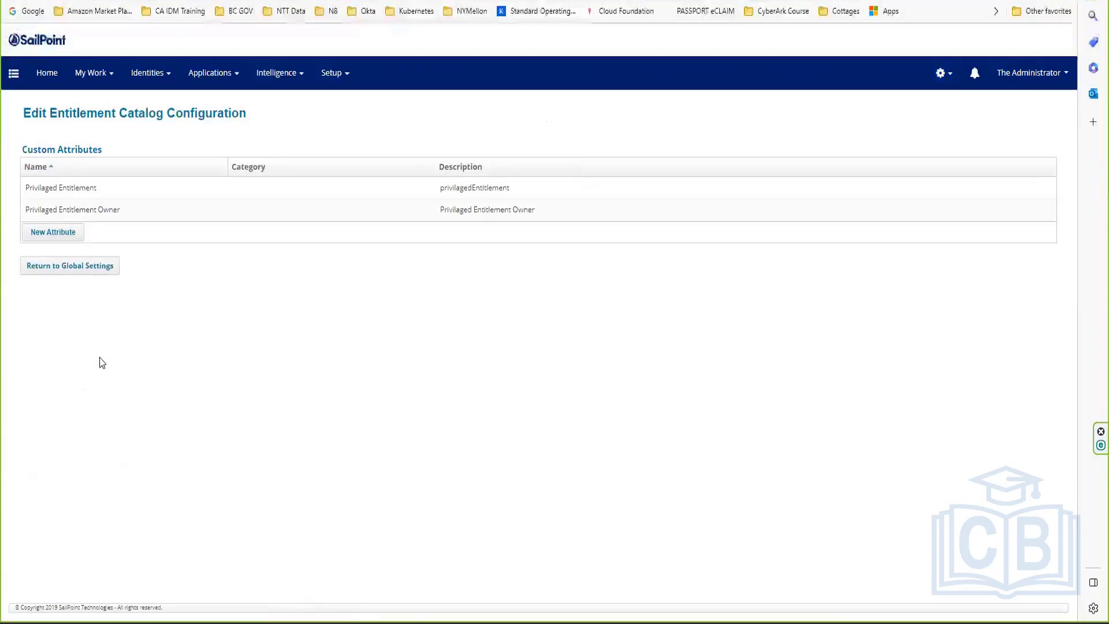
left_click(91, 189)
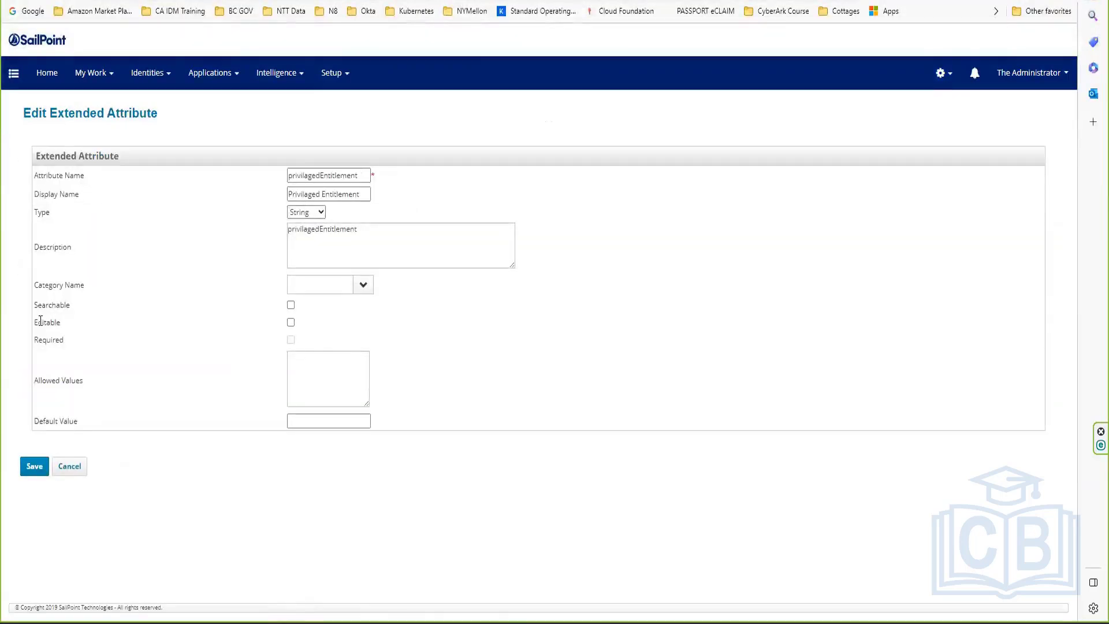
double_click(40, 320)
left_click(290, 322)
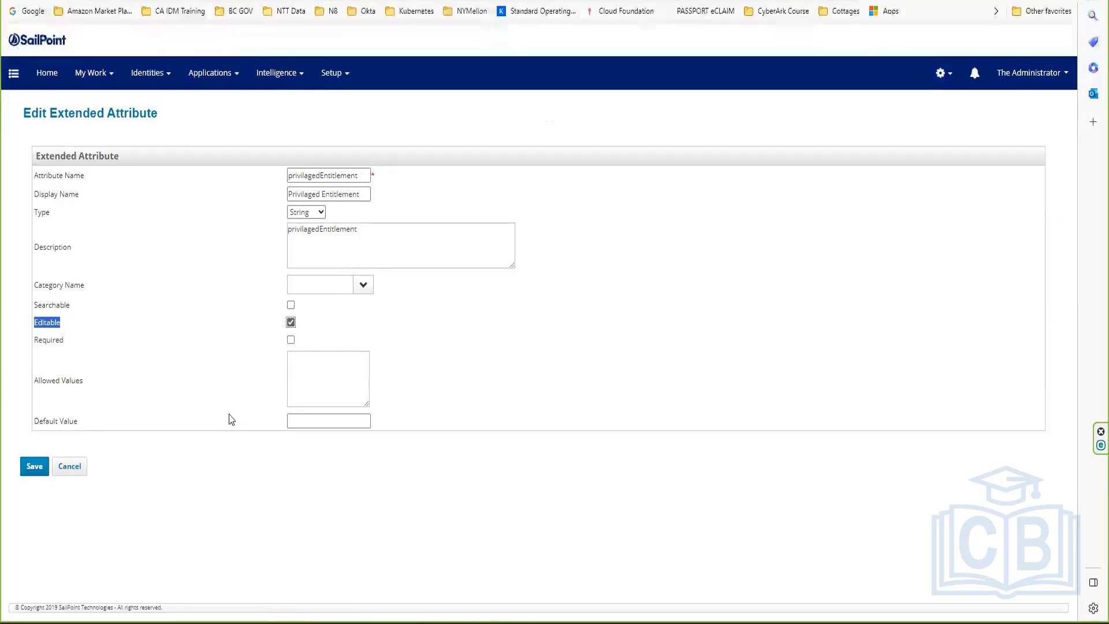
left_click(32, 461)
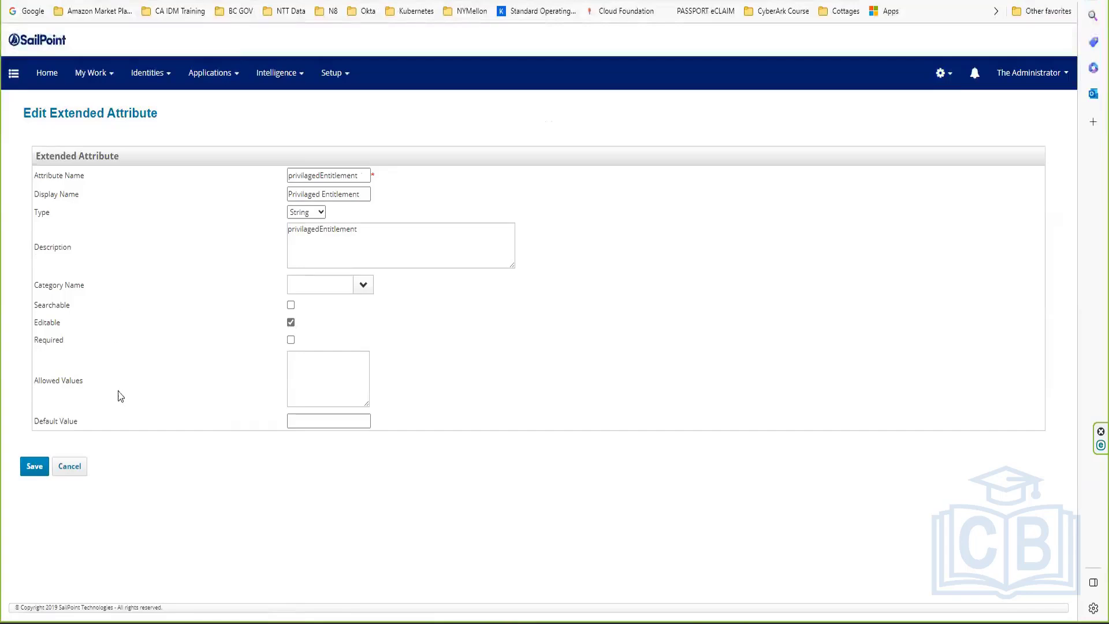
left_click(33, 466)
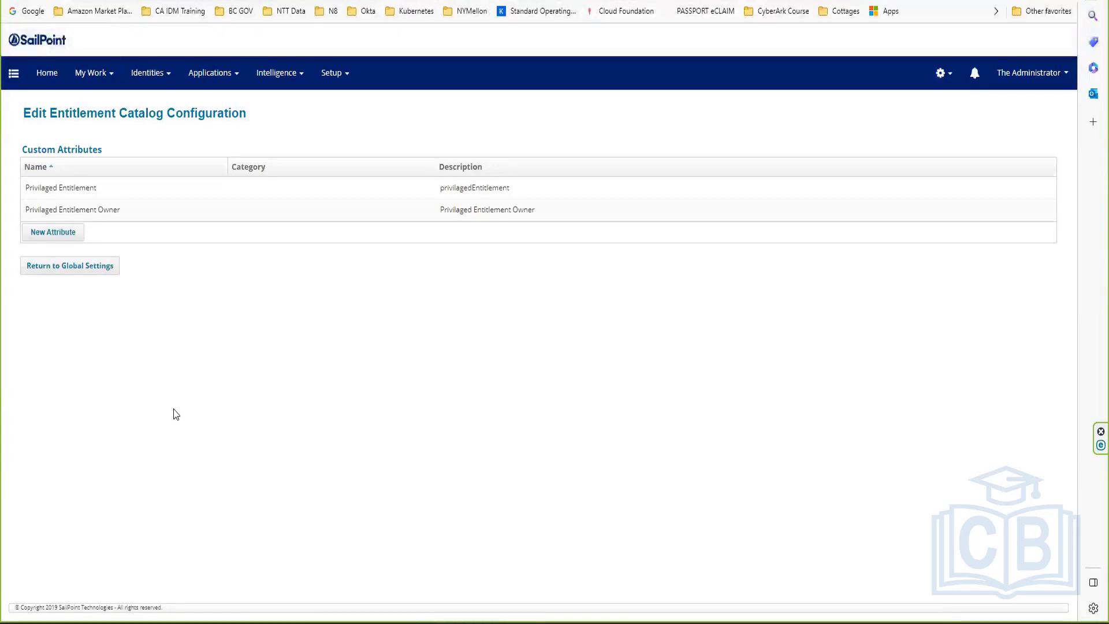
Step: Make the Privilaged Entitlement Owner catalog attribute editable and save it
left_click(96, 210)
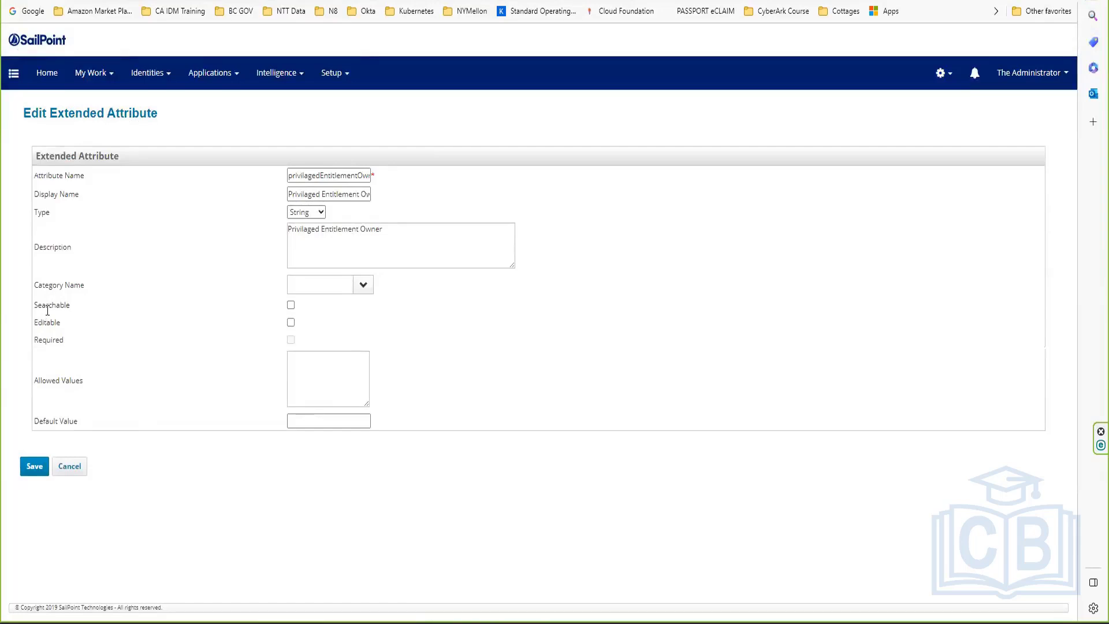
left_click_drag(46, 322, 128, 322)
left_click(290, 322)
left_click(34, 471)
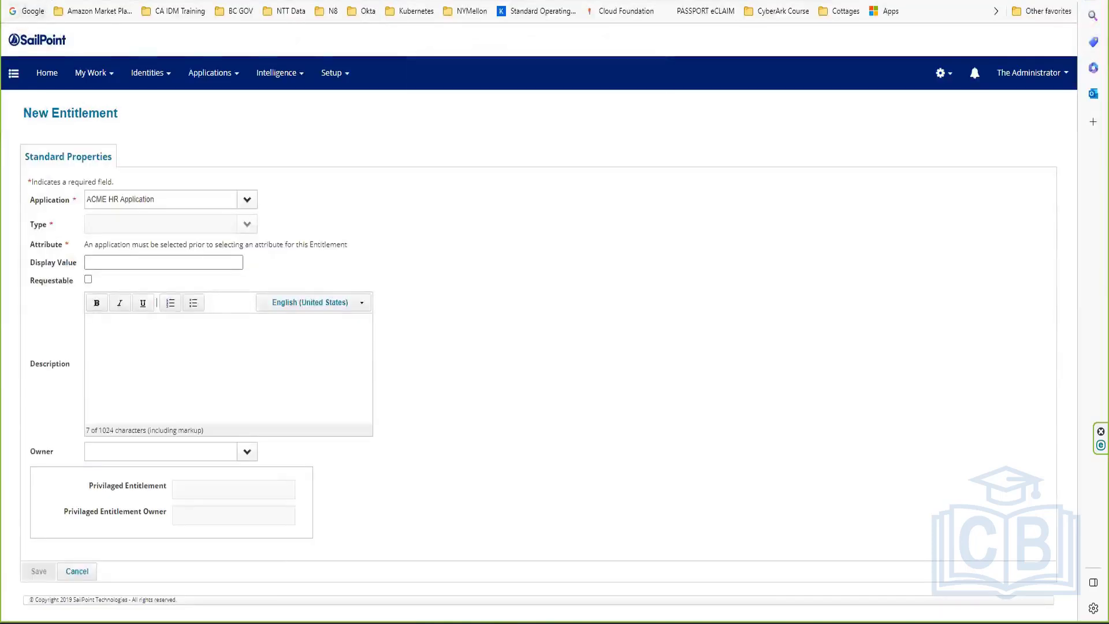
Step: Reload the New Entitlement form, confirming the resubmission
key("F5")
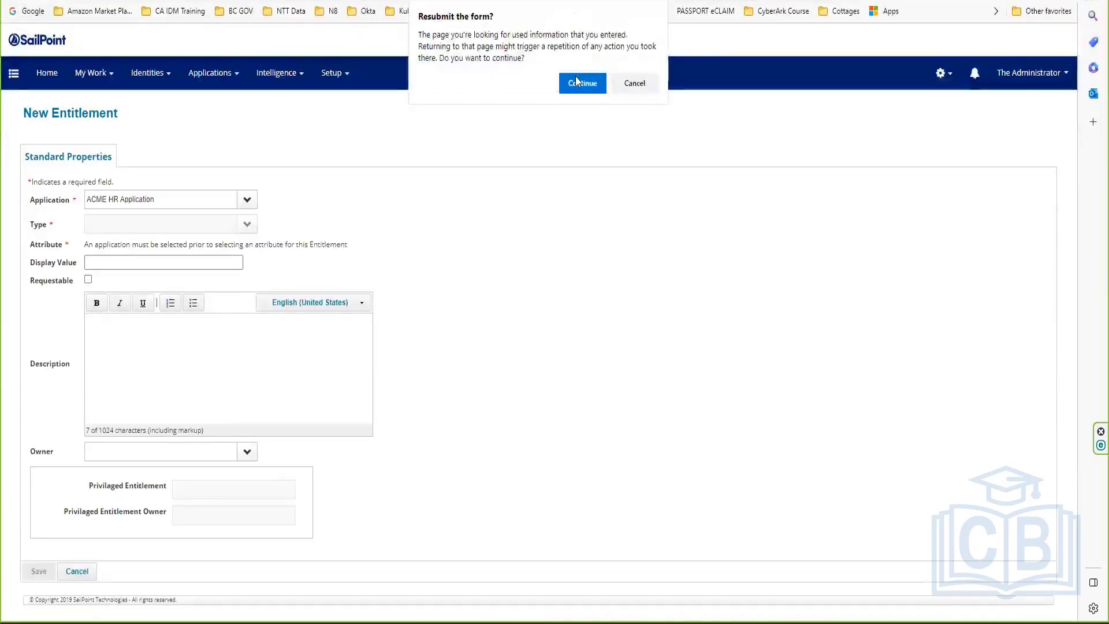
left_click(577, 81)
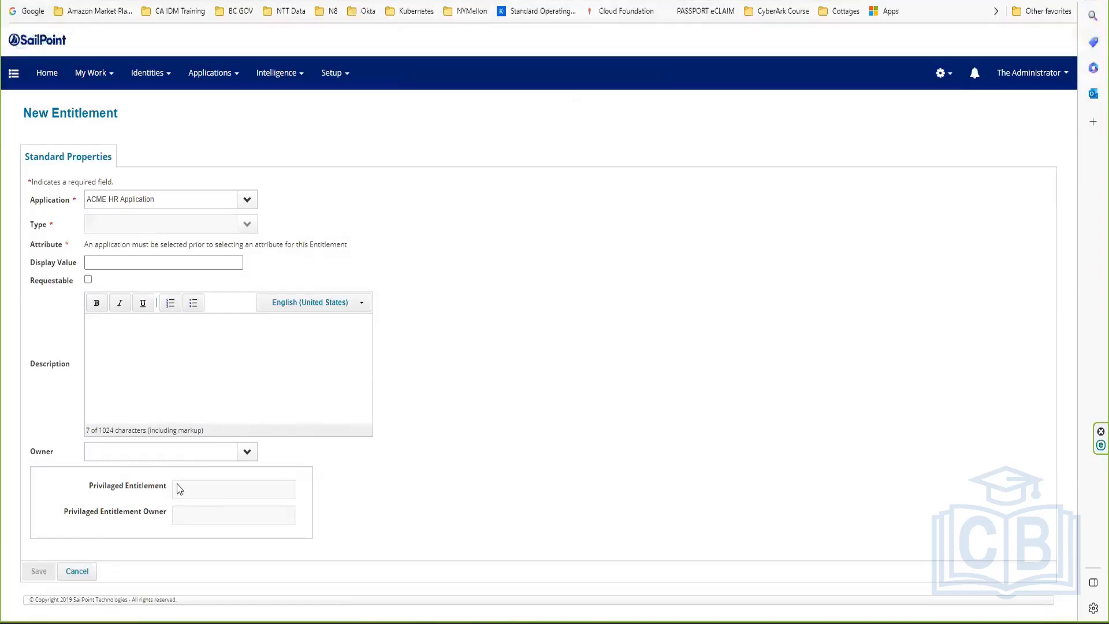
double_click(215, 504)
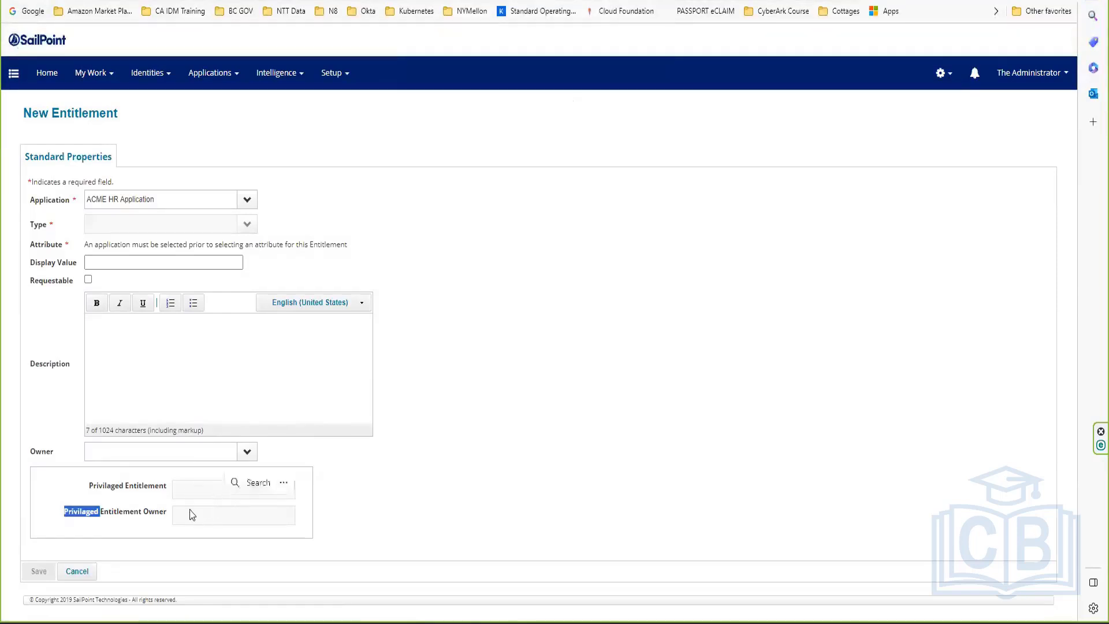
left_click(222, 511)
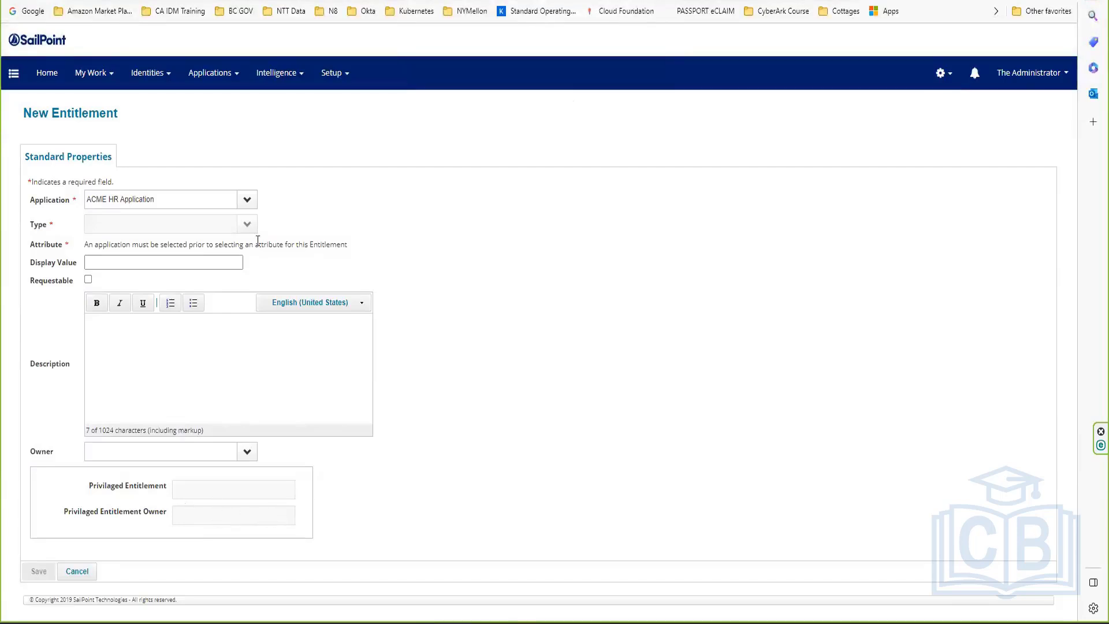
Step: Set the new entitlement's application to Trakk123 and its attribute to email
left_click(234, 207)
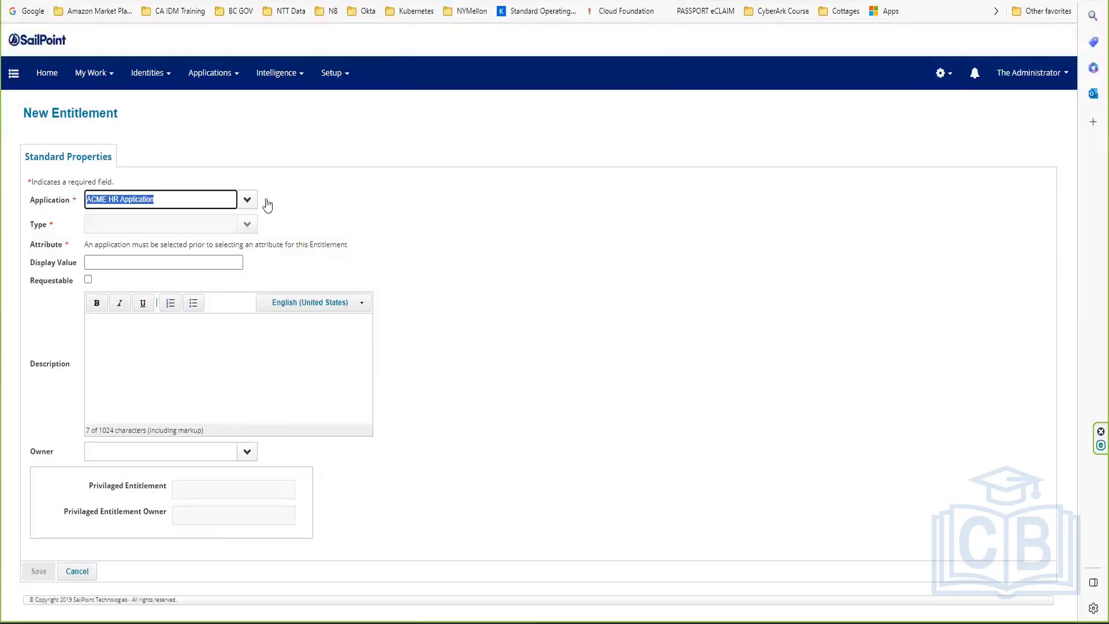
left_click(247, 199)
left_click(117, 252)
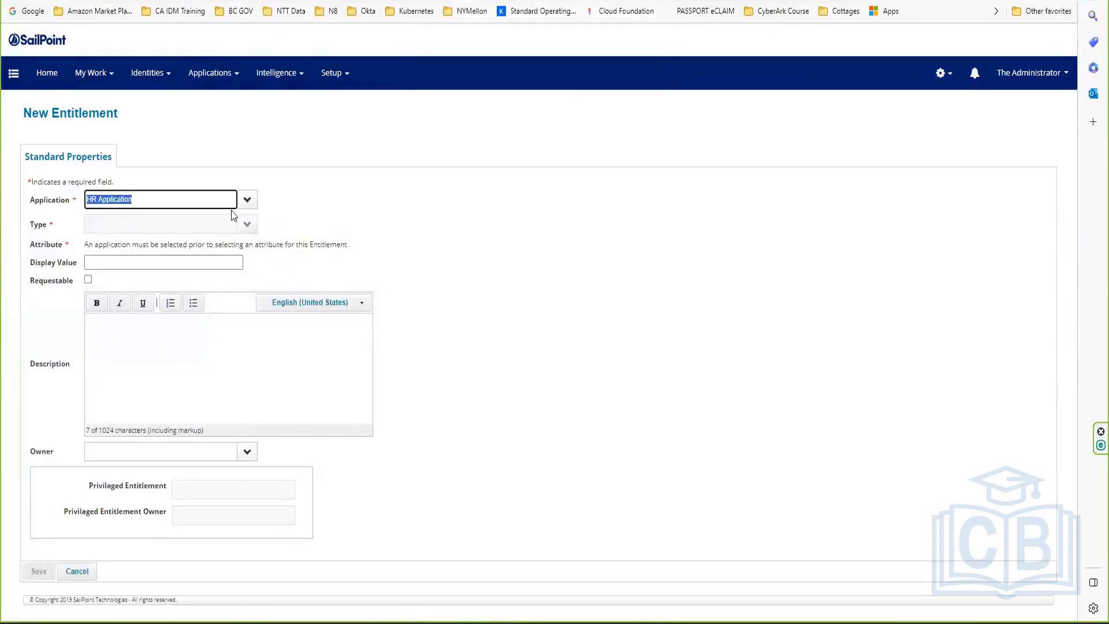
left_click(247, 200)
left_click(106, 265)
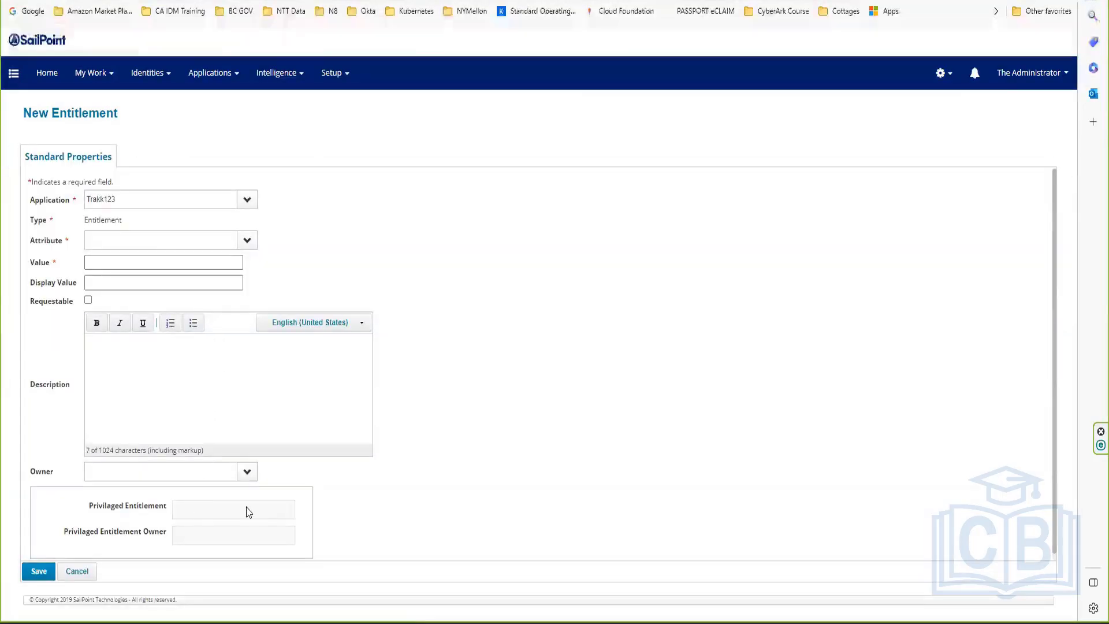
left_click(248, 240)
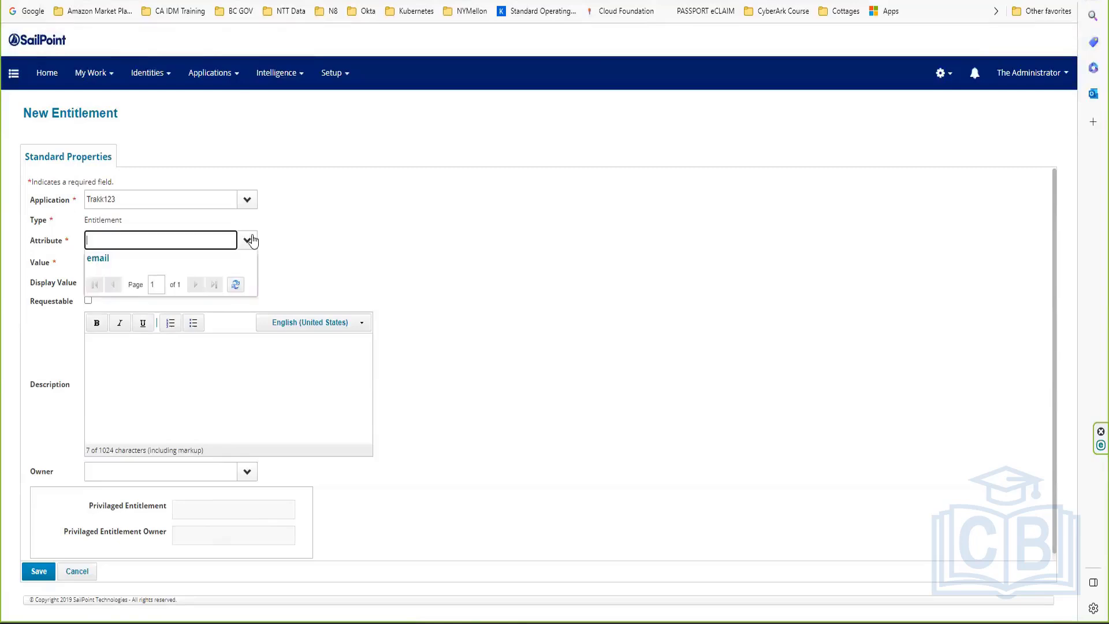
left_click(173, 263)
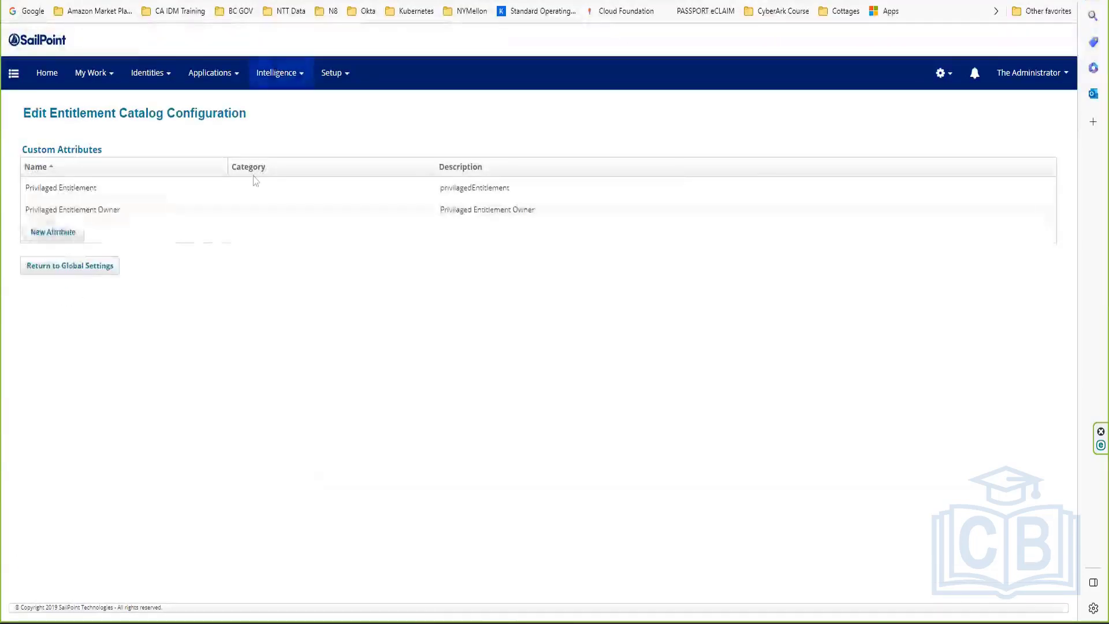
Step: Change the Privilaged Entitlement Owner attribute's type to Identity and save it
left_click(181, 218)
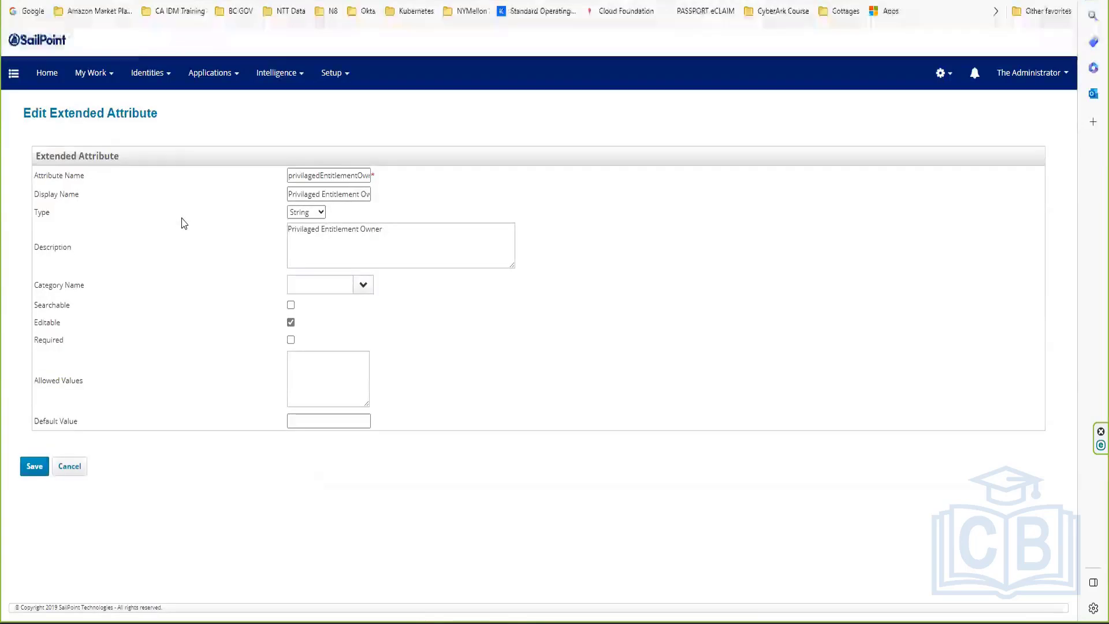
double_click(34, 325)
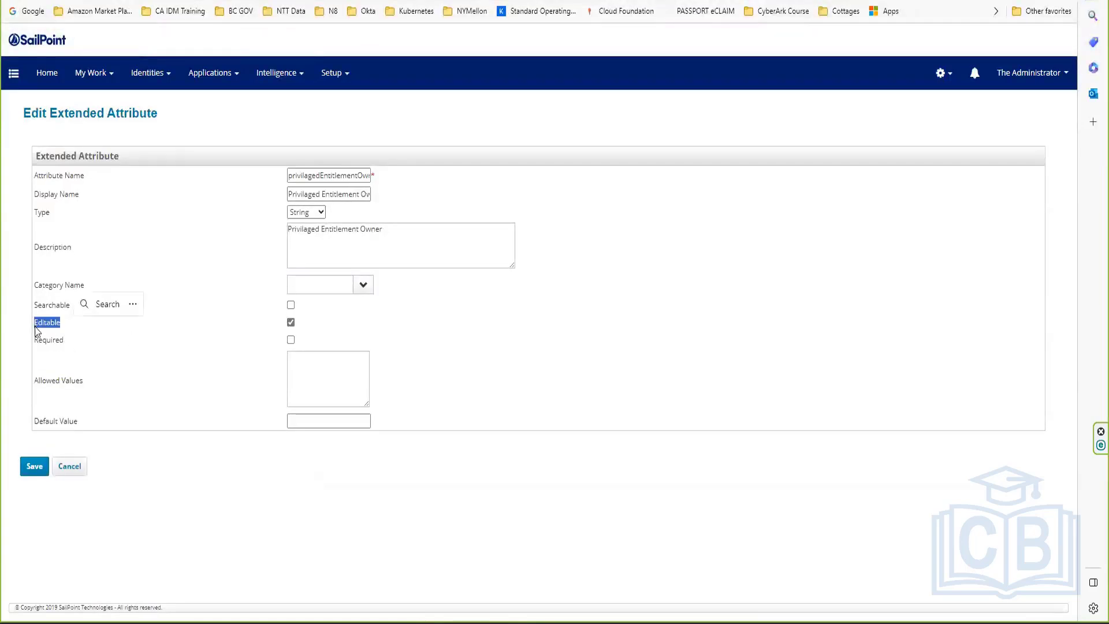
left_click(35, 330)
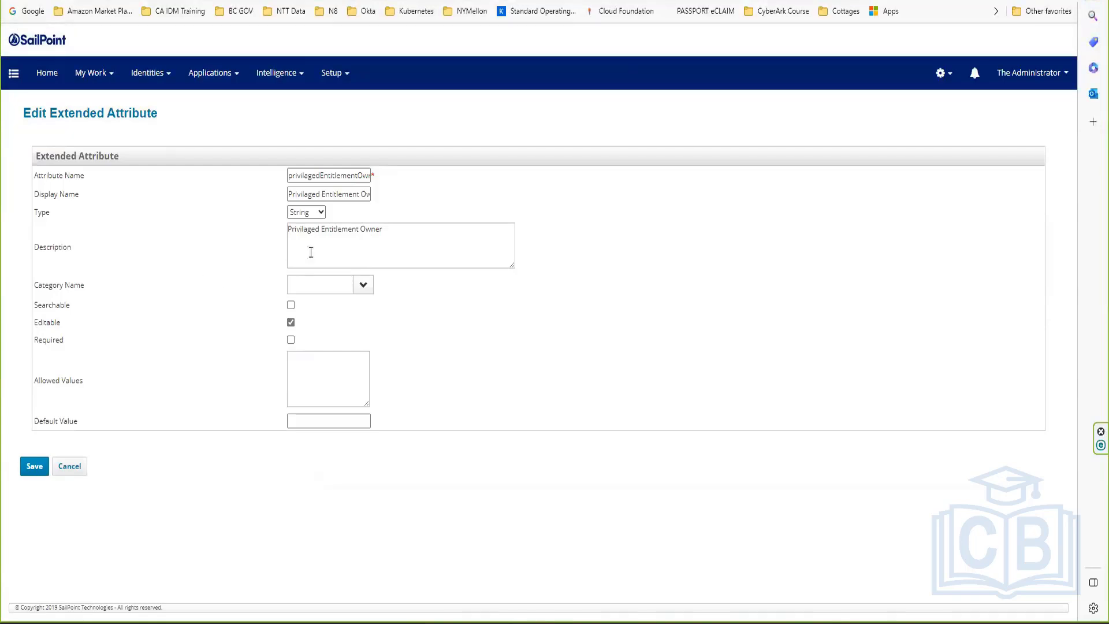
left_click(320, 212)
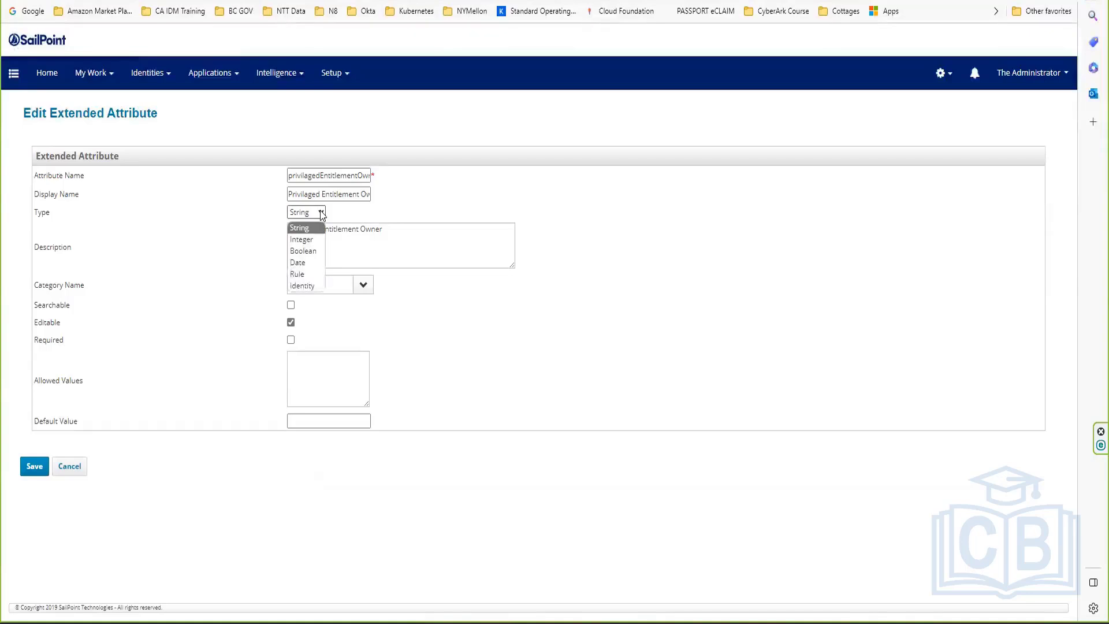
left_click(302, 285)
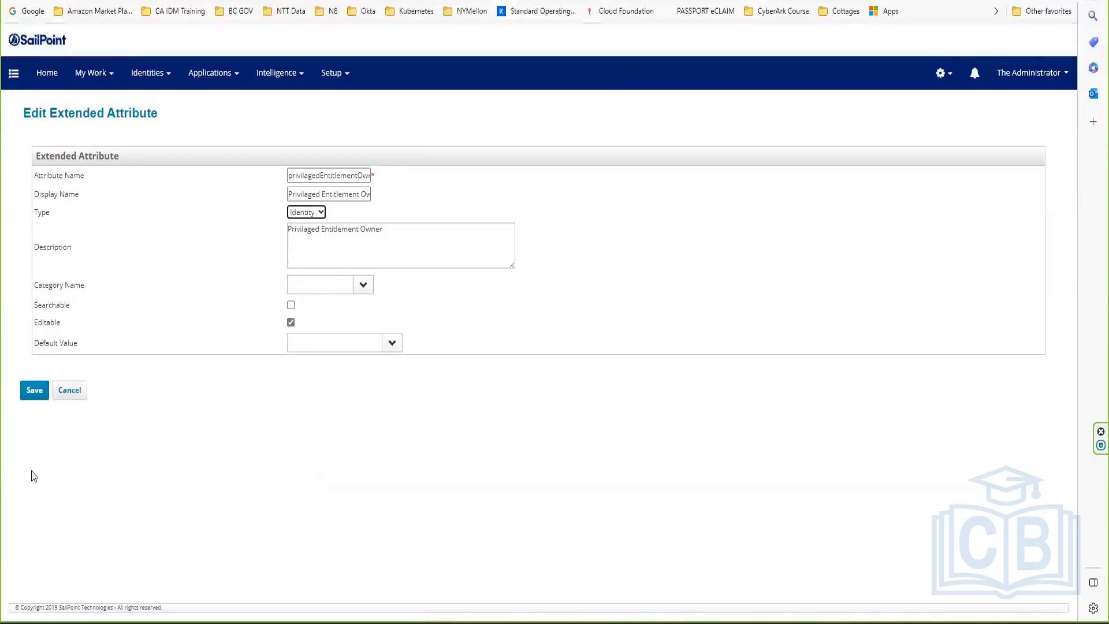
left_click(34, 390)
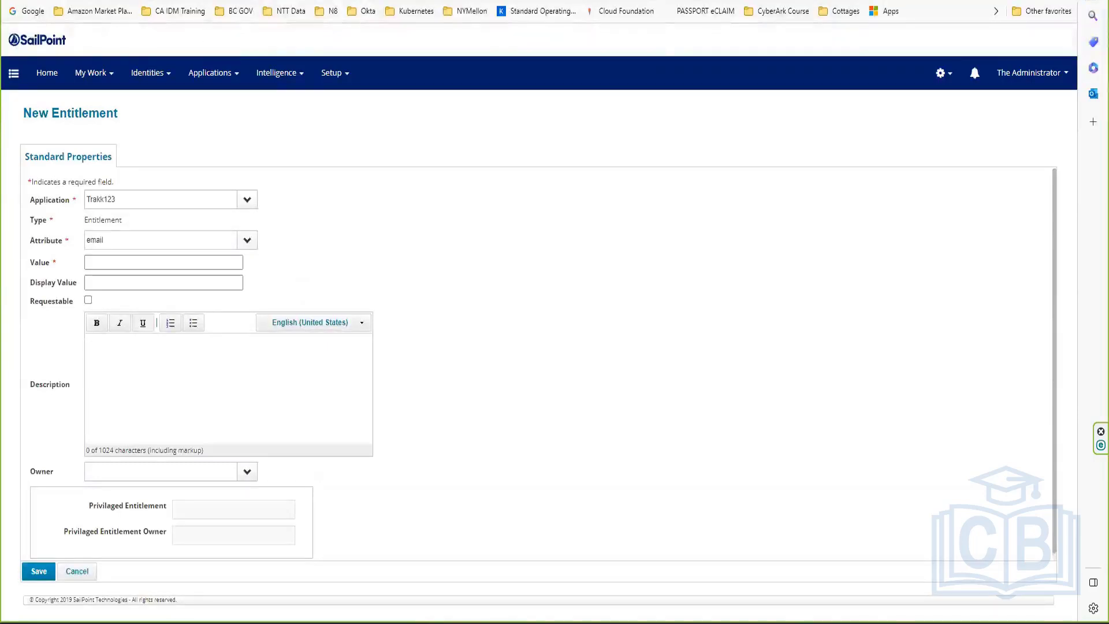
Step: Reload the New Entitlement form and choose application Trakk123 with attribute email
key("F5")
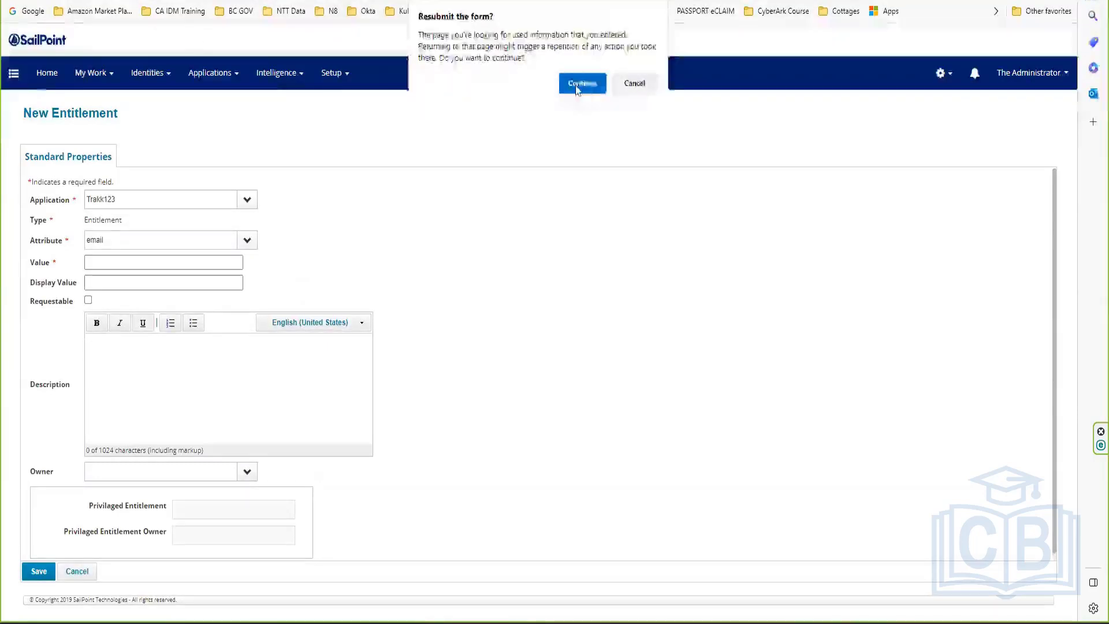
left_click(576, 86)
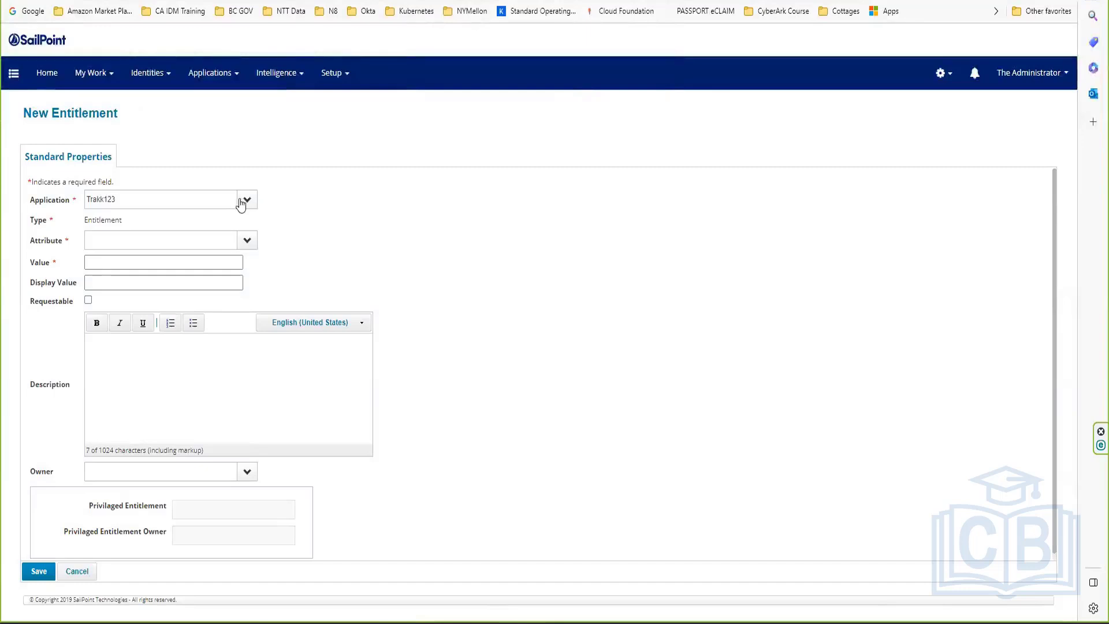
left_click(241, 205)
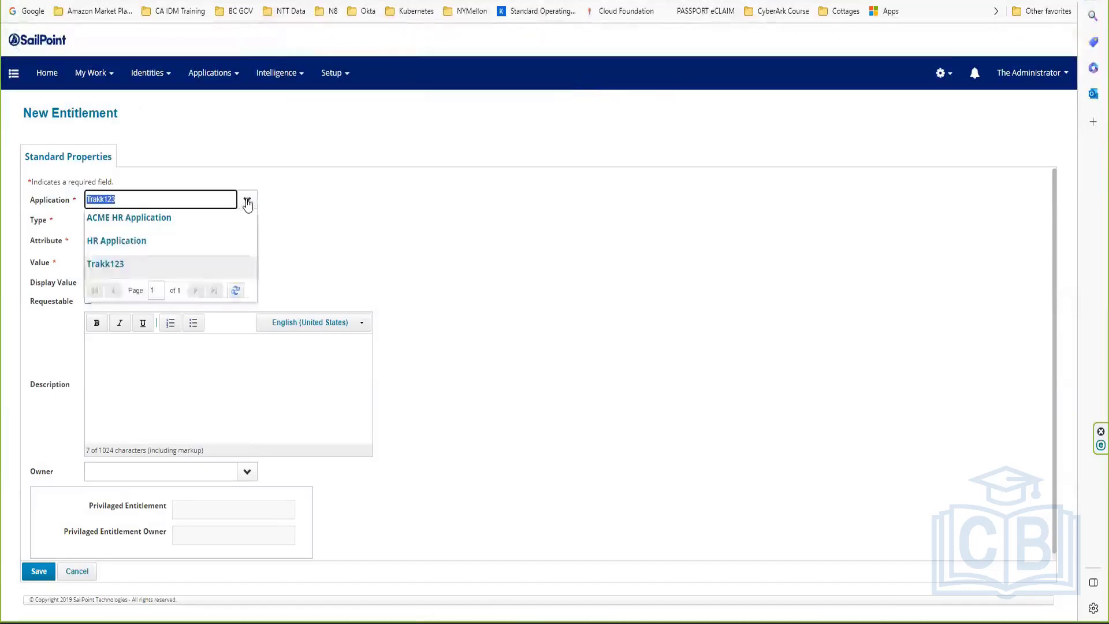
left_click(127, 262)
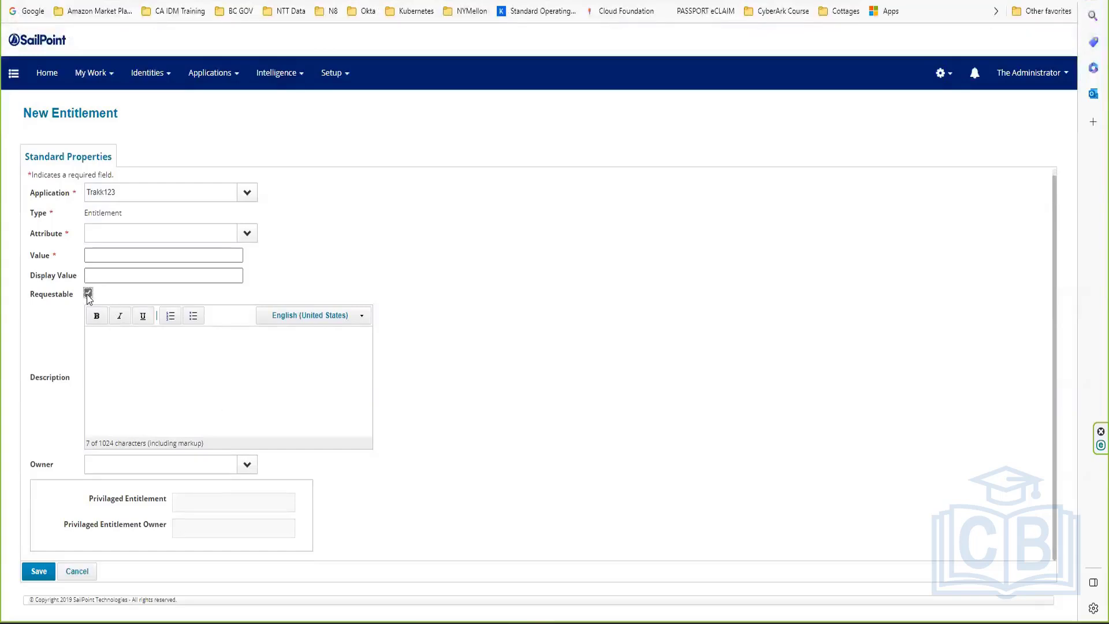
left_click(247, 233)
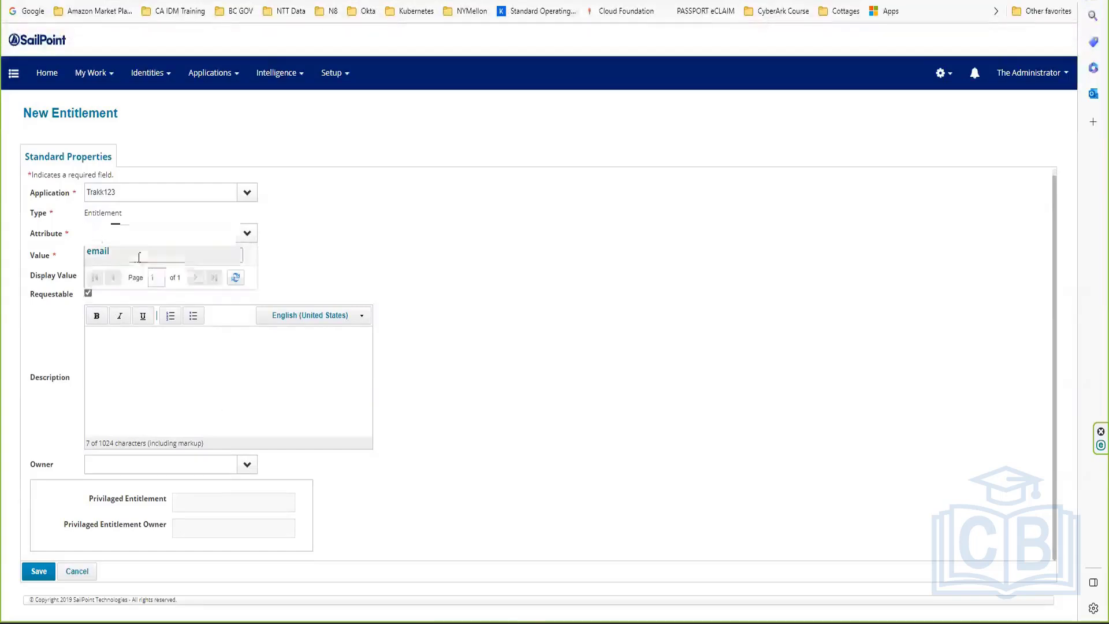
left_click(139, 251)
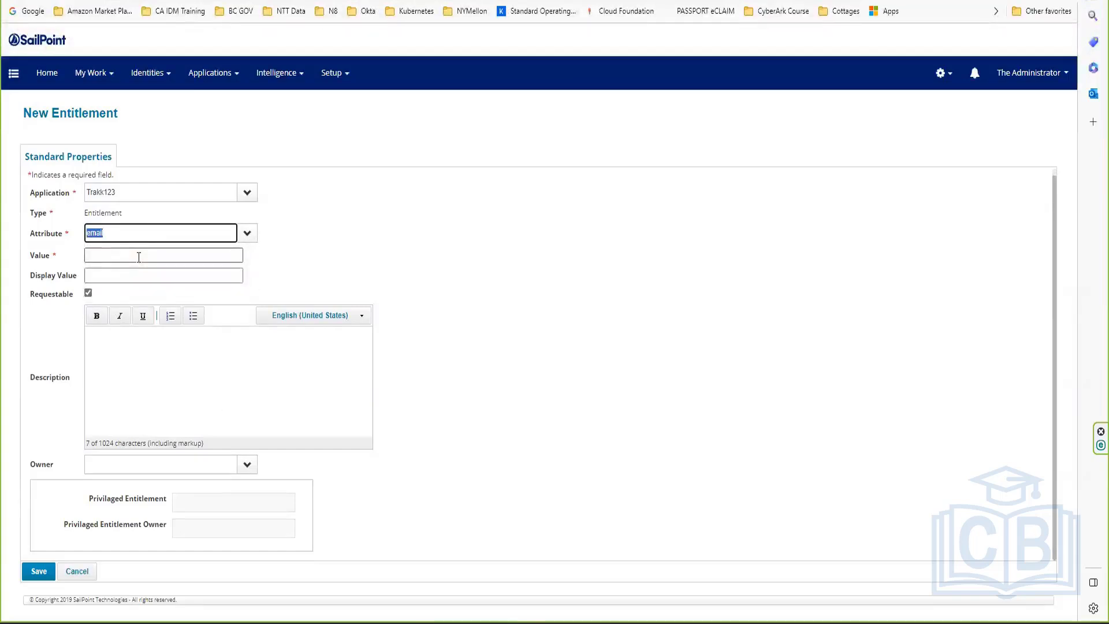
left_click(221, 347)
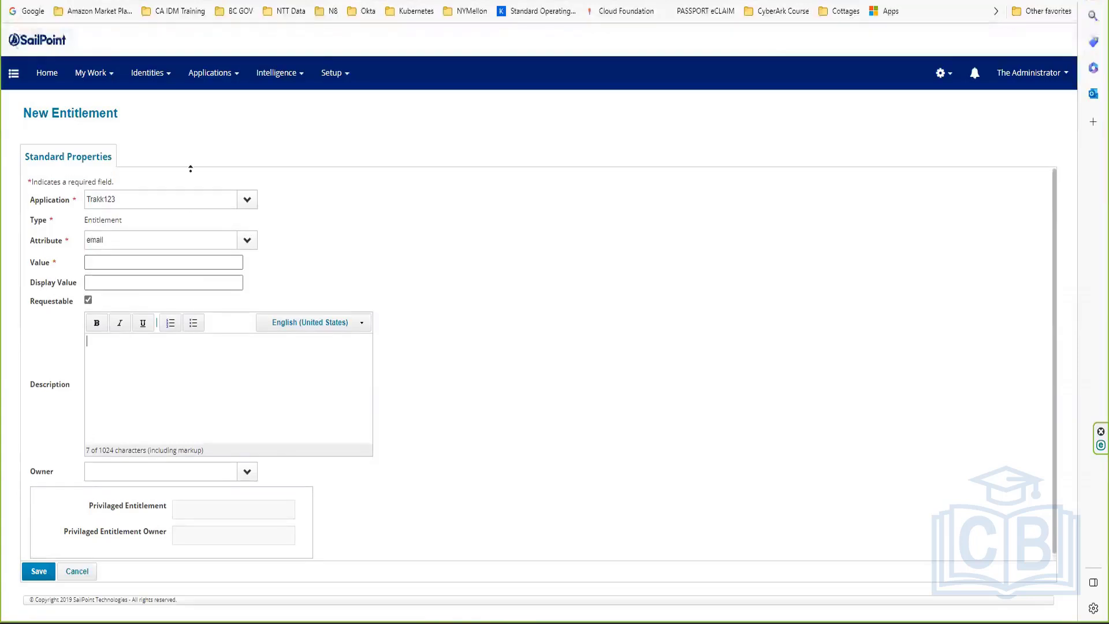
Step: Return to the Entitlement Catalog and start a new entitlement to try the Privileged Entitlement field
left_click(209, 78)
left_click(214, 125)
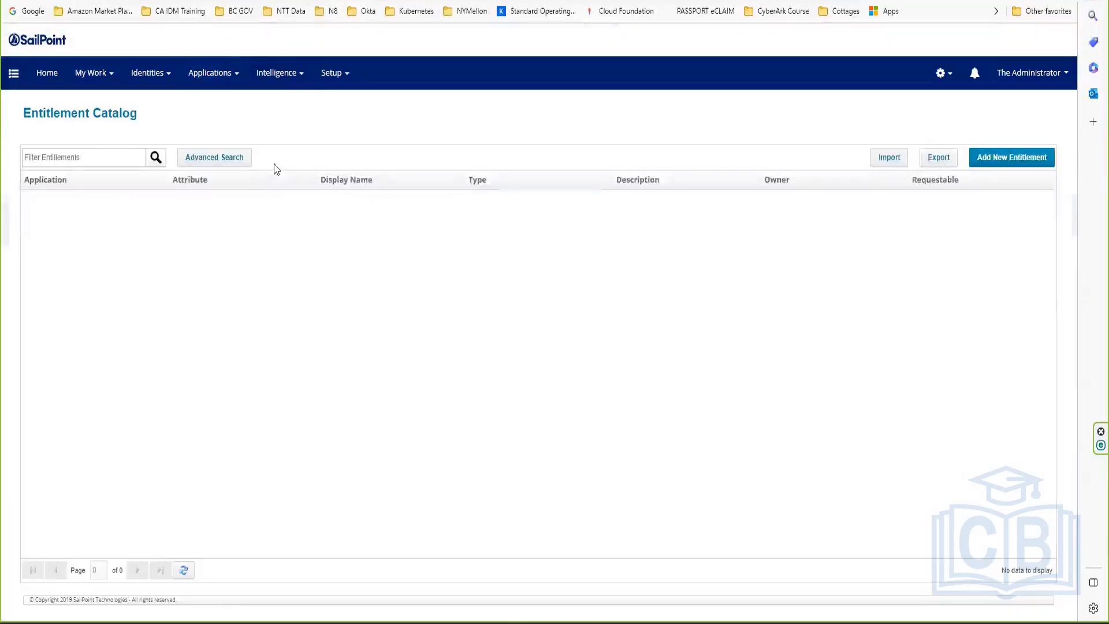
left_click(1015, 162)
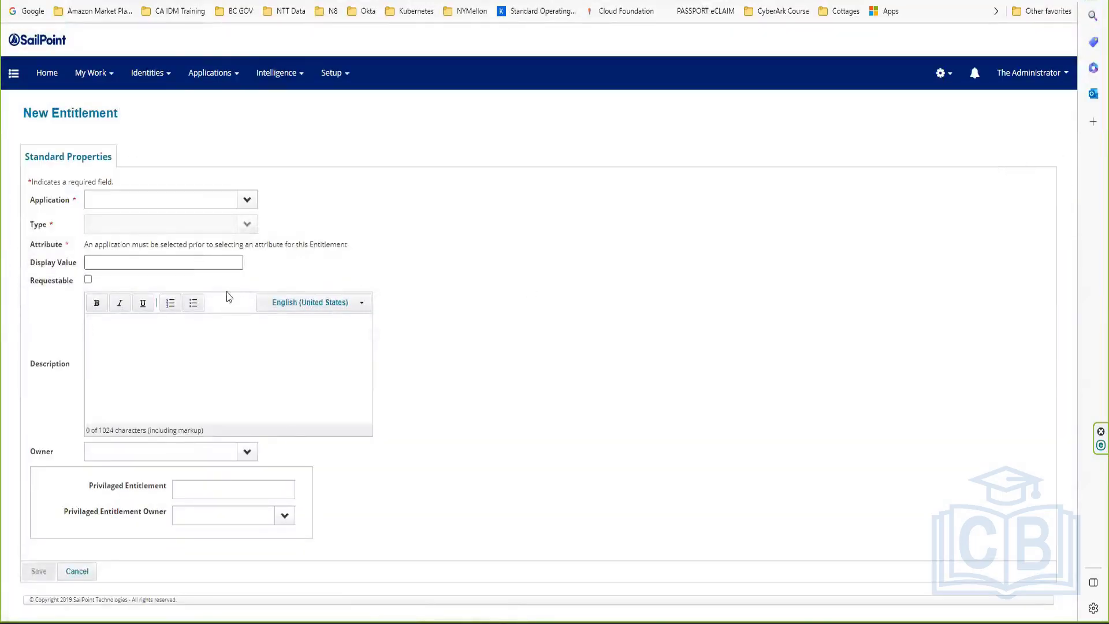
left_click(222, 485)
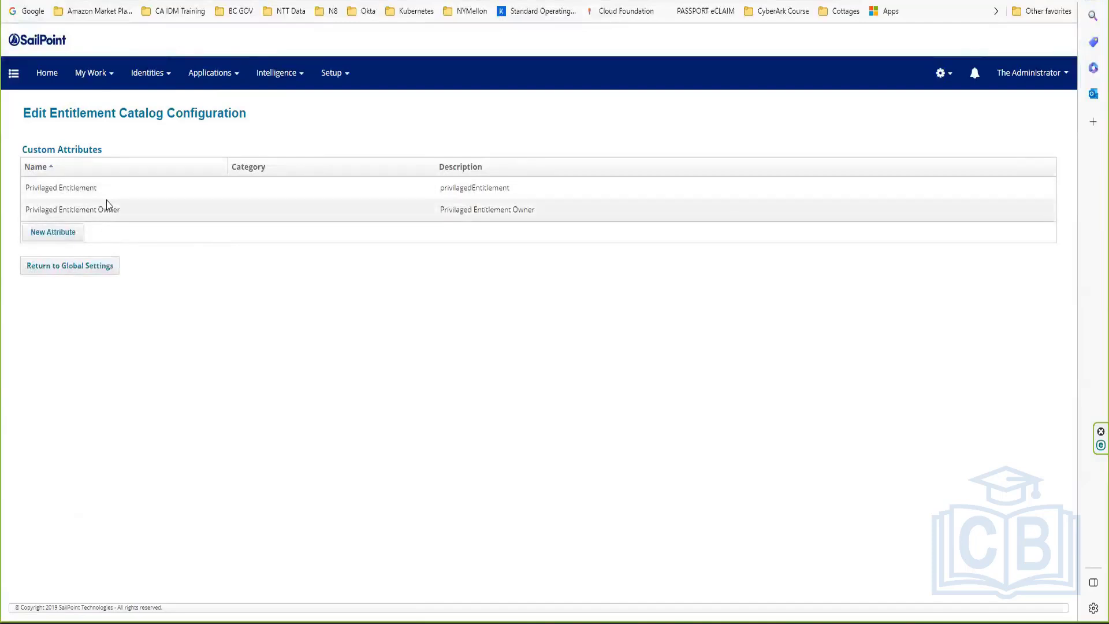
Step: Make Privilaged Entitlement a Boolean attribute, then tick its checkbox on the new entitlement
left_click(102, 186)
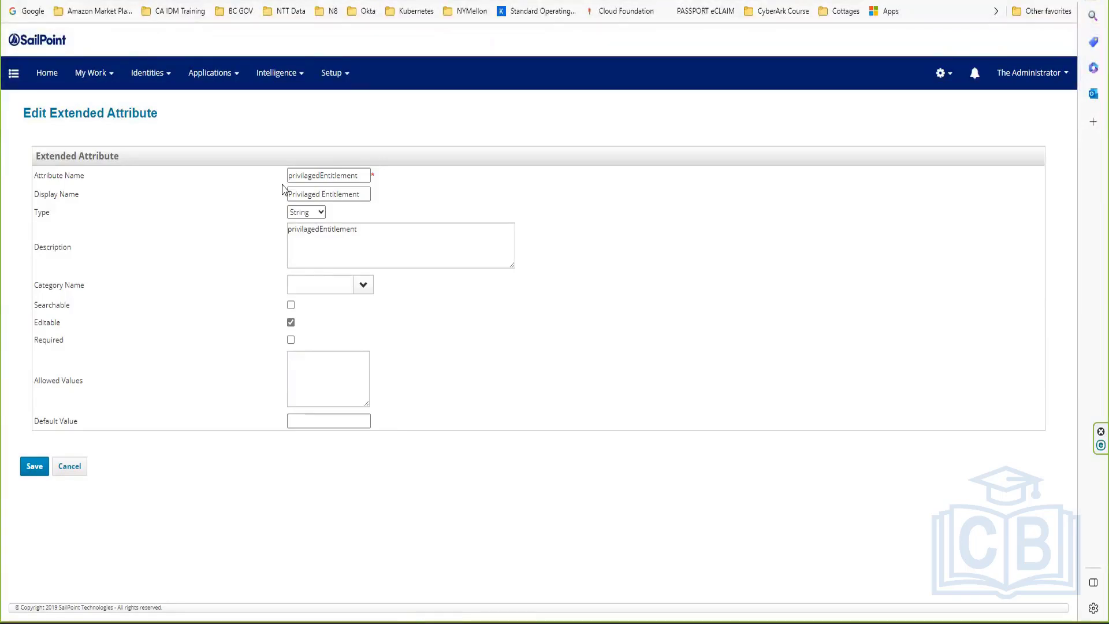
left_click(310, 212)
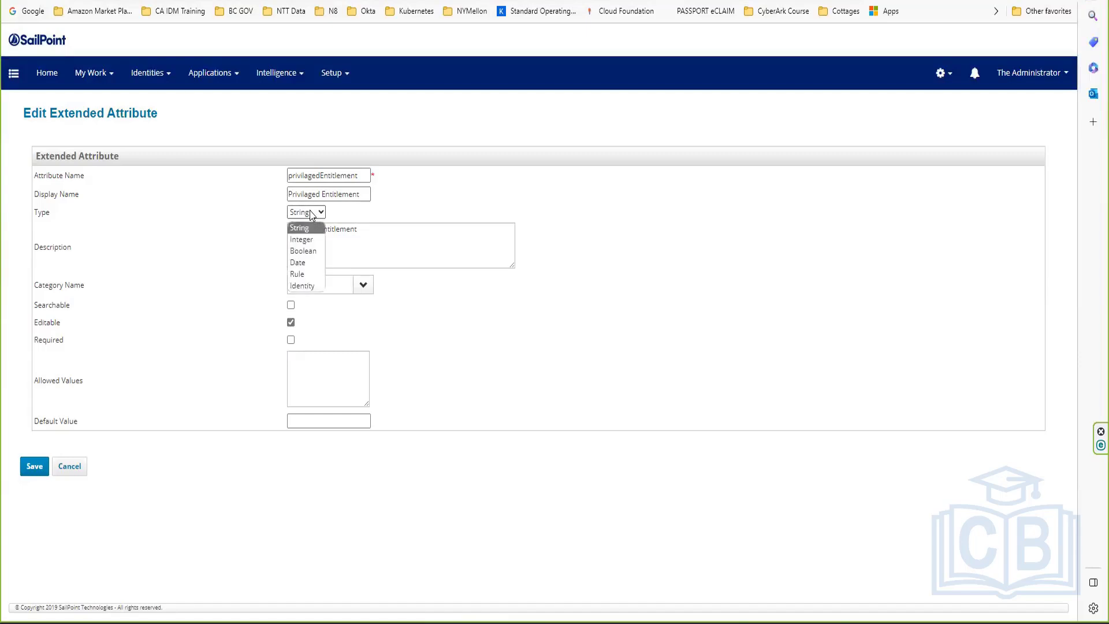
left_click(306, 251)
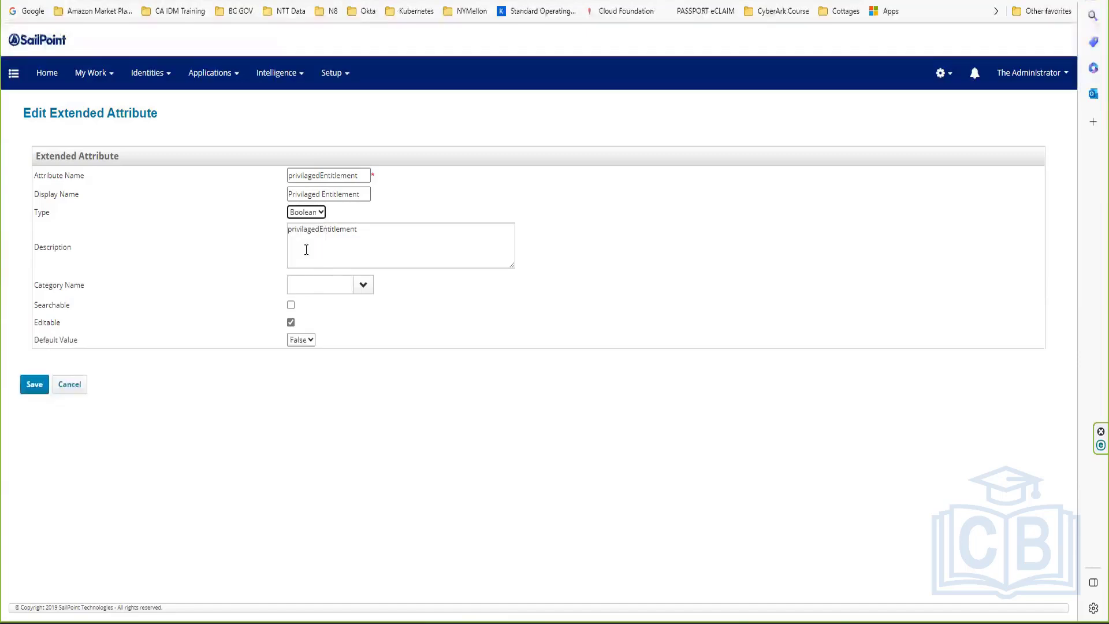
left_click(28, 385)
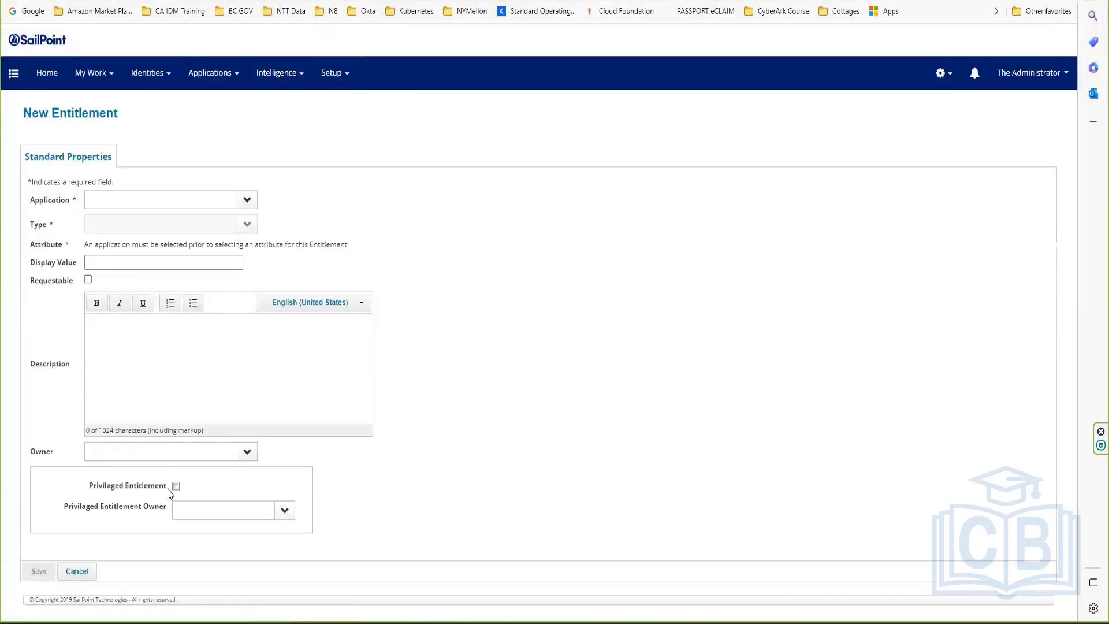
left_click(176, 487)
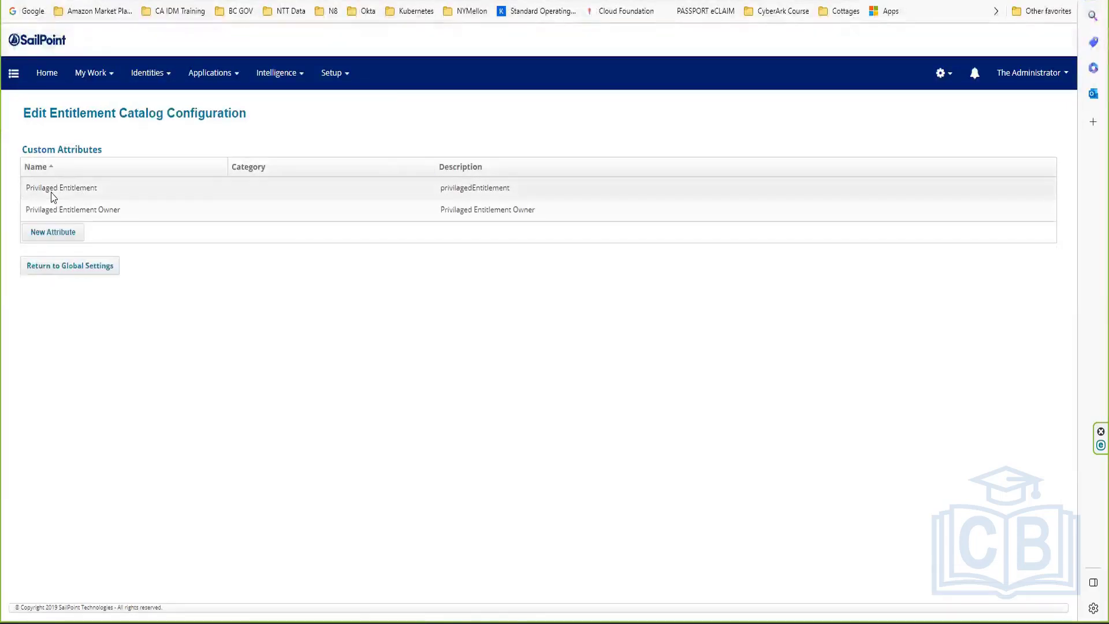
Step: Review the Privilaged Entitlement attribute's Searchable setting and leave without saving
left_click(68, 193)
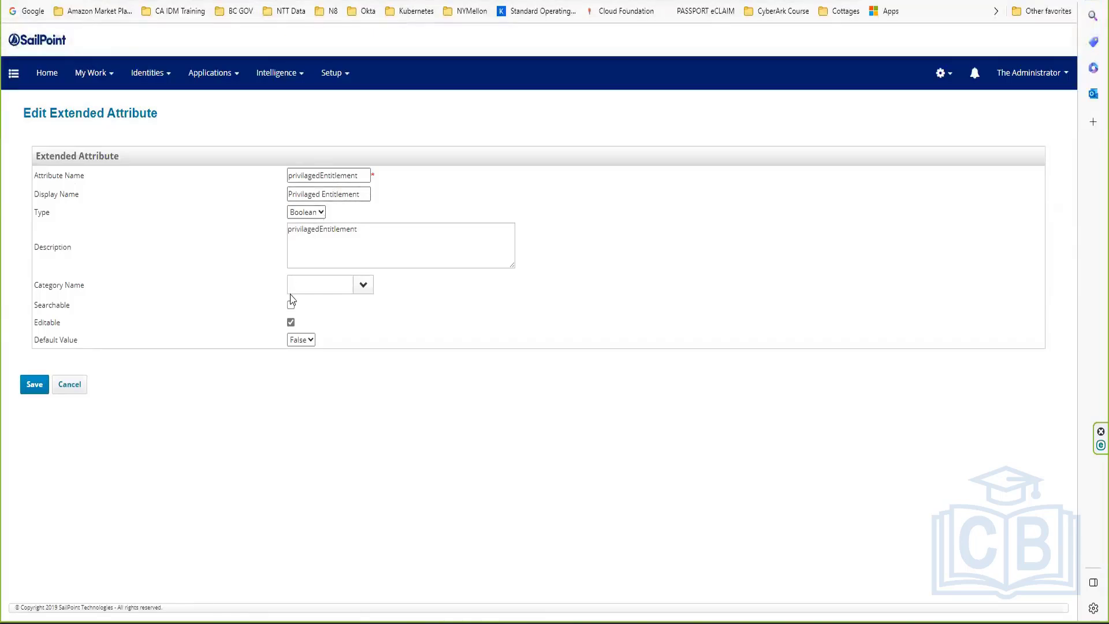
left_click_drag(35, 306, 71, 306)
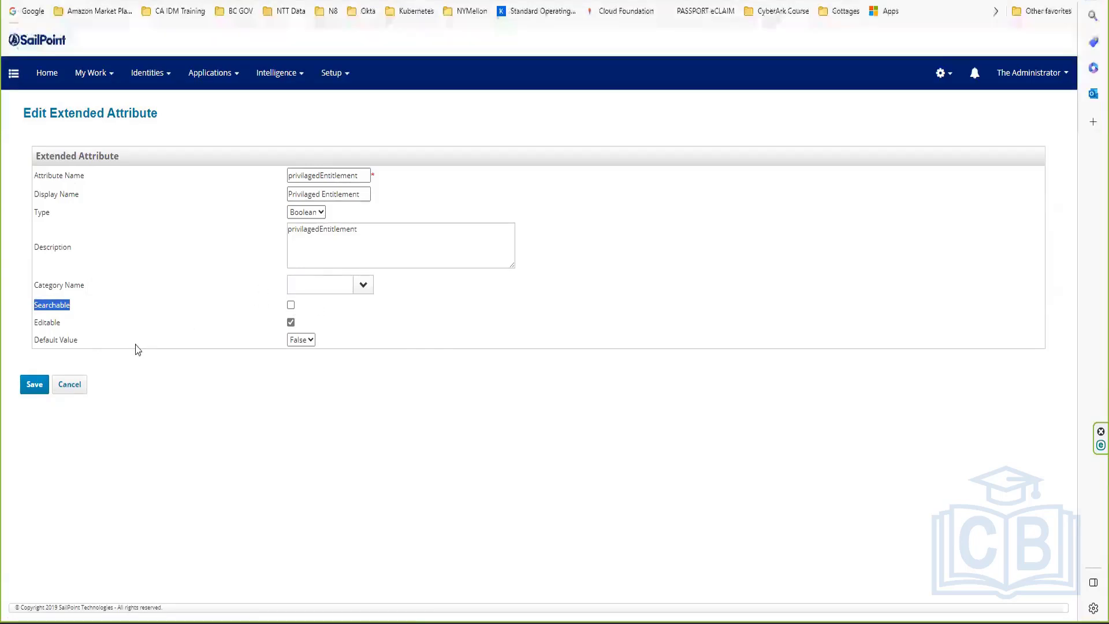
left_click(71, 385)
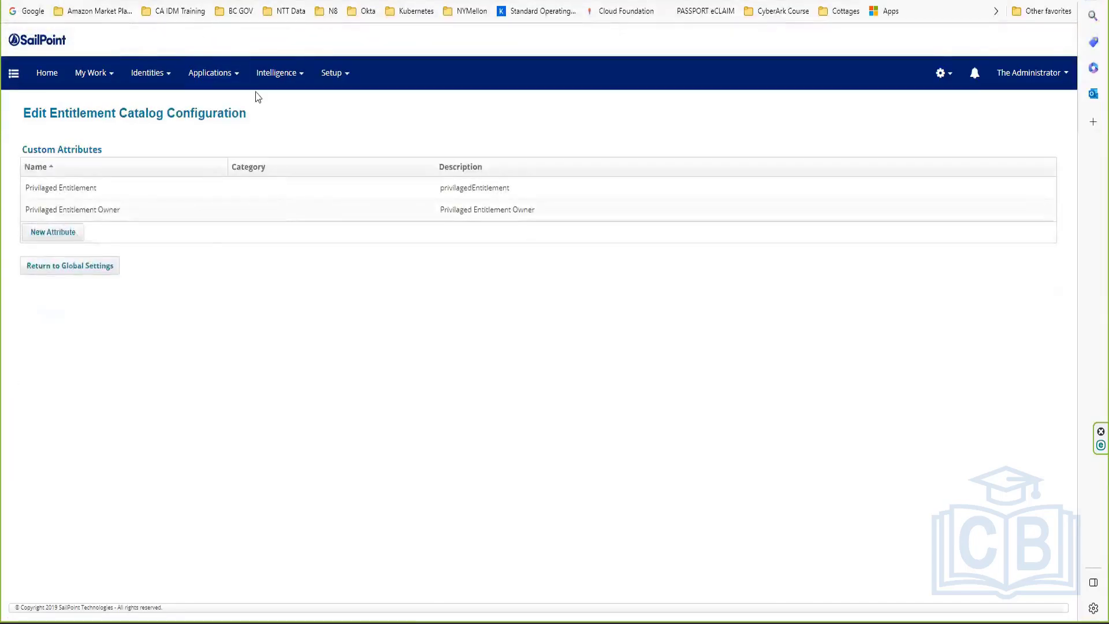
Step: Keep Privilaged Entitlement Owner as an Identity type attribute and save it
left_click(100, 212)
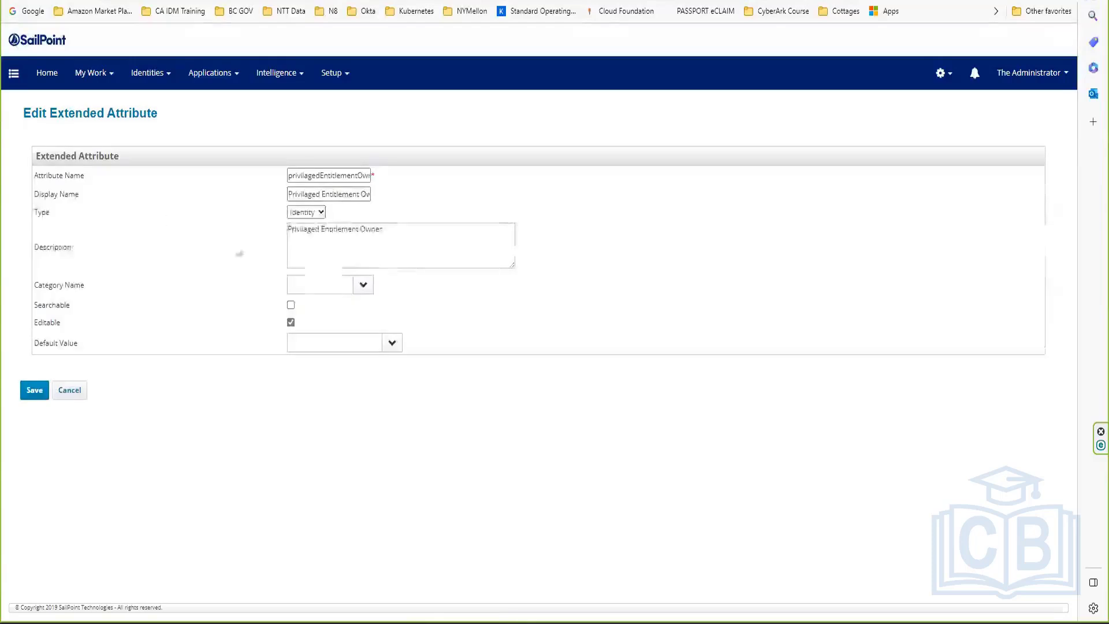
left_click(312, 212)
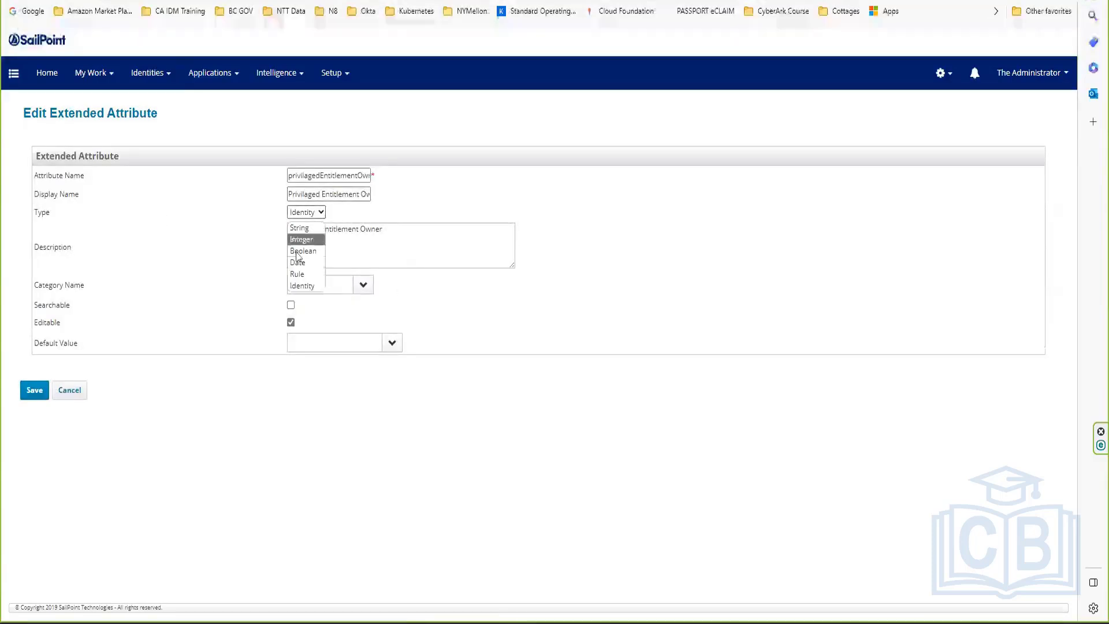
left_click(300, 287)
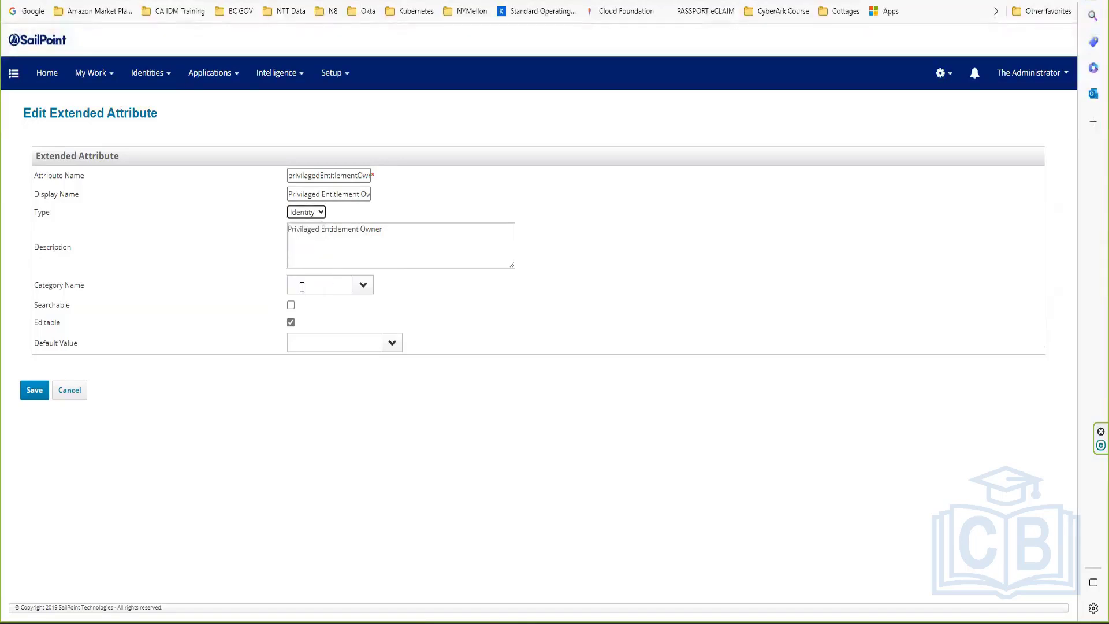
left_click(33, 391)
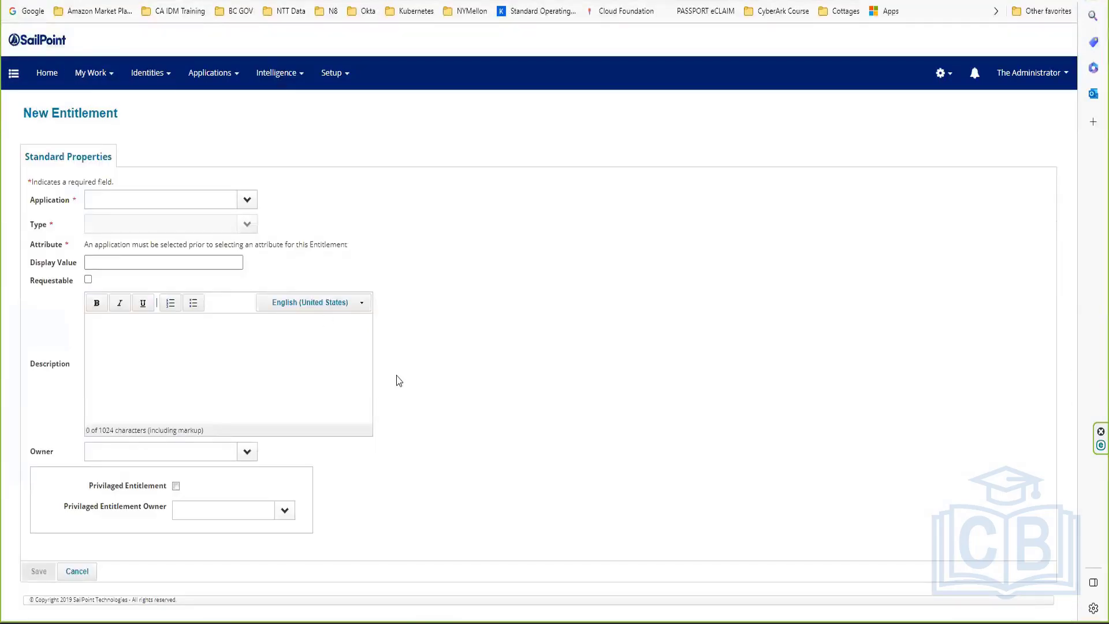
Step: Choose an identity as Privileged Entitlement Owner and tick the Privileged Entitlement checkbox
left_click(284, 510)
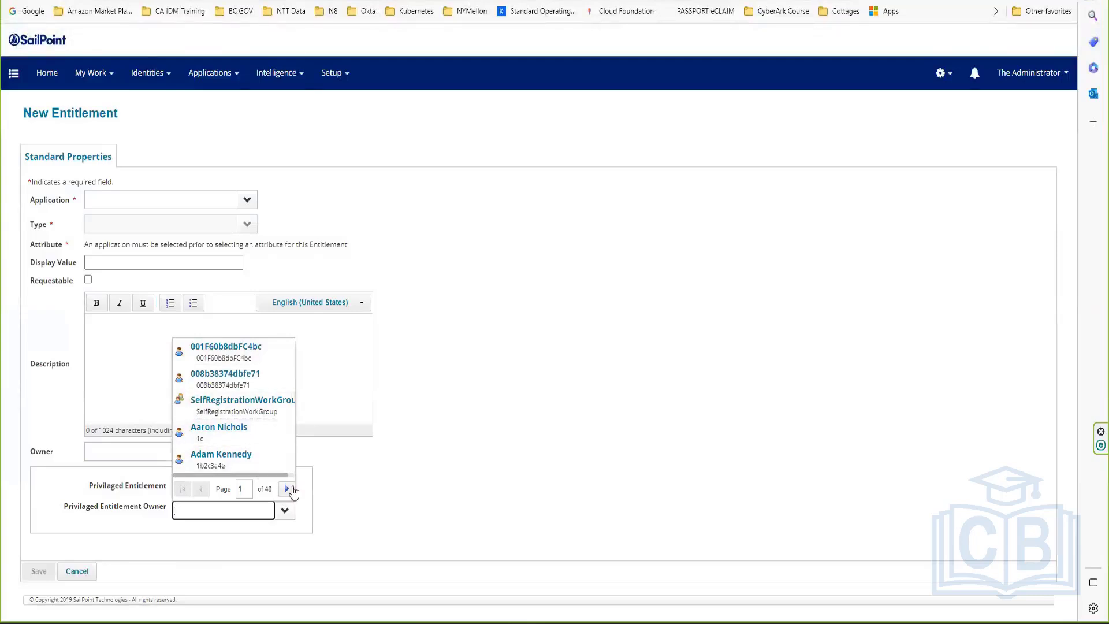
left_click(286, 489)
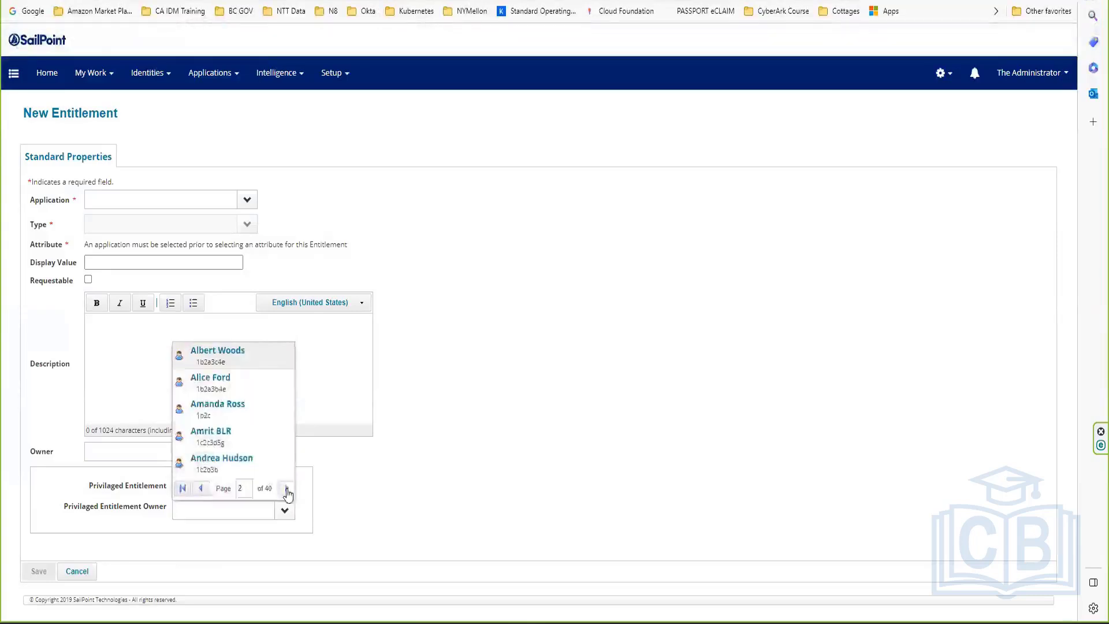
left_click(287, 489)
left_click(287, 490)
left_click(260, 461)
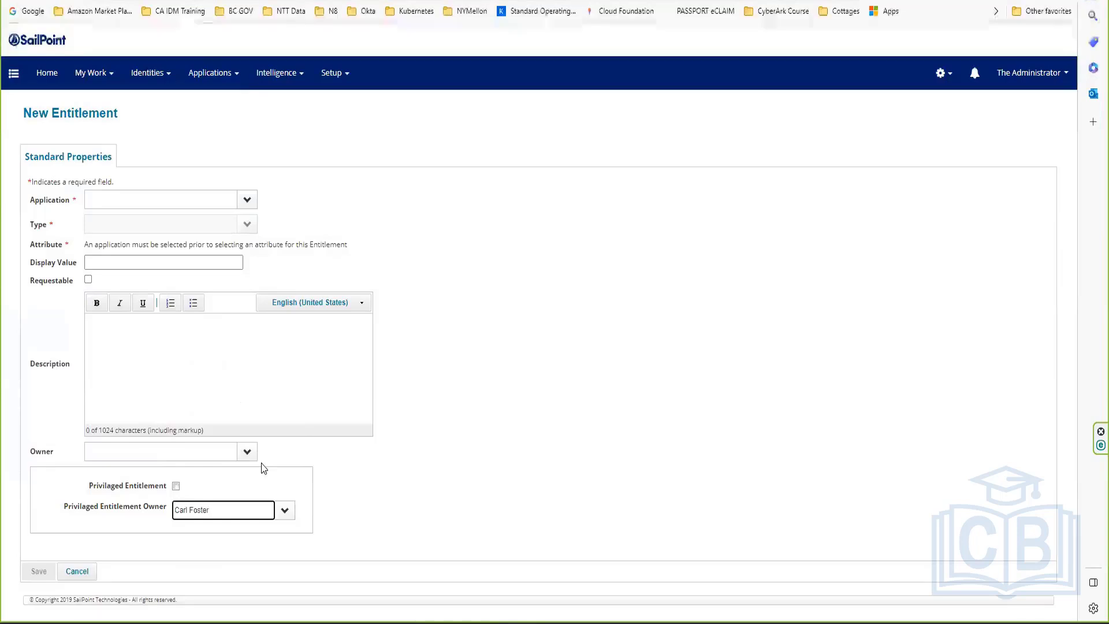
left_click(176, 487)
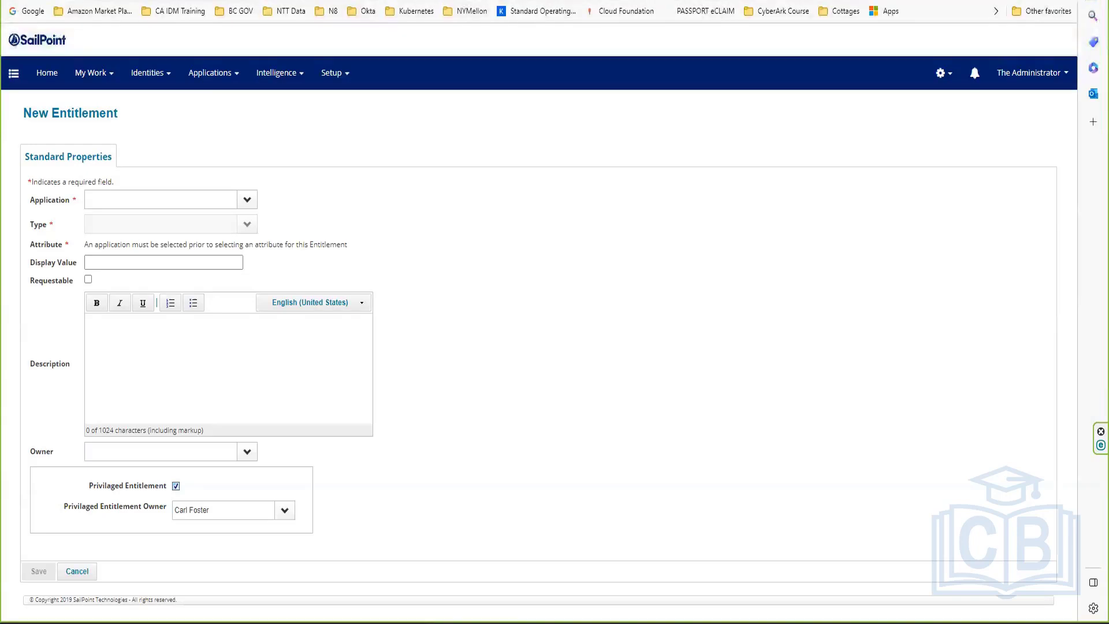
left_click(247, 199)
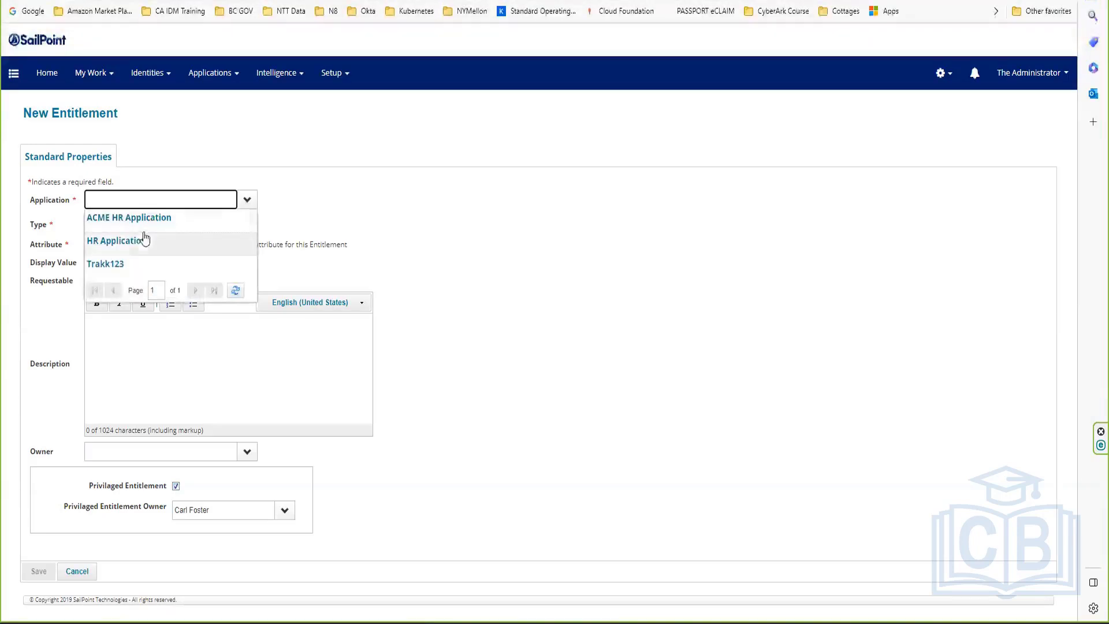
Step: Set application Trakk123, attribute email, and value and display value Test123
left_click(104, 264)
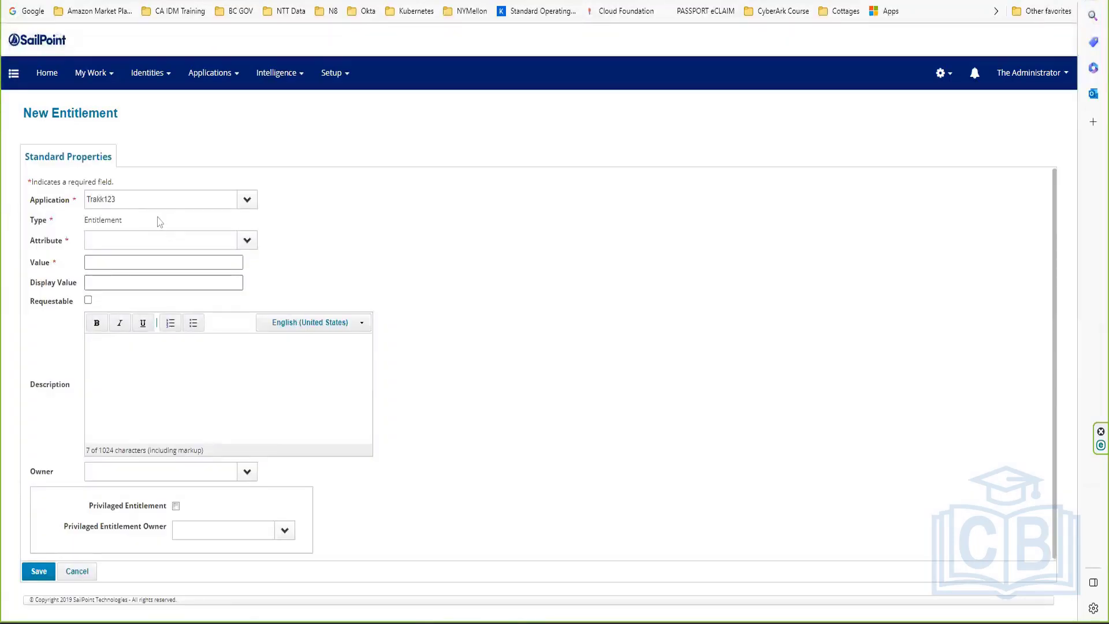
left_click(247, 240)
left_click(102, 257)
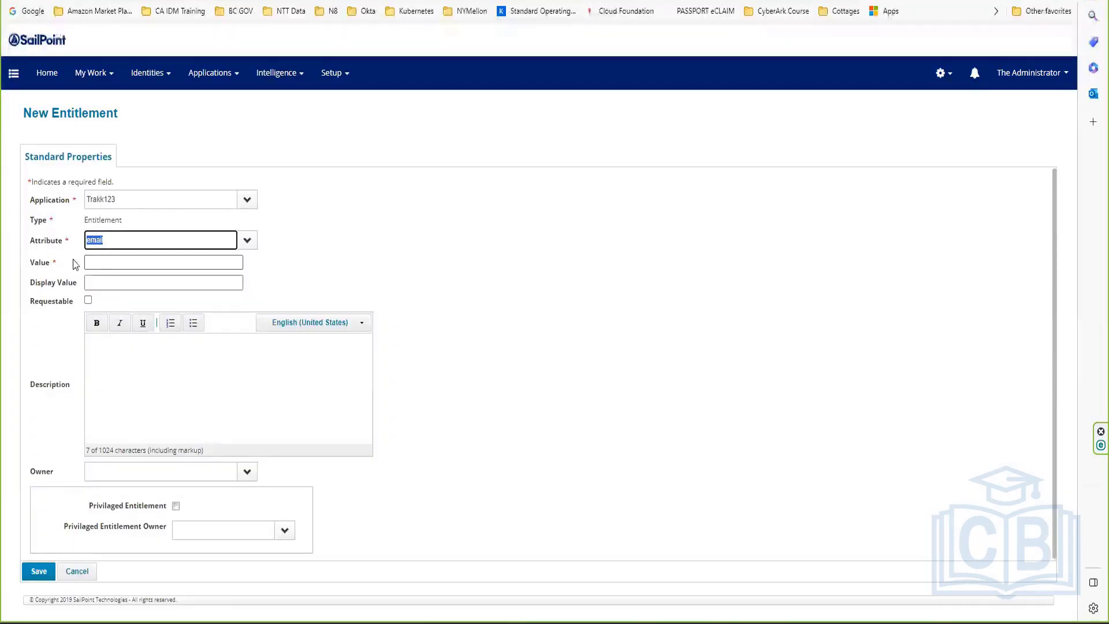
left_click(153, 259)
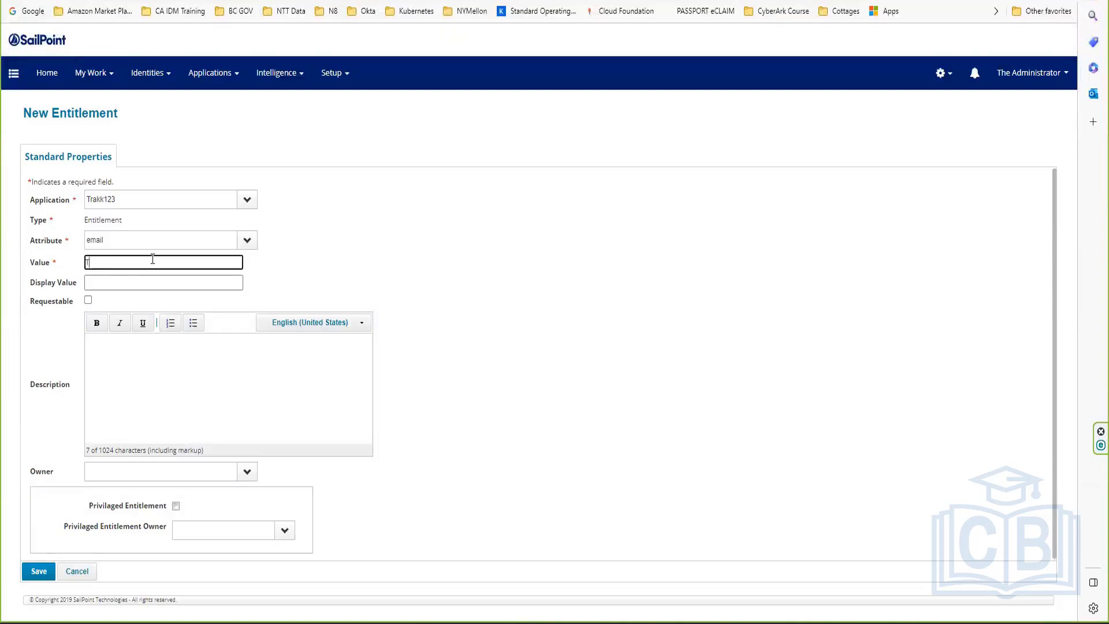
type("Test123")
left_click_drag(152, 259, 4, 258)
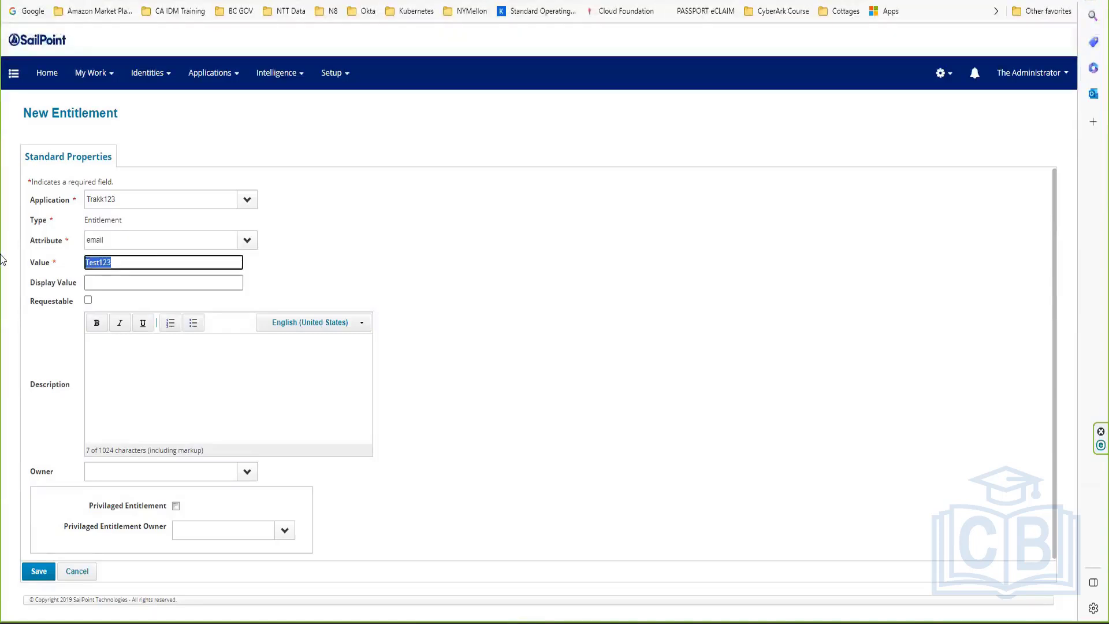
key("ctrl+c")
left_click(153, 279)
key("ctrl+v")
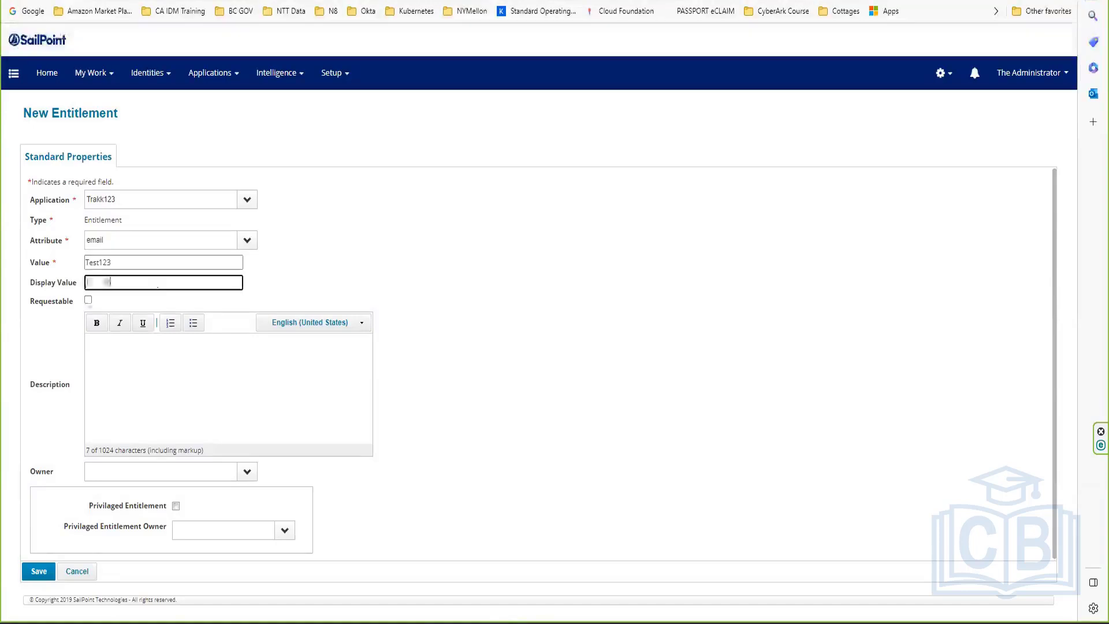
Step: Mark Test123 requestable and privileged, pick a privileged owner, and save it
left_click(88, 300)
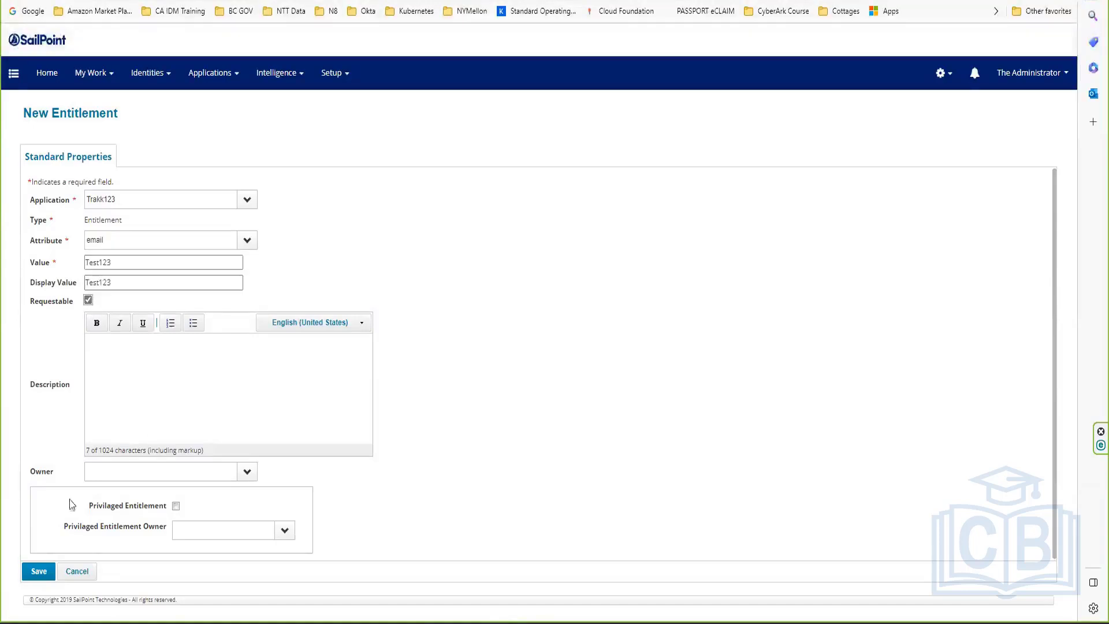
left_click(175, 506)
left_click(285, 531)
left_click(226, 450)
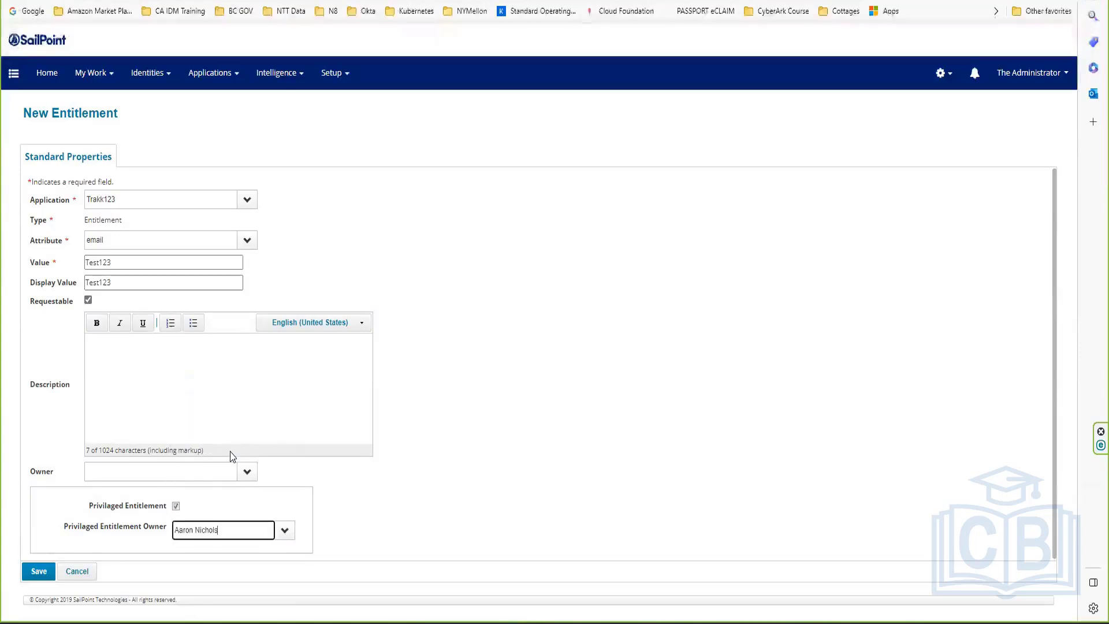
left_click(32, 571)
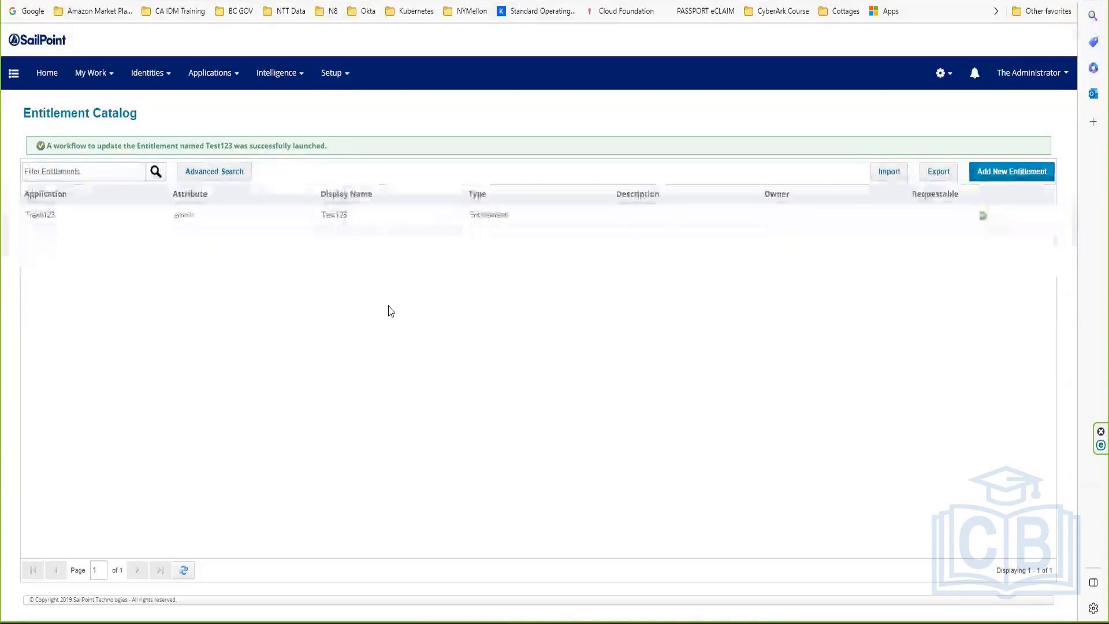
left_click(467, 216)
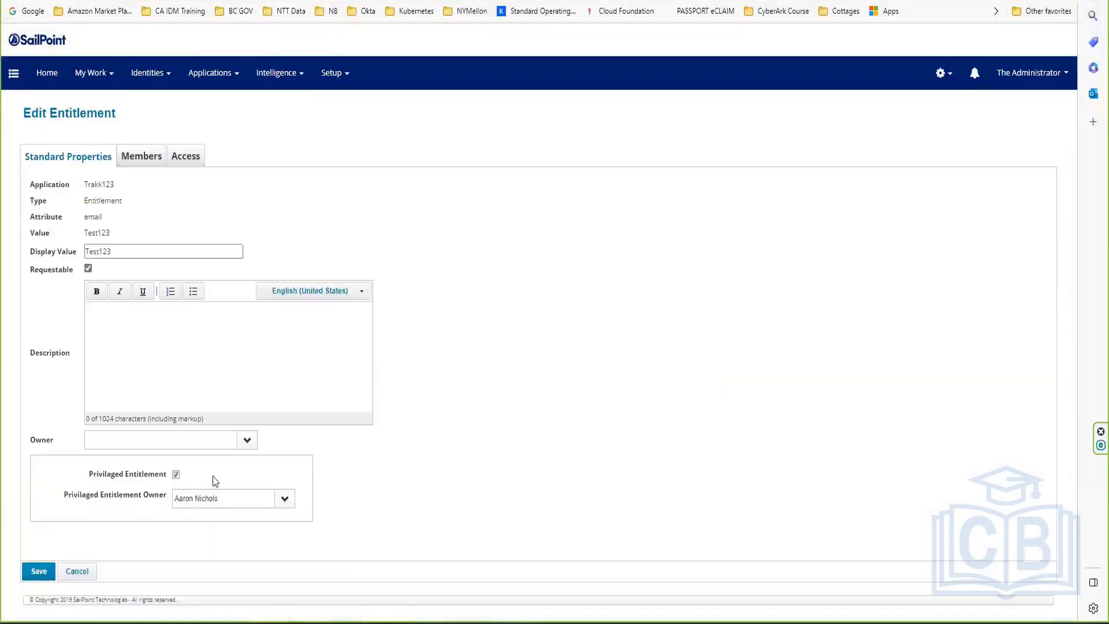
left_click(90, 571)
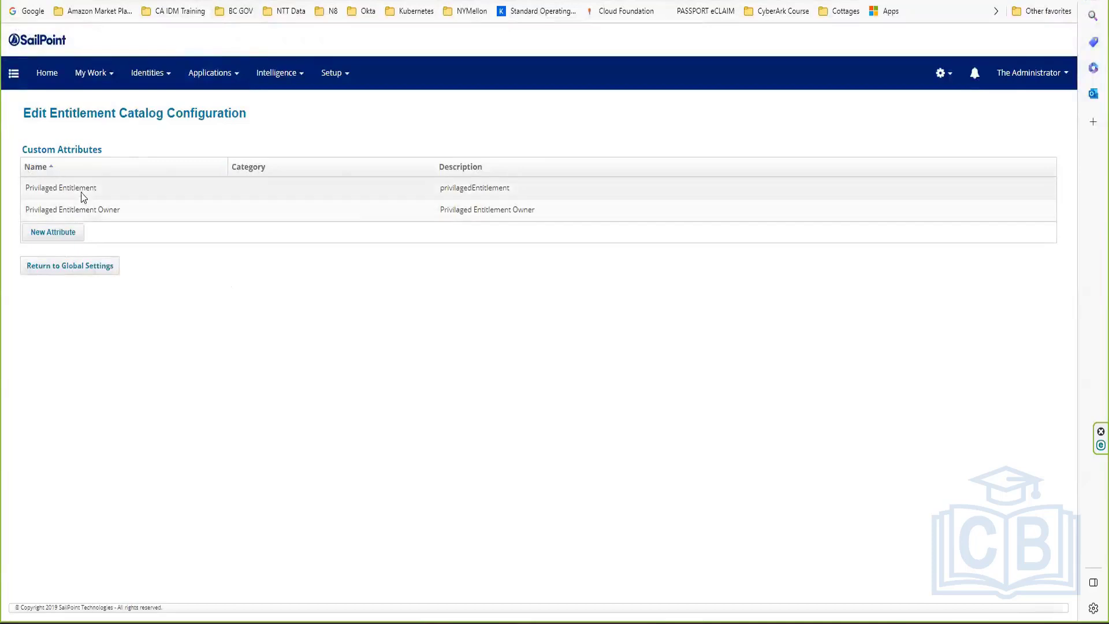
left_click(81, 189)
left_click(313, 212)
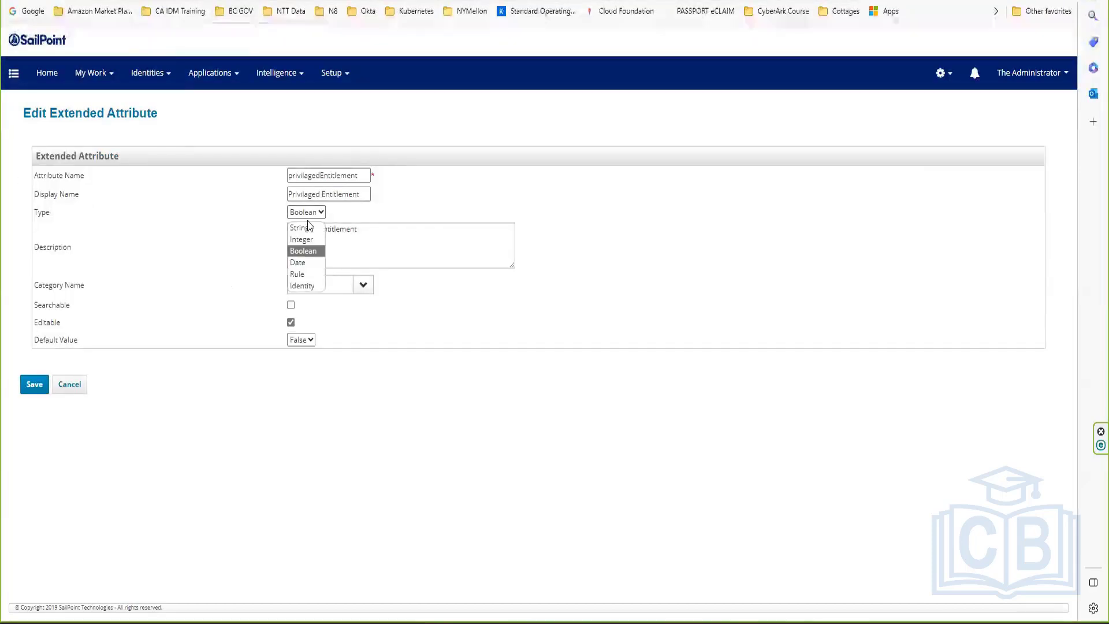
left_click(204, 295)
left_click(70, 384)
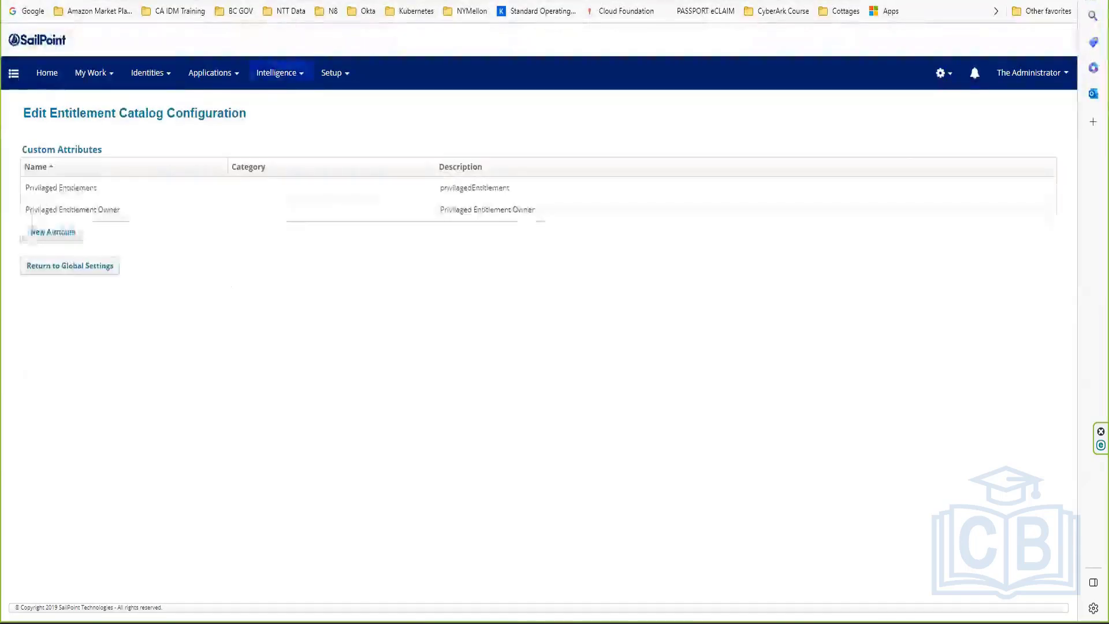
left_click(236, 128)
left_click(95, 207)
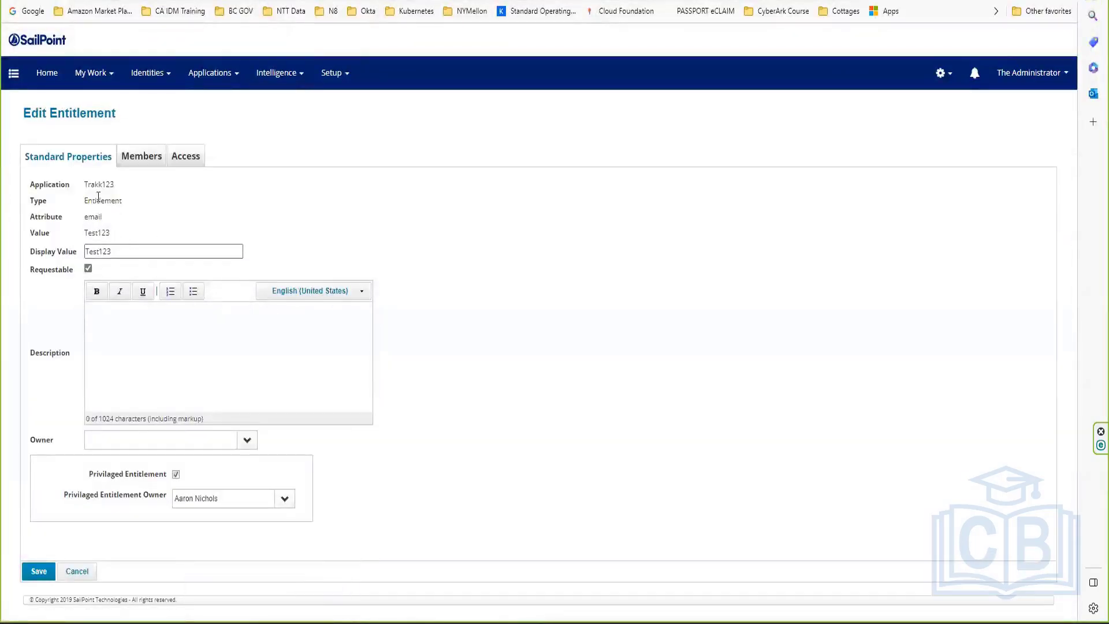
left_click(78, 572)
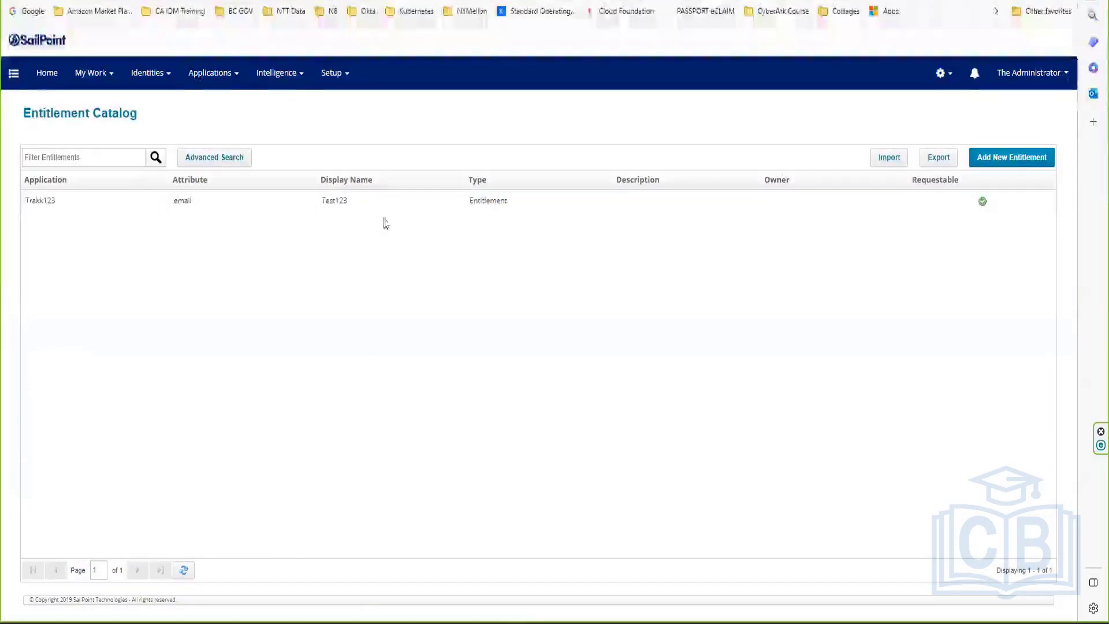
Step: Start a new entitlement and highlight the Privilaged Entitlement field label
left_click(1025, 159)
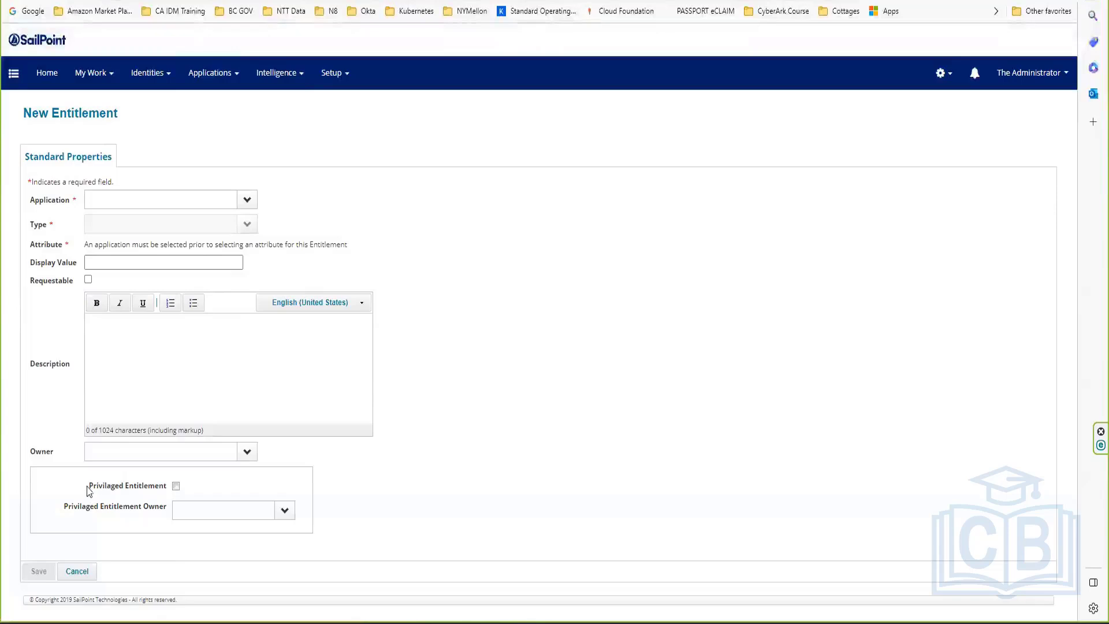
left_click_drag(90, 491, 168, 489)
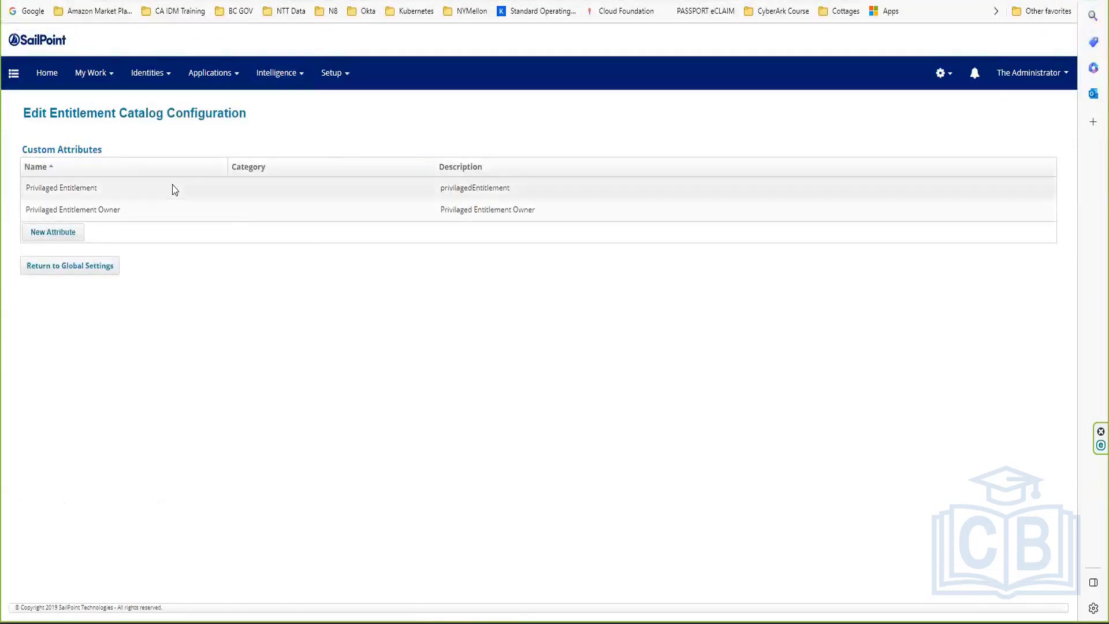
Step: Change Privilaged Entitlement to a required String attribute and save it
left_click(173, 188)
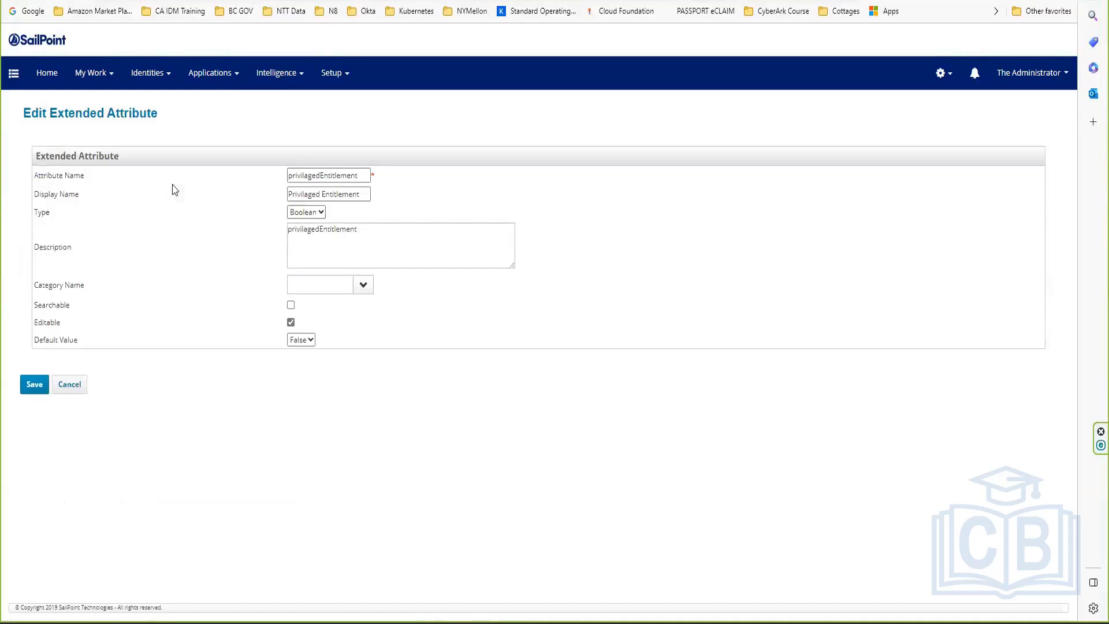
left_click(316, 212)
left_click(300, 228)
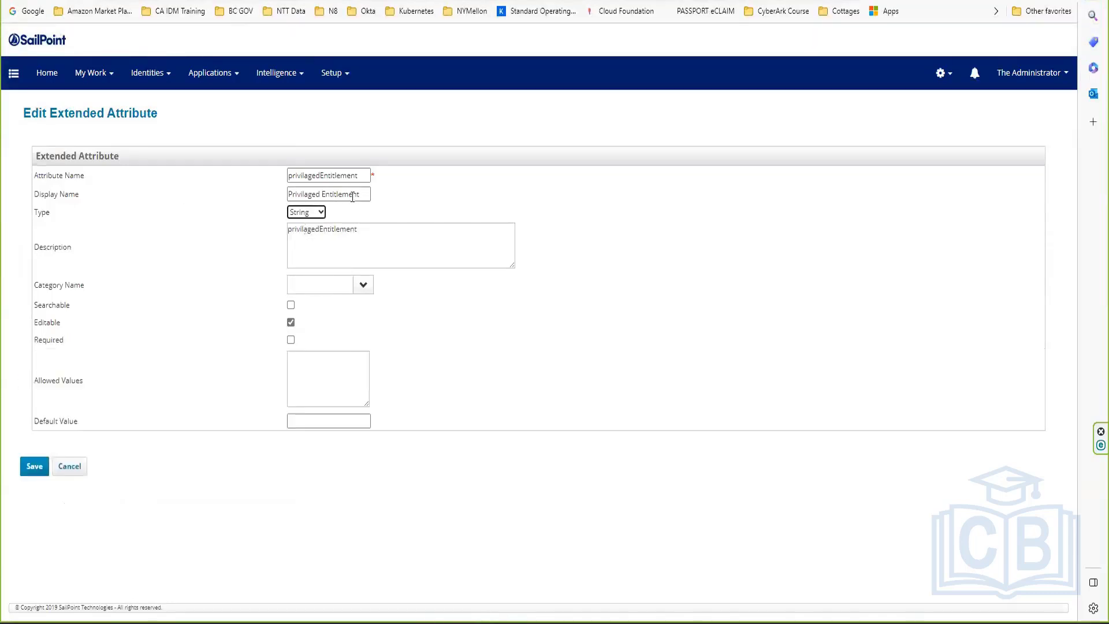
double_click(39, 344)
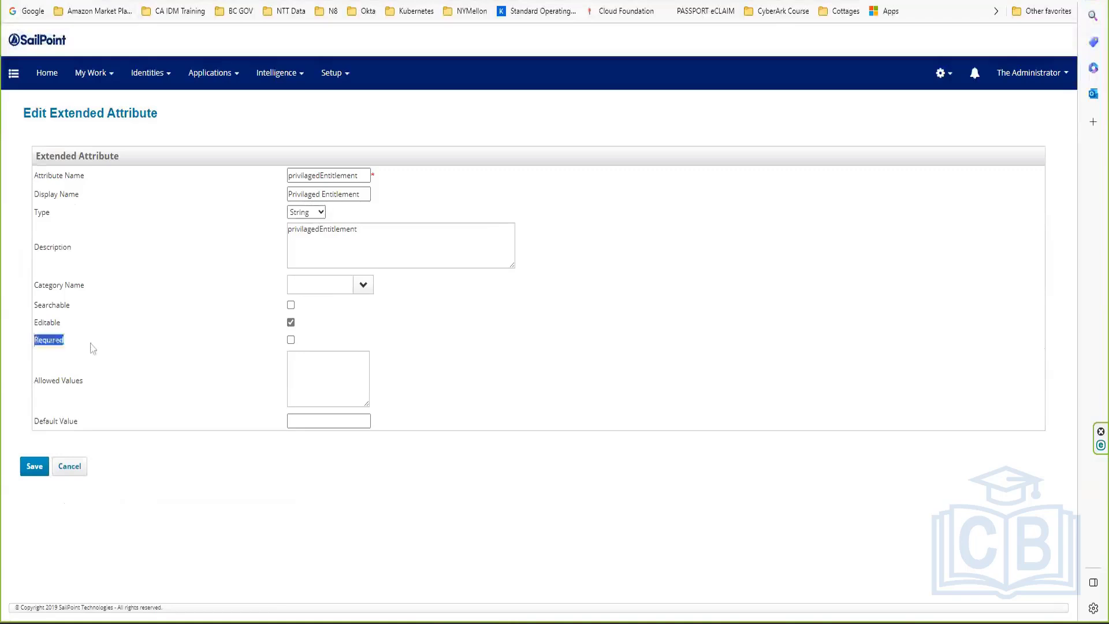
left_click(94, 347)
left_click(291, 340)
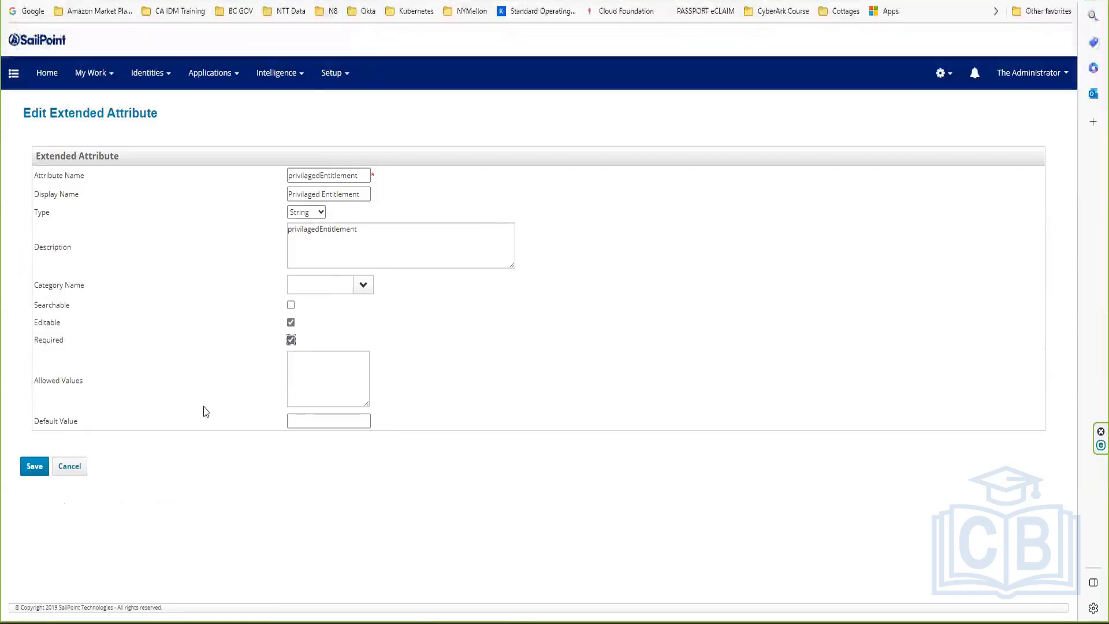
left_click(34, 466)
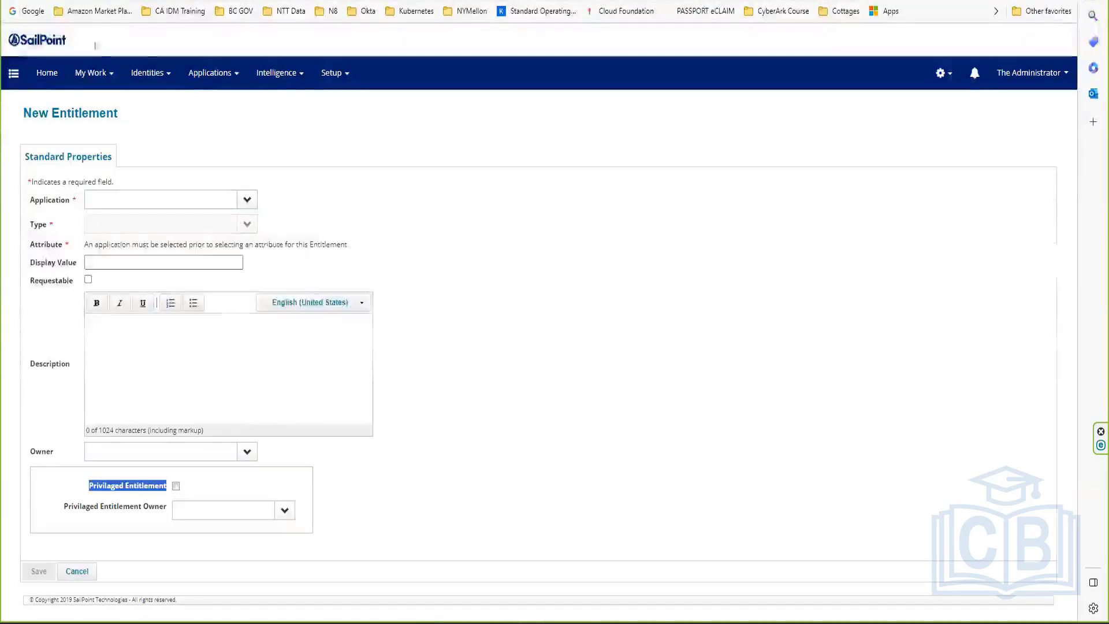
Step: Reload the New Entitlement form and inspect the required Privilaged Entitlement text field
left_click(42, 0)
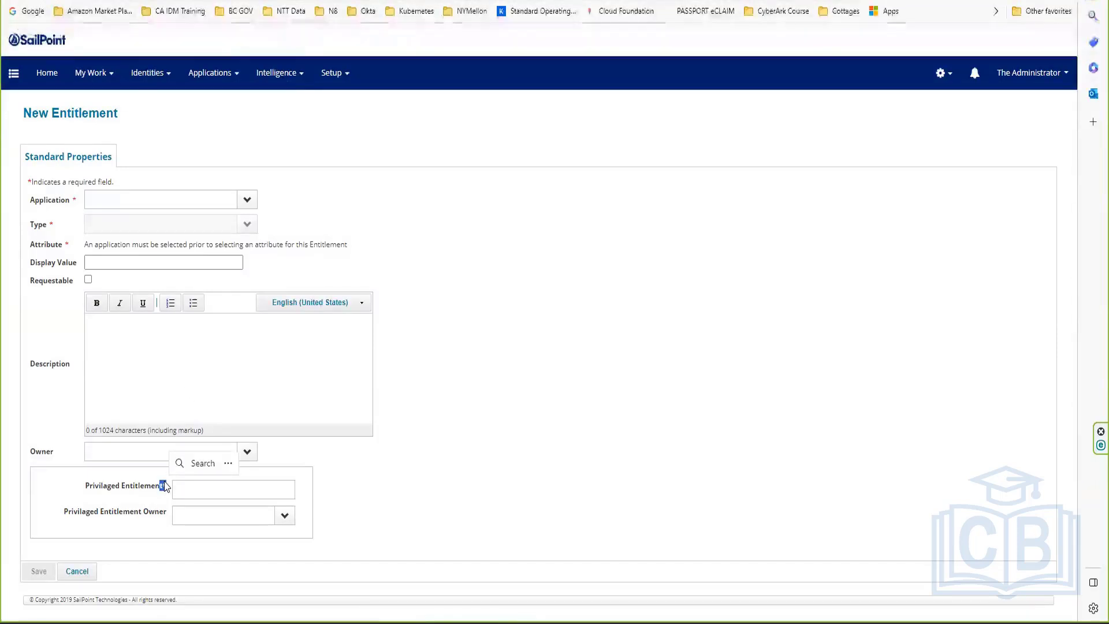
left_click(191, 497)
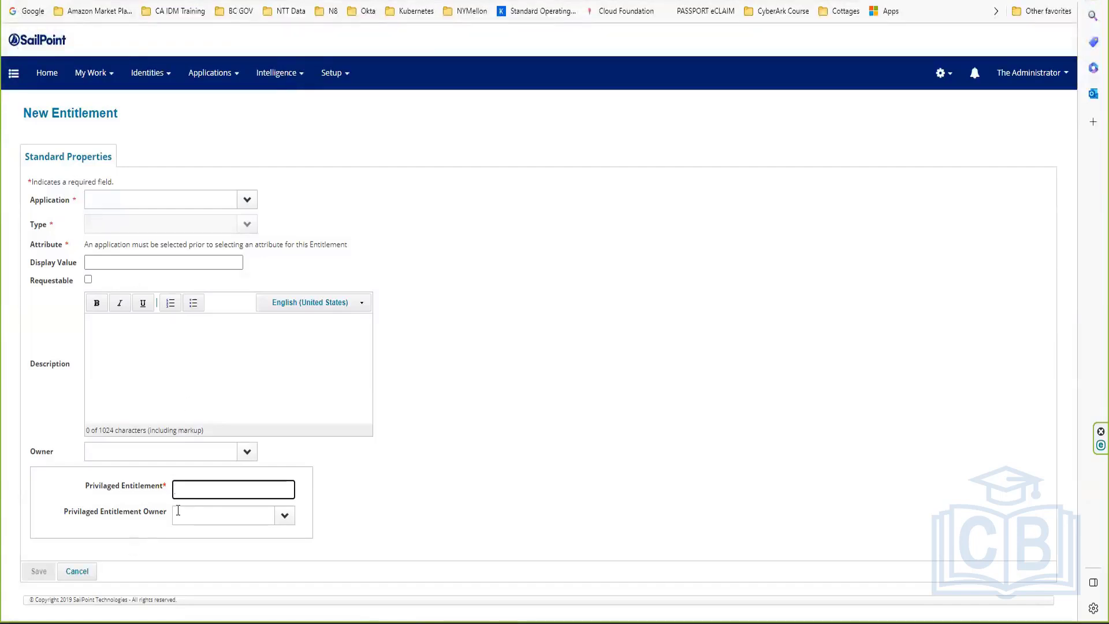
left_click_drag(171, 490, 164, 486)
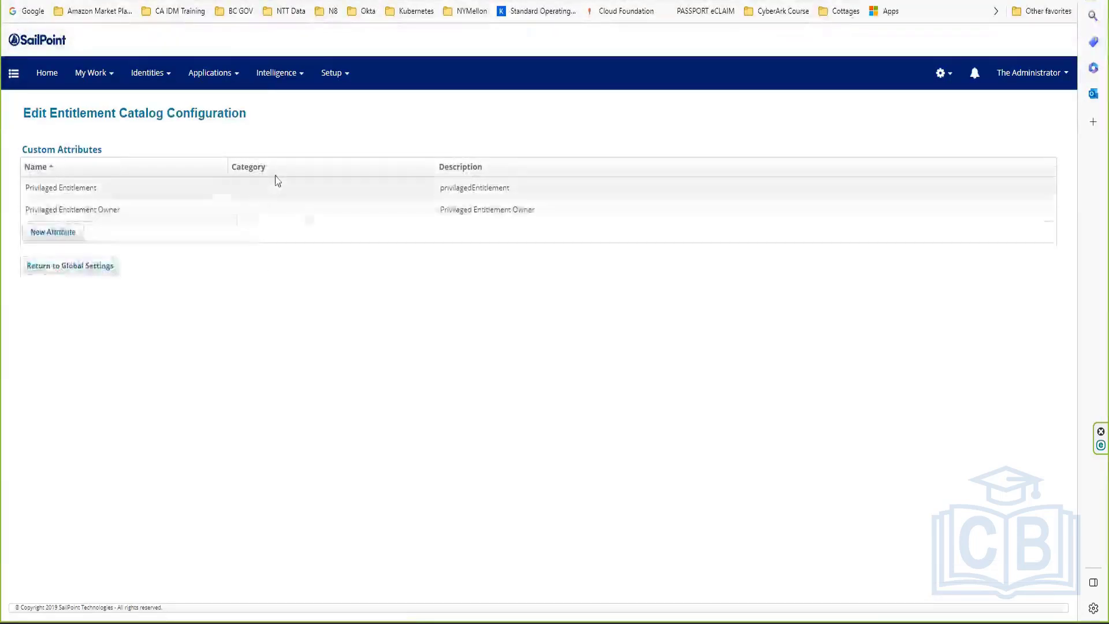
Step: Make the attribute a Date type named 'Ent Creation Date' and save it
left_click(199, 188)
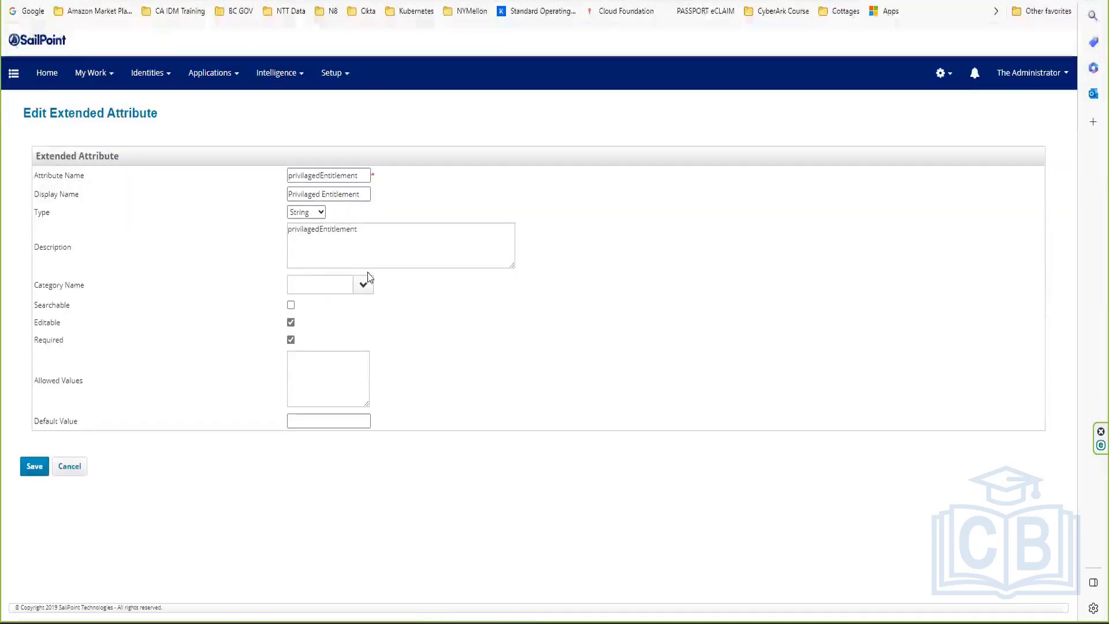
left_click(311, 213)
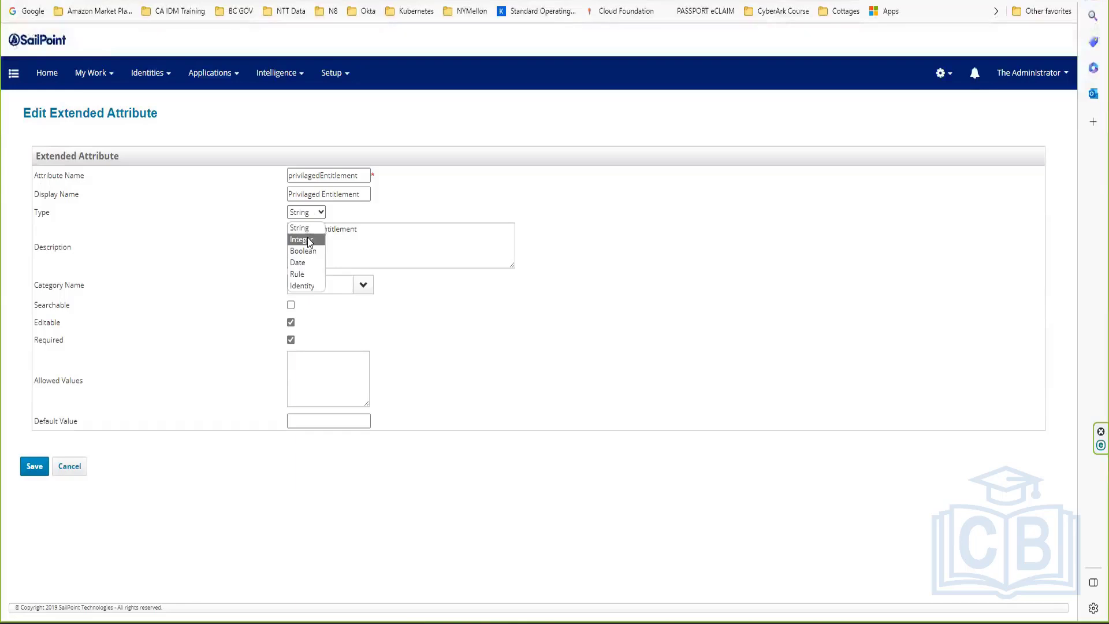
left_click(308, 263)
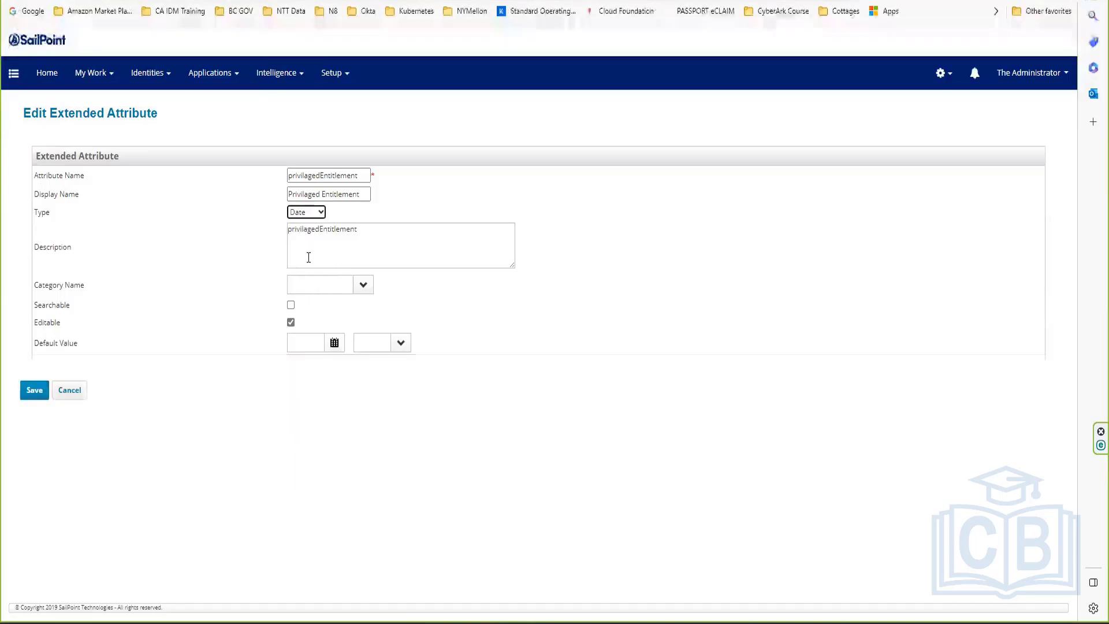
triple_click(362, 194)
type("E")
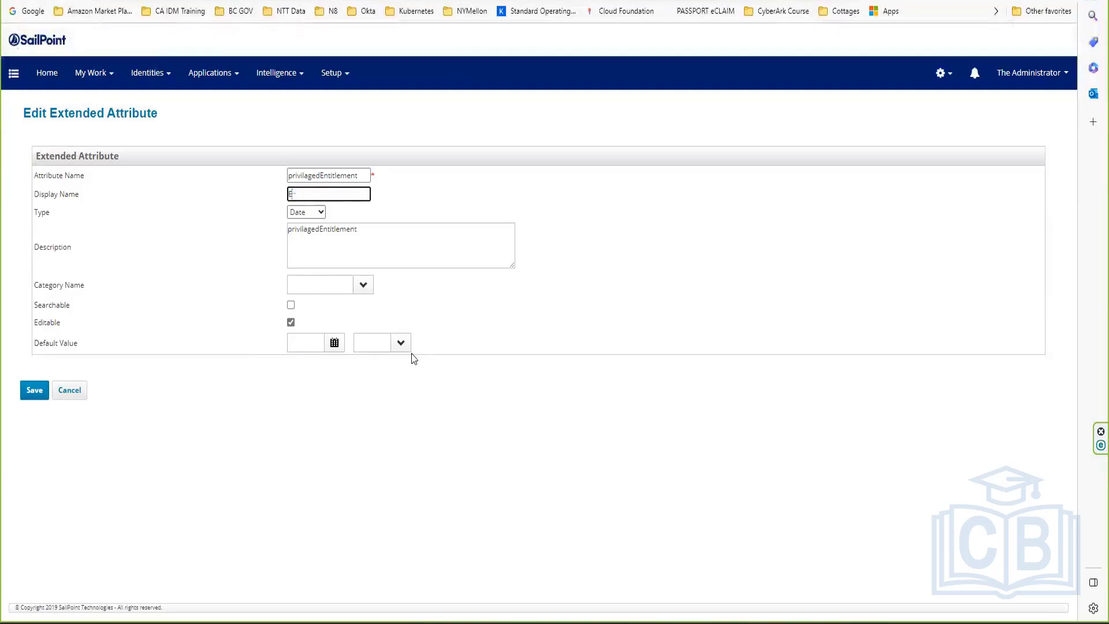
type("nt Crea")
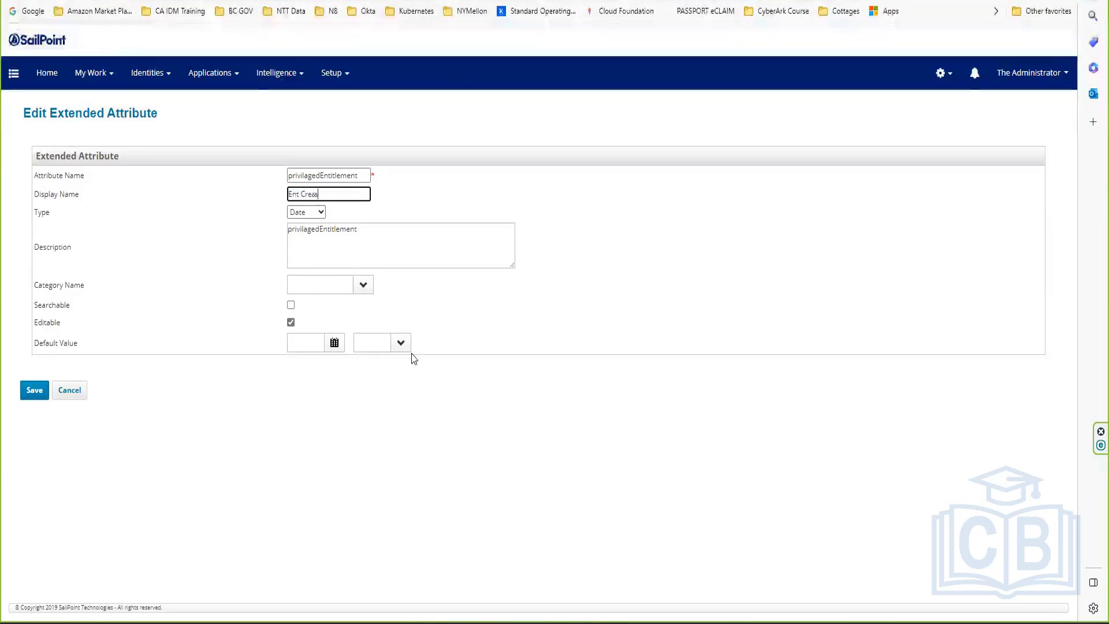
type("tion Date")
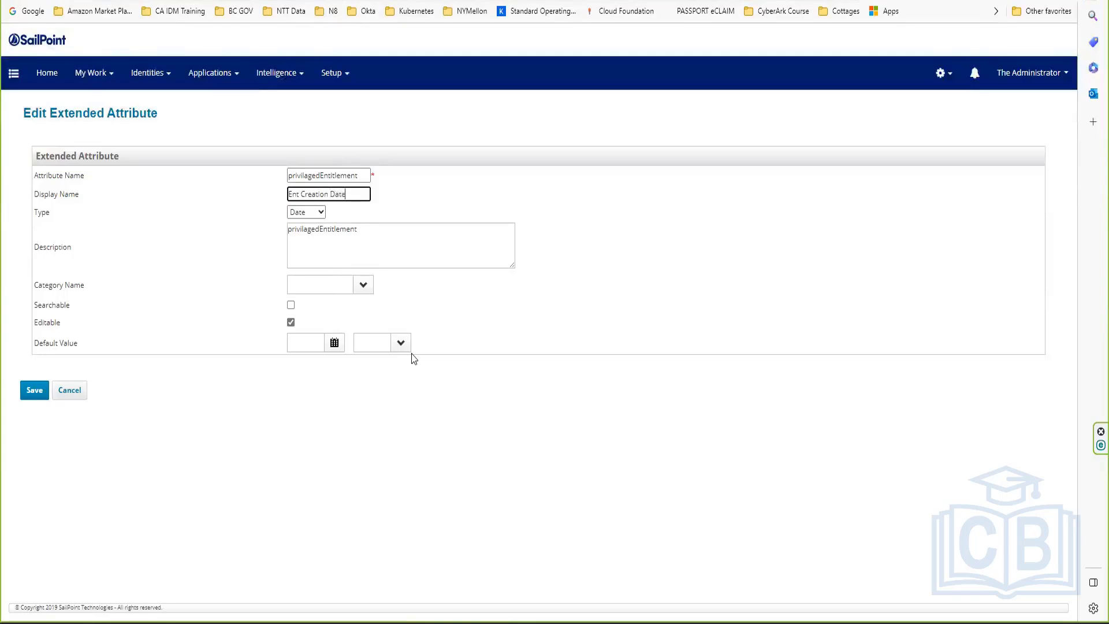
left_click(33, 391)
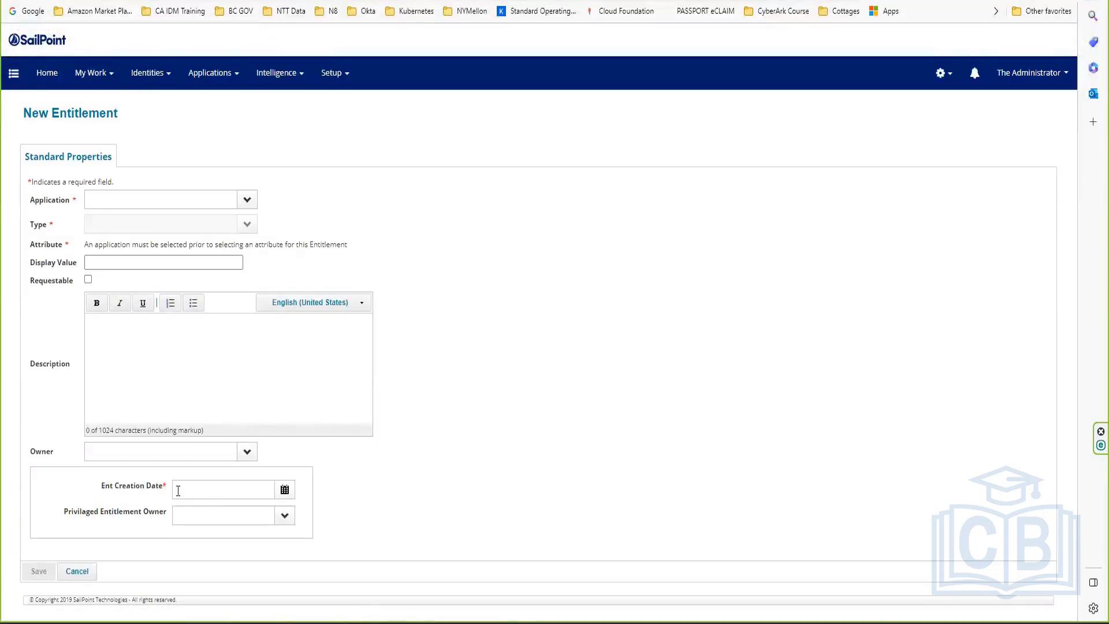
Step: Set Ent Creation Date to 11/16/2023 on the New Entitlement form
left_click_drag(99, 486, 143, 488)
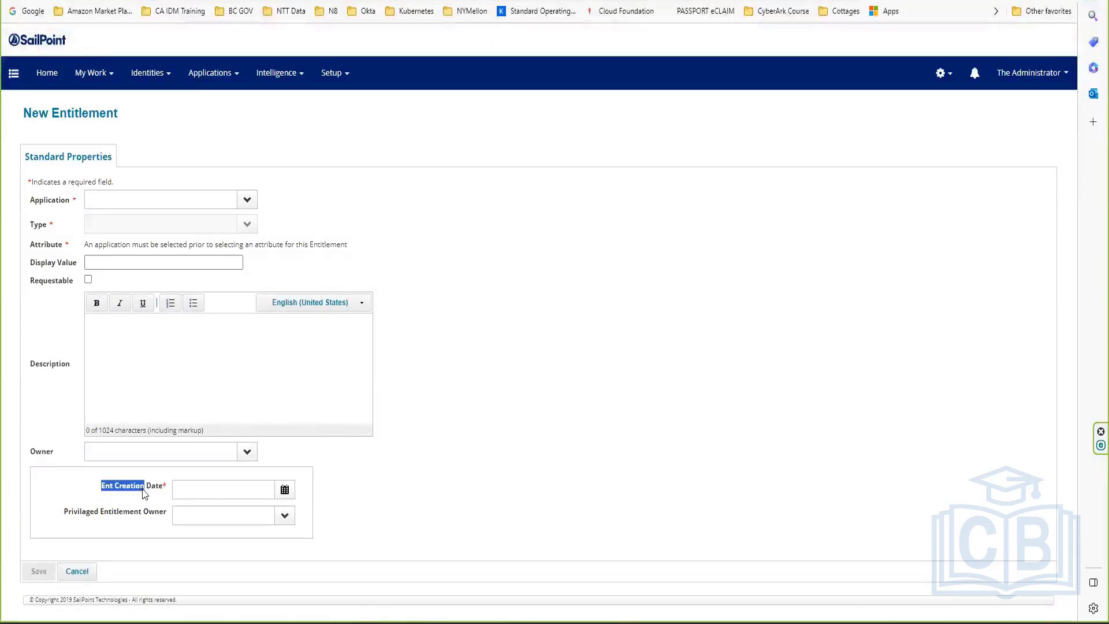
left_click(285, 489)
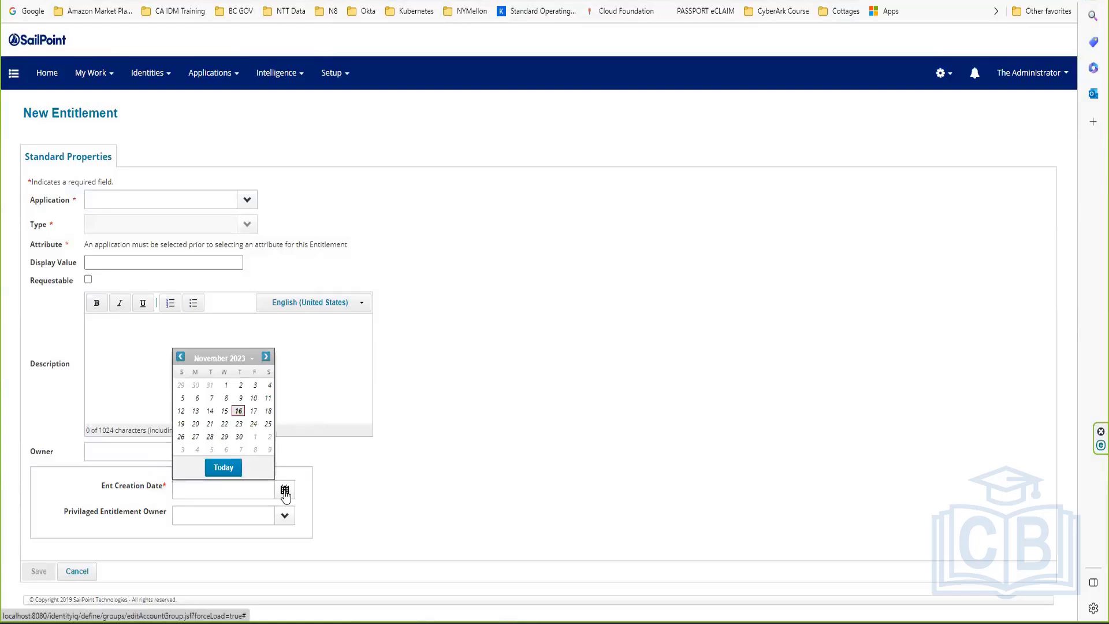
left_click(239, 411)
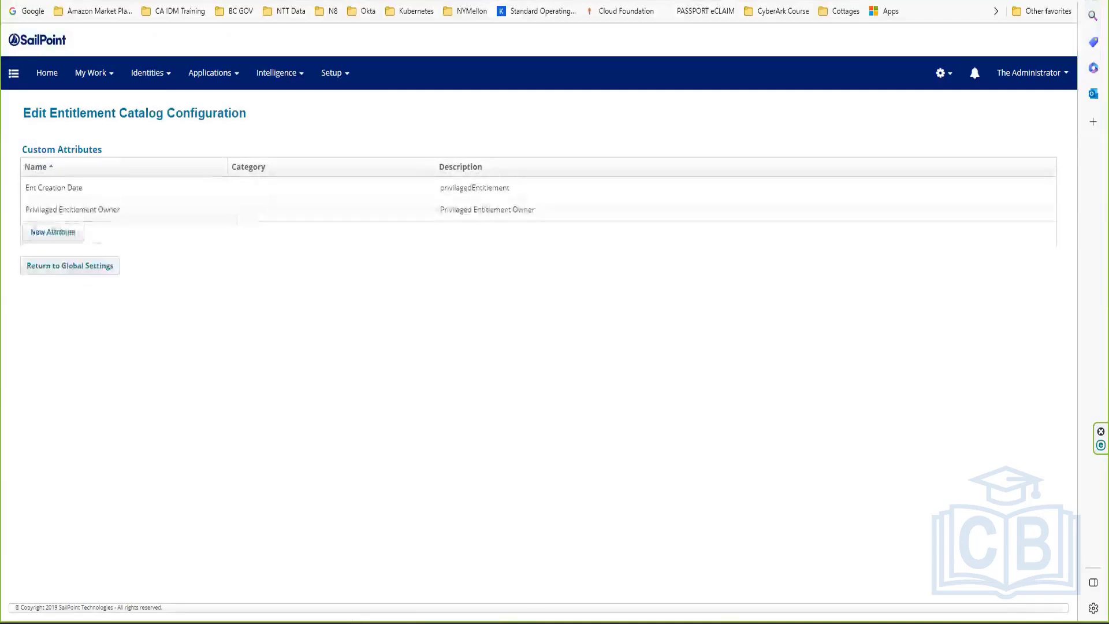
Step: Try String type on Privilaged Entitlement Owner, then discard the change
left_click(87, 215)
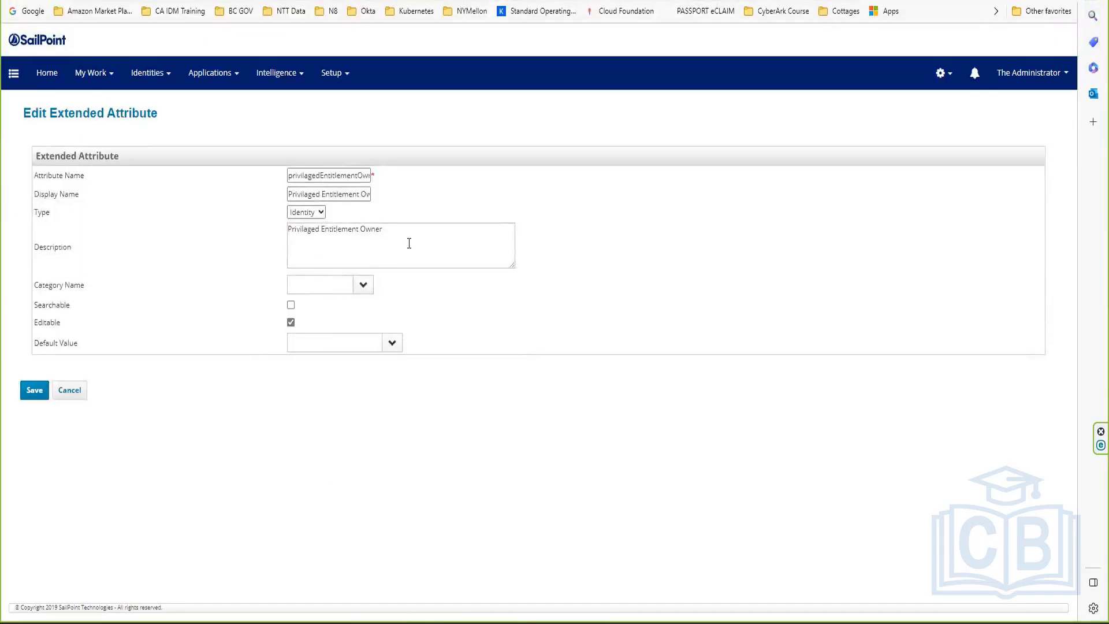
left_click(314, 212)
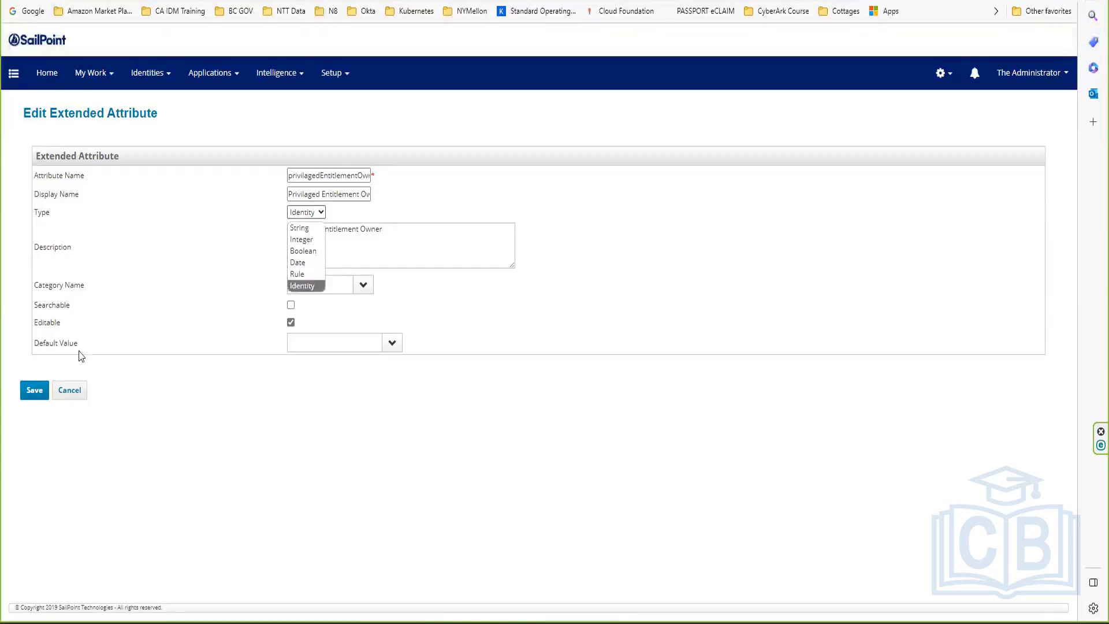
left_click(309, 228)
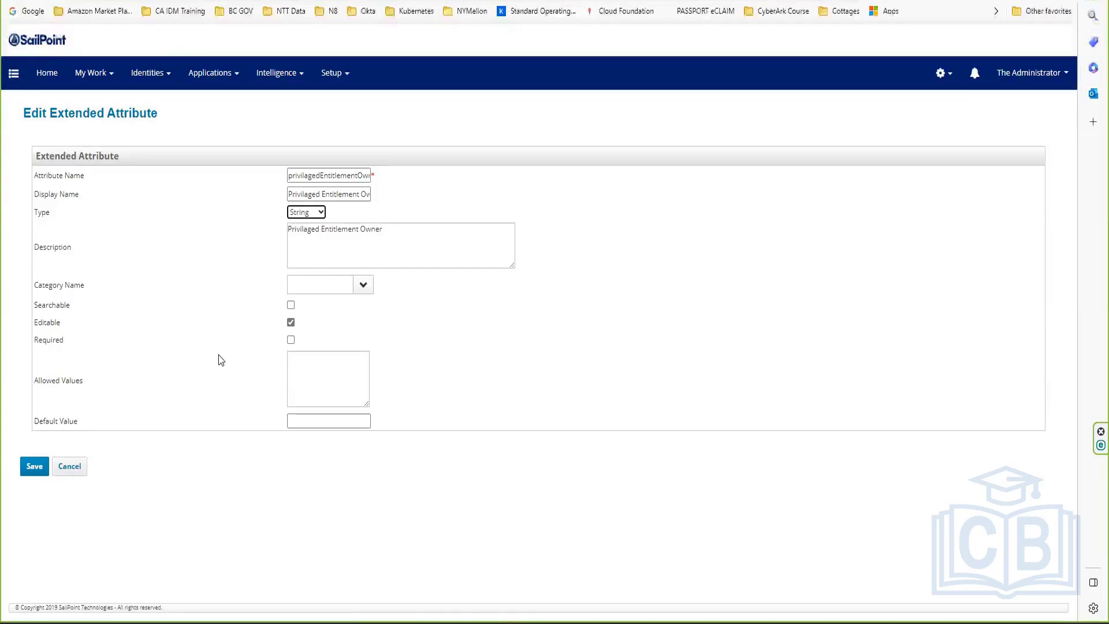
left_click(69, 466)
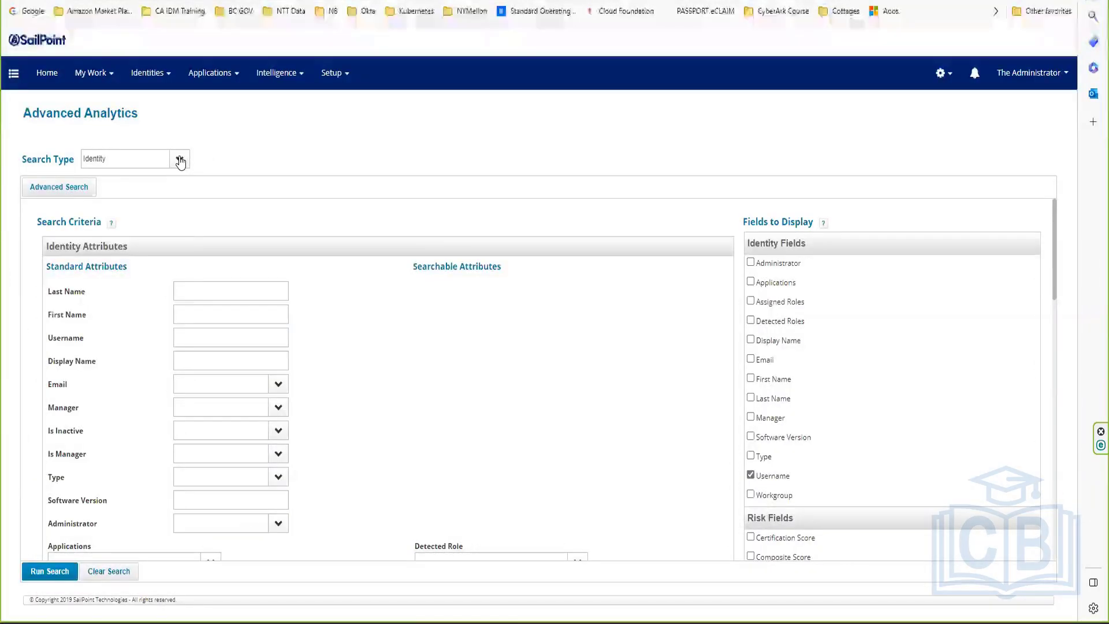
Step: Switch the Advanced Analytics search type to Entitlement and check its empty Searchable Attributes
left_click(180, 160)
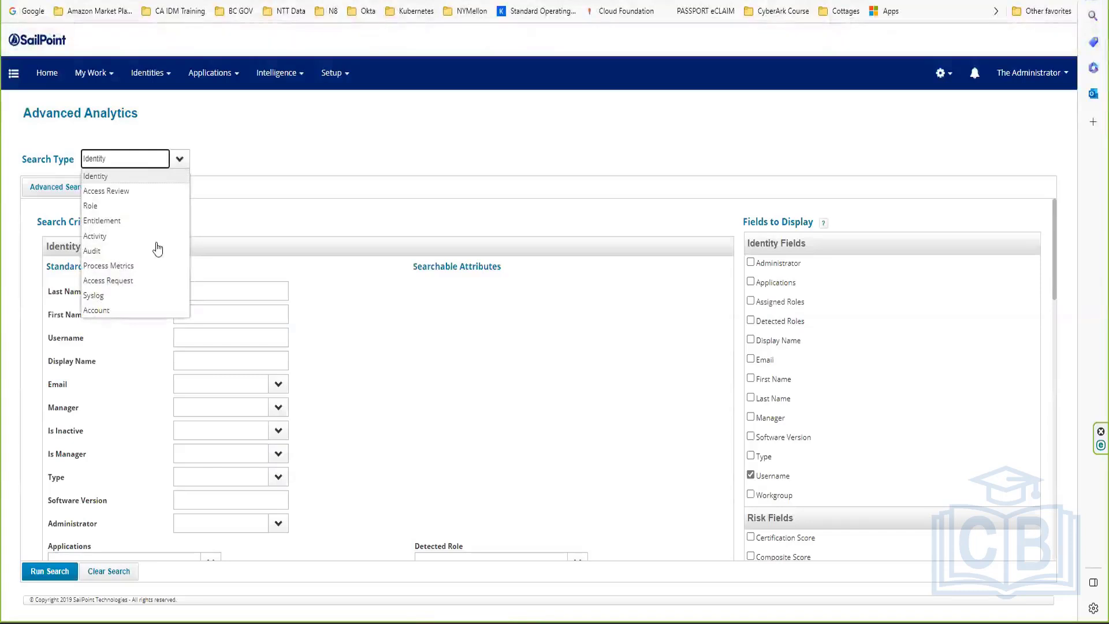
left_click(120, 220)
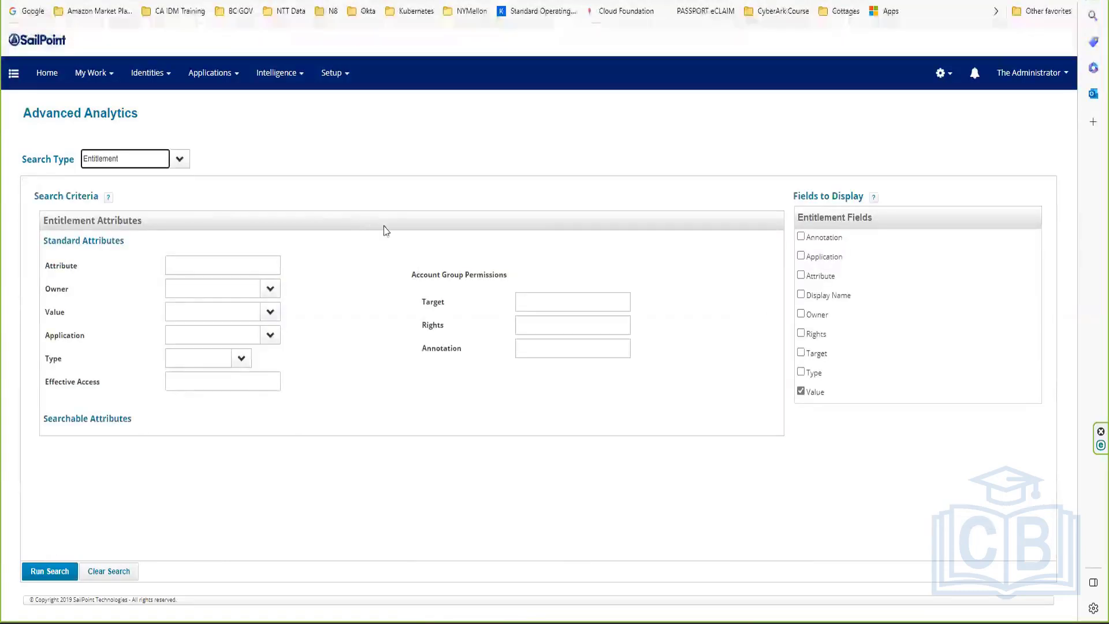
triple_click(44, 238)
left_click(72, 286)
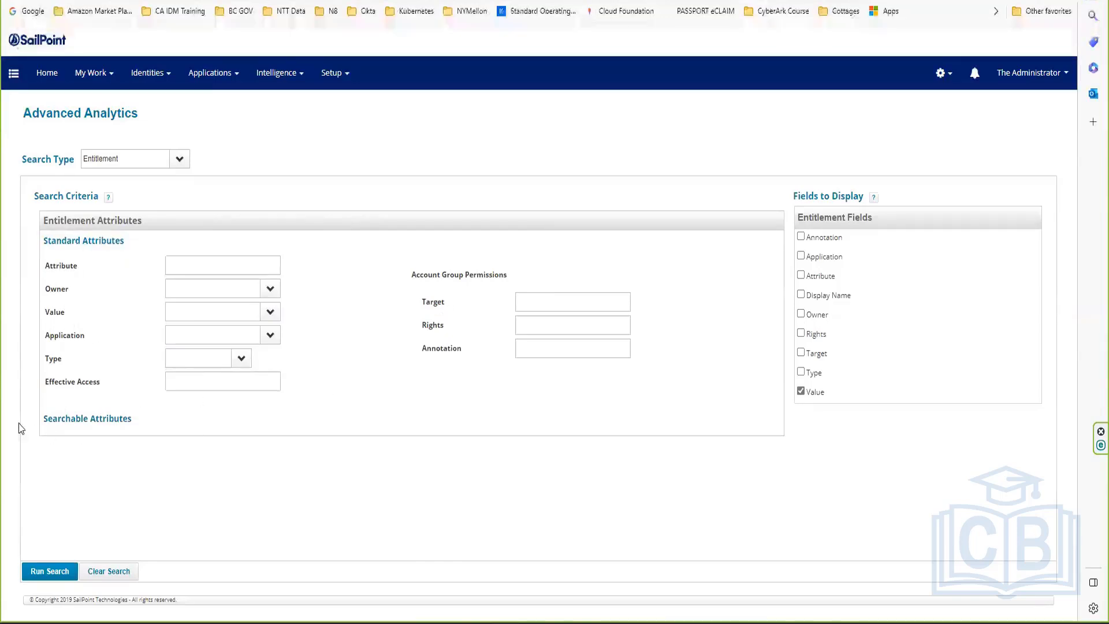
left_click_drag(50, 418, 197, 423)
left_click(211, 469)
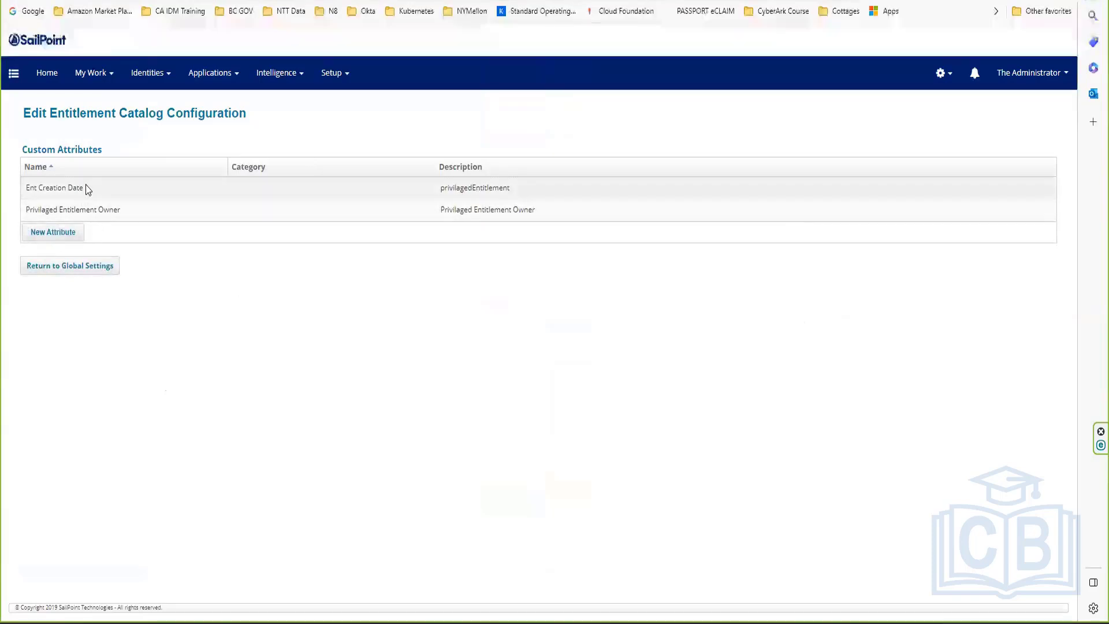
Step: Mark the Ent Creation Date entitlement attribute as Searchable and save it
left_click(88, 189)
left_click_drag(56, 304, 163, 306)
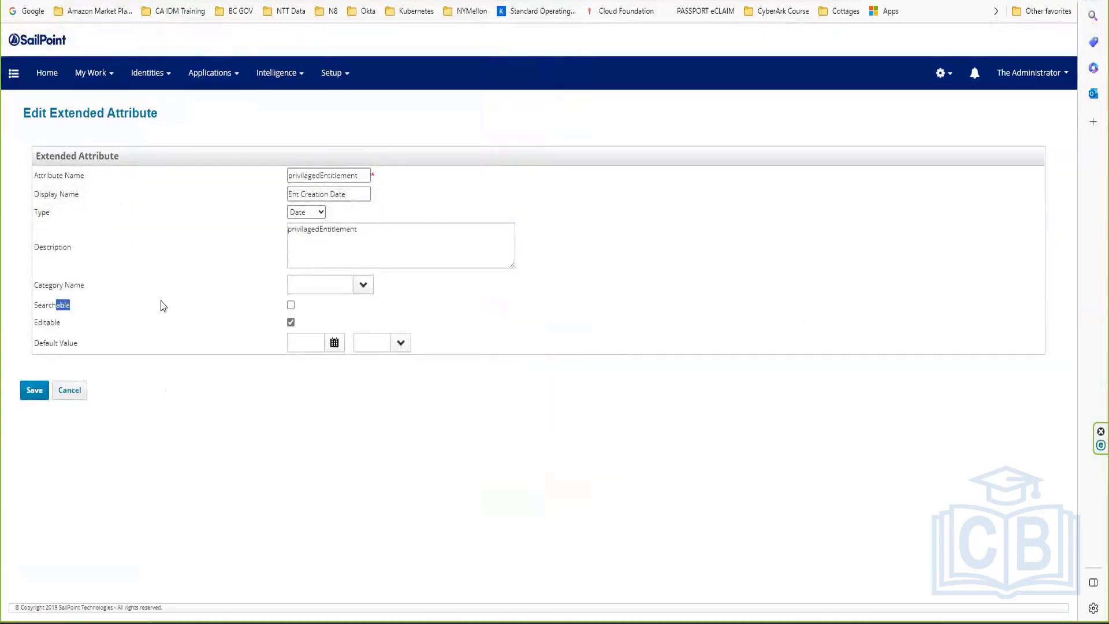
left_click(291, 305)
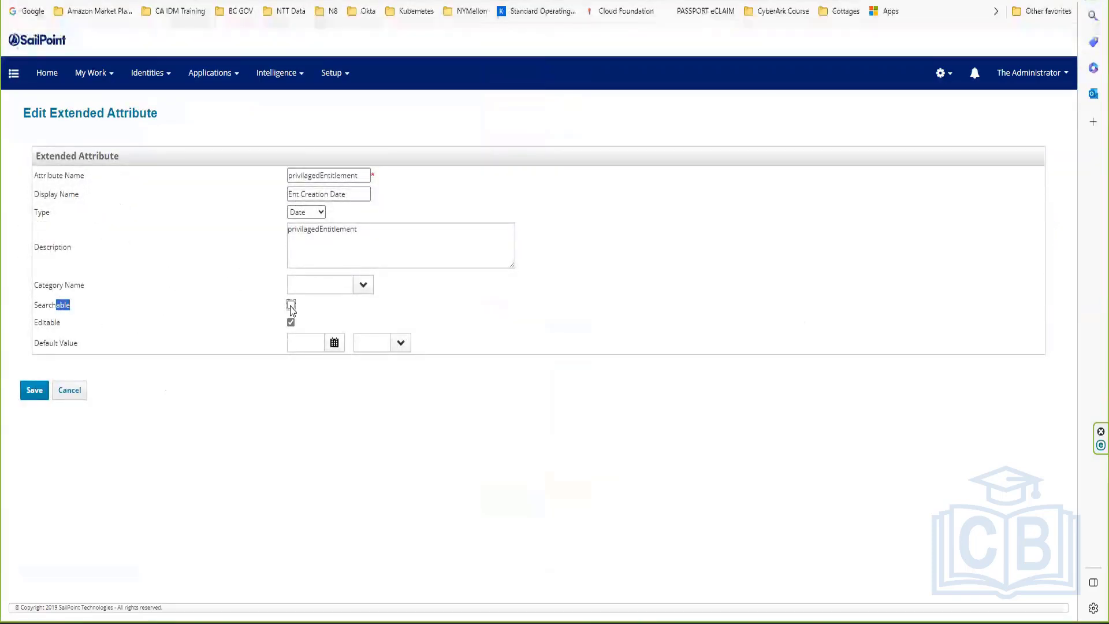
left_click(33, 391)
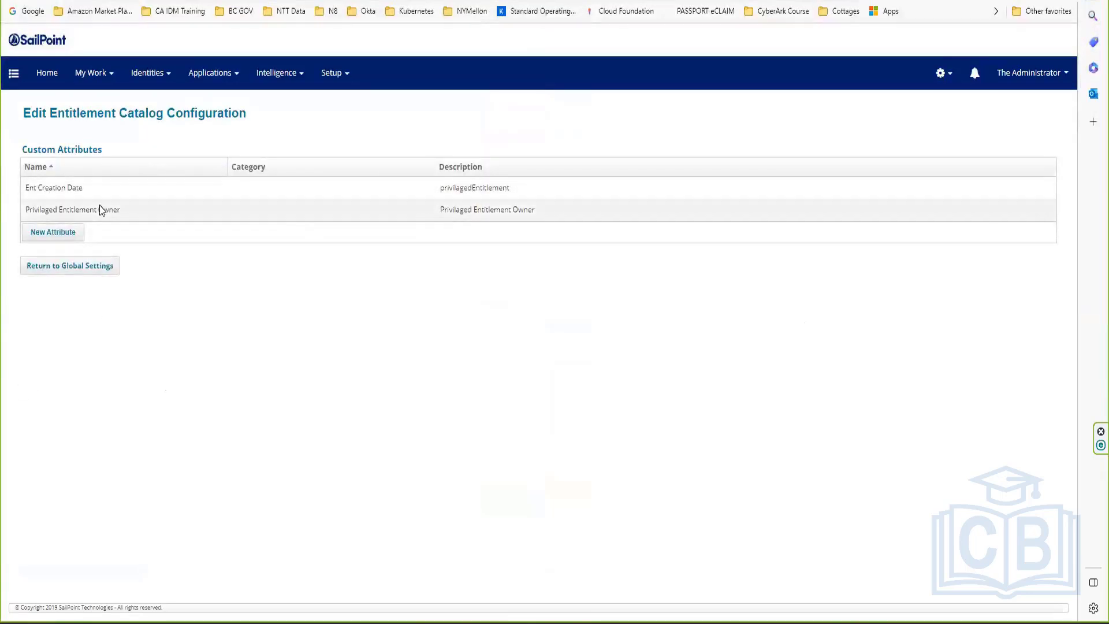
Step: Mark the Privilaged Entitlement Owner attribute as Searchable and save it
left_click(100, 211)
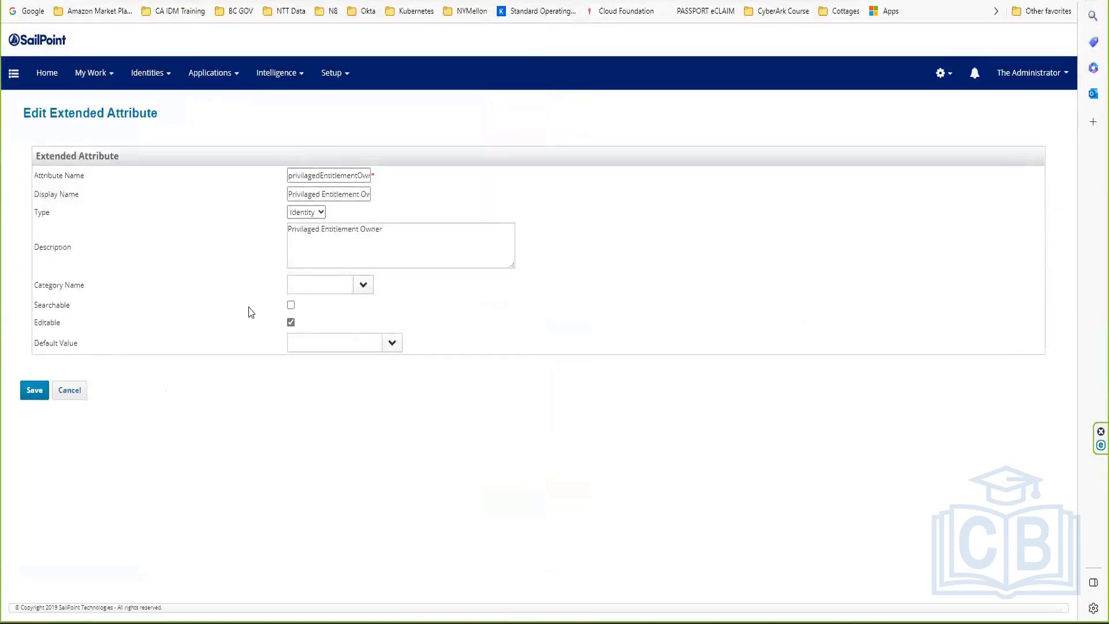
left_click(291, 305)
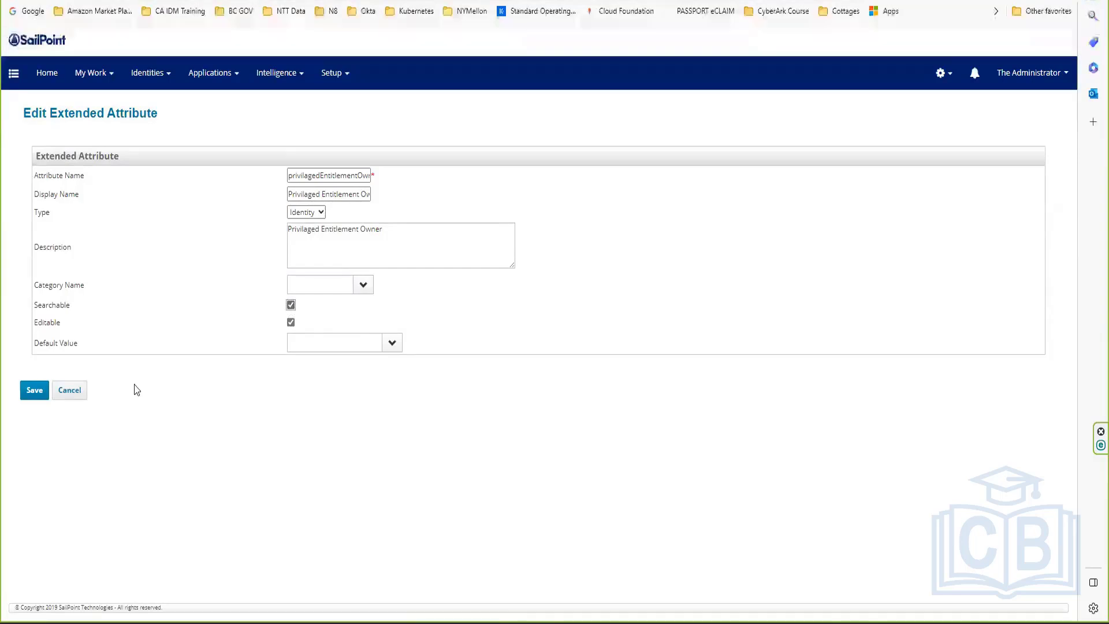
left_click(33, 388)
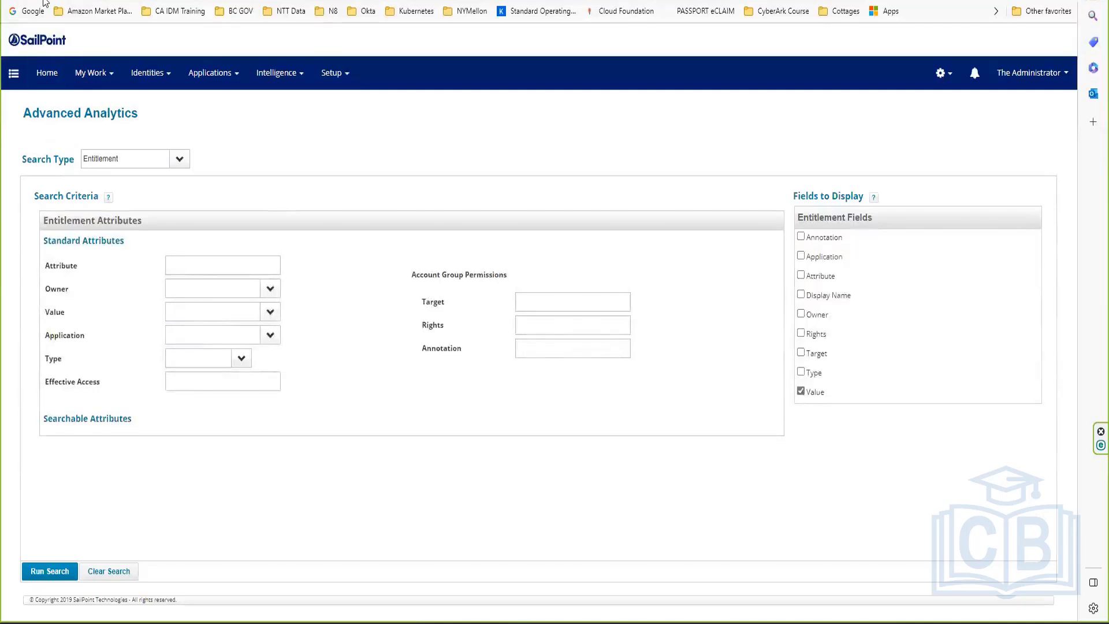
Step: Reload the entitlement search and test the Privilaged Entitlement Owner value list
left_click(44, 1)
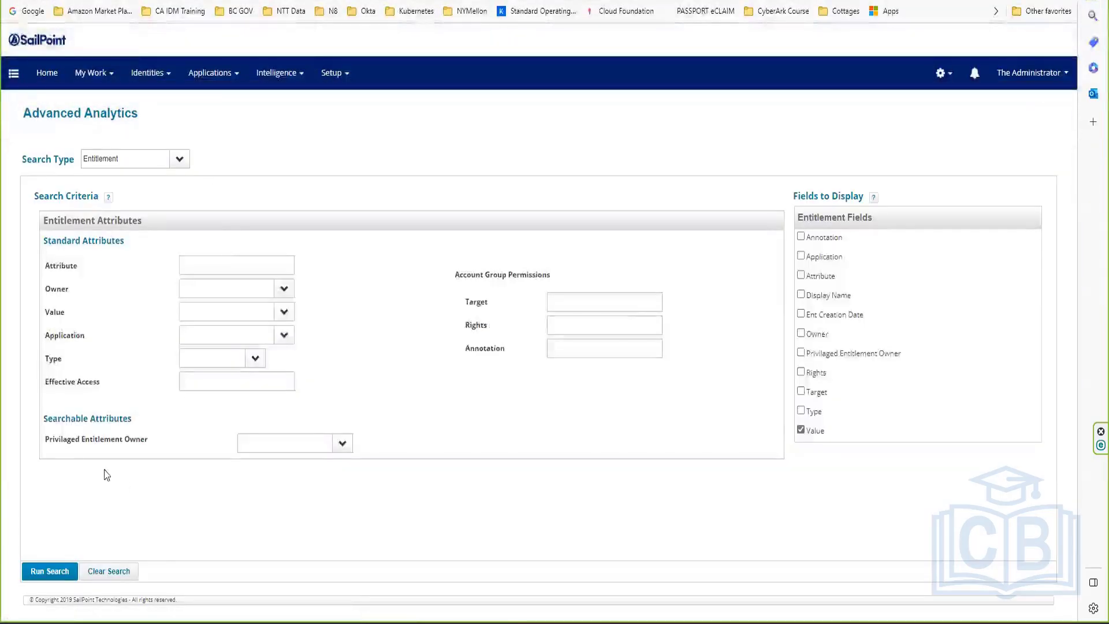
left_click_drag(49, 439, 182, 440)
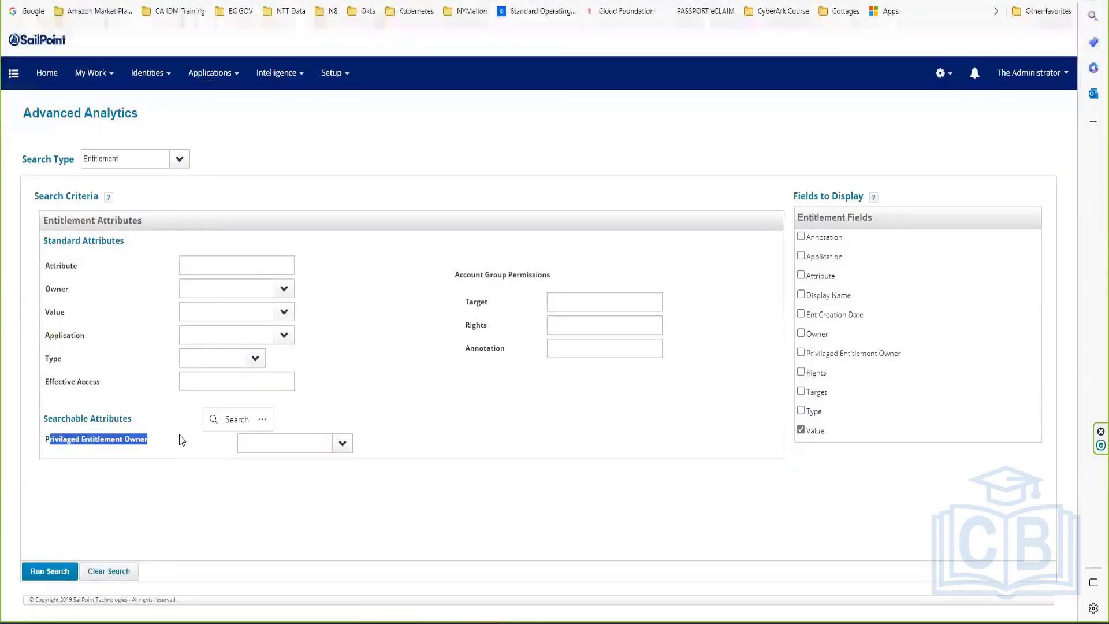
key("ctrl+c")
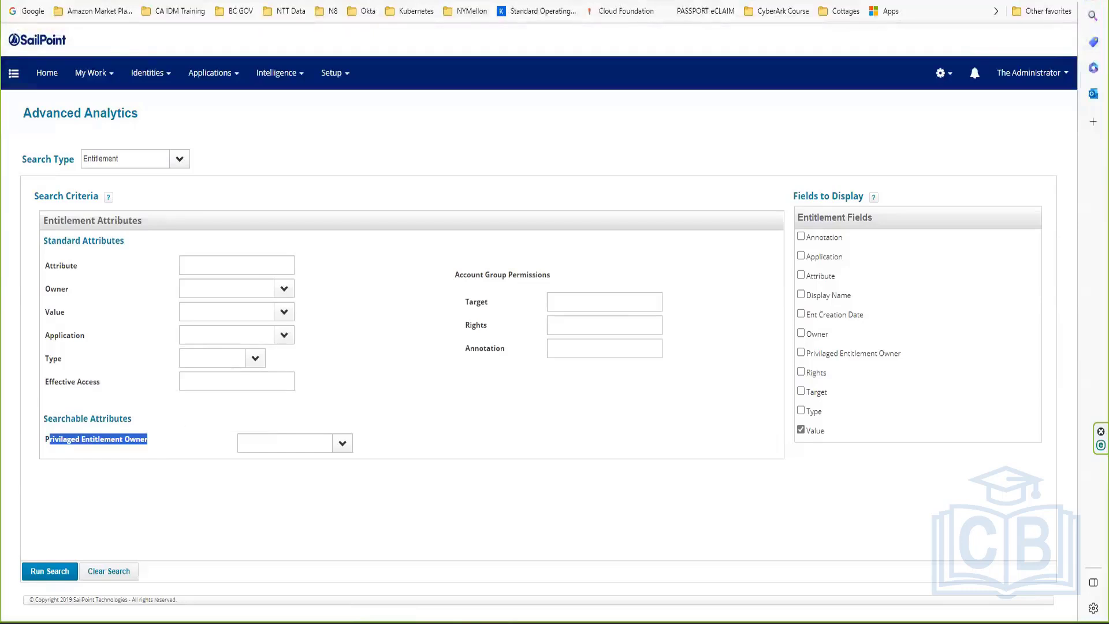
left_click(342, 444)
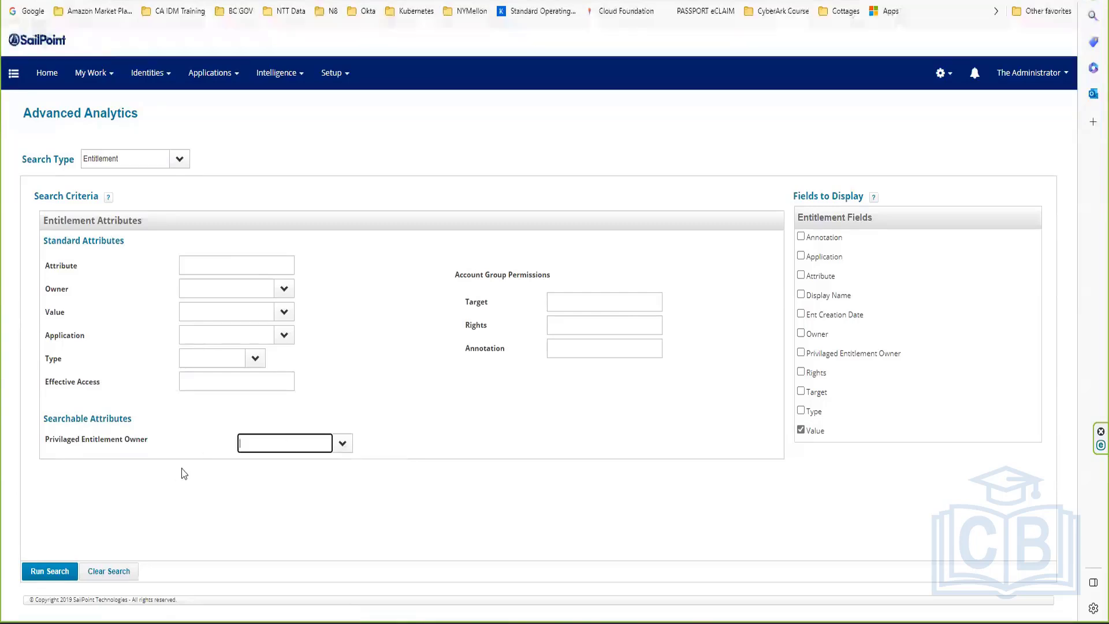
left_click_drag(172, 446, 88, 445)
left_click(230, 445)
left_click(342, 446)
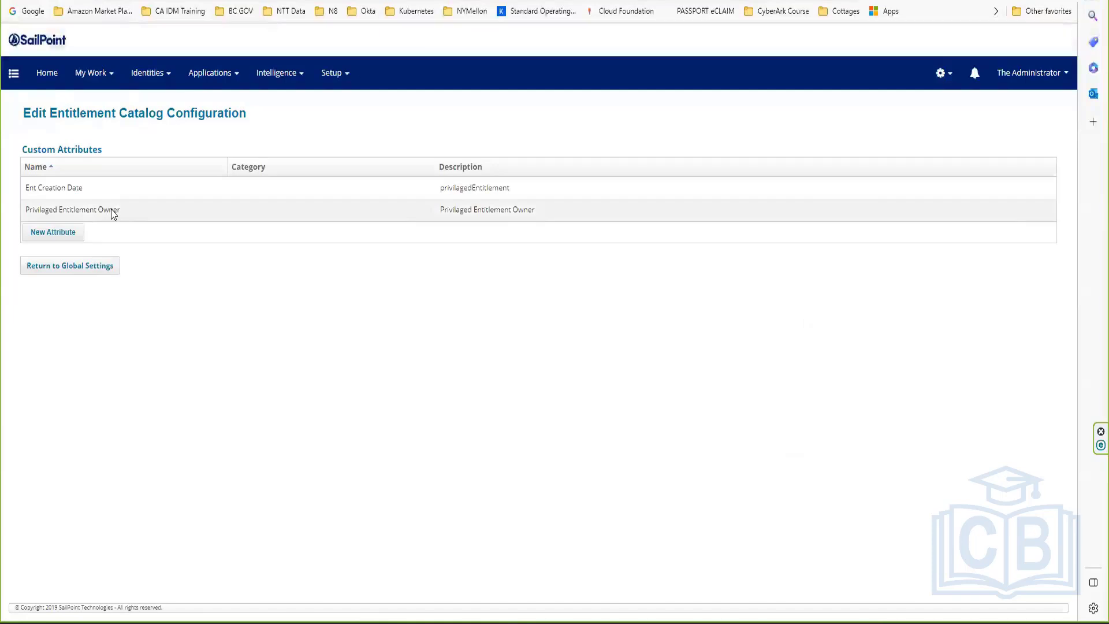
Step: Review the Ent Creation Date attribute settings and cancel without changing anything
left_click(79, 196)
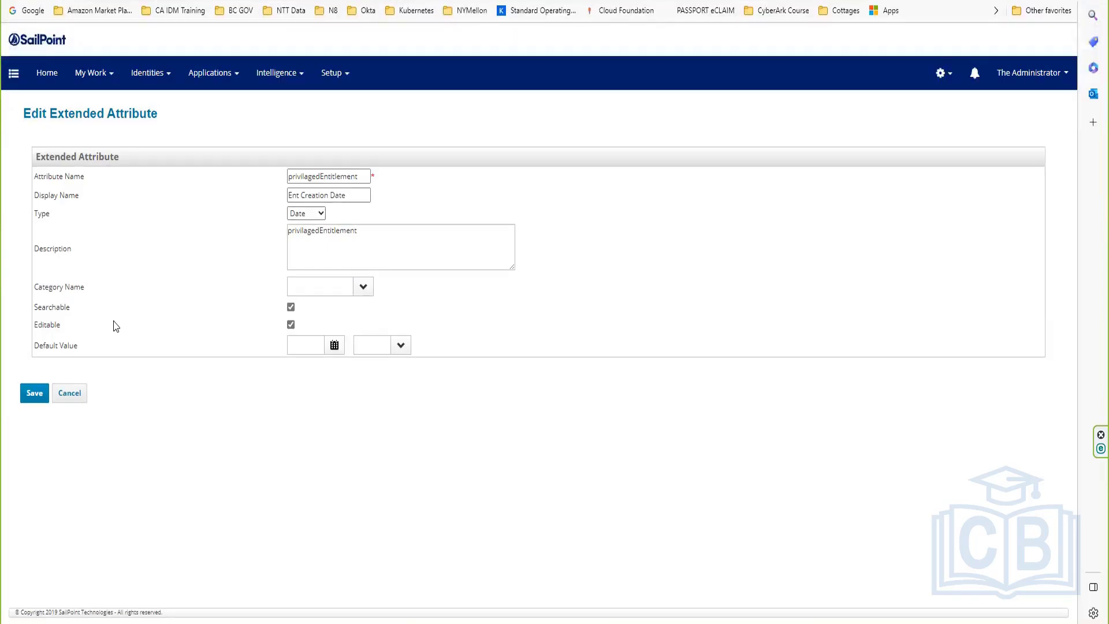
left_click(72, 394)
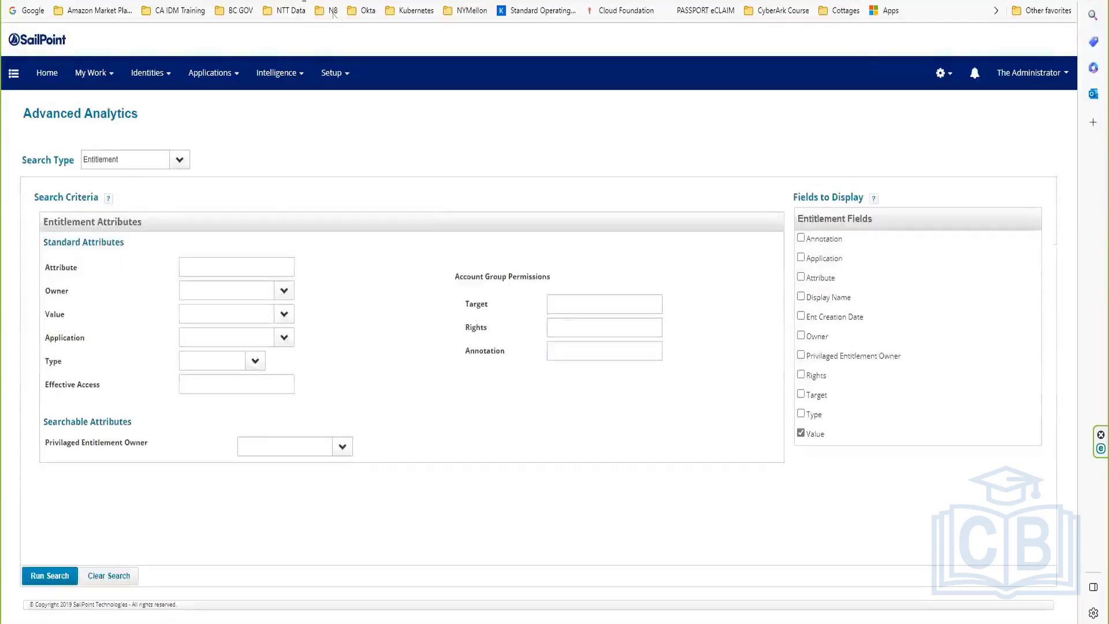
left_click(333, 3)
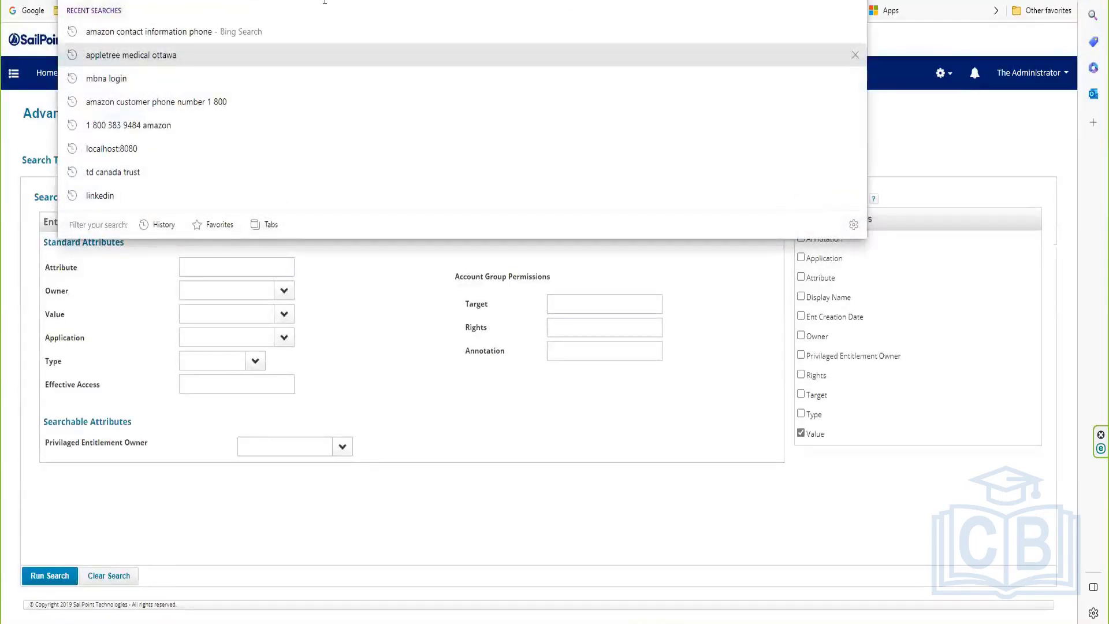
Step: Load localhost:8080/identityiq/debug and list the ObjectConfig objects in the Object Browser
type("localhost:8080/identityiq/debug")
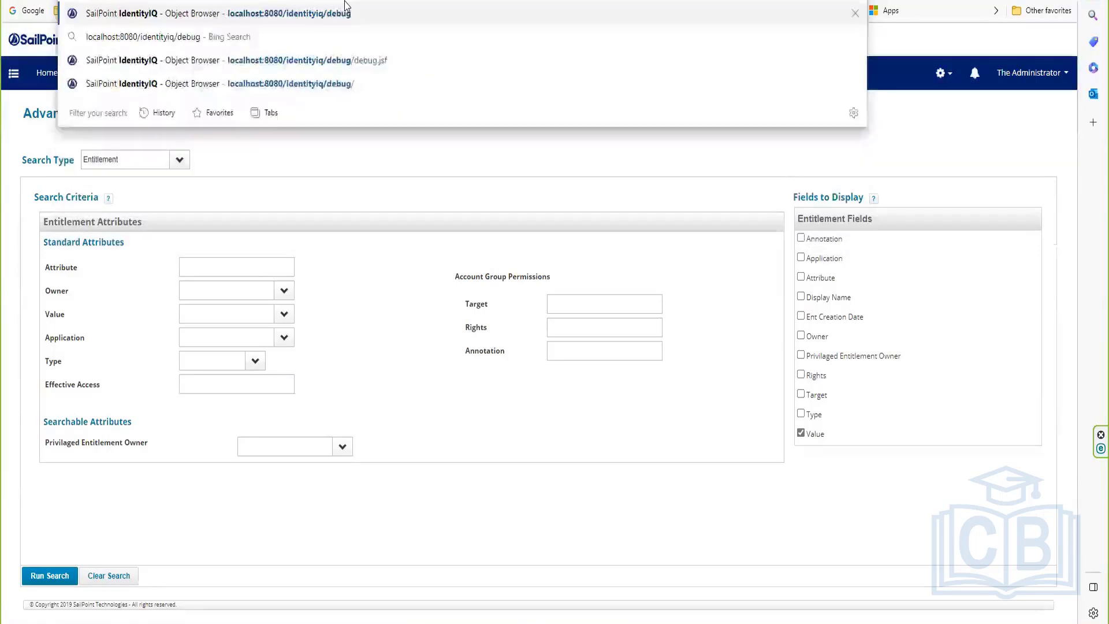
key("Return")
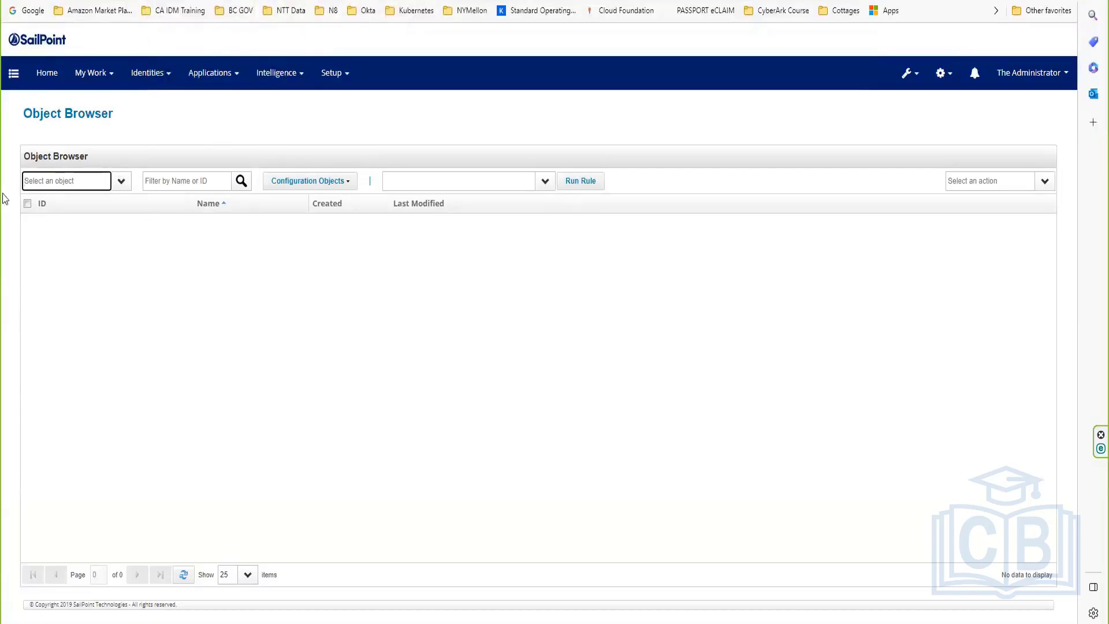
type("atr")
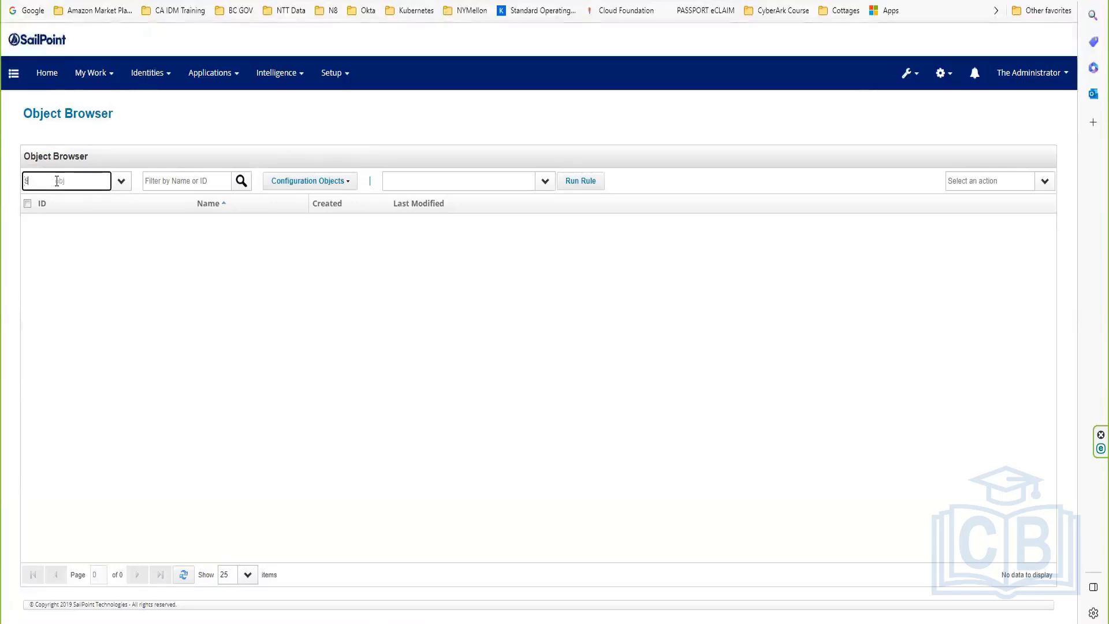
type("tr")
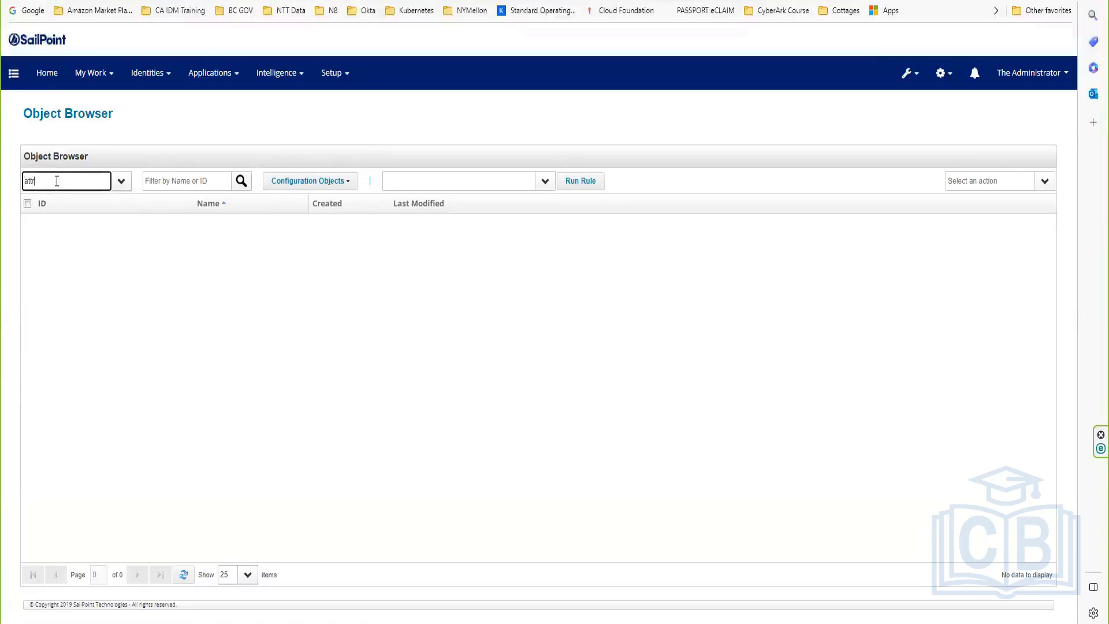
key("BackSpace")
key("BackSpace")
key("BackSpace")
type("exte")
key("BackSpace")
key("BackSpace")
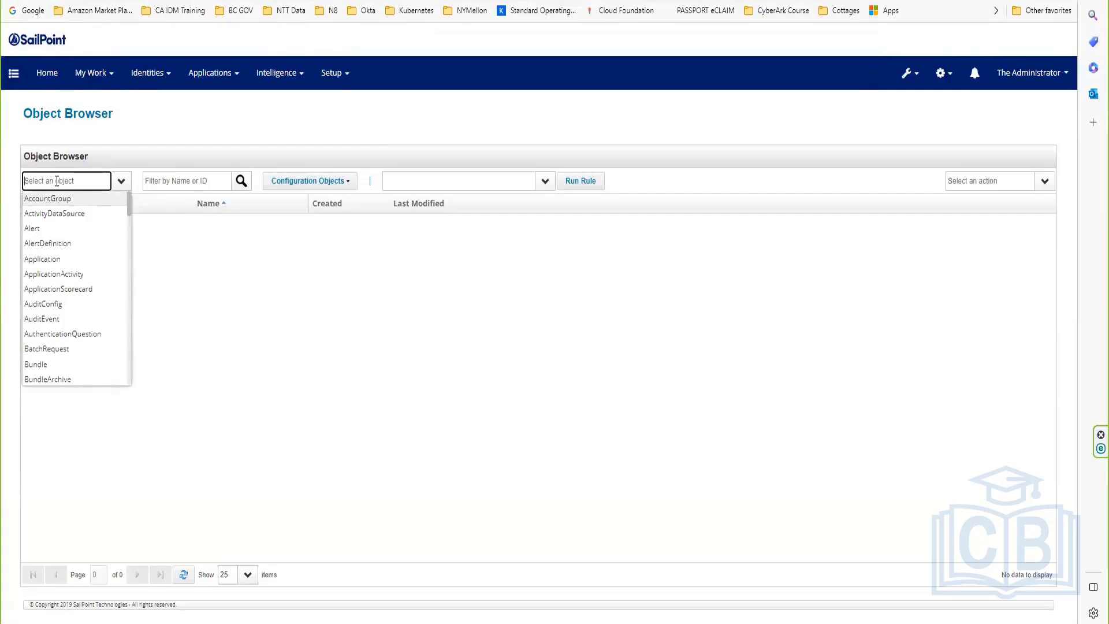
type("i")
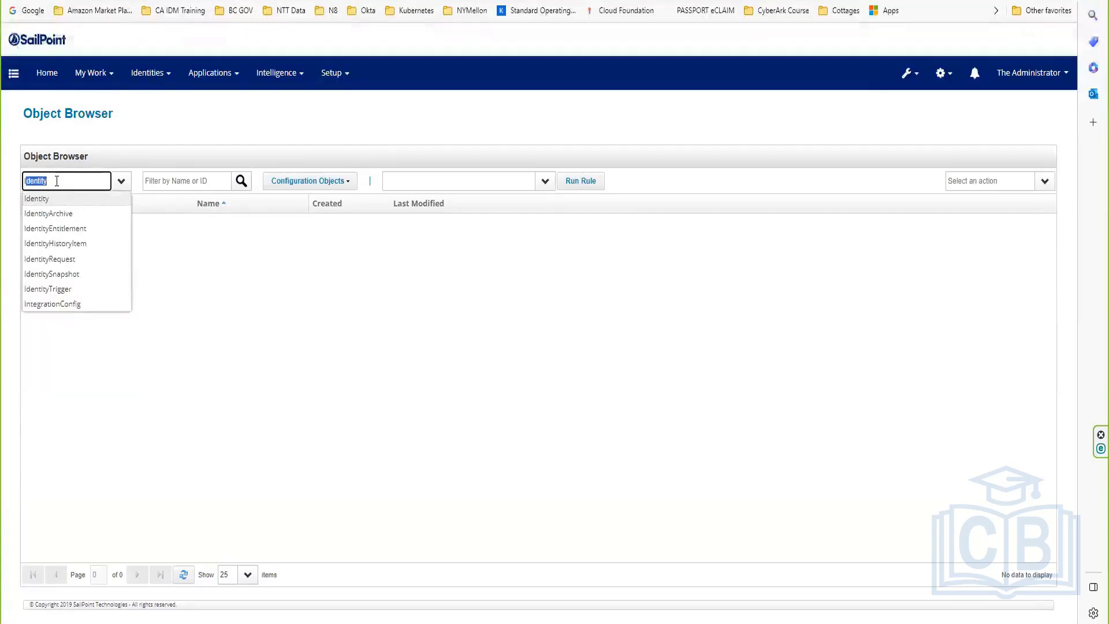
key("BackSpace")
key("BackSpace")
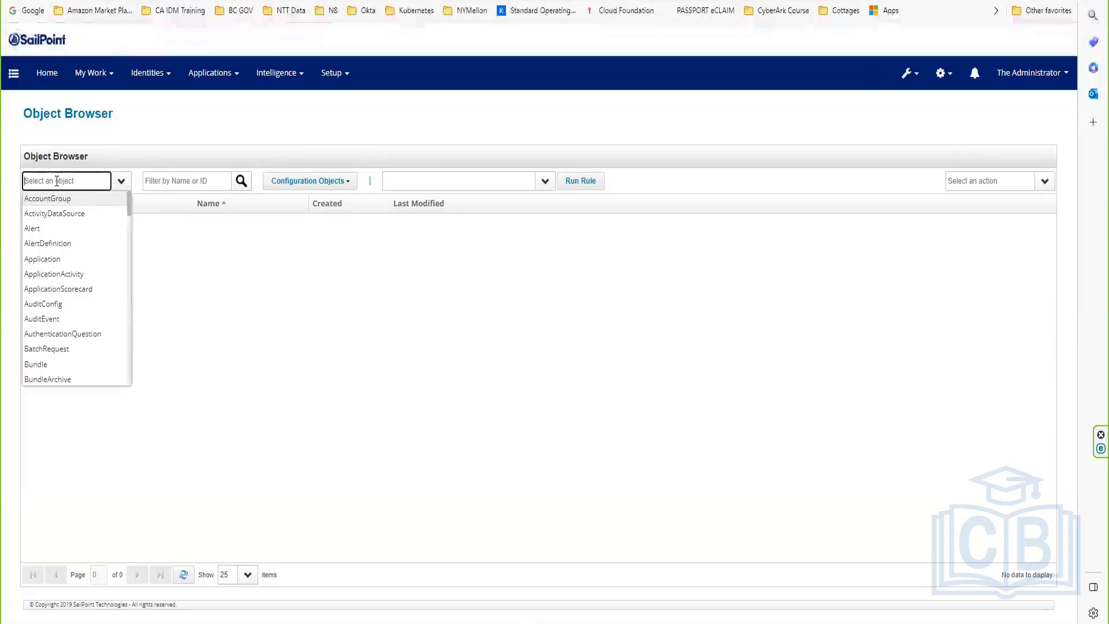
type("onfig")
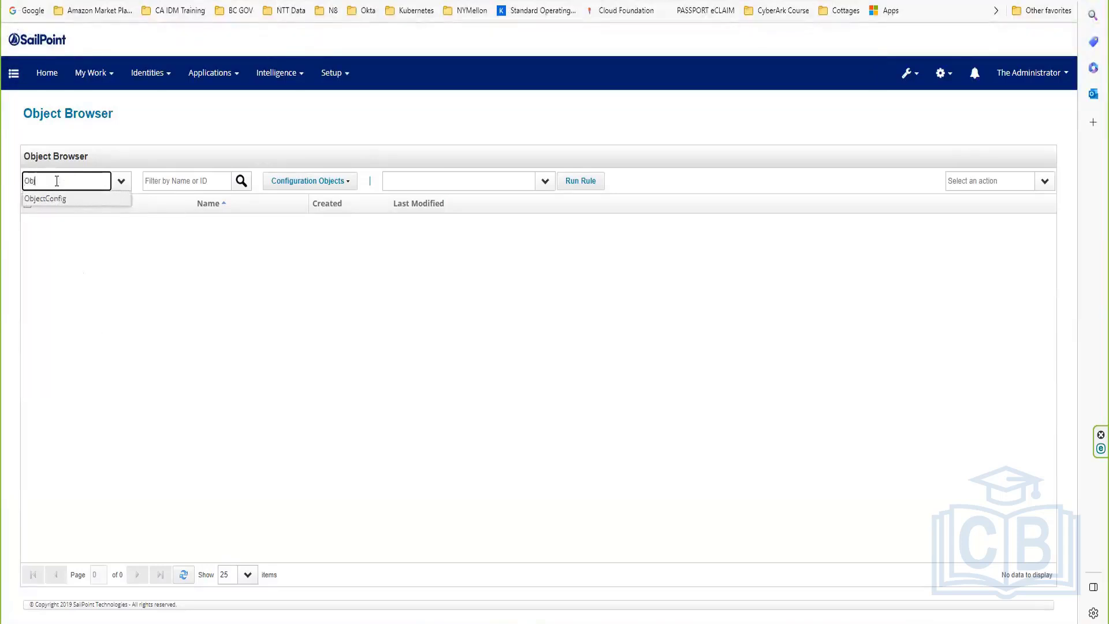
left_click(80, 200)
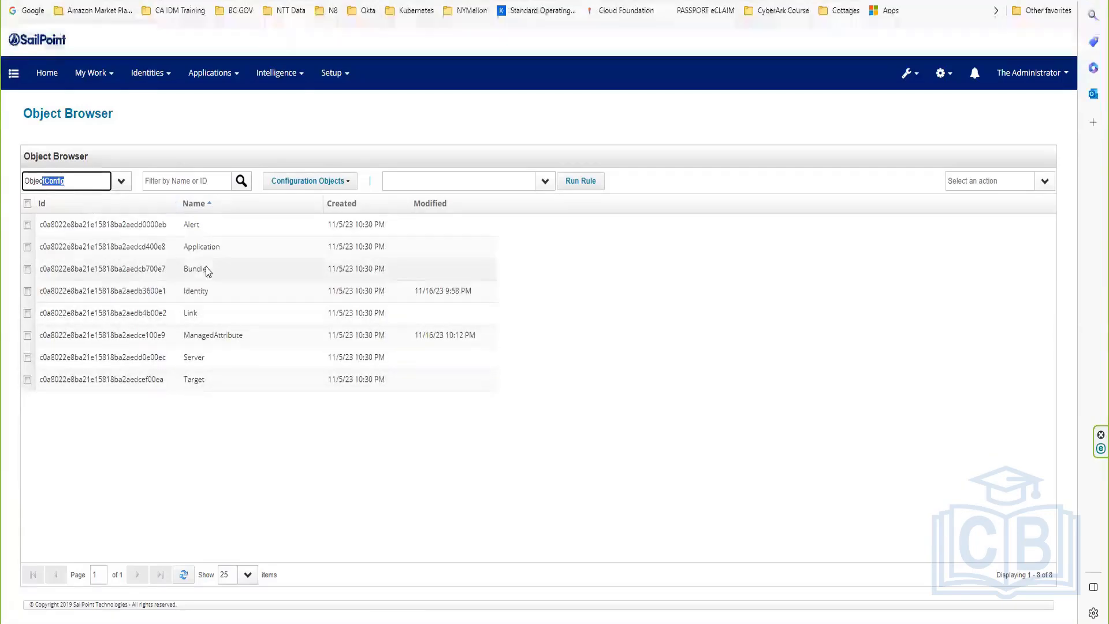
Step: Open the ManagedAttribute ObjectConfig XML and inspect the Ent Creation Date and Privilaged Entitlement Owner definitions
left_click(241, 342)
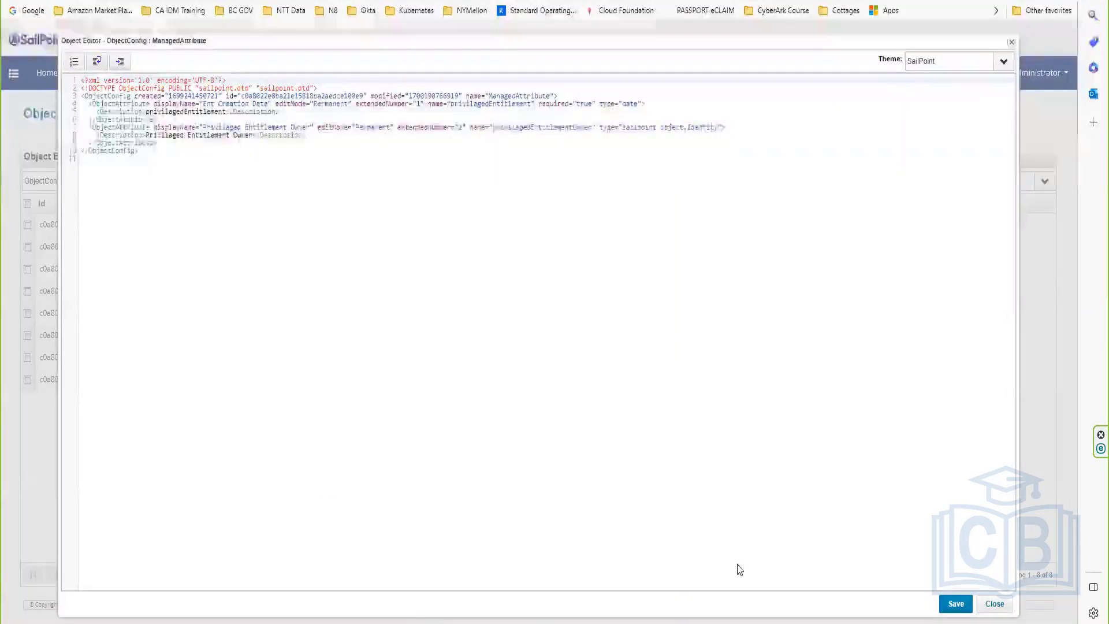
left_click(997, 603)
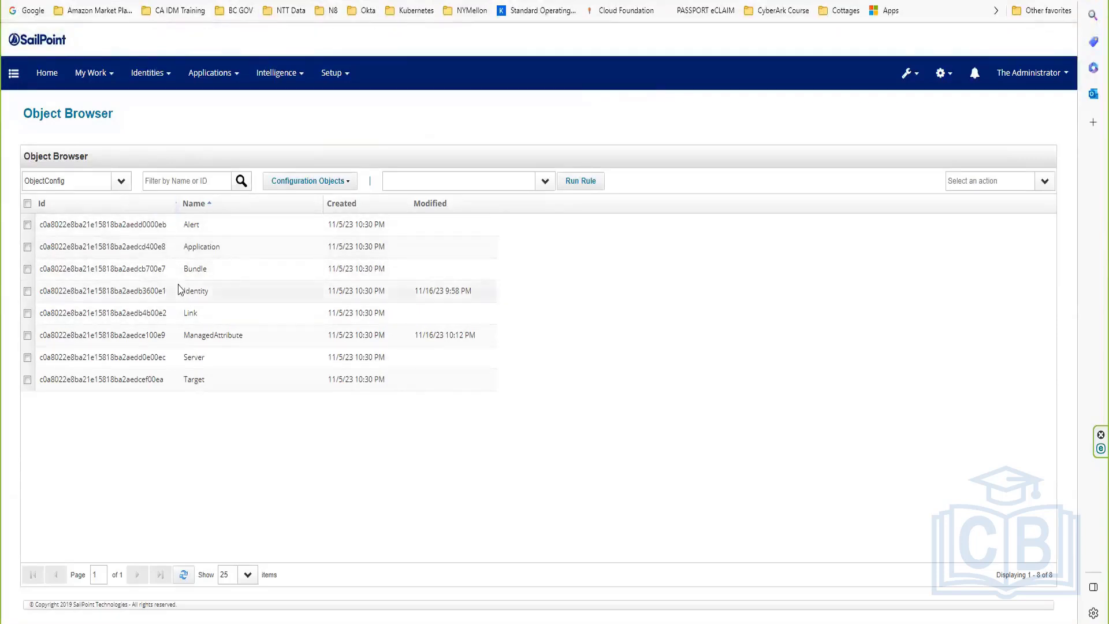
left_click(222, 341)
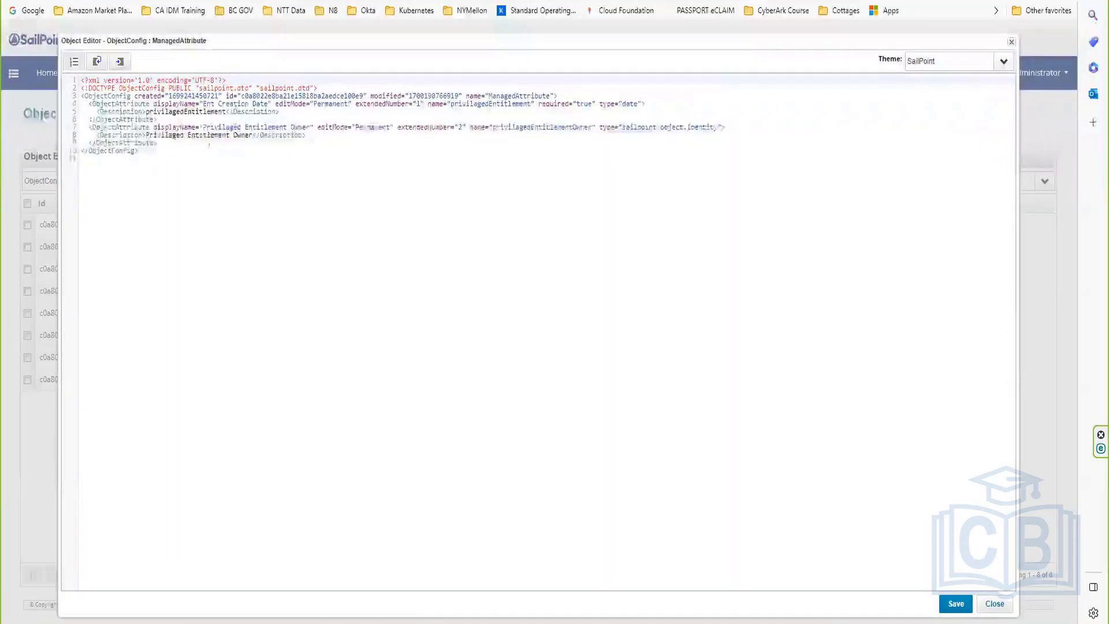
left_click(103, 103)
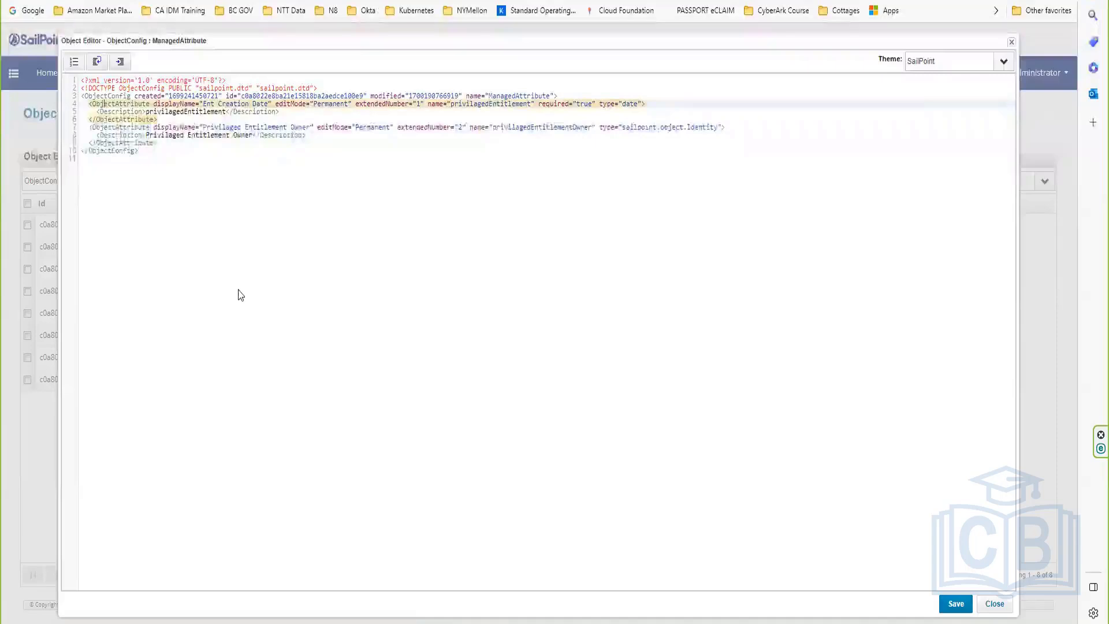
key("ctrl+plus")
key("ctrl+plus")
key("ctrl+plus")
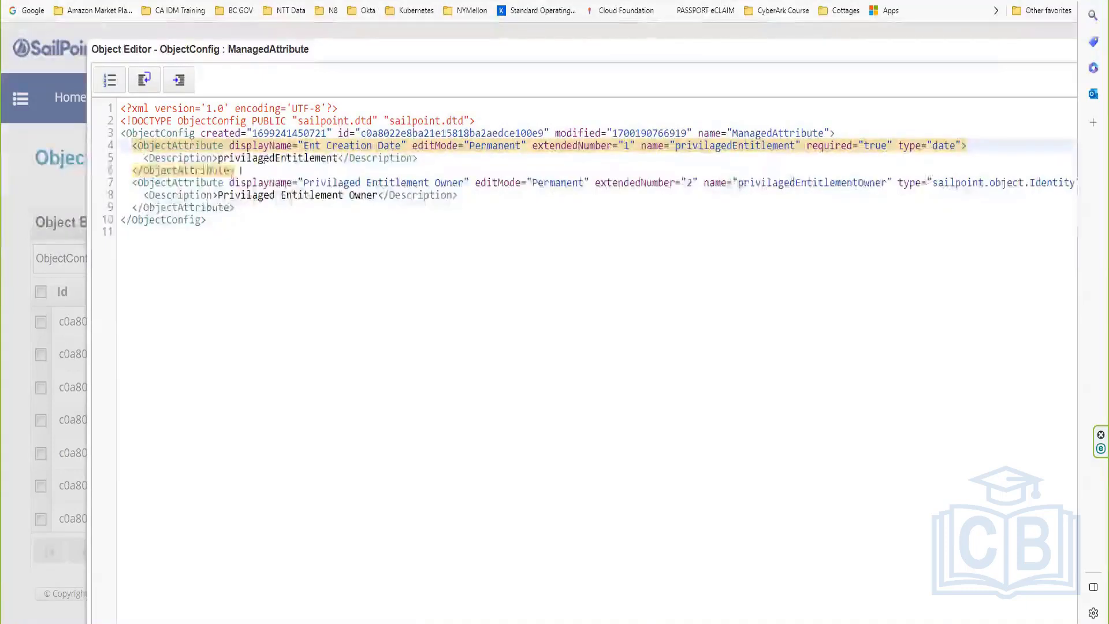
left_click(179, 182)
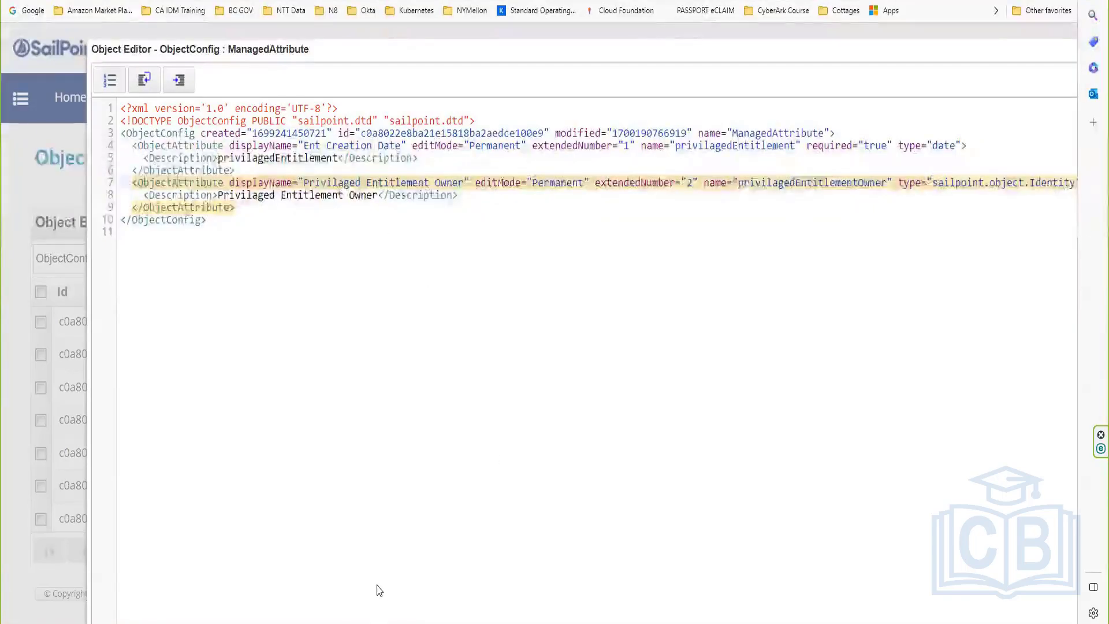
Step: Check the Advanced Analytics search page under Intelligence
left_click_drag(392, 62, 372, 55)
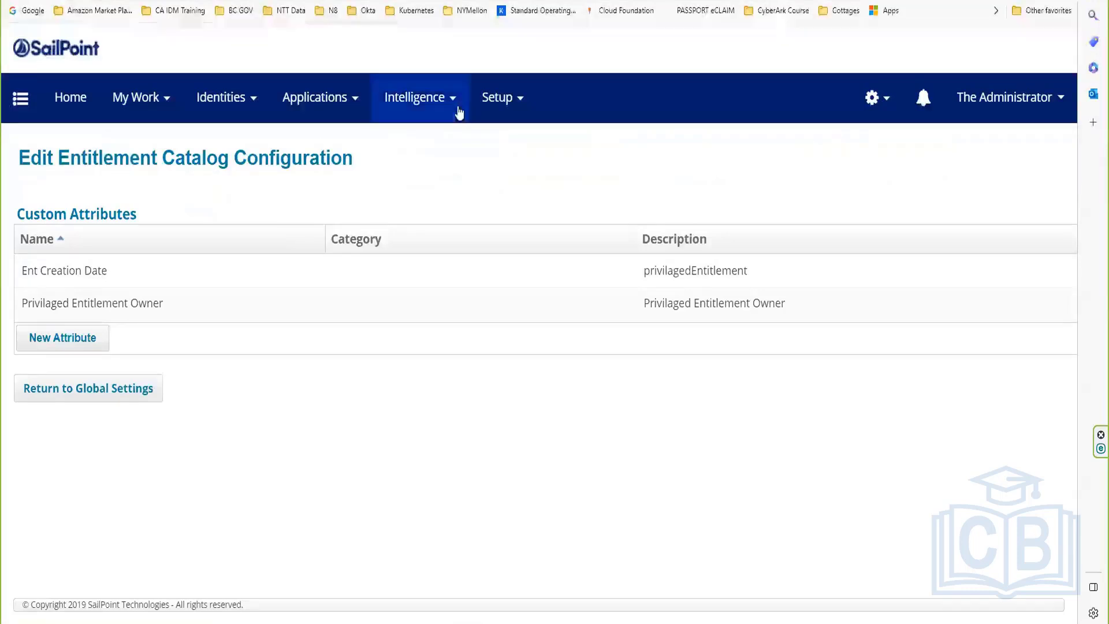
left_click(440, 113)
left_click(435, 152)
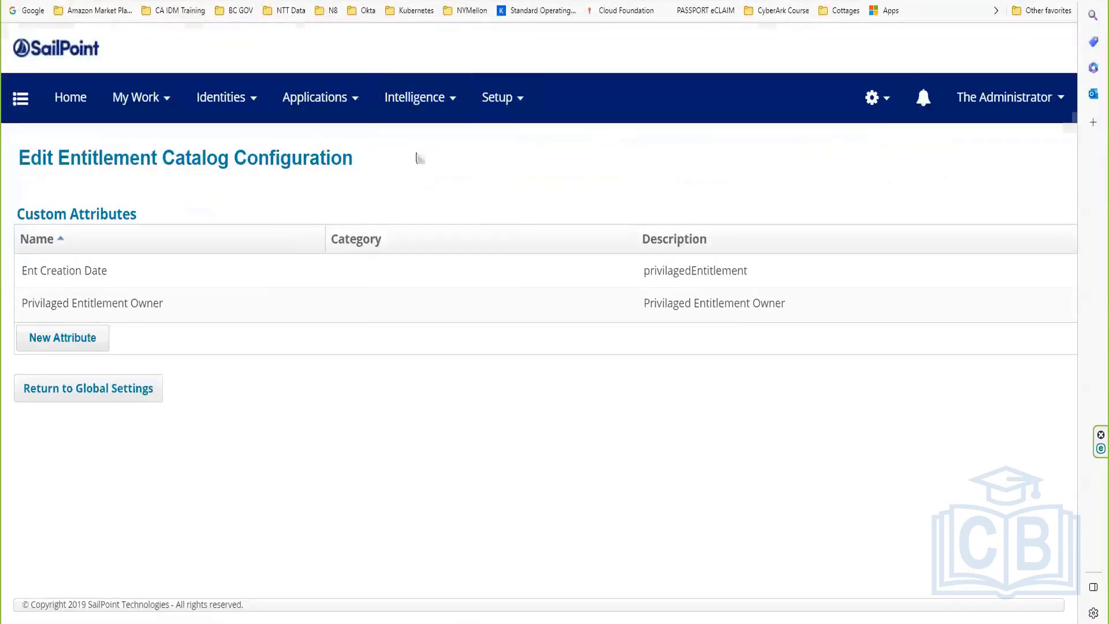
scroll(488, 437, "down", 3)
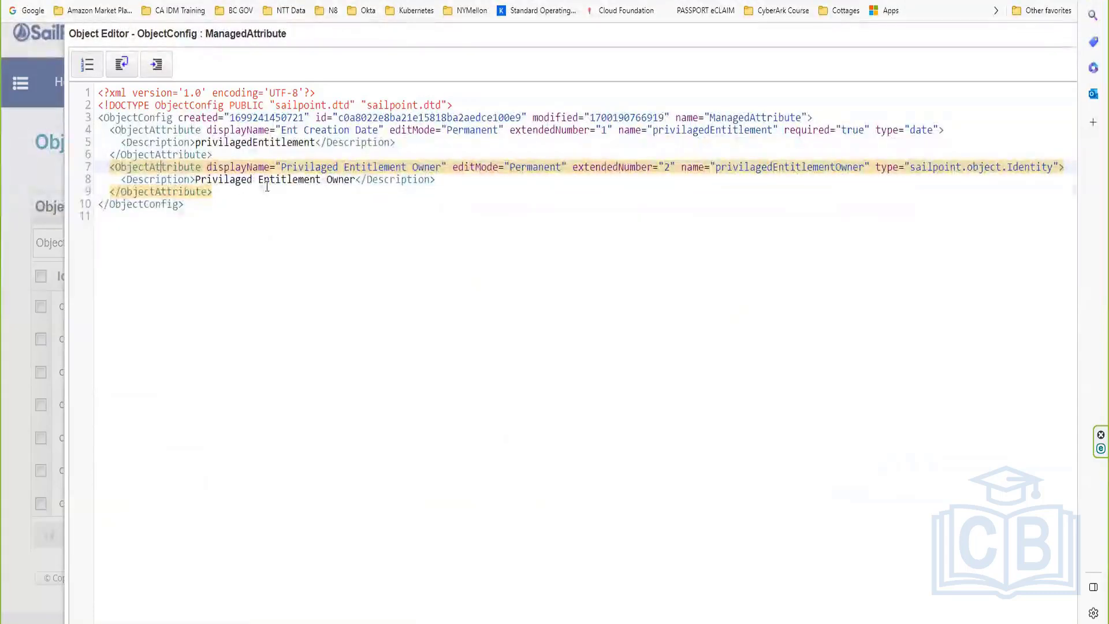
Step: Add namedColumn="true" to the Ent Creation Date ObjectAttribute on line 4 and reset zoom to 100%
left_click(126, 141)
left_click(137, 130)
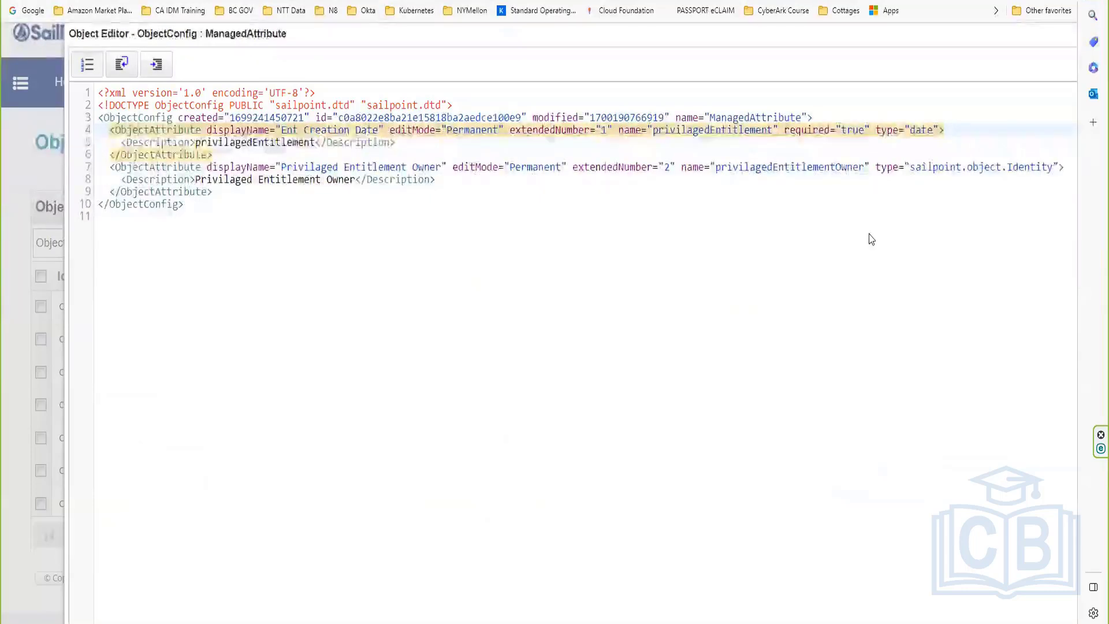
type("name ")
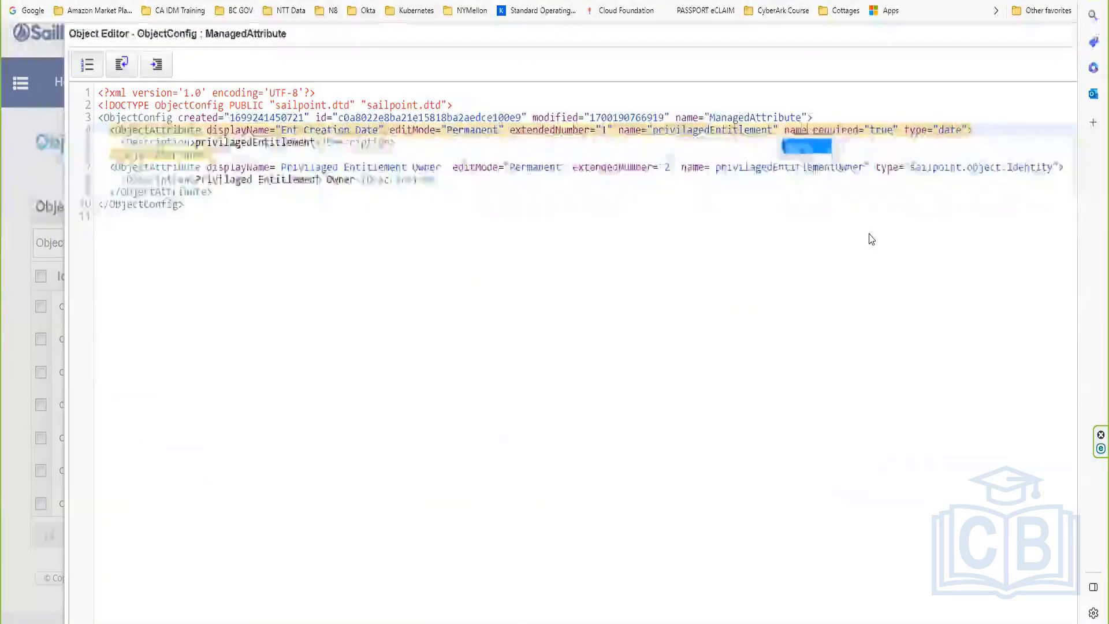
type("dCol")
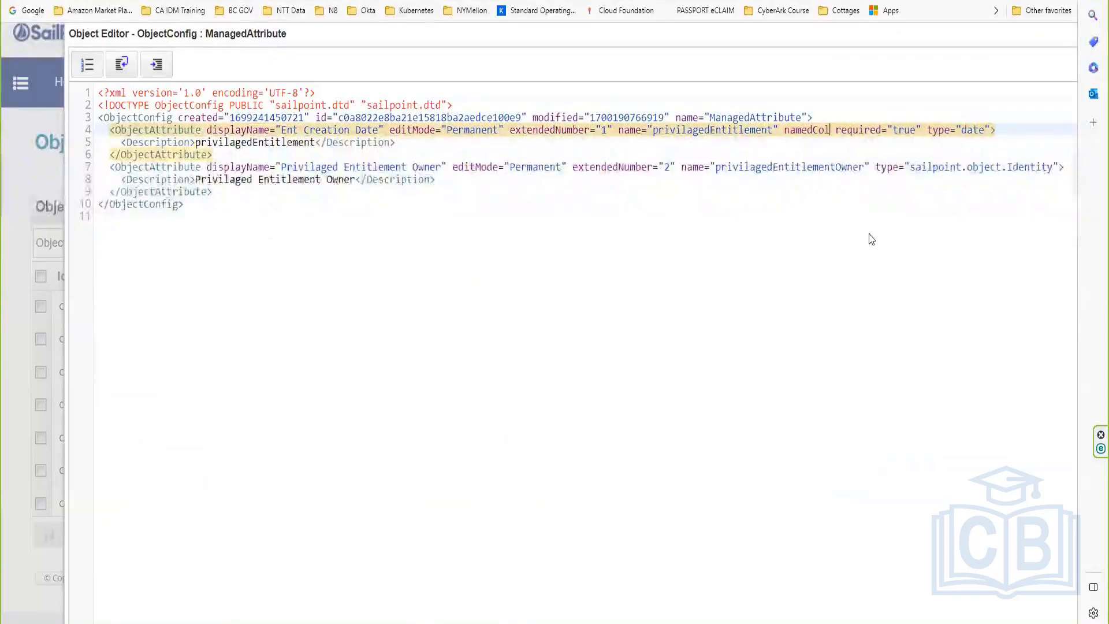
type("umn=\"true\" required=\"")
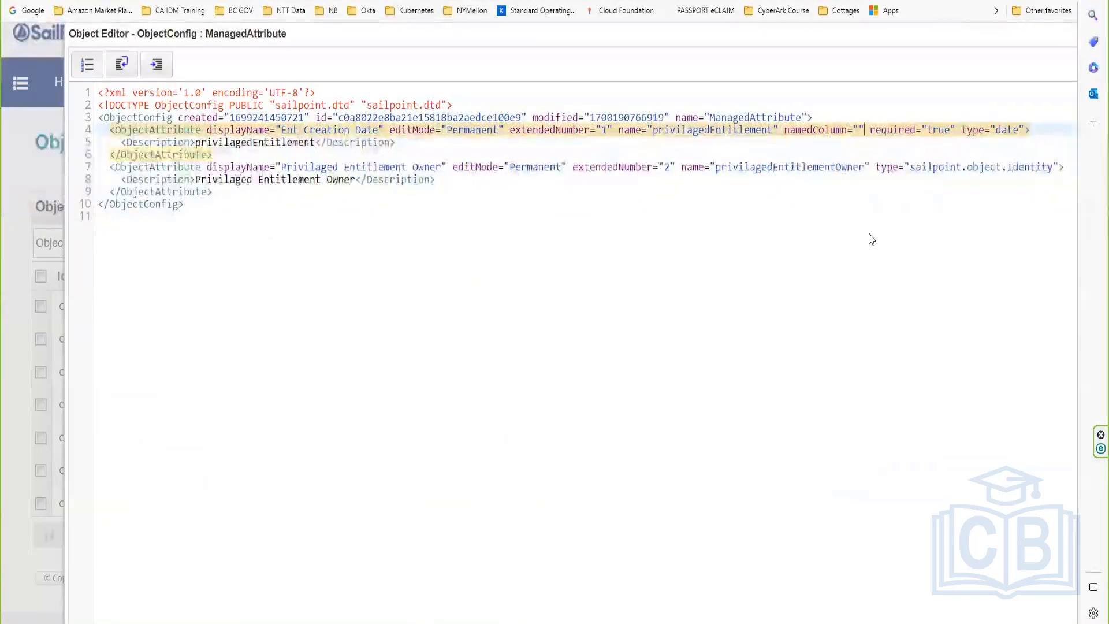
type("true")
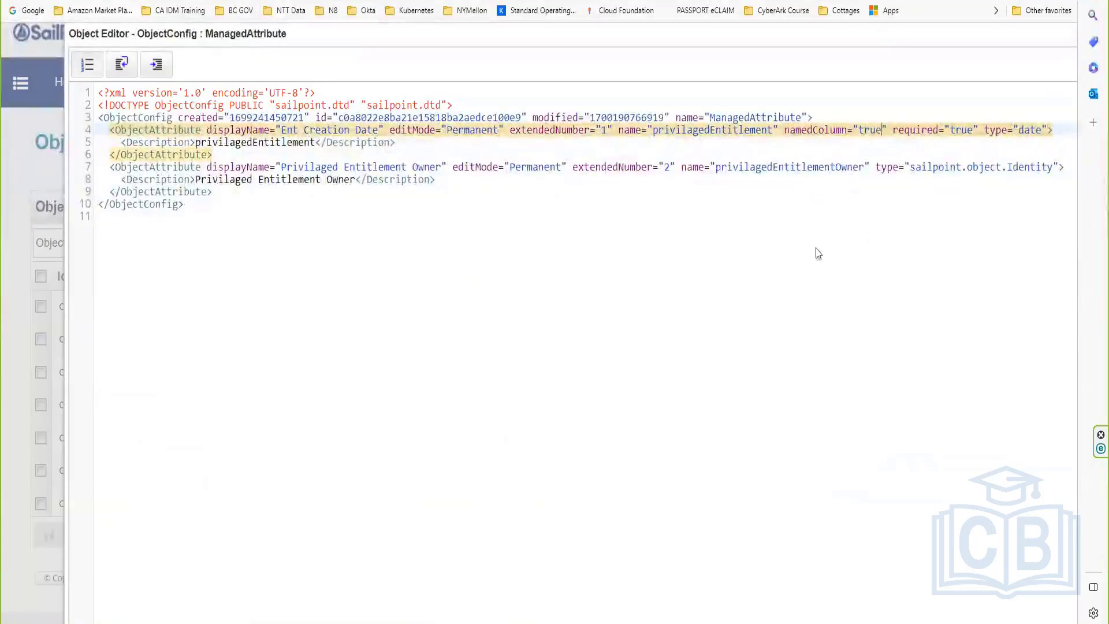
left_click_drag(884, 125, 779, 128)
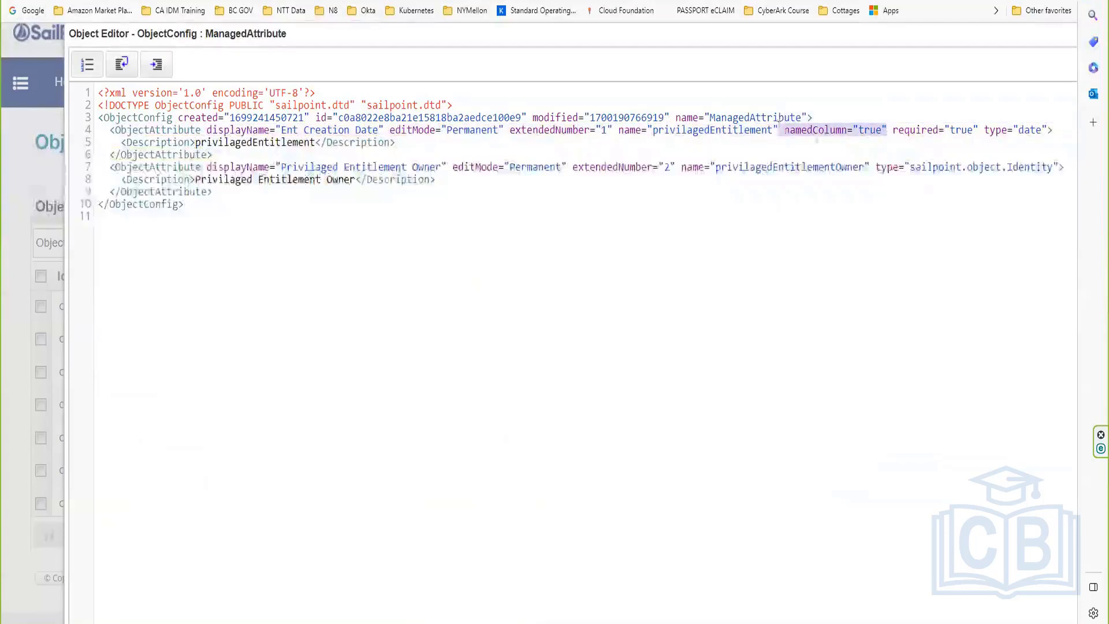
left_click(823, 137)
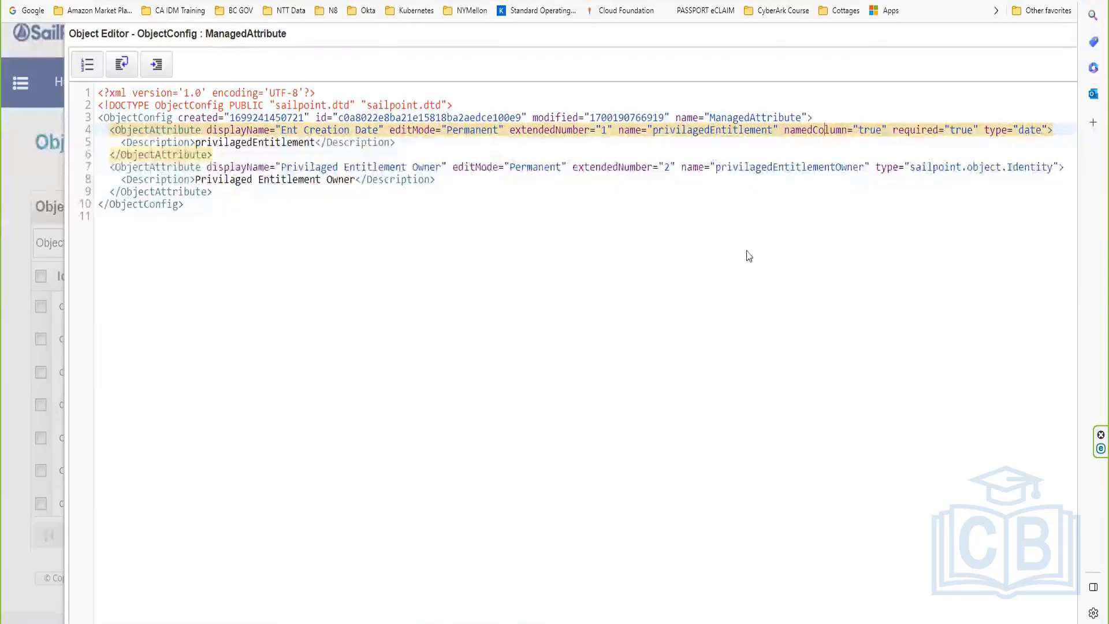
key("ctrl+0")
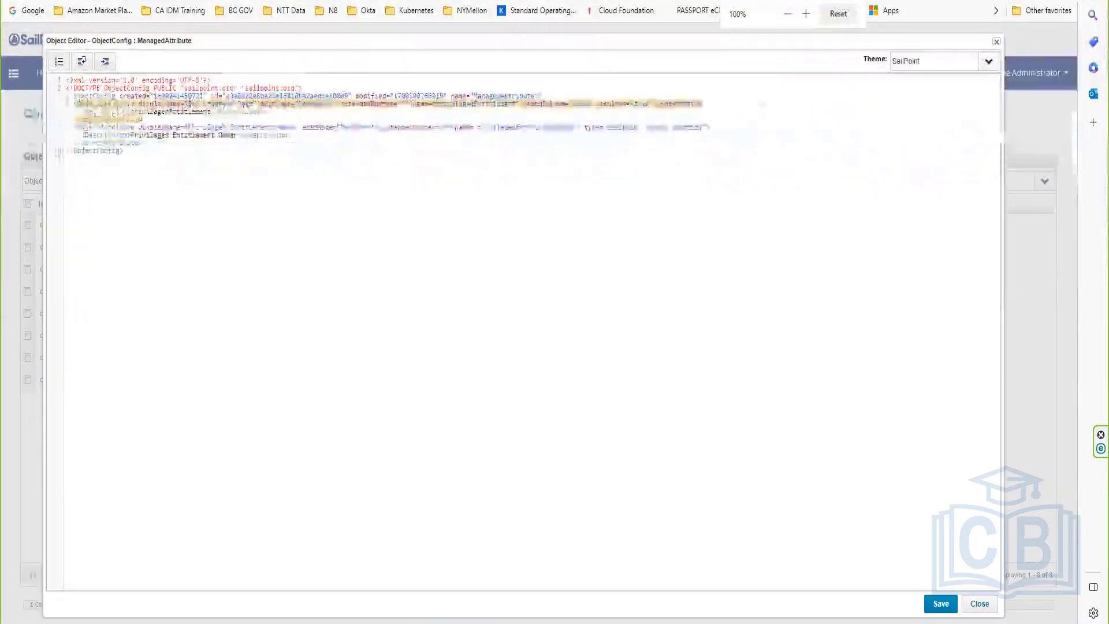
left_click(939, 603)
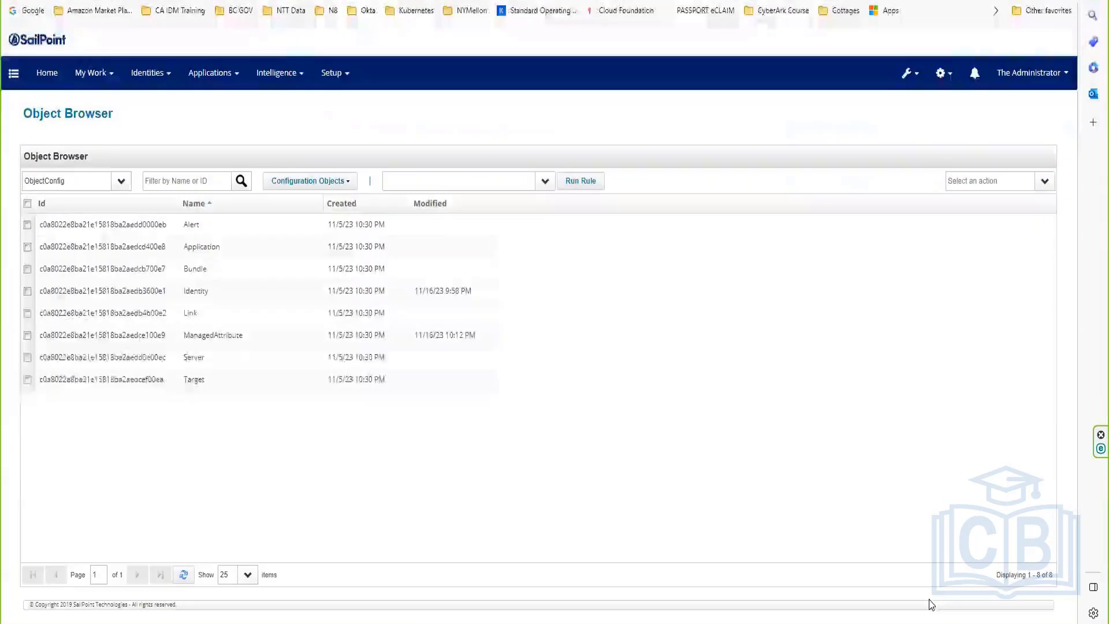
key("ctrl+plus")
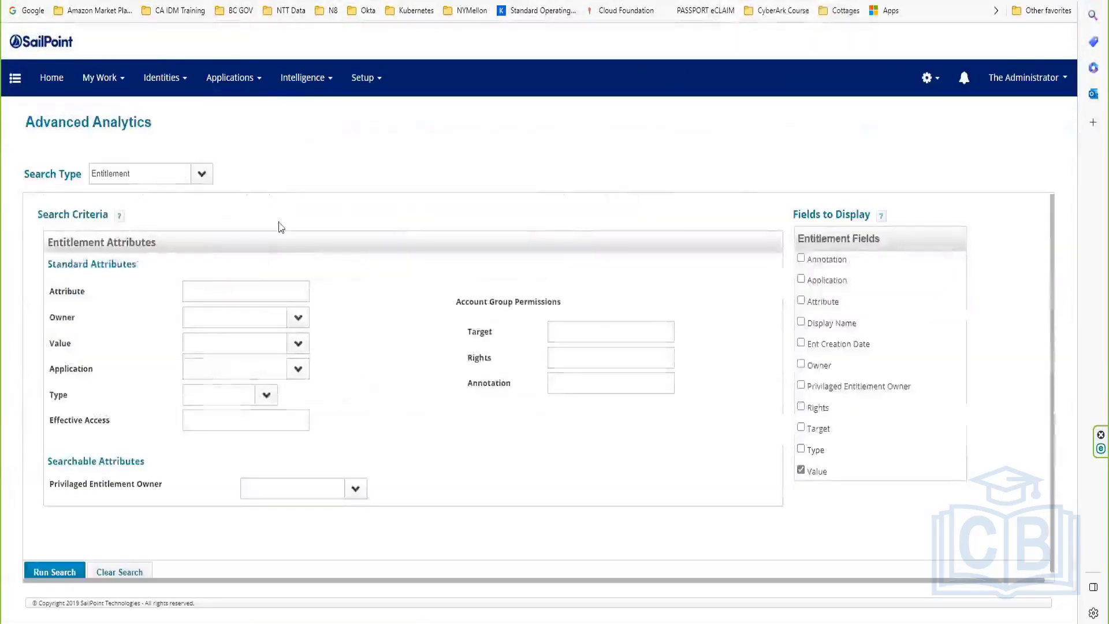
left_click(198, 174)
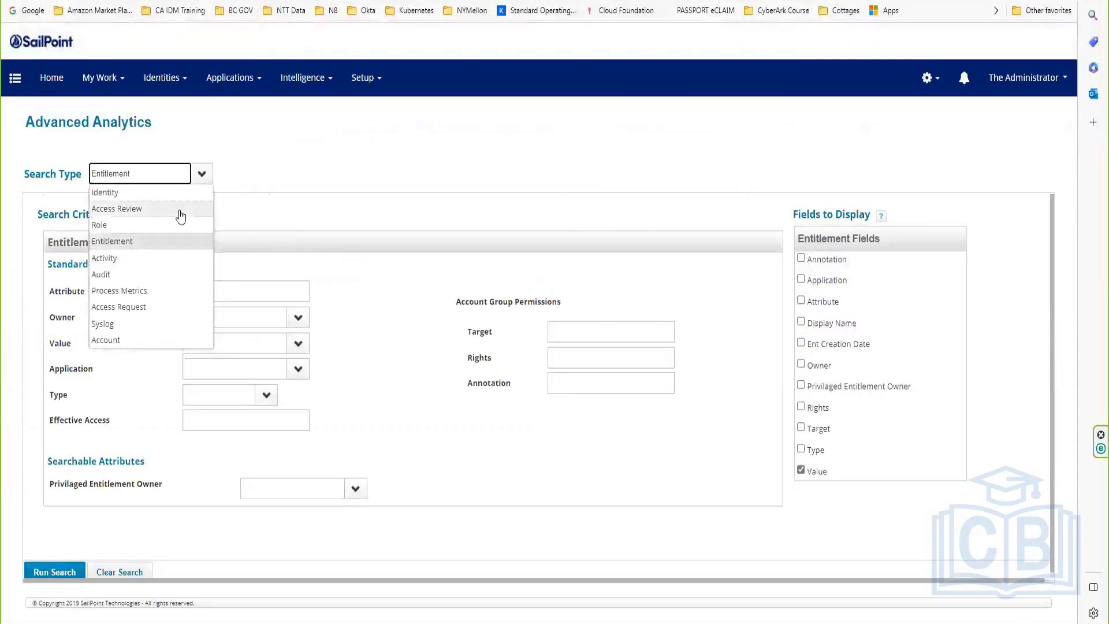
left_click(135, 245)
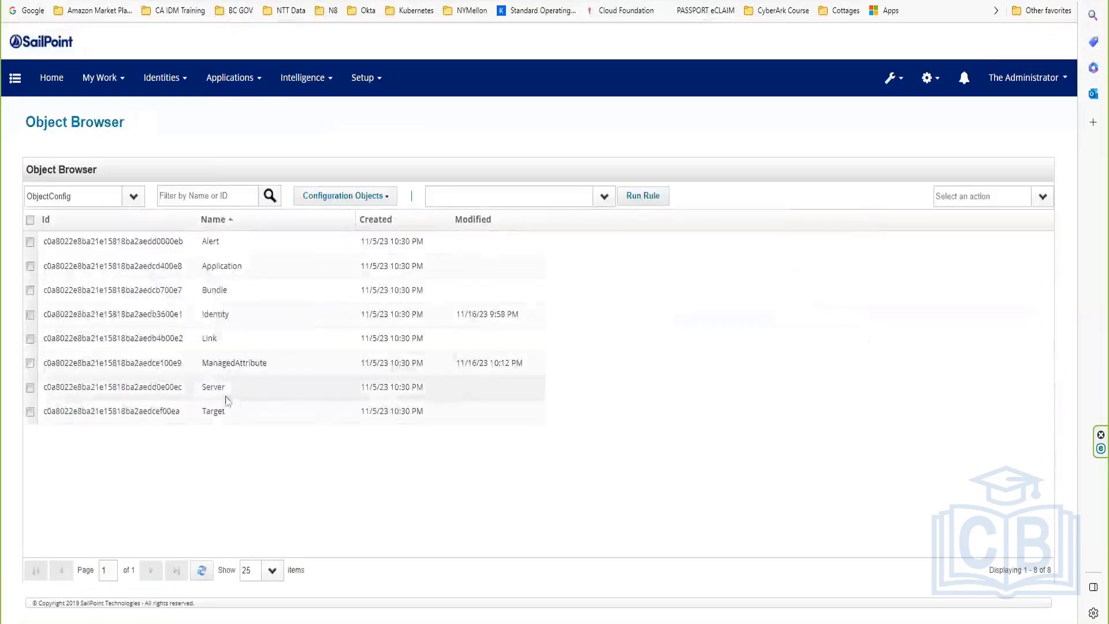
Step: Try removing namedColumn="true" from line 4, then close the editor without saving
left_click(231, 367)
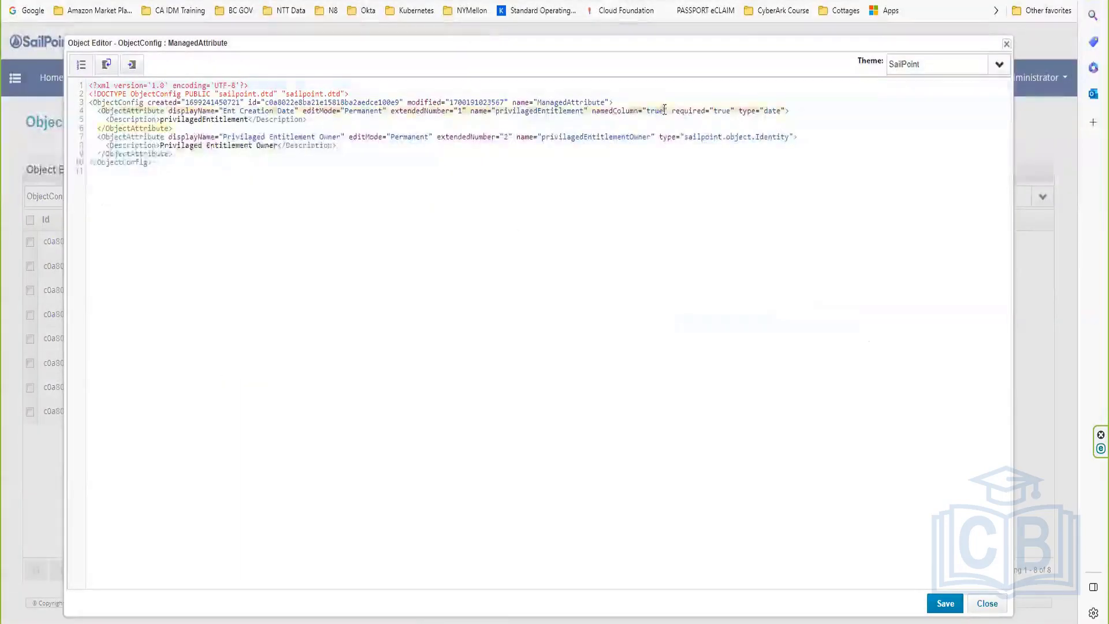
left_click_drag(664, 110, 590, 110)
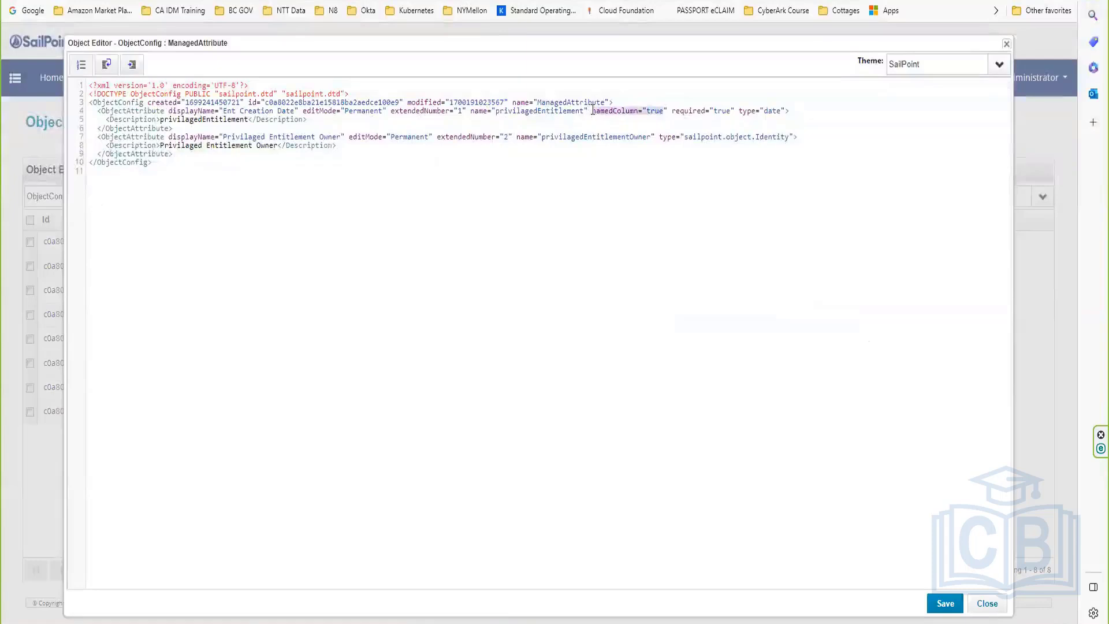
key("Delete")
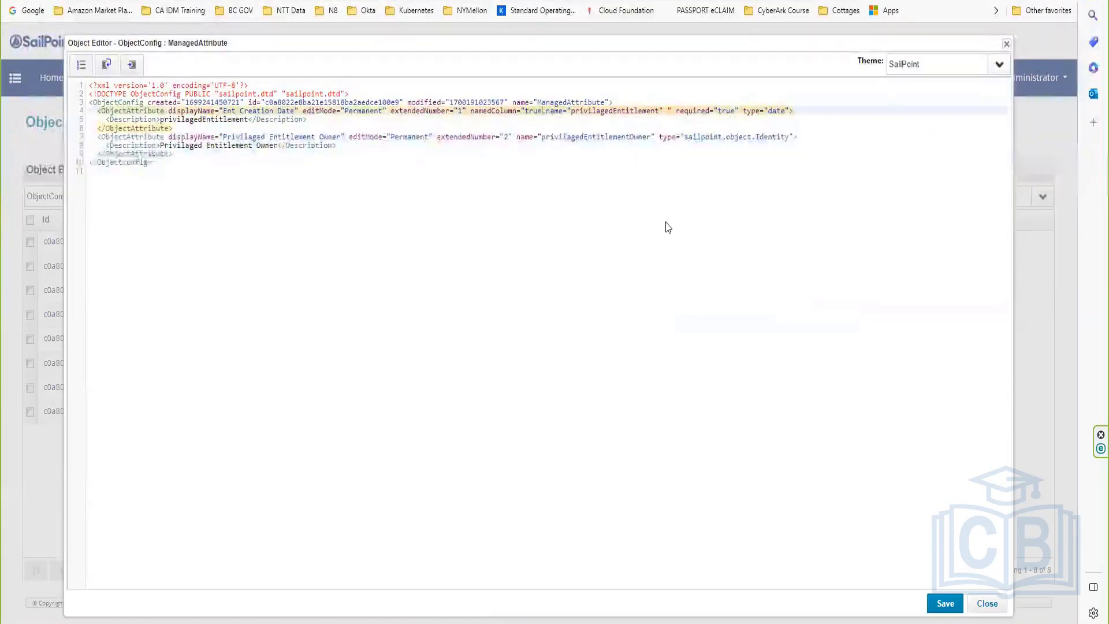
type("\"")
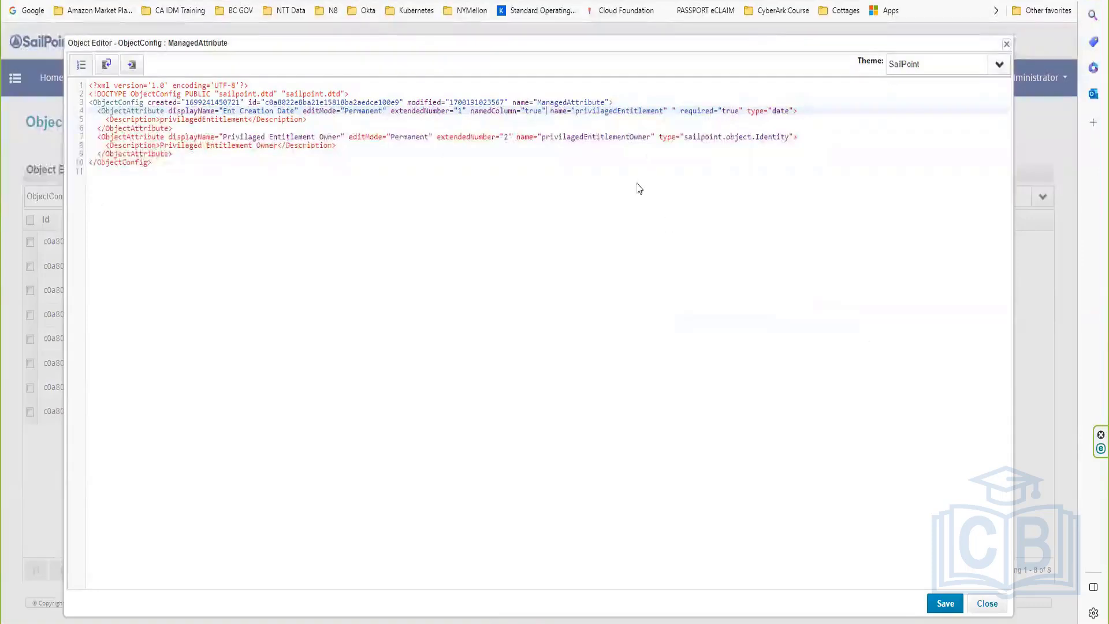
left_click(639, 189)
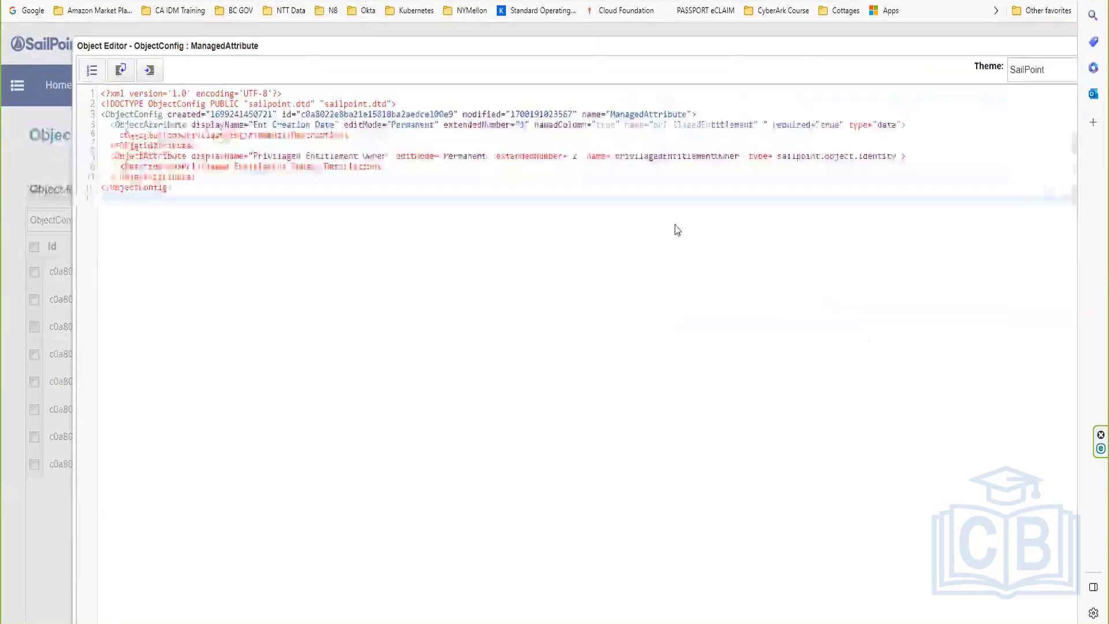
key("ctrl+plus")
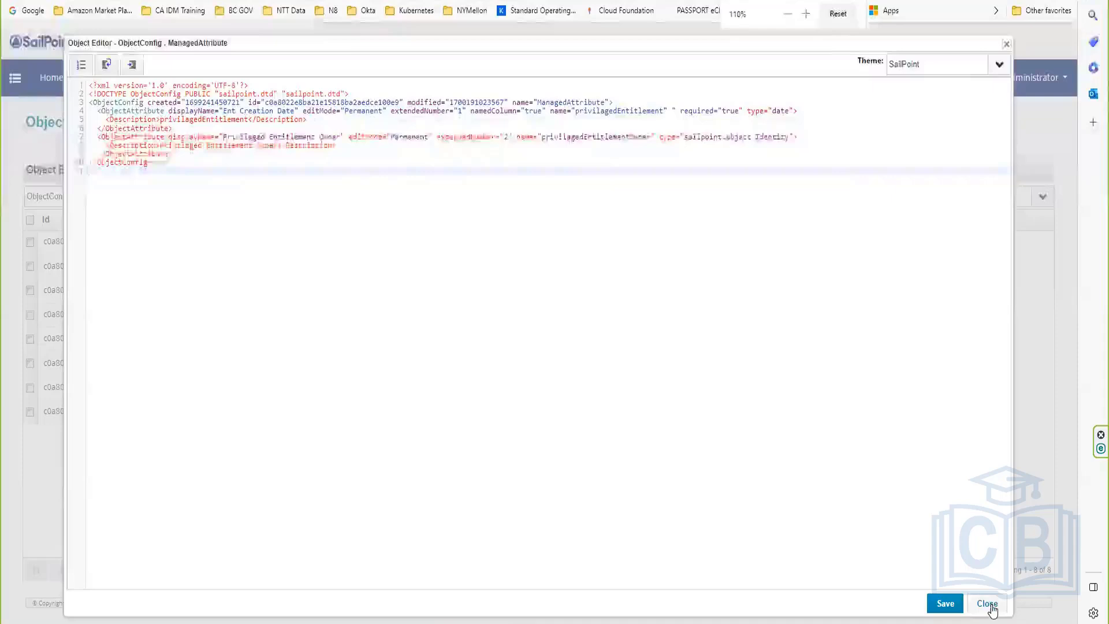
left_click(987, 603)
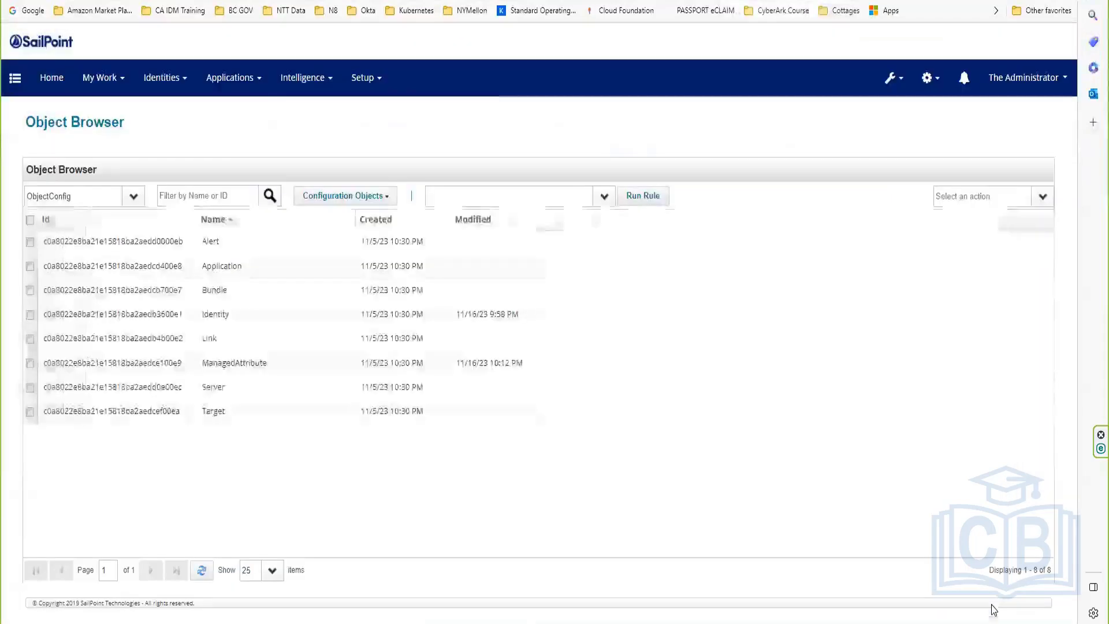
Step: Move namedColumn="true" to right after extendedNumber="1", drop the extra space, and save
left_click(225, 362)
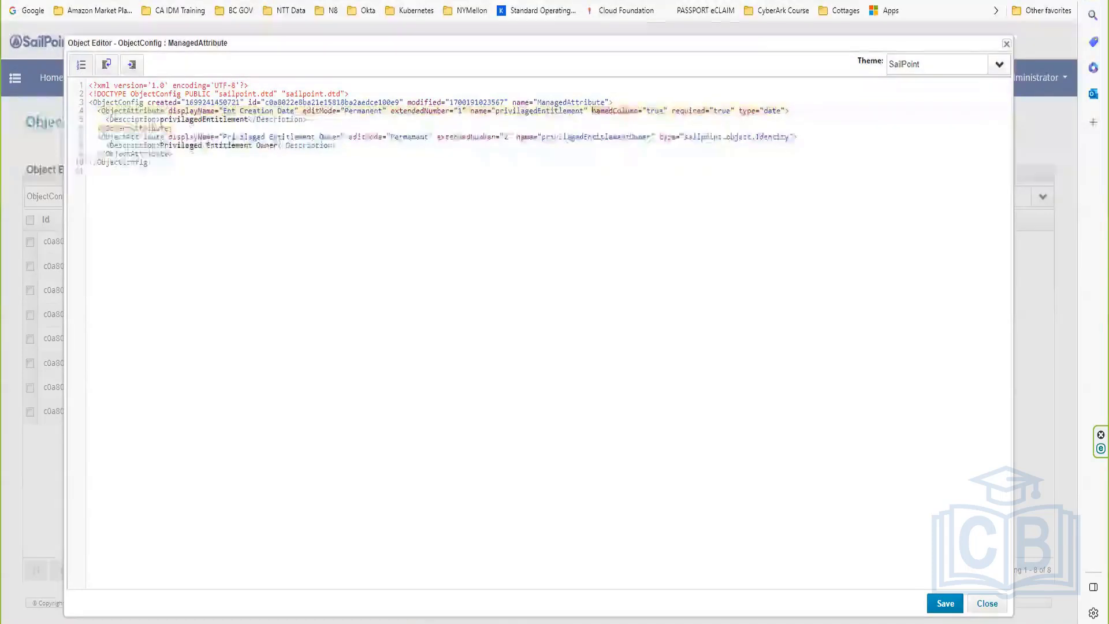
left_click_drag(592, 109, 669, 110)
key("ctrl+c")
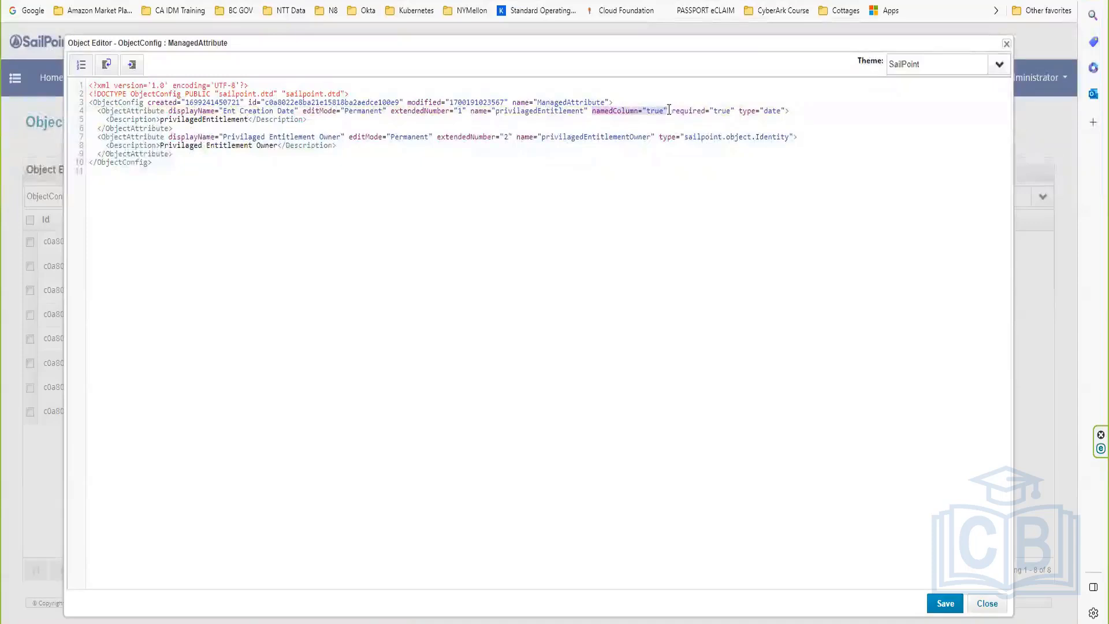
key("Delete")
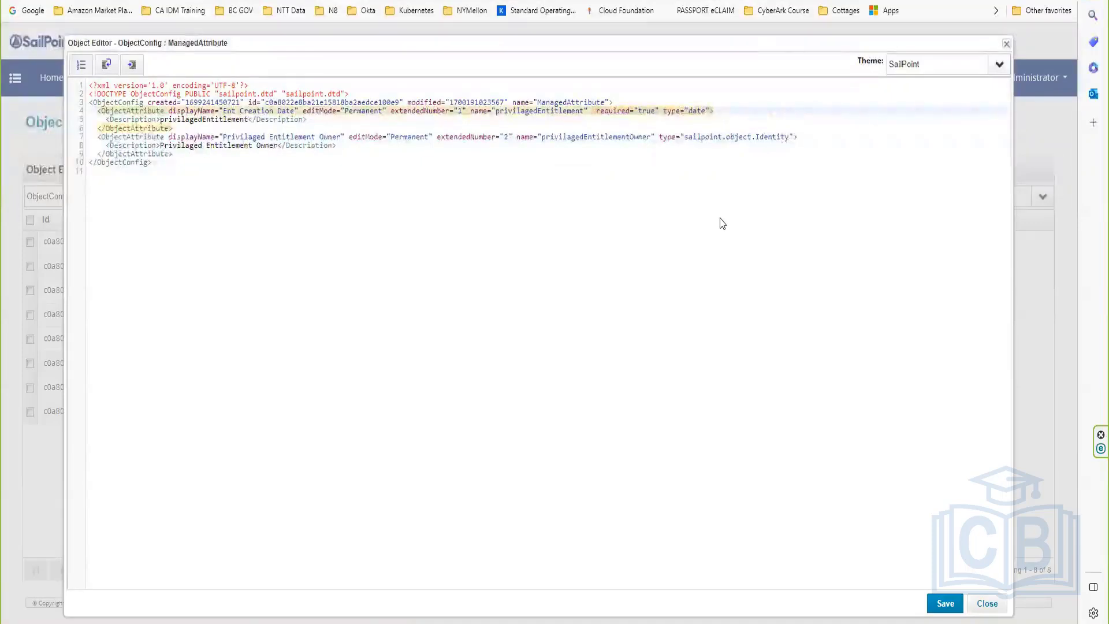
key("Delete")
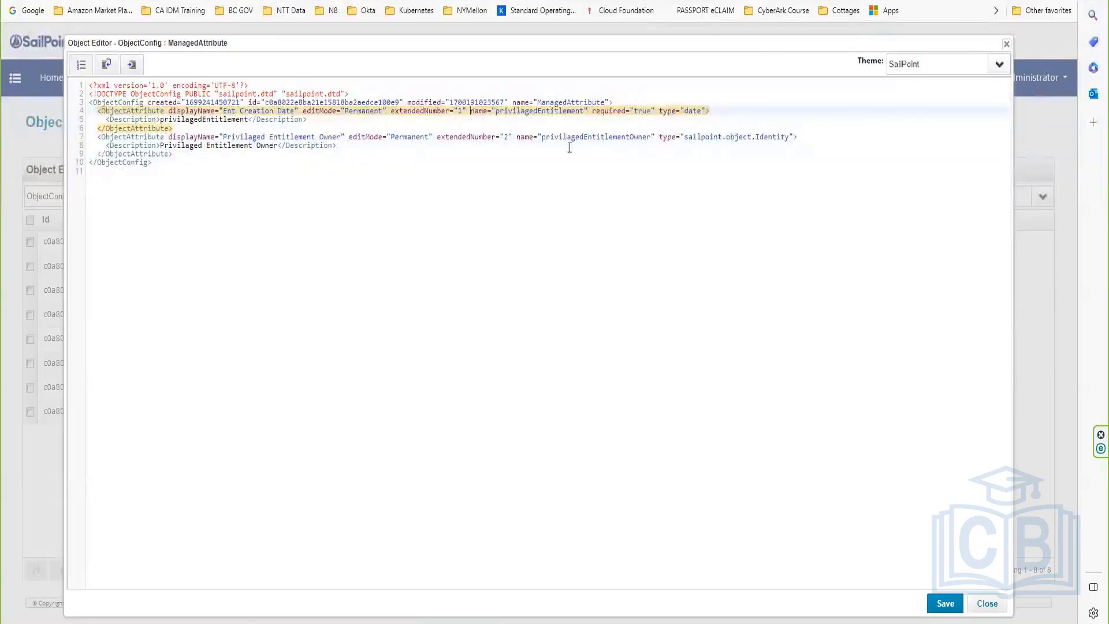
key("ctrl+v")
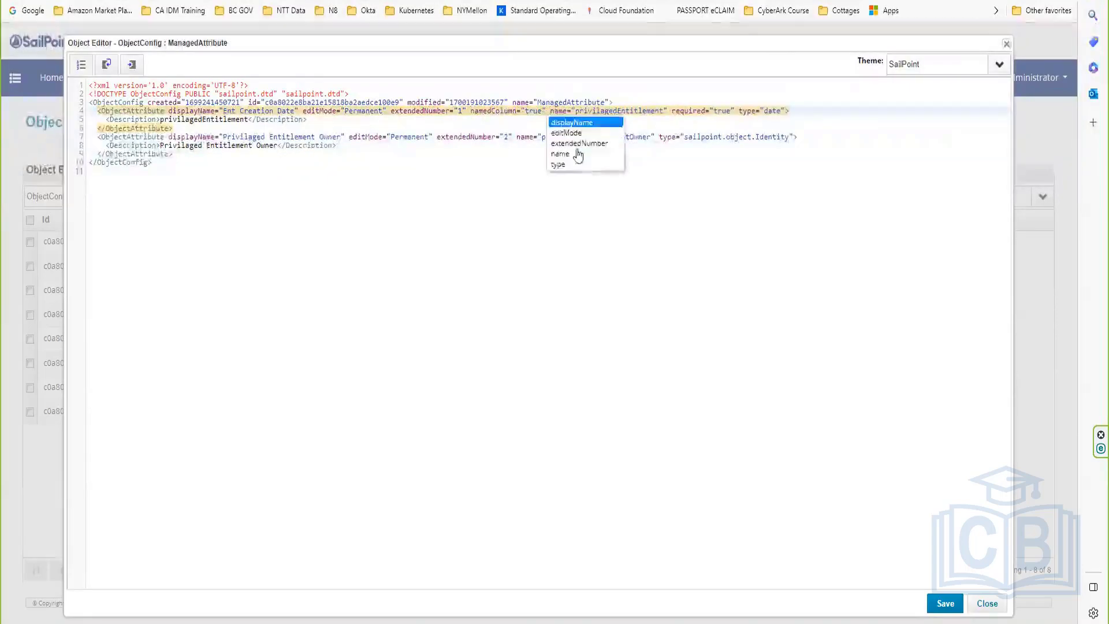
left_click(649, 242)
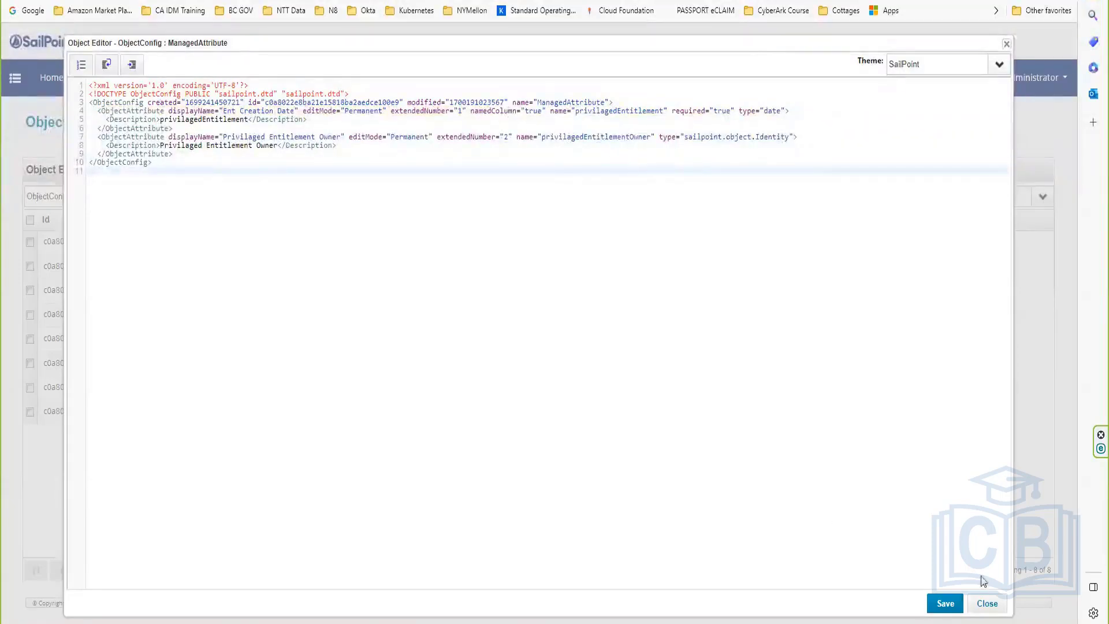
left_click(945, 603)
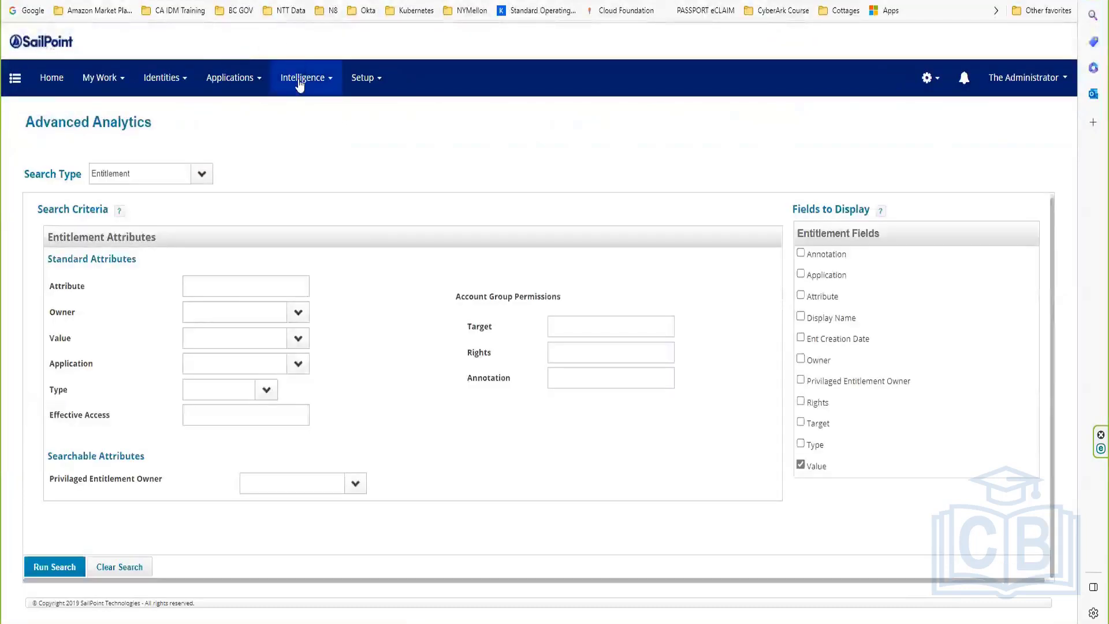
Step: Reload Advanced Analytics and switch the search type to Entitlement to review its attributes
left_click(302, 77)
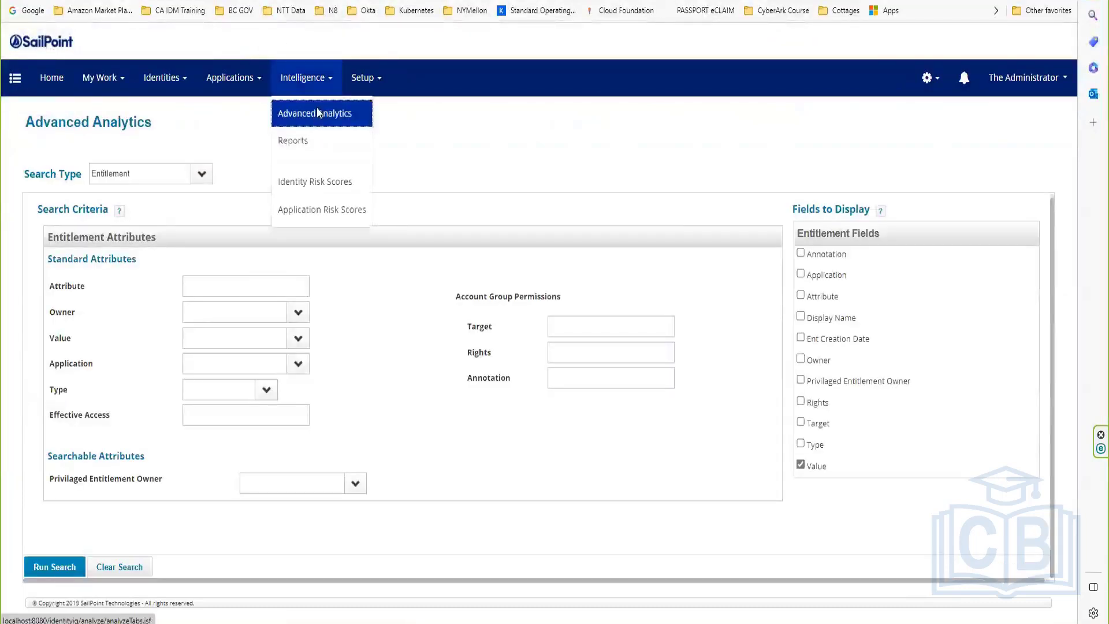
left_click(317, 114)
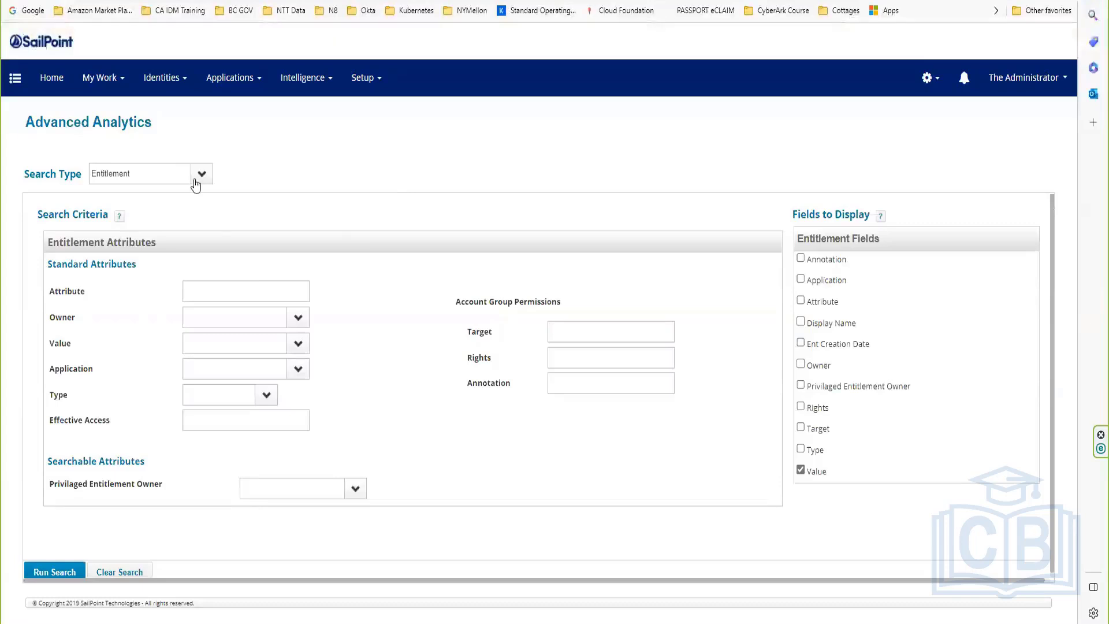
left_click(202, 177)
left_click(158, 208)
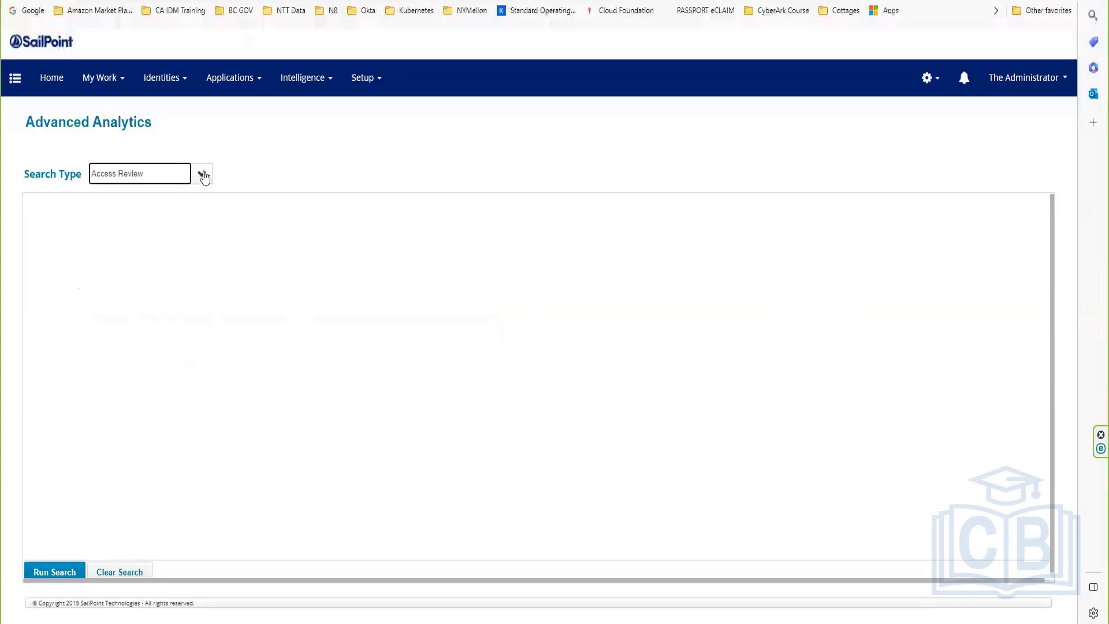
left_click(202, 173)
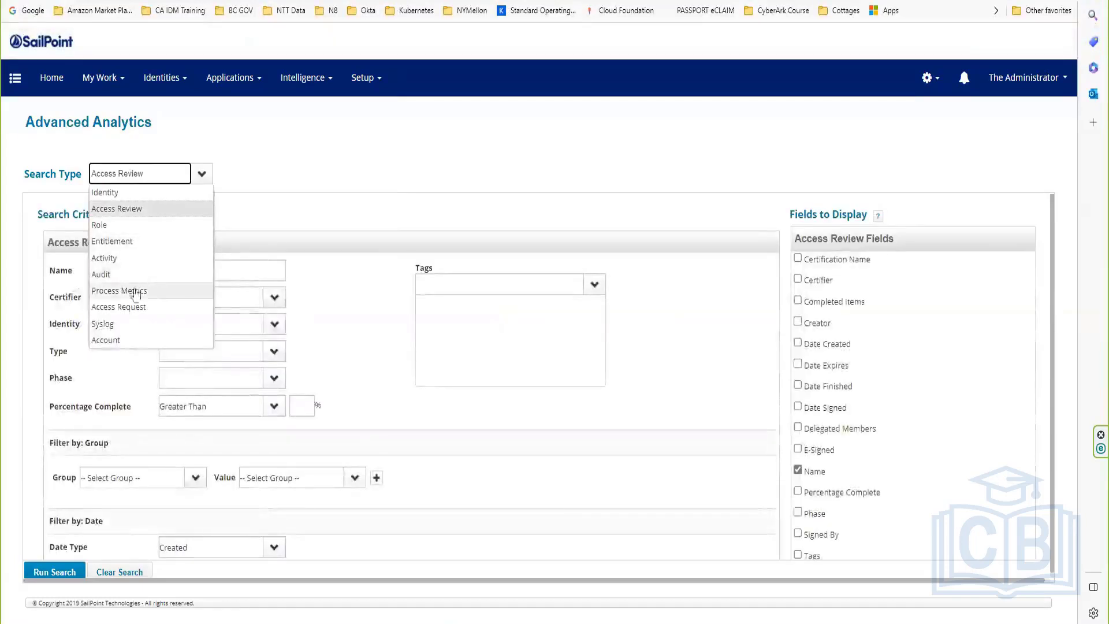
left_click(131, 241)
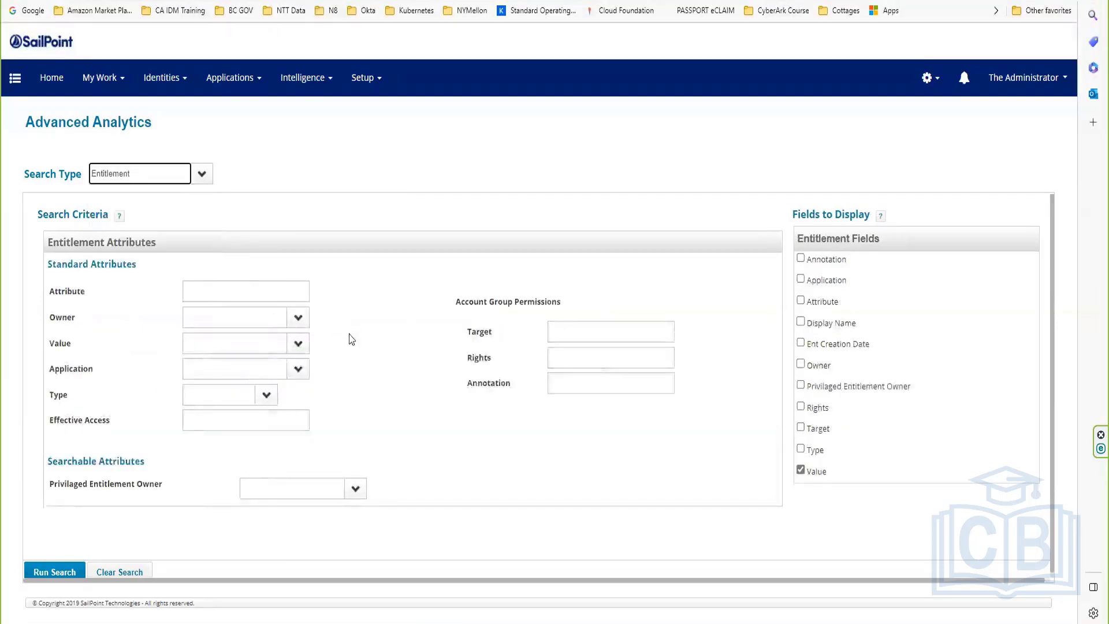
left_click_drag(51, 480, 139, 480)
left_click(209, 316)
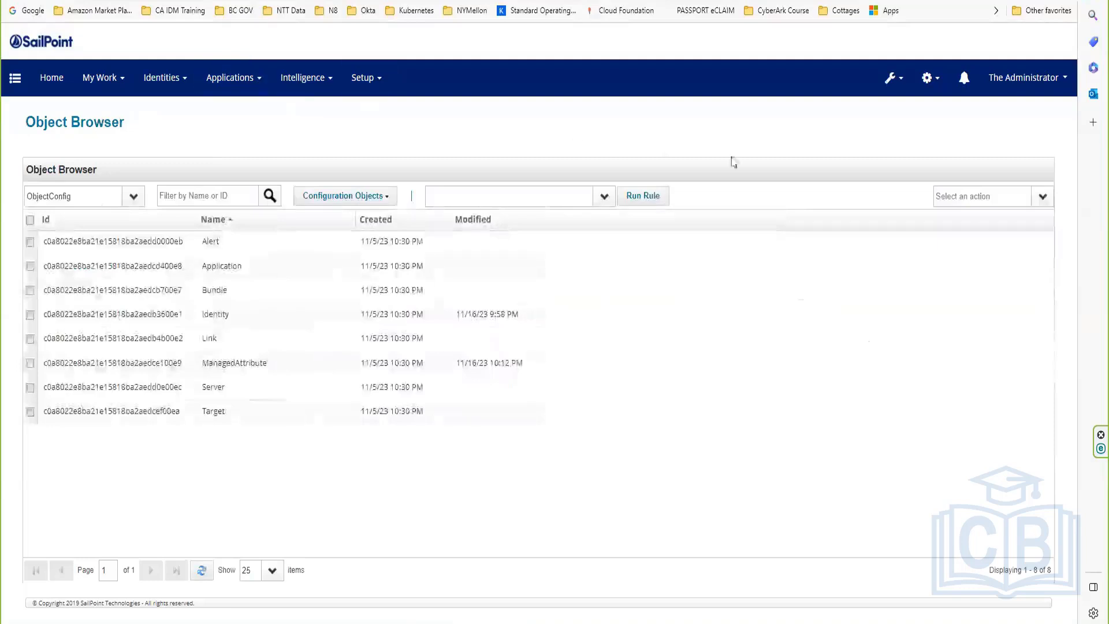
Step: In Global Settings' Entitlement Catalog Attributes, change Ent Creation Date's type from Date to String
left_click(924, 81)
left_click(884, 112)
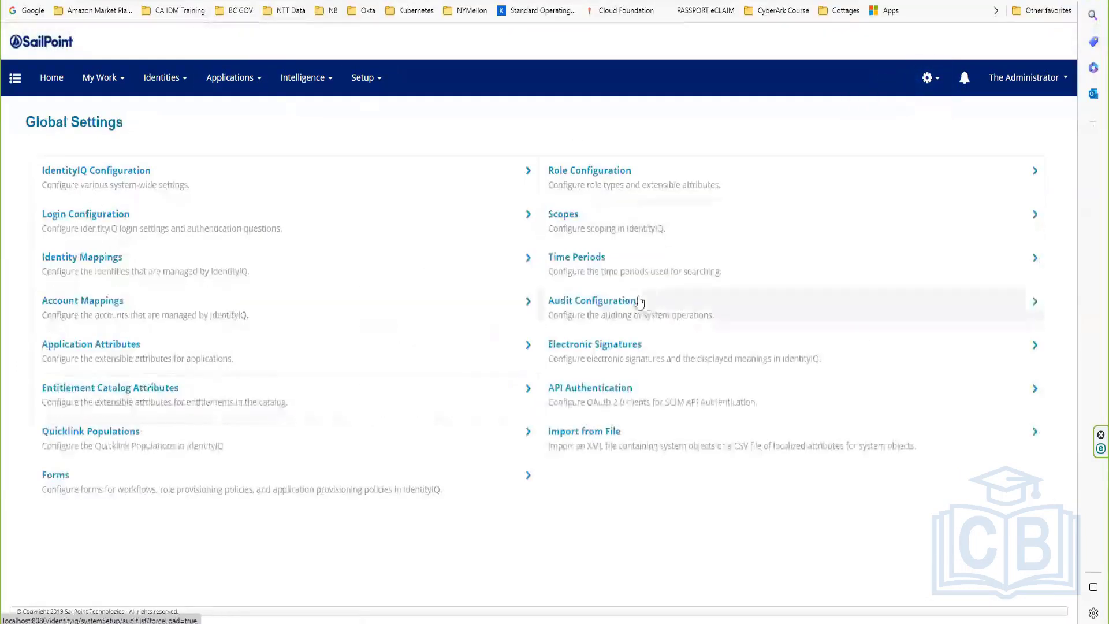
left_click(137, 399)
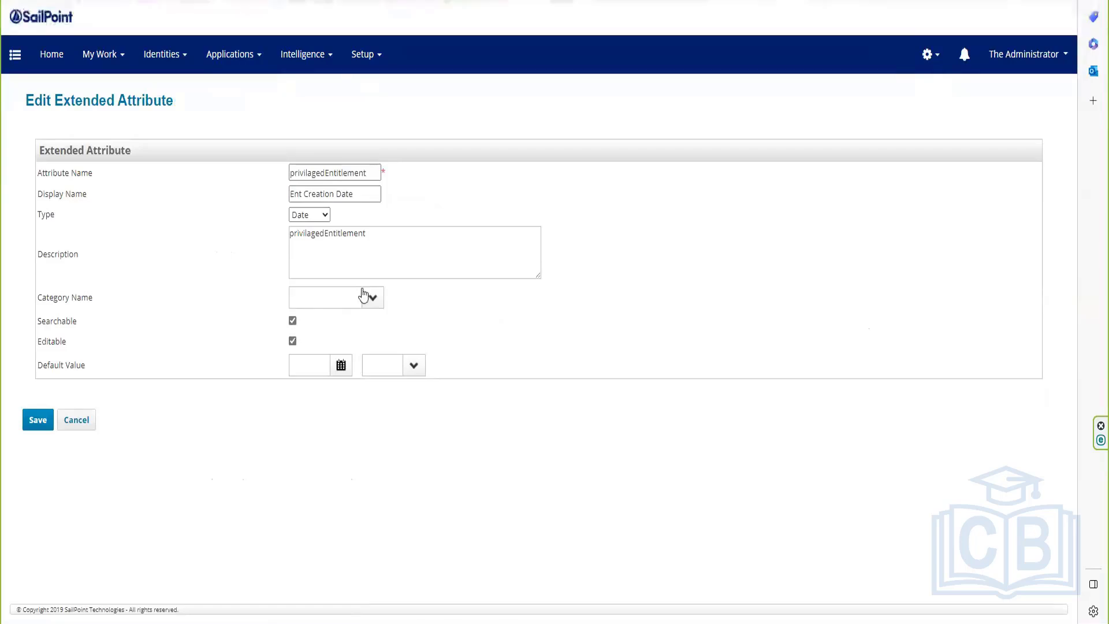
left_click(318, 215)
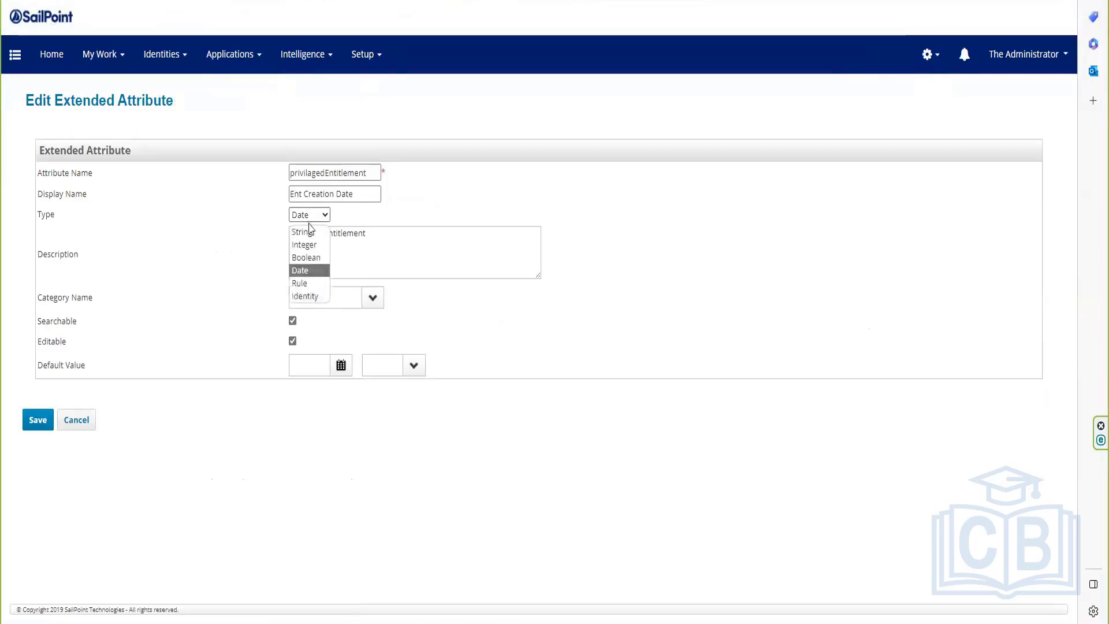
left_click(309, 231)
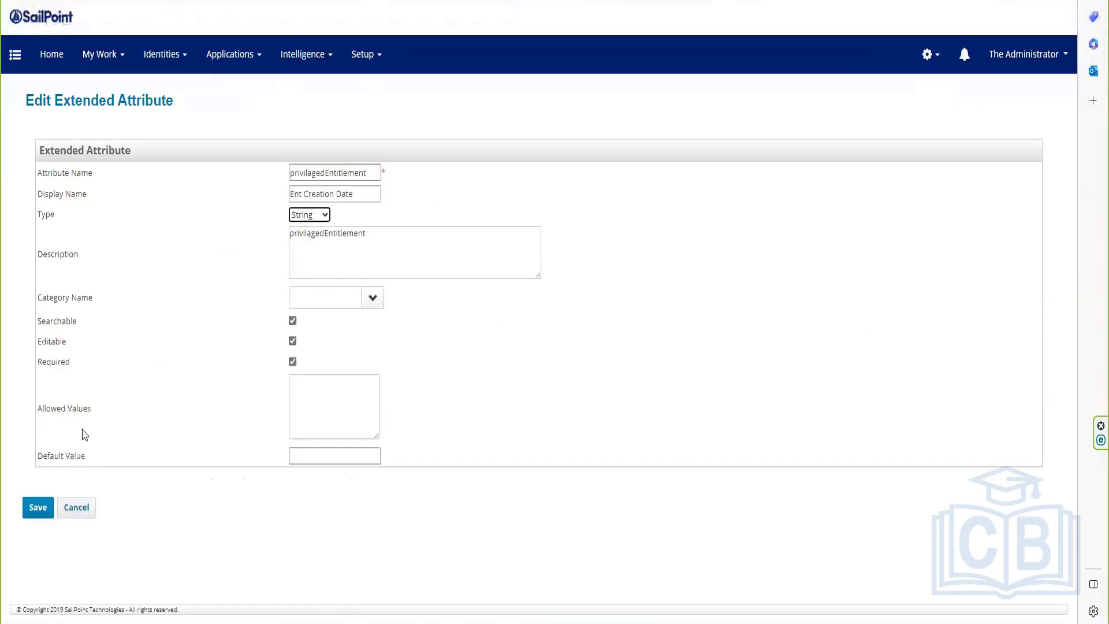
left_click(38, 512)
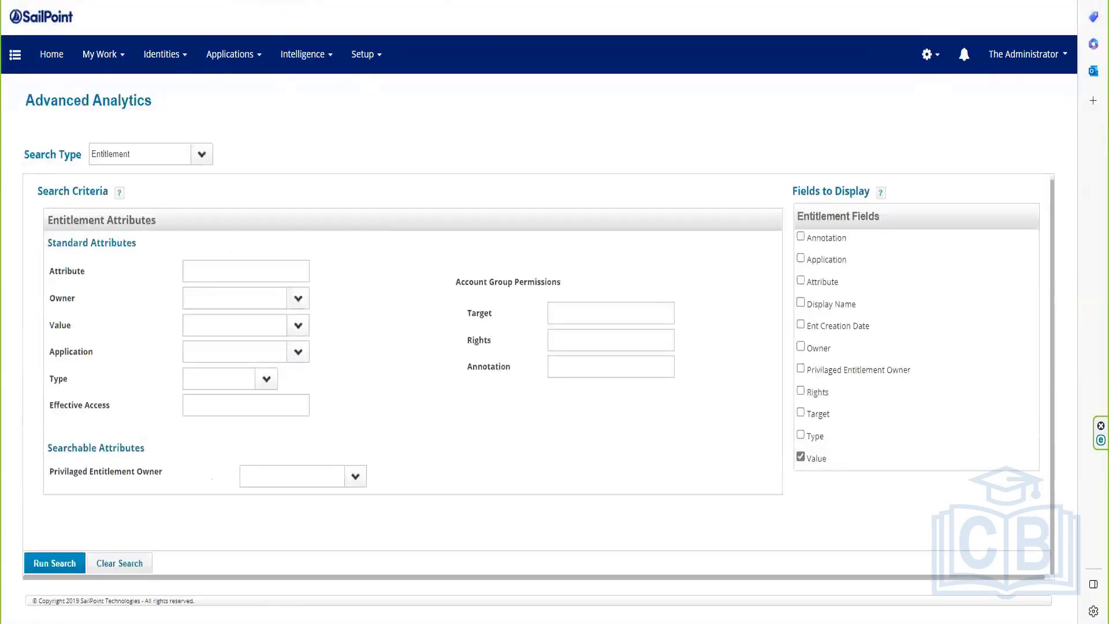
Step: Reload Advanced Analytics and check the new Ent Creation Date searchable value list
key("F5")
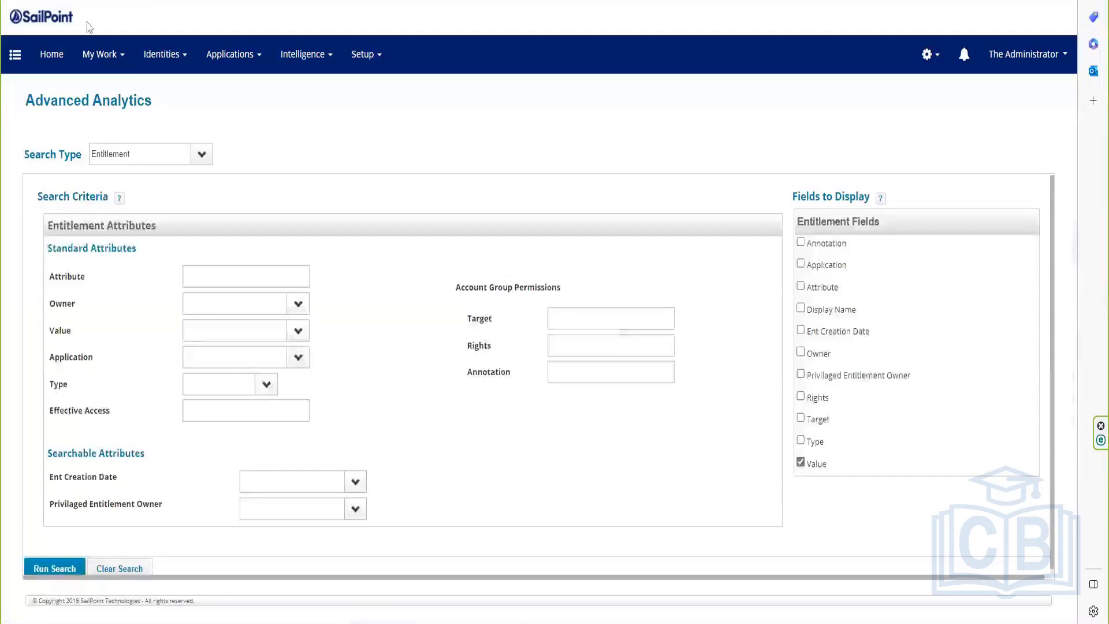
left_click(357, 476)
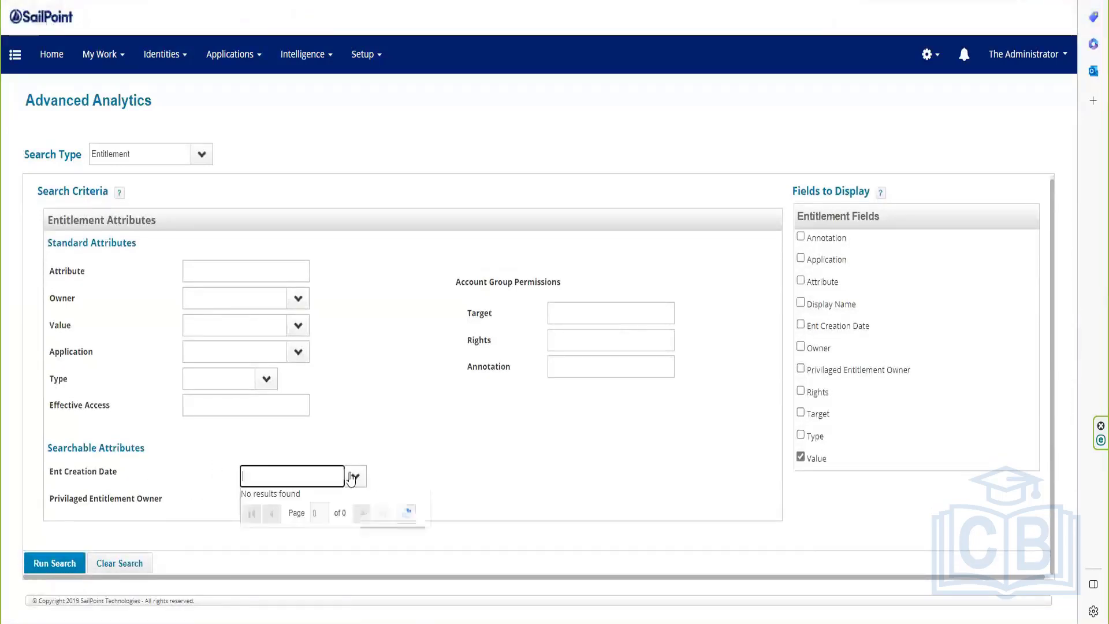
left_click(420, 462)
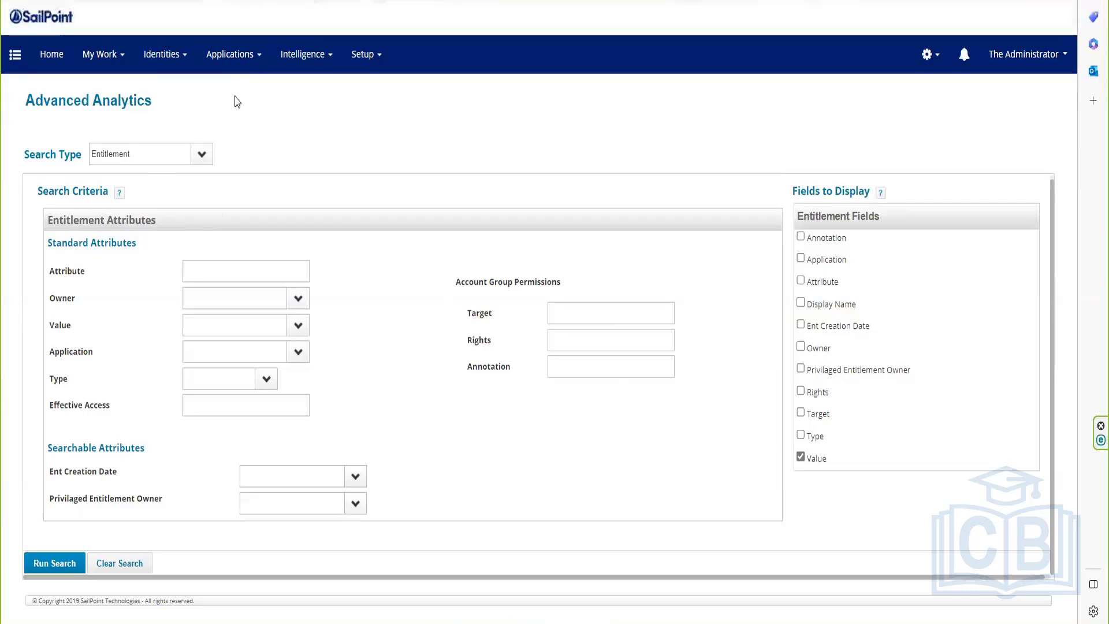
Step: Browse the Entitlement Catalog, the Identity Warehouse and the Application Definition list
left_click(235, 68)
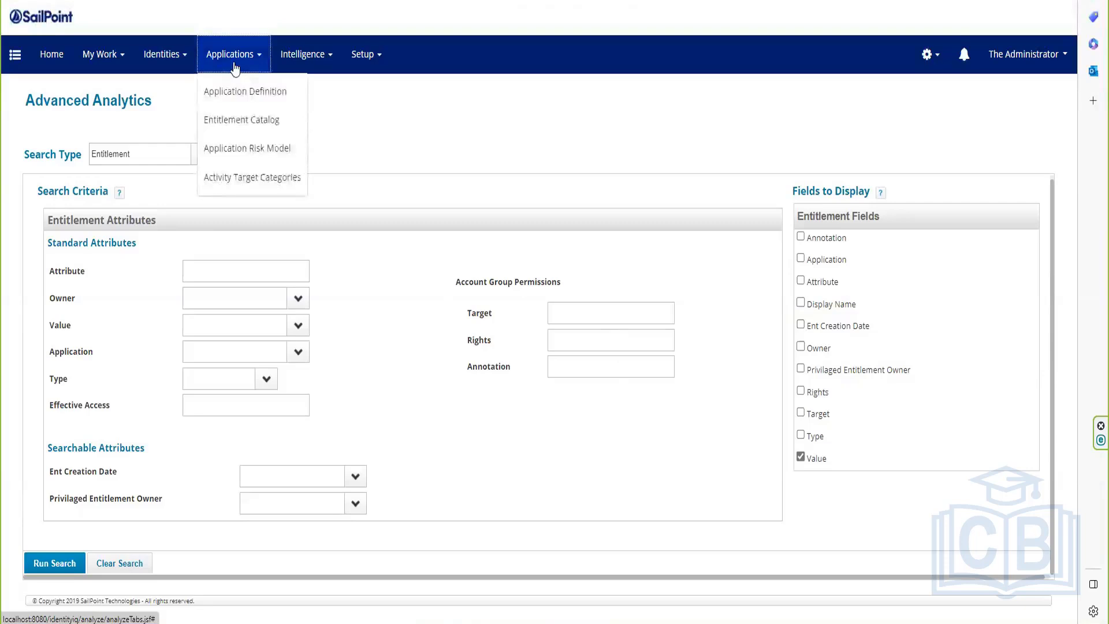
left_click(245, 119)
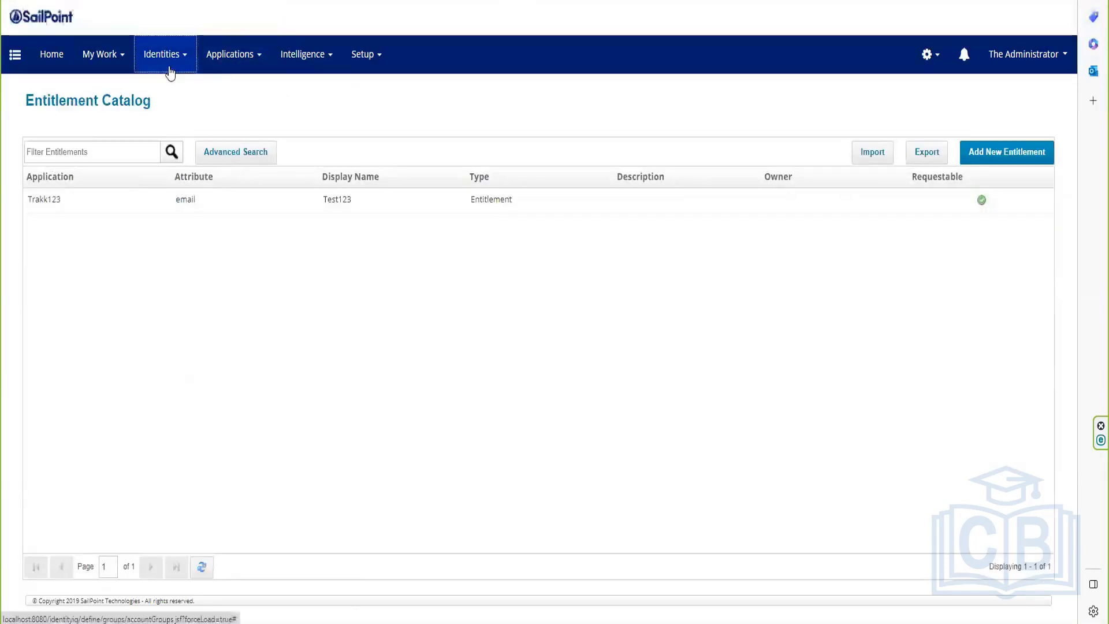
left_click(168, 68)
left_click(191, 92)
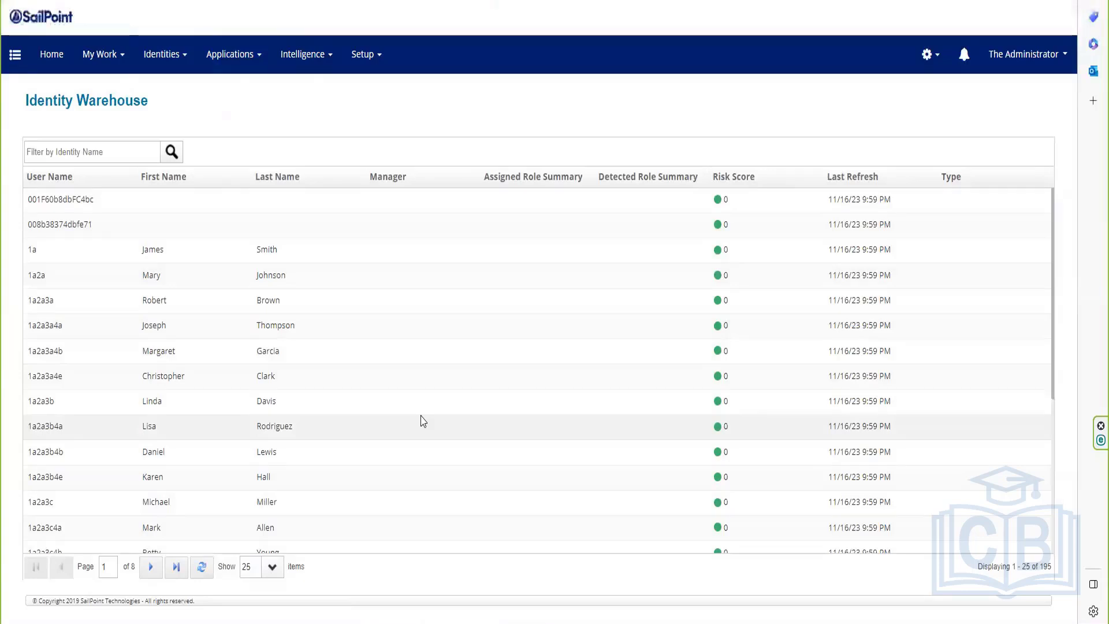
left_click(251, 68)
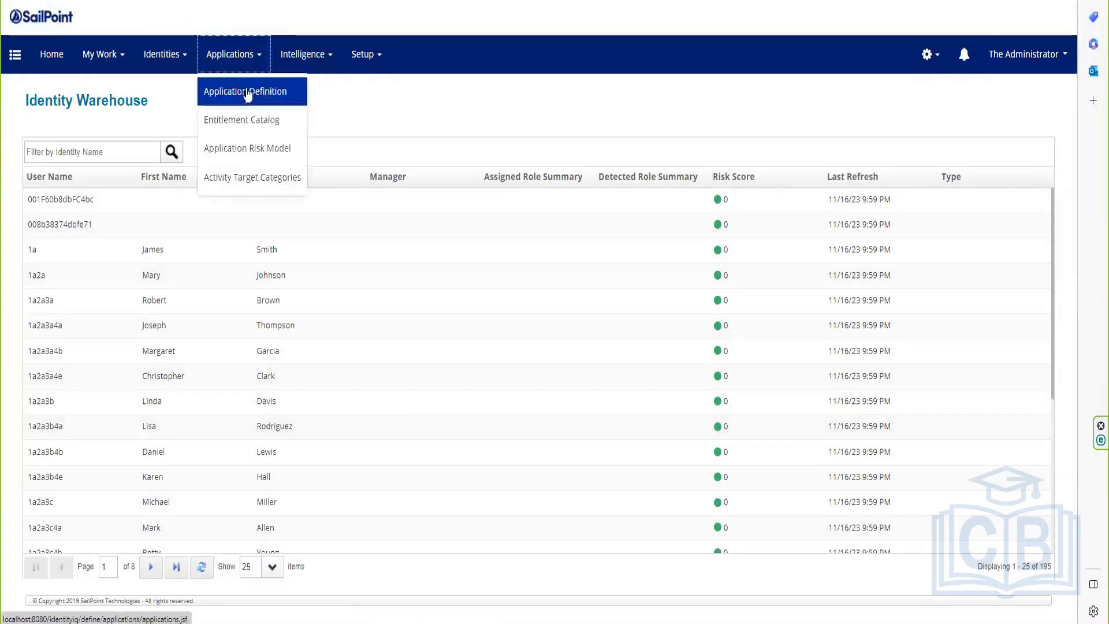
left_click(245, 97)
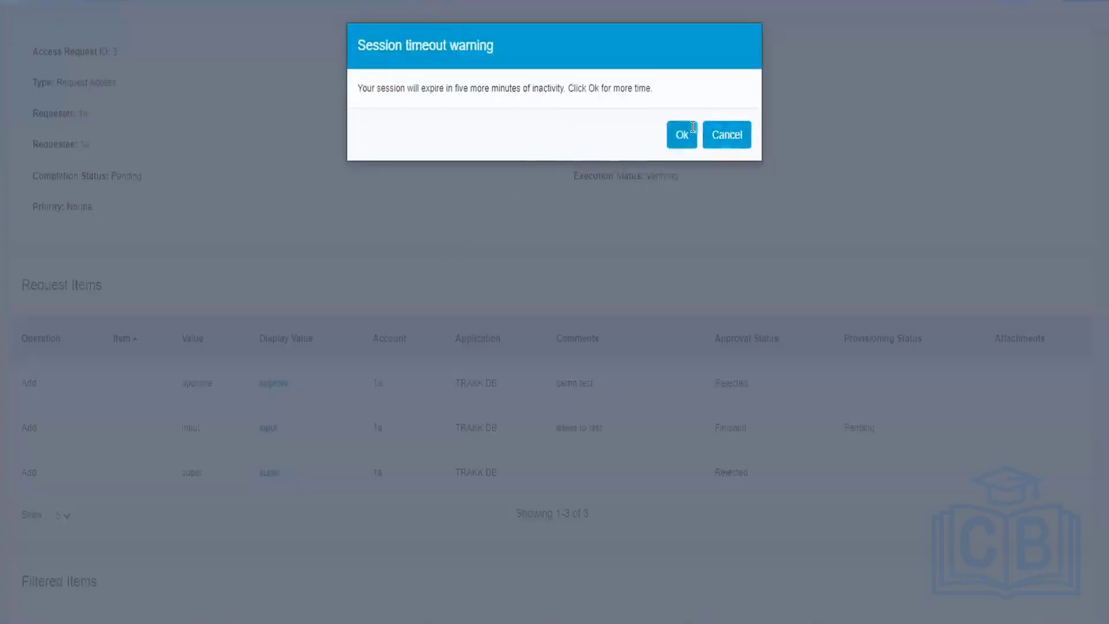
Step: Renew the expired session by logging back in, returning to the Access Requests list
left_click(681, 133)
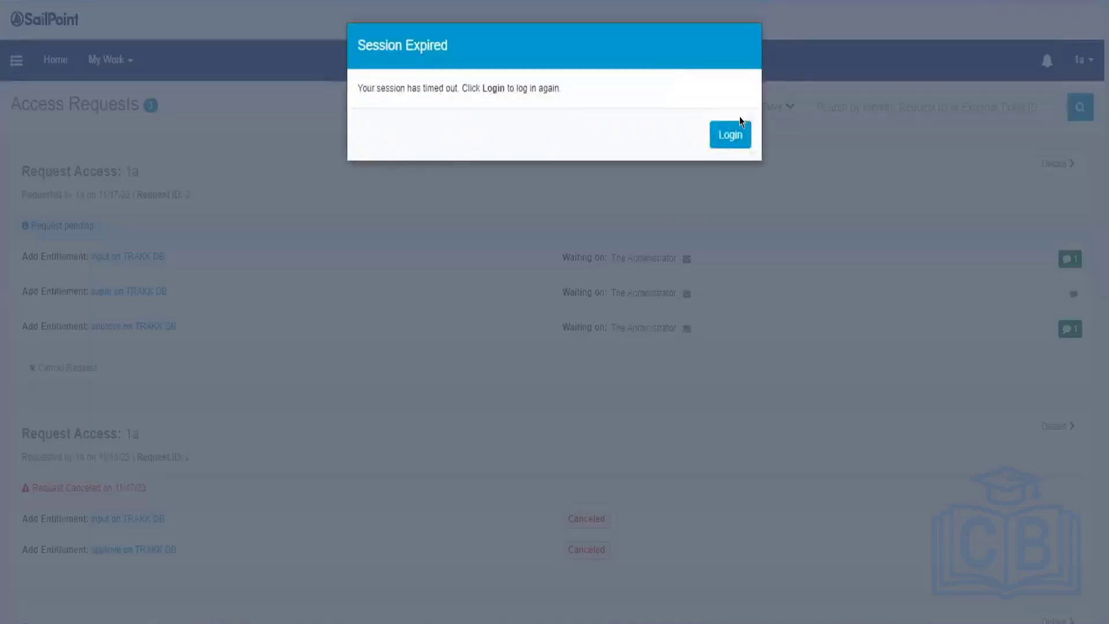
left_click(729, 134)
left_click(680, 134)
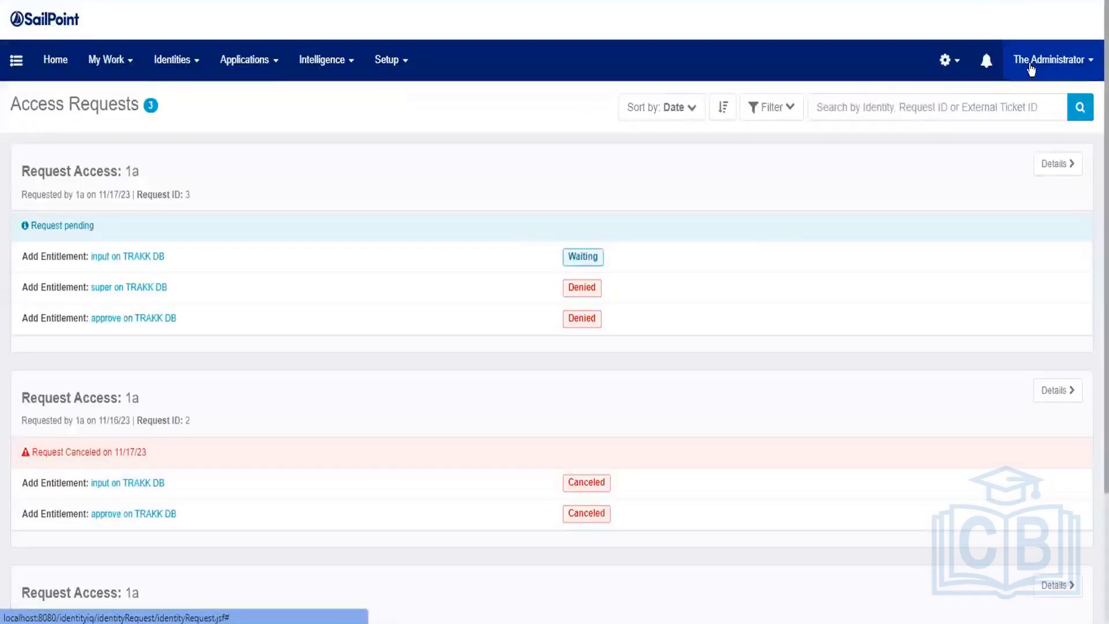
Step: Log out of the administrator account and try signing in as the requesting user
left_click(1031, 67)
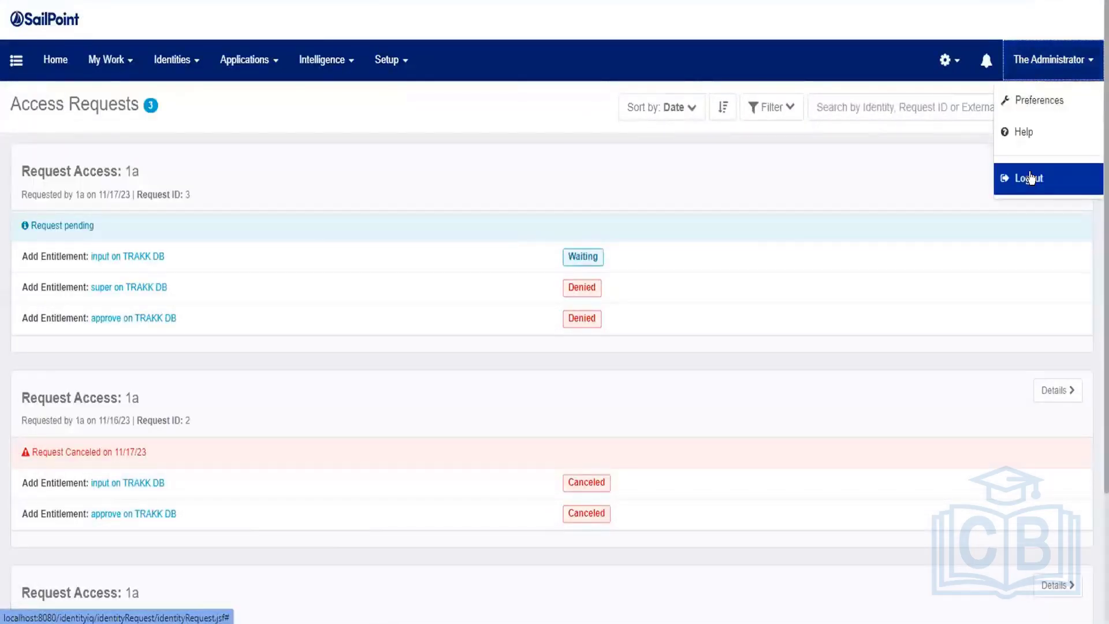
left_click(1031, 177)
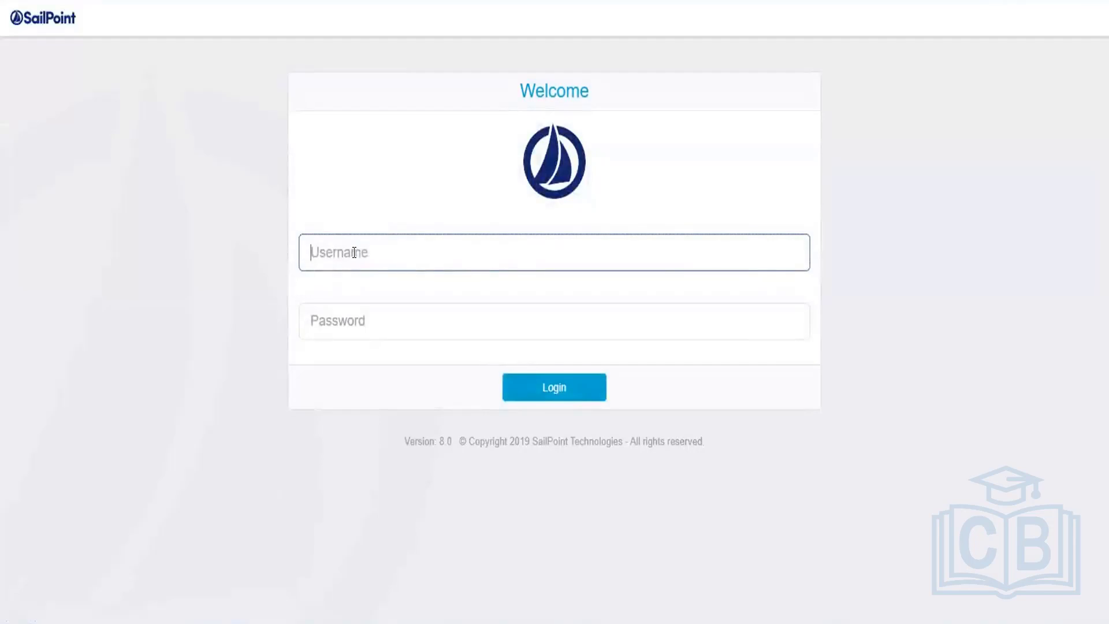
type("1a")
left_click(335, 311)
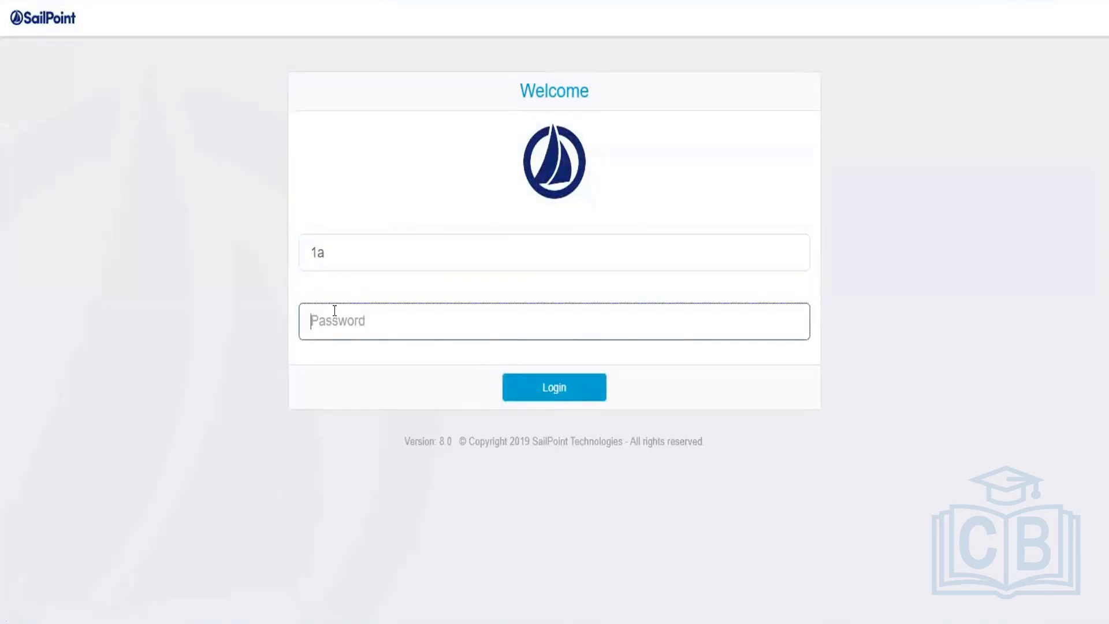
type("admin")
left_click(527, 381)
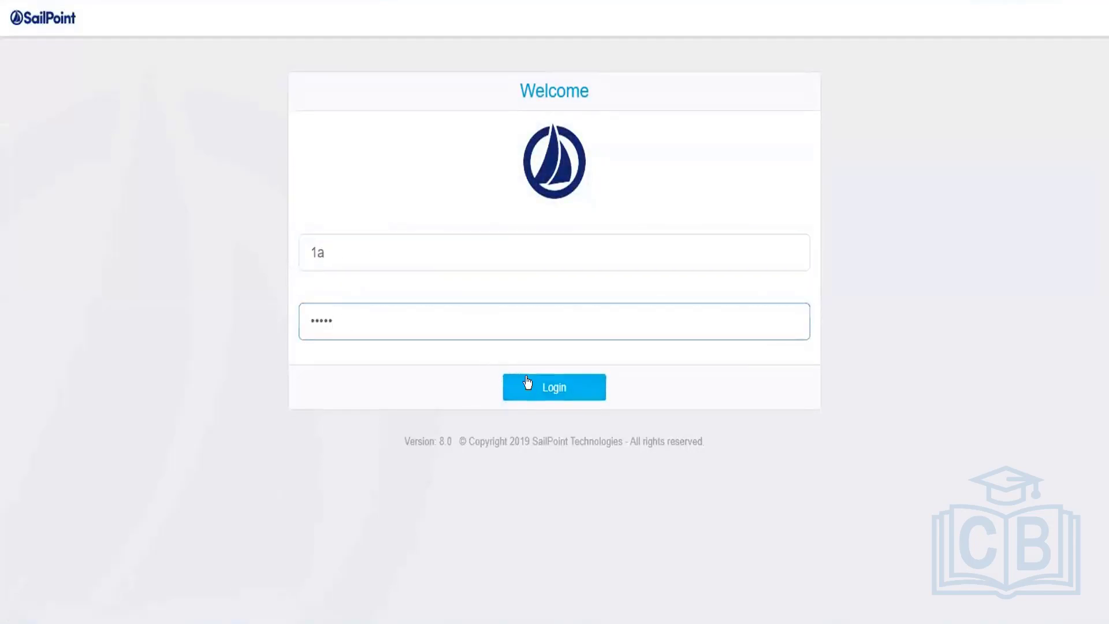
left_click(527, 381)
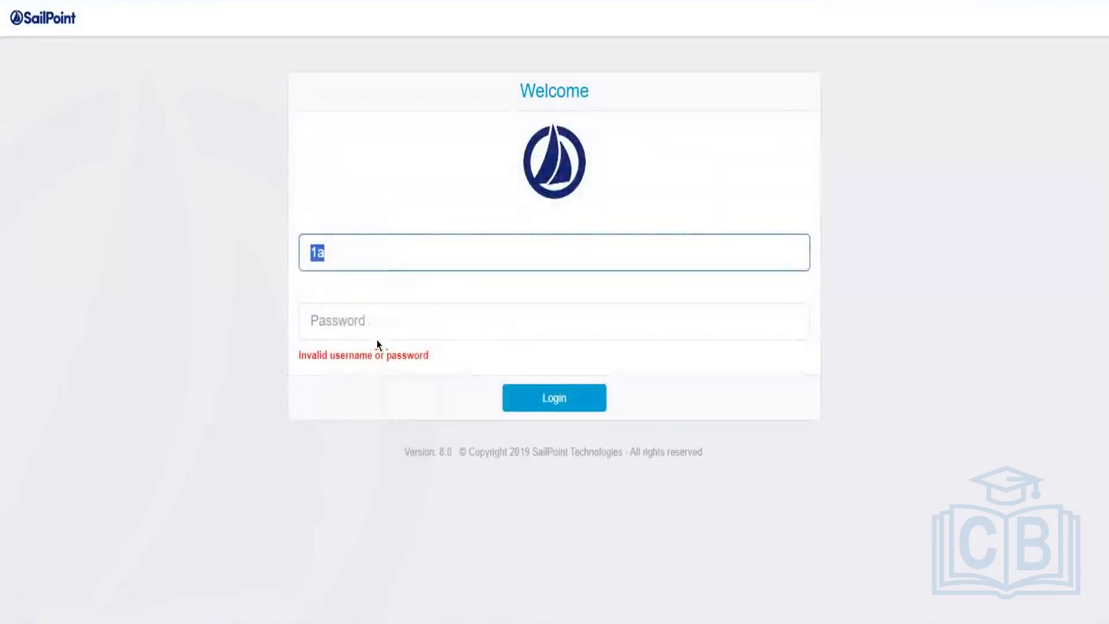
Step: After the invalid-login error, re-enter the user's username and correct password and sign in
left_click(377, 338)
left_click(370, 254)
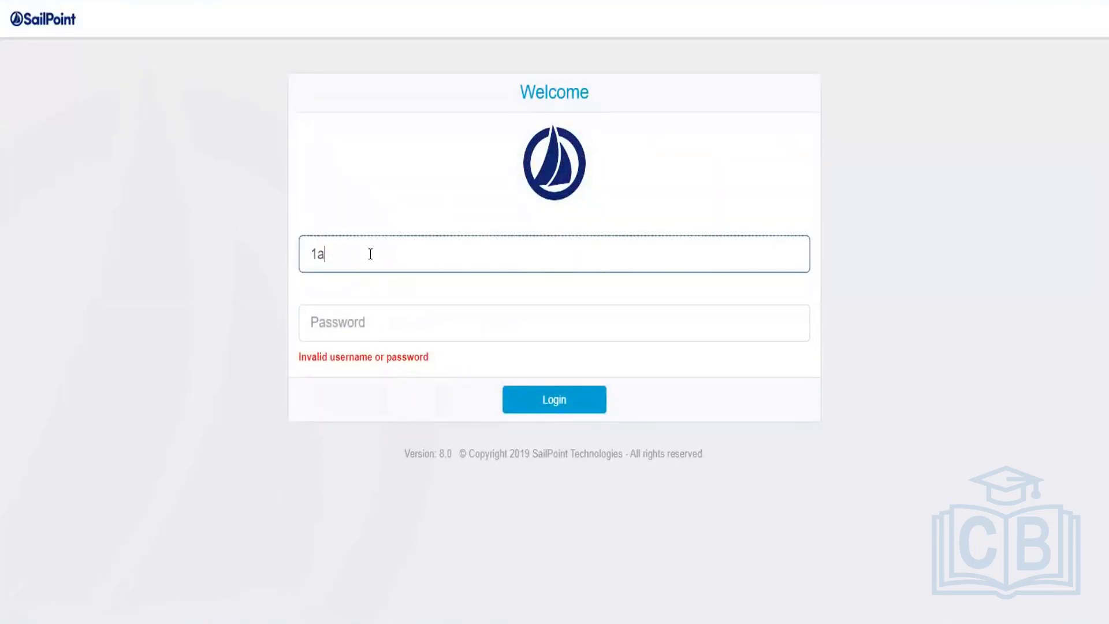
type("q")
key("BackSpace")
left_click(347, 311)
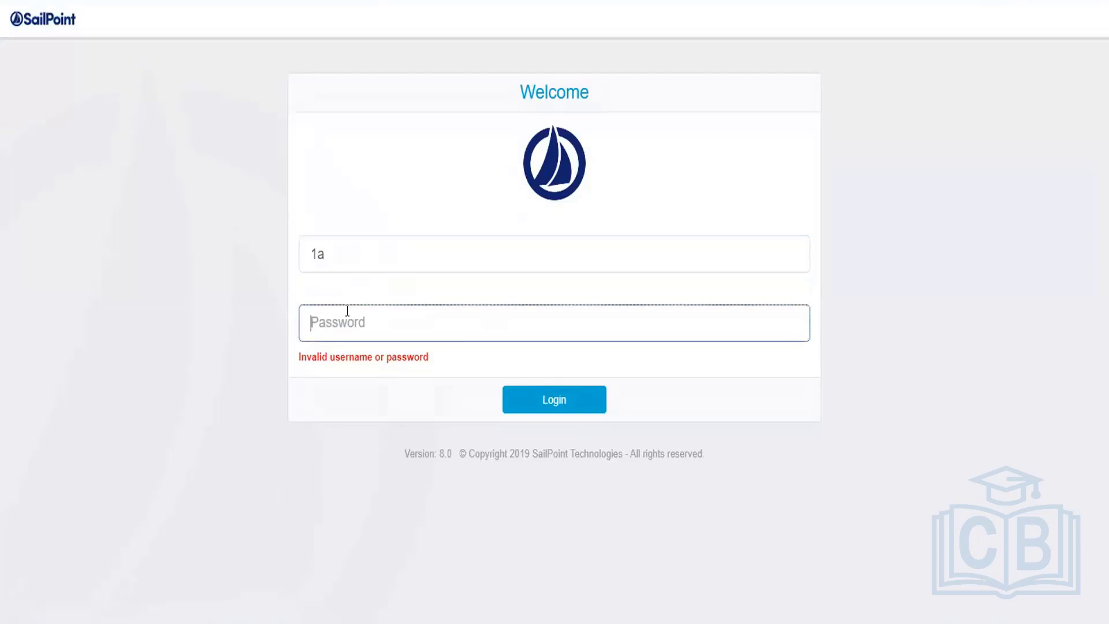
type("******")
left_click(537, 397)
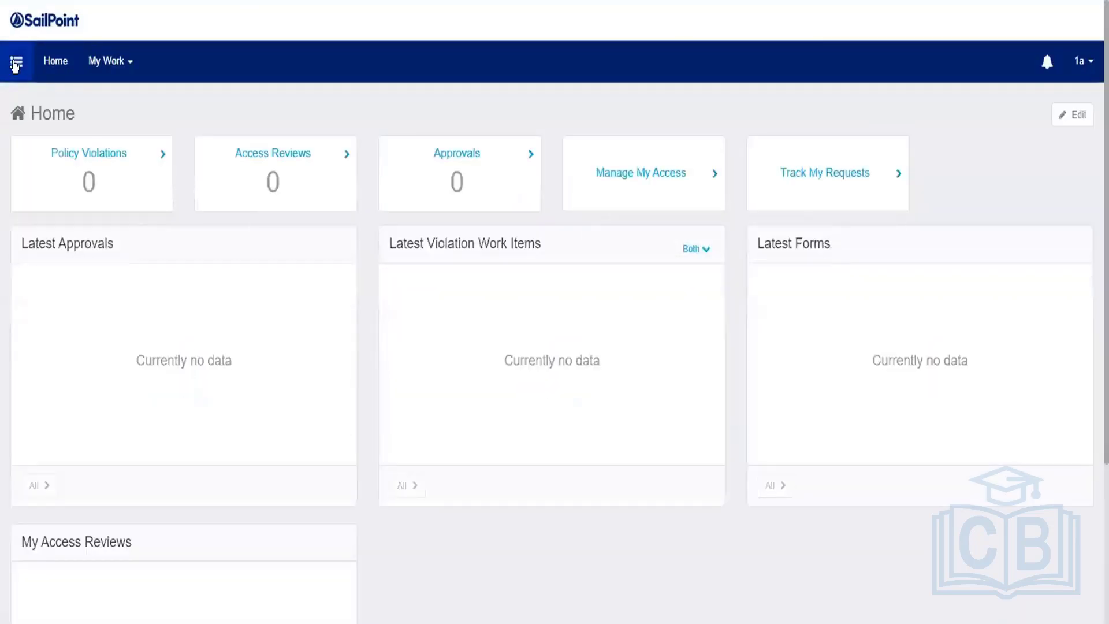
Step: Open Manage Access > Track My Requests and scroll through all three requests
left_click(15, 63)
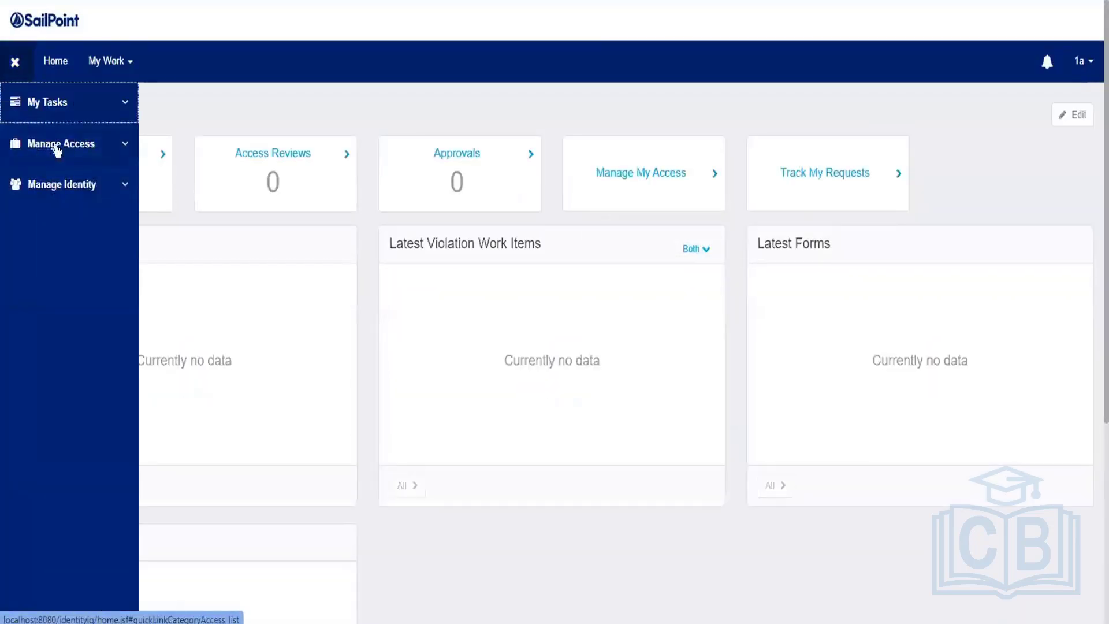
left_click(58, 148)
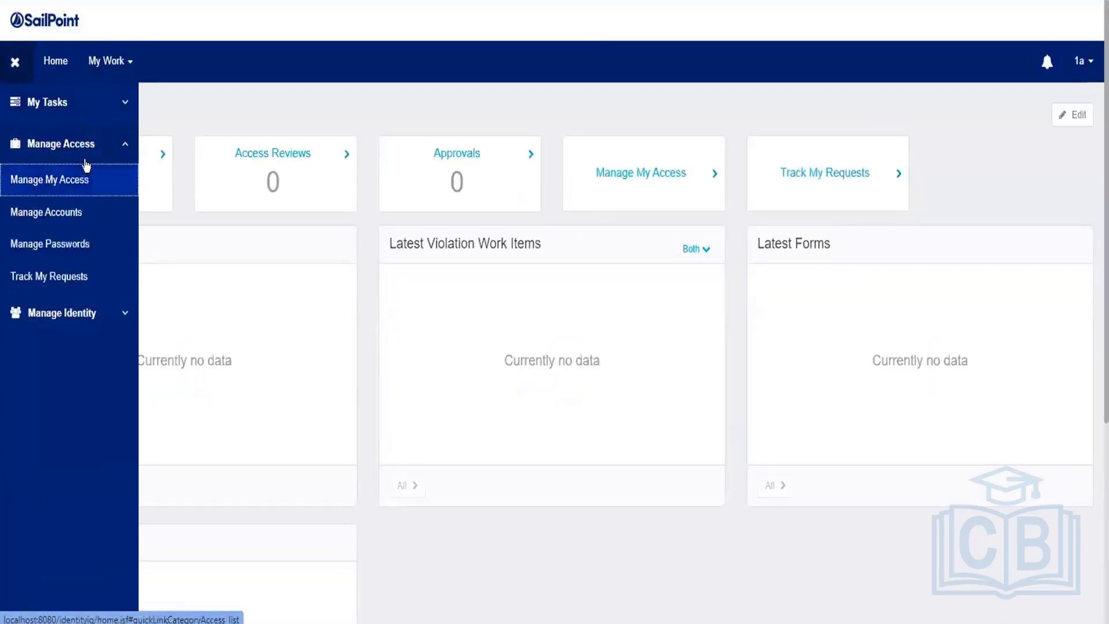
left_click(57, 274)
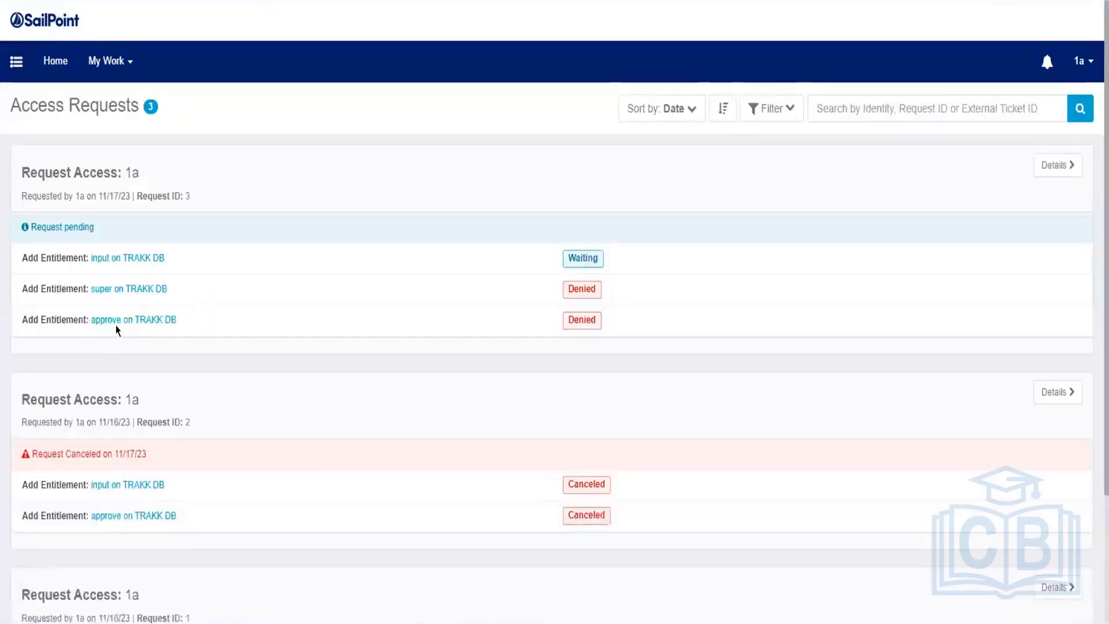
scroll(168, 414, "down", 3)
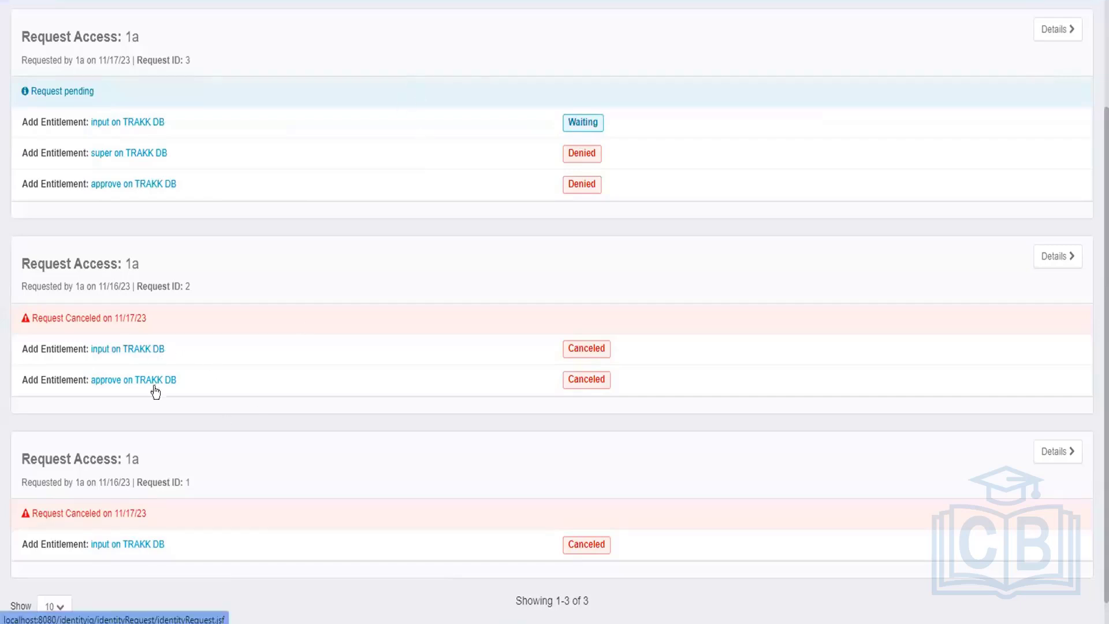
scroll(189, 472, "down", 1)
scroll(188, 472, "down", 1)
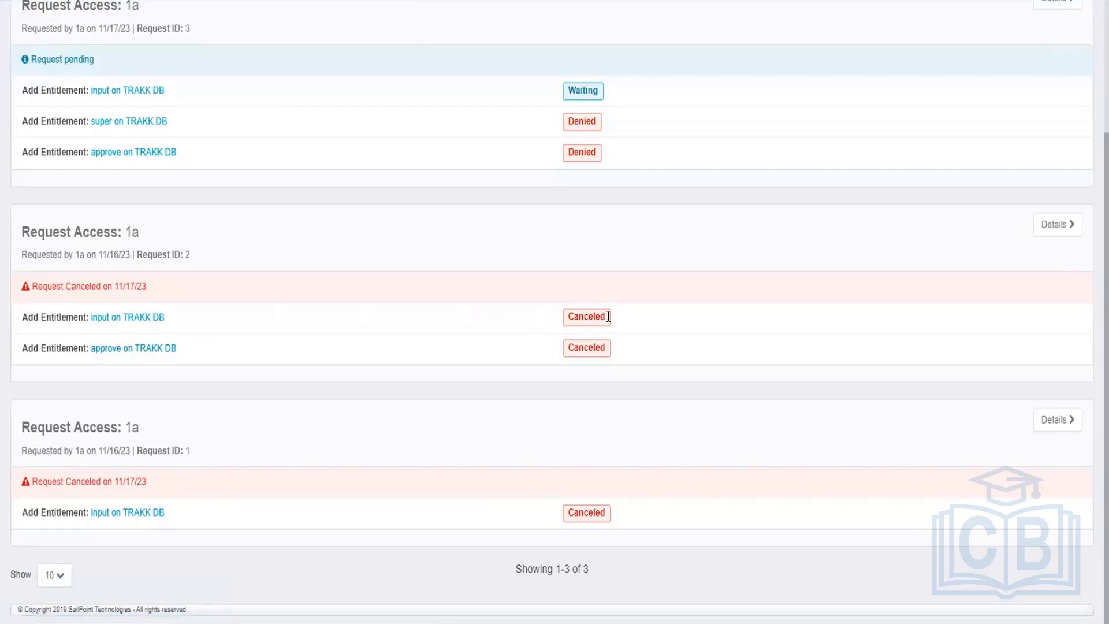
left_click(1054, 225)
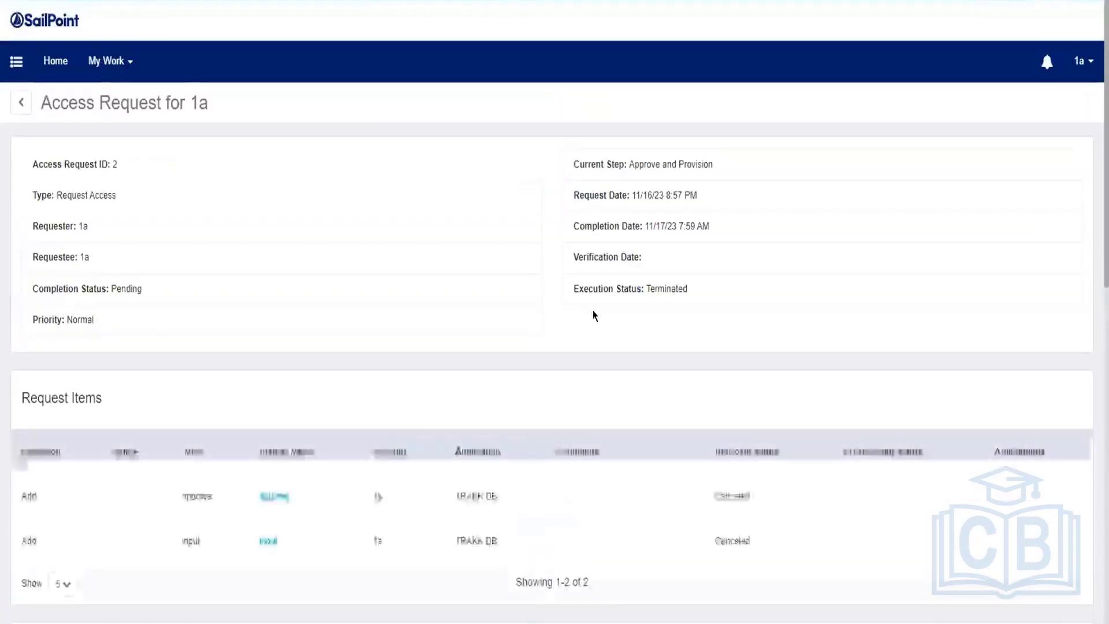
scroll(527, 415, "down", 10)
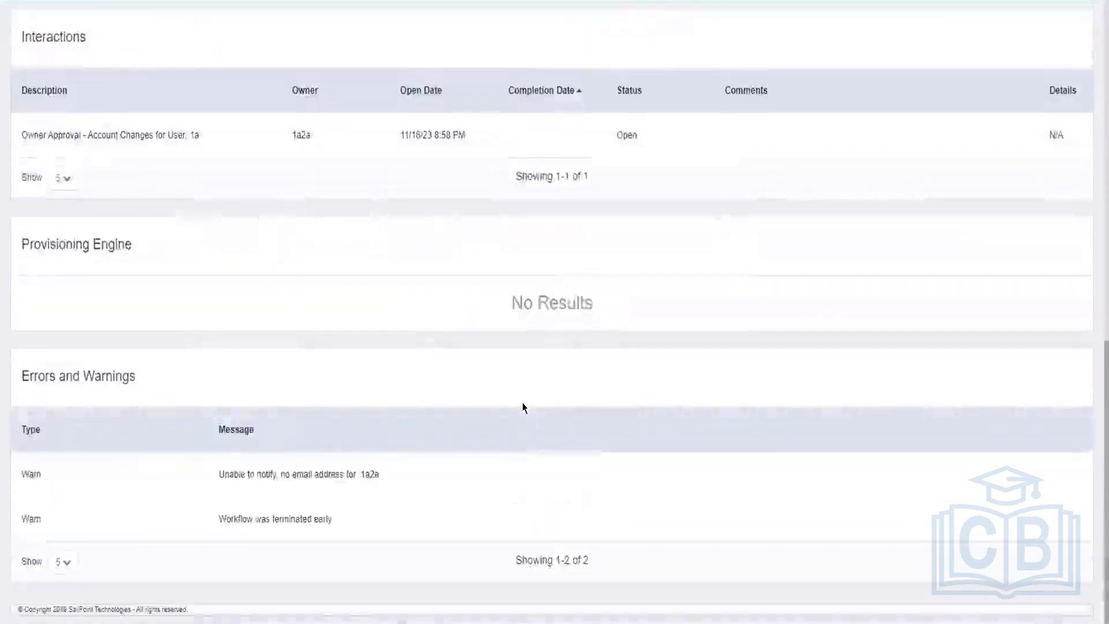
scroll(524, 408, "down", 3)
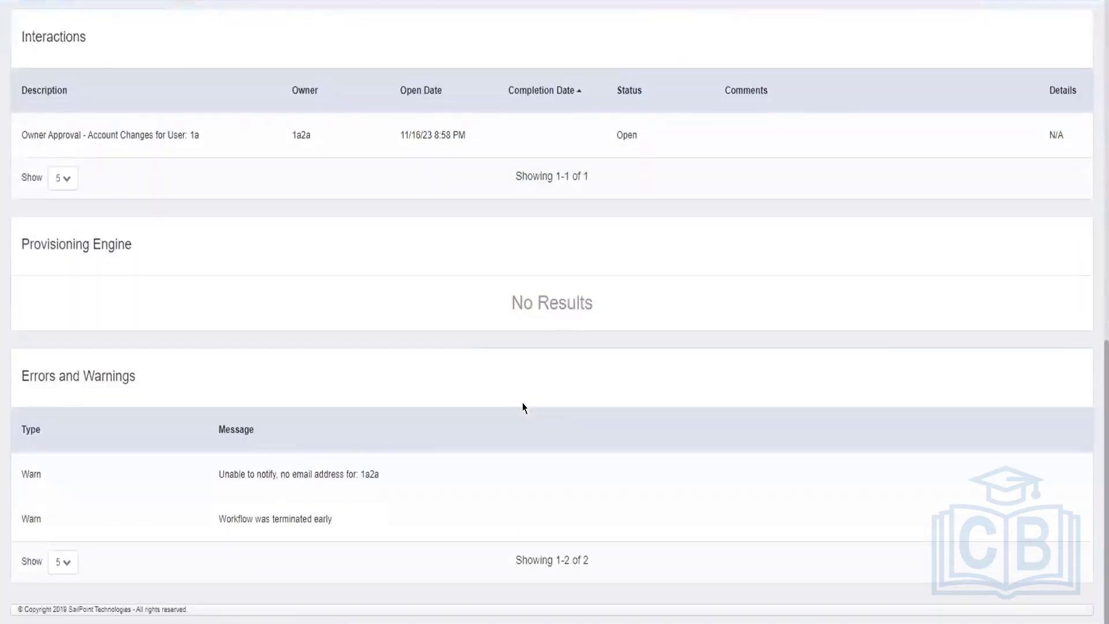
scroll(523, 408, "up", 3)
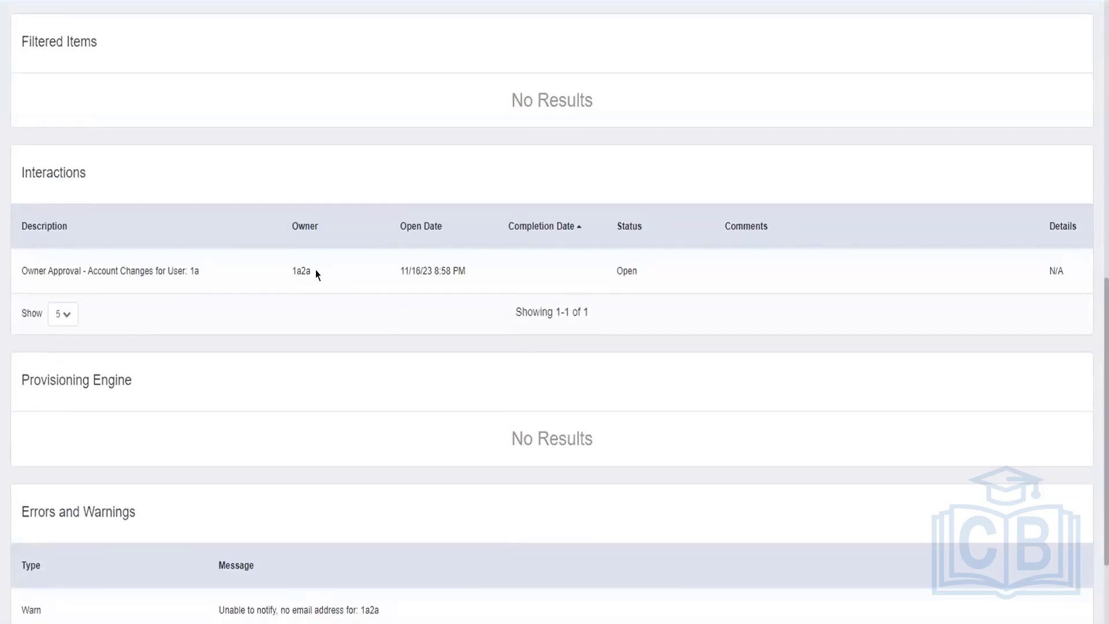
left_click_drag(314, 272, 293, 274)
scroll(303, 289, "up", 6)
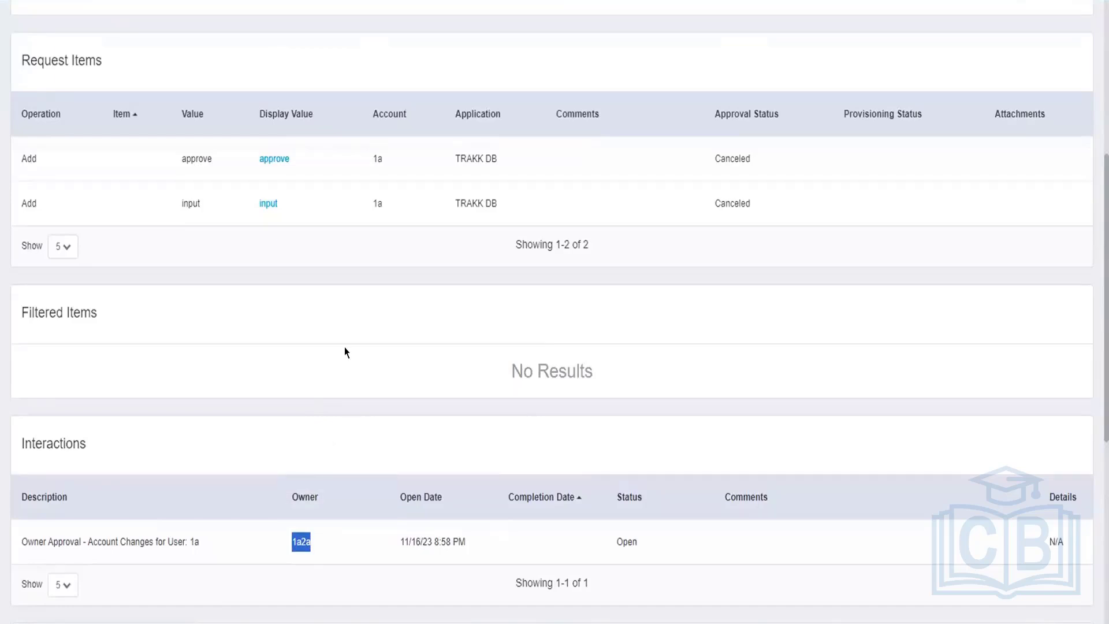
scroll(292, 289, "up", 4)
scroll(238, 220, "up", 3)
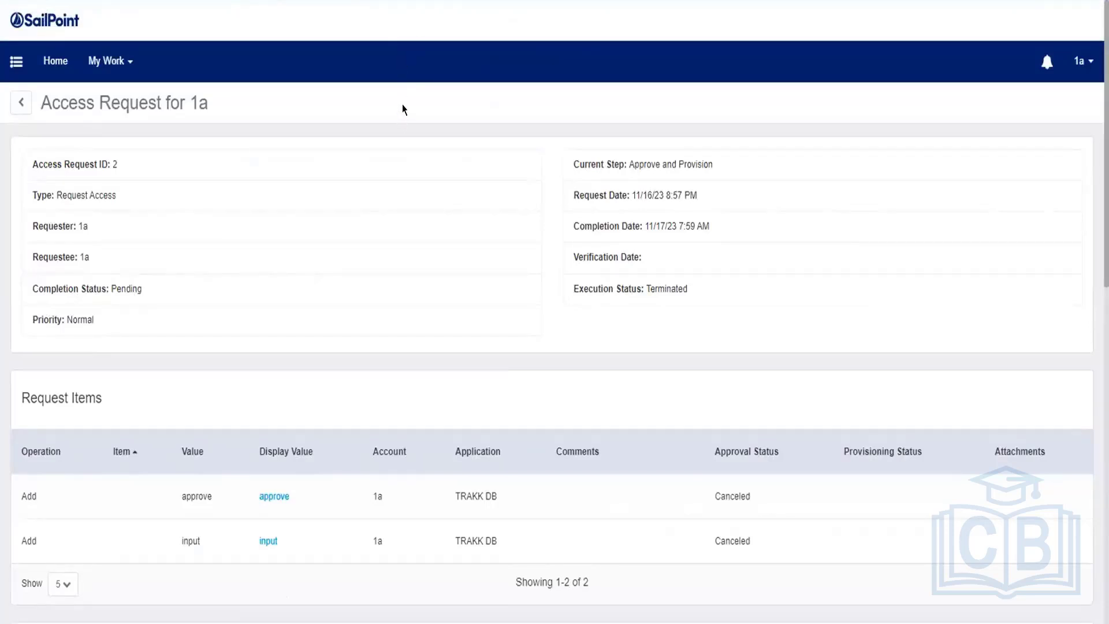
left_click(1076, 58)
Step: Sign out and log back in as the spadmin administrator
left_click(1064, 174)
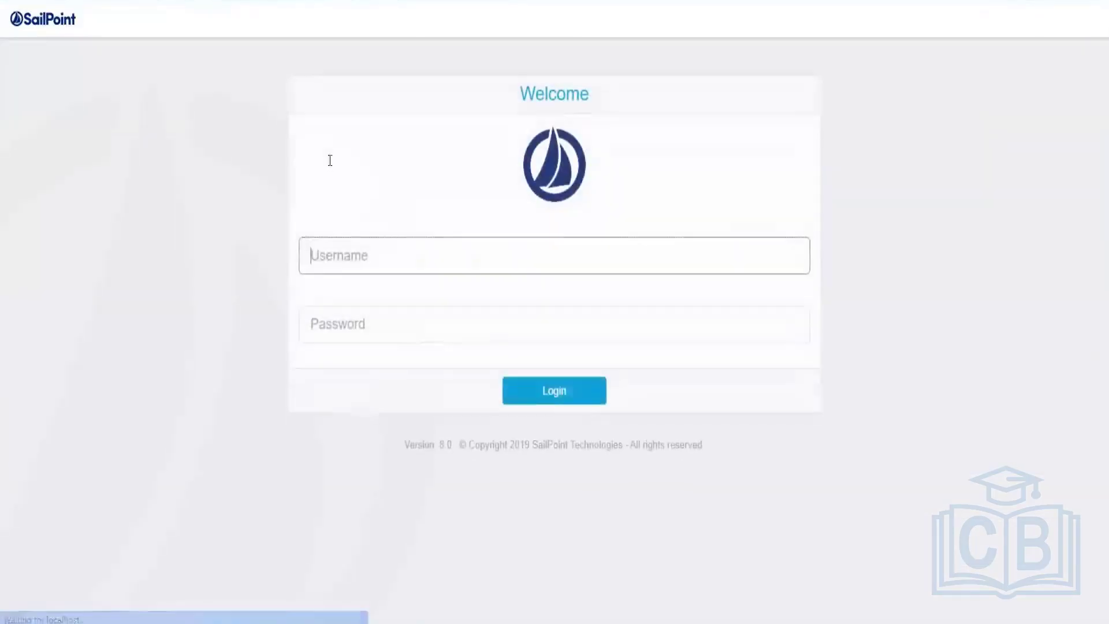
type("spadmin")
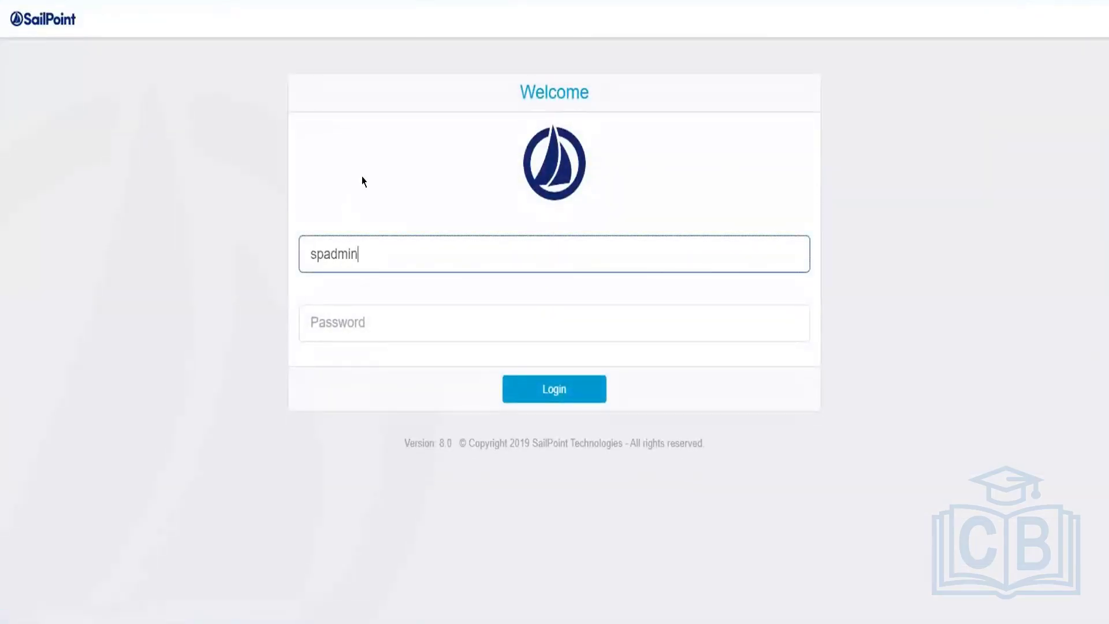
key("Tab")
type("admin")
key("Return")
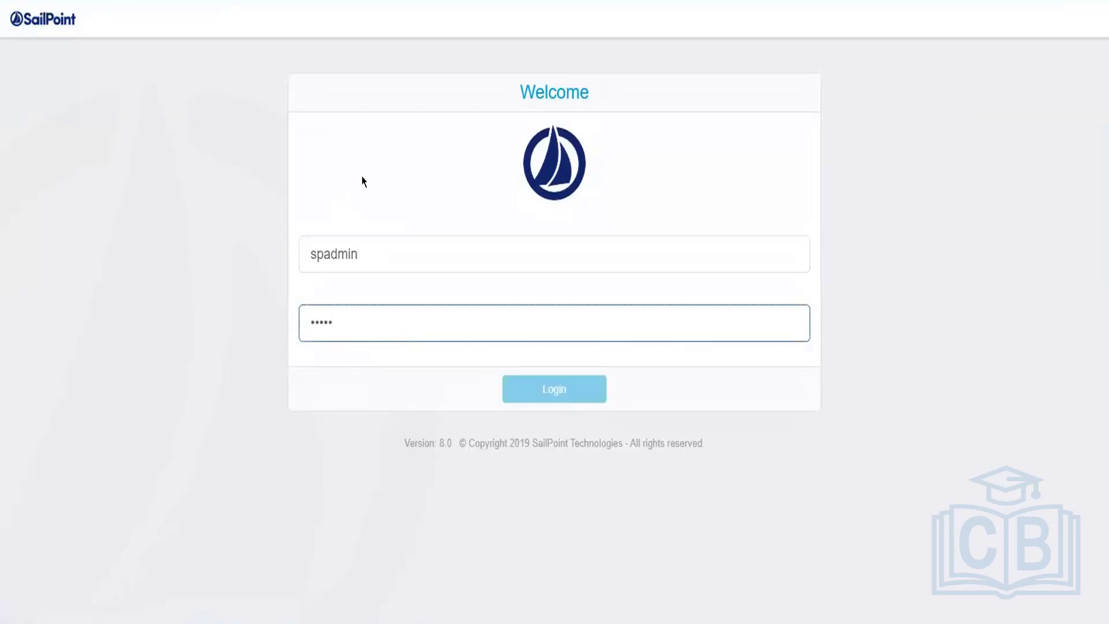
left_click(537, 391)
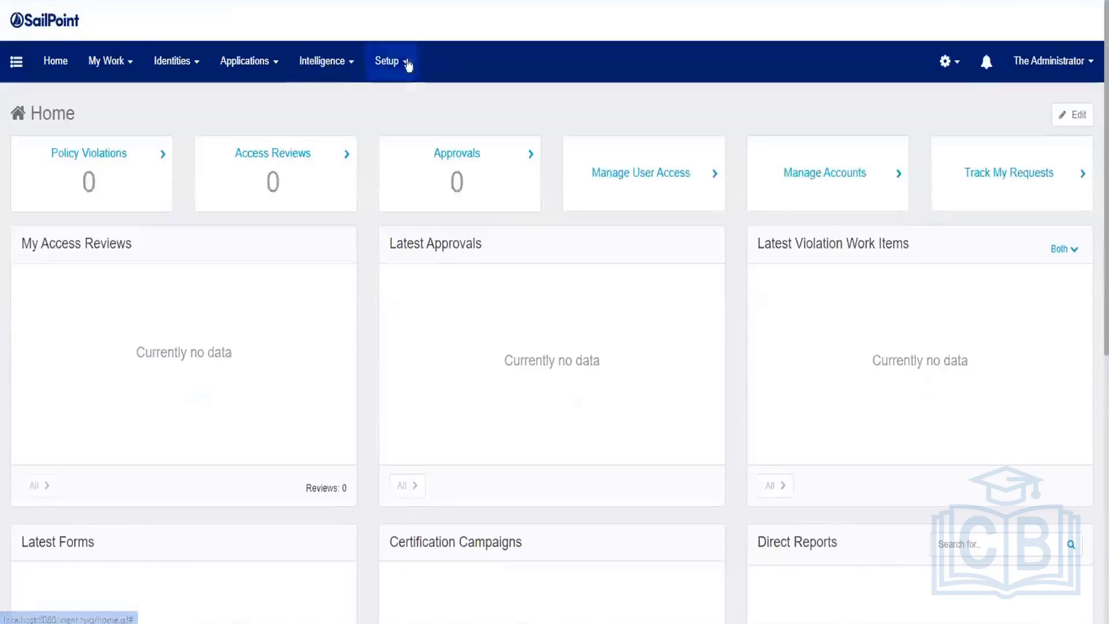
Step: Go to Applications > Application Definition to list HR System - Employees and TRAKK DB
left_click(399, 64)
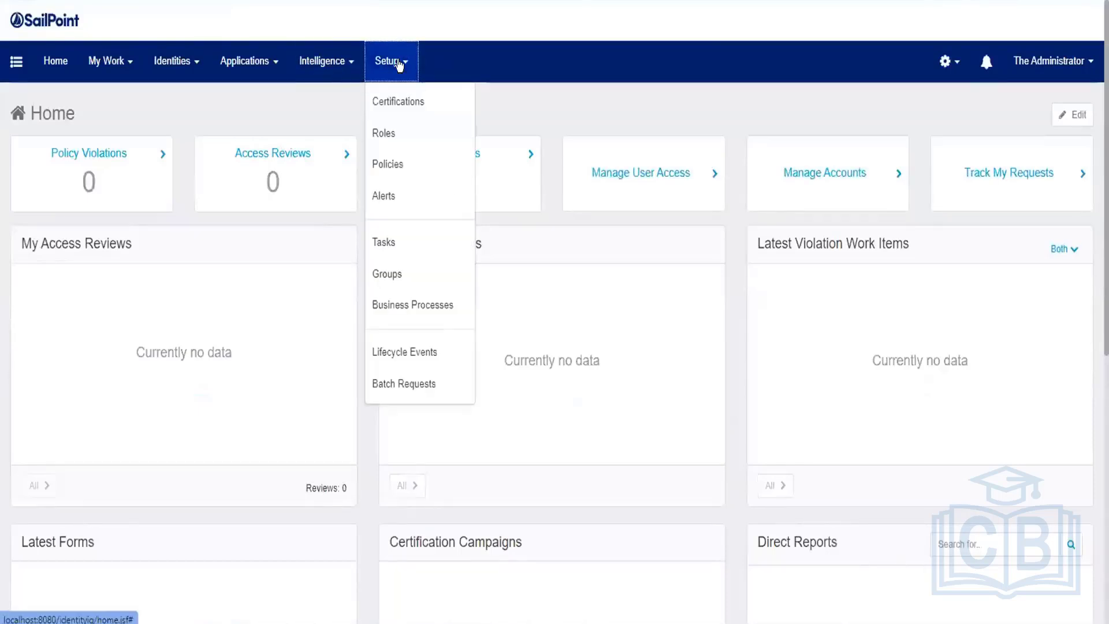
left_click(263, 68)
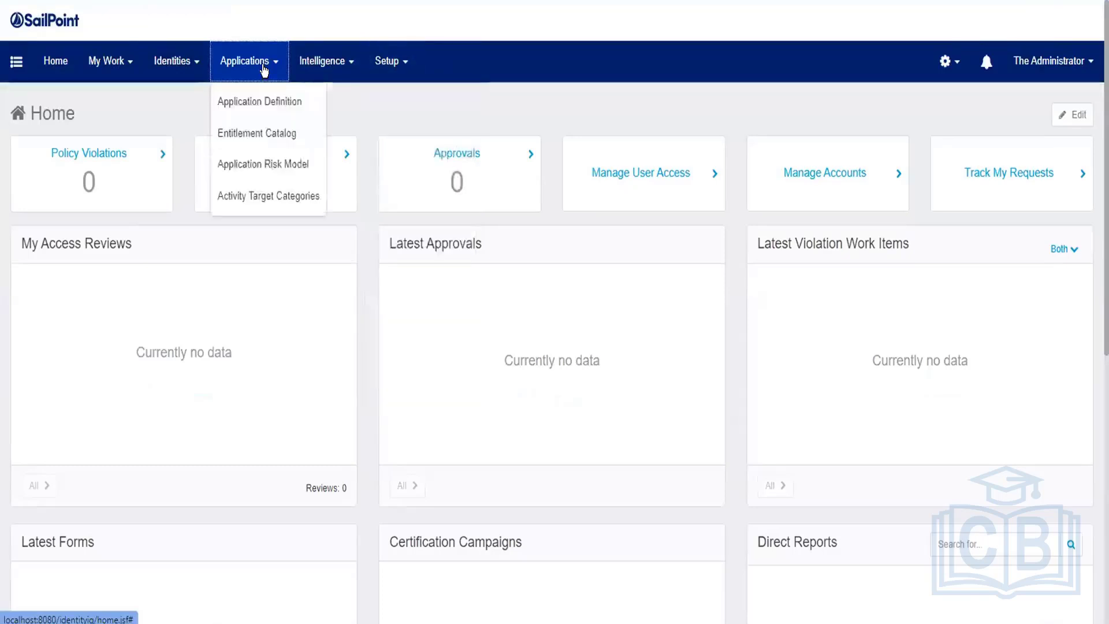
left_click(267, 103)
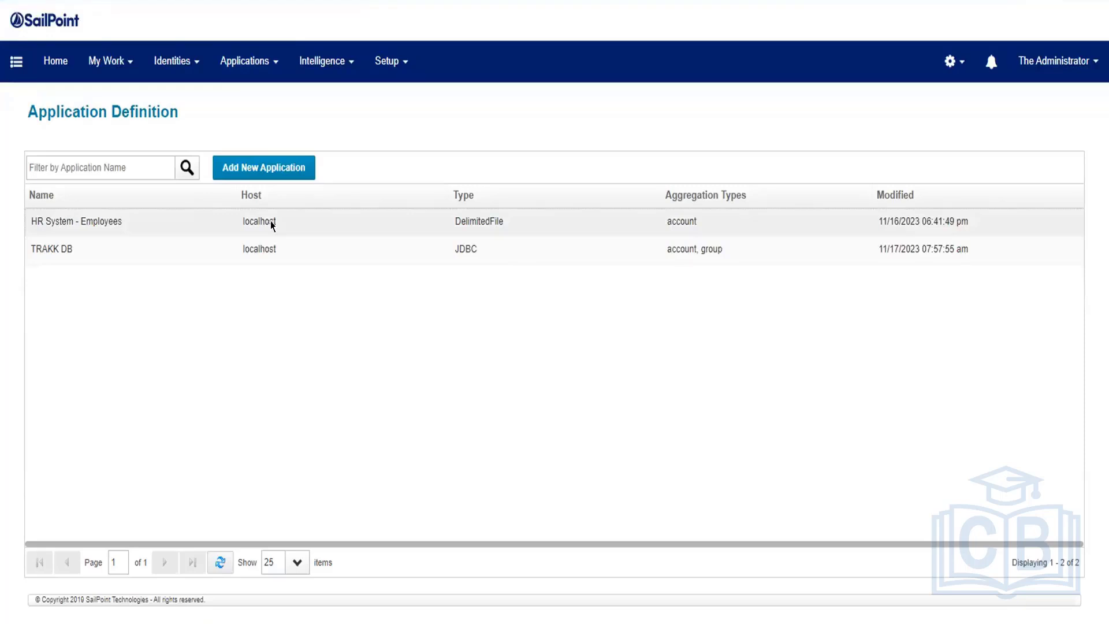
Step: Open the Creation Rule – Set Password code from HR System - Employees' Rules tab
left_click(270, 220)
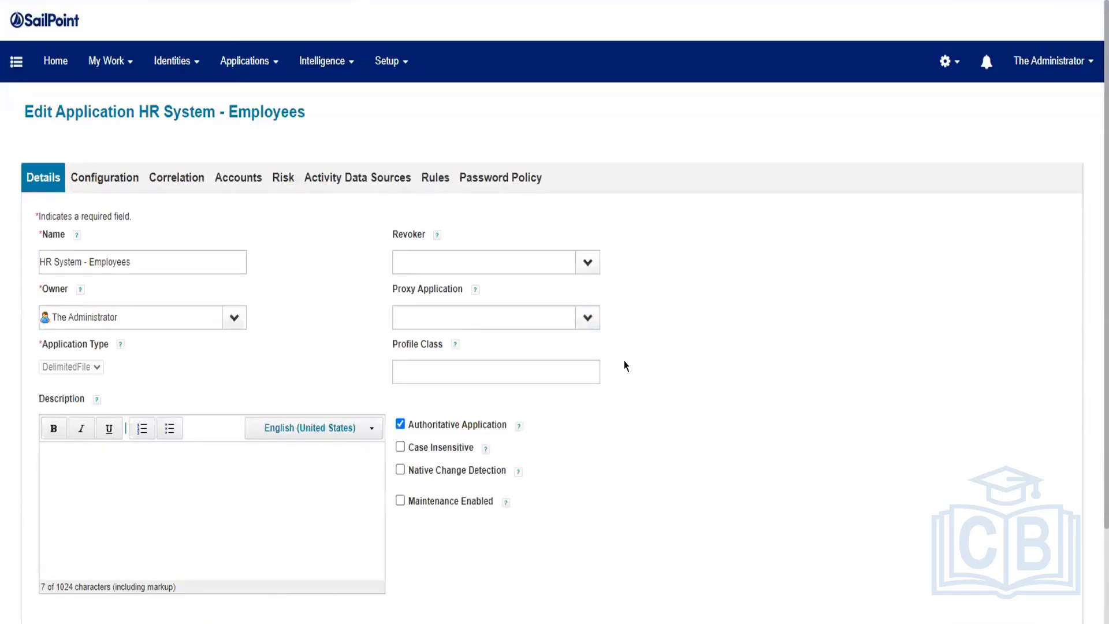
left_click(431, 180)
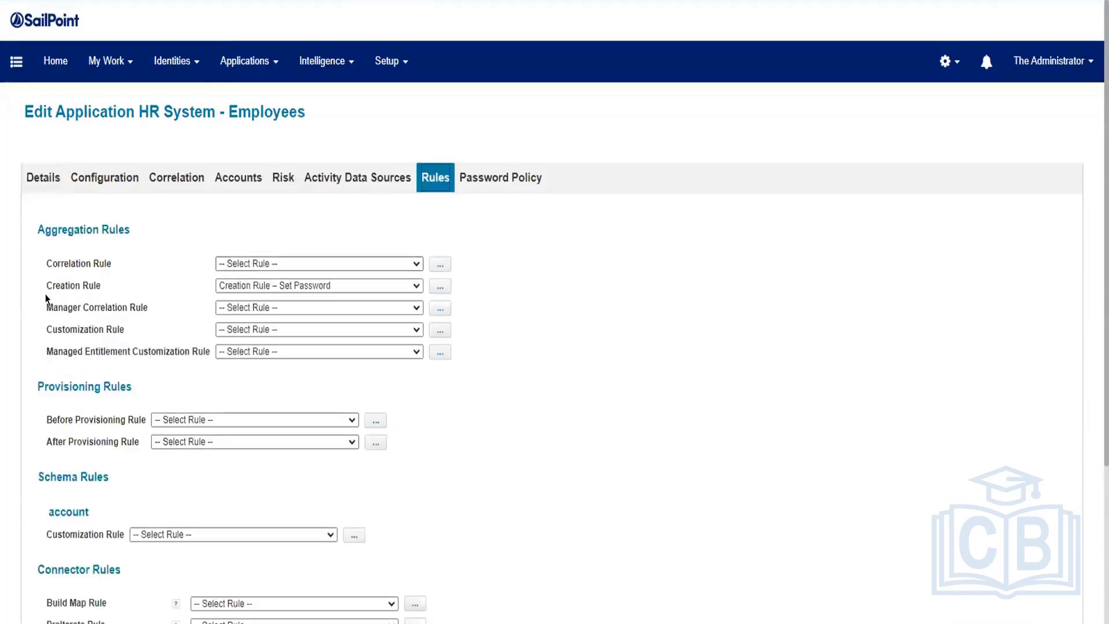
left_click(445, 286)
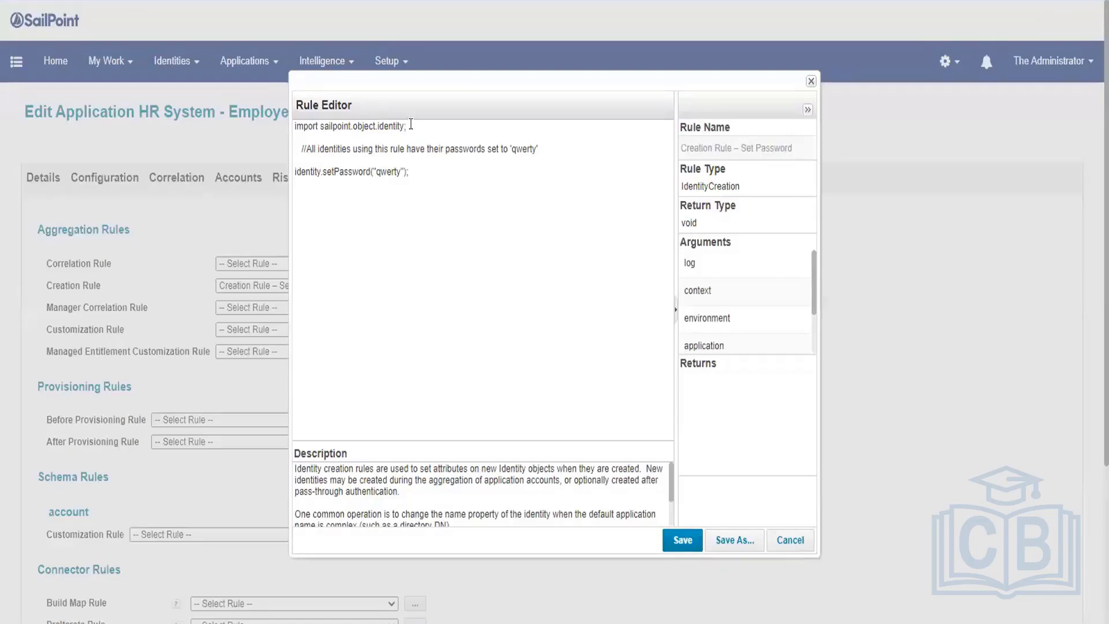
Step: Review the rule's import line and qwerty password comment, then close without saving
triple_click(410, 125)
left_click(475, 186)
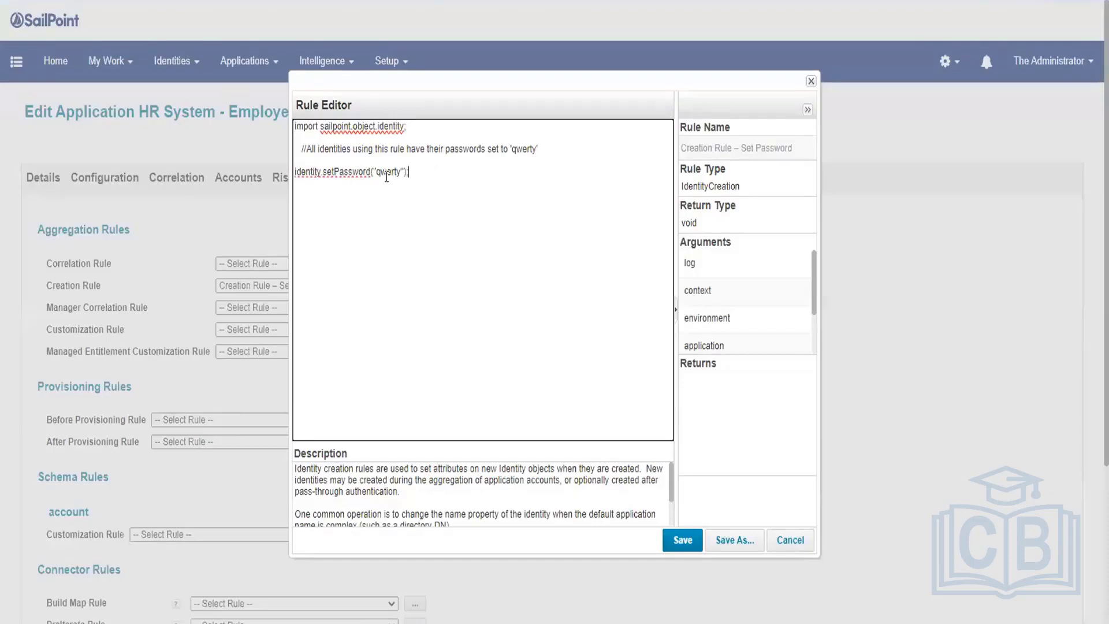
left_click(334, 148)
left_click(517, 148, "shift")
left_click(509, 177)
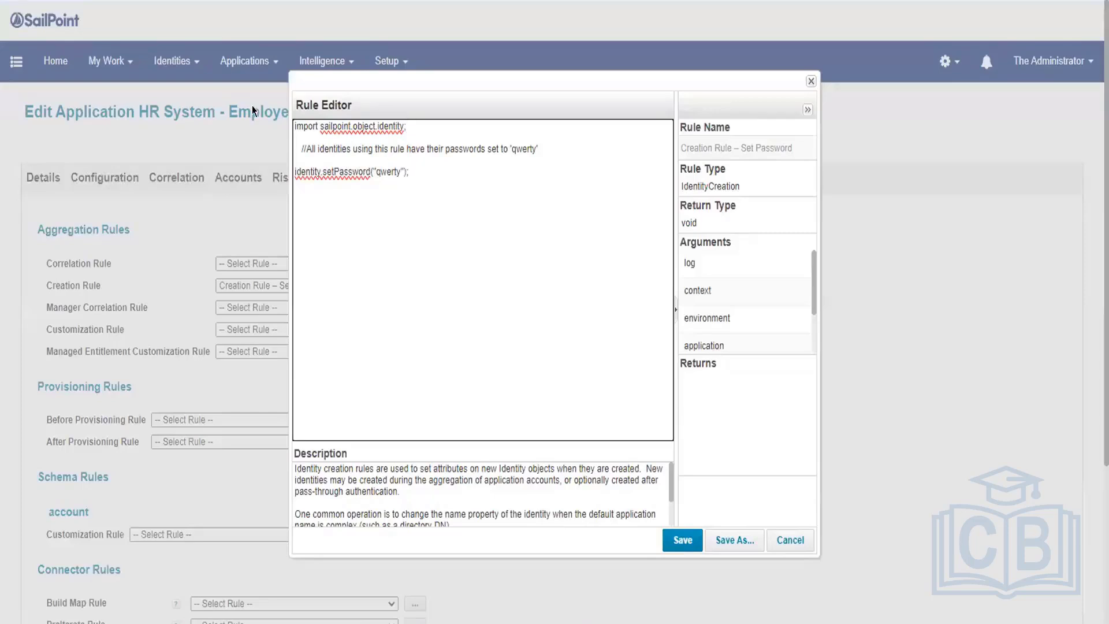
left_click(789, 540)
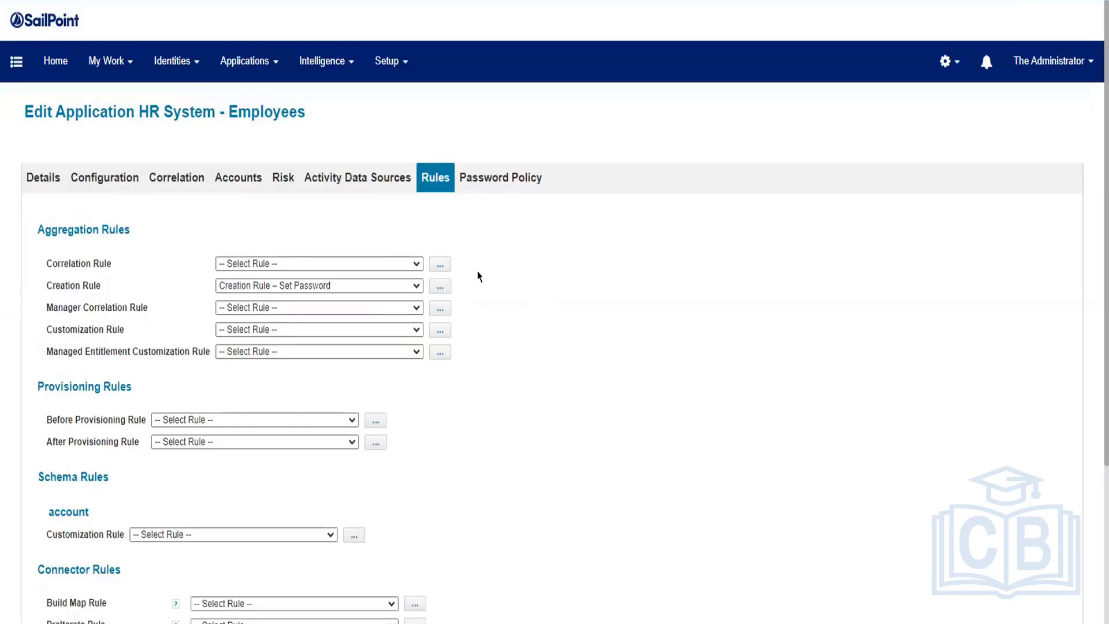
Step: In Identity Warehouse, inspect the requester's pre-filled new and confirmation password fields
mouse_move(169, 65)
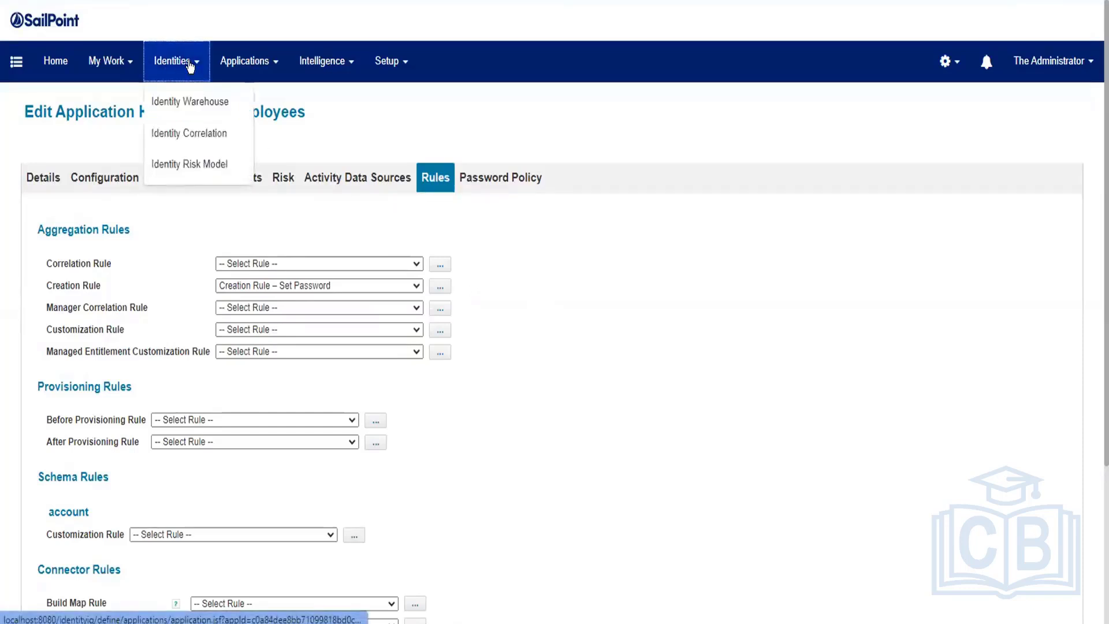
left_click(185, 99)
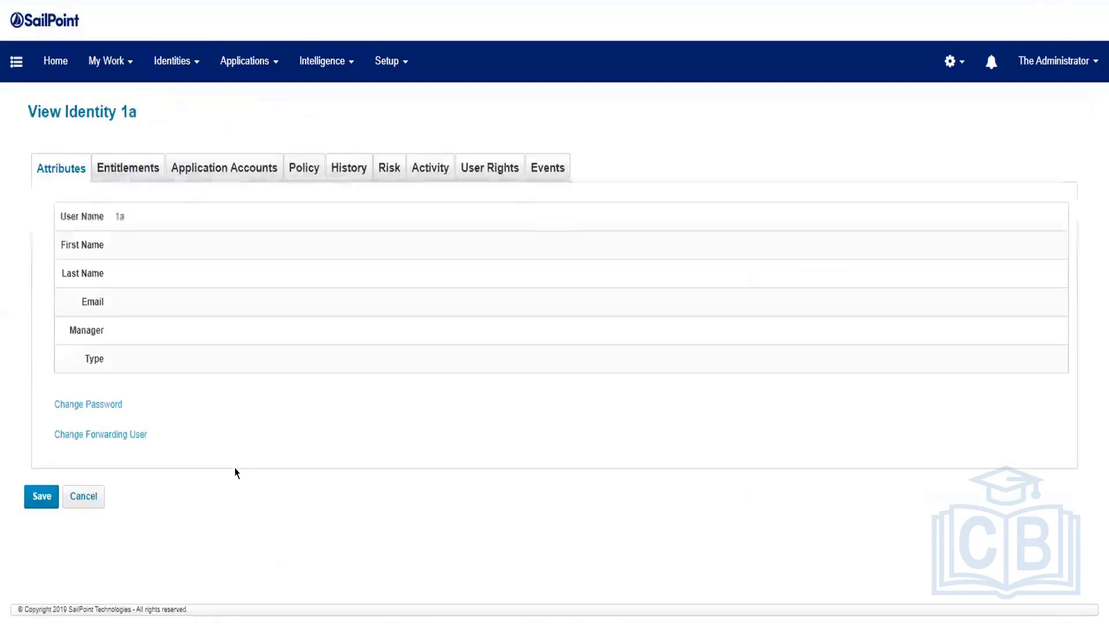
left_click(90, 405)
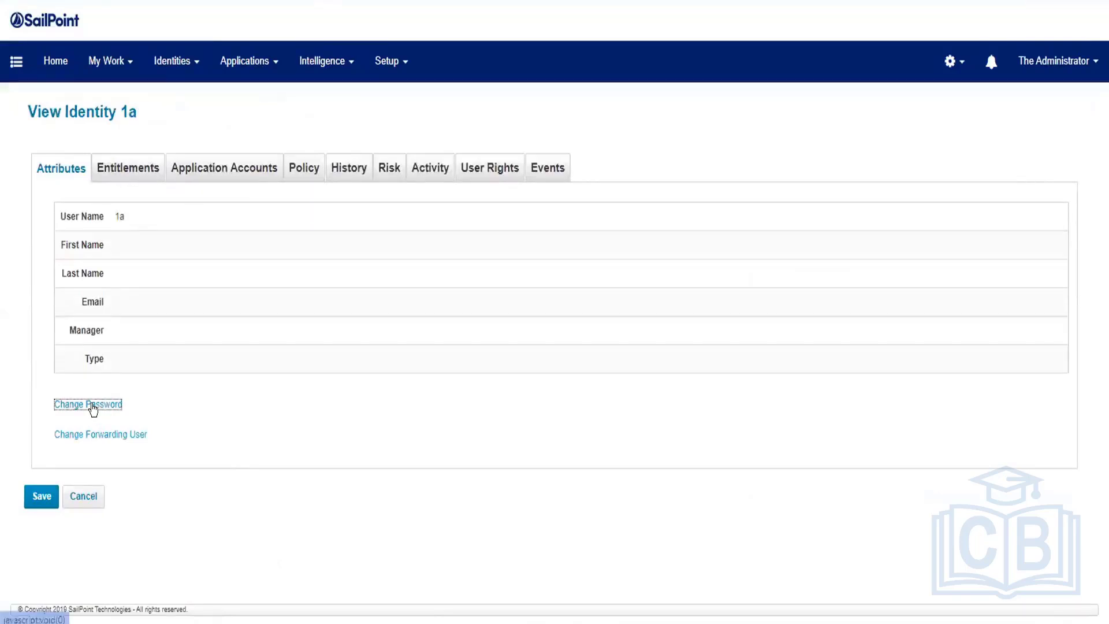
double_click(242, 460)
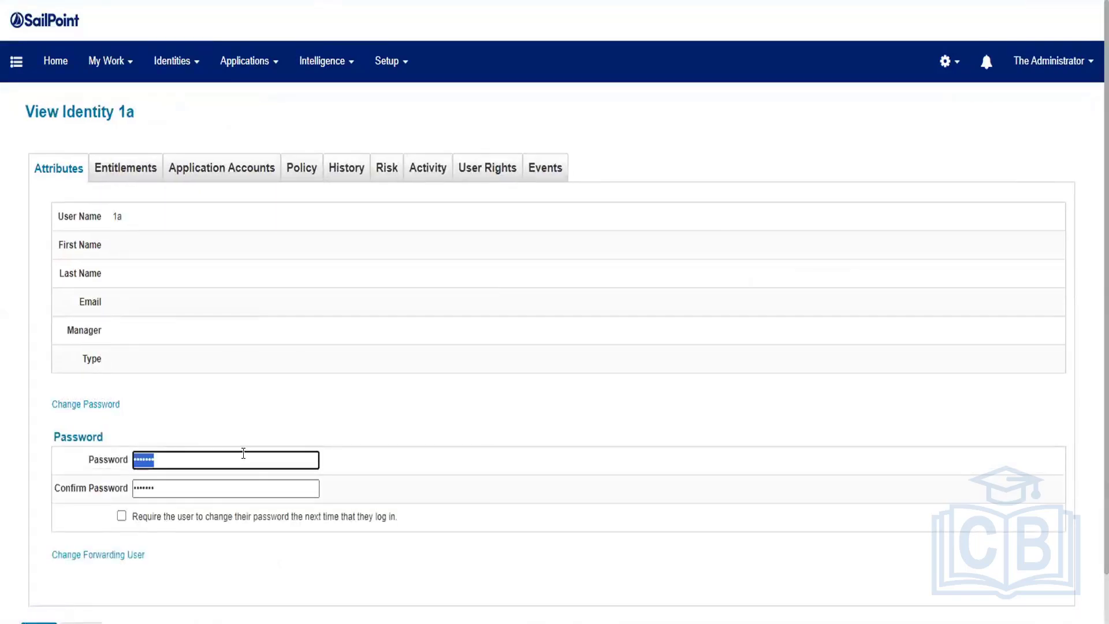
double_click(176, 489)
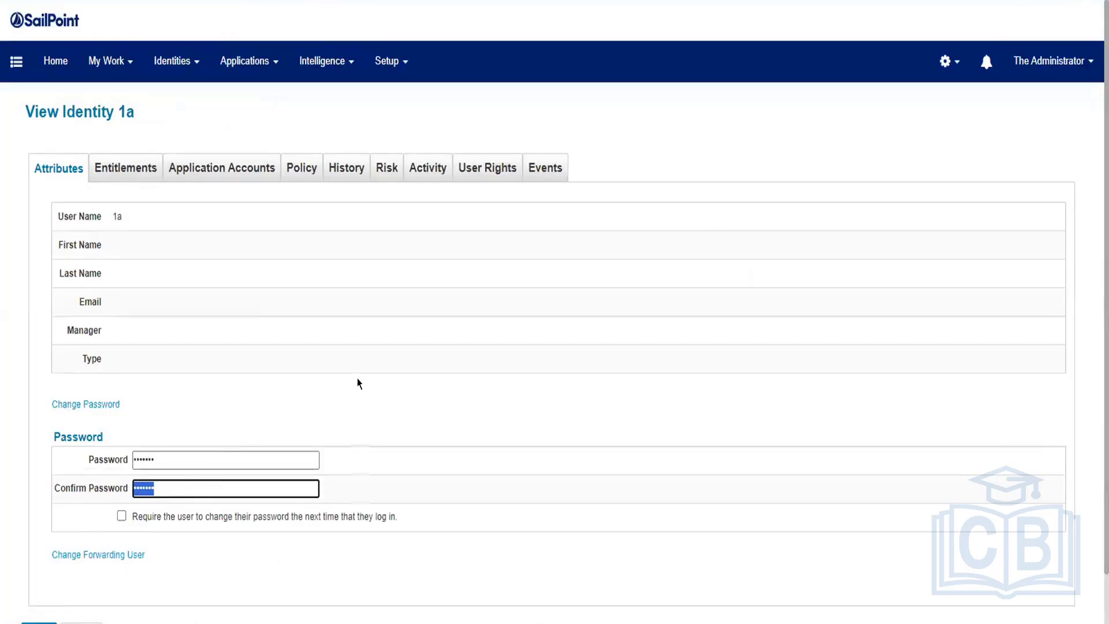
Step: Discard the password change and open the interaction owner's identity details
scroll(358, 381, "down", 1)
left_click(81, 575)
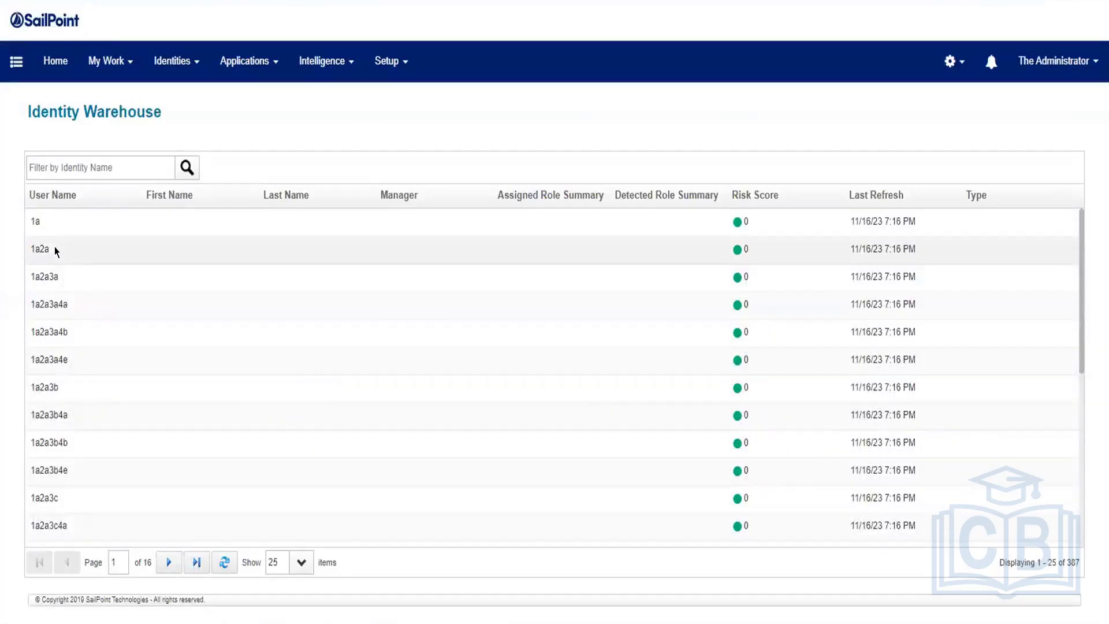
left_click(84, 258)
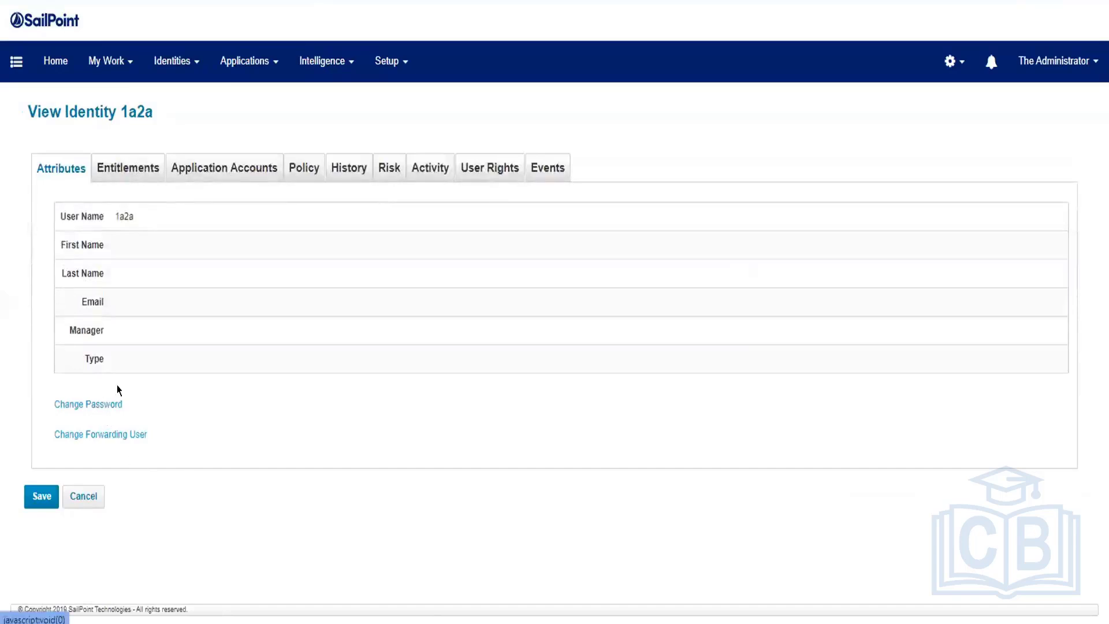